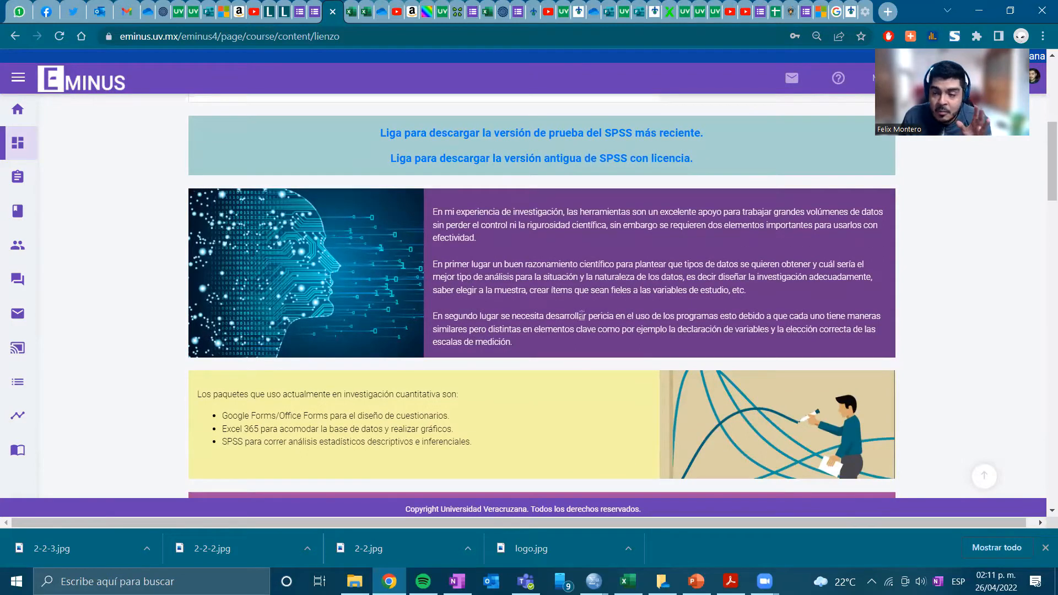
Examine the Eminus course page from the SPSS download links through the data analysis steps to the final SPSS database video
{"action": "scroll", "coordinate": [487, 342], "scroll_direction": "down", "scroll_amount": 5}
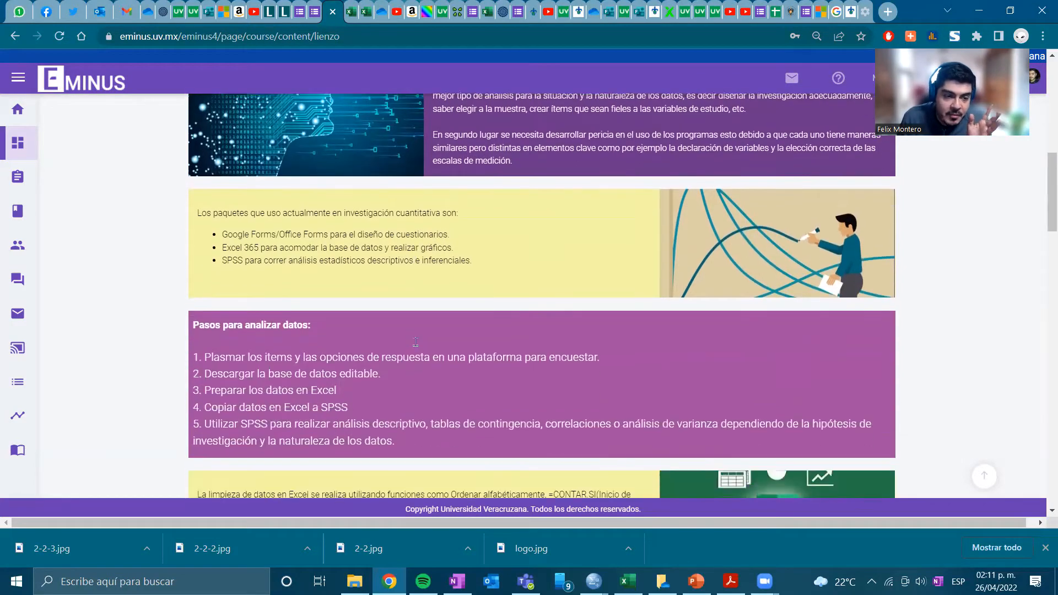
{"action": "scroll", "coordinate": [416, 342], "scroll_direction": "down", "scroll_amount": 5}
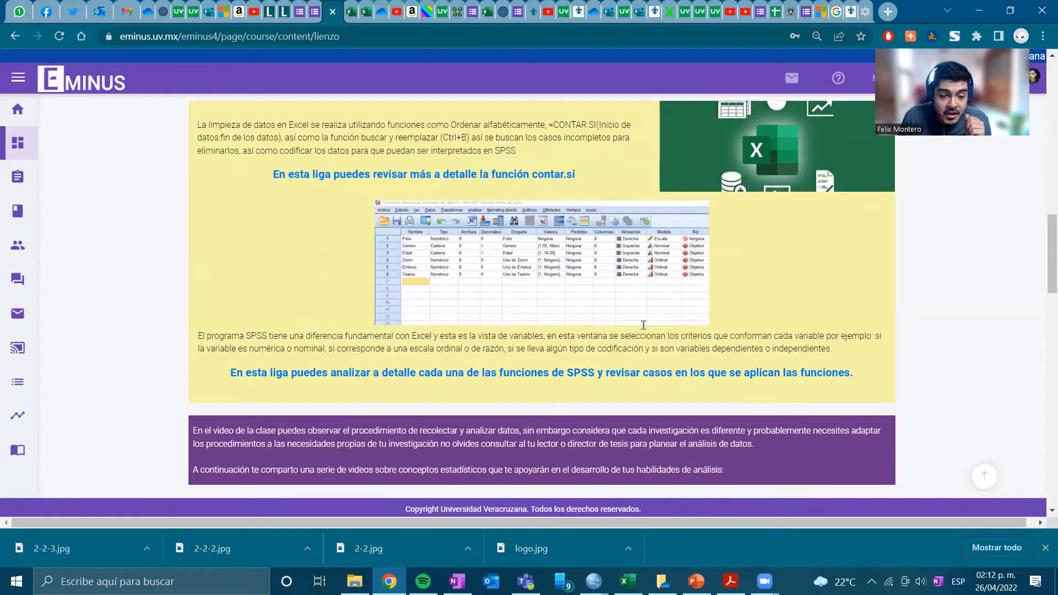
{"action": "scroll", "coordinate": [390, 342], "scroll_direction": "down", "scroll_amount": 7}
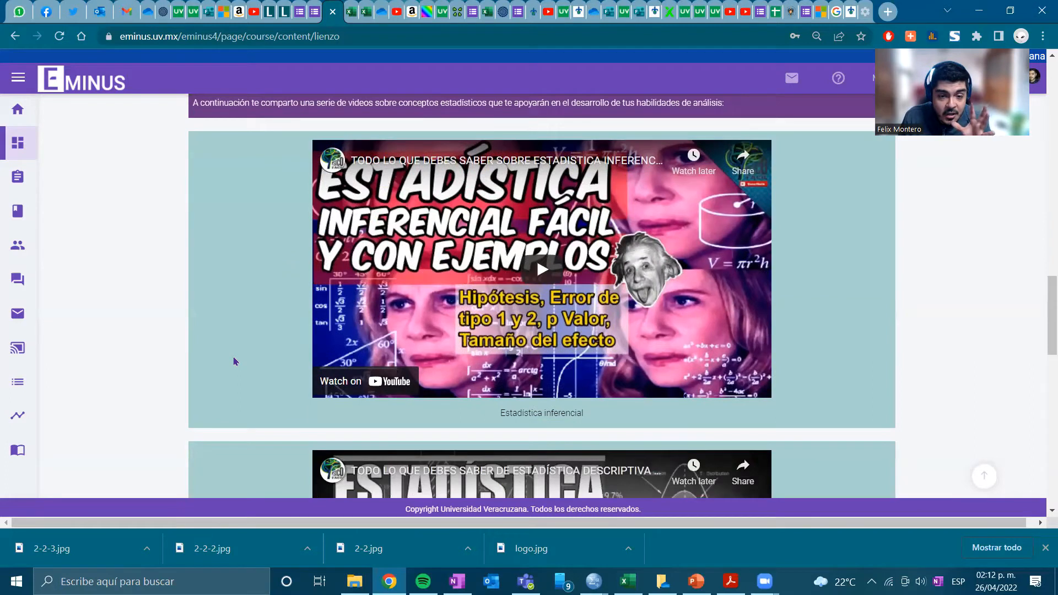
{"action": "scroll", "coordinate": [234, 362], "scroll_direction": "down", "scroll_amount": 3}
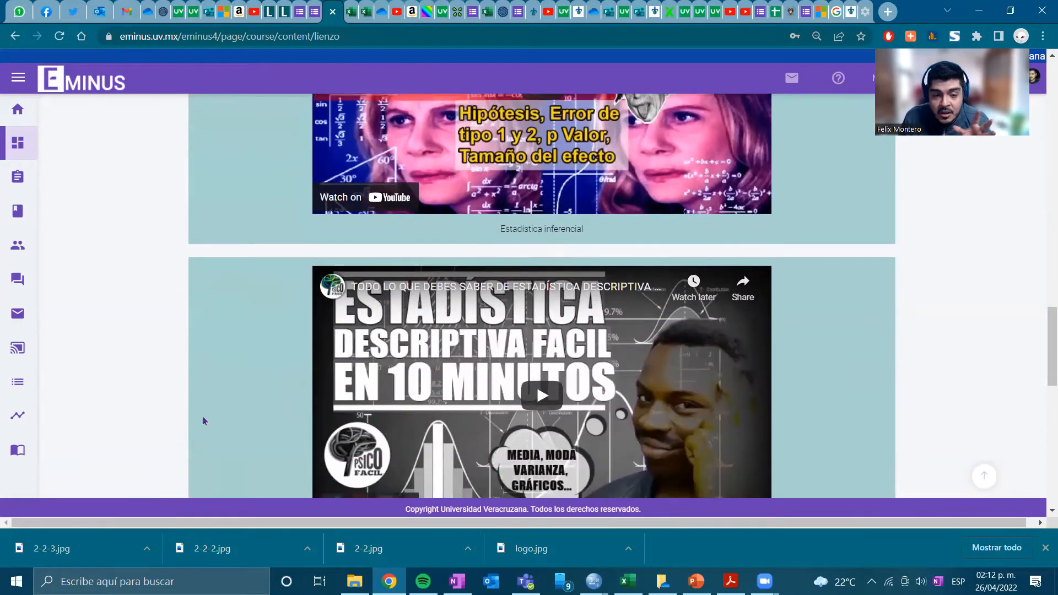
{"action": "scroll", "coordinate": [139, 390], "scroll_direction": "down", "scroll_amount": 2}
{"action": "scroll", "coordinate": [138, 390], "scroll_direction": "down", "scroll_amount": 10}
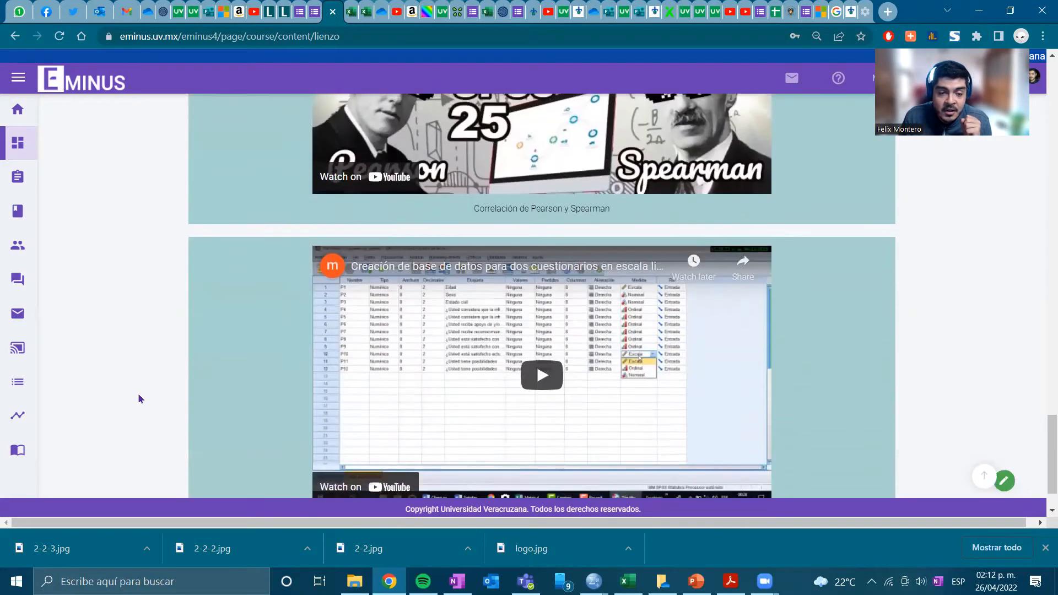
{"action": "scroll", "coordinate": [158, 330], "scroll_direction": "down", "scroll_amount": 2}
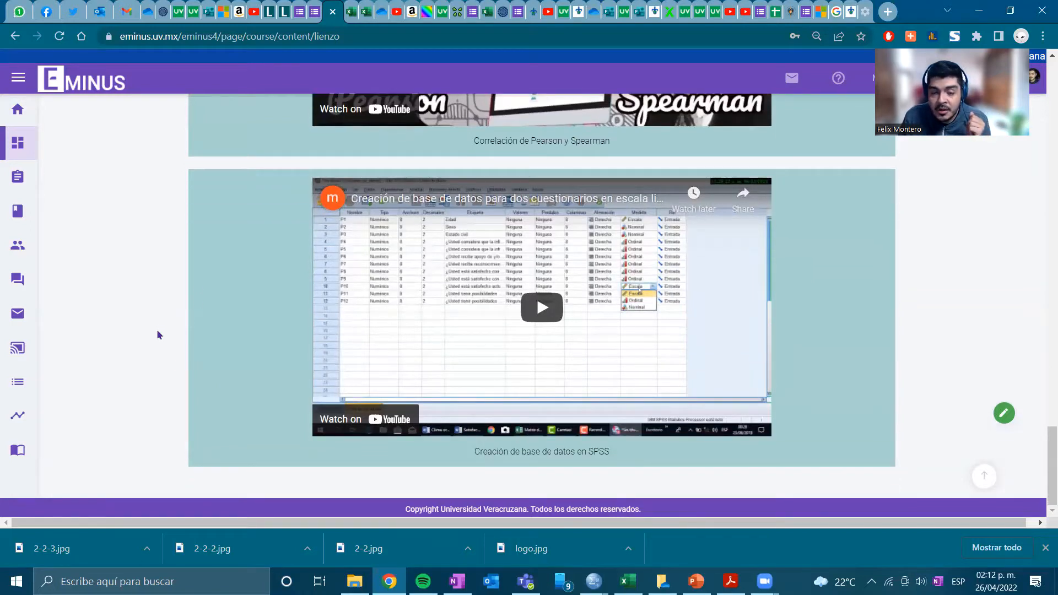
Return to the introduction of the course page and review the SPSS download links and recommended software packages
{"action": "scroll", "coordinate": [202, 372], "scroll_direction": "up", "scroll_amount": 7}
{"action": "scroll", "coordinate": [203, 386], "scroll_direction": "up", "scroll_amount": 11}
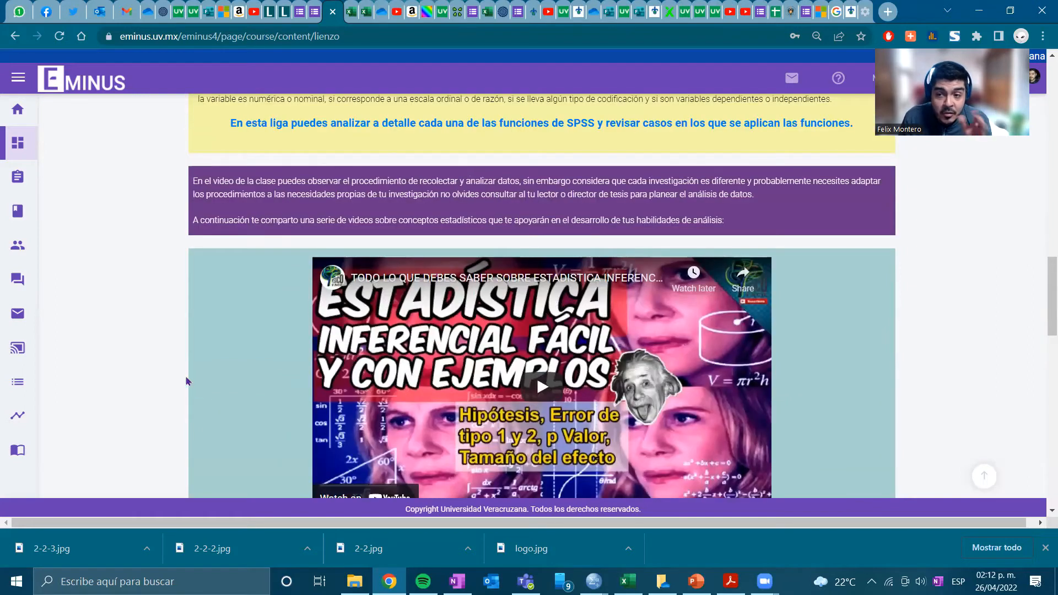
{"action": "scroll", "coordinate": [139, 378], "scroll_direction": "up", "scroll_amount": 7}
{"action": "scroll", "coordinate": [156, 419], "scroll_direction": "up", "scroll_amount": 14}
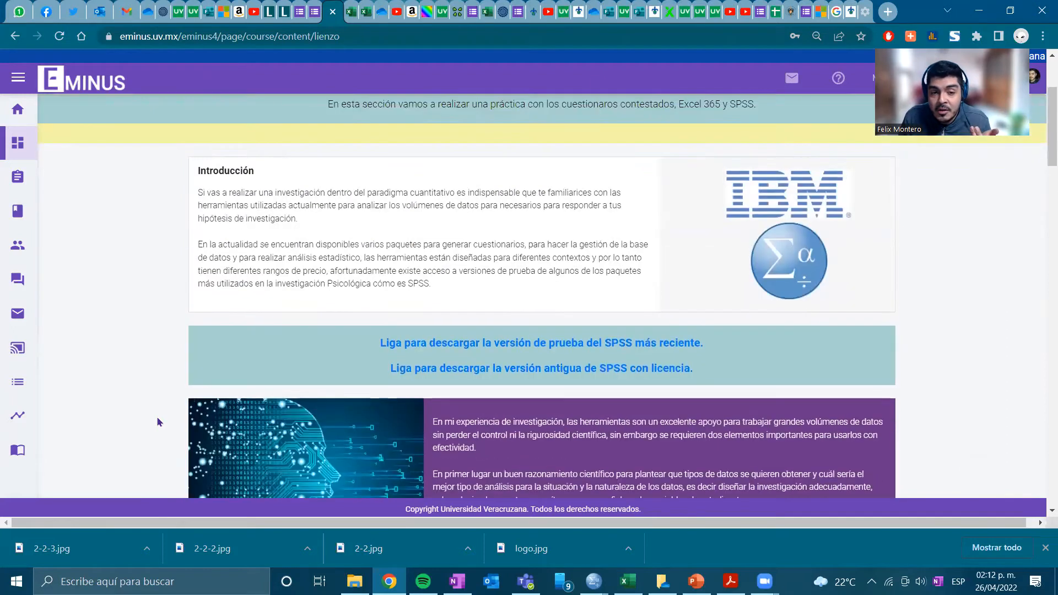
{"action": "scroll", "coordinate": [158, 422], "scroll_direction": "up", "scroll_amount": 3}
{"action": "scroll", "coordinate": [157, 422], "scroll_direction": "down", "scroll_amount": 3}
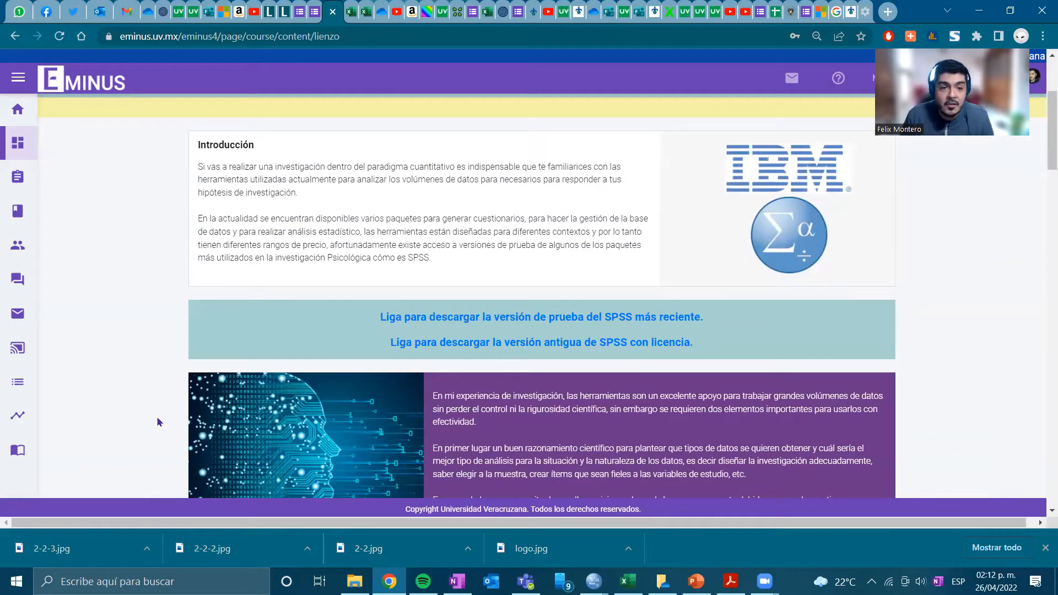
{"action": "scroll", "coordinate": [158, 422], "scroll_direction": "down", "scroll_amount": 3}
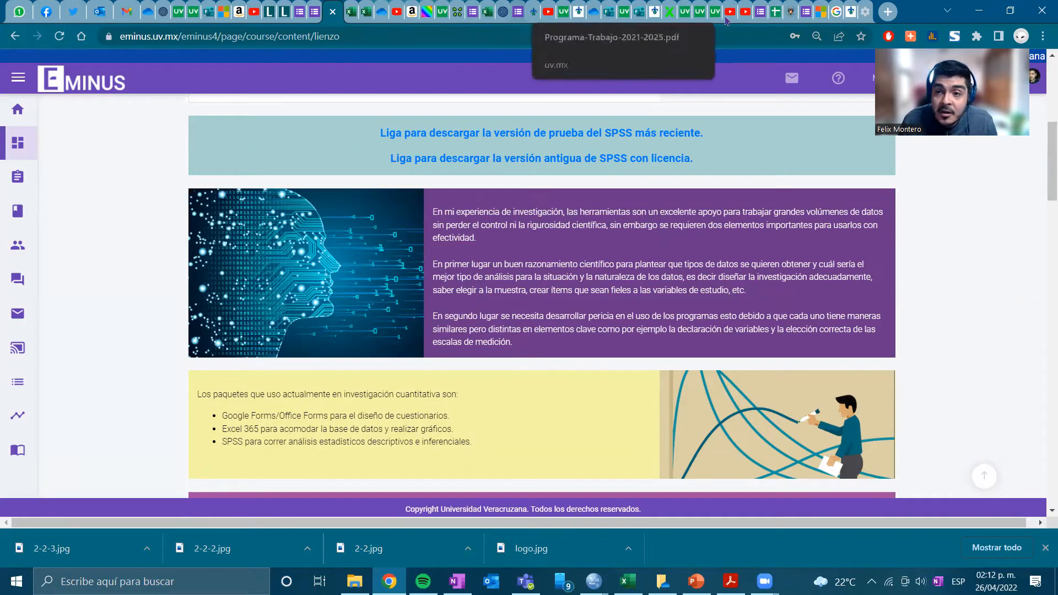
Switch to the "Condiciones de enseñanza de emergencia" Google Form and review its informed consent text and participation question
{"action": "left_click", "coordinate": [759, 12]}
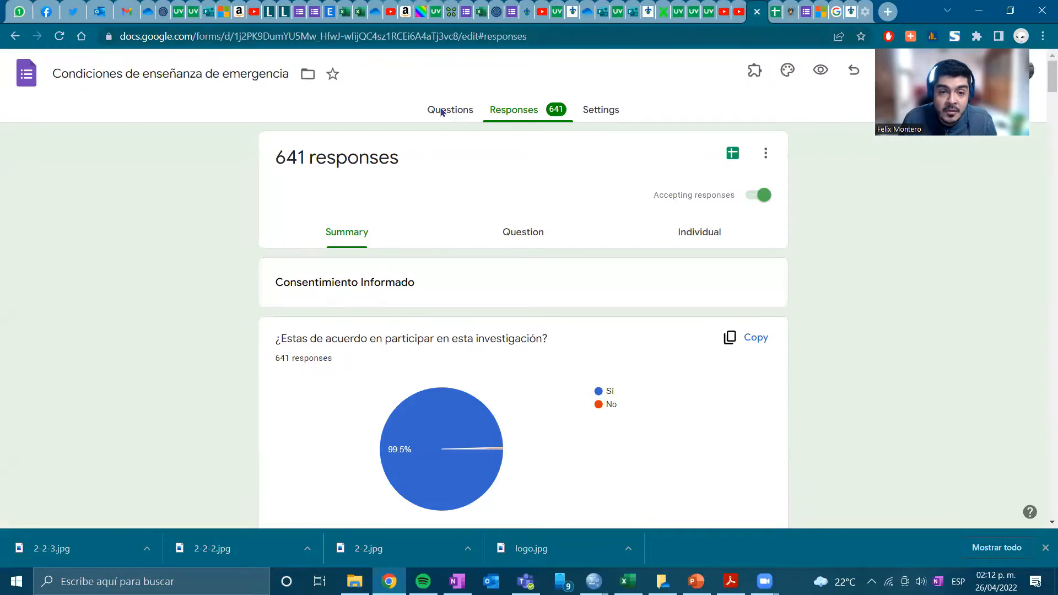
{"action": "left_click", "coordinate": [441, 112]}
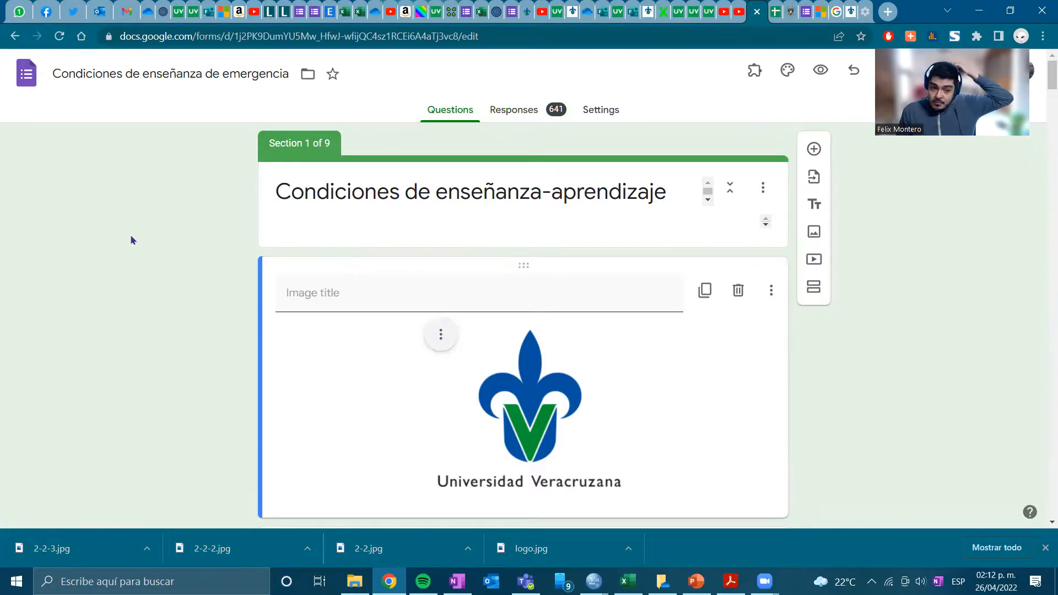
{"action": "scroll", "coordinate": [131, 240], "scroll_direction": "down", "scroll_amount": 2}
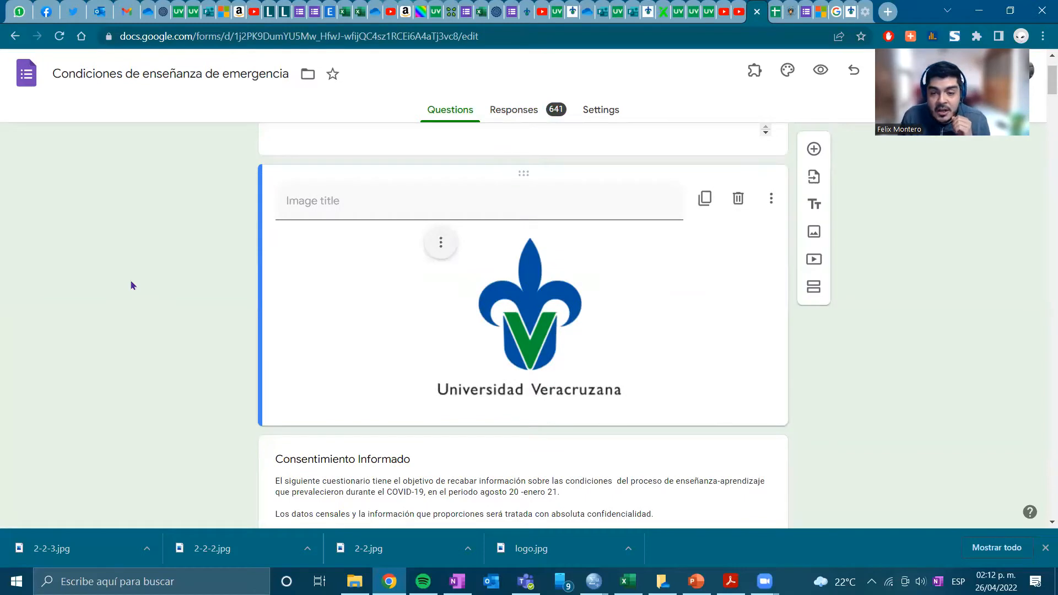
{"action": "scroll", "coordinate": [131, 283], "scroll_direction": "down", "scroll_amount": 2}
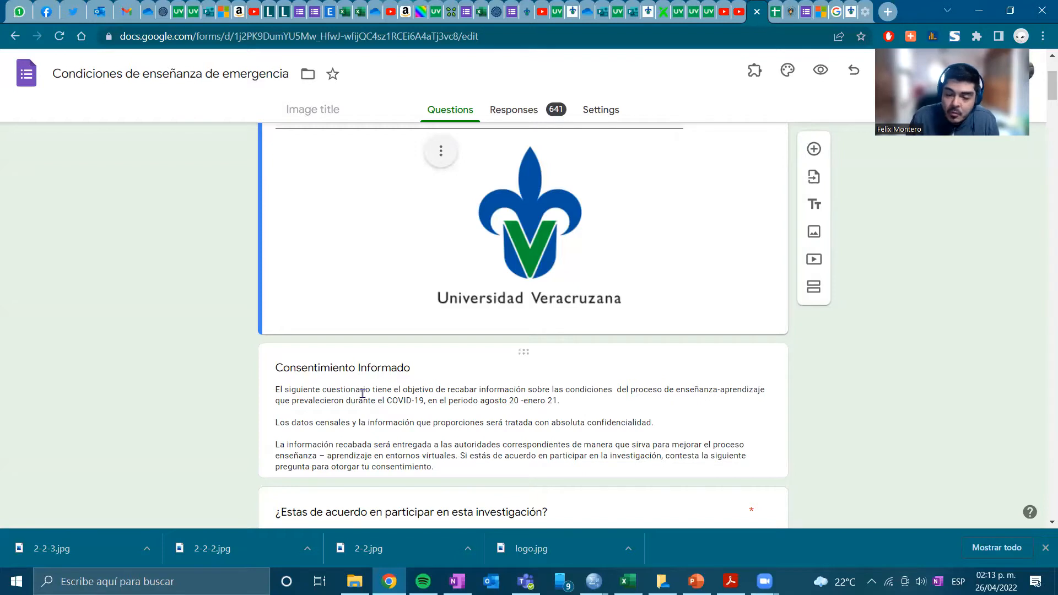
{"action": "scroll", "coordinate": [146, 343], "scroll_direction": "down", "scroll_amount": 2}
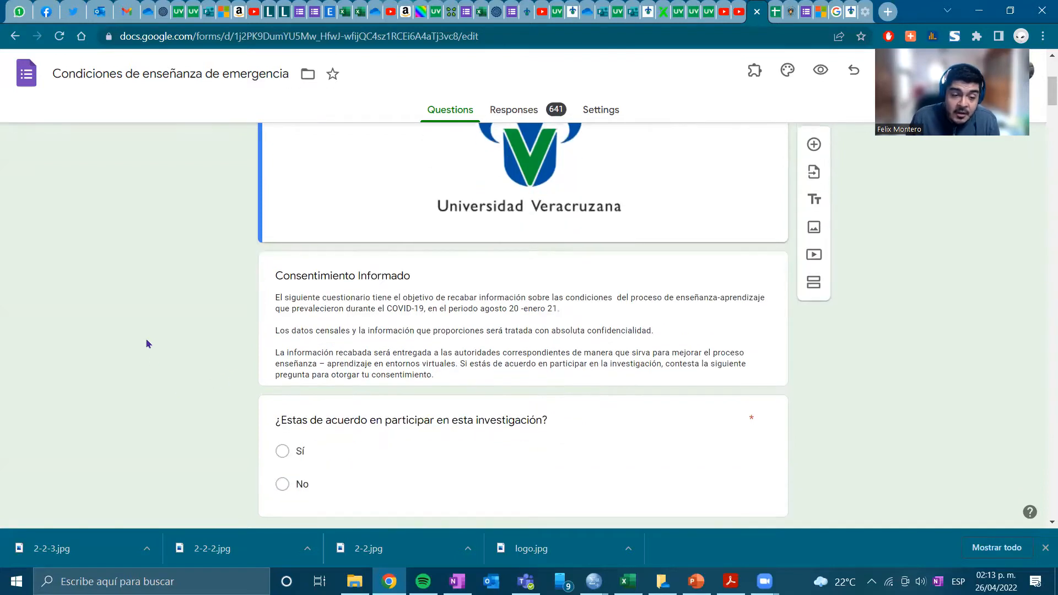
{"action": "scroll", "coordinate": [150, 343], "scroll_direction": "down", "scroll_amount": 1}
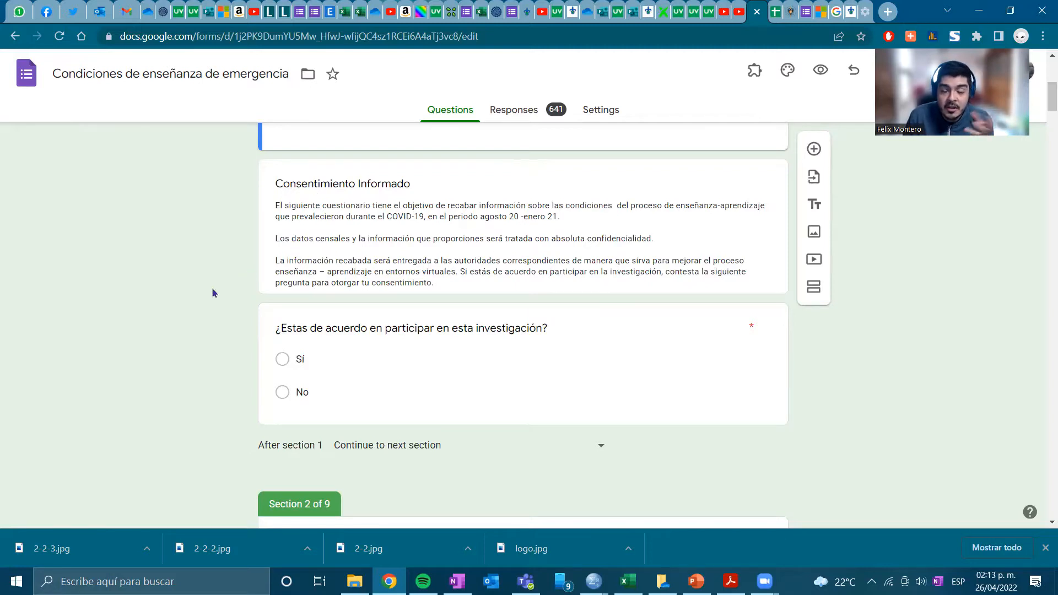
Review the "Datos censales" section's questions on degree programme, gender, age and number of periods studied
{"action": "scroll", "coordinate": [146, 333], "scroll_direction": "down", "scroll_amount": 2}
{"action": "scroll", "coordinate": [146, 334], "scroll_direction": "down", "scroll_amount": 5}
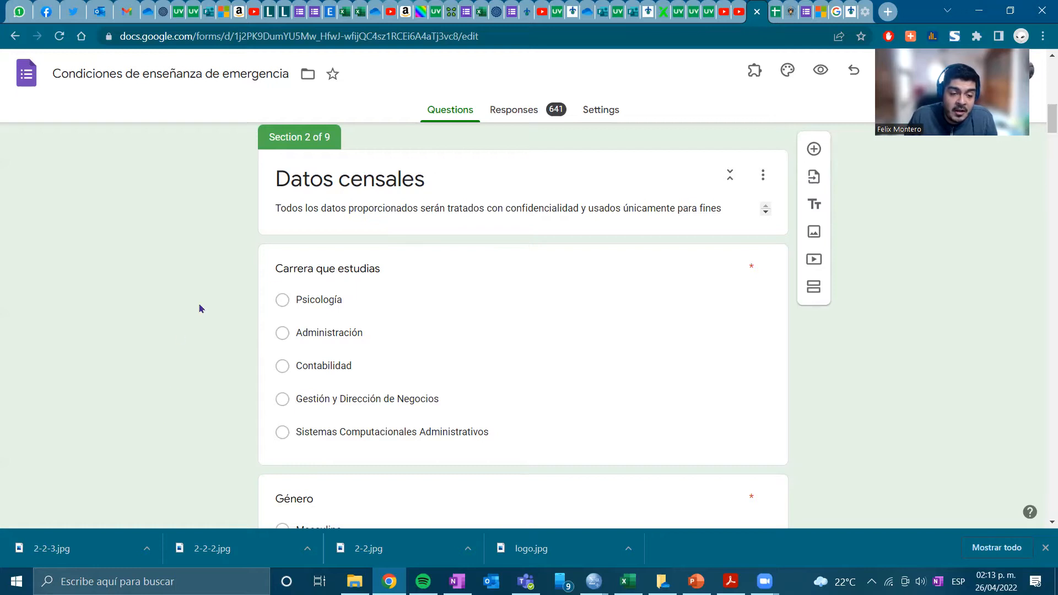
{"action": "scroll", "coordinate": [132, 331], "scroll_direction": "down", "scroll_amount": 2}
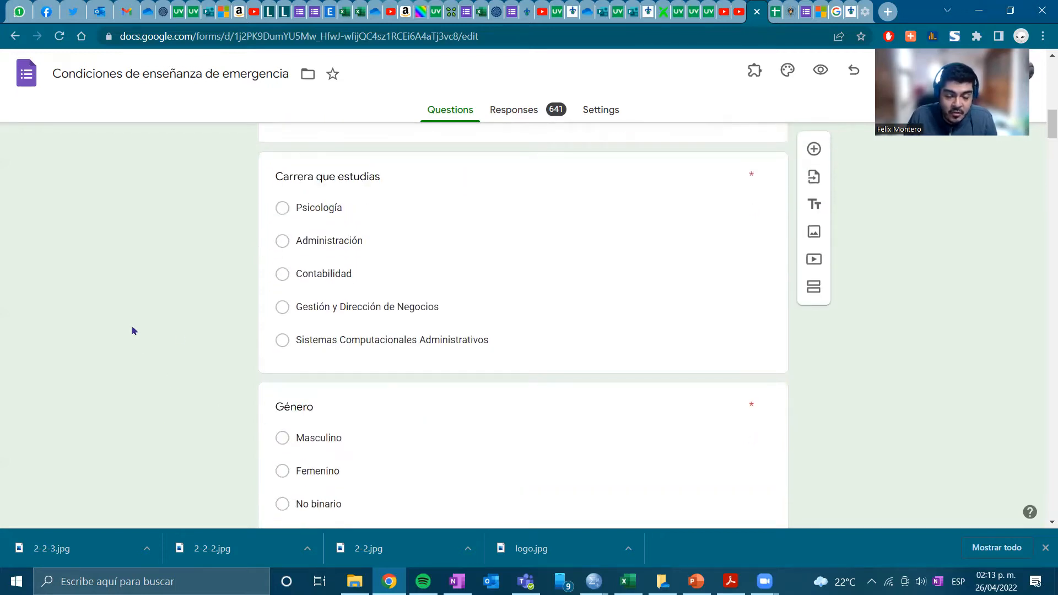
{"action": "scroll", "coordinate": [127, 314], "scroll_direction": "down", "scroll_amount": 2}
{"action": "scroll", "coordinate": [127, 292], "scroll_direction": "up", "scroll_amount": 2}
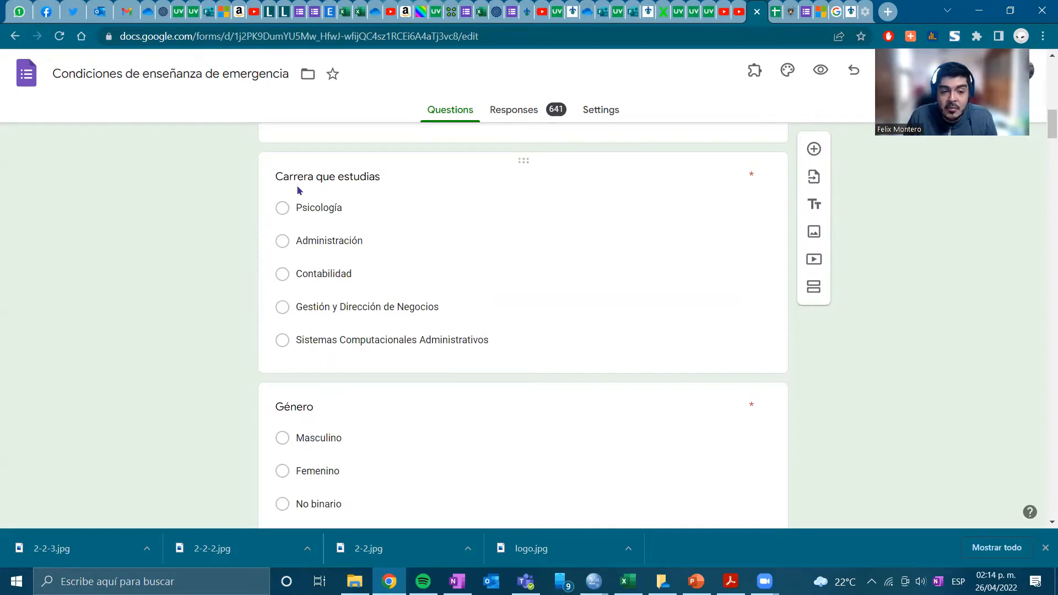
{"action": "scroll", "coordinate": [231, 331], "scroll_direction": "down", "scroll_amount": 4}
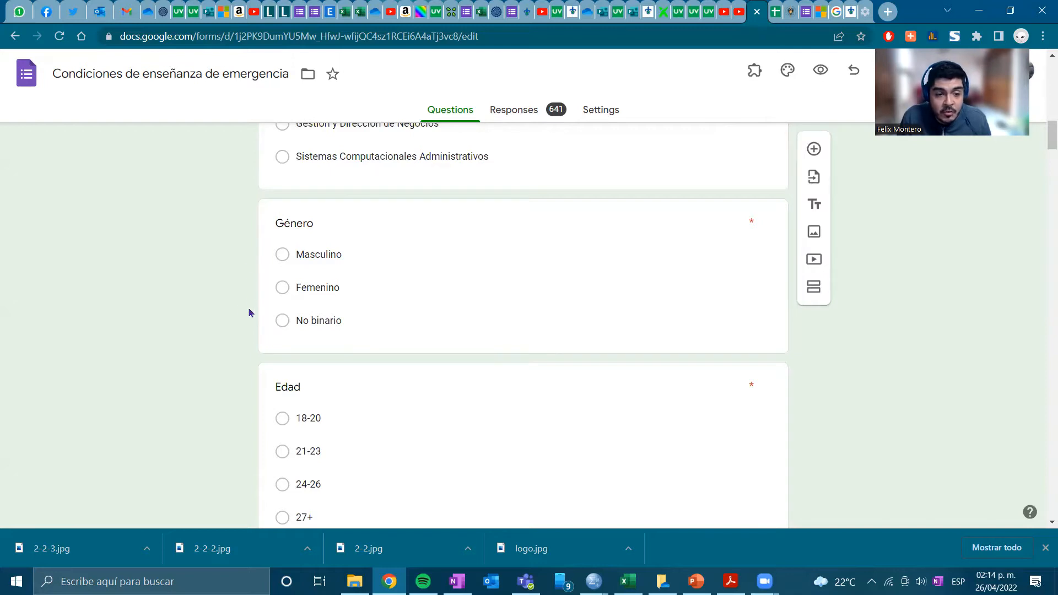
{"action": "scroll", "coordinate": [237, 292], "scroll_direction": "down", "scroll_amount": 2}
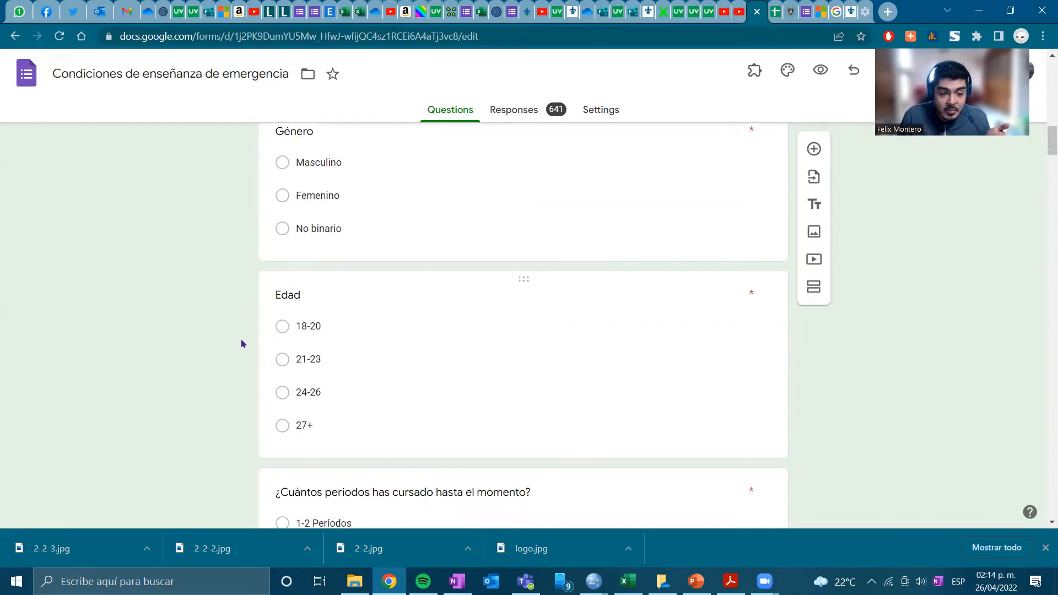
{"action": "scroll", "coordinate": [213, 420], "scroll_direction": "down", "scroll_amount": 2}
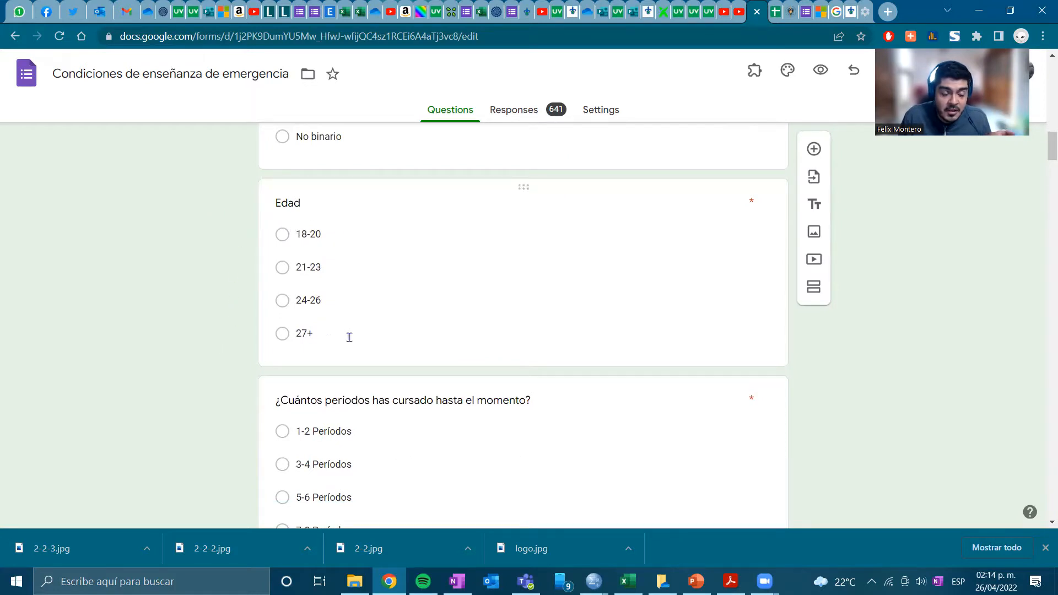
{"action": "scroll", "coordinate": [198, 349], "scroll_direction": "down", "scroll_amount": 6}
{"action": "scroll", "coordinate": [182, 325], "scroll_direction": "up", "scroll_amount": 4}
{"action": "scroll", "coordinate": [146, 331], "scroll_direction": "down", "scroll_amount": 2}
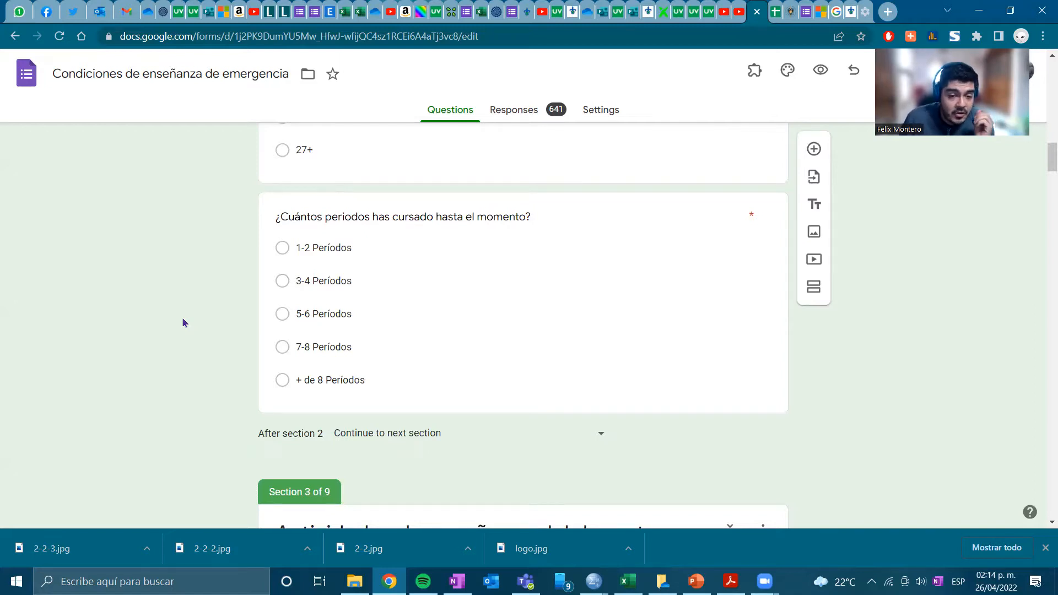
Open the grid question under "Actividades de enseñanza del docente" and examine its rows and columns
{"action": "scroll", "coordinate": [183, 323], "scroll_direction": "down", "scroll_amount": 3}
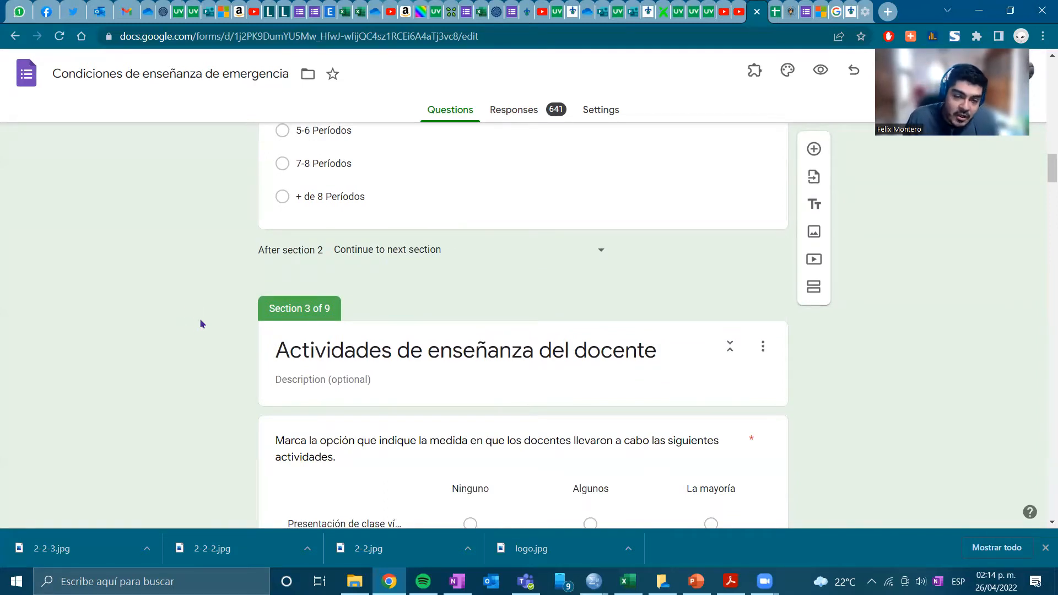
{"action": "scroll", "coordinate": [200, 324], "scroll_direction": "down", "scroll_amount": 2}
{"action": "scroll", "coordinate": [173, 355], "scroll_direction": "down", "scroll_amount": 2}
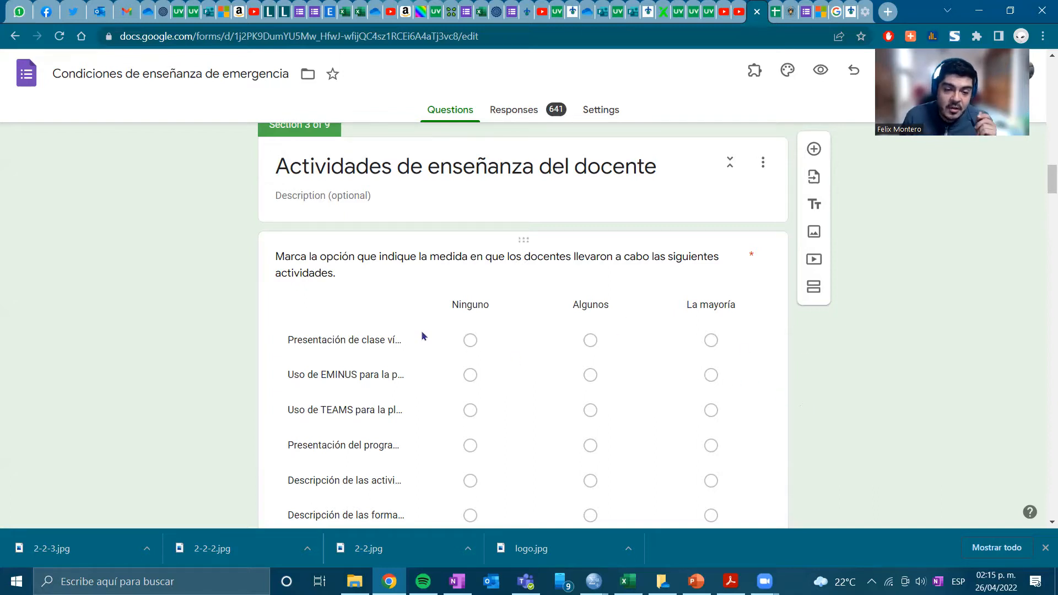
{"action": "left_click", "coordinate": [357, 342]}
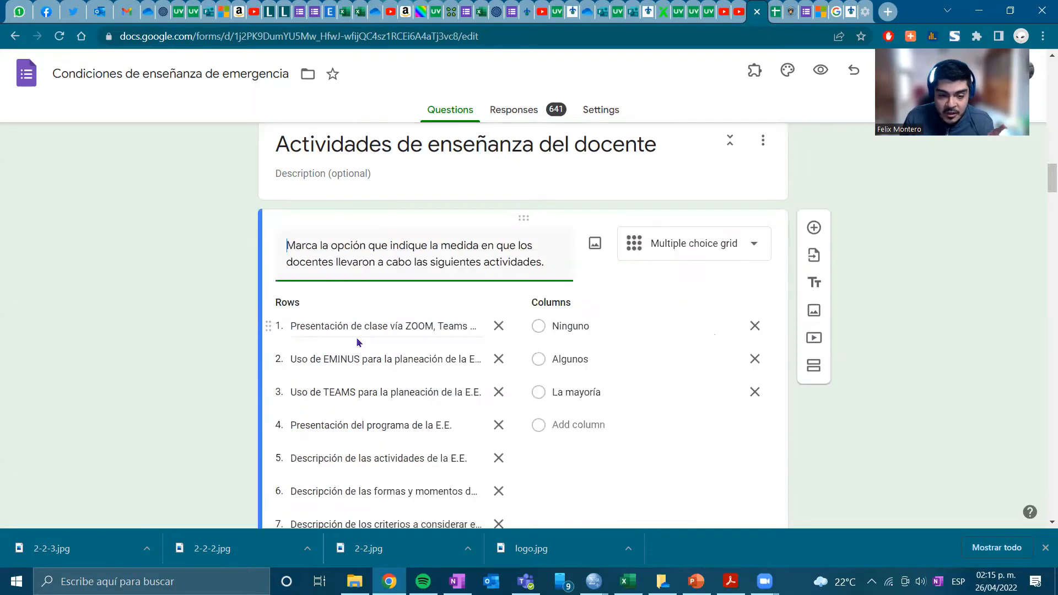
{"action": "scroll", "coordinate": [364, 320], "scroll_direction": "down", "scroll_amount": 1}
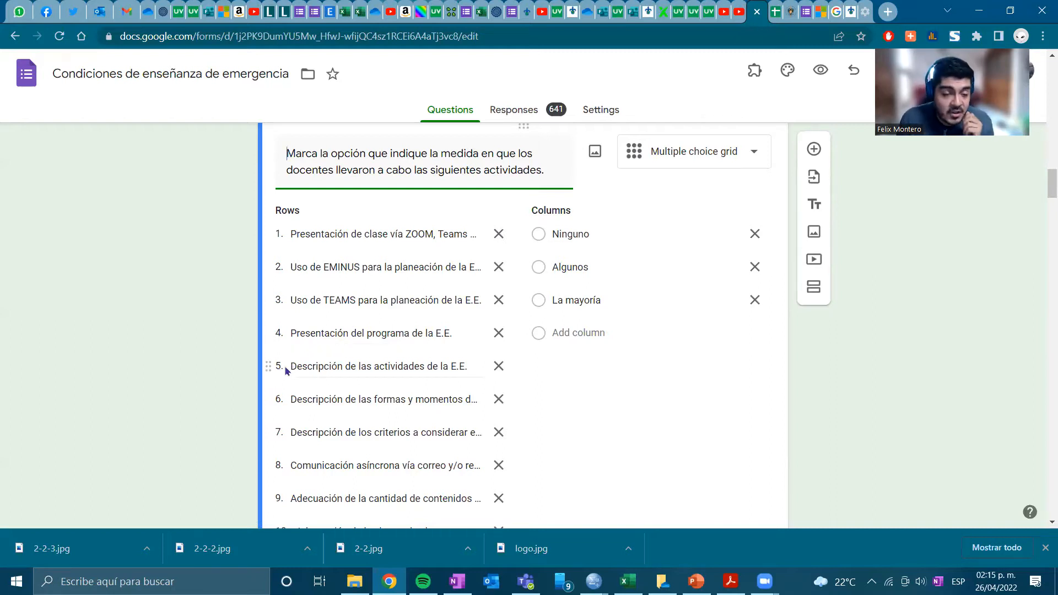
{"action": "scroll", "coordinate": [227, 335], "scroll_direction": "down", "scroll_amount": 2}
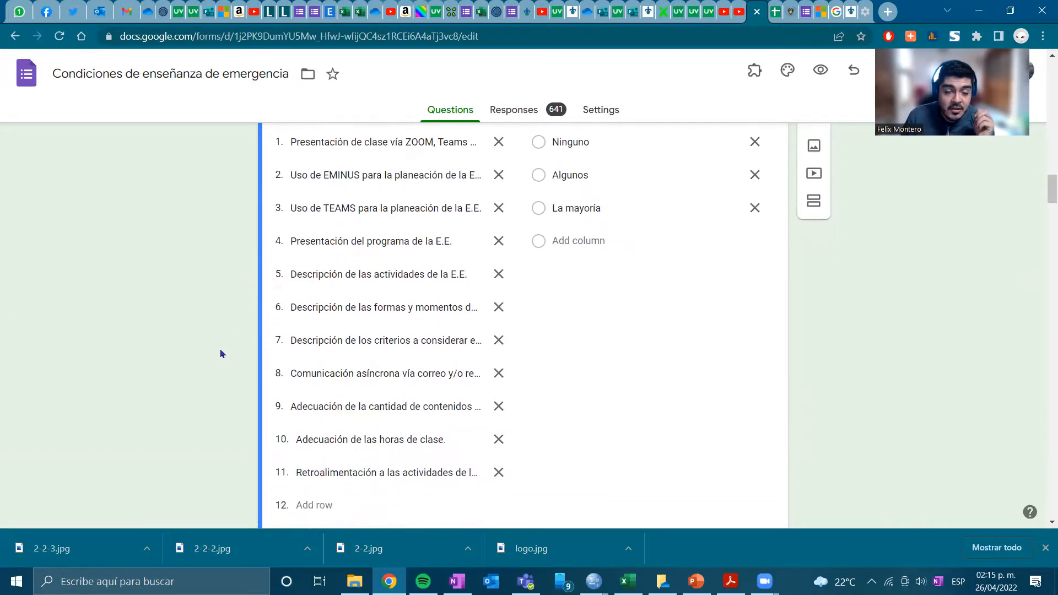
Read the rest of the cut-off text in row 6 of the grid, on the forms and moments of evaluation
{"action": "left_click", "coordinate": [344, 307]}
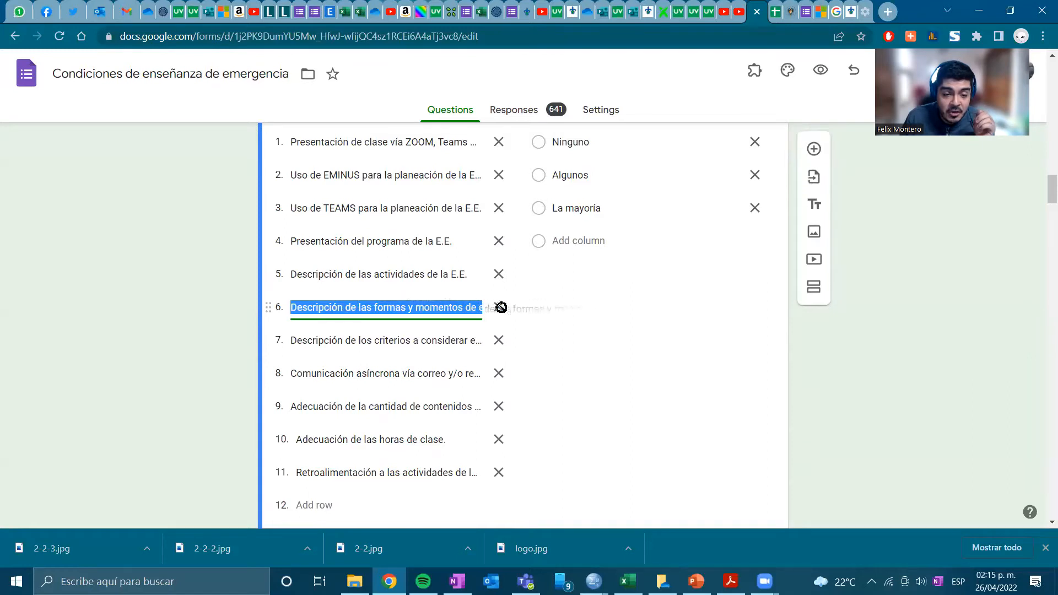
{"action": "left_click", "coordinate": [448, 305]}
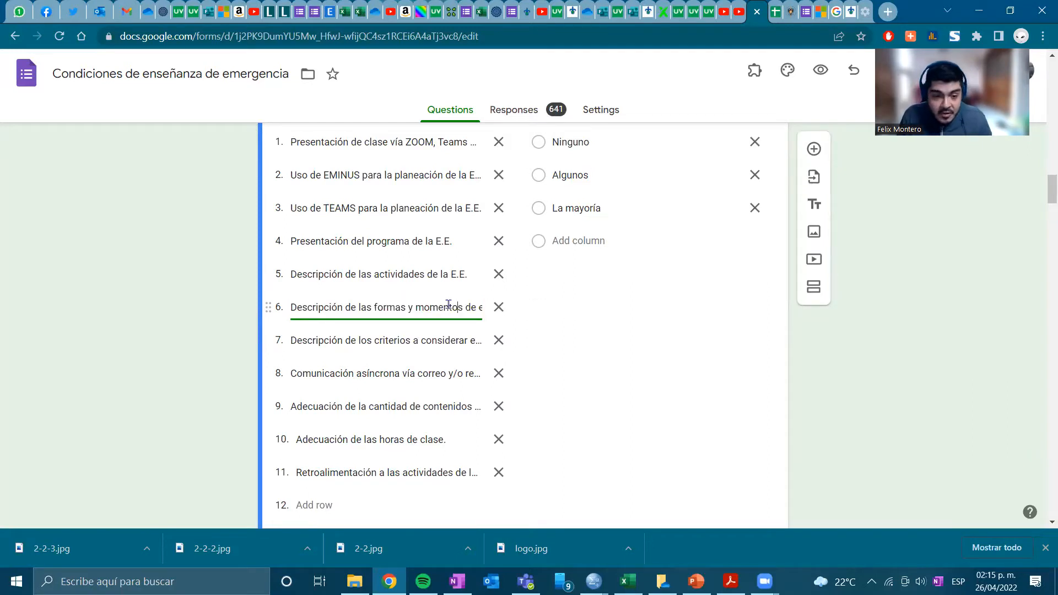
{"action": "key", "text": "Right"}
{"action": "key", "text": "Right"}
{"action": "key", "text": "Right"}
{"action": "key", "text": "Right"}
{"action": "key", "text": "Right"}
{"action": "key", "text": "Right"}
{"action": "key", "text": "Right"}
{"action": "key", "text": "Right"}
{"action": "key", "text": "Right"}
{"action": "key", "text": "Right"}
{"action": "key", "text": "Right"}
{"action": "key", "text": "Right"}
{"action": "key", "text": "Right"}
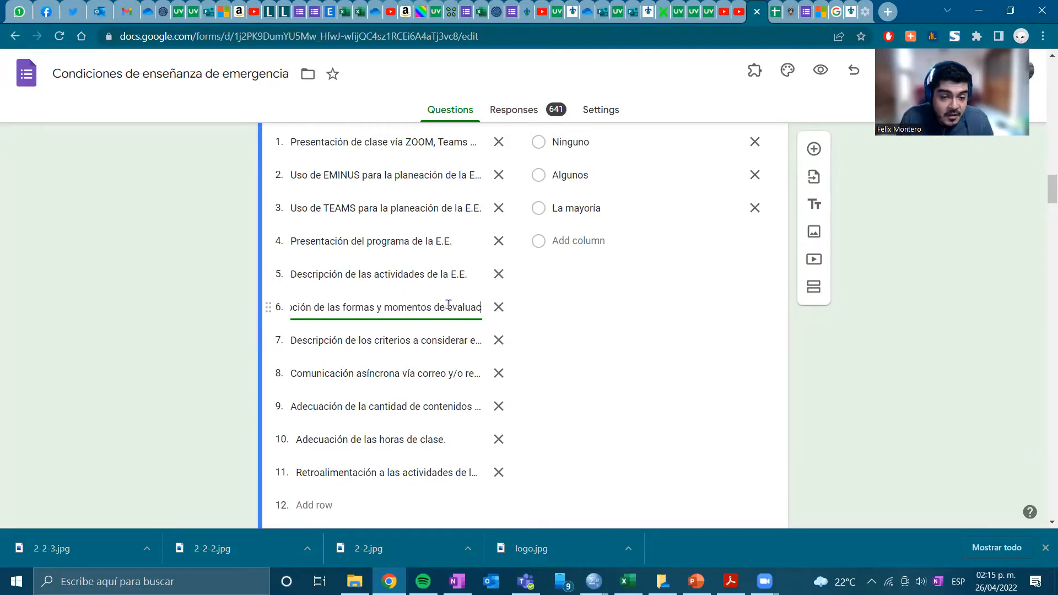
Read the full text of grid rows 7 and 8, on evaluation criteria and asynchronous communication
{"action": "left_click", "coordinate": [391, 334]}
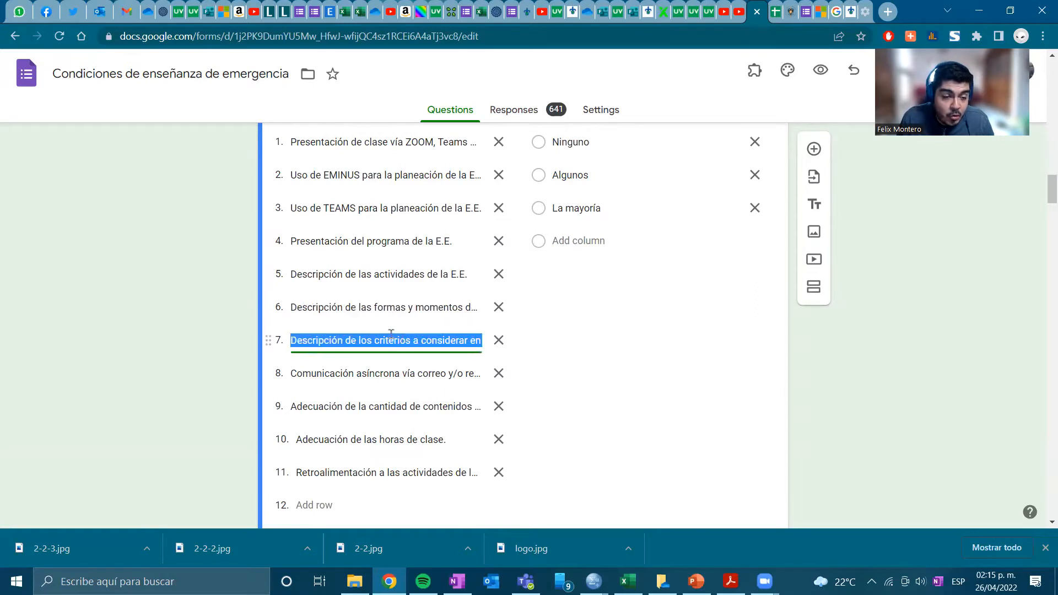
{"action": "left_click", "coordinate": [363, 337]}
{"action": "left_click_drag", "start_coordinate": [337, 340], "coordinate": [532, 358]}
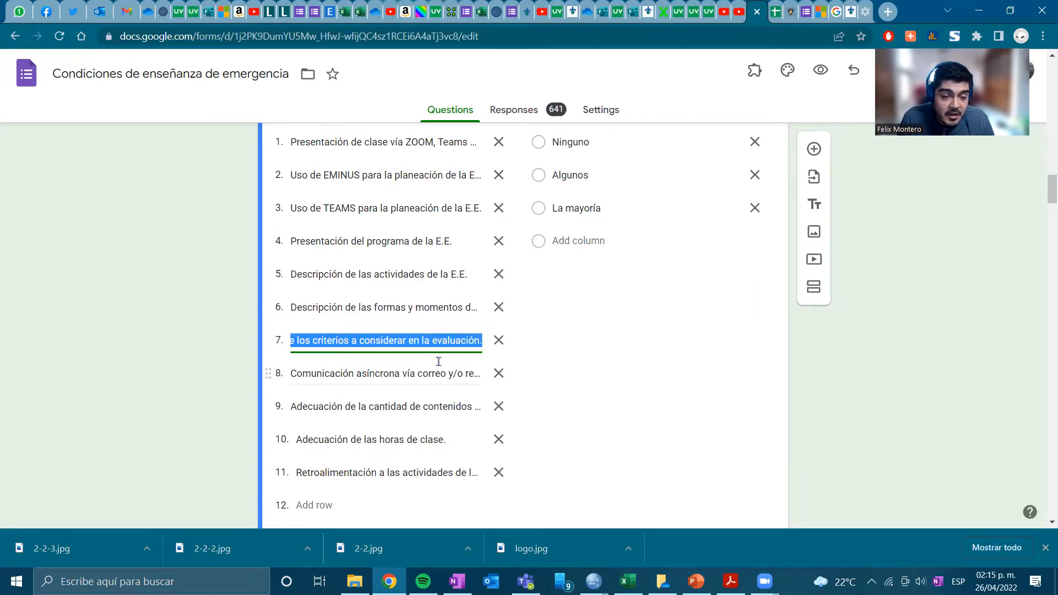
{"action": "left_click", "coordinate": [323, 374]}
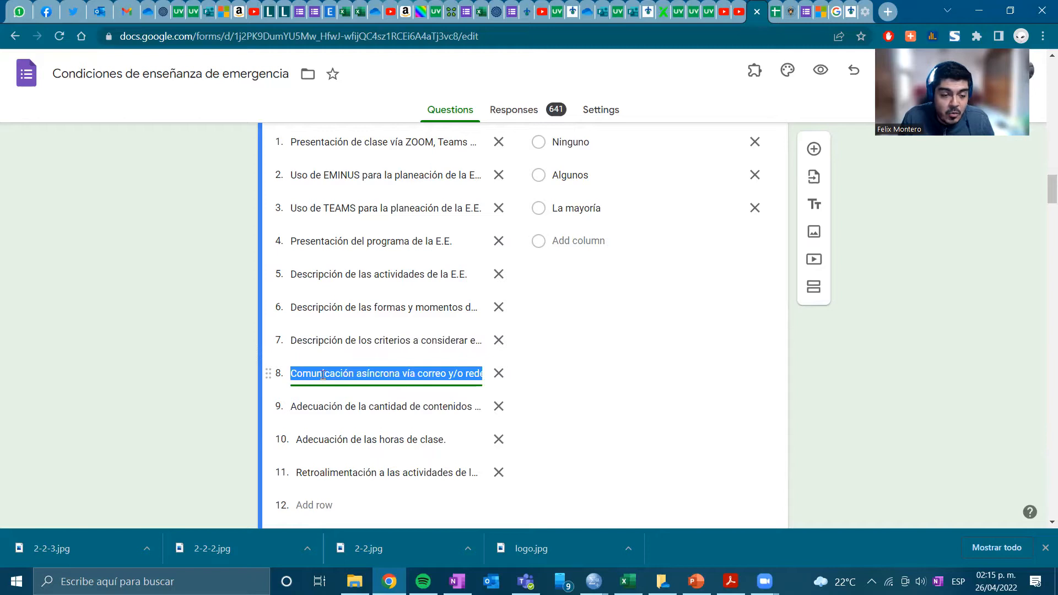
{"action": "double_click", "coordinate": [322, 375]}
{"action": "left_click", "coordinate": [590, 375], "text": "shift"}
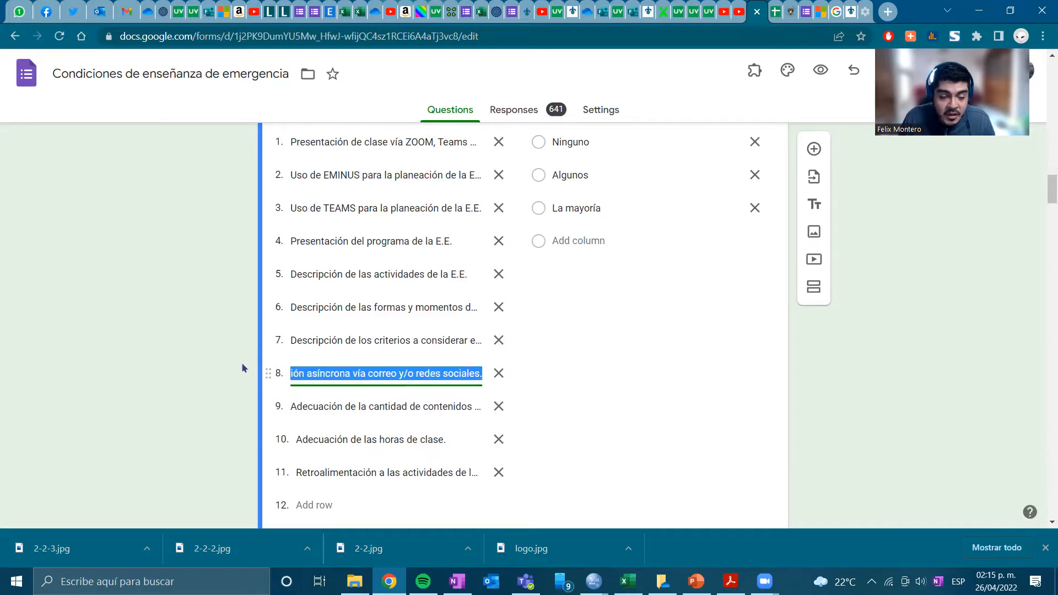
Look over the teaching-activities grid question again, from its wording and answer columns to row 11
{"action": "left_click", "coordinate": [226, 363]}
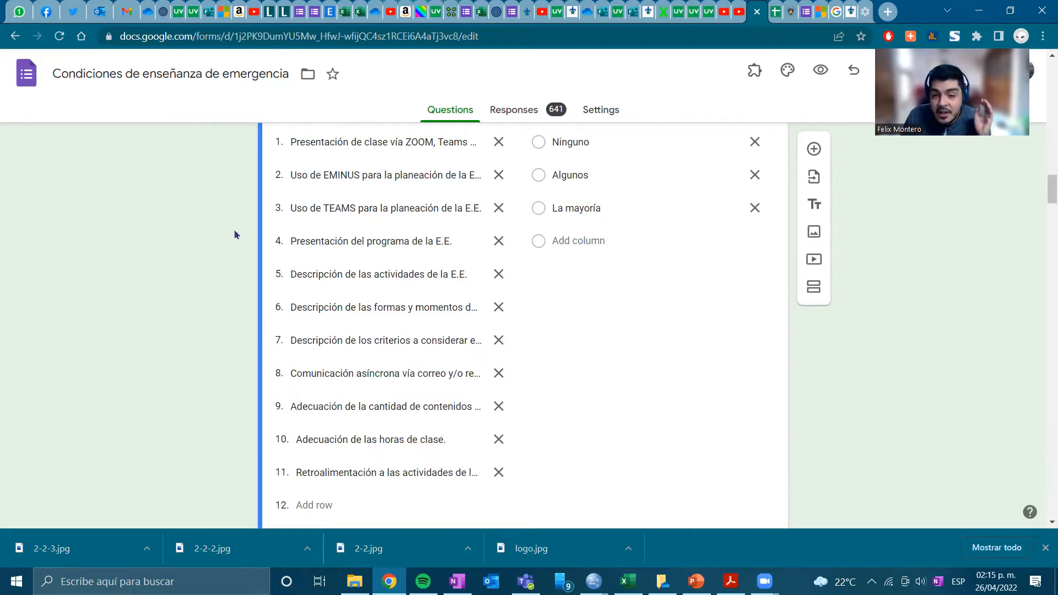
{"action": "scroll", "coordinate": [227, 321], "scroll_direction": "up", "scroll_amount": 2}
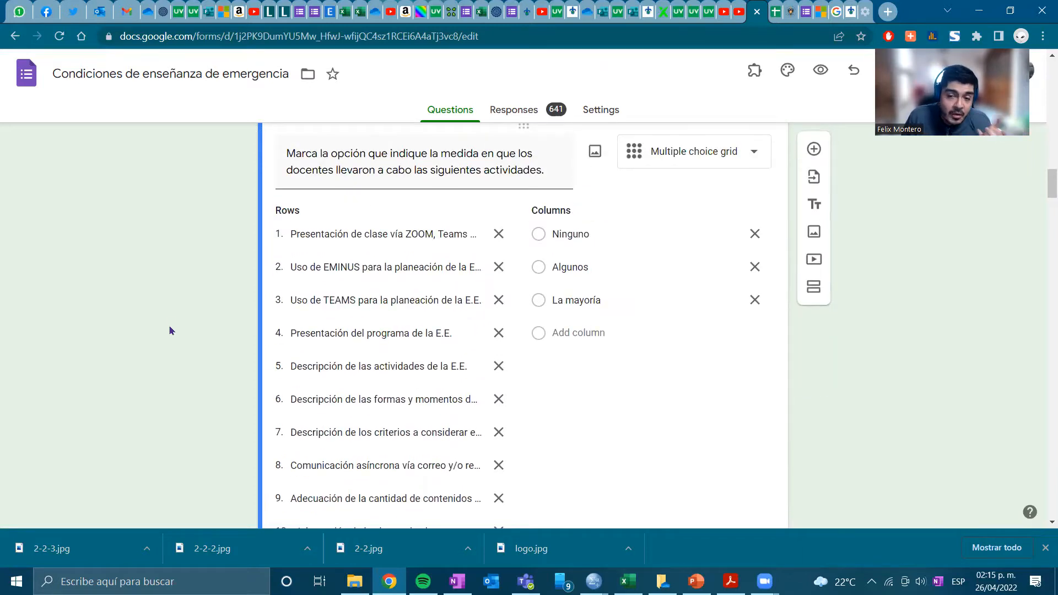
{"action": "scroll", "coordinate": [170, 331], "scroll_direction": "up", "scroll_amount": 2}
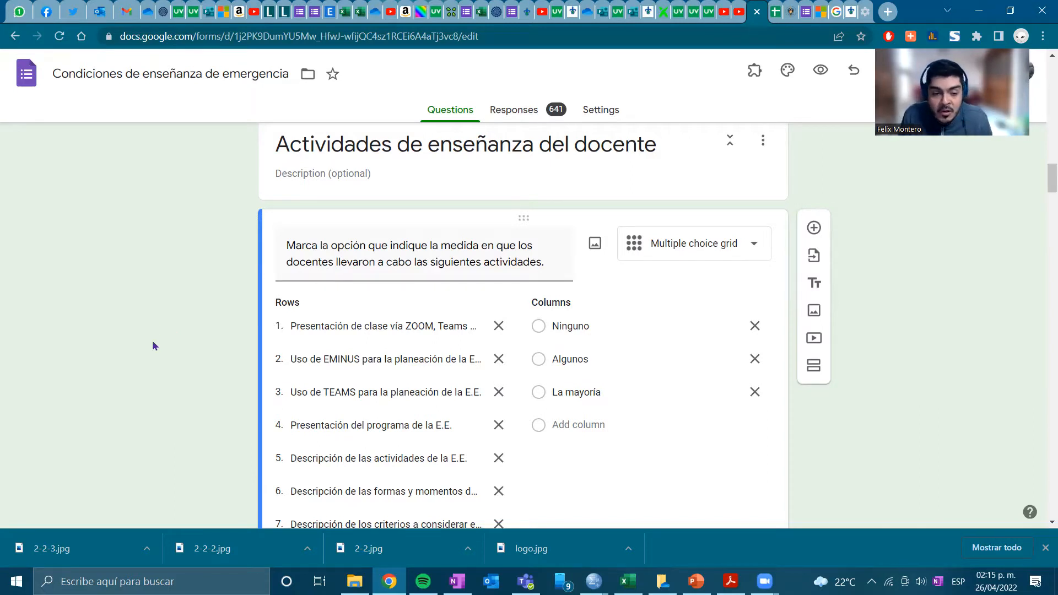
{"action": "scroll", "coordinate": [159, 325], "scroll_direction": "down", "scroll_amount": 3}
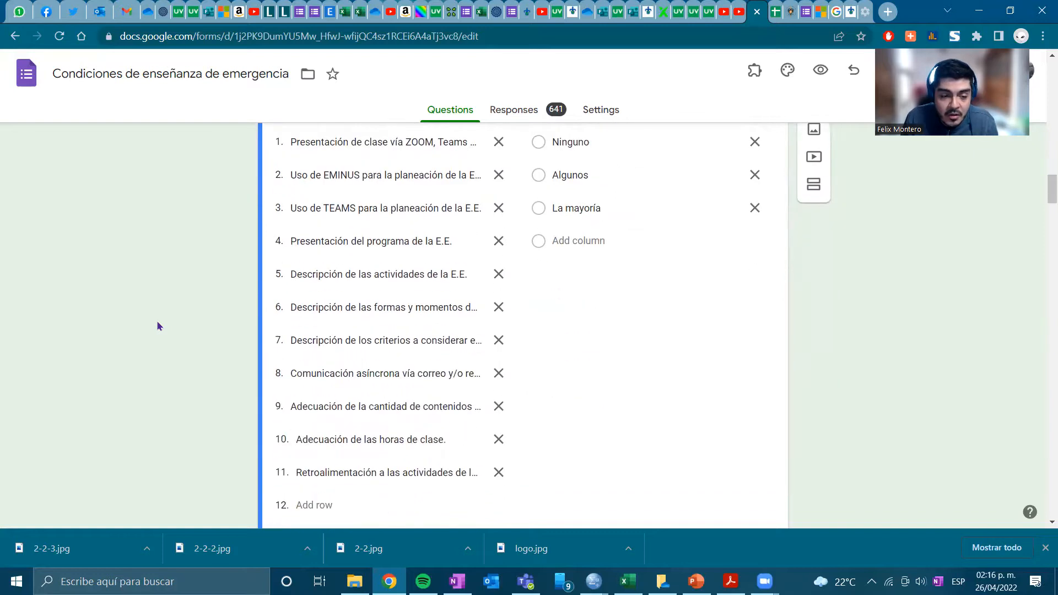
{"action": "scroll", "coordinate": [171, 333], "scroll_direction": "down", "scroll_amount": 3}
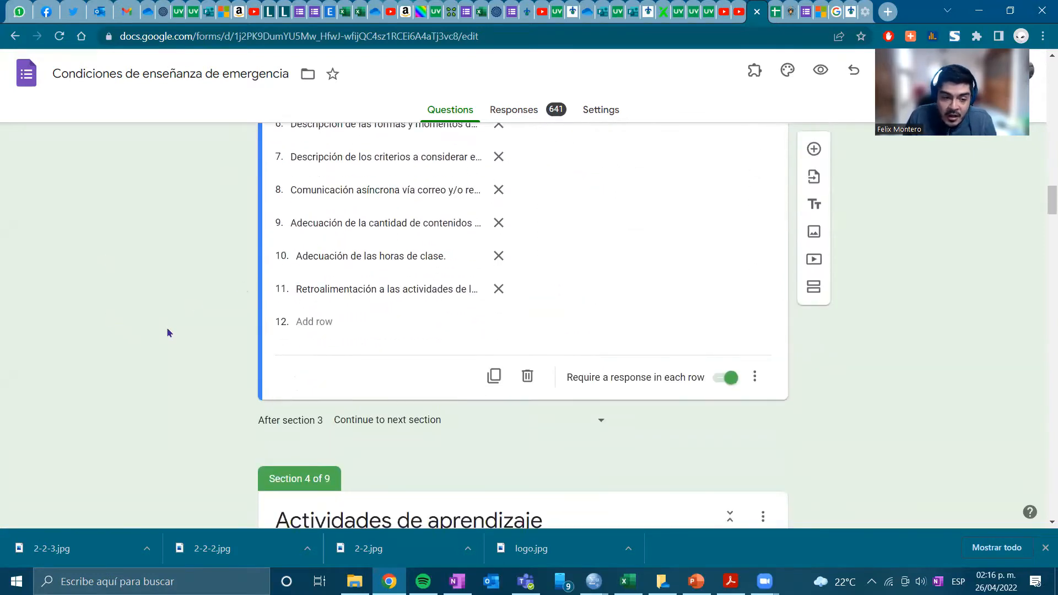
{"action": "scroll", "coordinate": [157, 250], "scroll_direction": "up", "scroll_amount": 3}
Review the grid questions in the "Actividades de aprendizaje" and "Interacción académica" sections
{"action": "scroll", "coordinate": [158, 362], "scroll_direction": "down", "scroll_amount": 10}
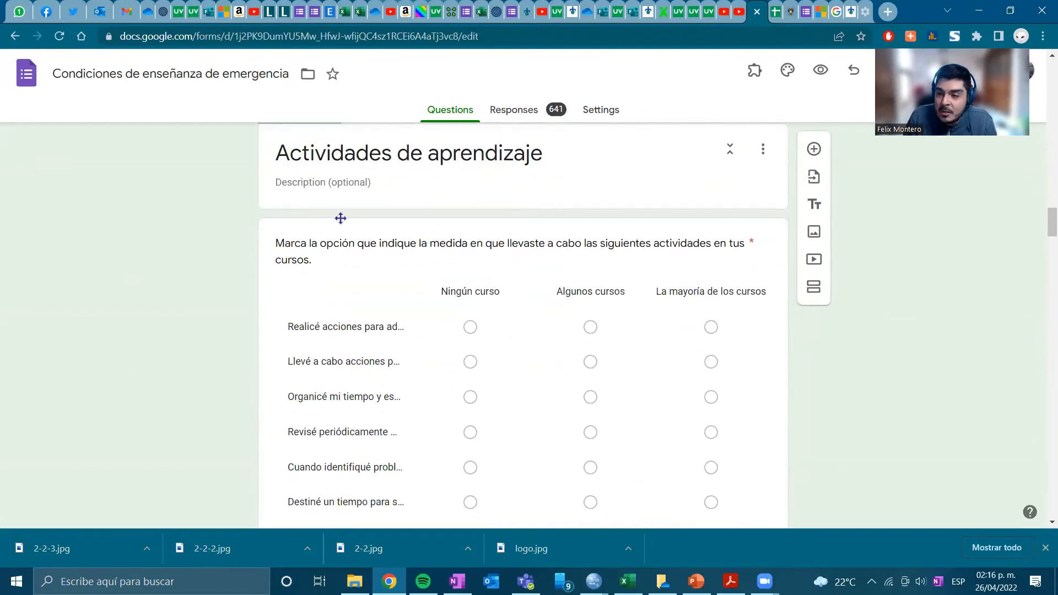
{"action": "scroll", "coordinate": [158, 368], "scroll_direction": "down", "scroll_amount": 5}
{"action": "scroll", "coordinate": [158, 370], "scroll_direction": "down", "scroll_amount": 6}
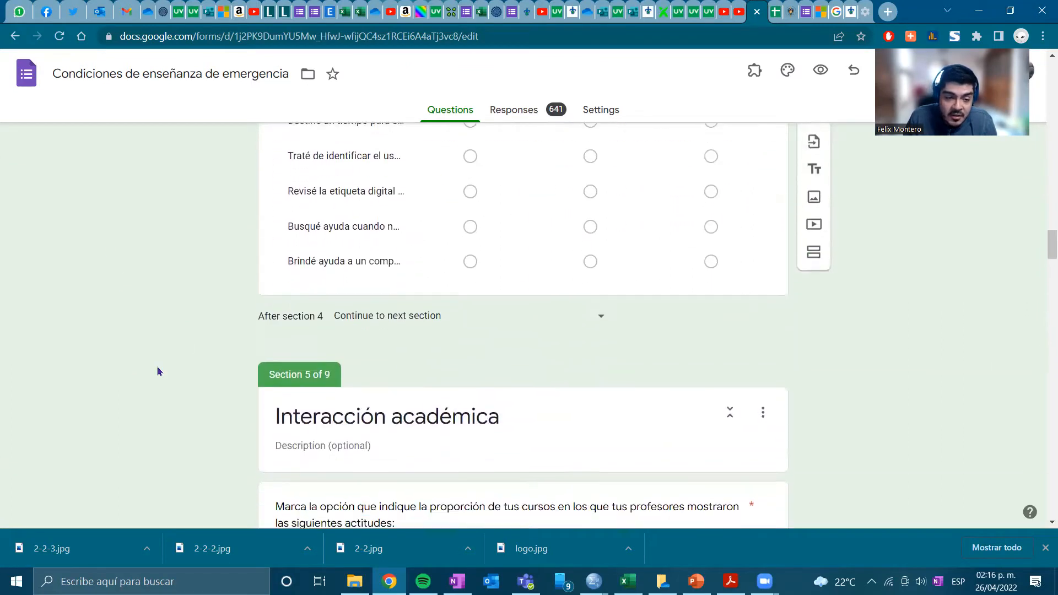
{"action": "scroll", "coordinate": [154, 358], "scroll_direction": "down", "scroll_amount": 15}
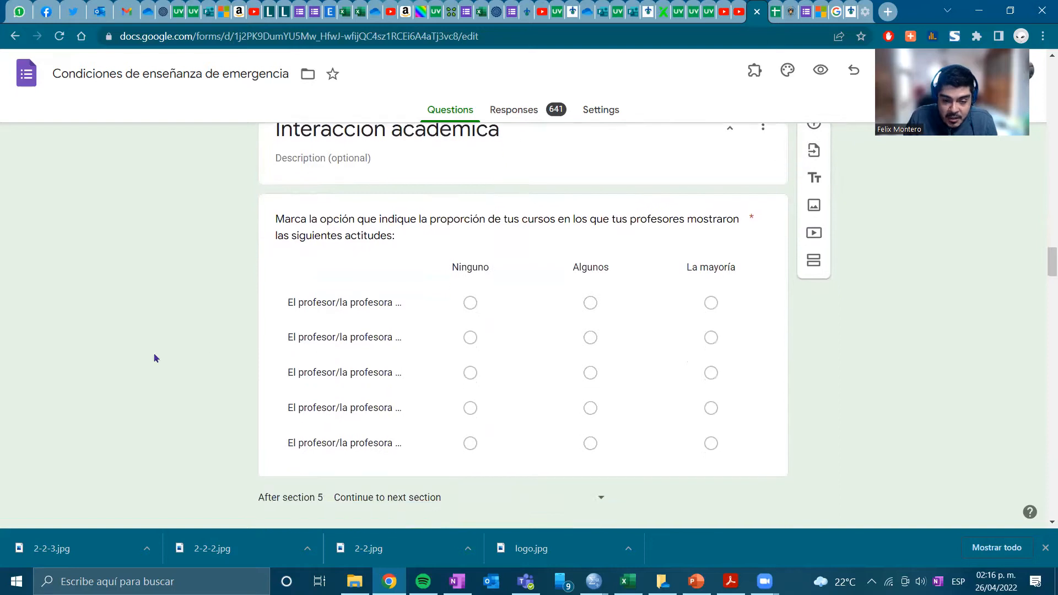
{"action": "scroll", "coordinate": [113, 384], "scroll_direction": "down", "scroll_amount": 5}
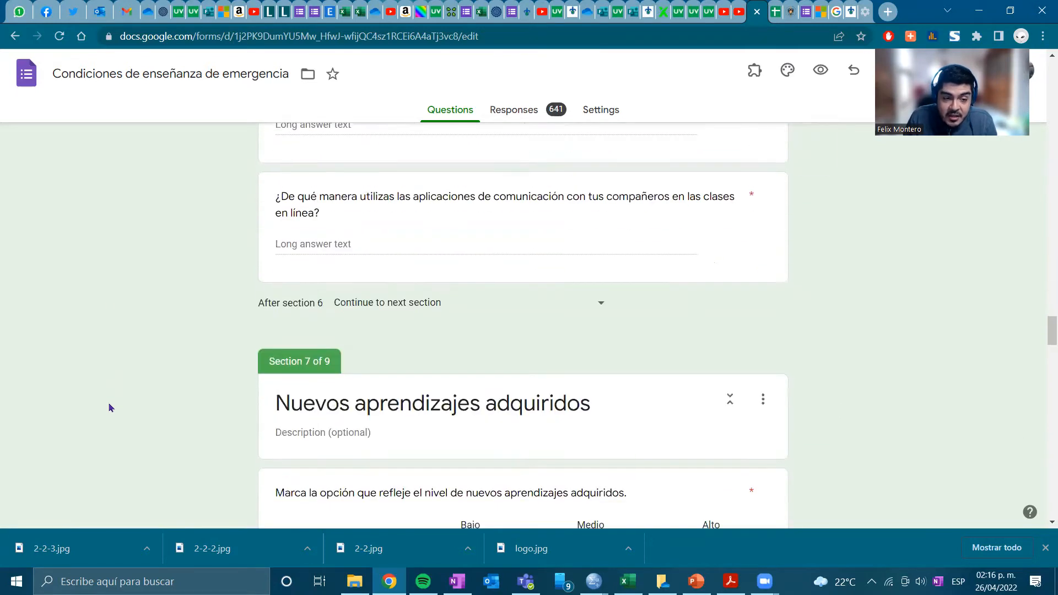
Review section 6's open questions on technology use and the grid of learning levels in "Nuevos aprendizajes adquiridos"
{"action": "scroll", "coordinate": [198, 363], "scroll_direction": "up", "scroll_amount": 3}
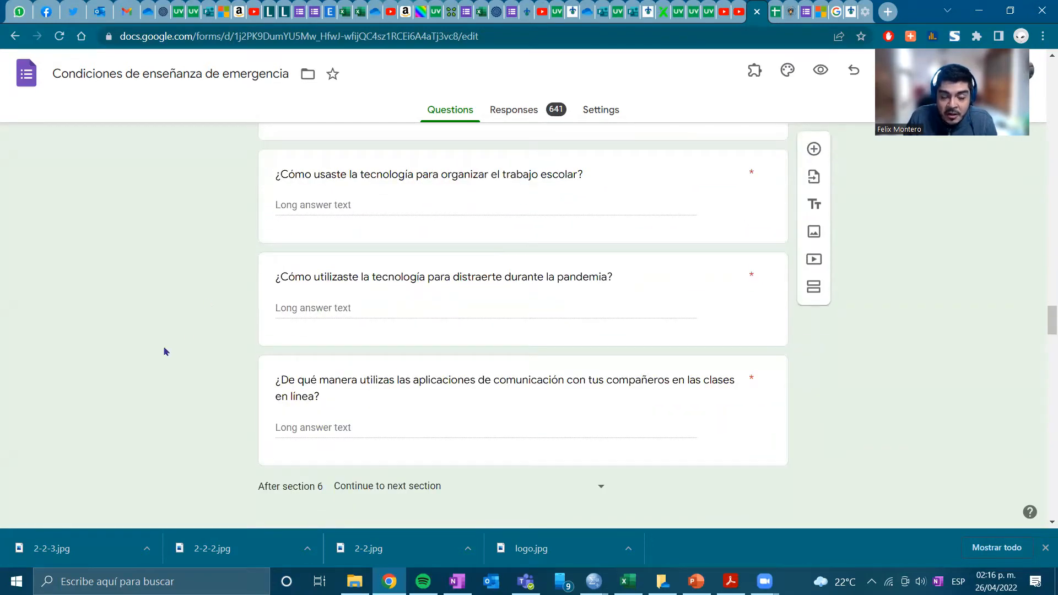
{"action": "scroll", "coordinate": [185, 322], "scroll_direction": "down", "scroll_amount": 3}
{"action": "scroll", "coordinate": [179, 332], "scroll_direction": "down", "scroll_amount": 6}
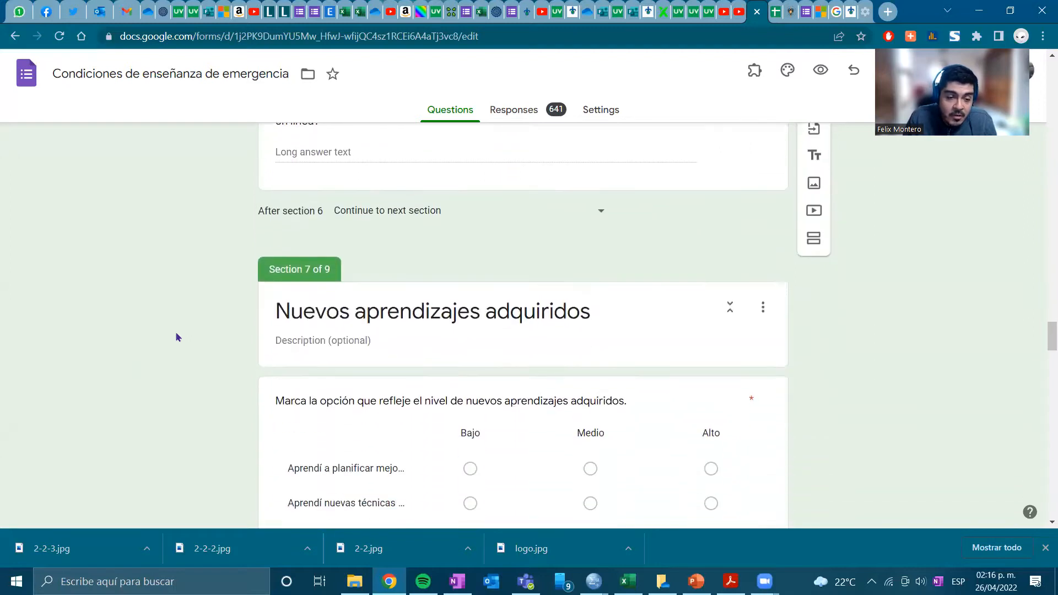
{"action": "scroll", "coordinate": [170, 349], "scroll_direction": "down", "scroll_amount": 6}
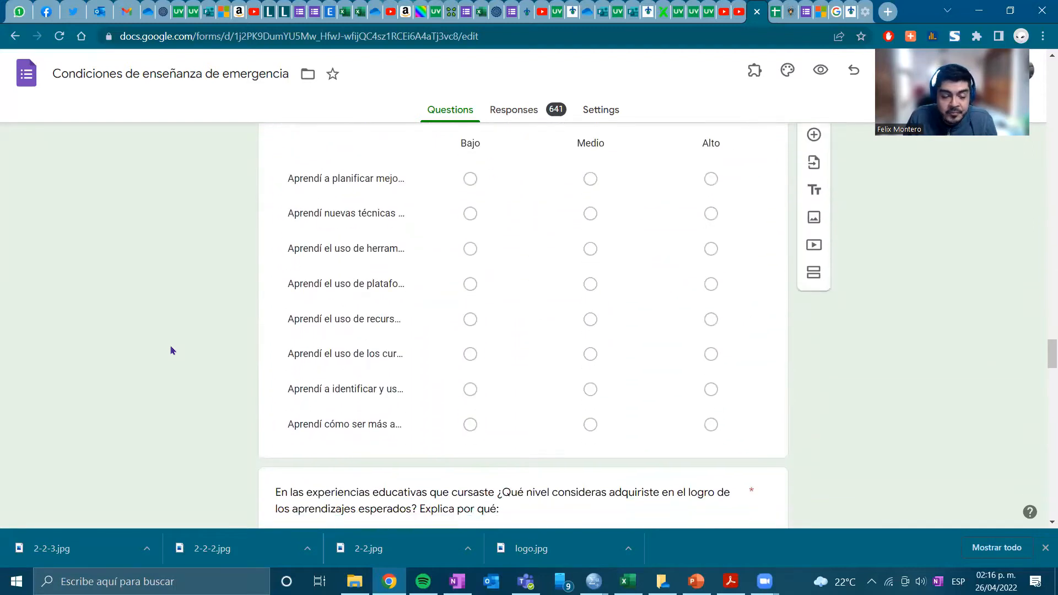
{"action": "scroll", "coordinate": [189, 354], "scroll_direction": "down", "scroll_amount": 3}
Review section 8's grid on feelings and seeking help, and the device and internet questions in "Recursos tecnológicos y conectividad"
{"action": "scroll", "coordinate": [156, 370], "scroll_direction": "down", "scroll_amount": 8}
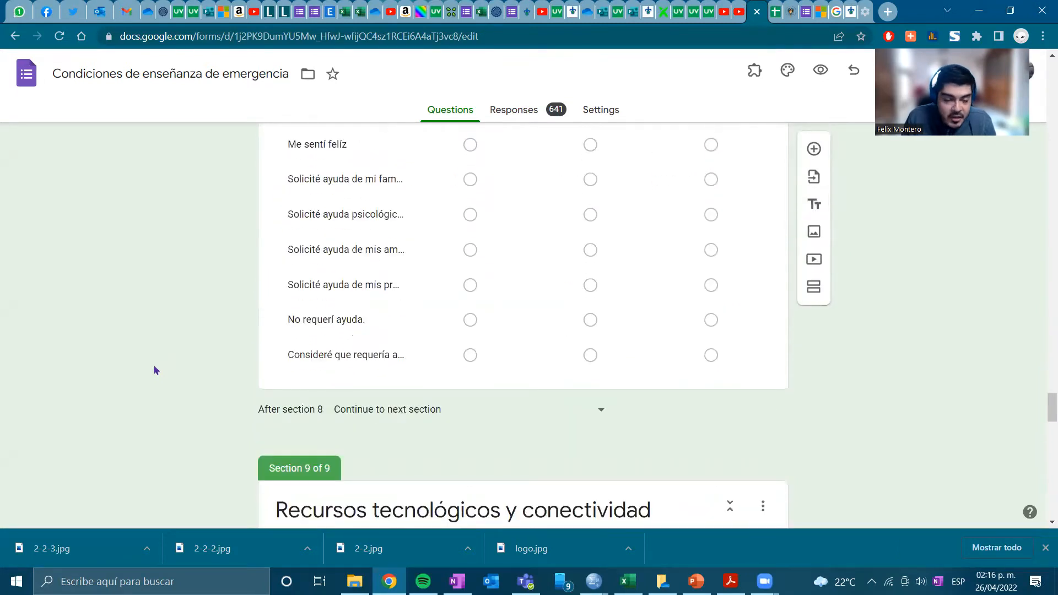
{"action": "scroll", "coordinate": [156, 370], "scroll_direction": "down", "scroll_amount": 5}
{"action": "scroll", "coordinate": [156, 370], "scroll_direction": "down", "scroll_amount": 8}
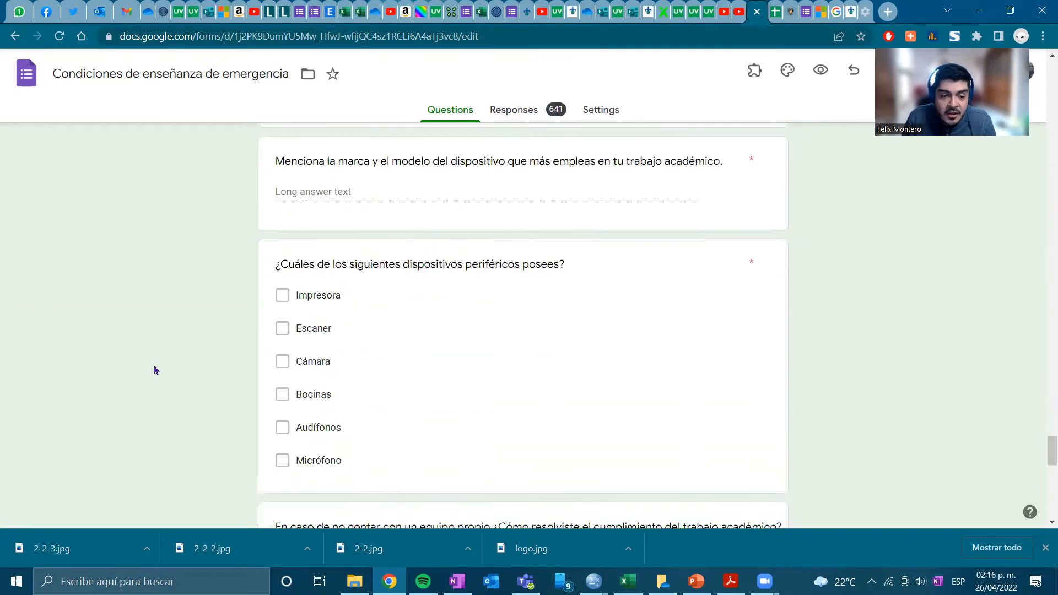
{"action": "scroll", "coordinate": [156, 370], "scroll_direction": "down", "scroll_amount": 12}
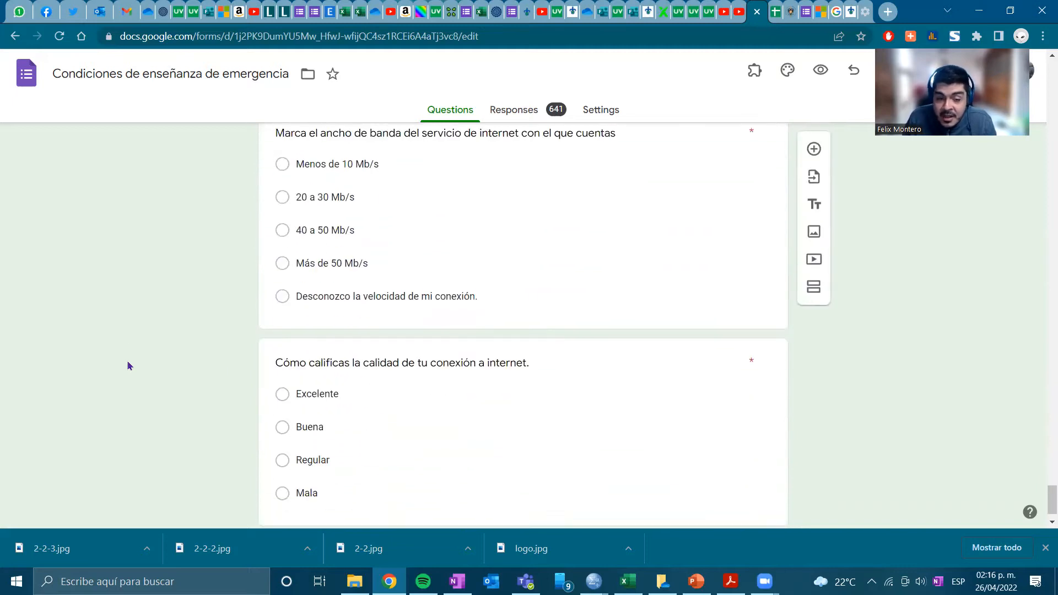
{"action": "scroll", "coordinate": [132, 350], "scroll_direction": "down", "scroll_amount": 1}
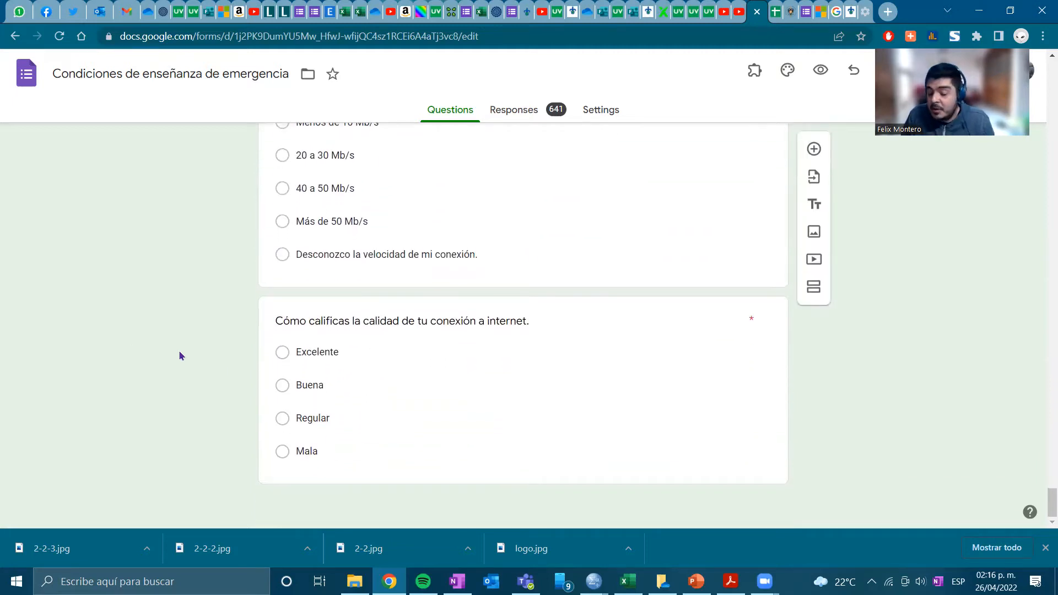
{"action": "scroll", "coordinate": [181, 355], "scroll_direction": "up", "scroll_amount": 3}
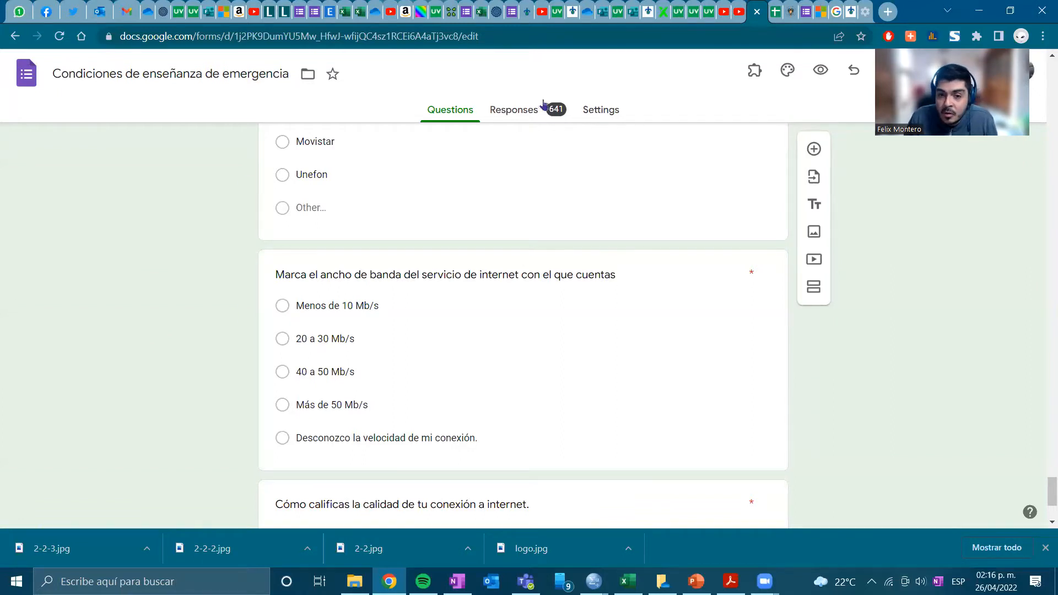
Open the form's response summary and examine the pie chart on consent to participate
{"action": "left_click", "coordinate": [516, 104]}
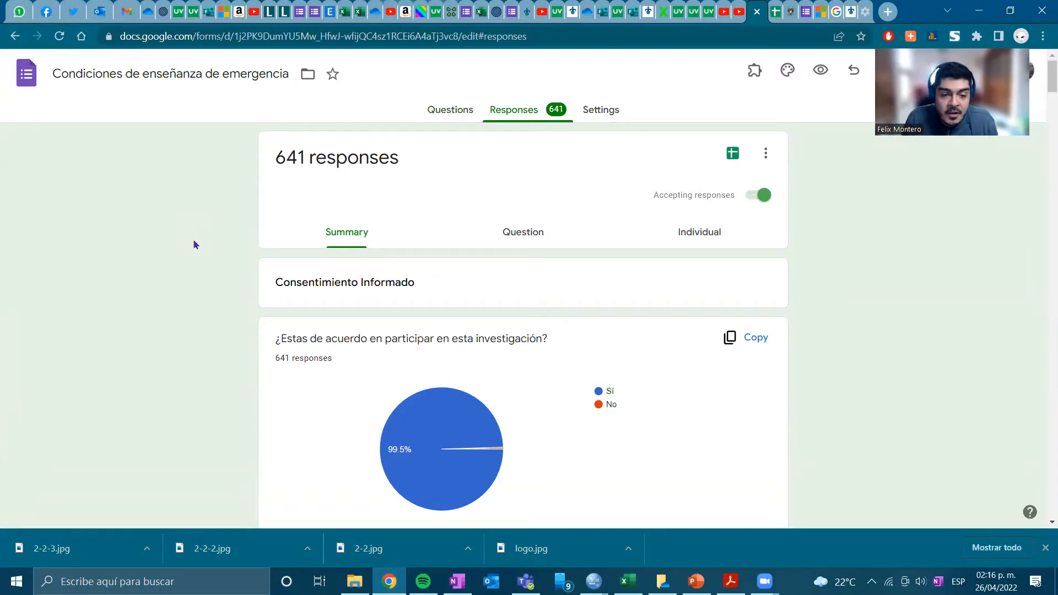
{"action": "scroll", "coordinate": [194, 244], "scroll_direction": "down", "scroll_amount": 2}
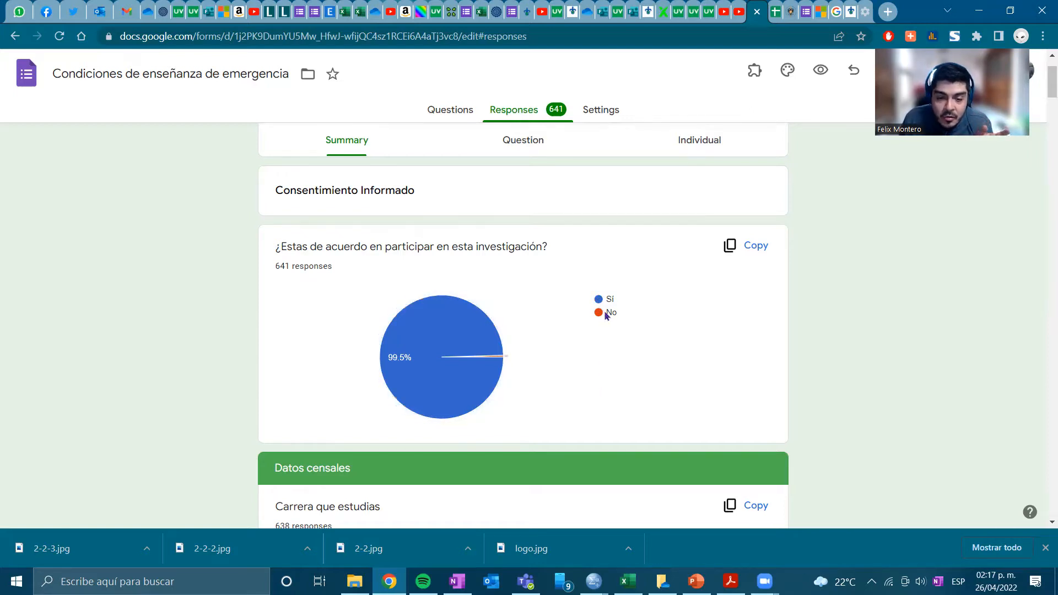
{"action": "mouse_move", "coordinate": [486, 364]}
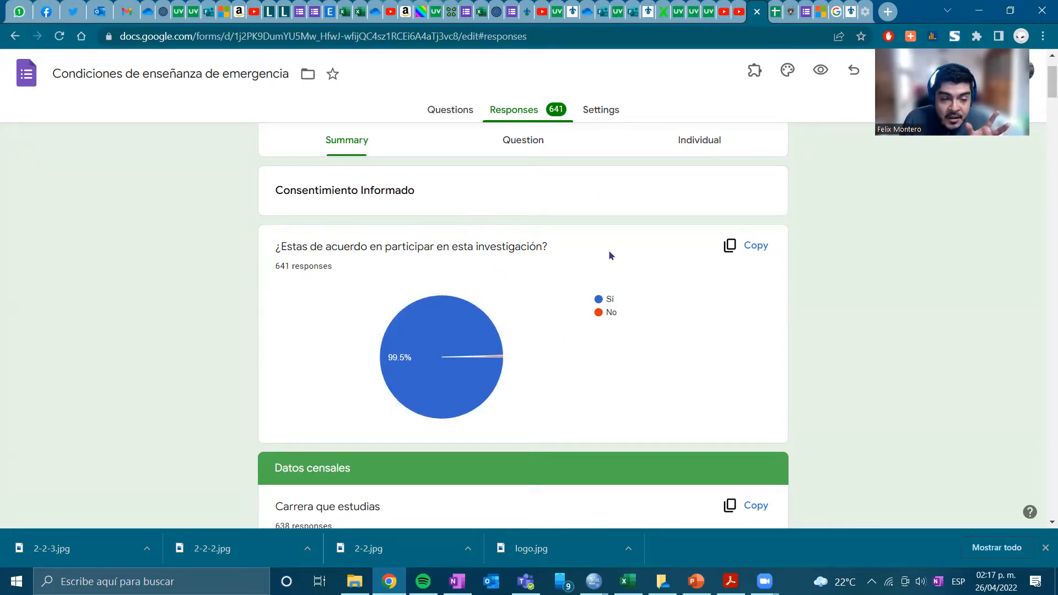
Copy the consent question's pie chart and paste it onto slide 4 of the PowerPoint presentation
{"action": "left_click", "coordinate": [760, 252]}
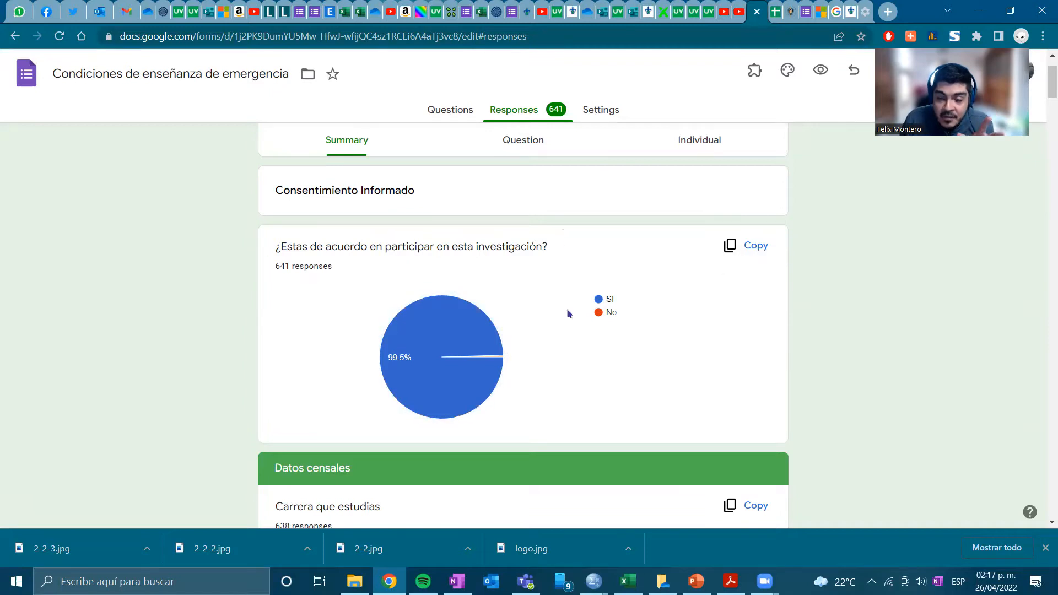
{"action": "left_click", "coordinate": [751, 254]}
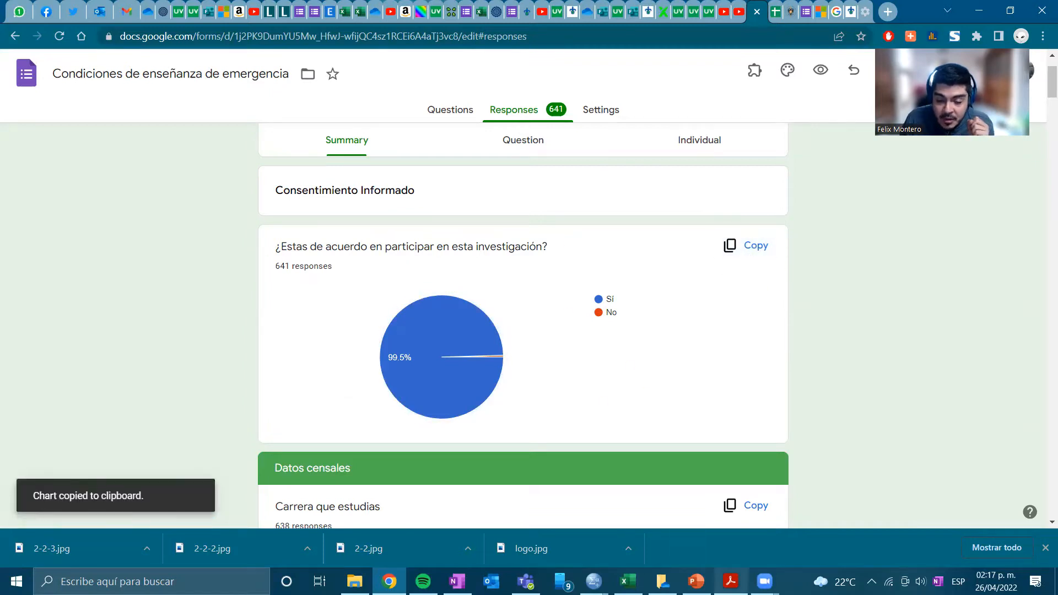
{"action": "left_click", "coordinate": [696, 581]}
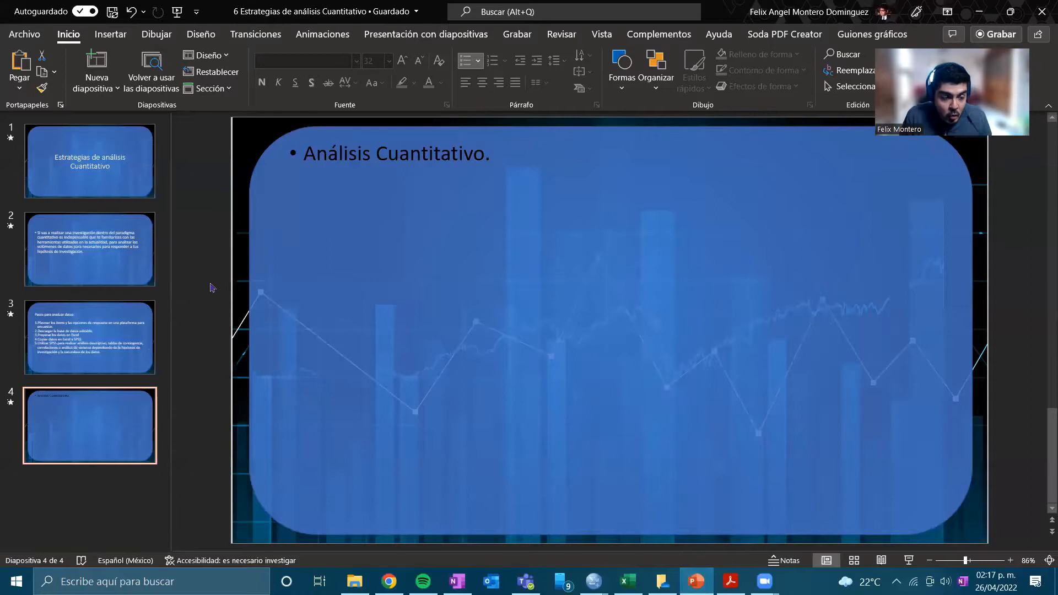
{"action": "key", "text": "ctrl+v"}
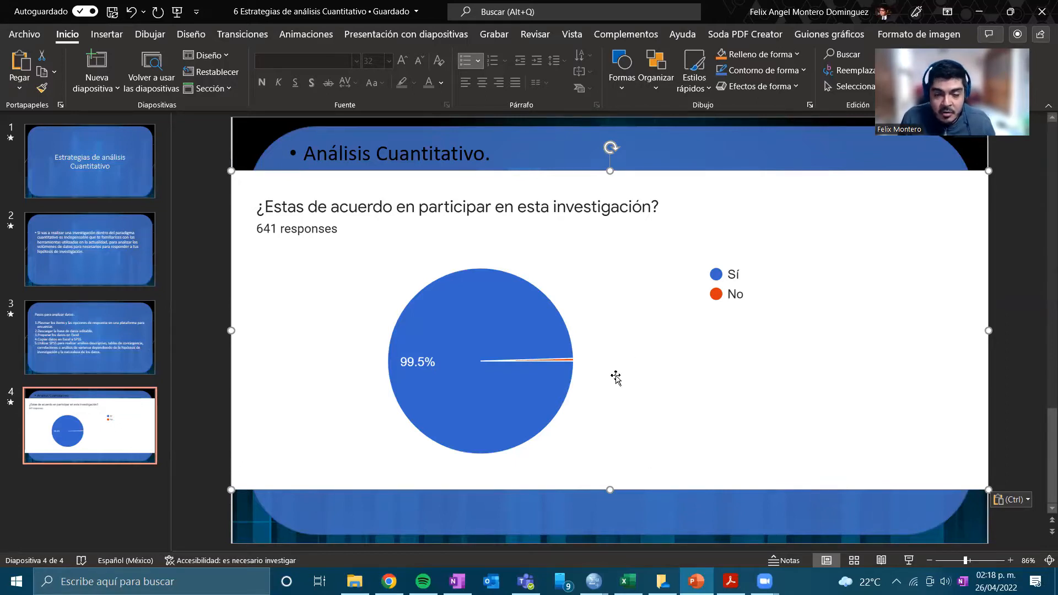
Delete the pasted chart from slide 4 and return to the form's response summary in Chrome
{"action": "key", "text": "Delete"}
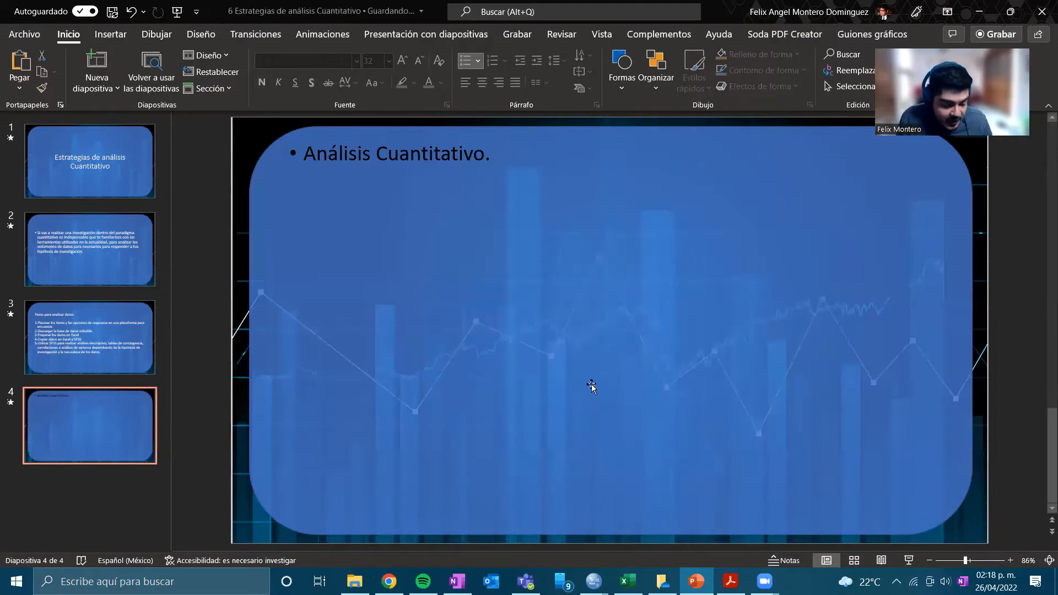
{"action": "key", "text": "alt+Tab"}
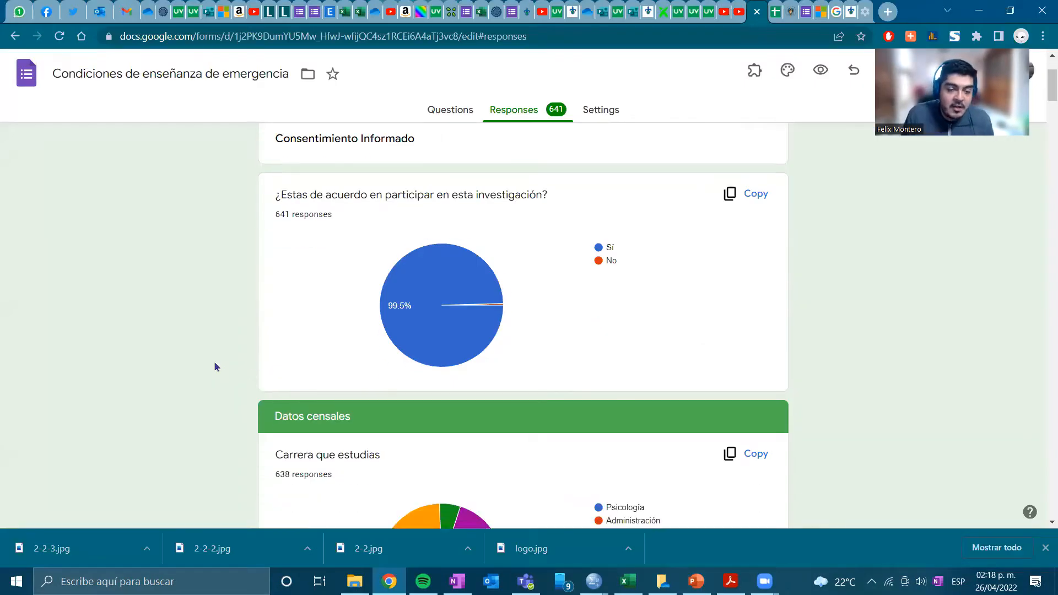
Inspect the counts and percentages of the slices in the "Carrera que estudias" chart under "Datos censales"
{"action": "scroll", "coordinate": [215, 367], "scroll_direction": "down", "scroll_amount": 4}
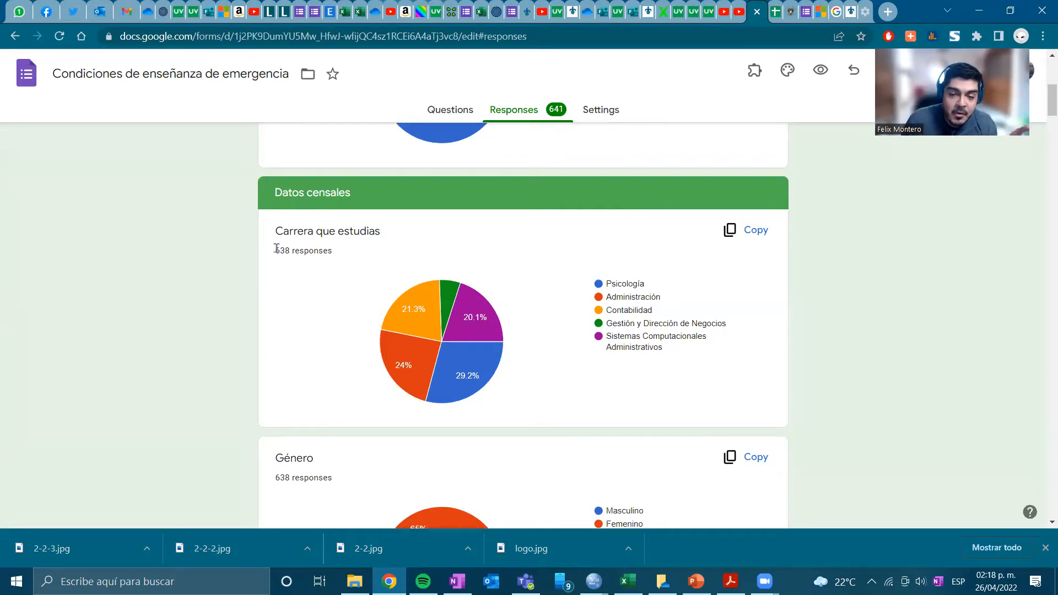
{"action": "mouse_move", "coordinate": [447, 315]}
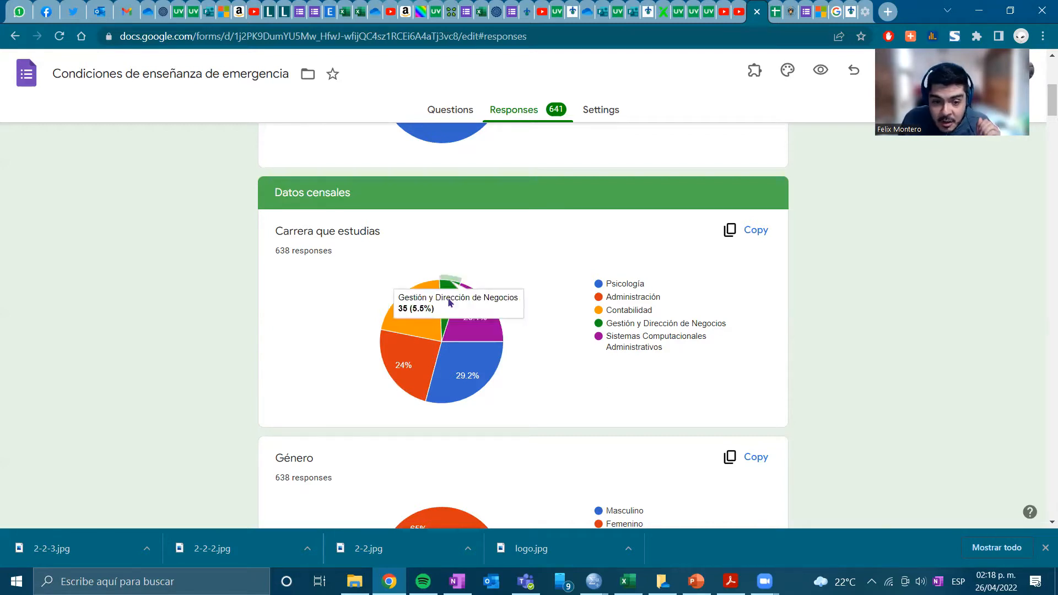
{"action": "mouse_move", "coordinate": [408, 296]}
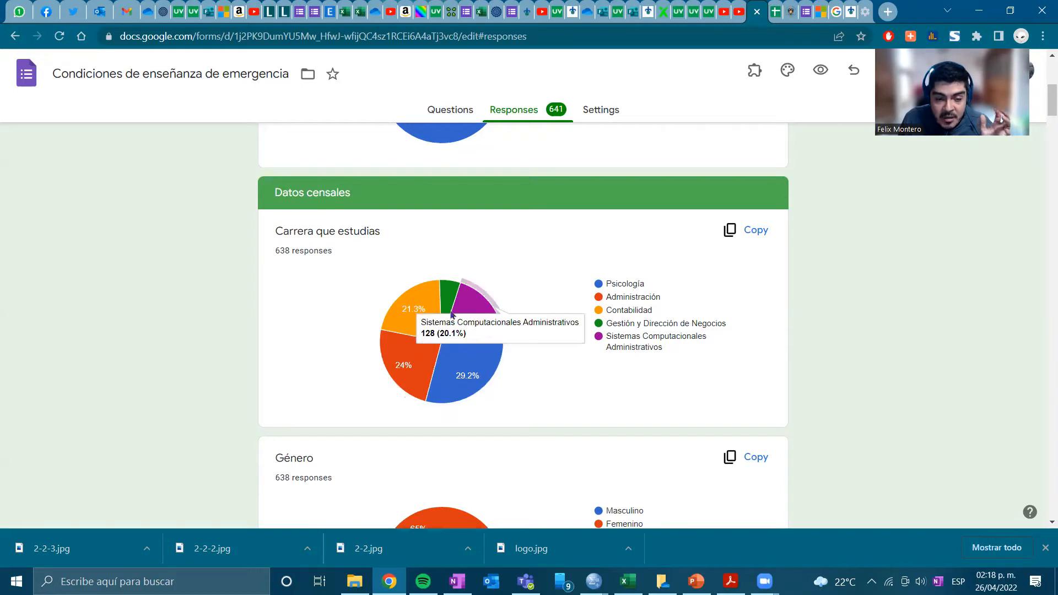
{"action": "scroll", "coordinate": [364, 354], "scroll_direction": "down", "scroll_amount": 2}
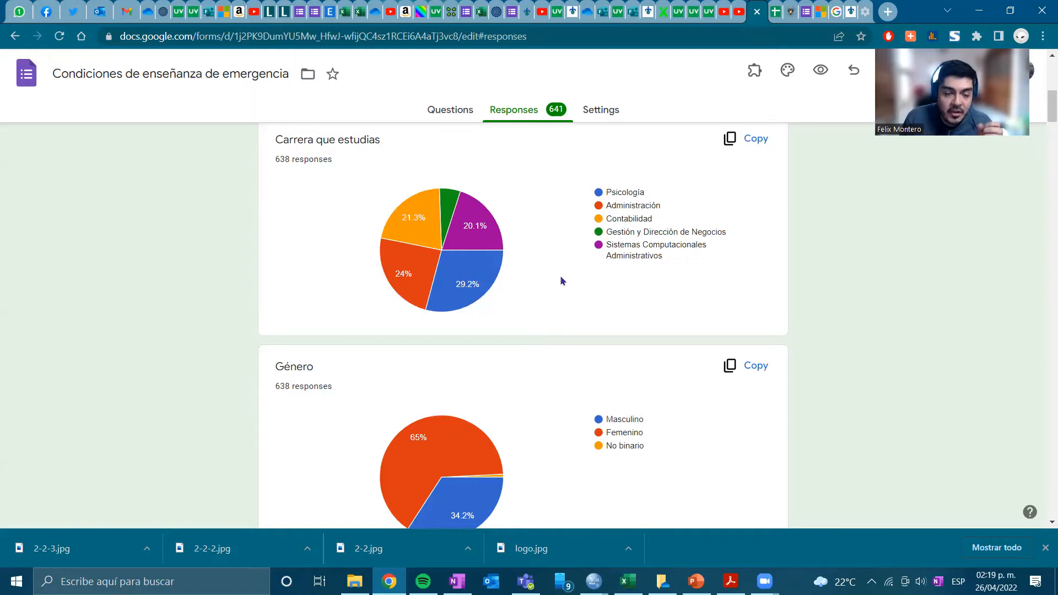
Examine the remaining summary charts through "Saberes Digitales", including the online learning experience and the open answers on organising schoolwork
{"action": "scroll", "coordinate": [560, 279], "scroll_direction": "down", "scroll_amount": 5}
{"action": "scroll", "coordinate": [364, 331], "scroll_direction": "down", "scroll_amount": 15}
{"action": "scroll", "coordinate": [193, 399], "scroll_direction": "down", "scroll_amount": 9}
{"action": "scroll", "coordinate": [194, 401], "scroll_direction": "down", "scroll_amount": 5}
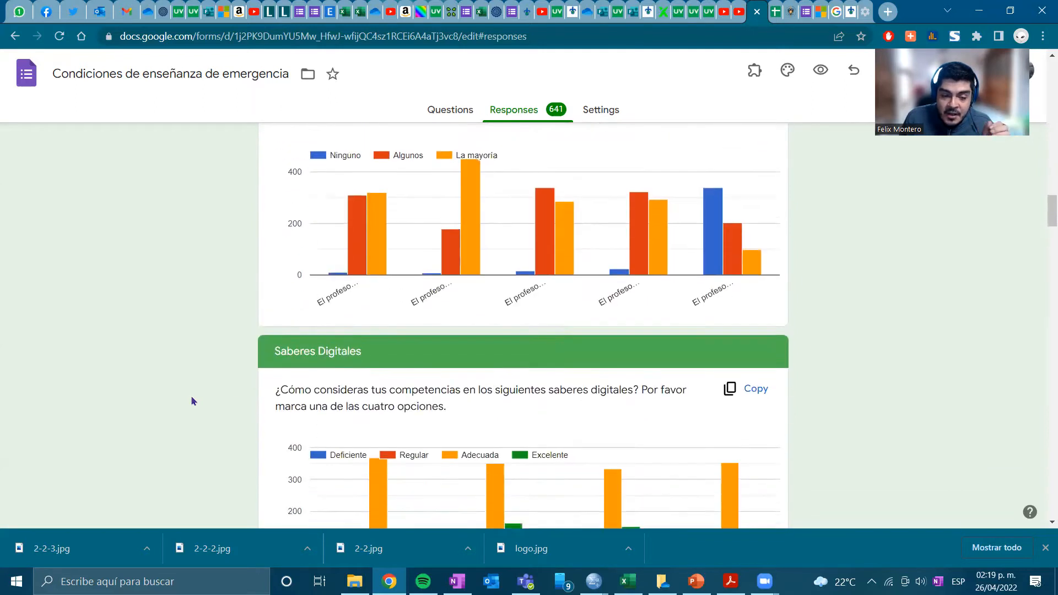
{"action": "scroll", "coordinate": [194, 401], "scroll_direction": "down", "scroll_amount": 2}
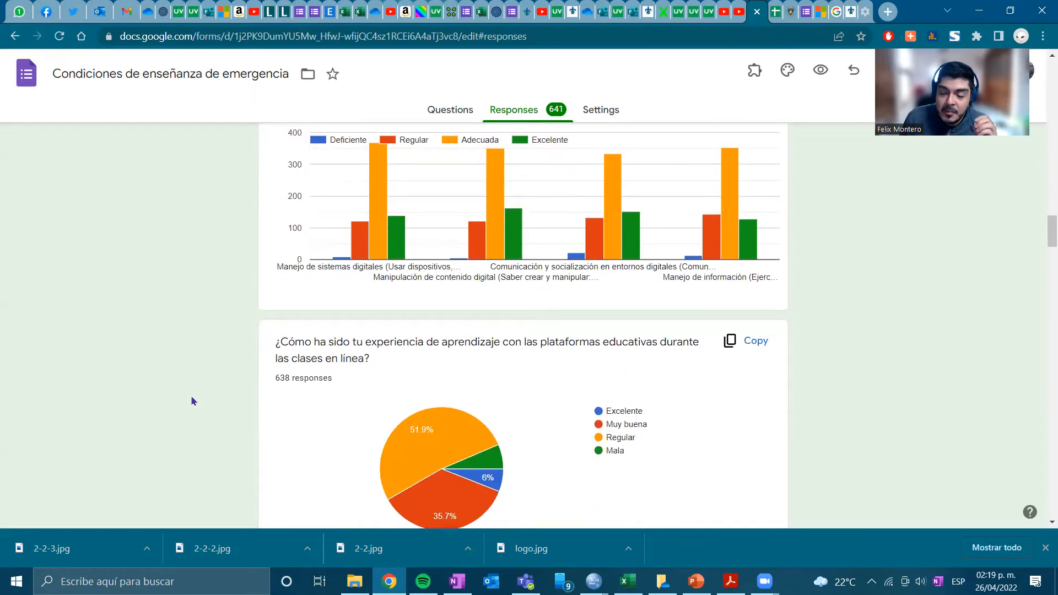
{"action": "scroll", "coordinate": [147, 423], "scroll_direction": "down", "scroll_amount": 4}
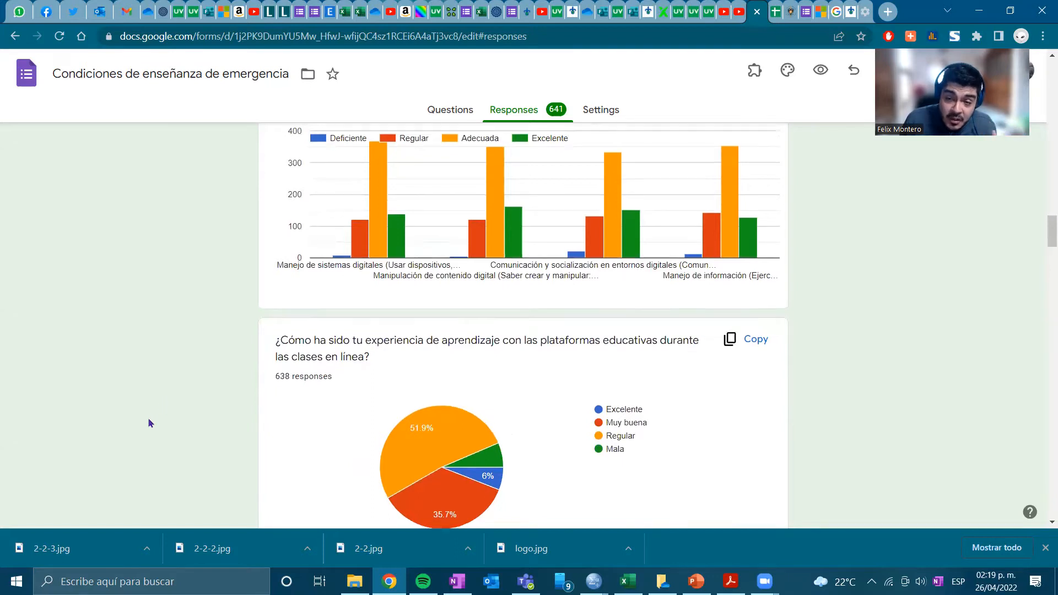
{"action": "scroll", "coordinate": [141, 422], "scroll_direction": "down", "scroll_amount": 2}
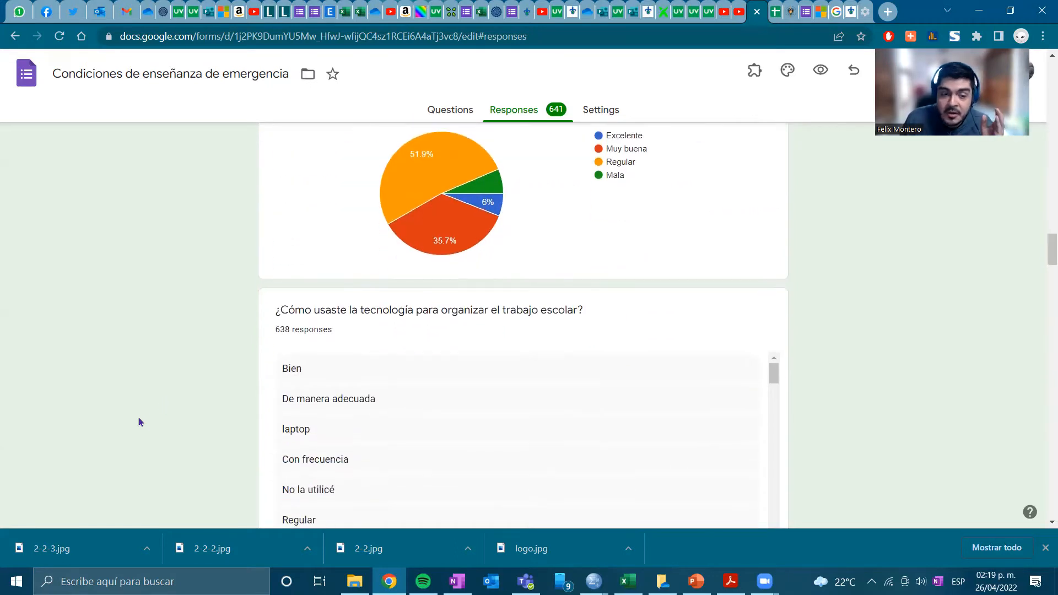
{"action": "scroll", "coordinate": [121, 421], "scroll_direction": "up", "scroll_amount": 3}
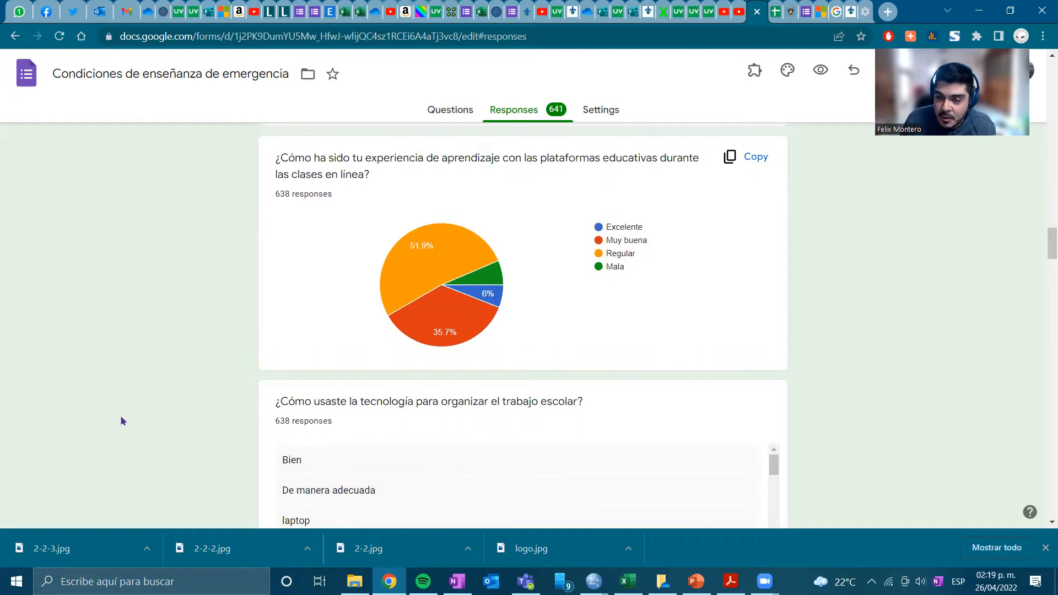
Examine the open-answer lists on technology use and the chart on levels of new learning acquired in the response summary
{"action": "scroll", "coordinate": [122, 421], "scroll_direction": "down", "scroll_amount": 10}
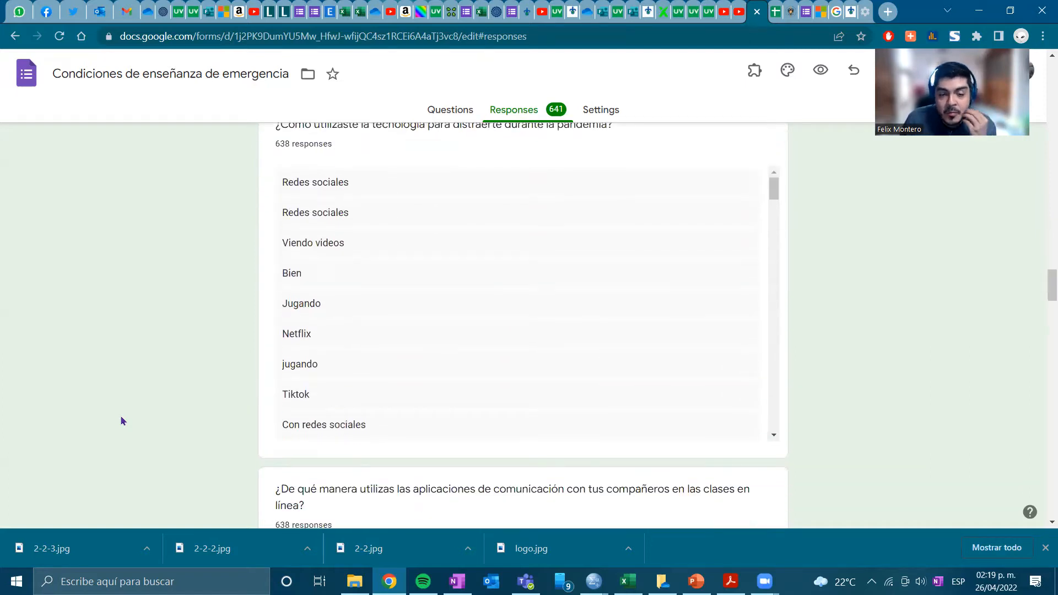
{"action": "scroll", "coordinate": [122, 421], "scroll_direction": "down", "scroll_amount": 3}
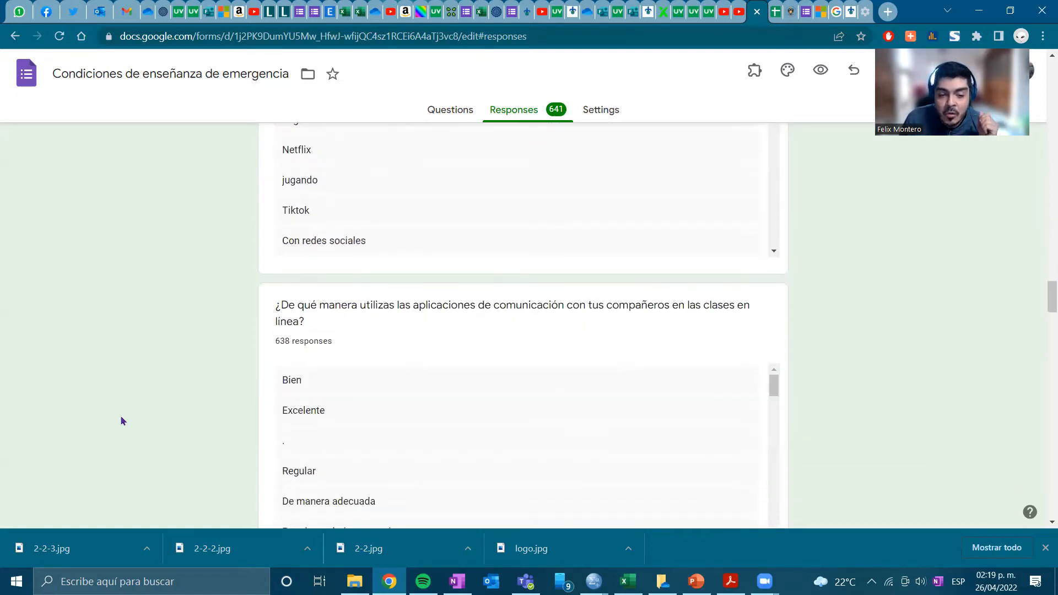
{"action": "scroll", "coordinate": [201, 426], "scroll_direction": "down", "scroll_amount": 12}
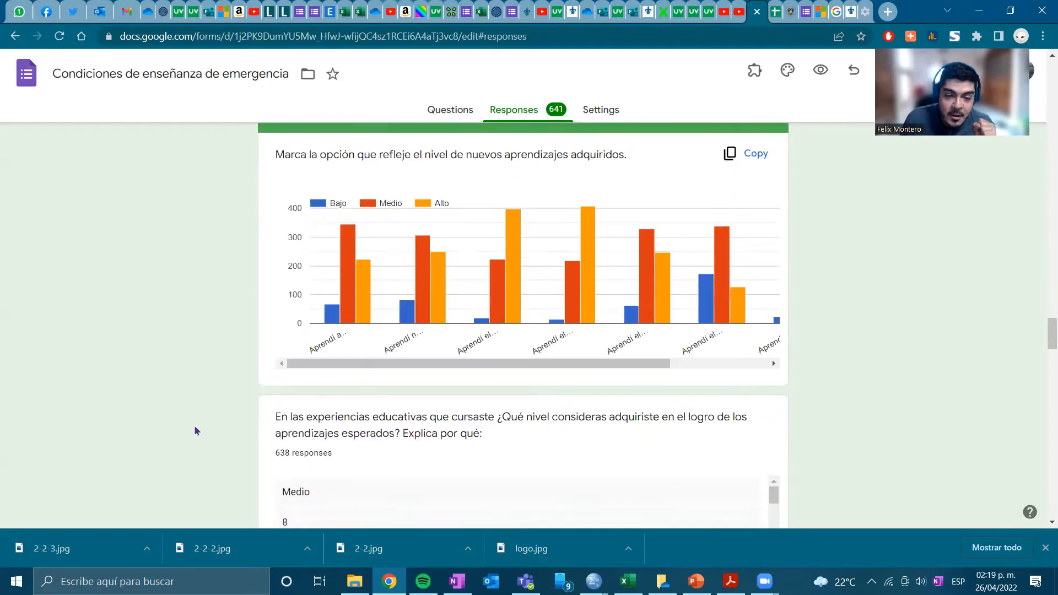
{"action": "scroll", "coordinate": [196, 430], "scroll_direction": "up", "scroll_amount": 10}
{"action": "scroll", "coordinate": [196, 431], "scroll_direction": "up", "scroll_amount": 20}
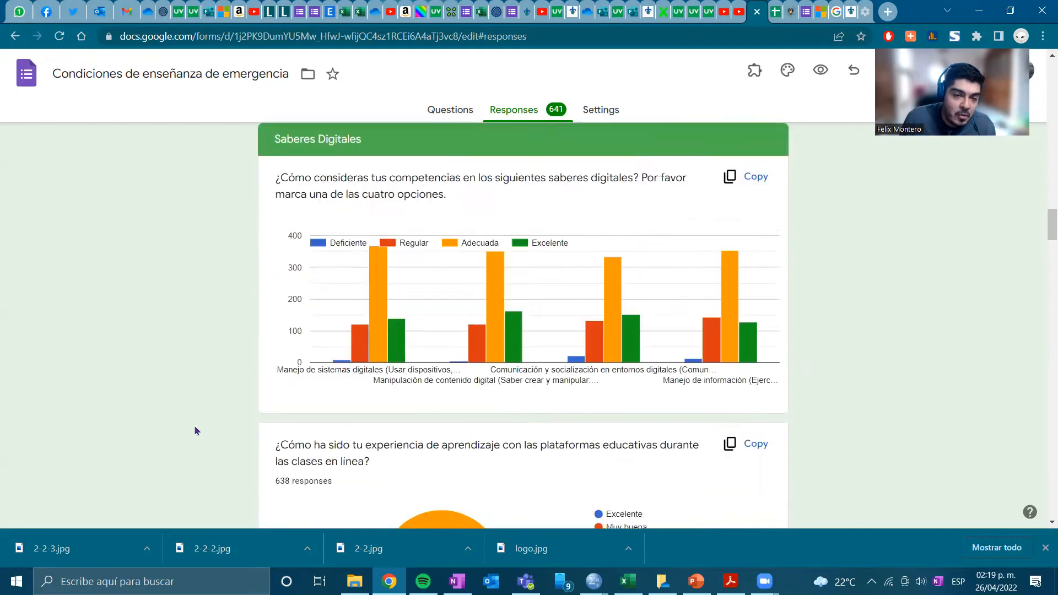
{"action": "scroll", "coordinate": [196, 431], "scroll_direction": "up", "scroll_amount": 20}
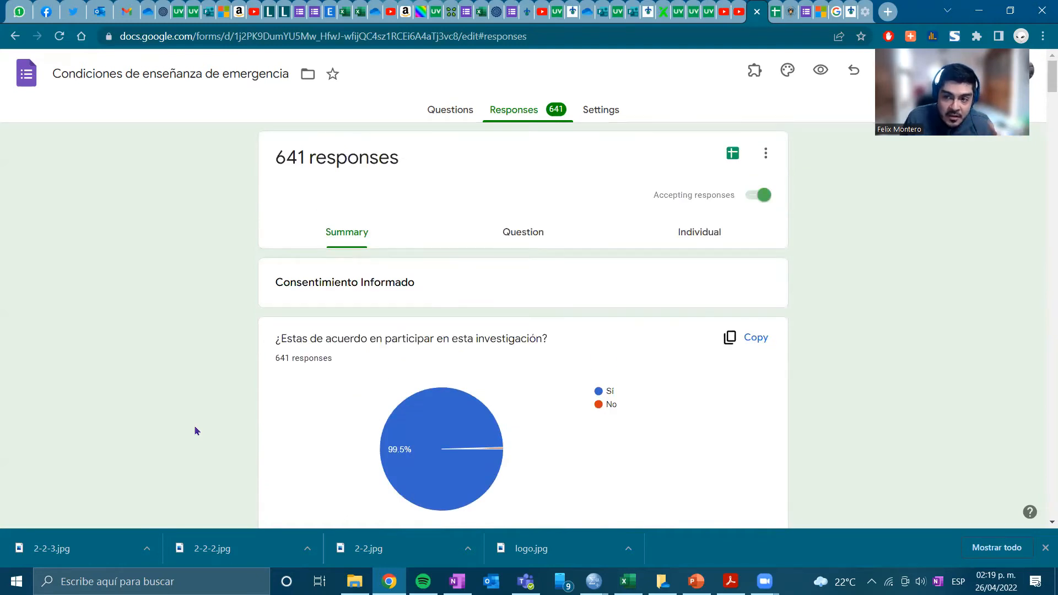
Revisit the consent and "Carrera que estudias" charts and open the Google Sheets spreadsheet linked to the form's responses
{"action": "scroll", "coordinate": [195, 431], "scroll_direction": "down", "scroll_amount": 3}
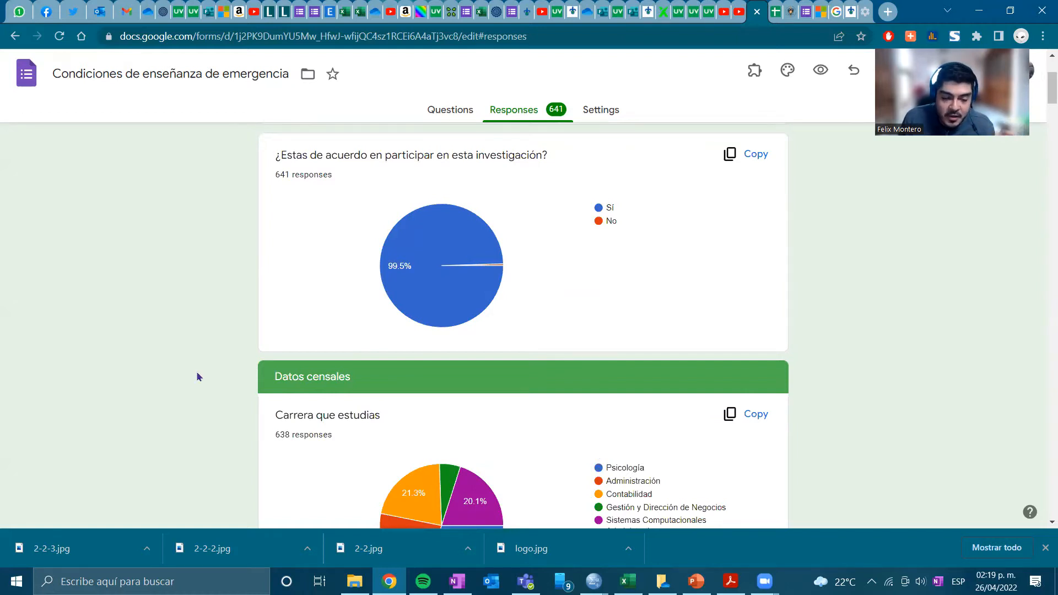
{"action": "scroll", "coordinate": [182, 396], "scroll_direction": "down", "scroll_amount": 5}
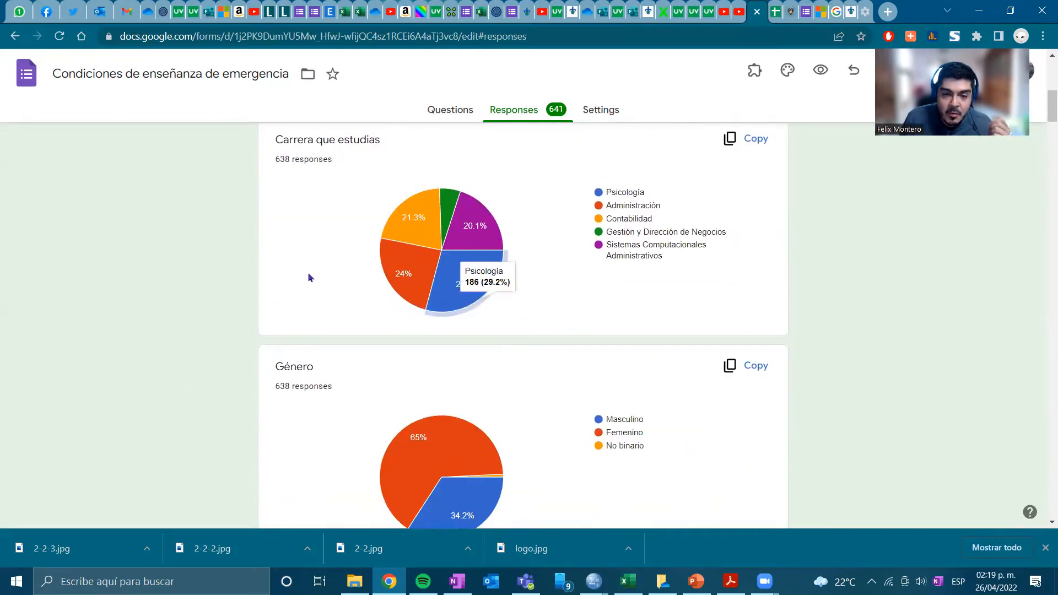
{"action": "scroll", "coordinate": [269, 335], "scroll_direction": "up", "scroll_amount": 8}
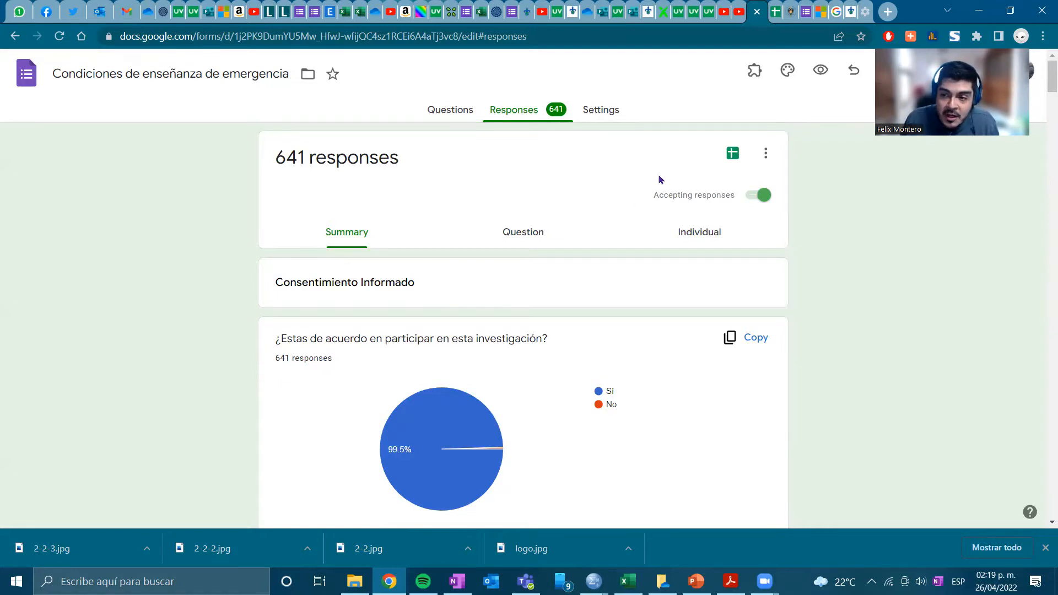
{"action": "left_click", "coordinate": [730, 156]}
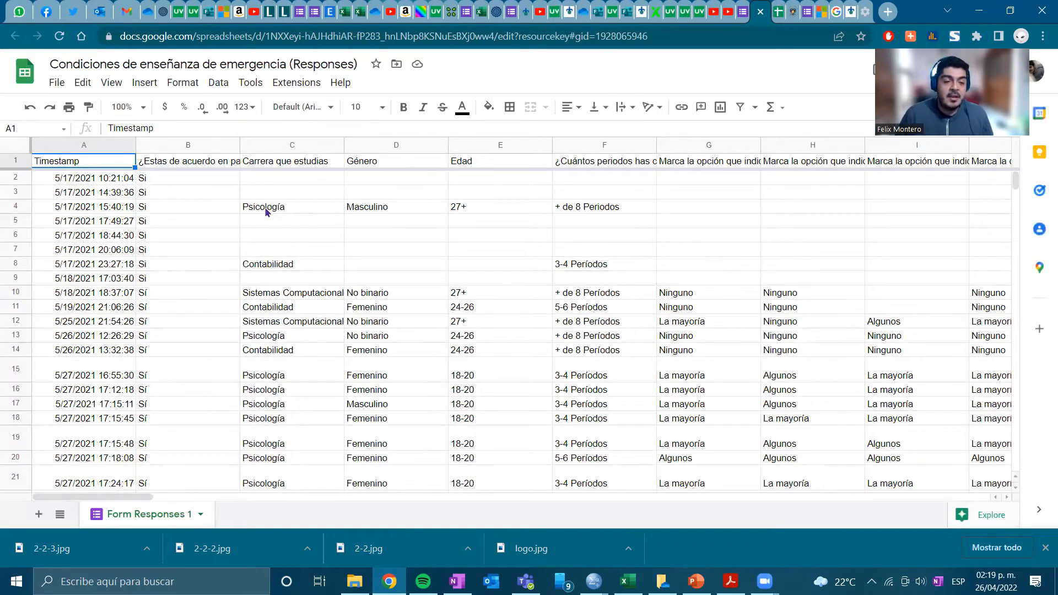
Examine the response rows from the first timestamps down past row 538, including the consent, Carrera, Género and Edad columns
{"action": "scroll", "coordinate": [234, 213], "scroll_direction": "down", "scroll_amount": 13}
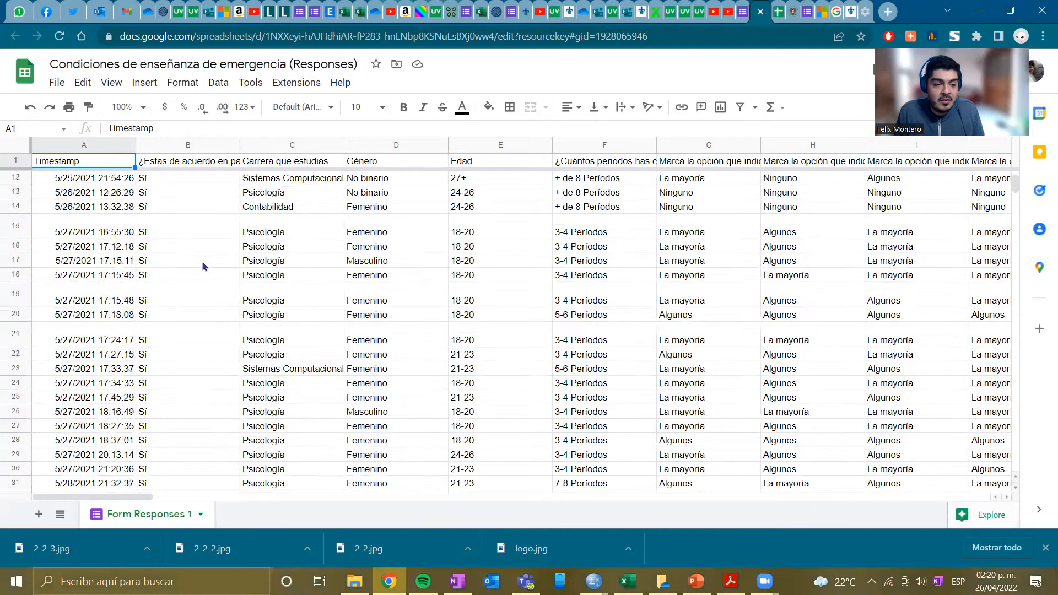
{"action": "scroll", "coordinate": [215, 284], "scroll_direction": "down", "scroll_amount": 20}
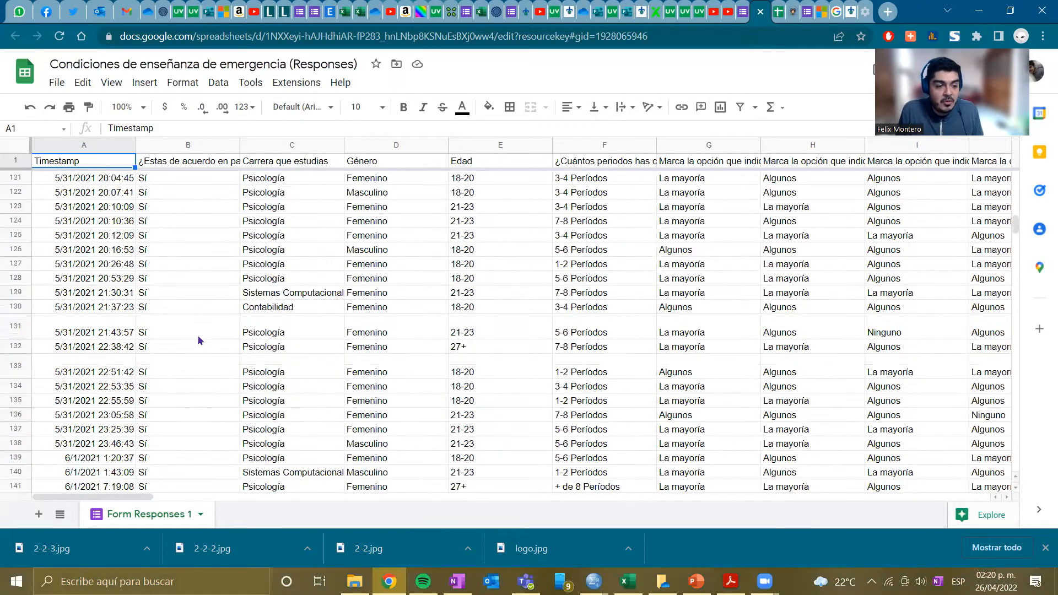
{"action": "scroll", "coordinate": [199, 348], "scroll_direction": "down", "scroll_amount": 20}
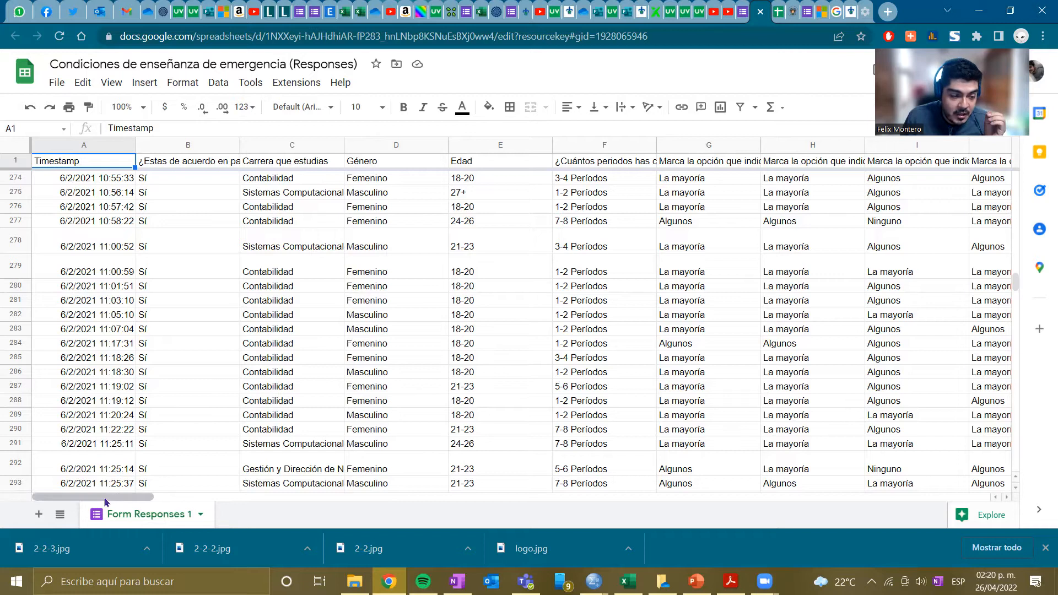
{"action": "scroll", "coordinate": [119, 363], "scroll_direction": "down", "scroll_amount": 6}
{"action": "scroll", "coordinate": [119, 364], "scroll_direction": "down", "scroll_amount": 20}
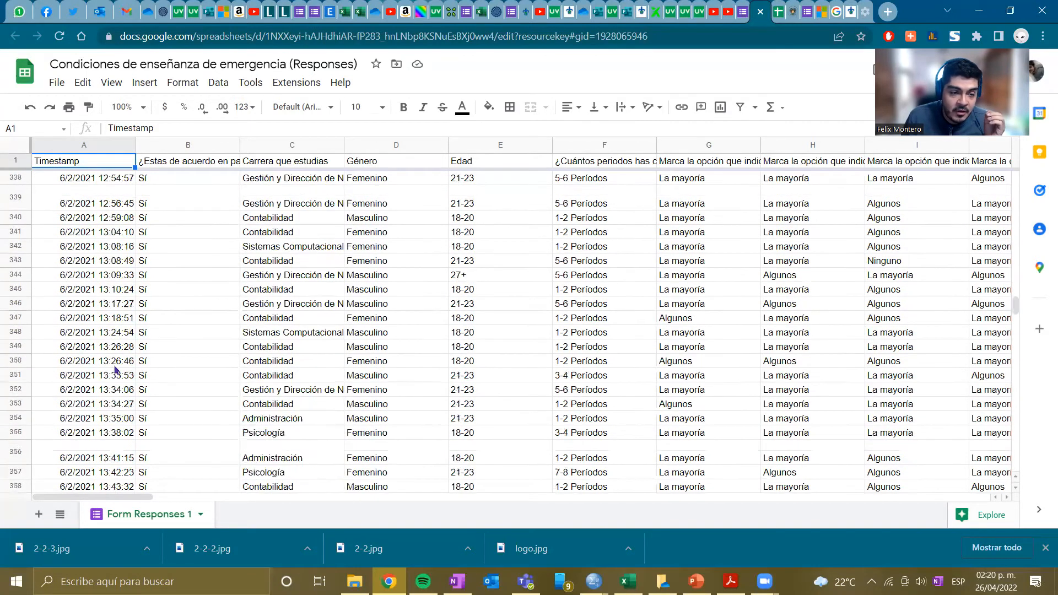
{"action": "scroll", "coordinate": [109, 377], "scroll_direction": "down", "scroll_amount": 8}
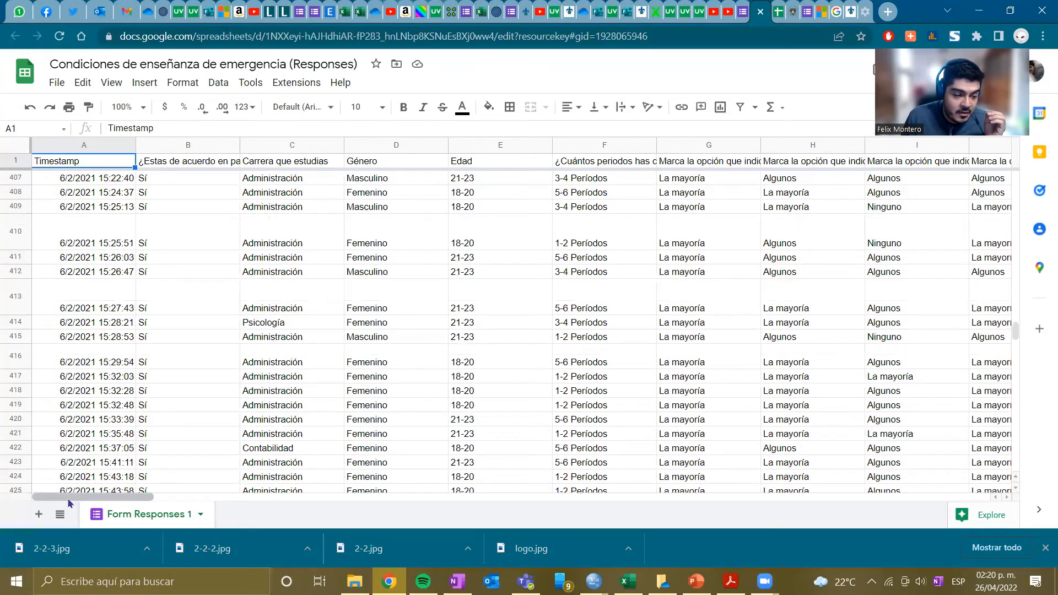
{"action": "left_click_drag", "start_coordinate": [71, 499], "coordinate": [36, 527]}
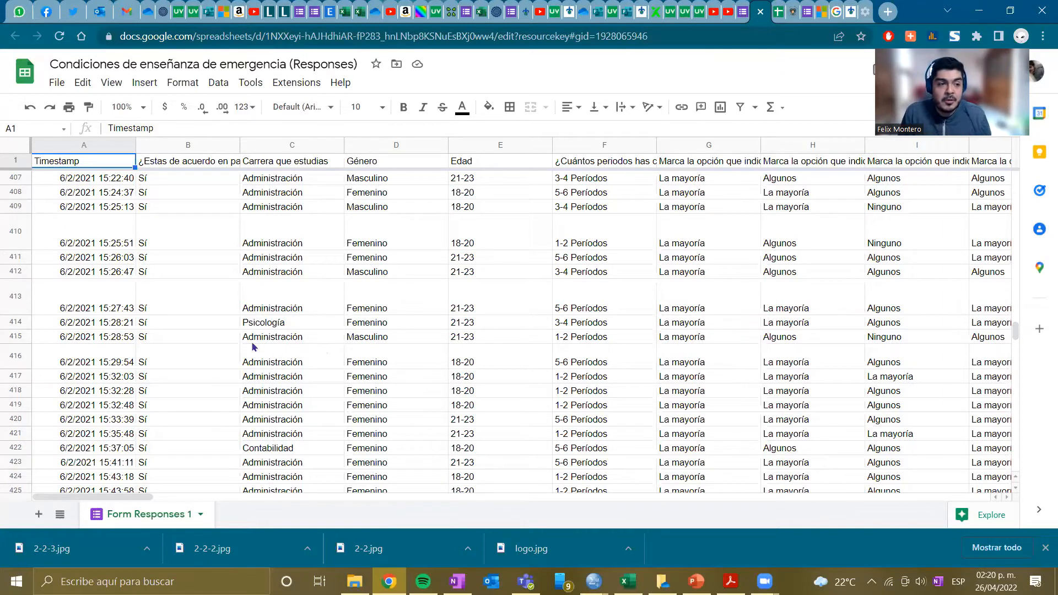
{"action": "scroll", "coordinate": [189, 330], "scroll_direction": "down", "scroll_amount": 10}
{"action": "scroll", "coordinate": [180, 364], "scroll_direction": "down", "scroll_amount": 18}
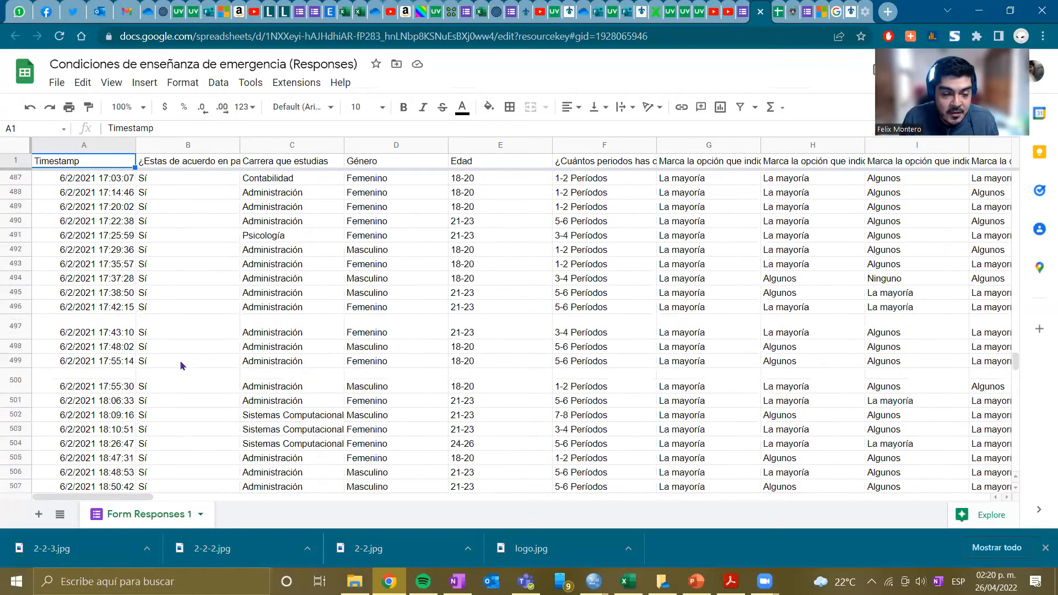
{"action": "scroll", "coordinate": [180, 360], "scroll_direction": "down", "scroll_amount": 1}
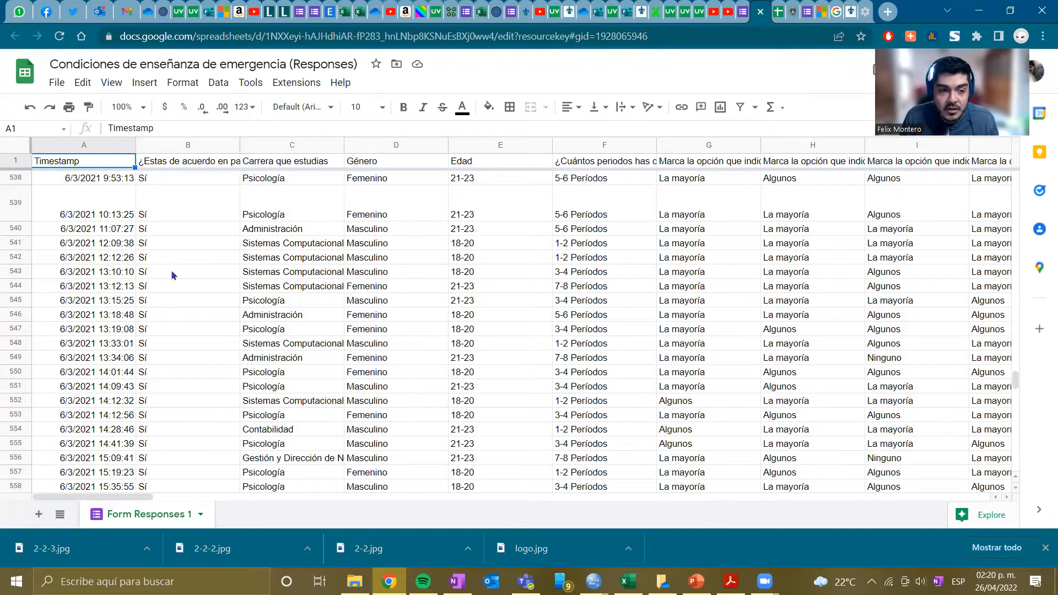
{"action": "scroll", "coordinate": [197, 305], "scroll_direction": "down", "scroll_amount": 2}
Review the response rows back up to around row 248, comparing the Carrera, Género and Edad answers
{"action": "scroll", "coordinate": [200, 325], "scroll_direction": "up", "scroll_amount": 6}
{"action": "scroll", "coordinate": [202, 345], "scroll_direction": "up", "scroll_amount": 20}
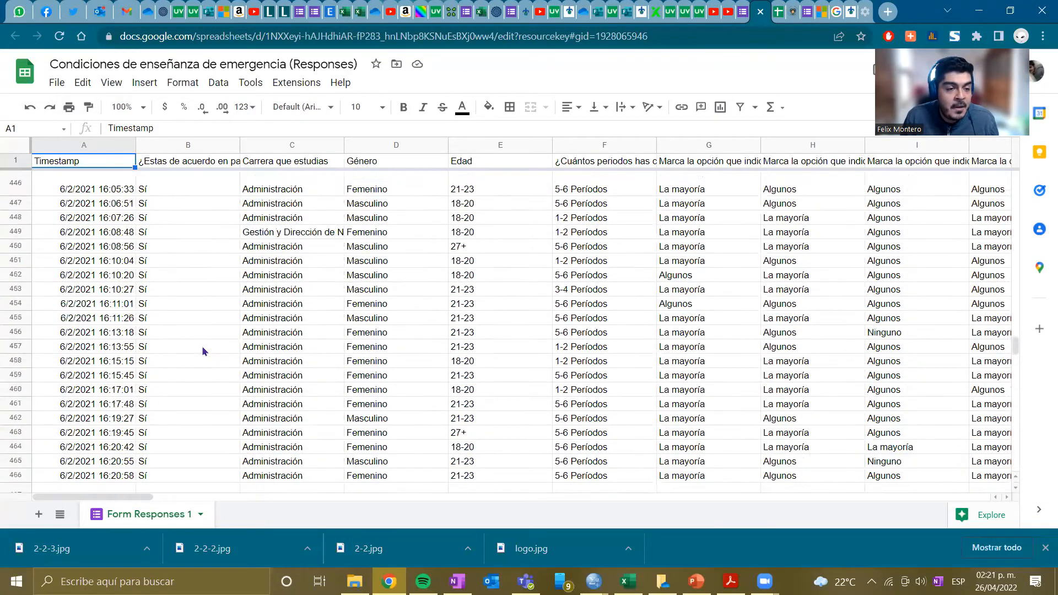
{"action": "scroll", "coordinate": [202, 346], "scroll_direction": "up", "scroll_amount": 7}
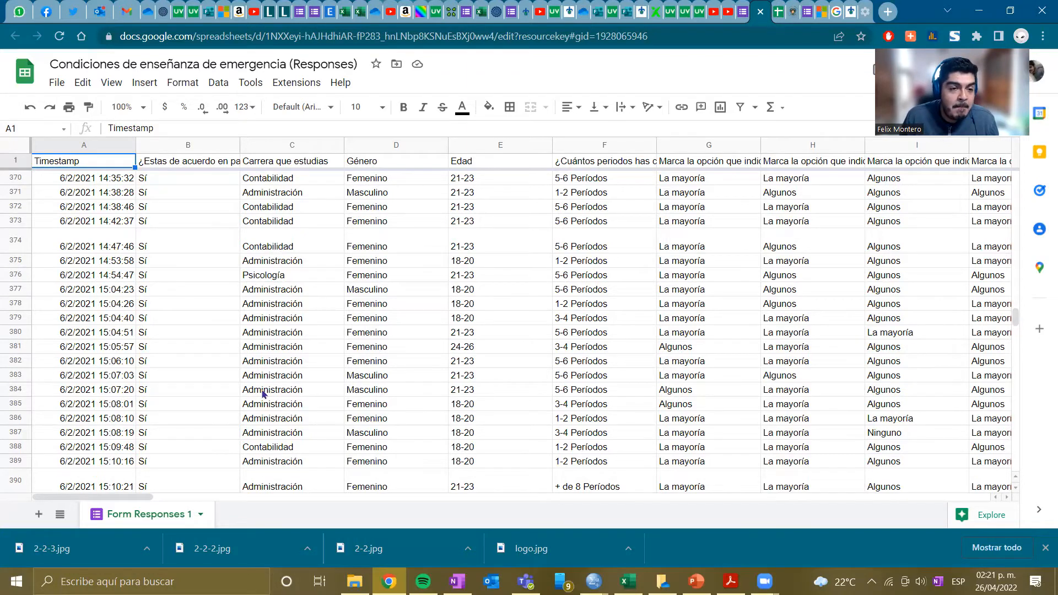
{"action": "scroll", "coordinate": [268, 387], "scroll_direction": "up", "scroll_amount": 10}
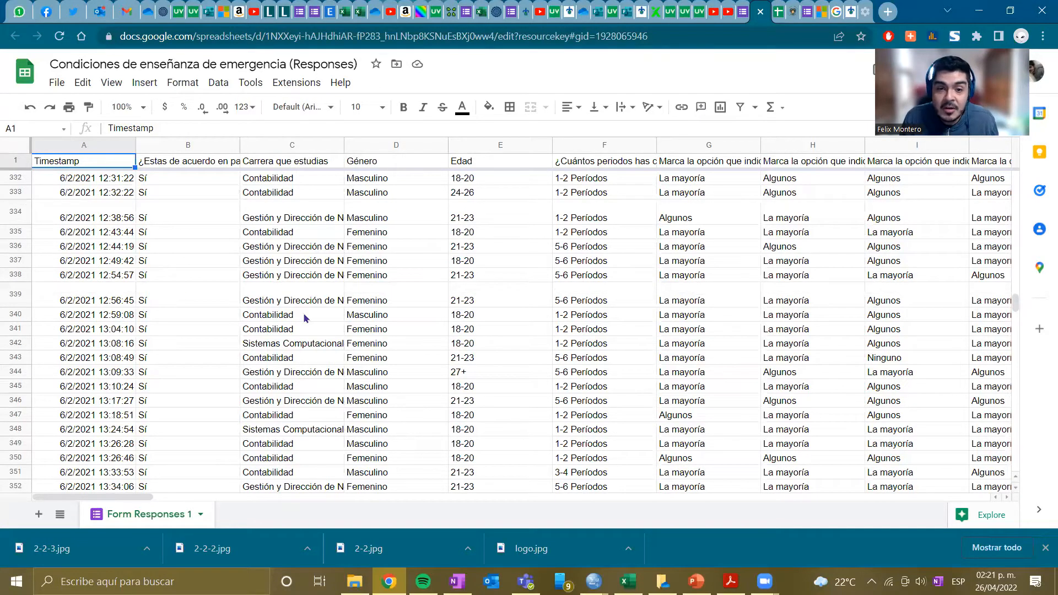
{"action": "scroll", "coordinate": [196, 345], "scroll_direction": "up", "scroll_amount": 20}
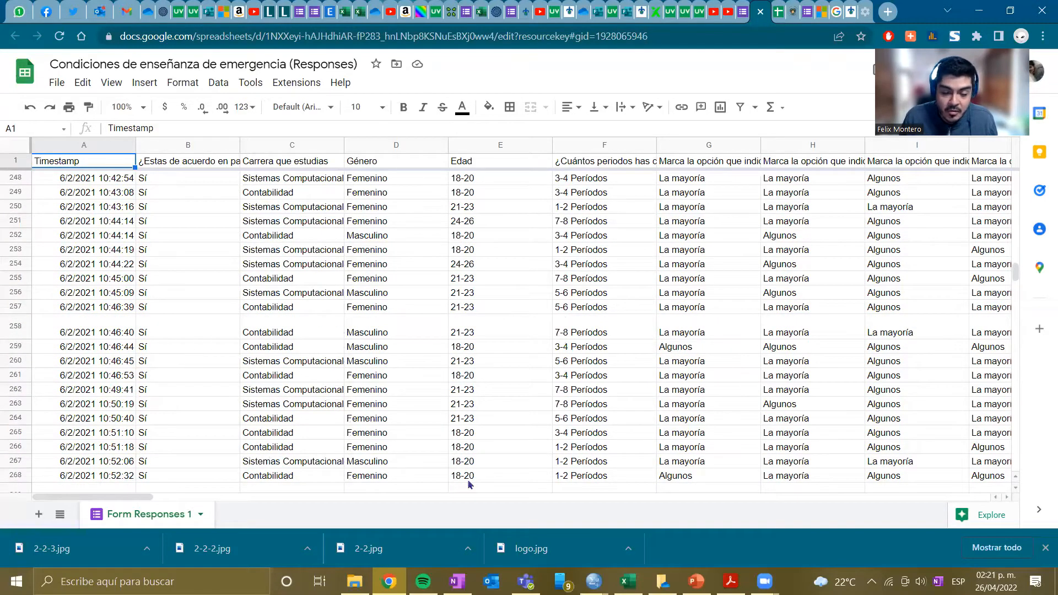
View the modified complete database in Excel and return to the response spreadsheet in Chrome, reviewing it up to about row 160
{"action": "left_click", "coordinate": [628, 581]}
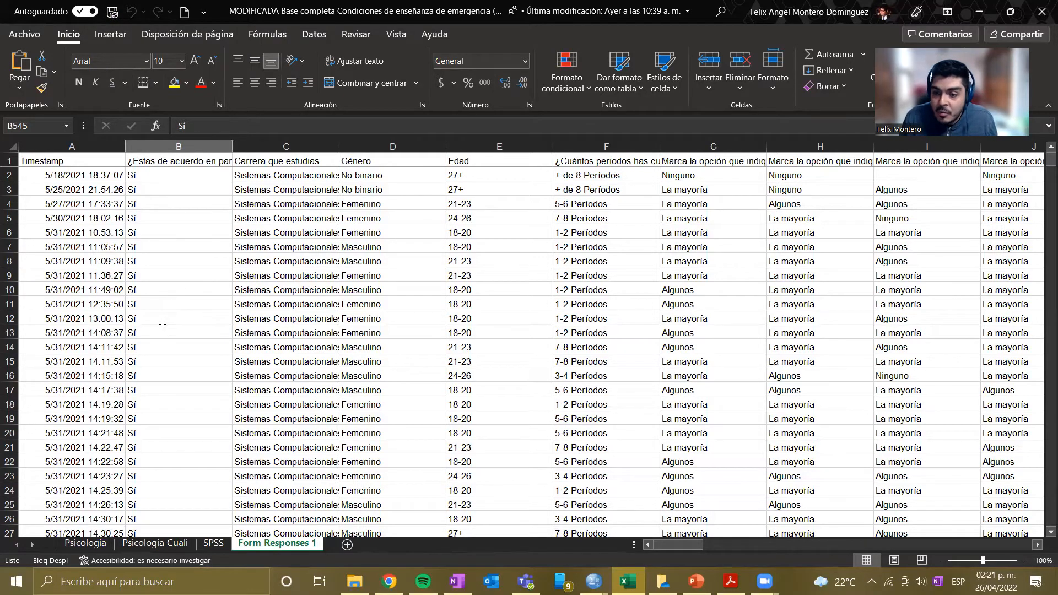
{"action": "left_click", "coordinate": [628, 581]}
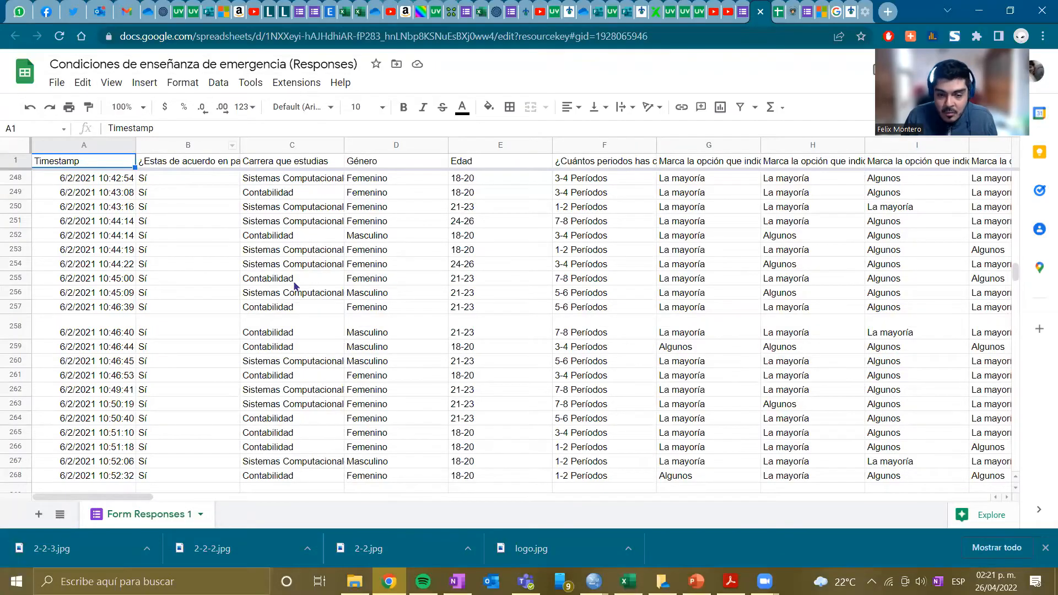
{"action": "scroll", "coordinate": [221, 333], "scroll_direction": "up", "scroll_amount": 8}
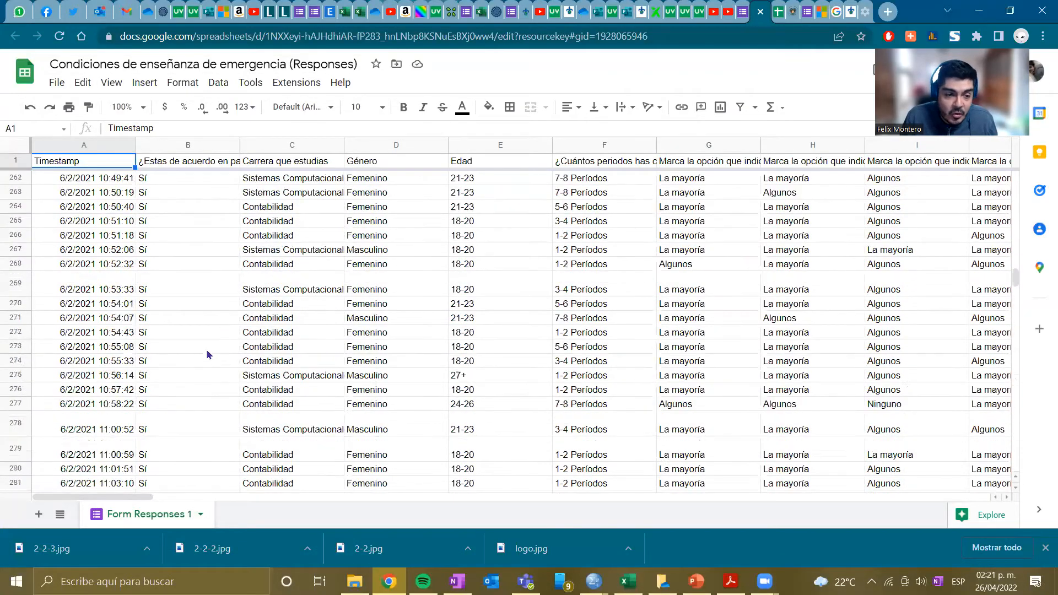
{"action": "scroll", "coordinate": [191, 349], "scroll_direction": "up", "scroll_amount": 17}
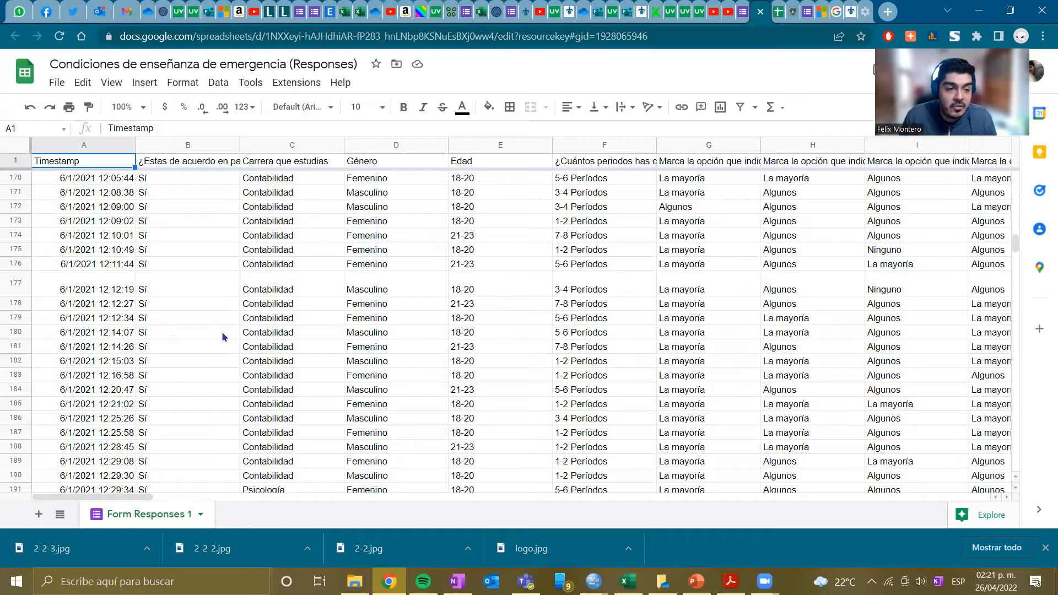
{"action": "scroll", "coordinate": [222, 337], "scroll_direction": "up", "scroll_amount": 3}
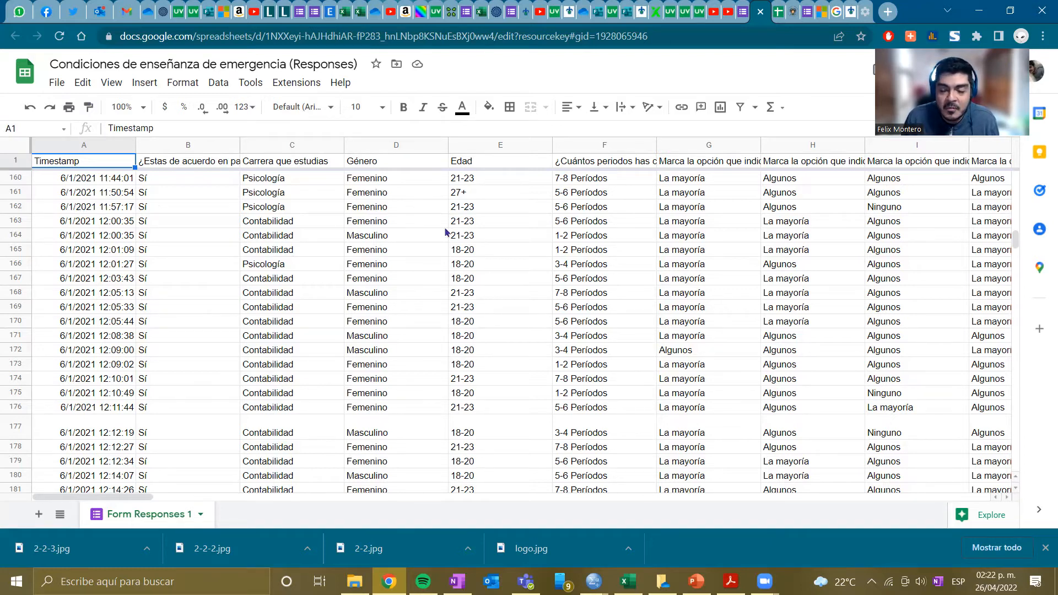
Download the response spreadsheet as a Microsoft Excel (.xlsx) file named "Condiciones de enseñanza de emergencia (Responses)" in the SPSS folder
{"action": "left_click", "coordinate": [51, 87]}
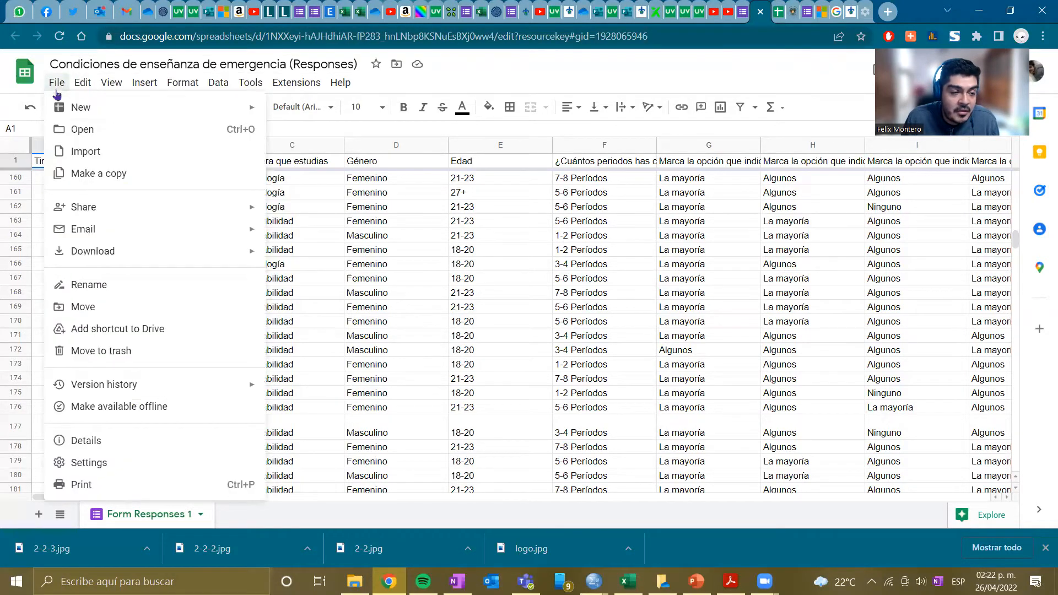
{"action": "mouse_move", "coordinate": [94, 250]}
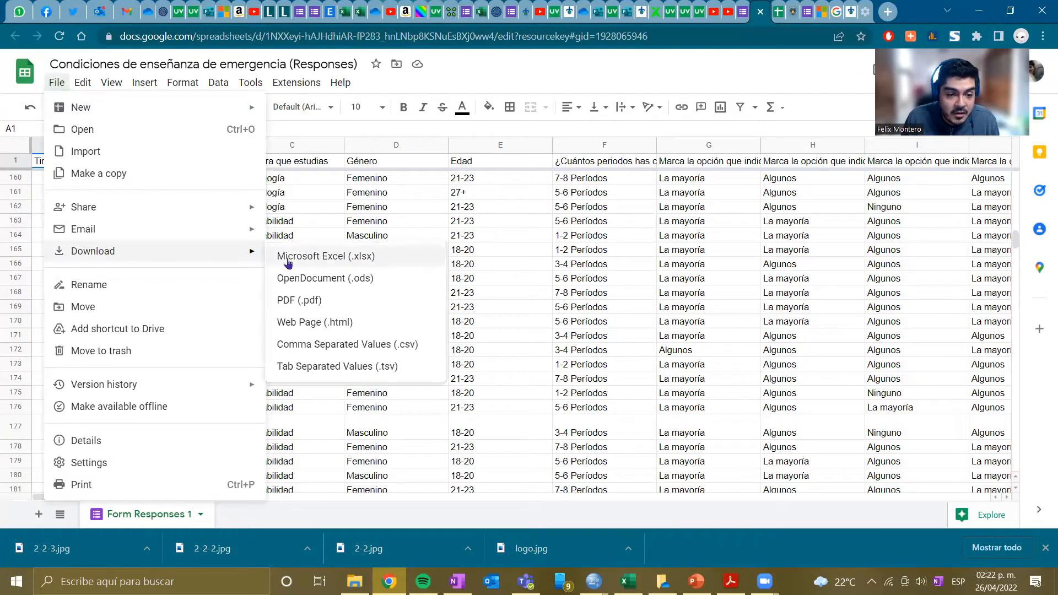
{"action": "left_click", "coordinate": [306, 257]}
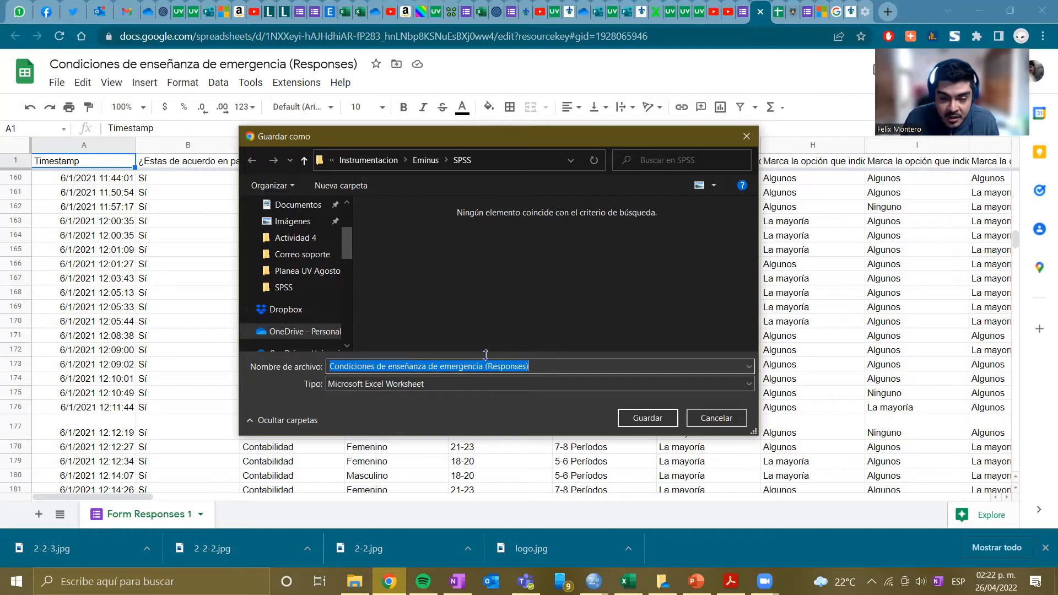
{"action": "left_click", "coordinate": [549, 364]}
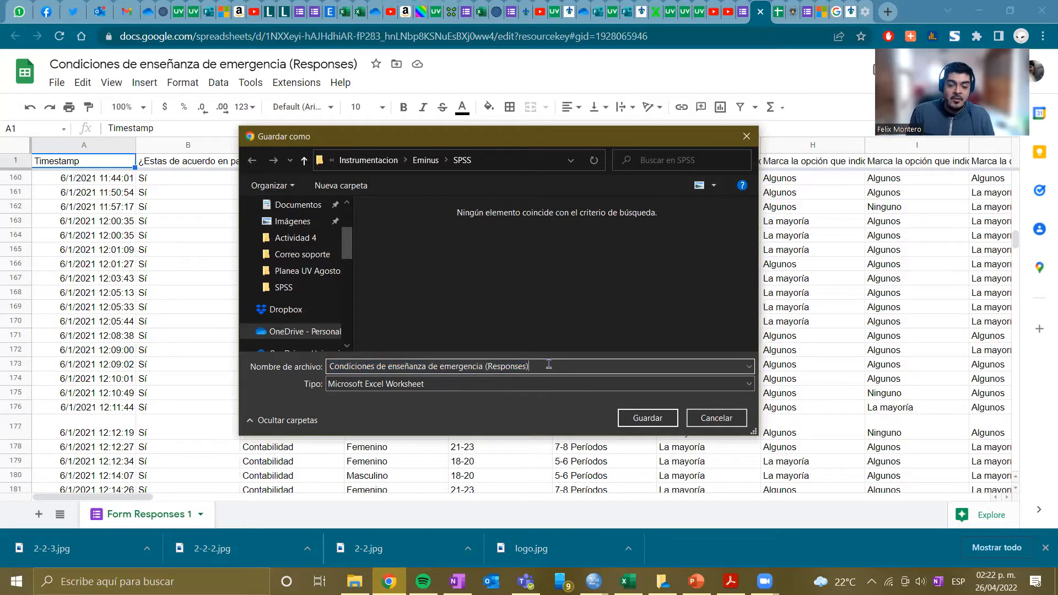
{"action": "left_click", "coordinate": [621, 420]}
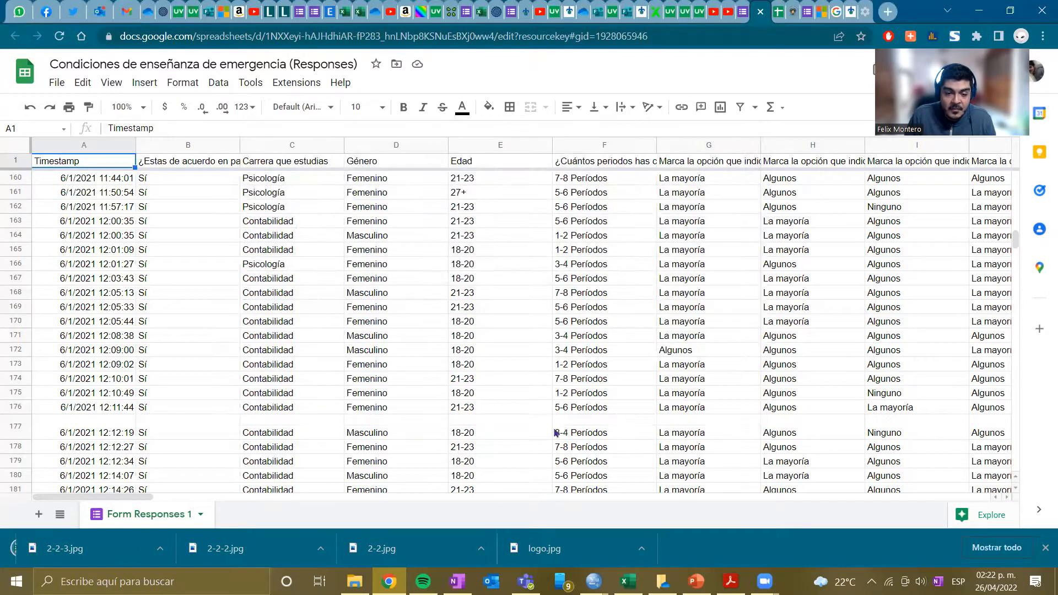
Open the downloaded responses workbook in Excel and select the consent answer in cell B6
{"action": "left_click", "coordinate": [82, 545]}
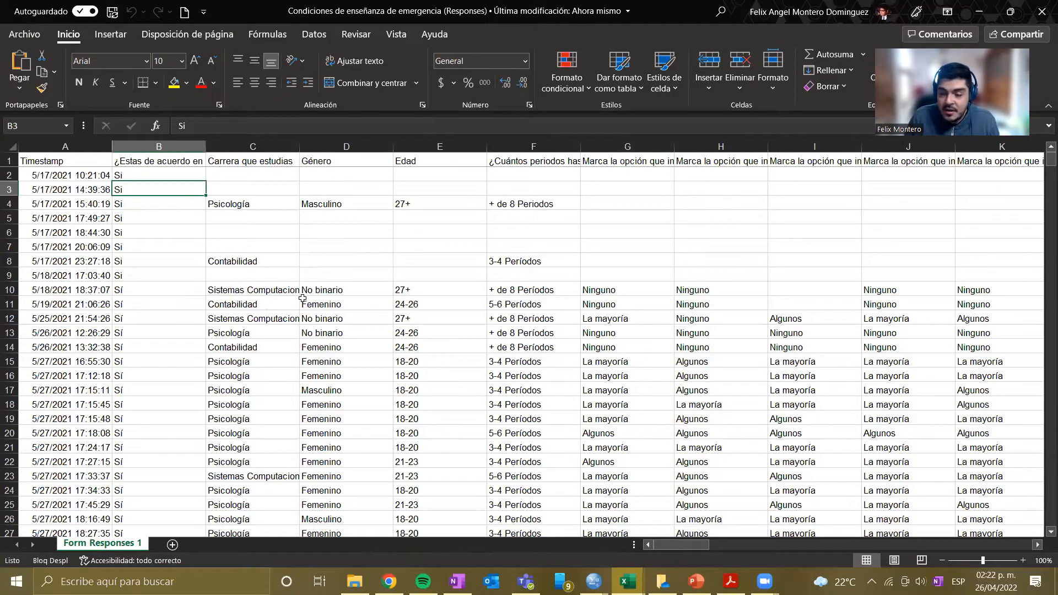
{"action": "scroll", "coordinate": [298, 299], "scroll_direction": "down", "scroll_amount": 2}
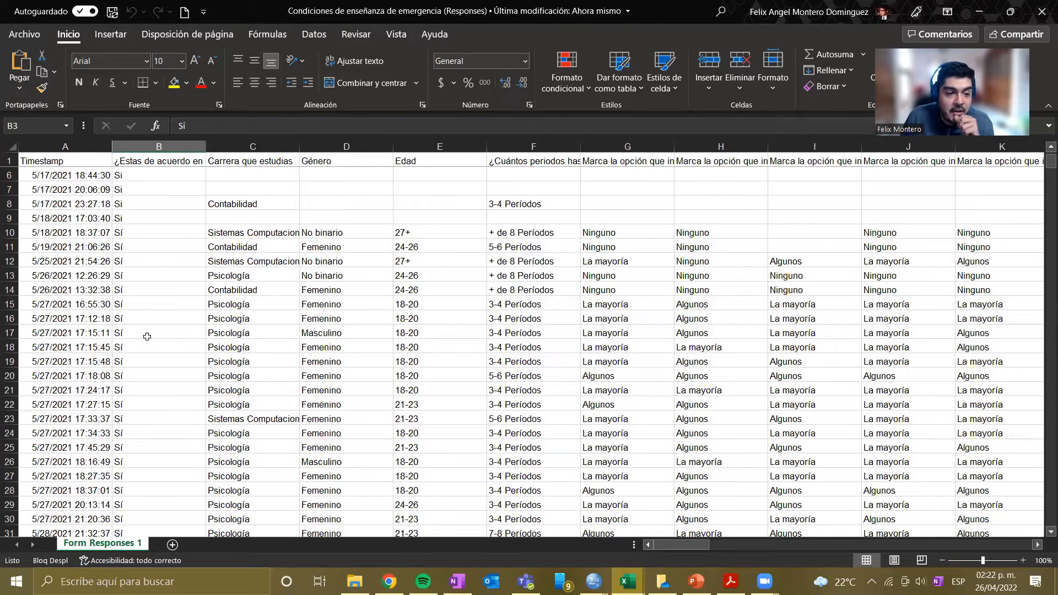
{"action": "left_click_drag", "start_coordinate": [670, 546], "coordinate": [634, 526]}
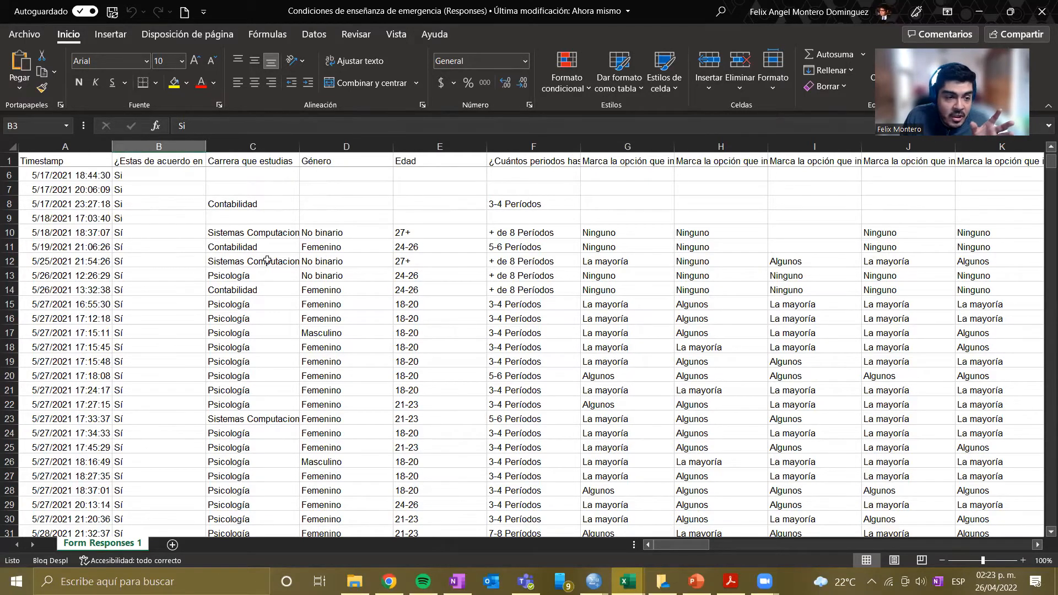
{"action": "left_click", "coordinate": [131, 176]}
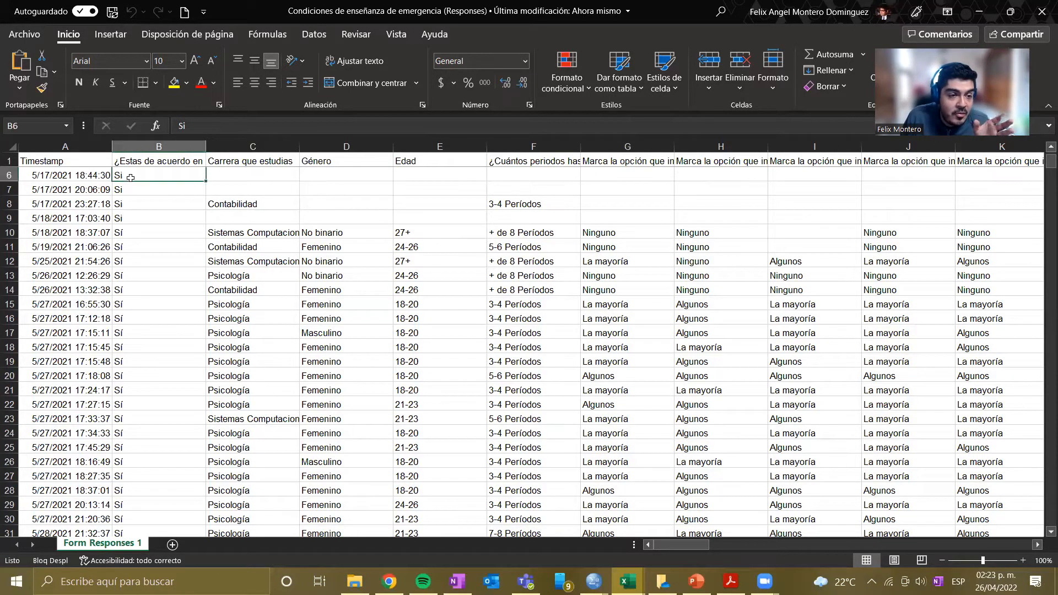
Delete the two responses in rows 6 and 7 that contain only a consent answer, after checking the remaining columns for data
{"action": "left_click", "coordinate": [140, 214]}
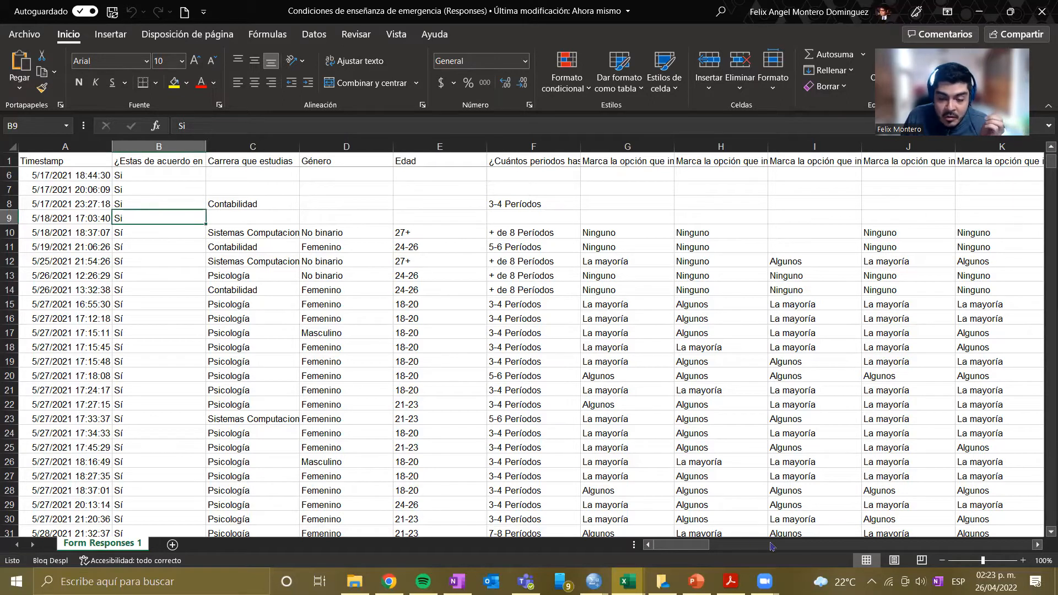
{"action": "left_click_drag", "start_coordinate": [680, 546], "coordinate": [1002, 555]}
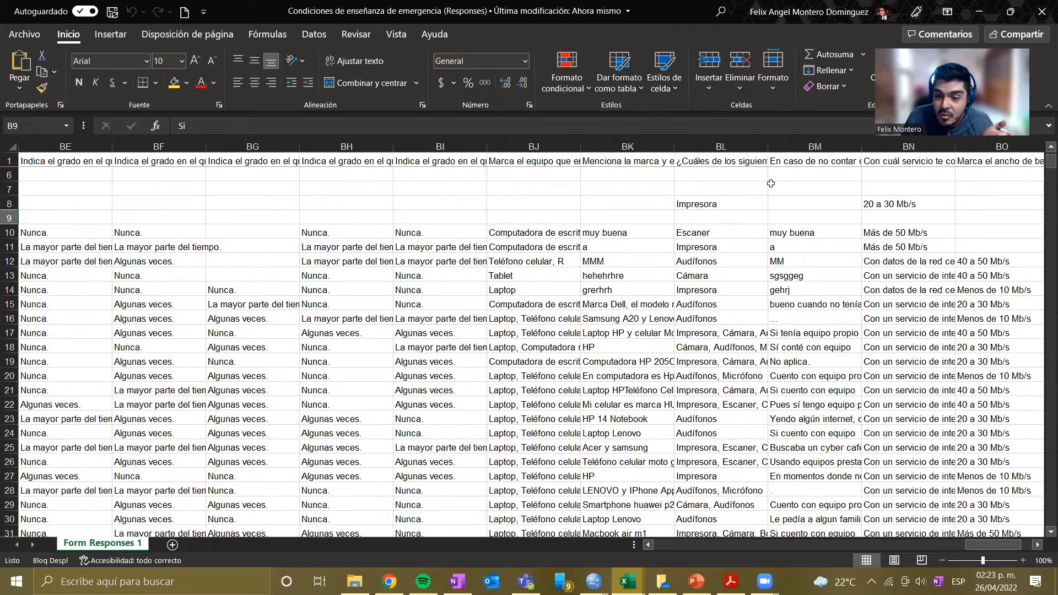
{"action": "left_click_drag", "start_coordinate": [1000, 545], "coordinate": [634, 533]}
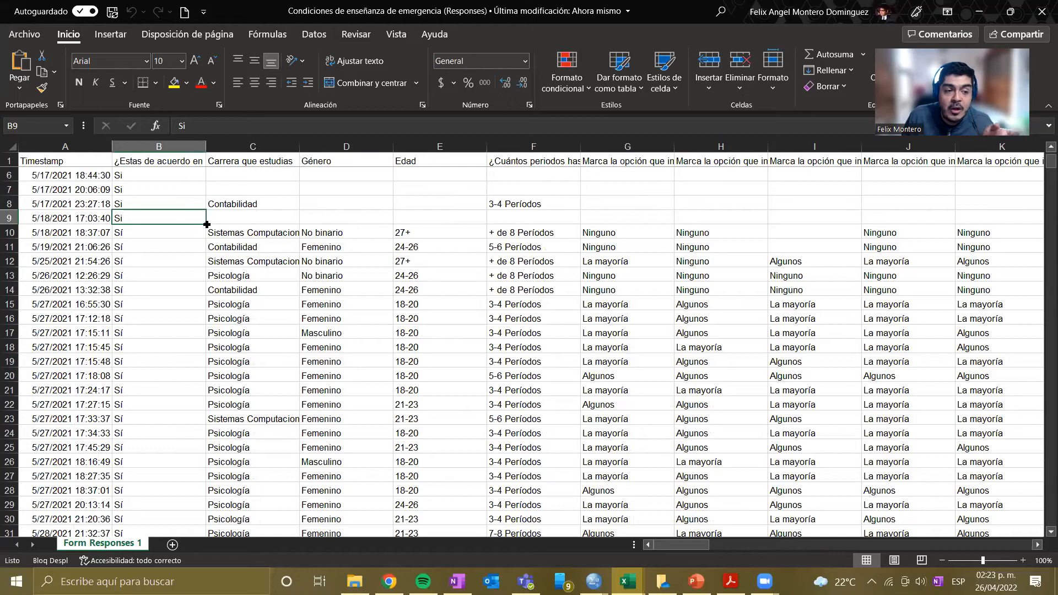
{"action": "right_click", "coordinate": [9, 175]}
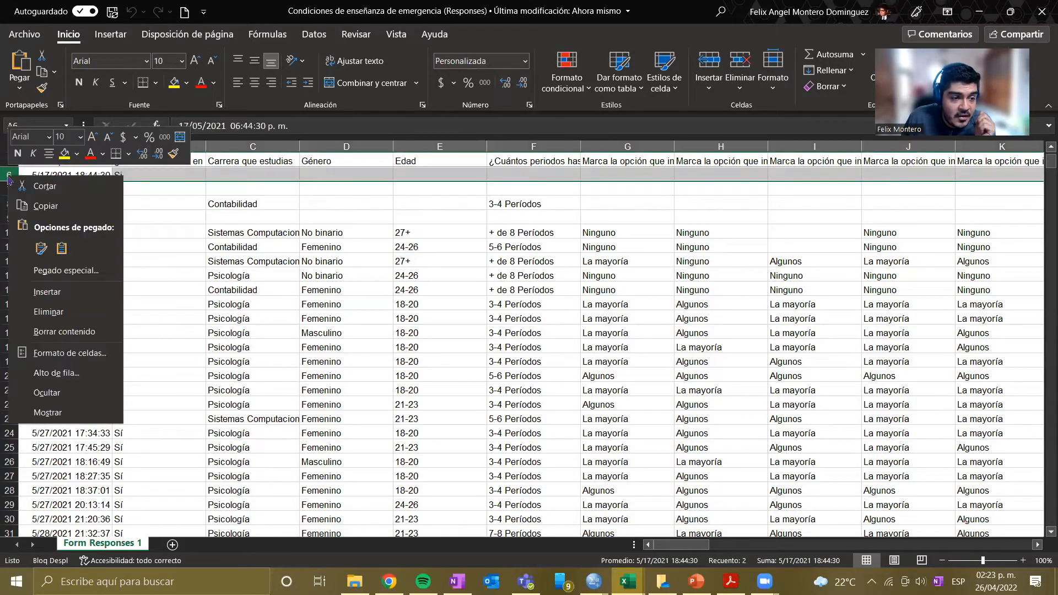
{"action": "left_click", "coordinate": [60, 318]}
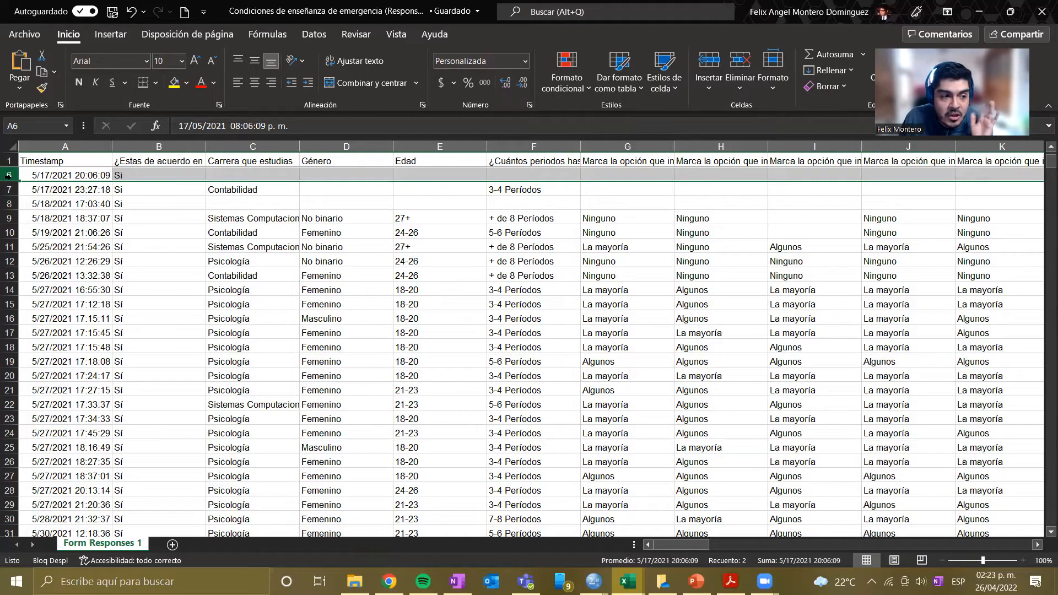
{"action": "right_click", "coordinate": [8, 175]}
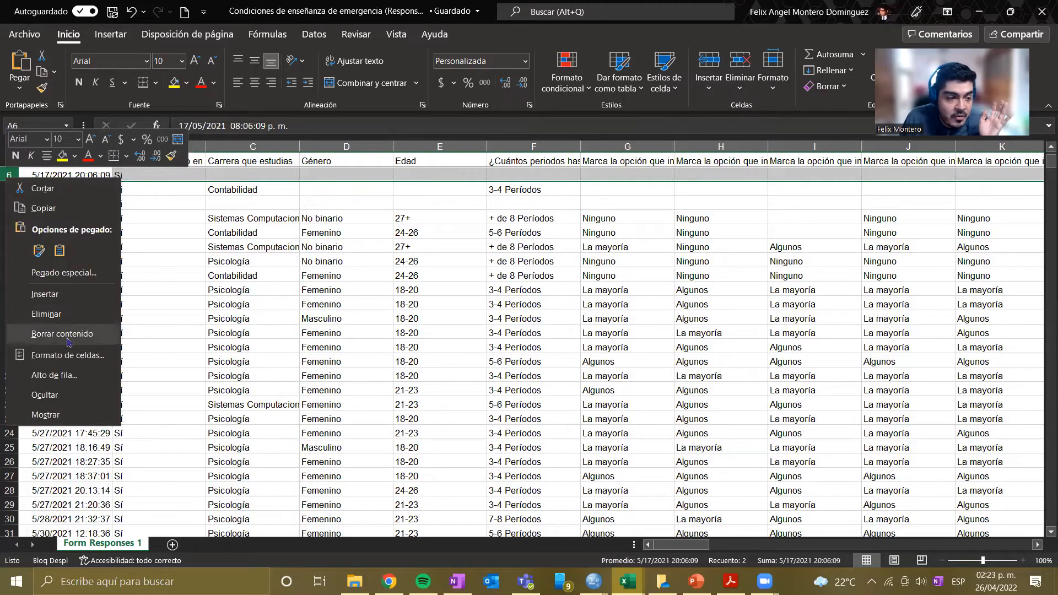
{"action": "left_click", "coordinate": [100, 315]}
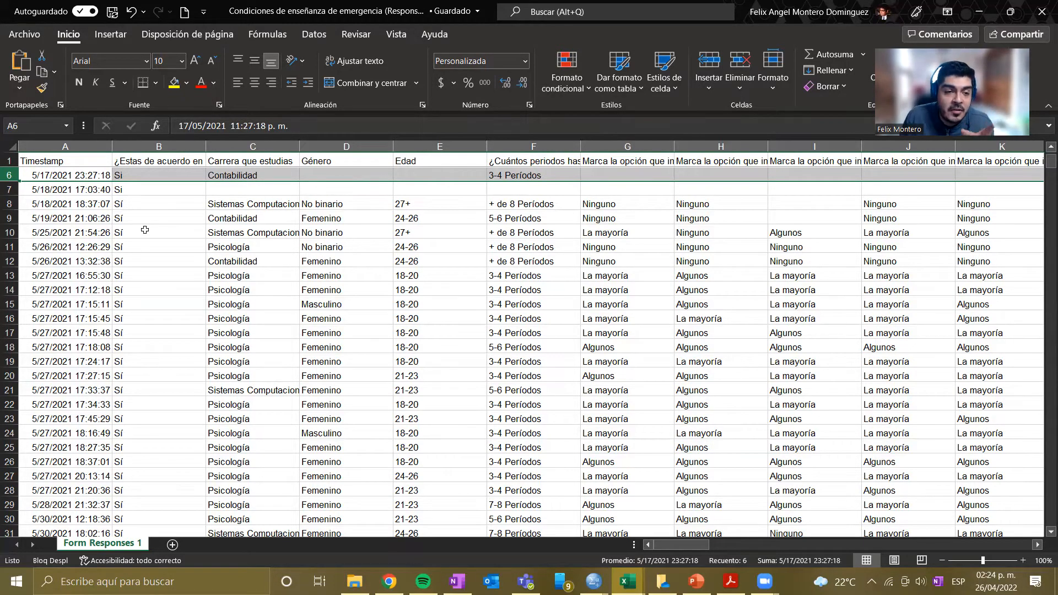
Examine the consent column down to around row 374 and back up to around row 50, looking for "No" answers
{"action": "scroll", "coordinate": [202, 233], "scroll_direction": "down", "scroll_amount": 9}
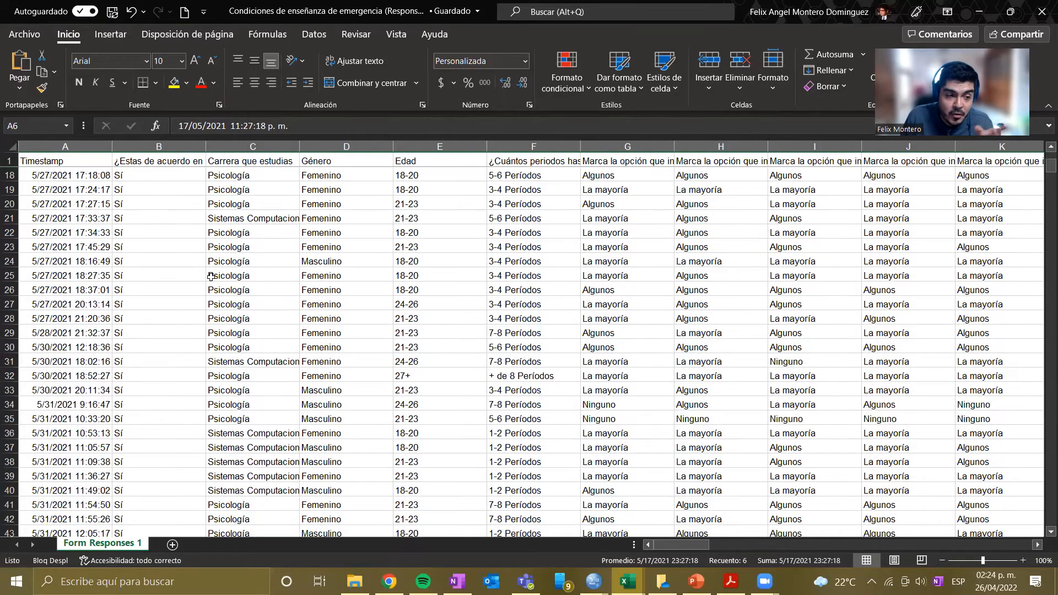
{"action": "scroll", "coordinate": [186, 348], "scroll_direction": "down", "scroll_amount": 20}
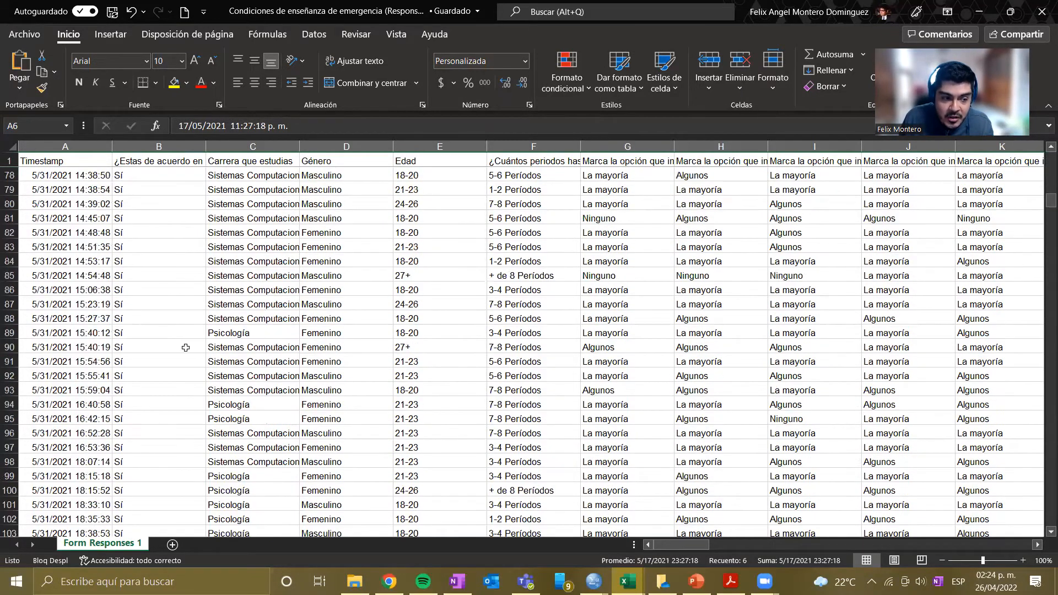
{"action": "scroll", "coordinate": [184, 348], "scroll_direction": "down", "scroll_amount": 20}
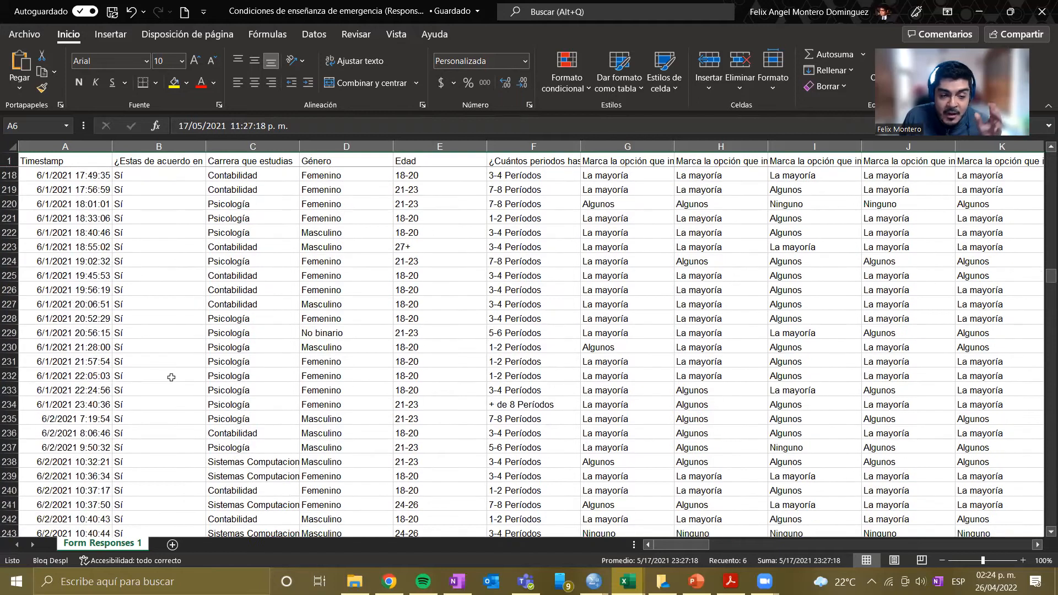
{"action": "scroll", "coordinate": [172, 377], "scroll_direction": "down", "scroll_amount": 20}
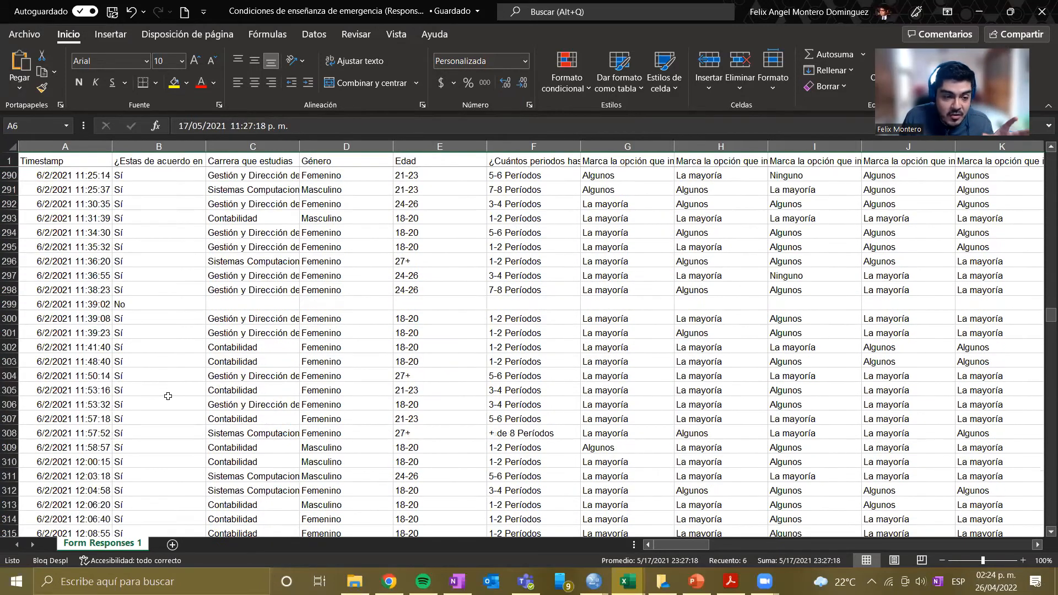
{"action": "scroll", "coordinate": [168, 396], "scroll_direction": "down", "scroll_amount": 17}
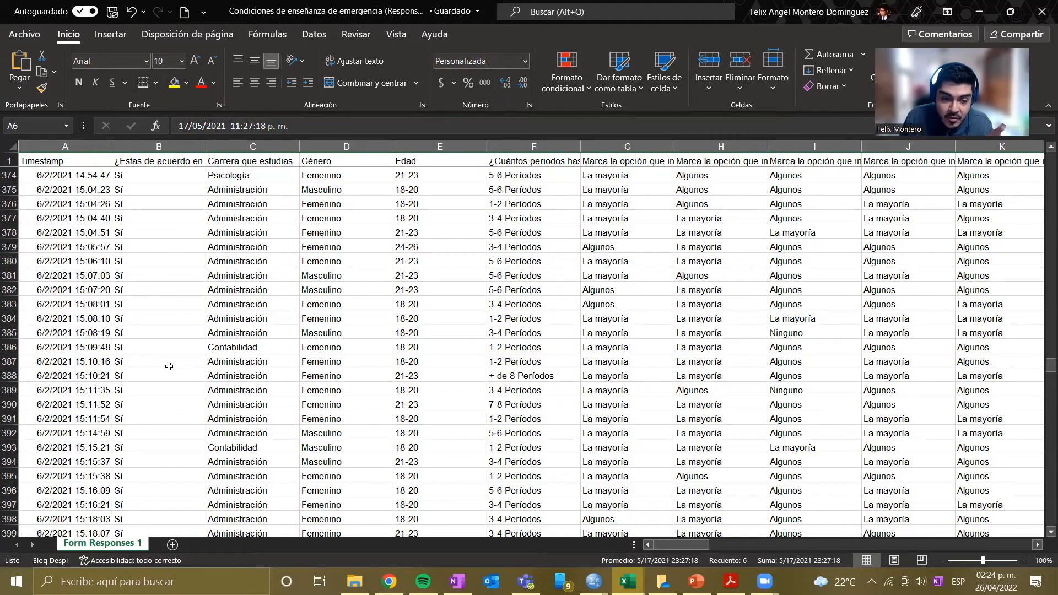
{"action": "scroll", "coordinate": [169, 366], "scroll_direction": "down", "scroll_amount": 4}
{"action": "scroll", "coordinate": [168, 374], "scroll_direction": "down", "scroll_amount": 5}
{"action": "scroll", "coordinate": [173, 391], "scroll_direction": "up", "scroll_amount": 10}
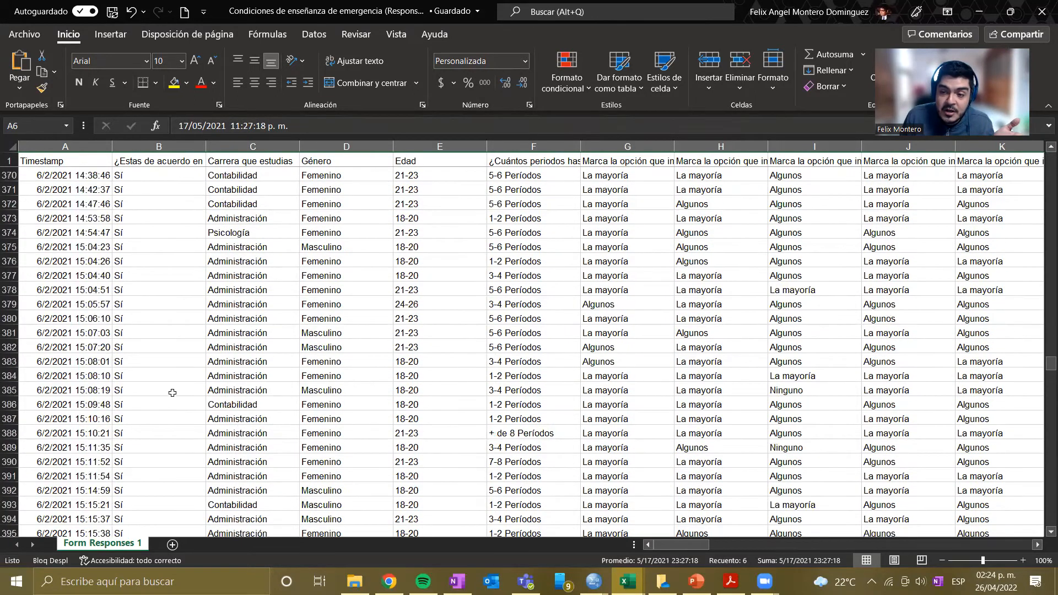
{"action": "scroll", "coordinate": [172, 392], "scroll_direction": "up", "scroll_amount": 20}
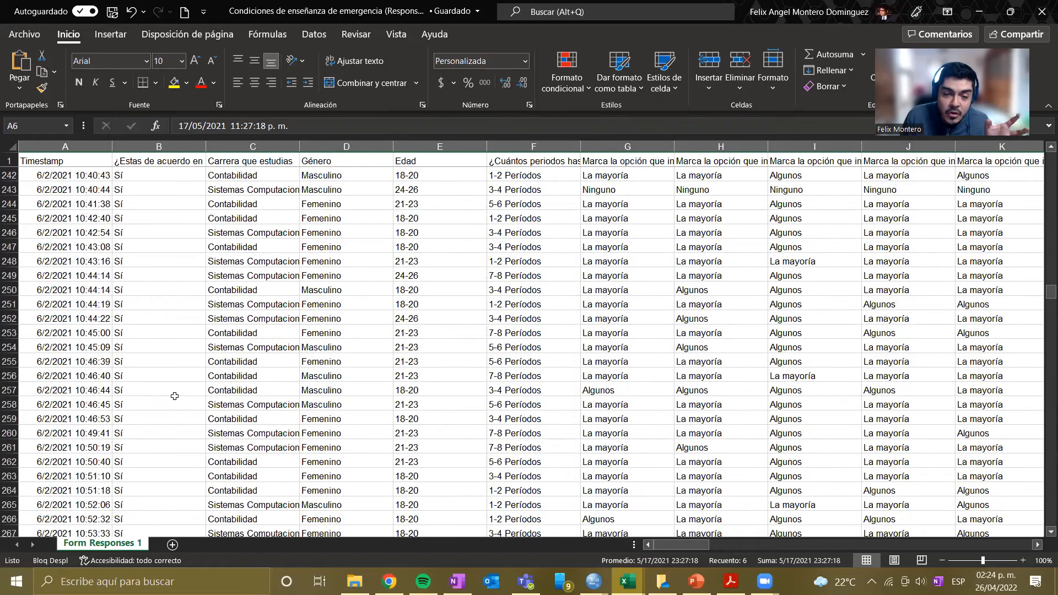
{"action": "scroll", "coordinate": [175, 396], "scroll_direction": "up", "scroll_amount": 20}
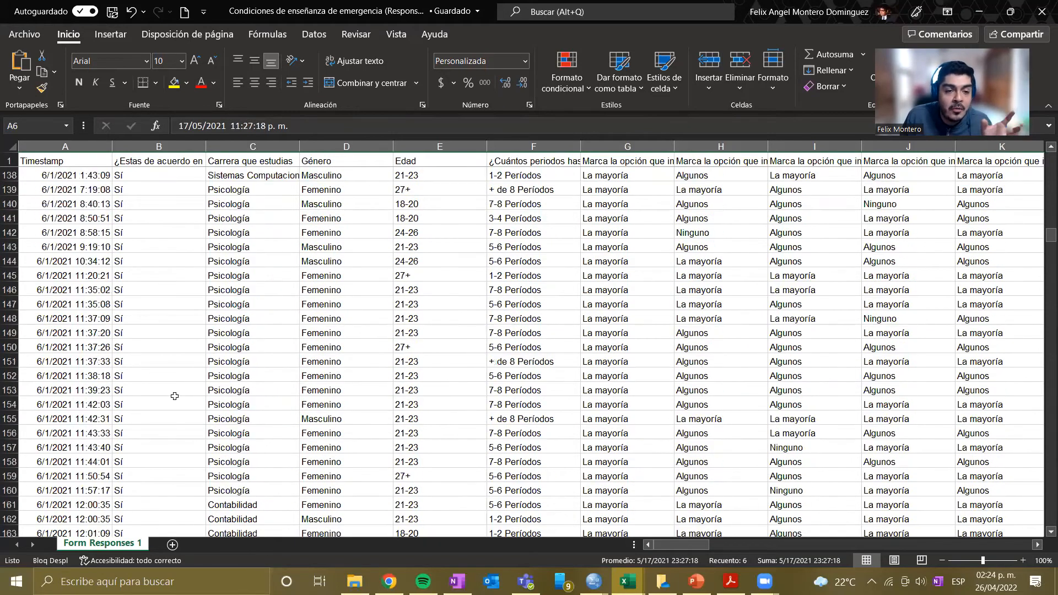
{"action": "scroll", "coordinate": [175, 396], "scroll_direction": "up", "scroll_amount": 20}
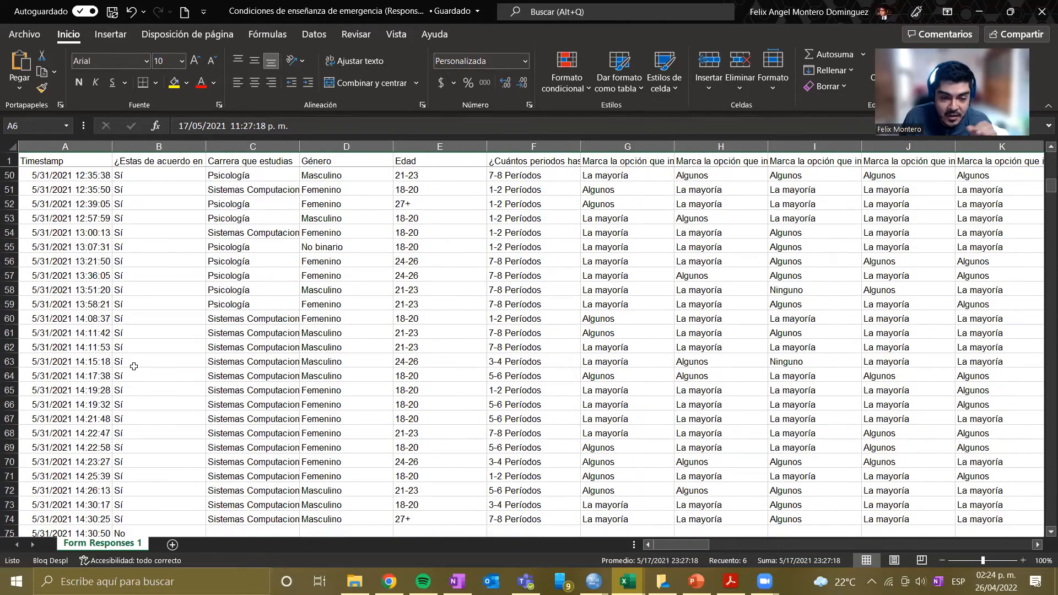
Delete the two responses in rows 75 and 76 whose consent answer is "No"
{"action": "scroll", "coordinate": [133, 366], "scroll_direction": "down", "scroll_amount": 5}
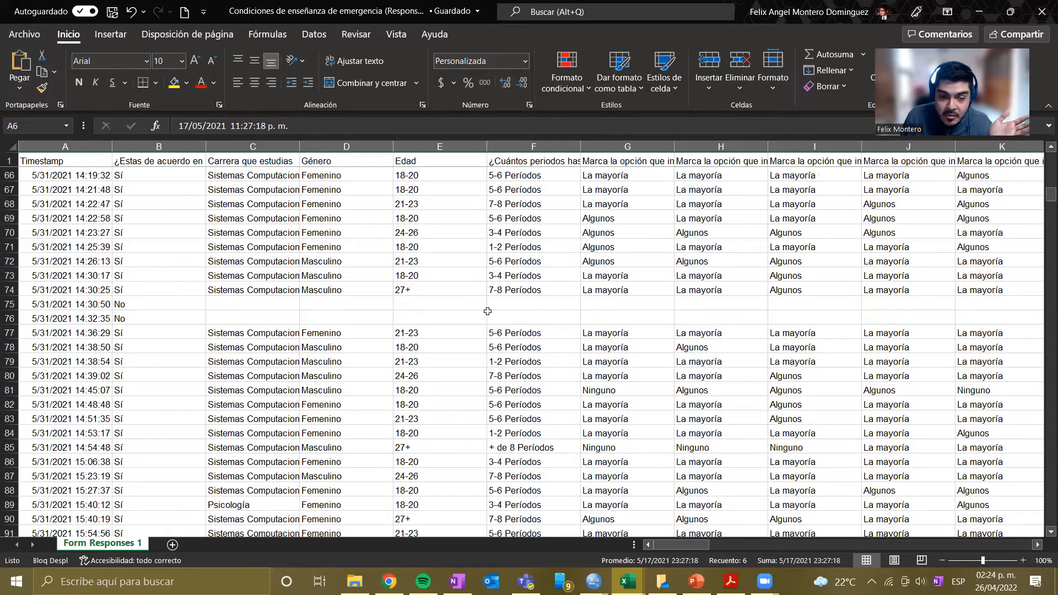
{"action": "left_click", "coordinate": [9, 304]}
{"action": "left_click", "coordinate": [9, 317]}
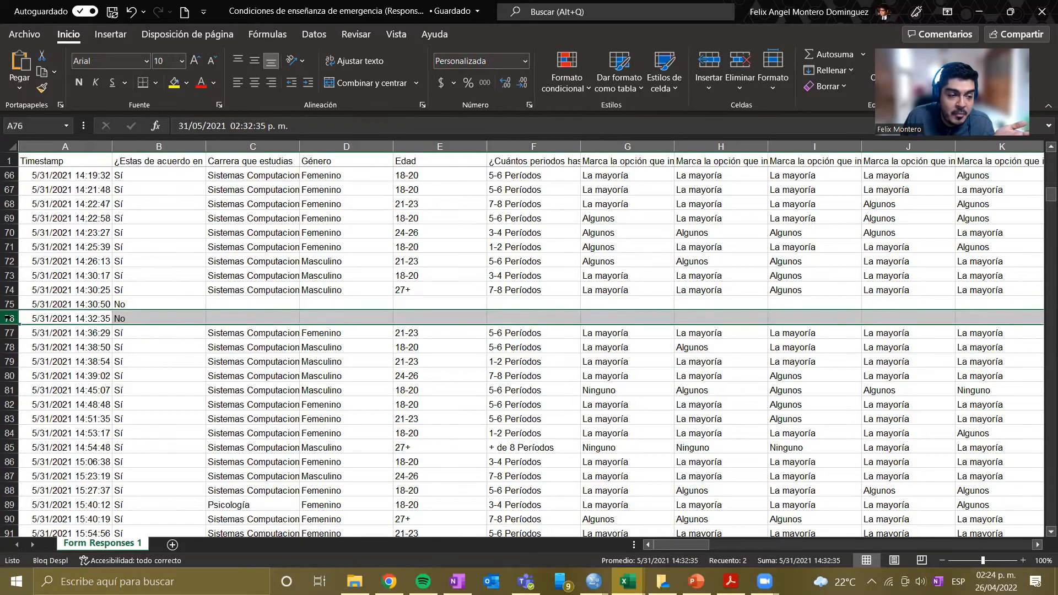
{"action": "right_click", "coordinate": [9, 304]}
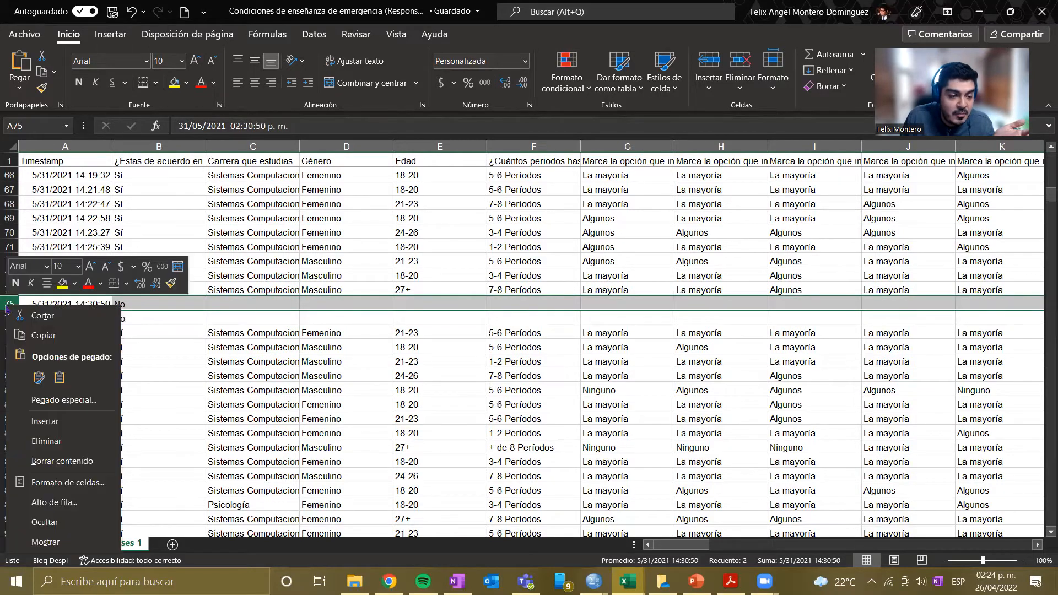
{"action": "left_click", "coordinate": [62, 440]}
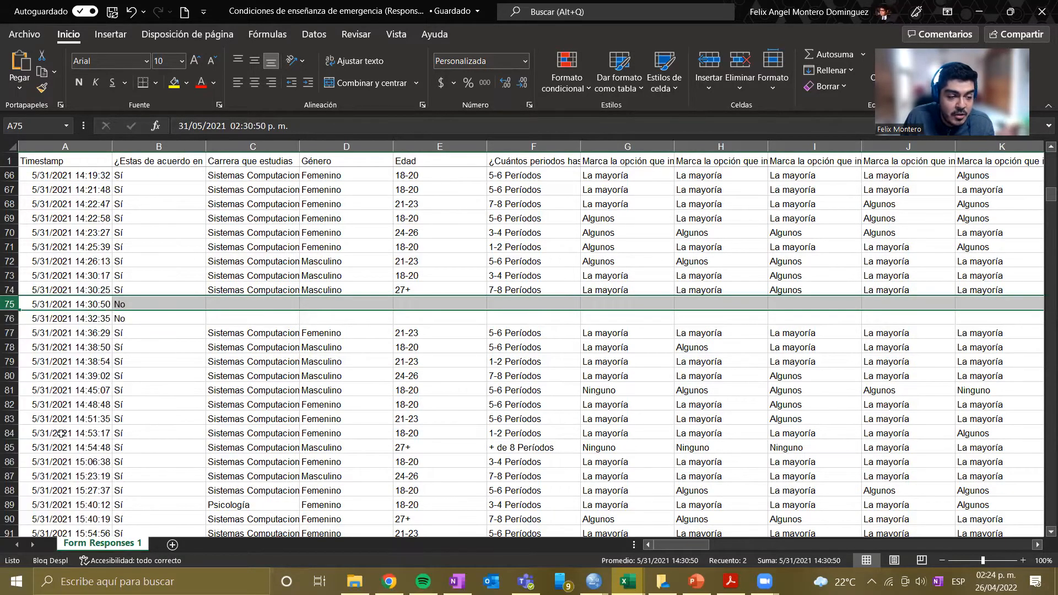
{"action": "right_click", "coordinate": [8, 302]}
{"action": "left_click", "coordinate": [64, 445]}
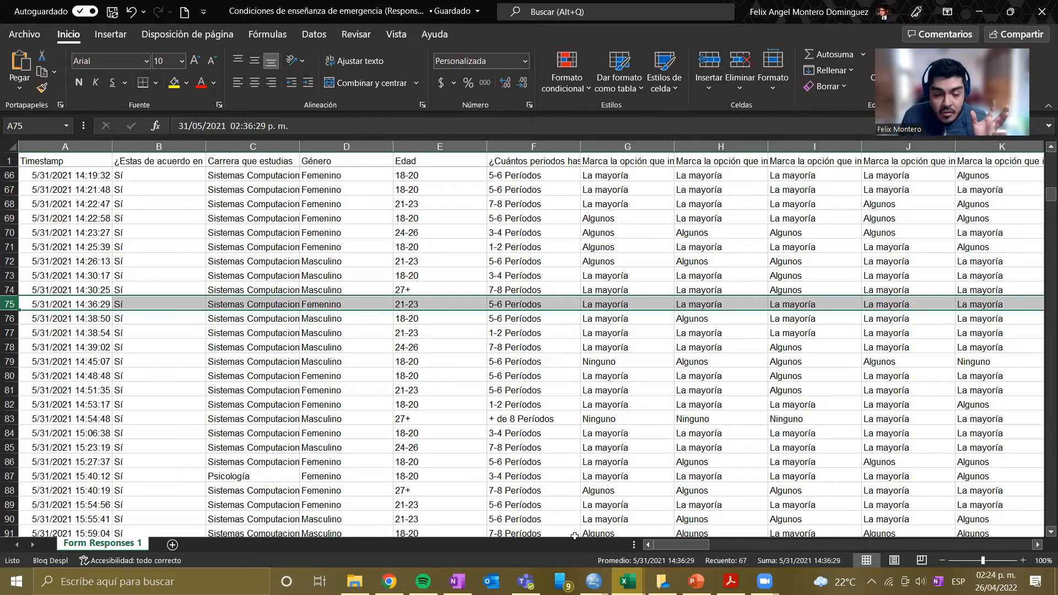
Switch to the modified complete database workbook and sort the responses by "Carrera que estudias" from A to Z, expanding the selection
{"action": "left_click", "coordinate": [628, 581]}
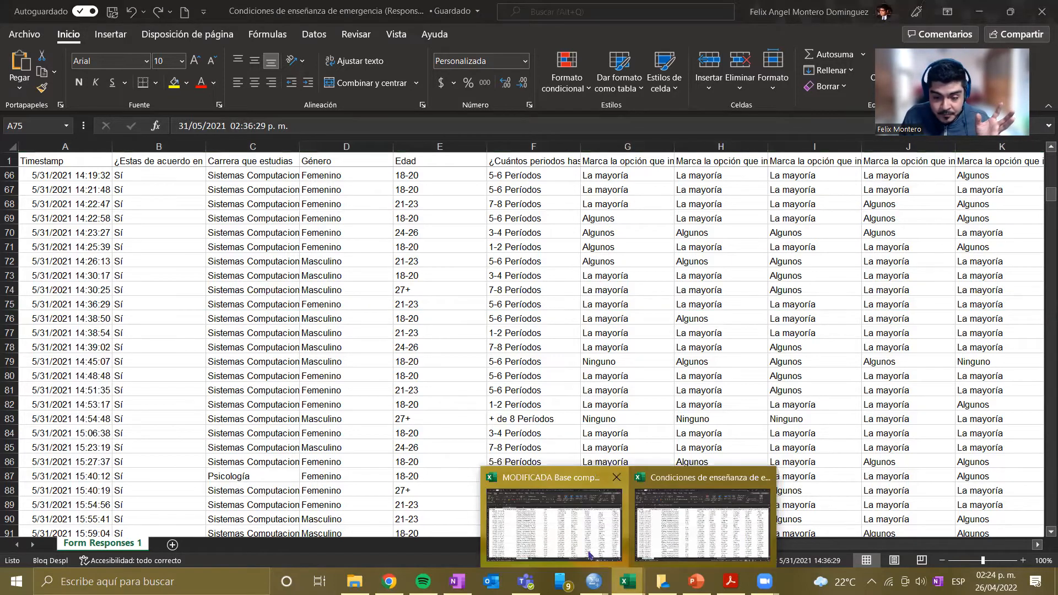
{"action": "left_click", "coordinate": [532, 496]}
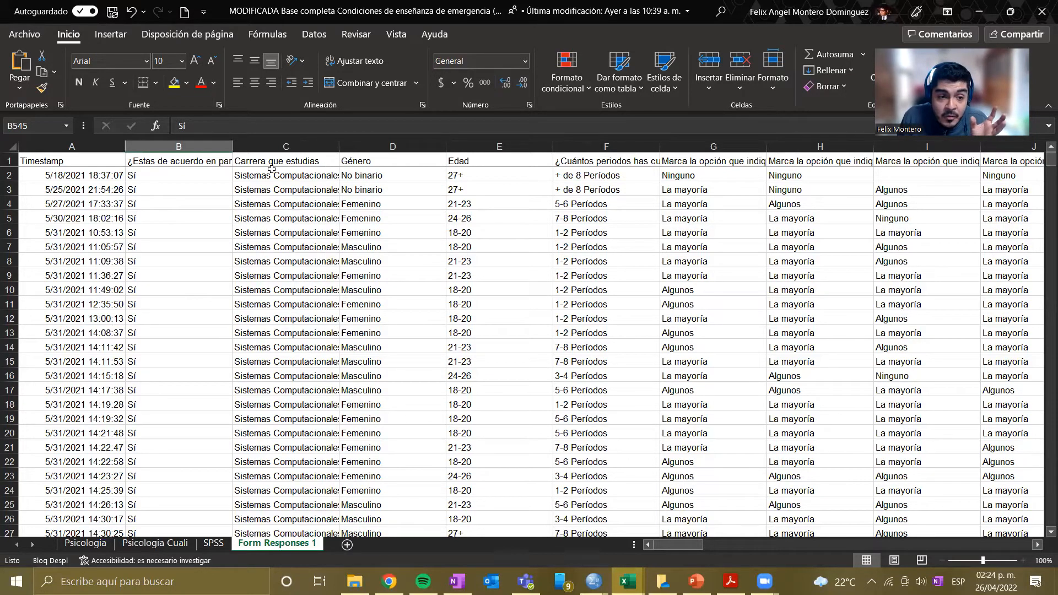
{"action": "left_click", "coordinate": [283, 146]}
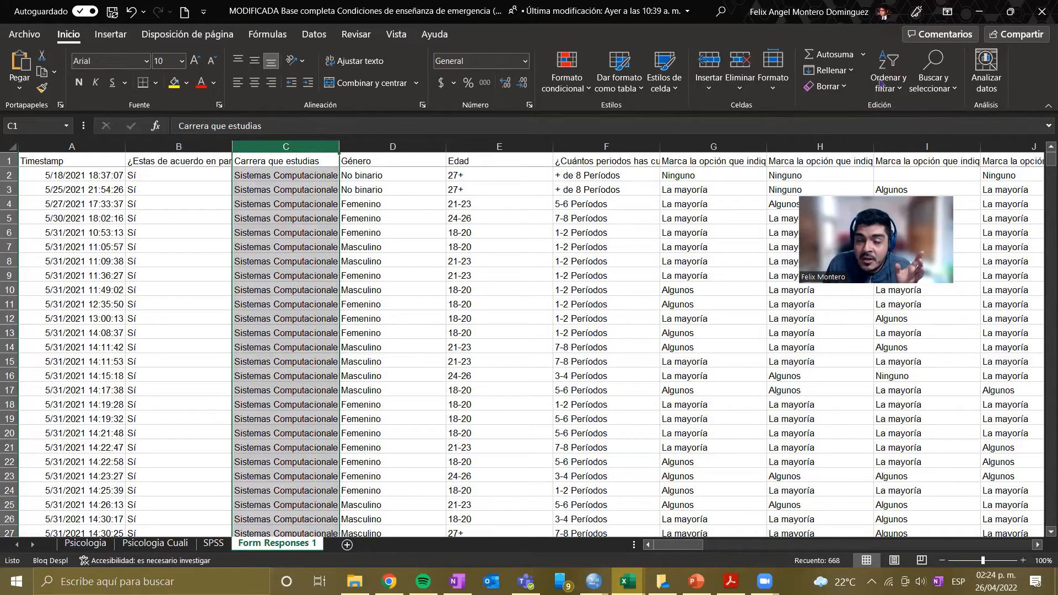
{"action": "left_click", "coordinate": [898, 88]}
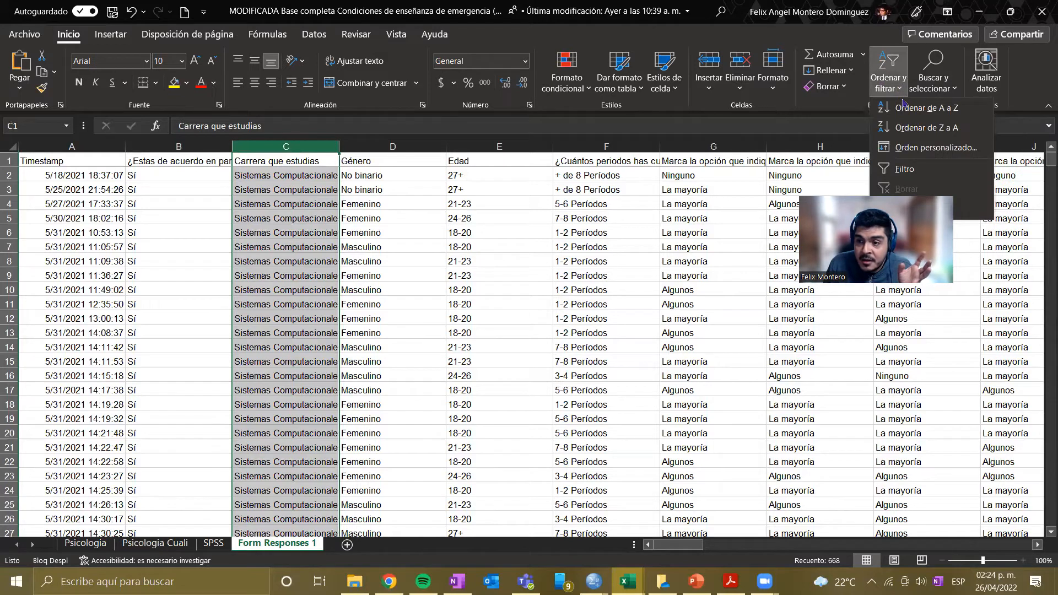
{"action": "left_click", "coordinate": [926, 128]}
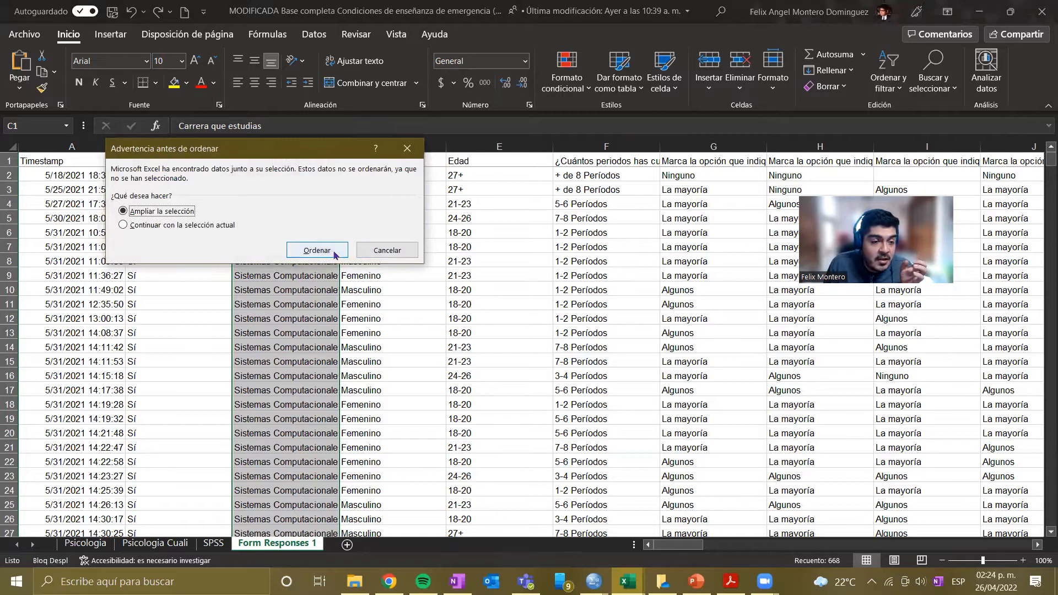
{"action": "left_click", "coordinate": [312, 250]}
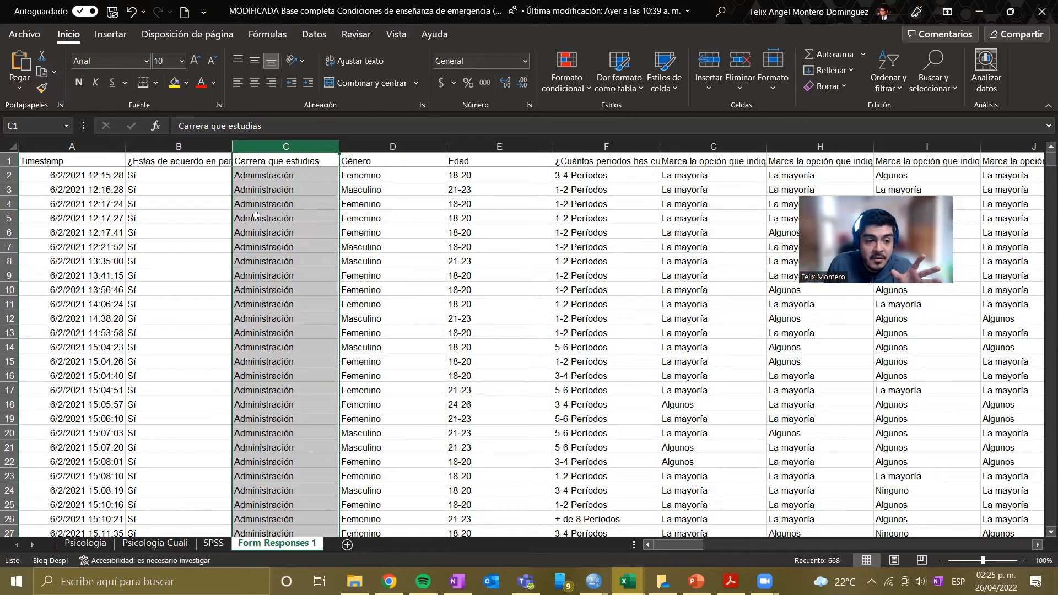
Examine the sorted "Carrera que estudias" column from the Administración rows down to where the Psicología responses begin
{"action": "scroll", "coordinate": [256, 220], "scroll_direction": "down", "scroll_amount": 4}
{"action": "scroll", "coordinate": [257, 305], "scroll_direction": "up", "scroll_amount": 4}
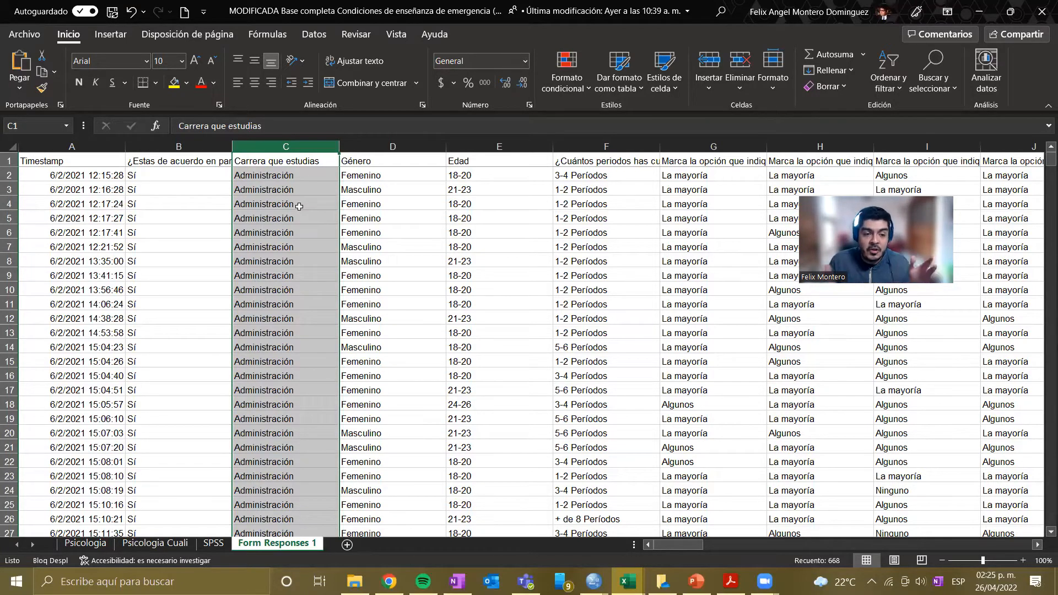
{"action": "scroll", "coordinate": [299, 206], "scroll_direction": "down", "scroll_amount": 20}
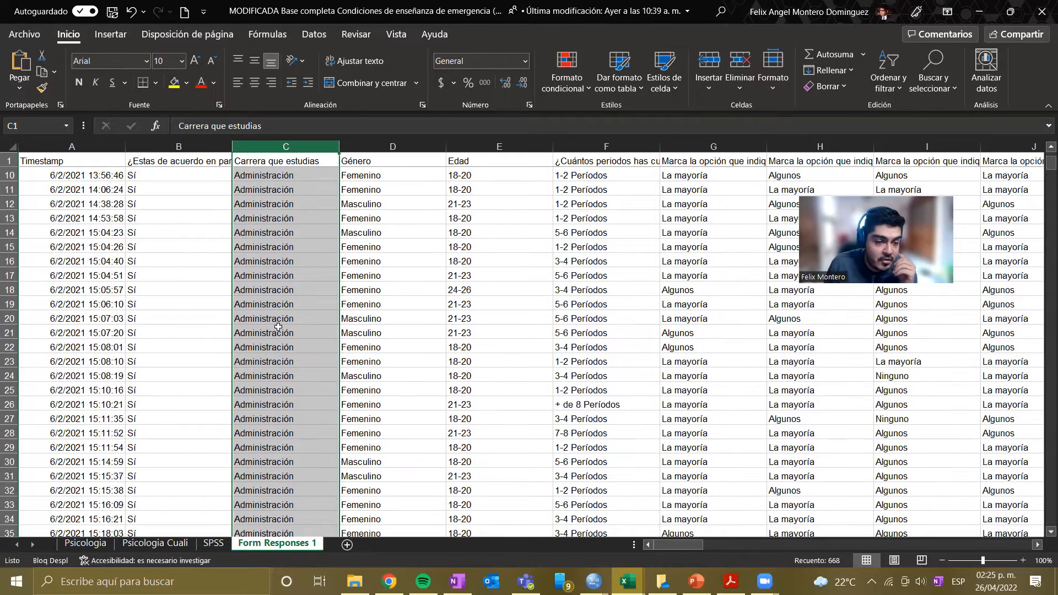
{"action": "scroll", "coordinate": [294, 413], "scroll_direction": "up", "scroll_amount": 2}
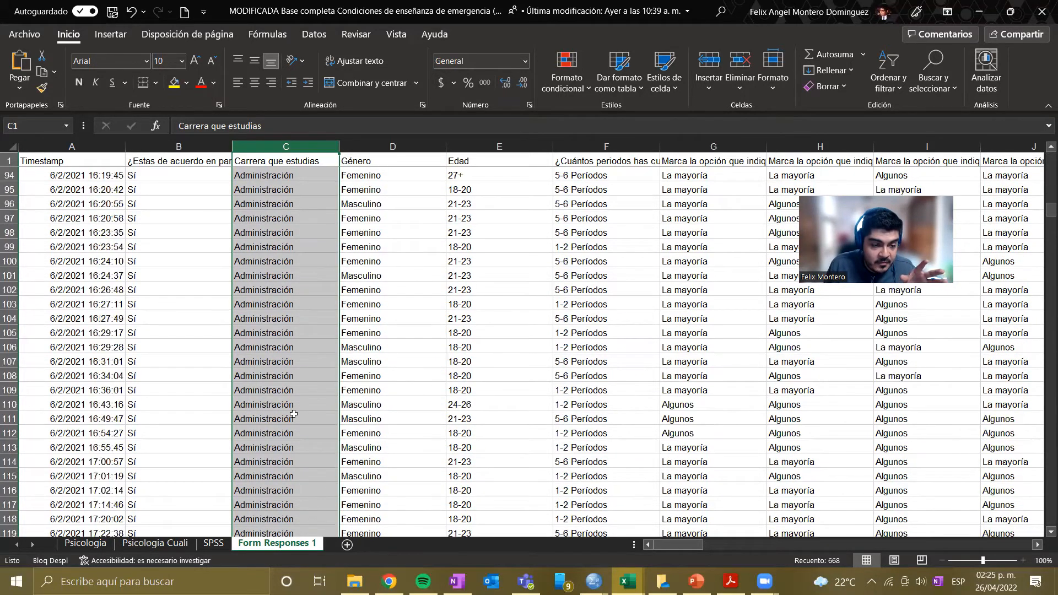
{"action": "scroll", "coordinate": [293, 414], "scroll_direction": "down", "scroll_amount": 20}
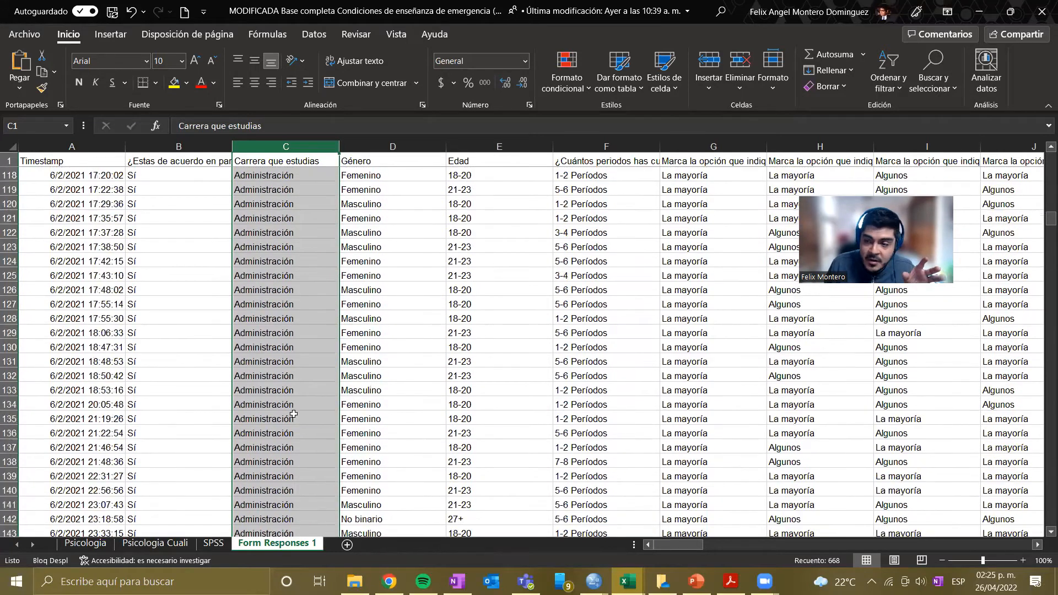
{"action": "scroll", "coordinate": [1043, 240], "scroll_direction": "down", "scroll_amount": 20}
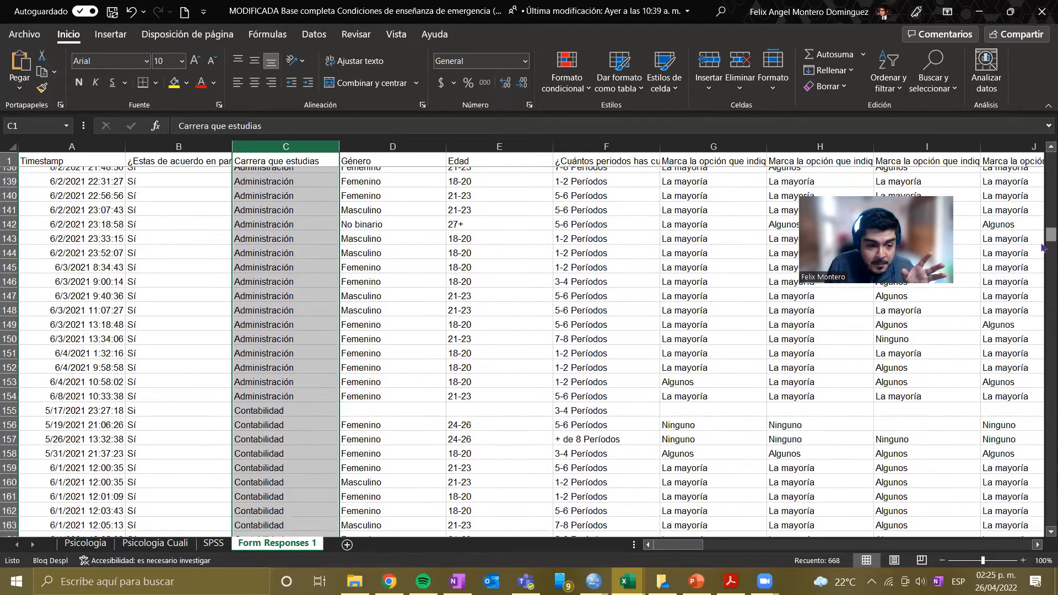
{"action": "scroll", "coordinate": [1043, 335], "scroll_direction": "down", "scroll_amount": 20}
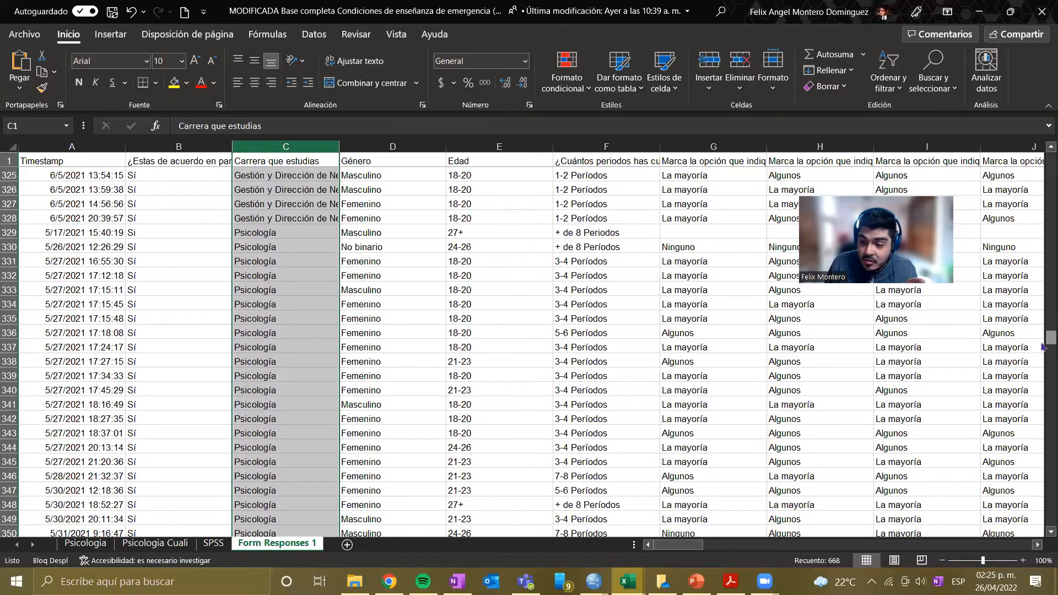
Examine the Psicología block from row 329 onward and the Sistemas Computacionales rows that follow it
{"action": "left_click", "coordinate": [275, 233]}
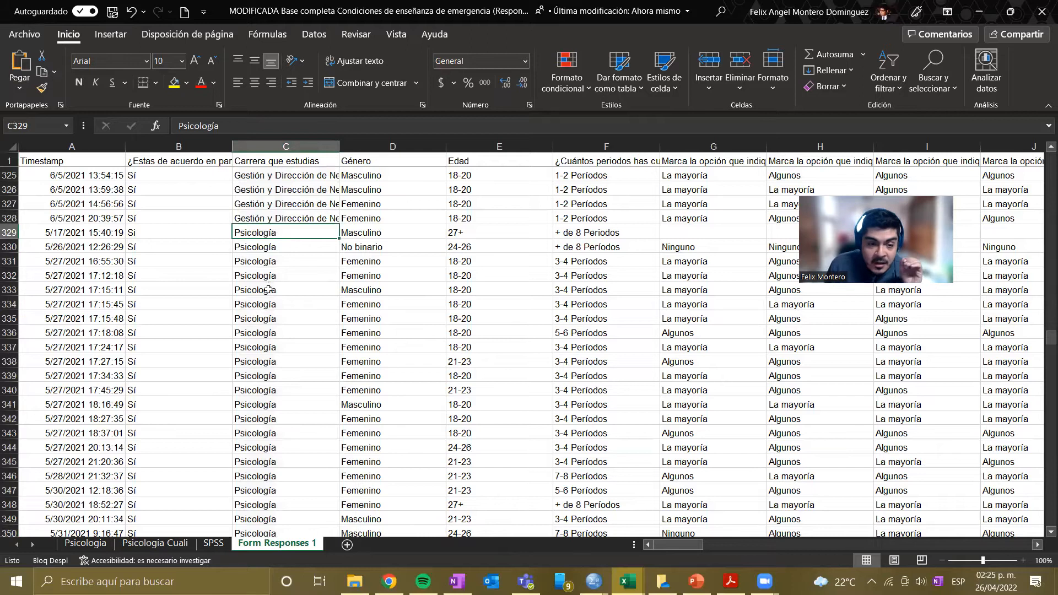
{"action": "scroll", "coordinate": [266, 380], "scroll_direction": "down", "scroll_amount": 4}
{"action": "scroll", "coordinate": [266, 381], "scroll_direction": "down", "scroll_amount": 20}
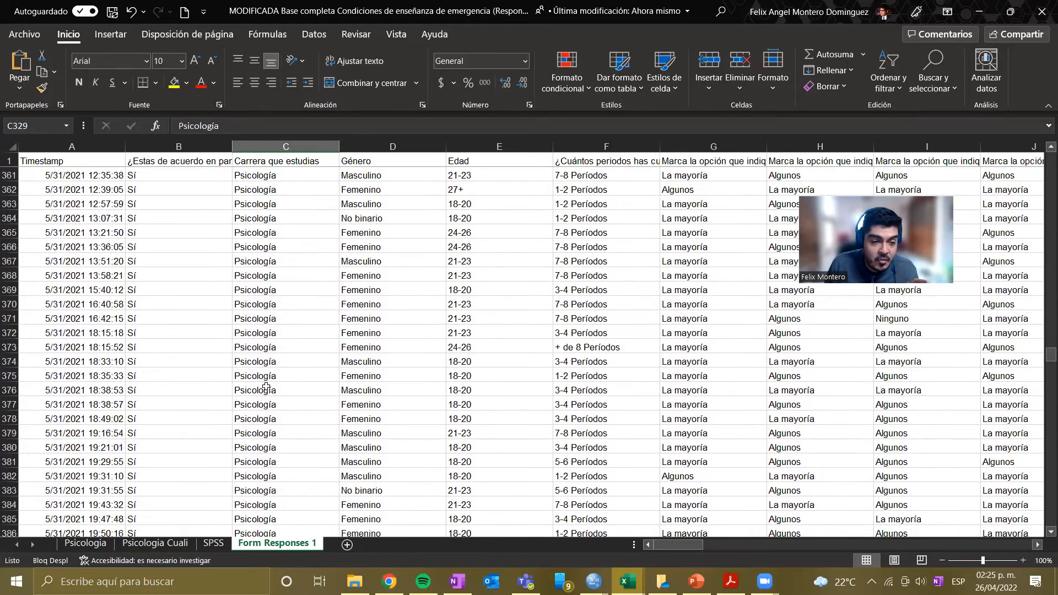
{"action": "scroll", "coordinate": [266, 382], "scroll_direction": "down", "scroll_amount": 13}
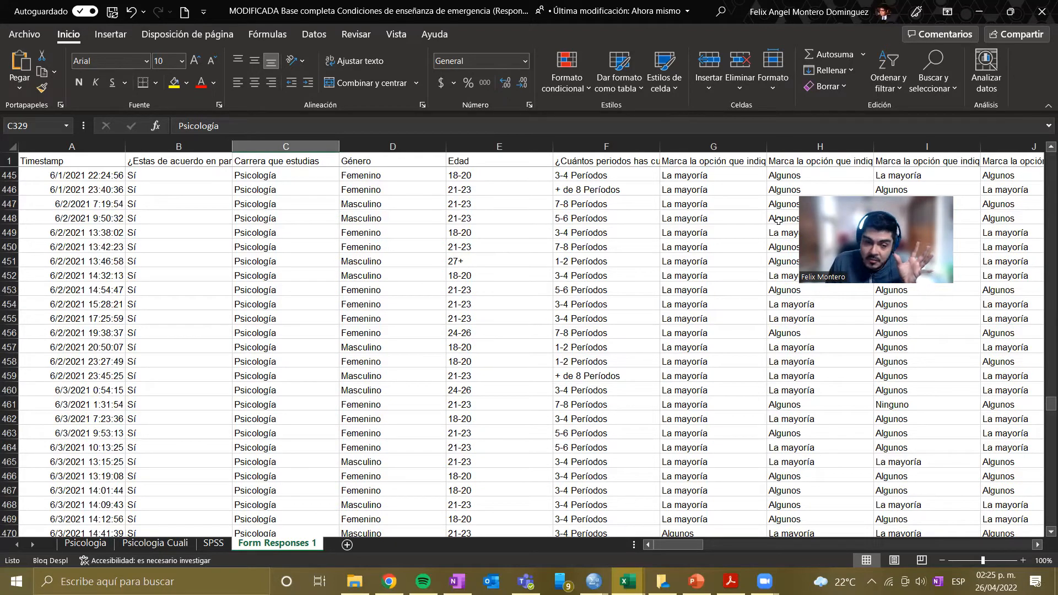
{"action": "scroll", "coordinate": [308, 391], "scroll_direction": "down", "scroll_amount": 20}
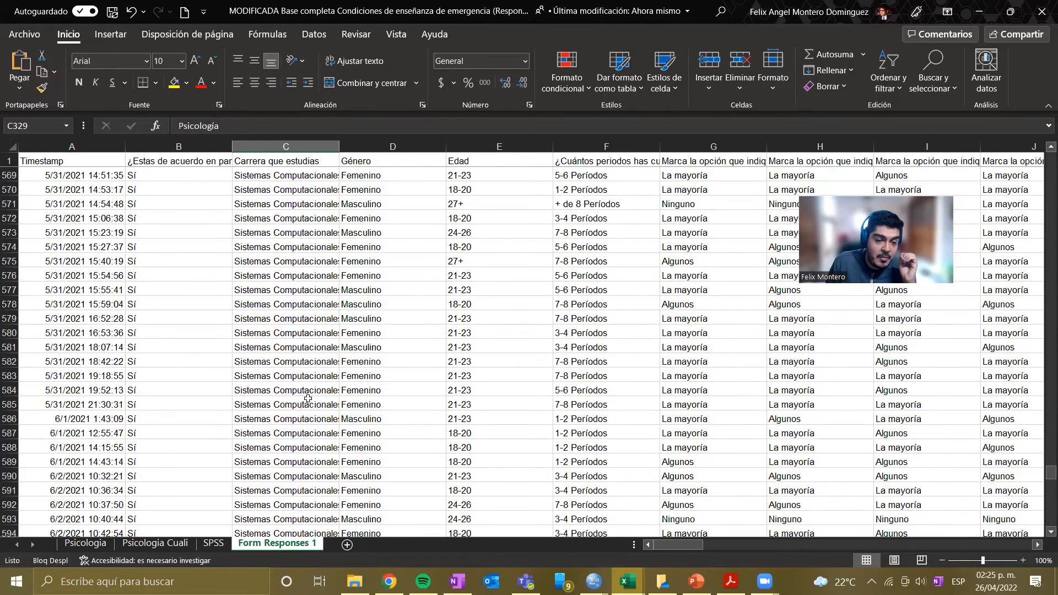
{"action": "scroll", "coordinate": [307, 398], "scroll_direction": "up", "scroll_amount": 8}
{"action": "scroll", "coordinate": [308, 398], "scroll_direction": "down", "scroll_amount": 3}
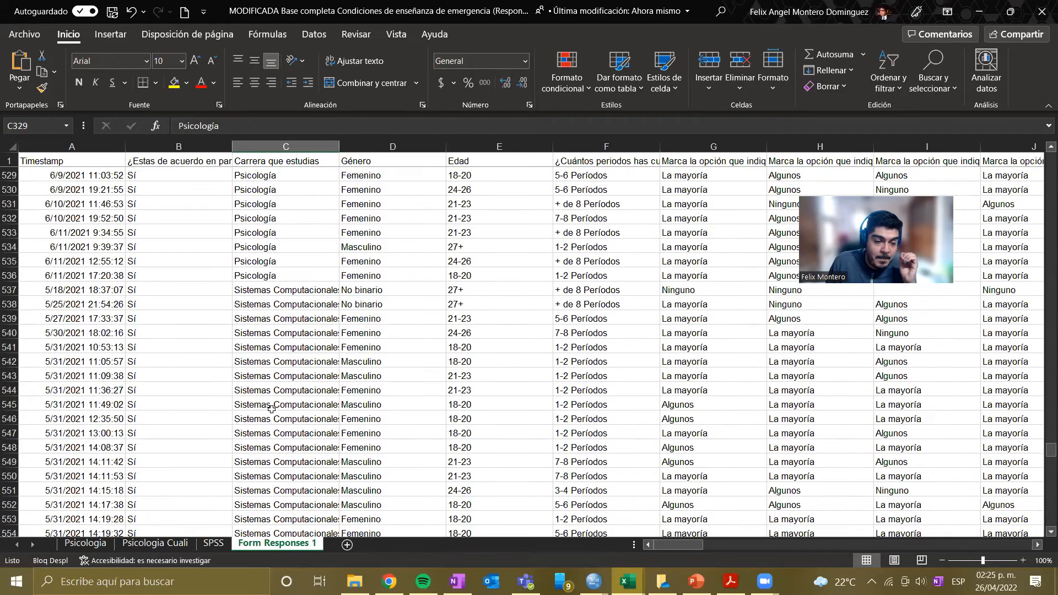
{"action": "scroll", "coordinate": [338, 341], "scroll_direction": "down", "scroll_amount": 12}
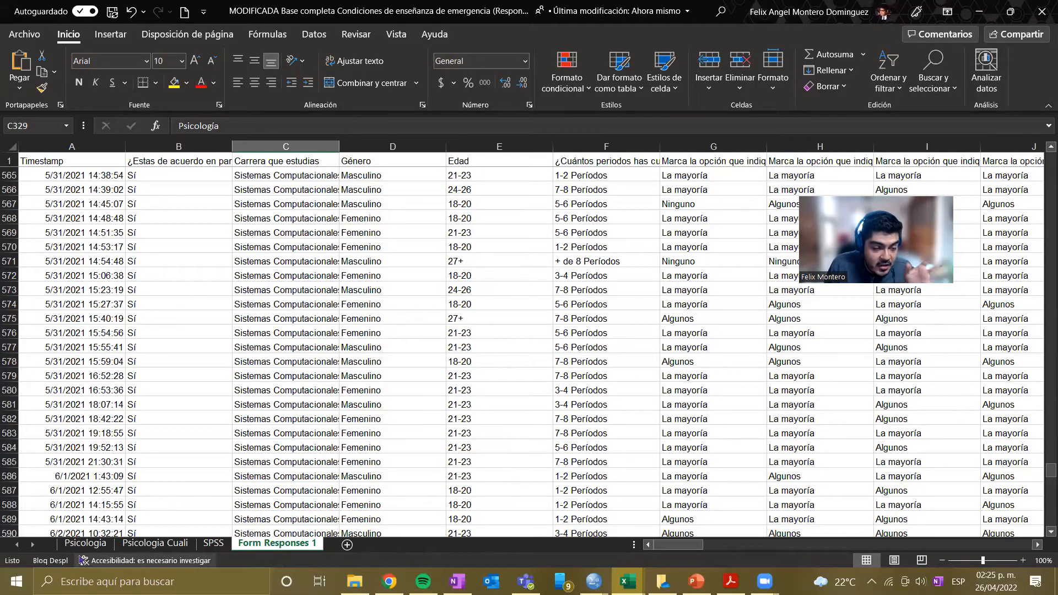
Open the Psicologia sheet and inspect row 2 across its columns and the open-ended answers in AL21 to AN21
{"action": "left_click", "coordinate": [71, 545]}
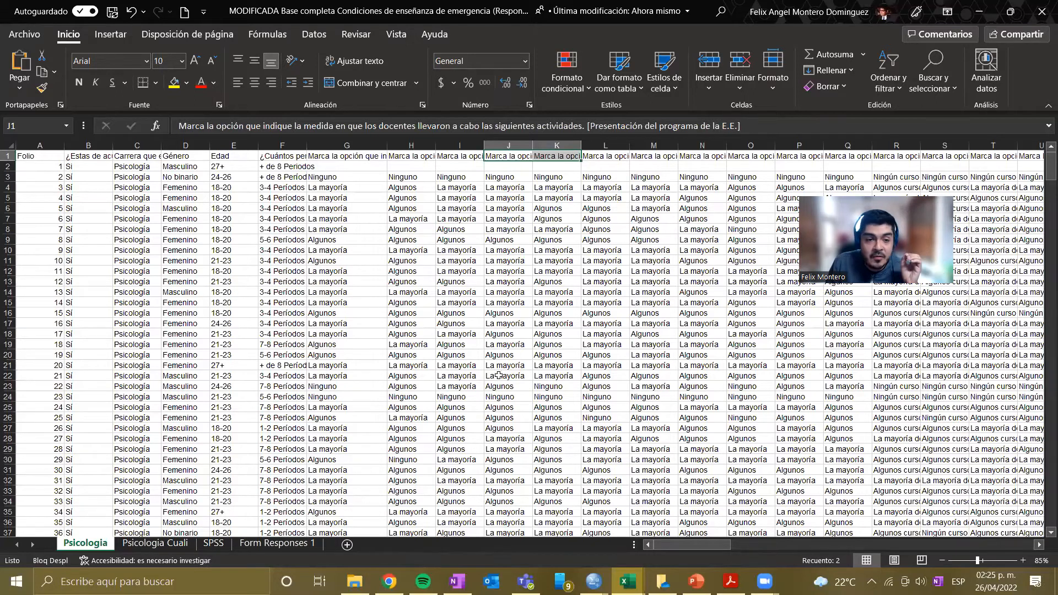
{"action": "left_click", "coordinate": [7, 166]}
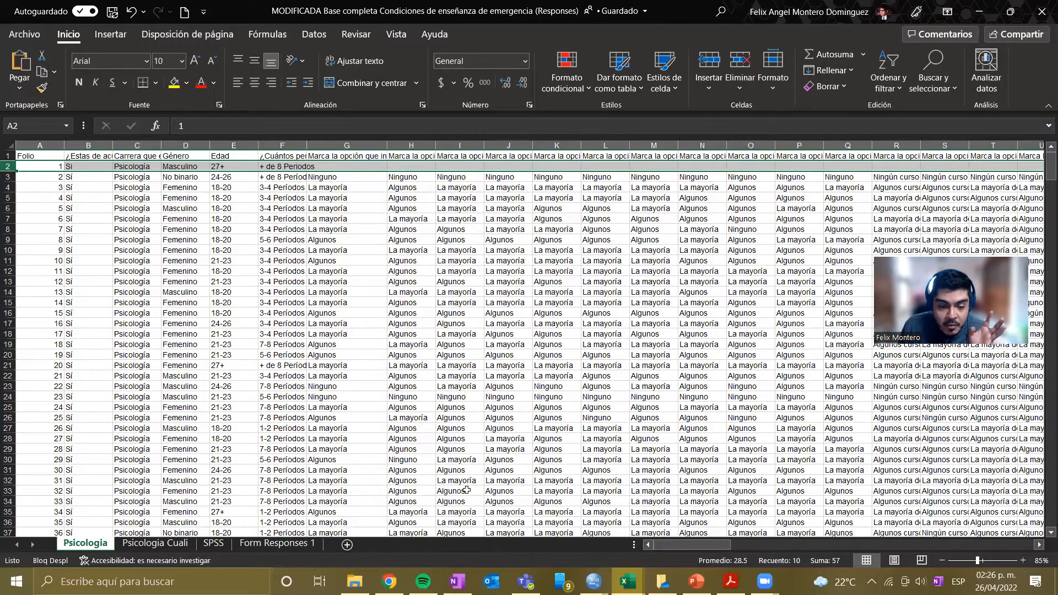
{"action": "scroll", "coordinate": [715, 541], "scroll_direction": "right", "scroll_amount": 5}
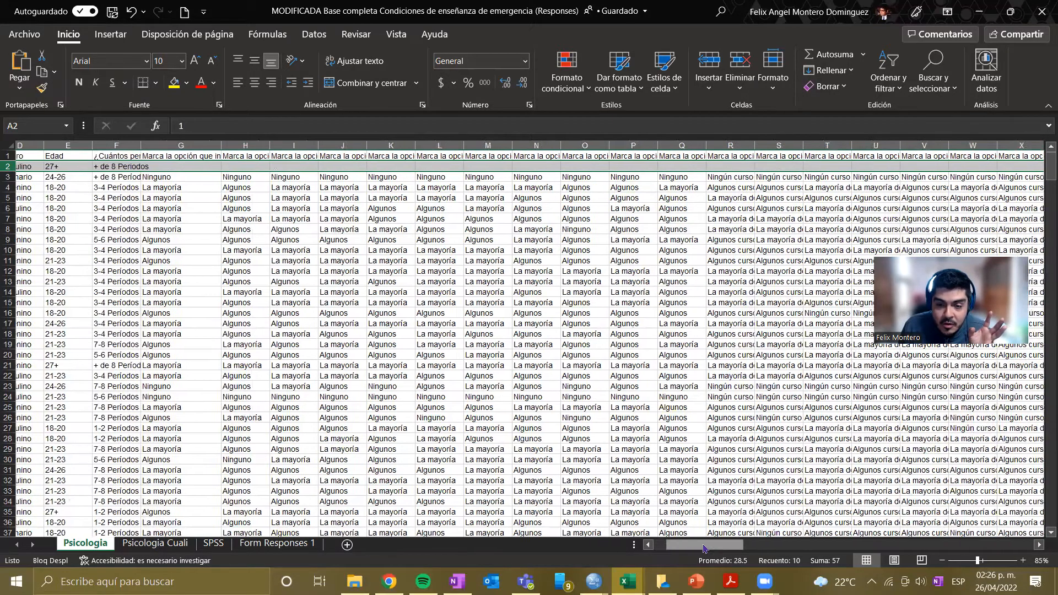
{"action": "left_click_drag", "start_coordinate": [709, 548], "coordinate": [805, 527]}
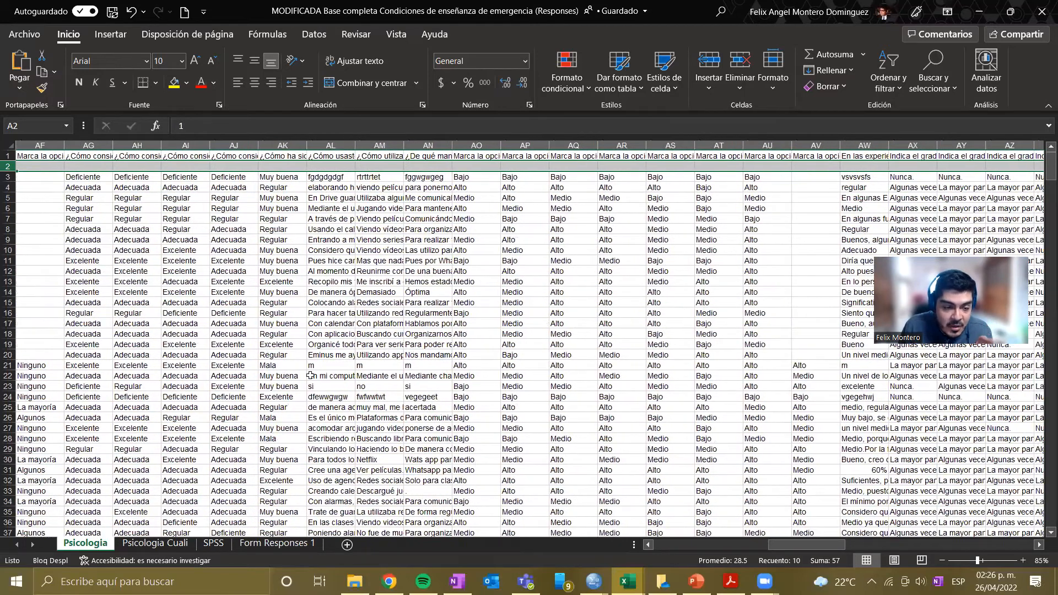
{"action": "left_click", "coordinate": [341, 363]}
{"action": "left_click", "coordinate": [386, 365]}
{"action": "left_click", "coordinate": [441, 364]}
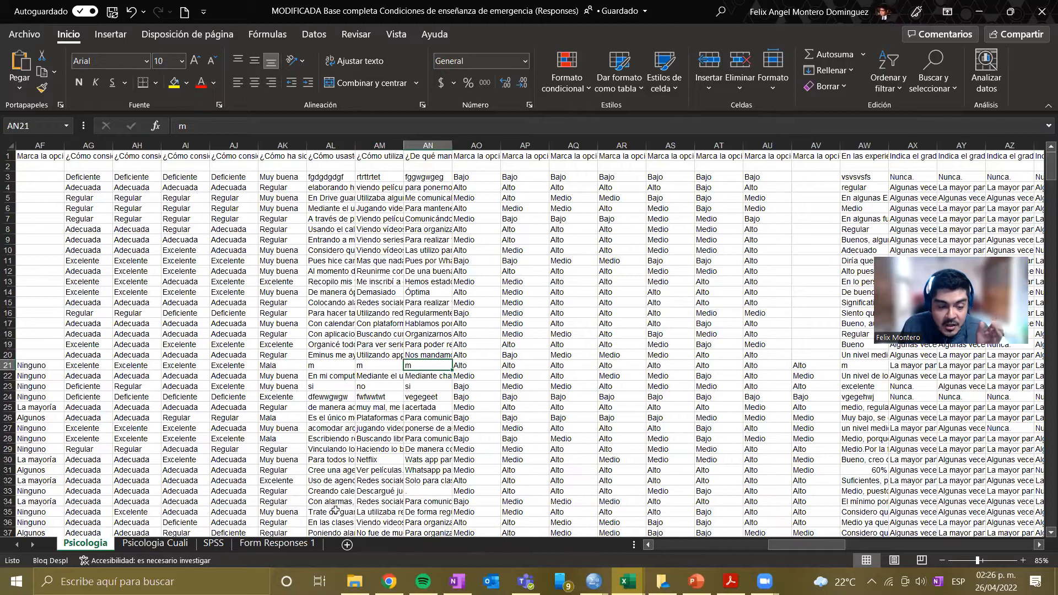
Open the Psicologia Cuali sheet and inspect the answers in F3 and F9 on organizing schoolwork with technology
{"action": "left_click", "coordinate": [160, 544]}
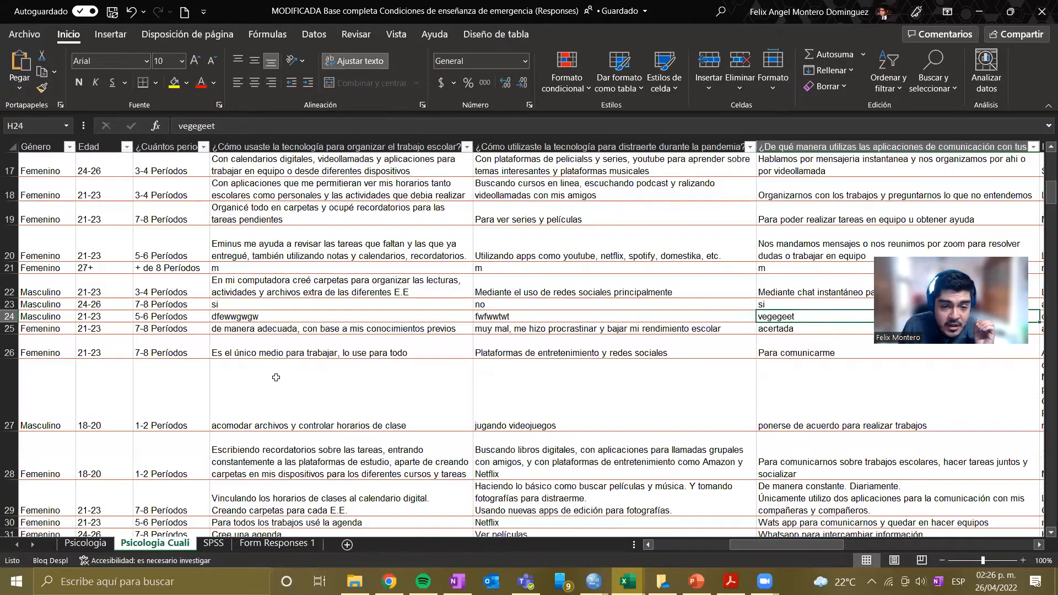
{"action": "scroll", "coordinate": [278, 404], "scroll_direction": "up", "scroll_amount": 5}
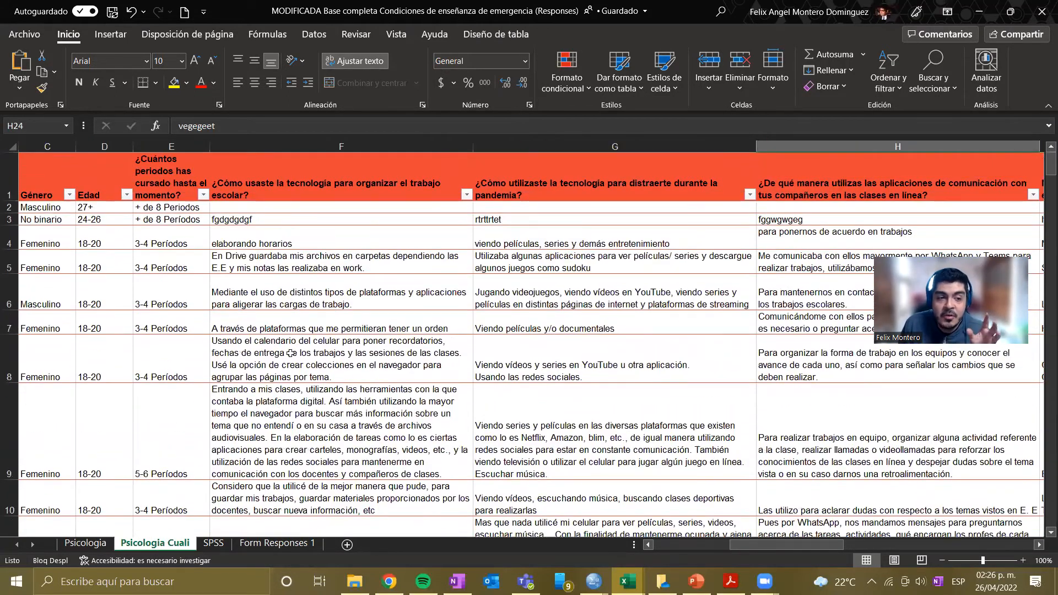
{"action": "scroll", "coordinate": [846, 550], "scroll_direction": "left", "scroll_amount": 3}
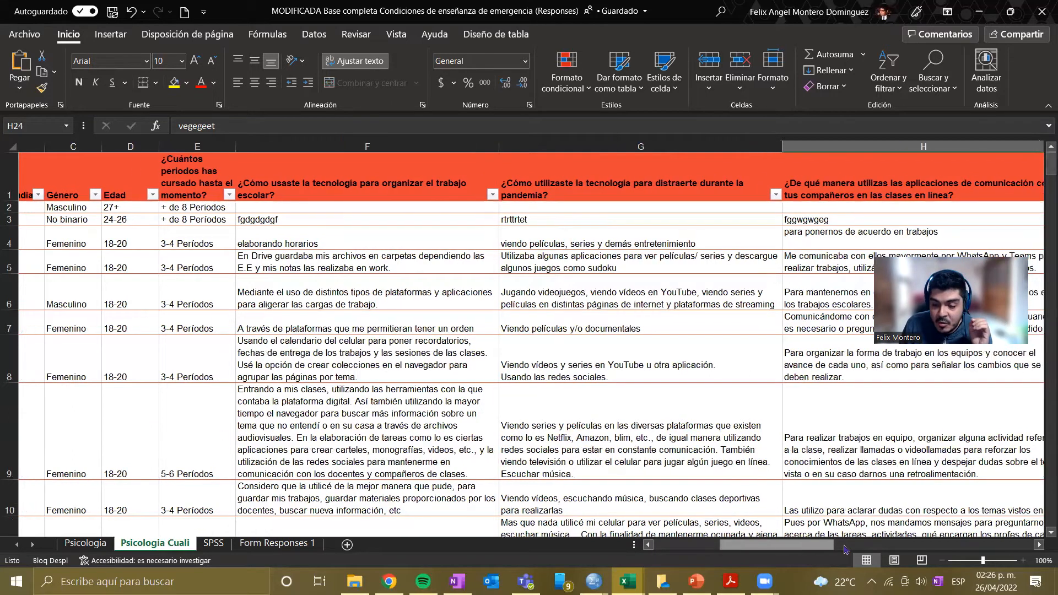
{"action": "scroll", "coordinate": [846, 549], "scroll_direction": "left", "scroll_amount": 1}
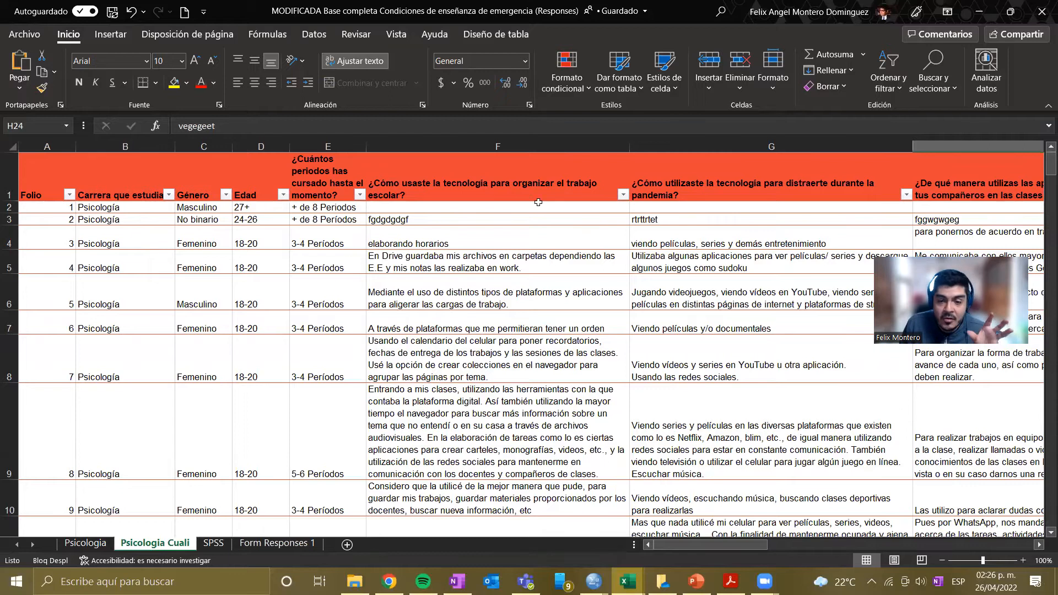
{"action": "left_click", "coordinate": [431, 220]}
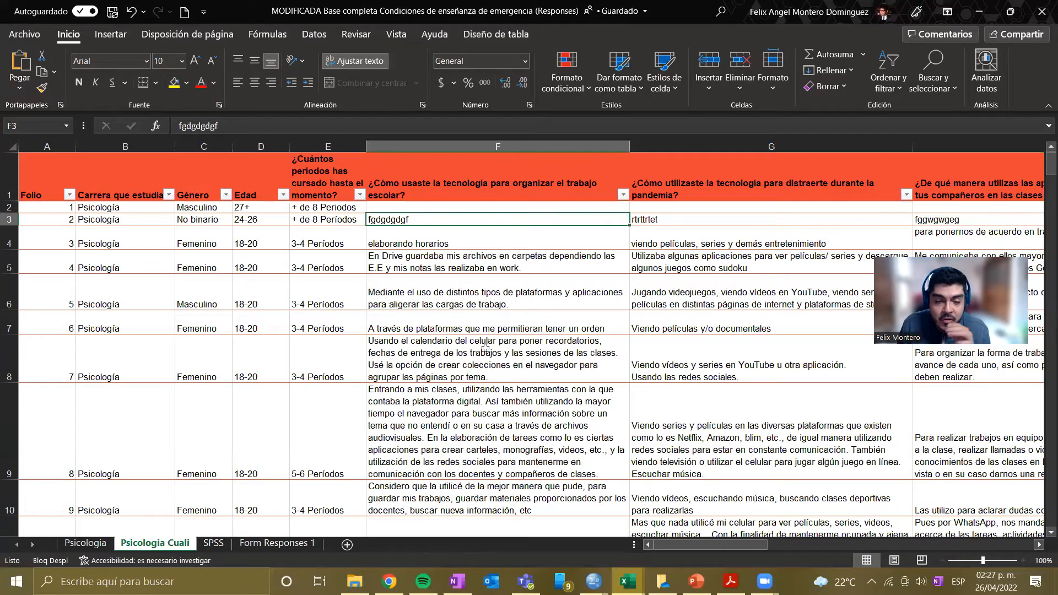
{"action": "scroll", "coordinate": [485, 346], "scroll_direction": "down", "scroll_amount": 2}
{"action": "left_click", "coordinate": [448, 350]}
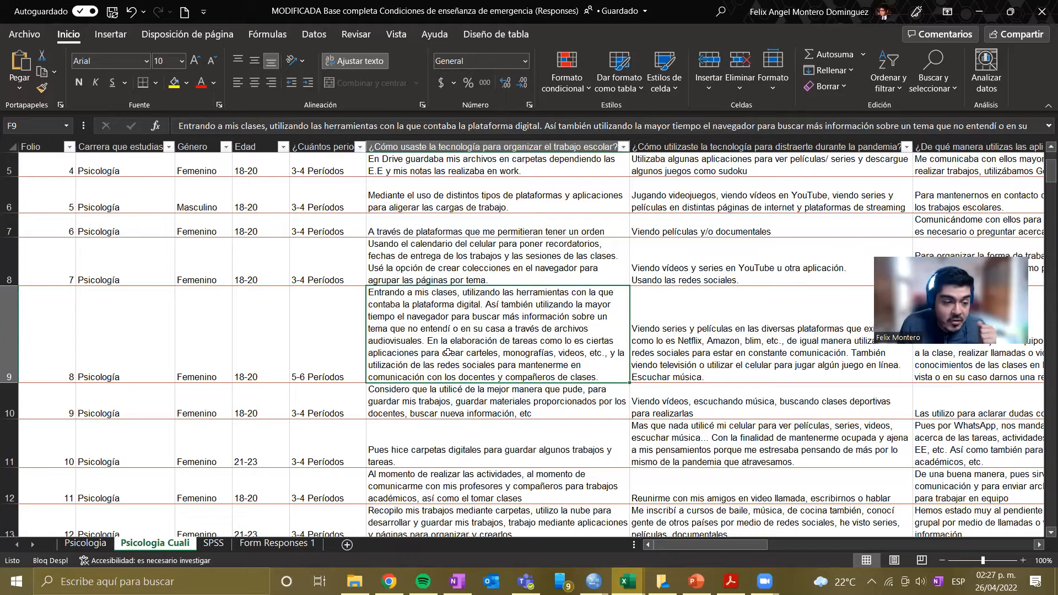
Examine the remaining open-ended question columns on the Psicologia Cuali sheet, across to the device brand and model question and back
{"action": "scroll", "coordinate": [647, 547], "scroll_direction": "right", "scroll_amount": 3}
{"action": "scroll", "coordinate": [647, 547], "scroll_direction": "right", "scroll_amount": 6}
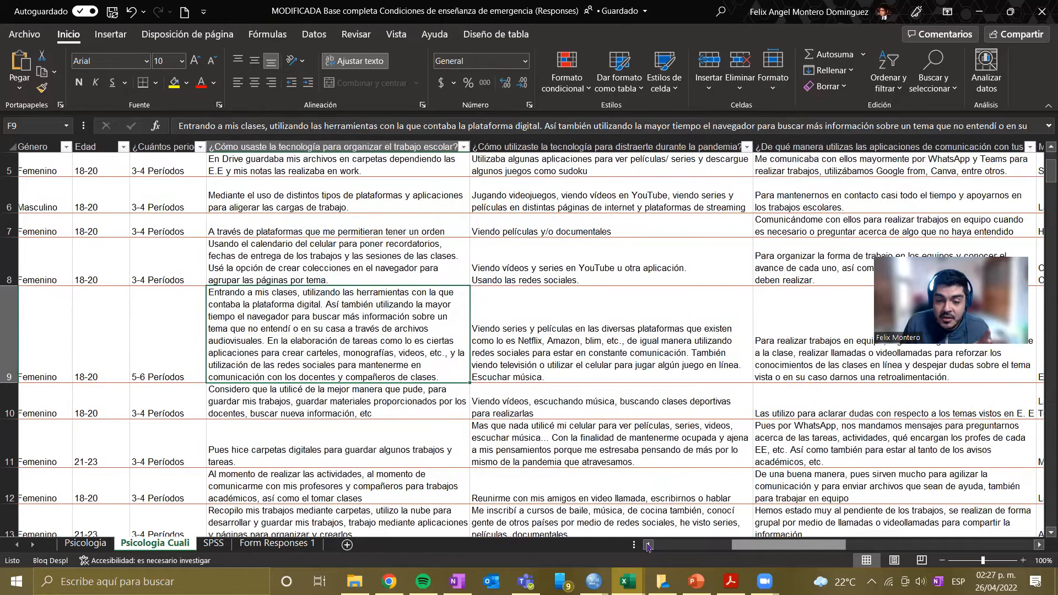
{"action": "scroll", "coordinate": [648, 546], "scroll_direction": "right", "scroll_amount": 5}
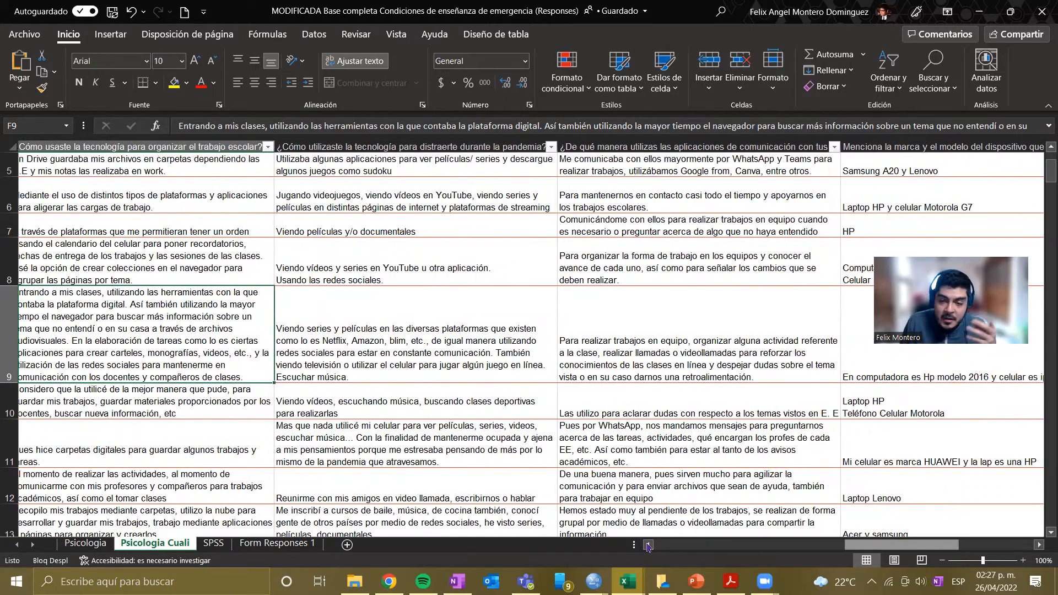
{"action": "scroll", "coordinate": [648, 546], "scroll_direction": "right", "scroll_amount": 3}
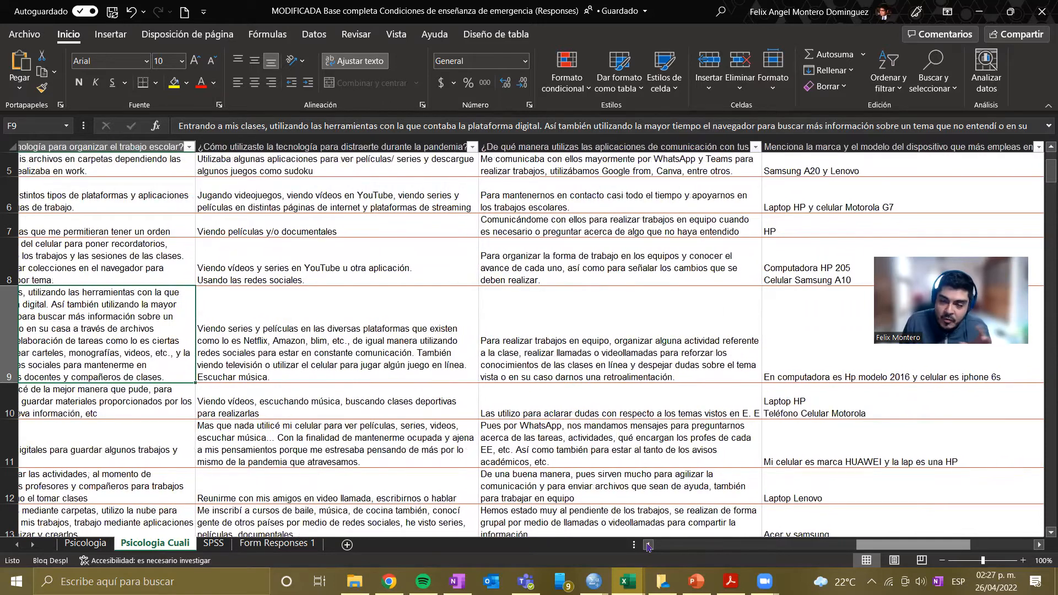
{"action": "scroll", "coordinate": [649, 547], "scroll_direction": "left", "scroll_amount": 4}
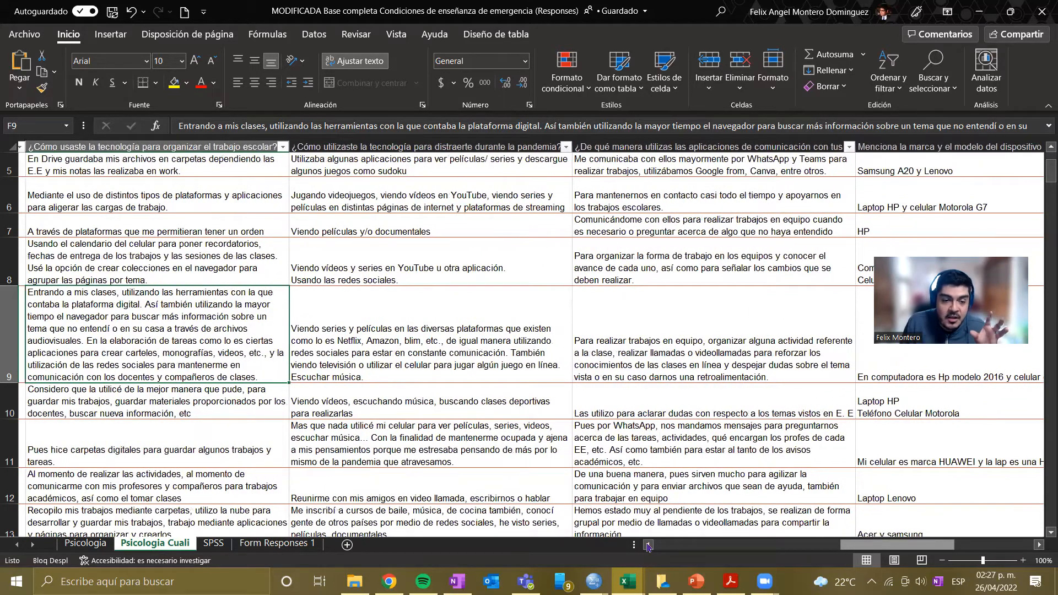
{"action": "scroll", "coordinate": [649, 547], "scroll_direction": "left", "scroll_amount": 5}
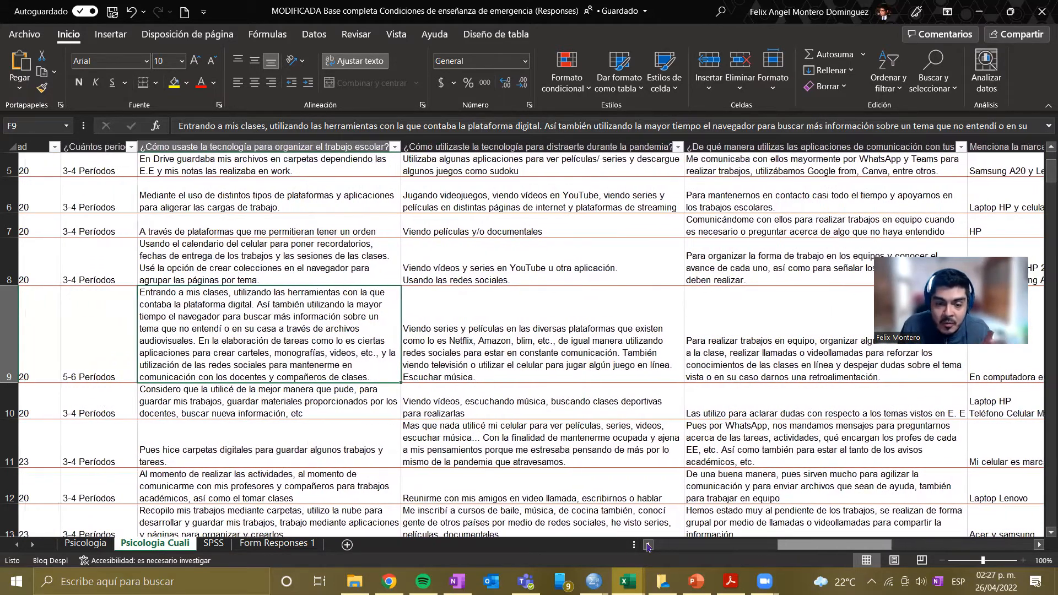
{"action": "scroll", "coordinate": [648, 547], "scroll_direction": "left", "scroll_amount": 2}
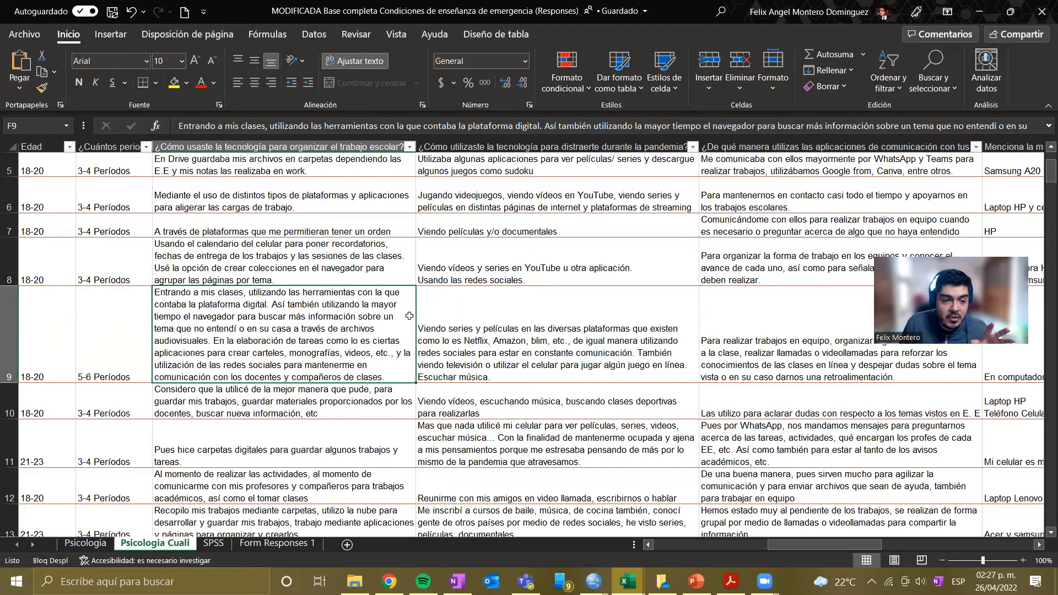
{"action": "scroll", "coordinate": [321, 348], "scroll_direction": "up", "scroll_amount": 2}
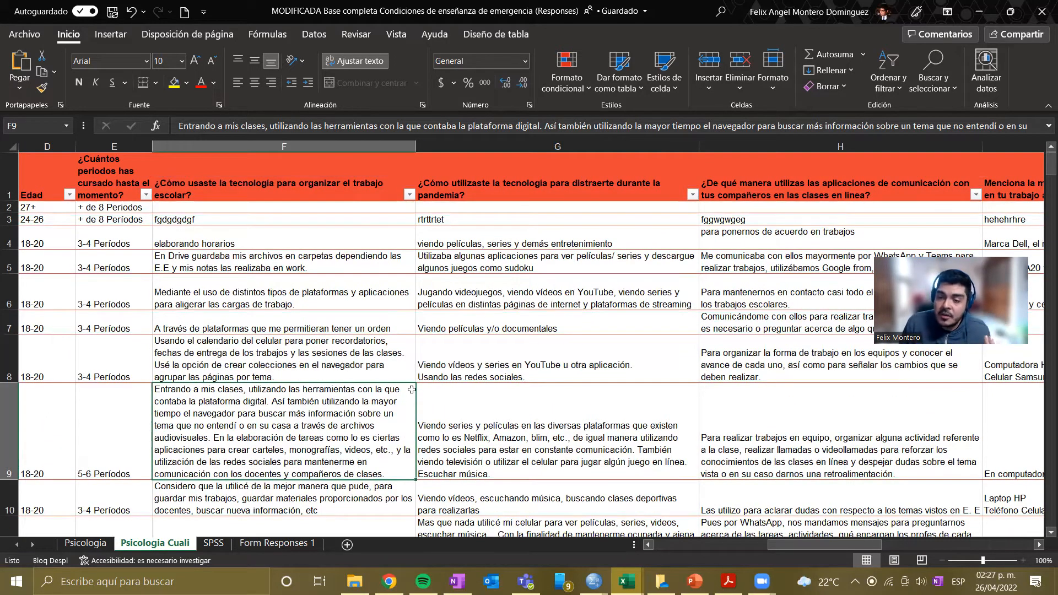
{"action": "scroll", "coordinate": [405, 407], "scroll_direction": "down", "scroll_amount": 3}
{"action": "scroll", "coordinate": [331, 397], "scroll_direction": "up", "scroll_amount": 2}
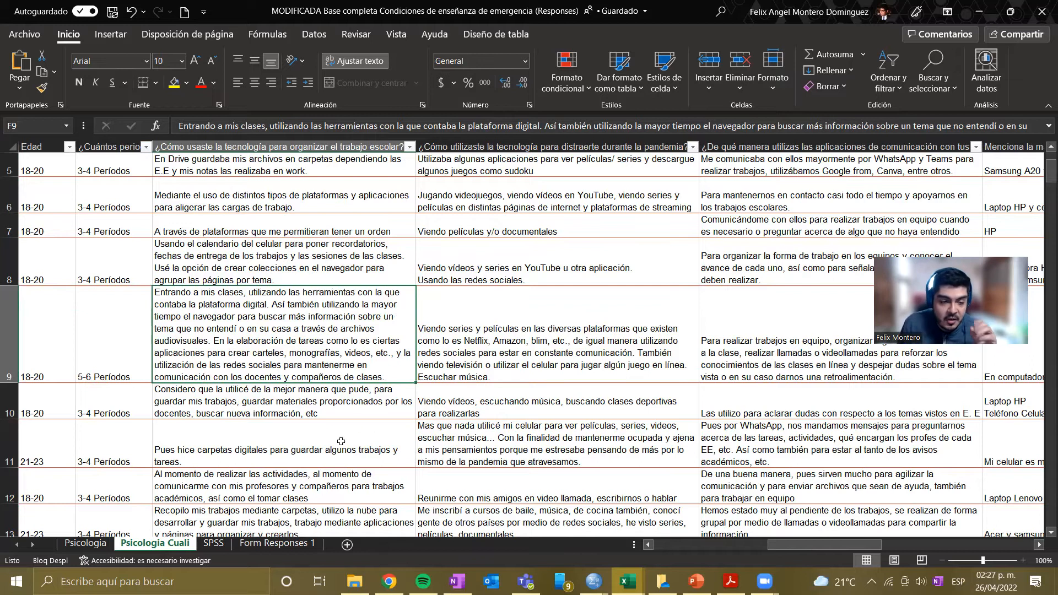
Return to the Psicologia sheet and view the Pregunta, Variable and Conteo table and the Datos Censales charts beside it
{"action": "left_click", "coordinate": [86, 544]}
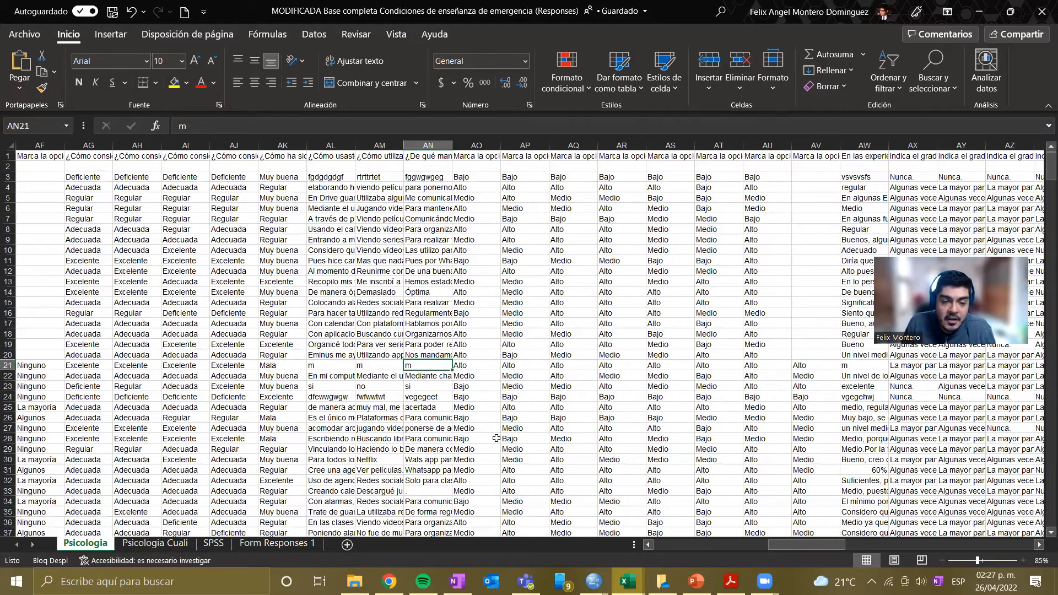
{"action": "mouse_move", "coordinate": [795, 545]}
{"action": "left_mouse_down"}
{"action": "mouse_move", "coordinate": [862, 546]}
{"action": "mouse_move", "coordinate": [808, 548]}
{"action": "left_mouse_up"}
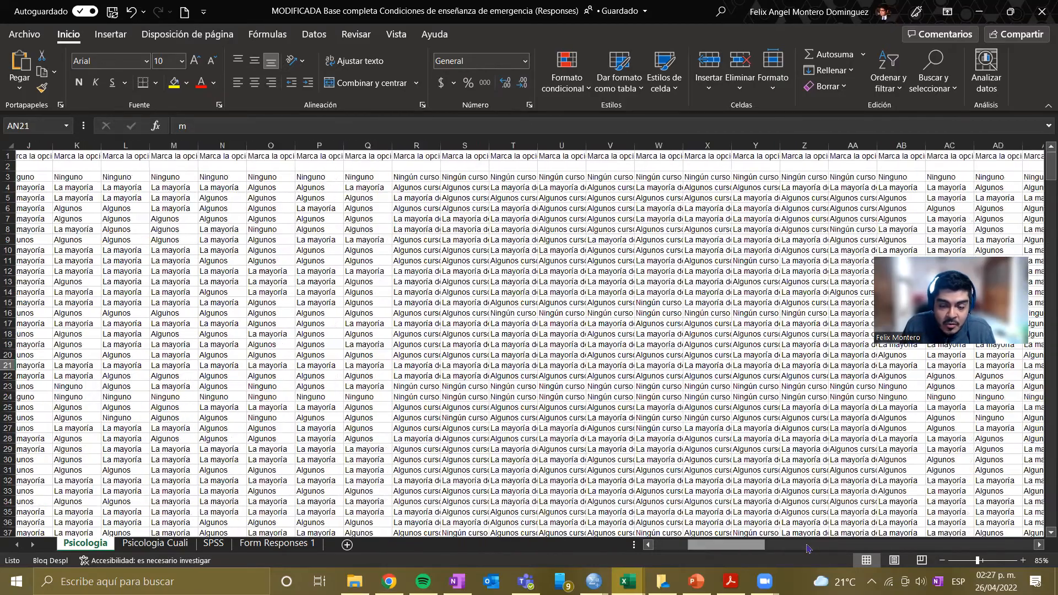
{"action": "left_click", "coordinate": [808, 548]}
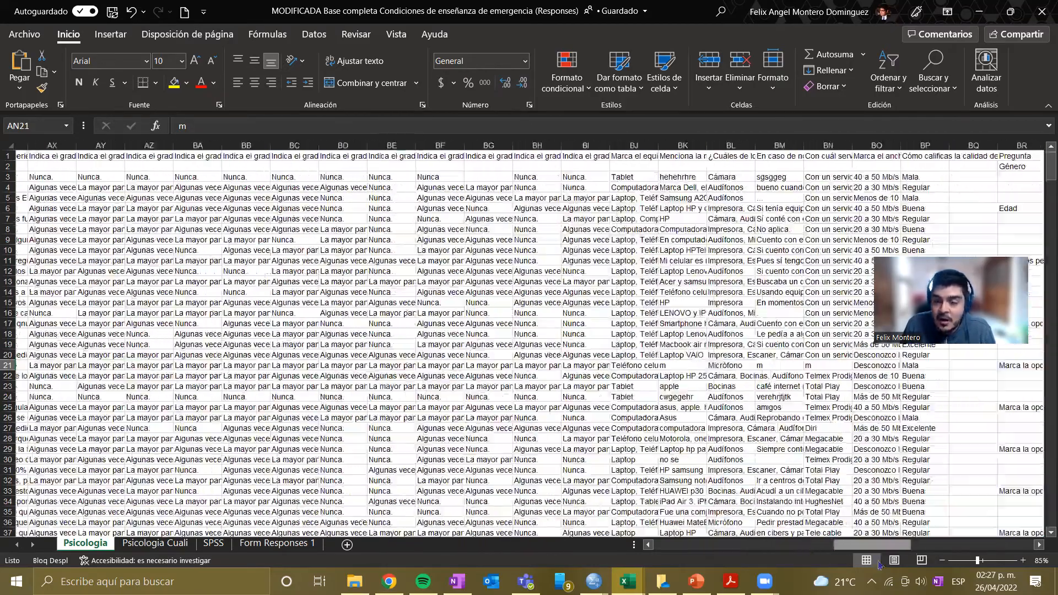
{"action": "scroll", "coordinate": [881, 563], "scroll_direction": "right", "scroll_amount": 6}
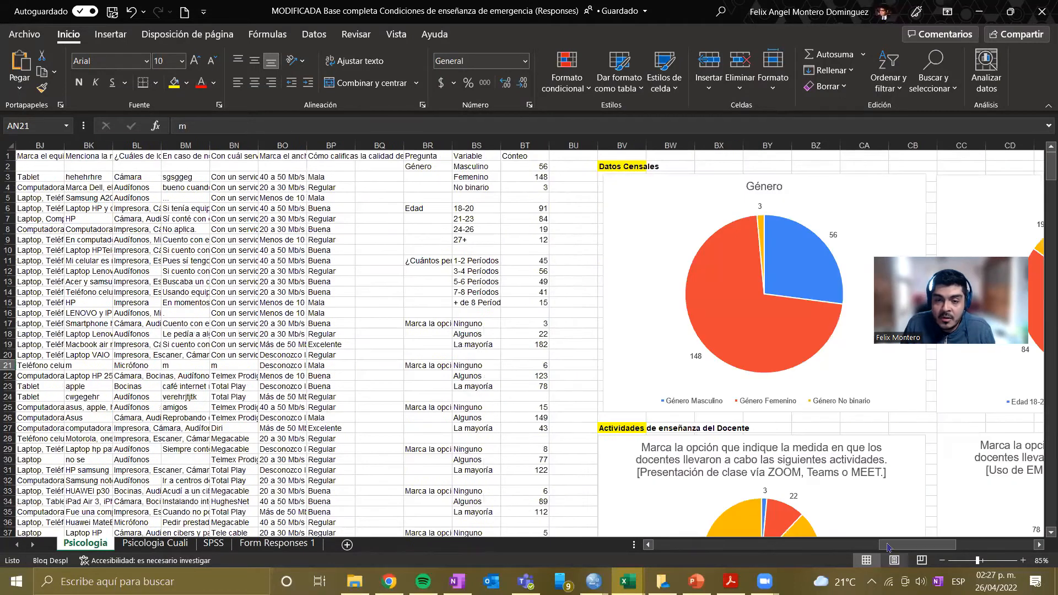
Preview the Circular and Barras agrupadas recommended types for the Género chart, and leave its chart type unchanged
{"action": "left_click", "coordinate": [662, 276]}
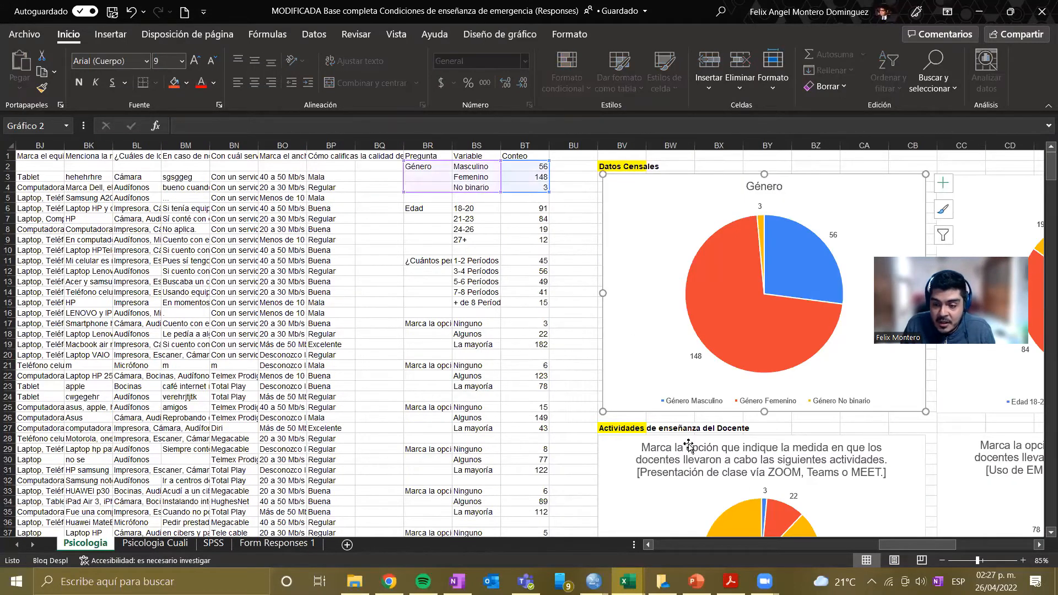
{"action": "scroll", "coordinate": [892, 539], "scroll_direction": "right", "scroll_amount": 4}
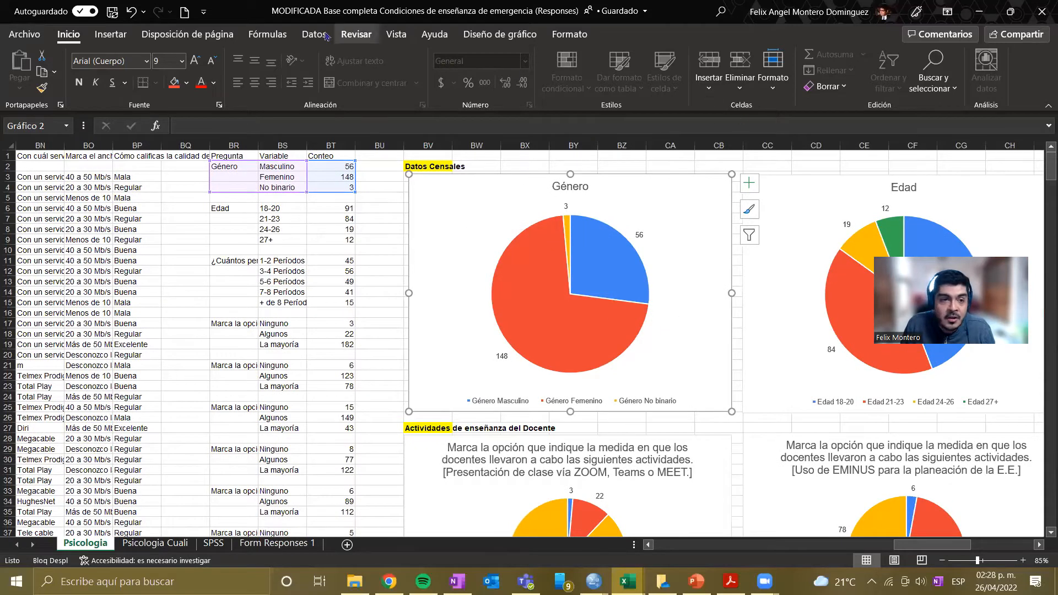
{"action": "left_click", "coordinate": [110, 34]}
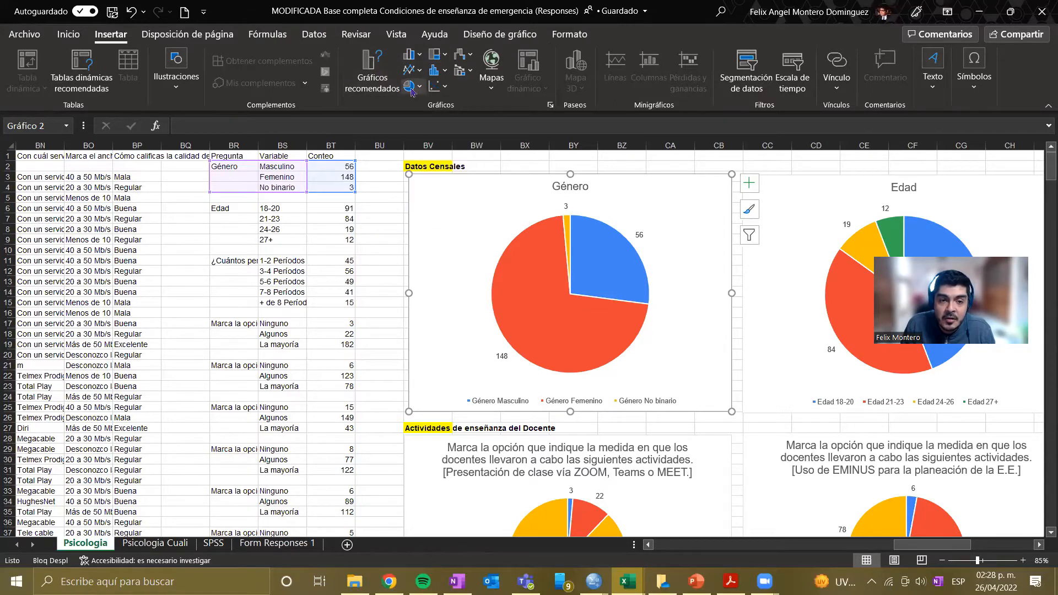
{"action": "left_click", "coordinate": [373, 72]}
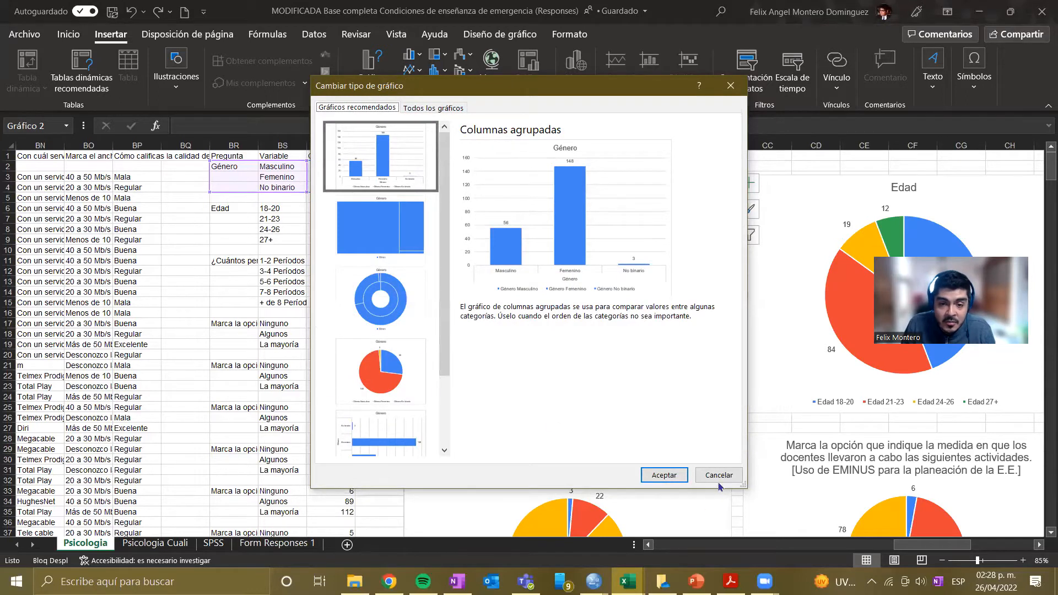
{"action": "left_click", "coordinate": [369, 375]}
{"action": "scroll", "coordinate": [368, 357], "scroll_direction": "down", "scroll_amount": 1}
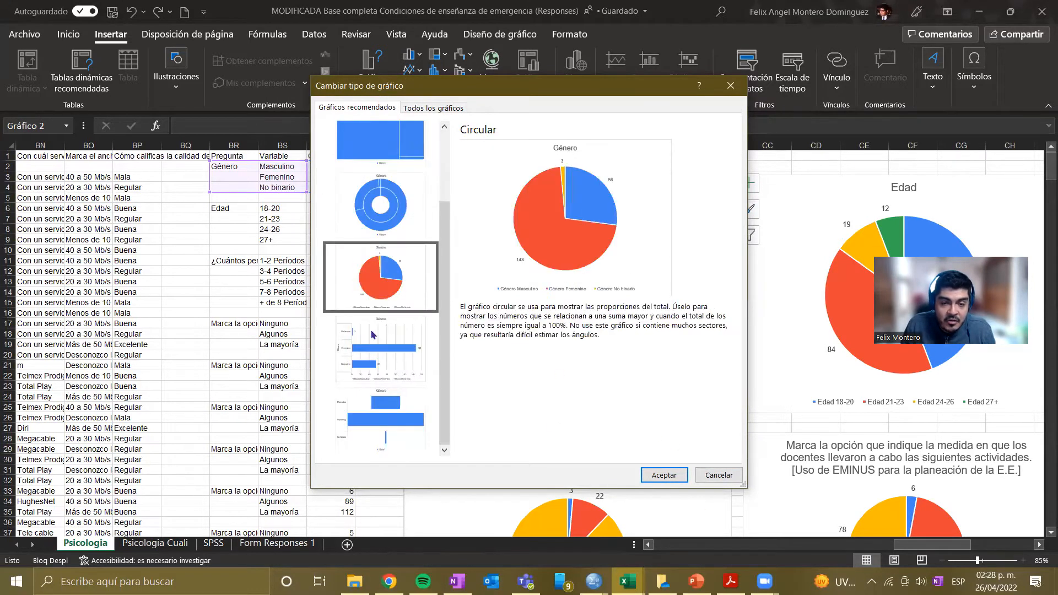
{"action": "left_click", "coordinate": [372, 352]}
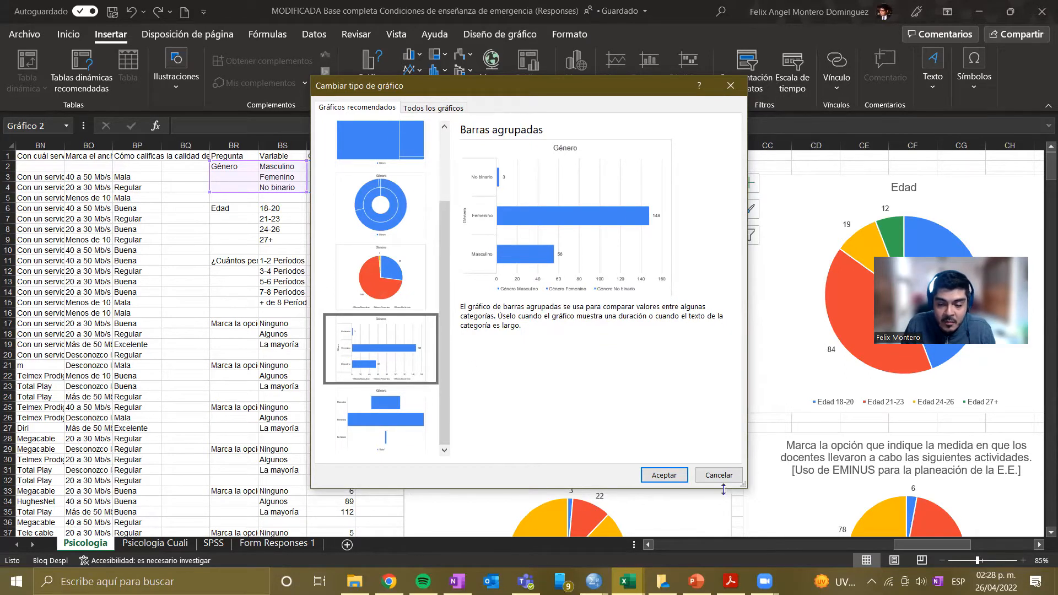
{"action": "left_click", "coordinate": [718, 475]}
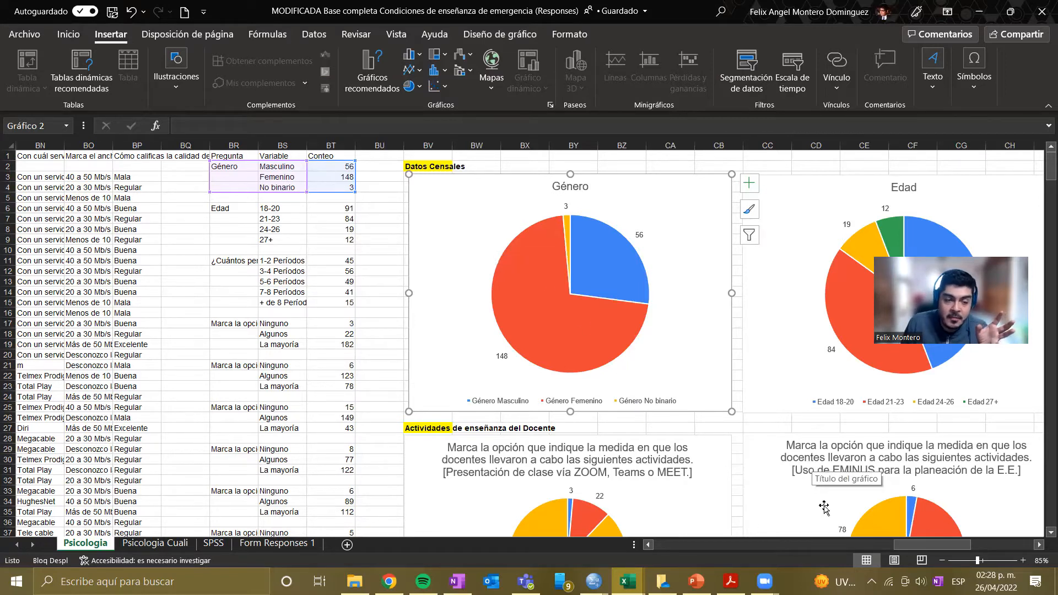
Examine the Psicologia response columns from Folio across to the Pregunta, Variable and Conteo table and its charts
{"action": "left_click_drag", "start_coordinate": [904, 546], "coordinate": [719, 550]}
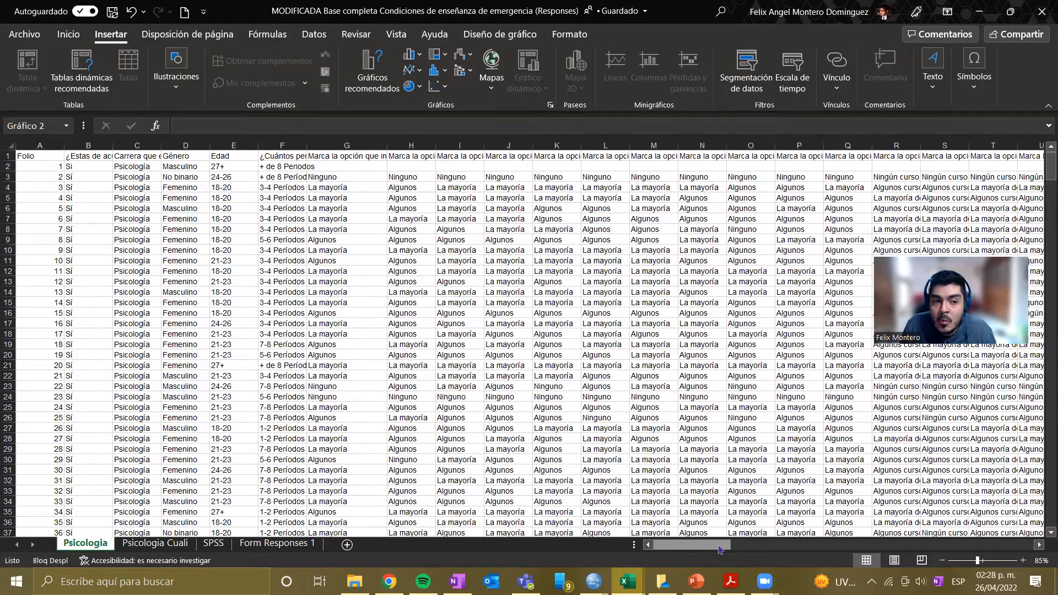
{"action": "scroll", "coordinate": [719, 549], "scroll_direction": "right", "scroll_amount": 5}
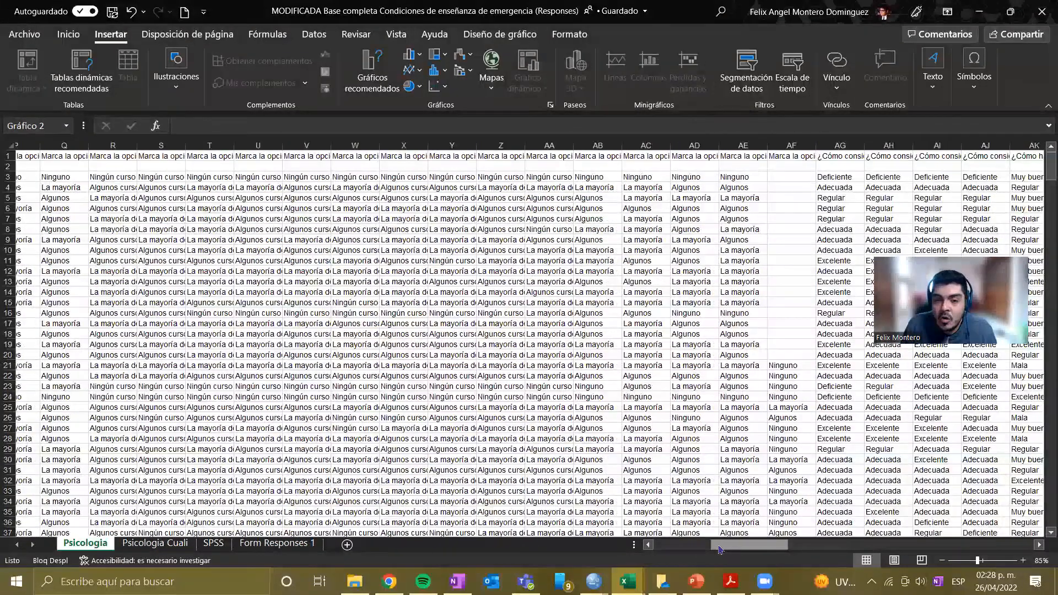
{"action": "scroll", "coordinate": [719, 549], "scroll_direction": "right", "scroll_amount": 5}
{"action": "scroll", "coordinate": [719, 549], "scroll_direction": "right", "scroll_amount": 5}
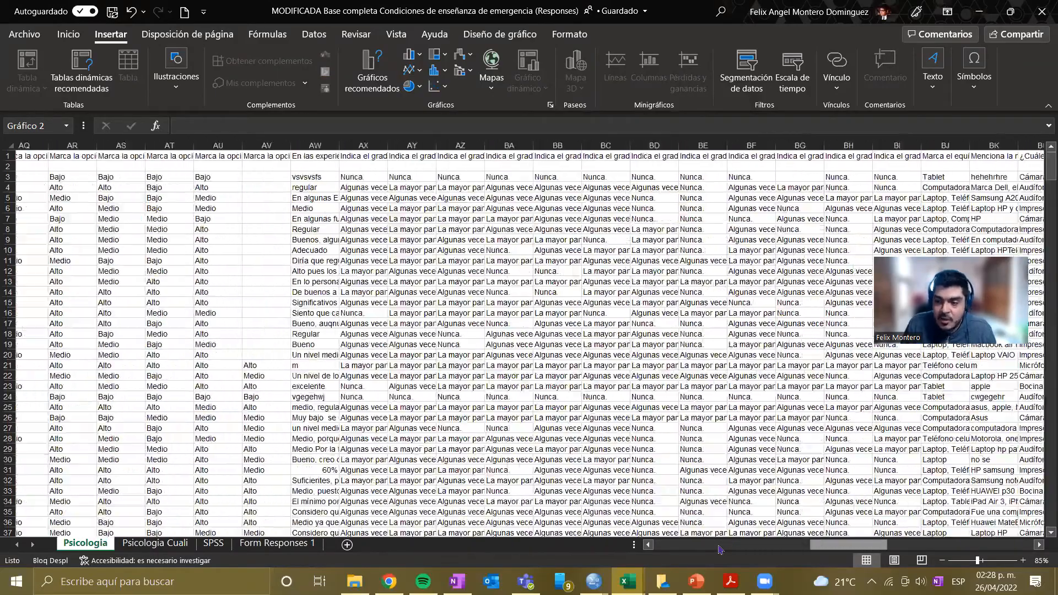
{"action": "scroll", "coordinate": [719, 549], "scroll_direction": "right", "scroll_amount": 5}
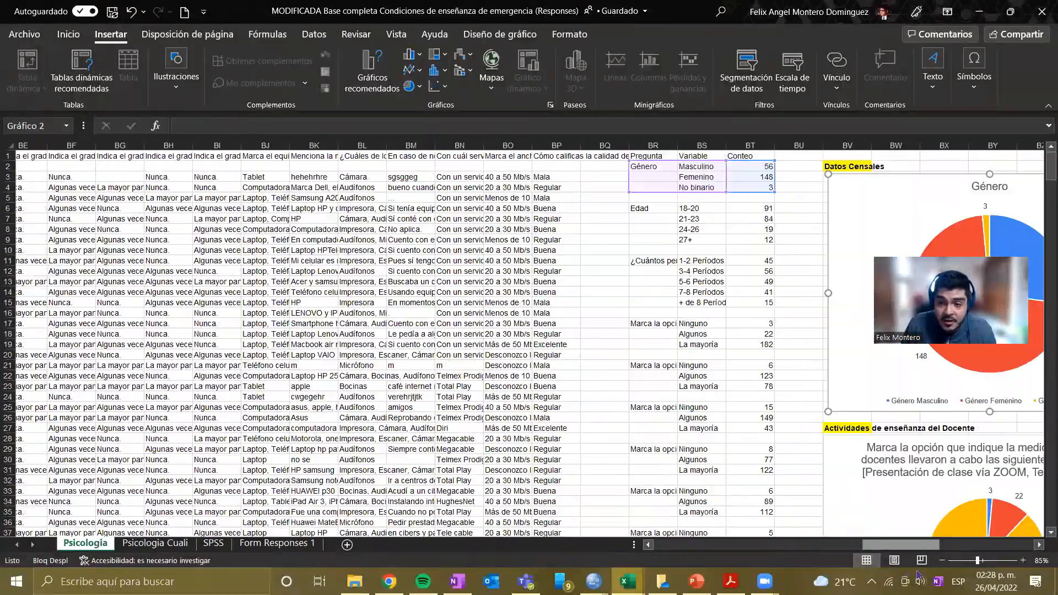
{"action": "scroll", "coordinate": [360, 264], "scroll_direction": "right", "scroll_amount": 3}
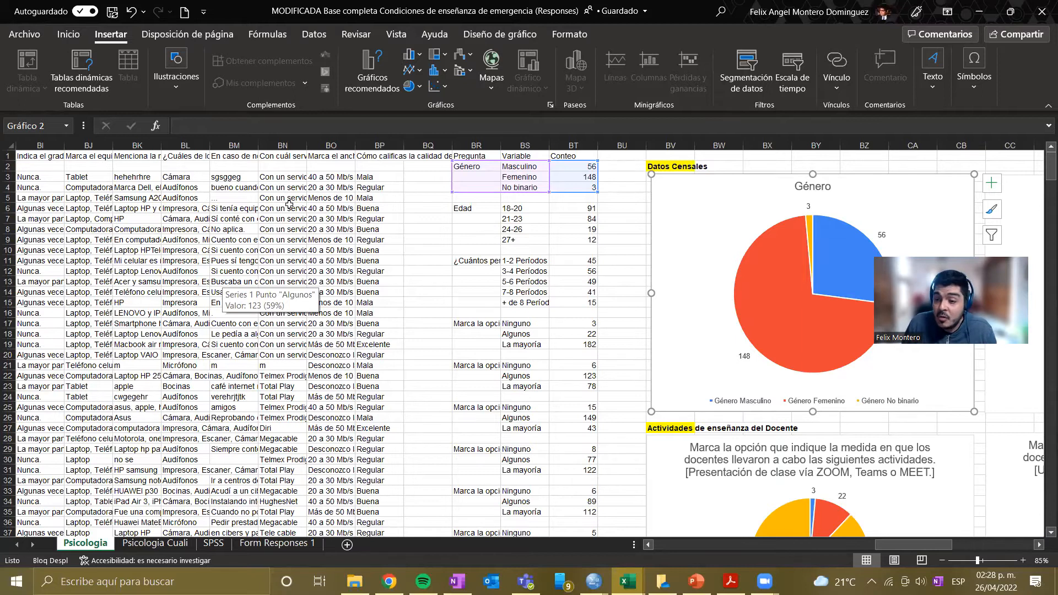
Inspect the CONTAR.SI formula in BT2 and the Género responses in column D that it counts
{"action": "left_click", "coordinate": [574, 165]}
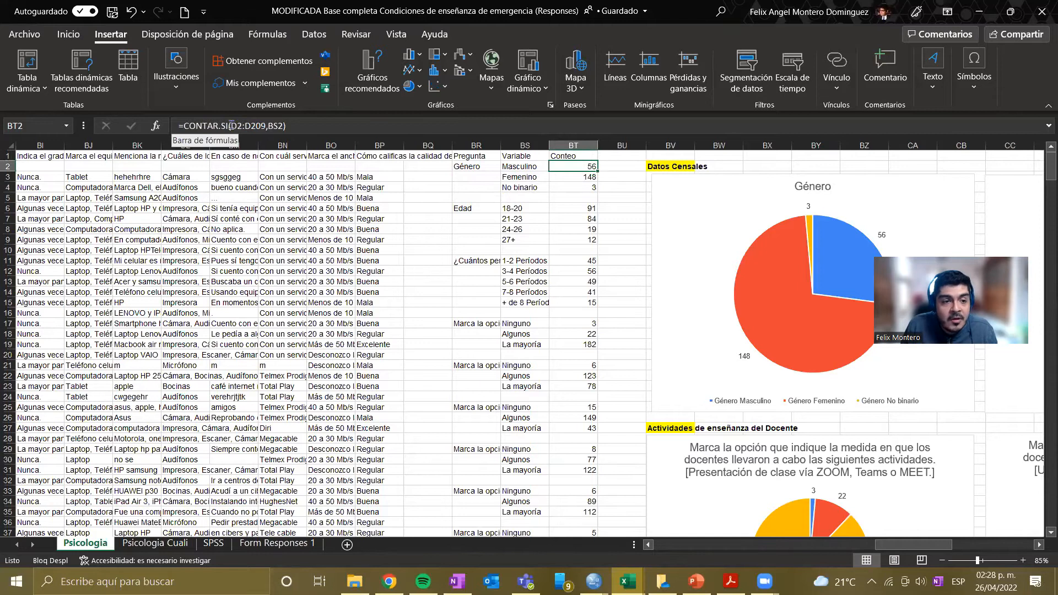
{"action": "left_click", "coordinate": [266, 126]}
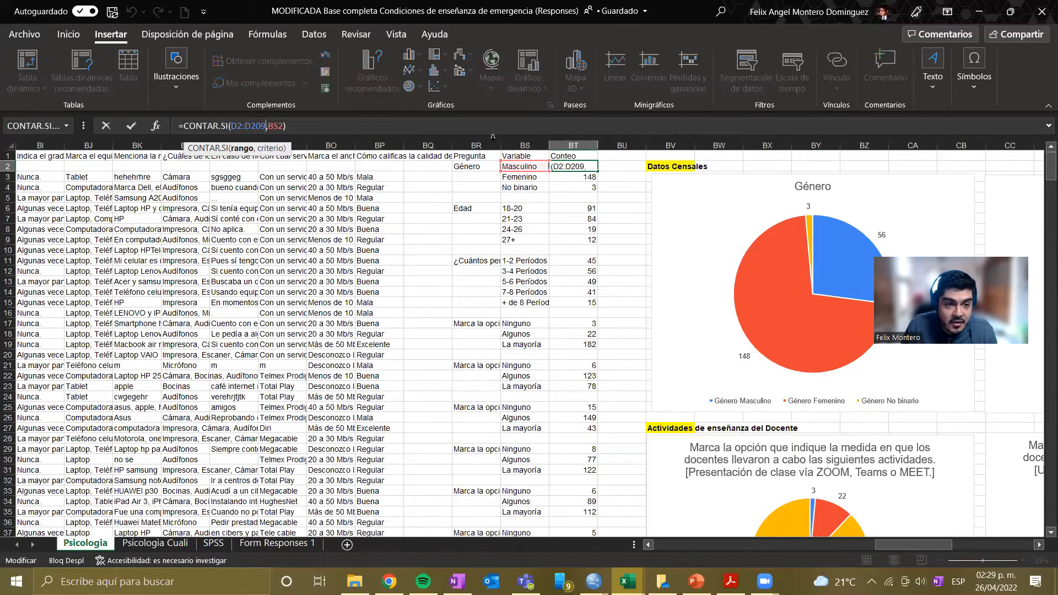
{"action": "left_click_drag", "start_coordinate": [913, 549], "coordinate": [834, 549]}
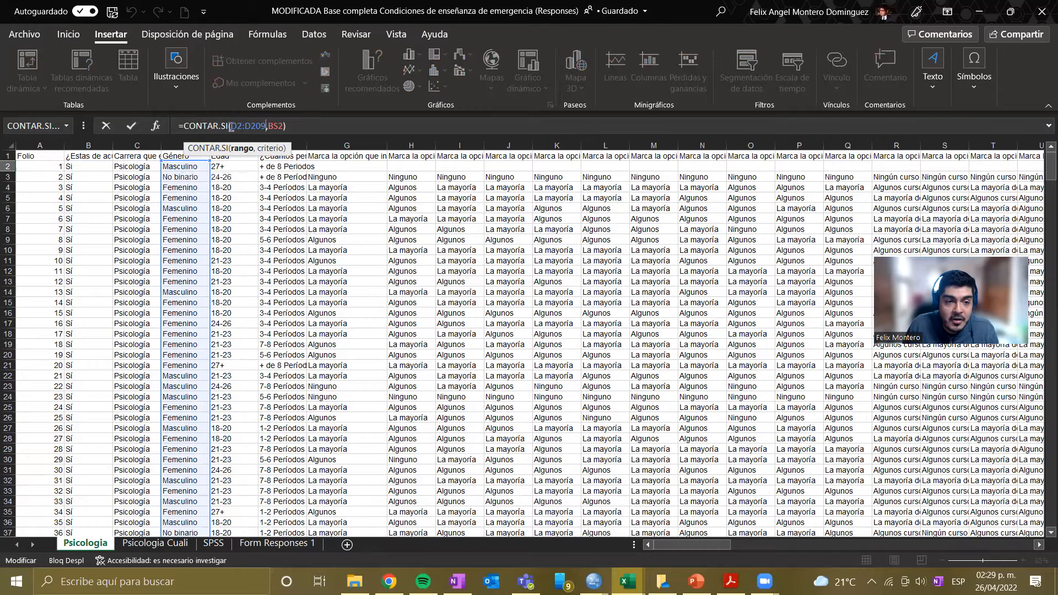
{"action": "key", "text": "Escape"}
{"action": "left_click", "coordinate": [172, 167]}
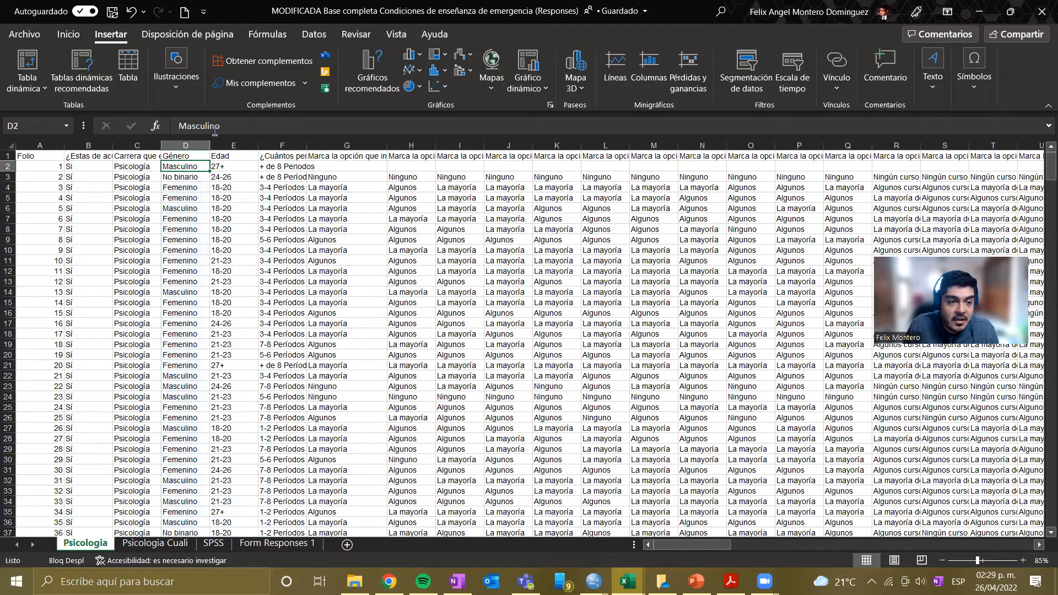
{"action": "double_click", "coordinate": [187, 167]}
Return to the Conteo table and inspect the Femenino count in BT3 and its slice of the Género chart
{"action": "left_click_drag", "start_coordinate": [711, 545], "coordinate": [961, 543]}
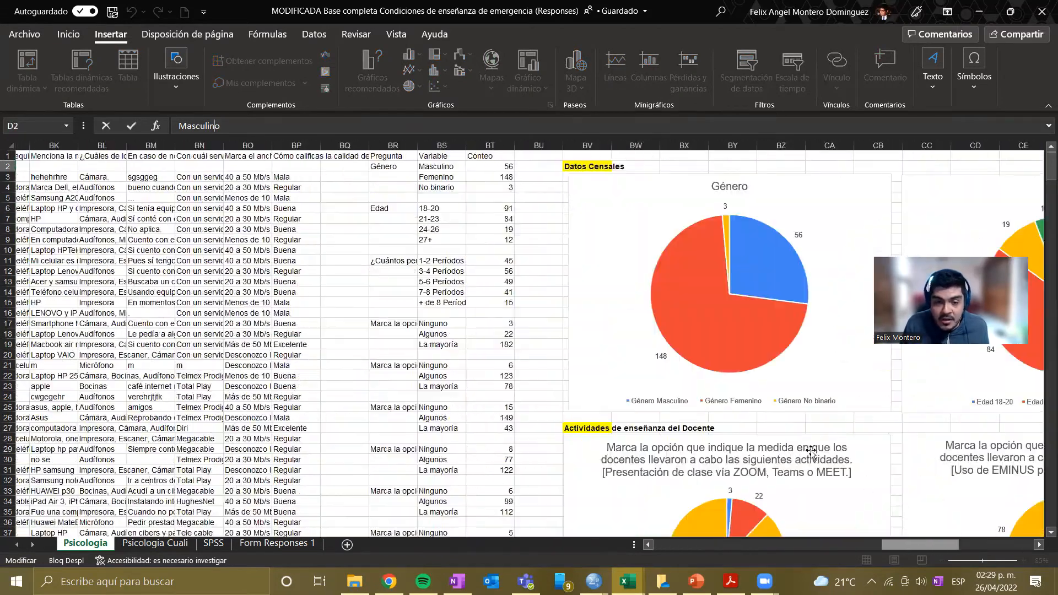
{"action": "left_click", "coordinate": [445, 189]}
{"action": "left_click", "coordinate": [461, 174]}
{"action": "left_click", "coordinate": [667, 238]}
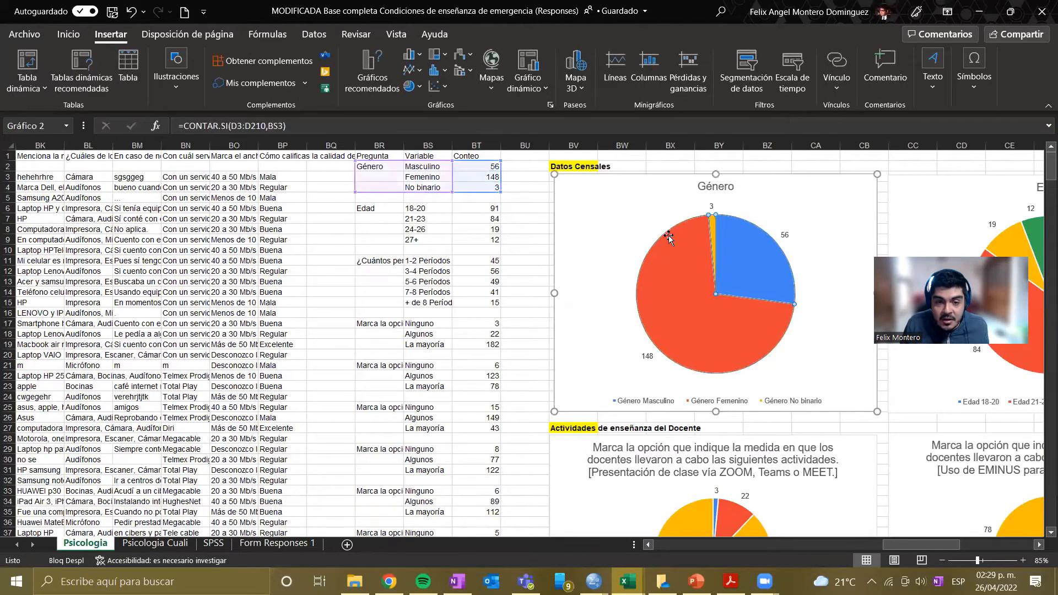
Examine the range and criterion arguments of the Masculino count formula in BT2, keeping the formula as it is
{"action": "left_click", "coordinate": [474, 166]}
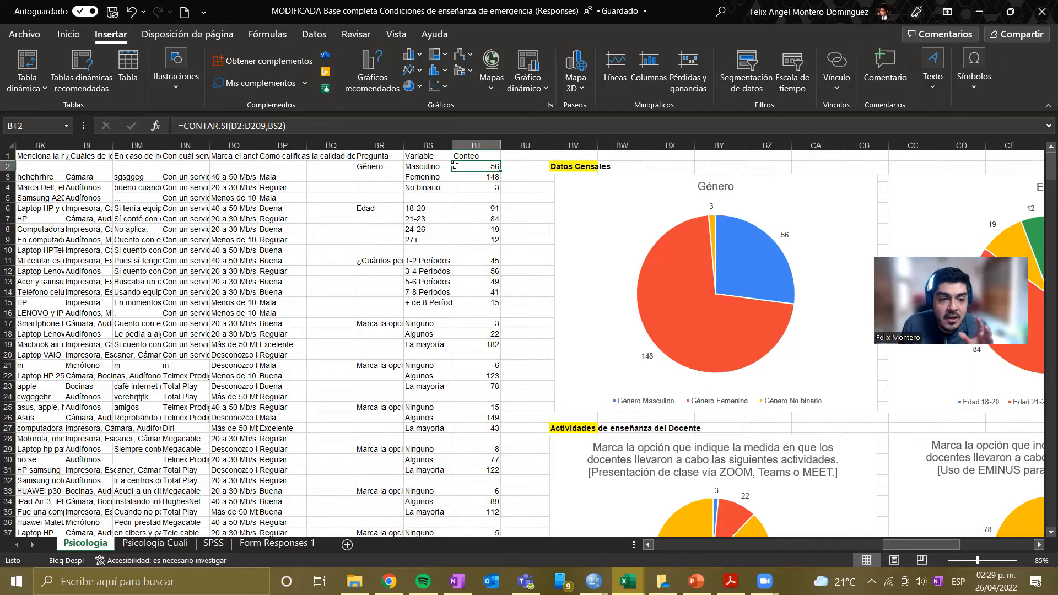
{"action": "left_click", "coordinate": [269, 125]}
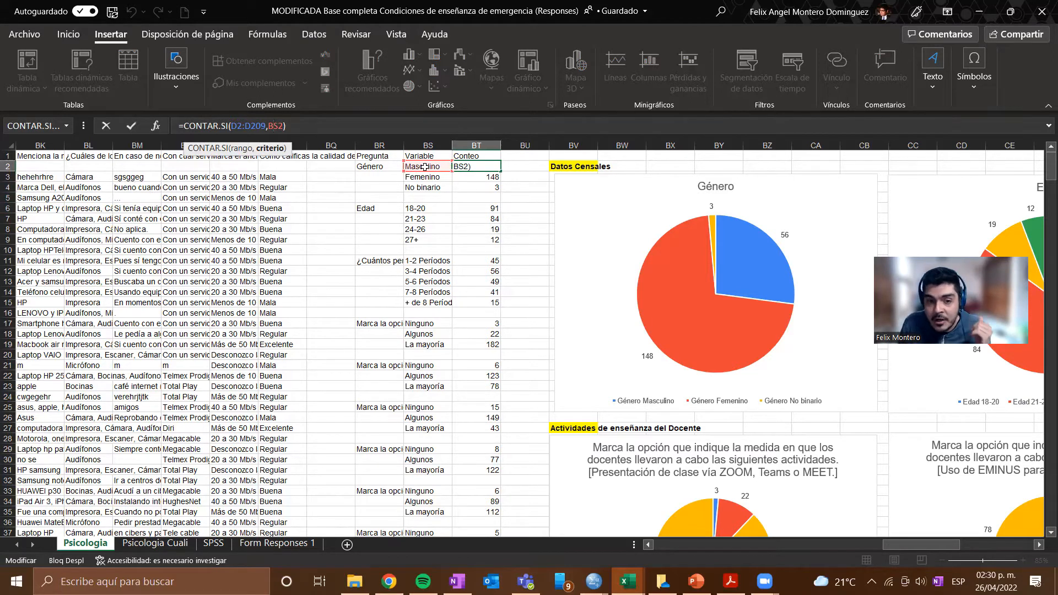
{"action": "left_click", "coordinate": [293, 125]}
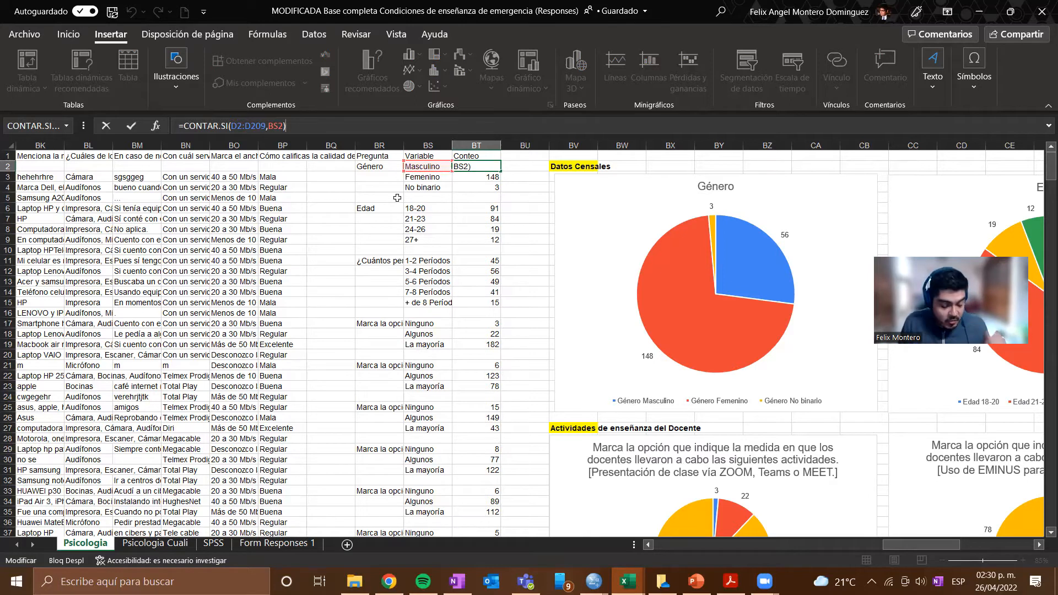
{"action": "key", "text": "ctrl+Return"}
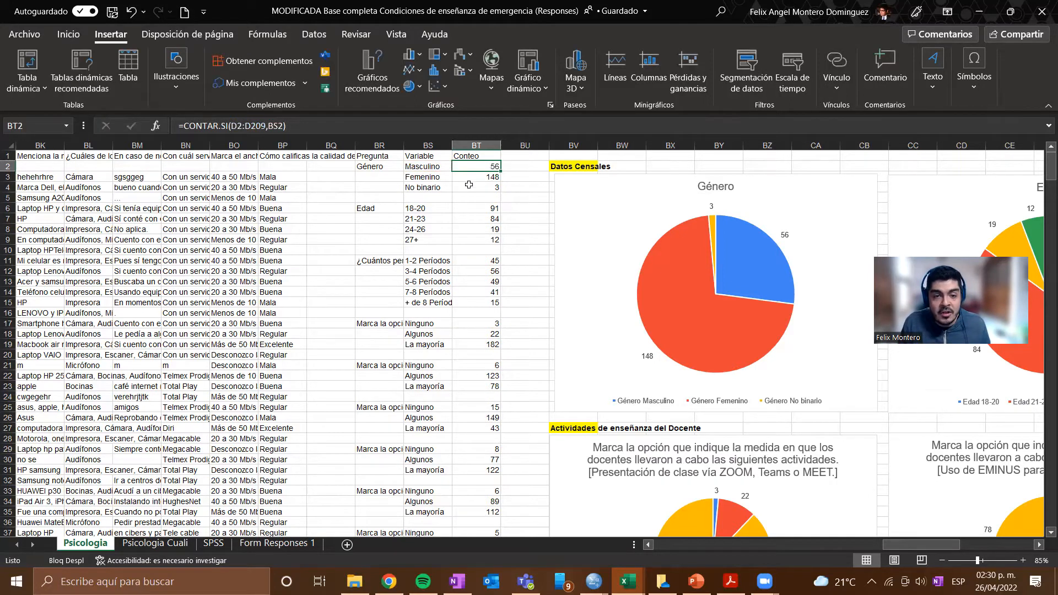
Inspect the Edad question in BR6 and the CONTAR.SI formulas for its age ranges in BT6 to BT9
{"action": "left_click", "coordinate": [411, 219]}
{"action": "left_click", "coordinate": [379, 205]}
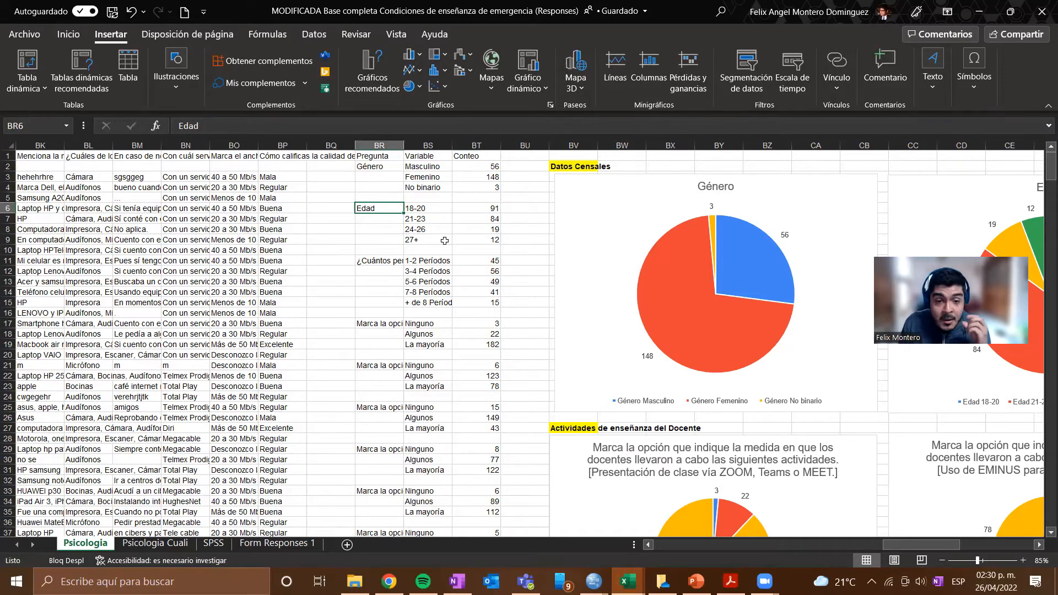
{"action": "left_click", "coordinate": [478, 207]}
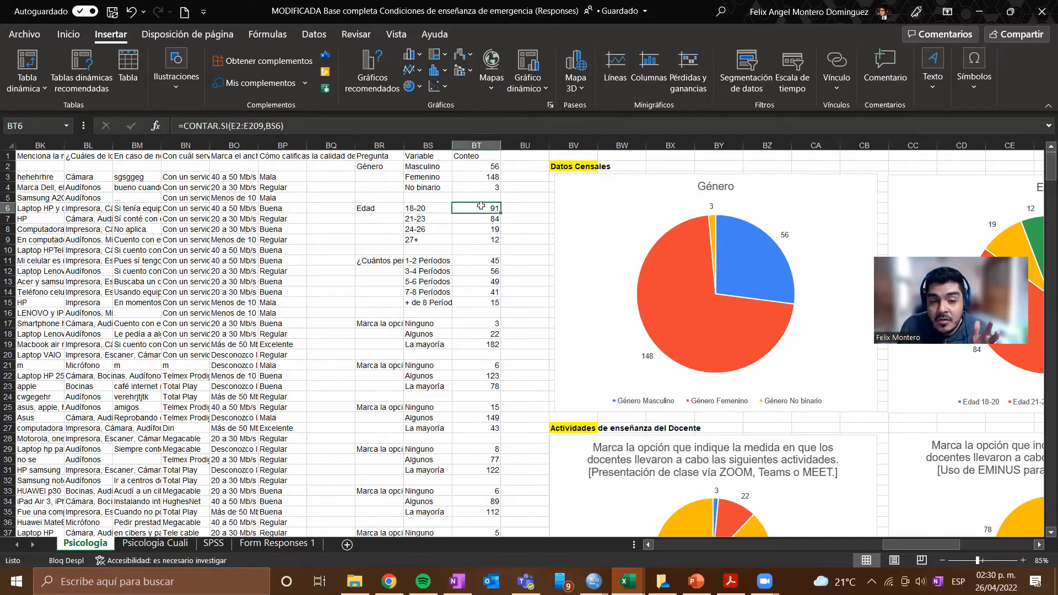
{"action": "left_click", "coordinate": [471, 218]}
{"action": "left_click", "coordinate": [470, 230]}
{"action": "left_click", "coordinate": [466, 240]}
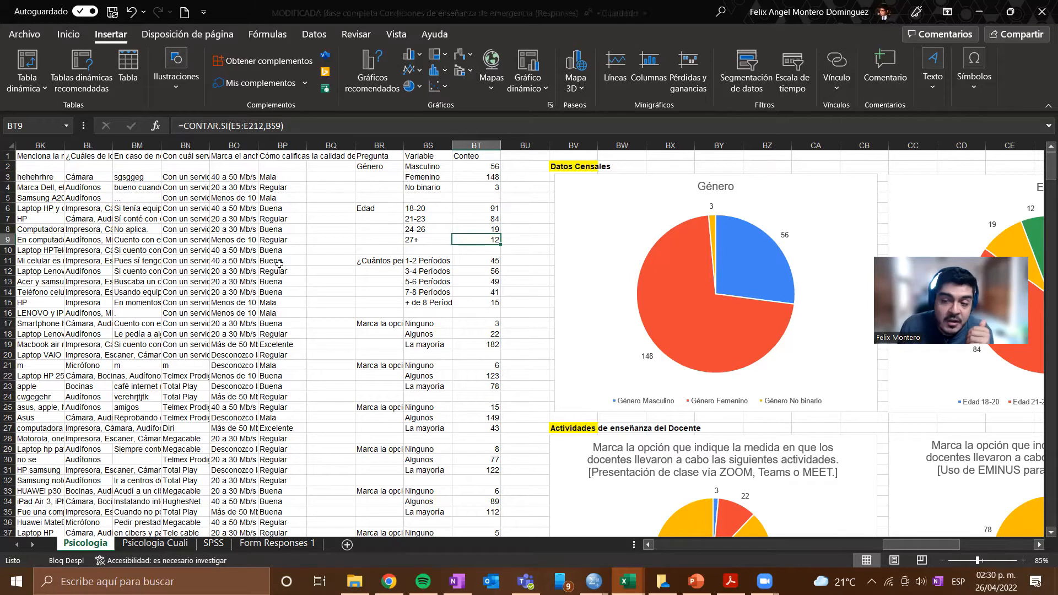
{"action": "left_click", "coordinate": [474, 208]}
{"action": "left_click", "coordinate": [473, 222]}
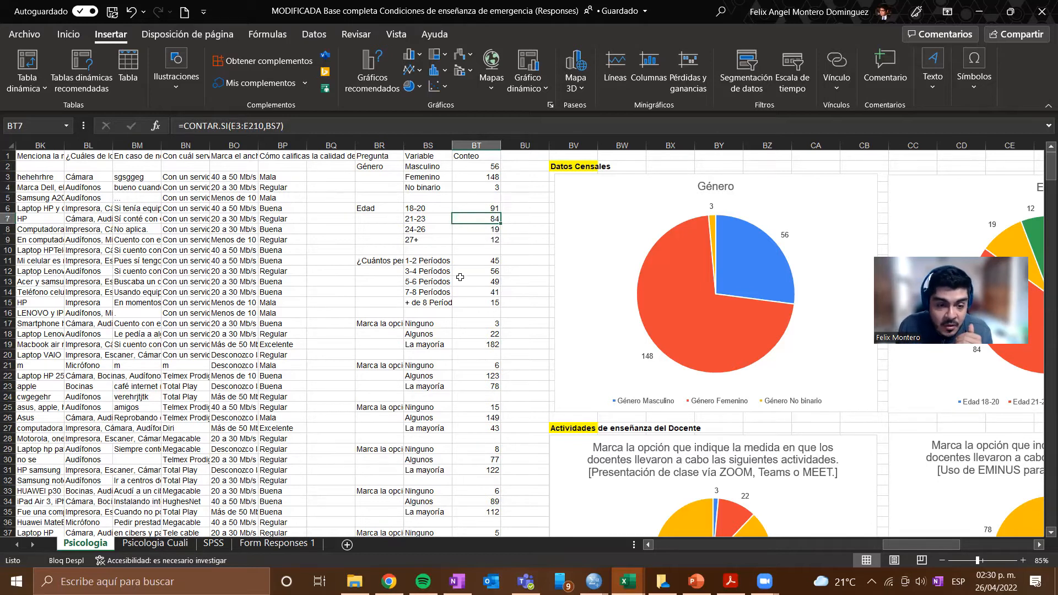
Inspect the question on periods studied in BR11 with its 1-2 Períodos count, and the source data of the Género chart
{"action": "left_click", "coordinate": [409, 250]}
{"action": "left_click", "coordinate": [371, 263]}
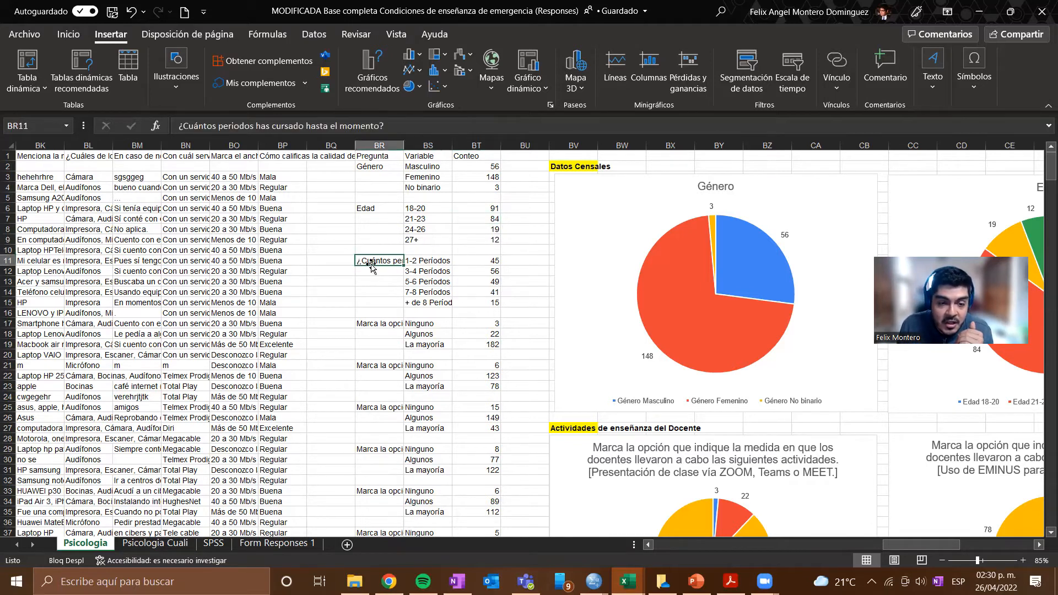
{"action": "left_click", "coordinate": [422, 260]}
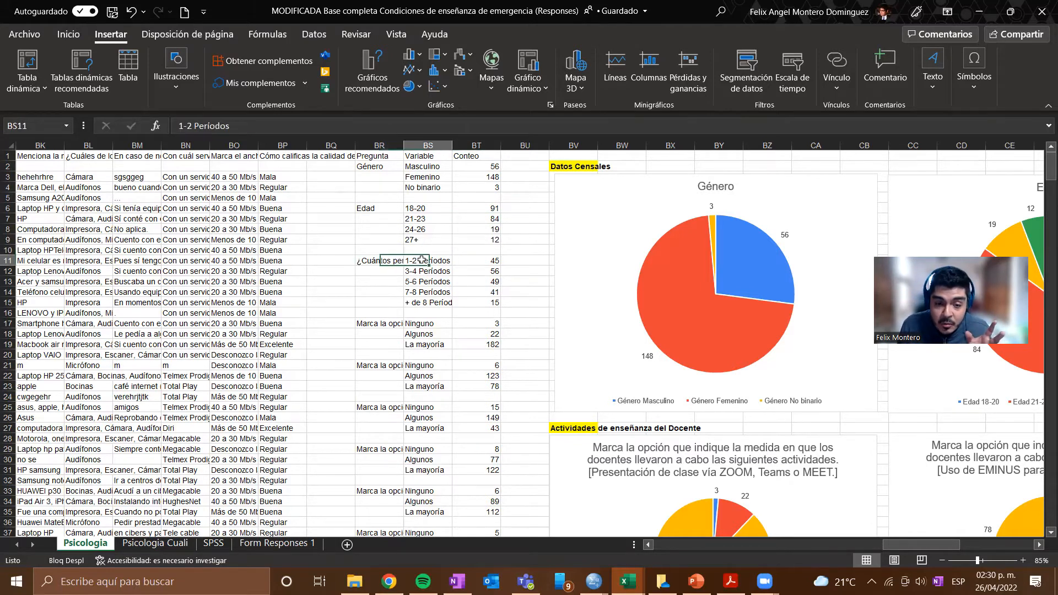
{"action": "left_click", "coordinate": [468, 260]}
{"action": "left_click", "coordinate": [585, 243]}
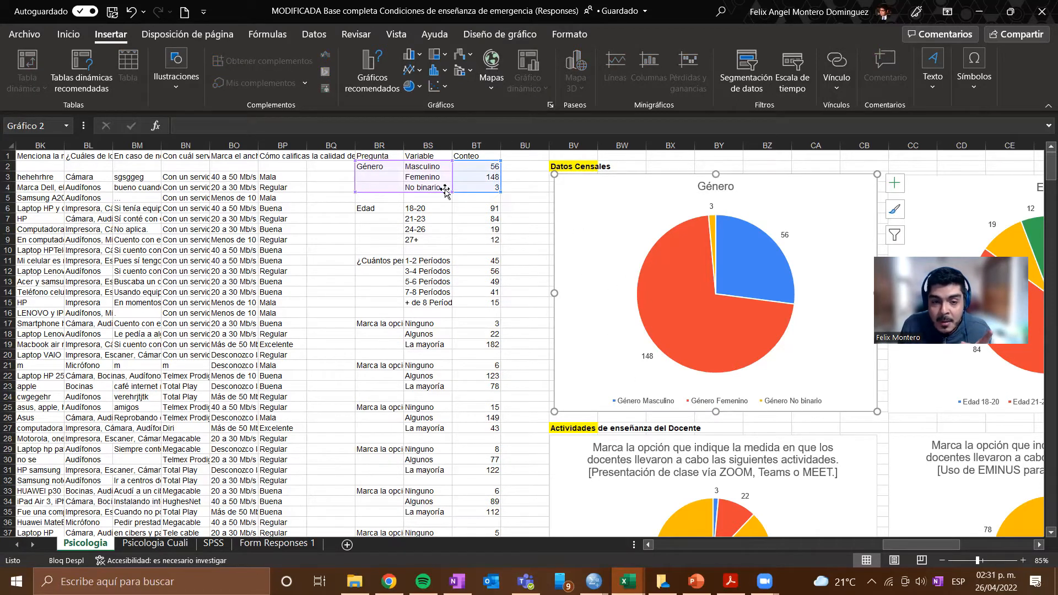
{"action": "left_click", "coordinate": [526, 228]}
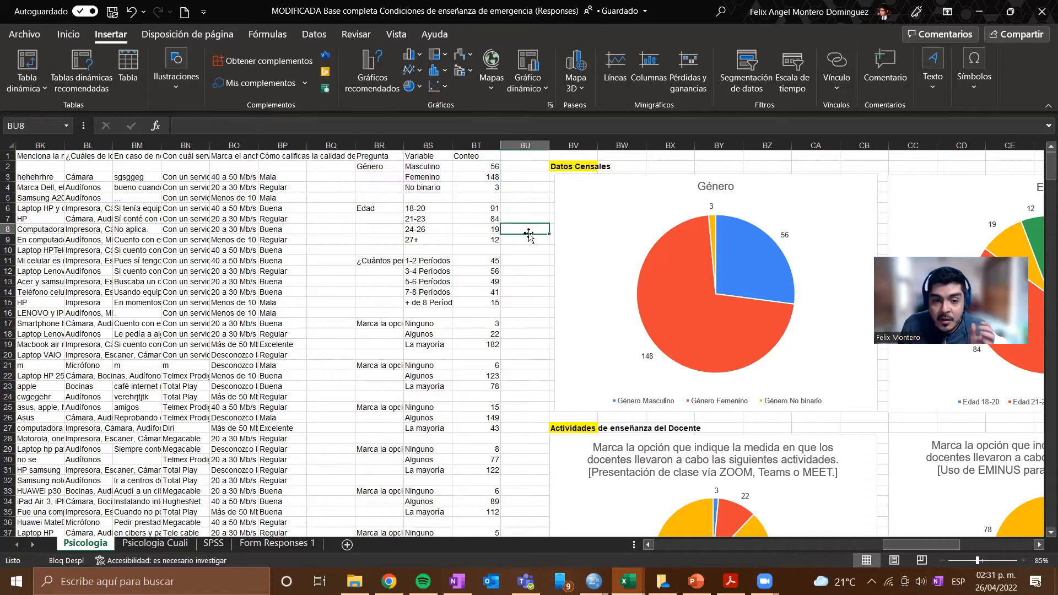
Insert a recommended pie chart (Circular) of the age ranges and counts in BS6:BT9, after comparing it with the Columnas agrupadas preview
{"action": "left_click", "coordinate": [404, 207]}
{"action": "left_click_drag", "start_coordinate": [404, 207], "coordinate": [493, 241]}
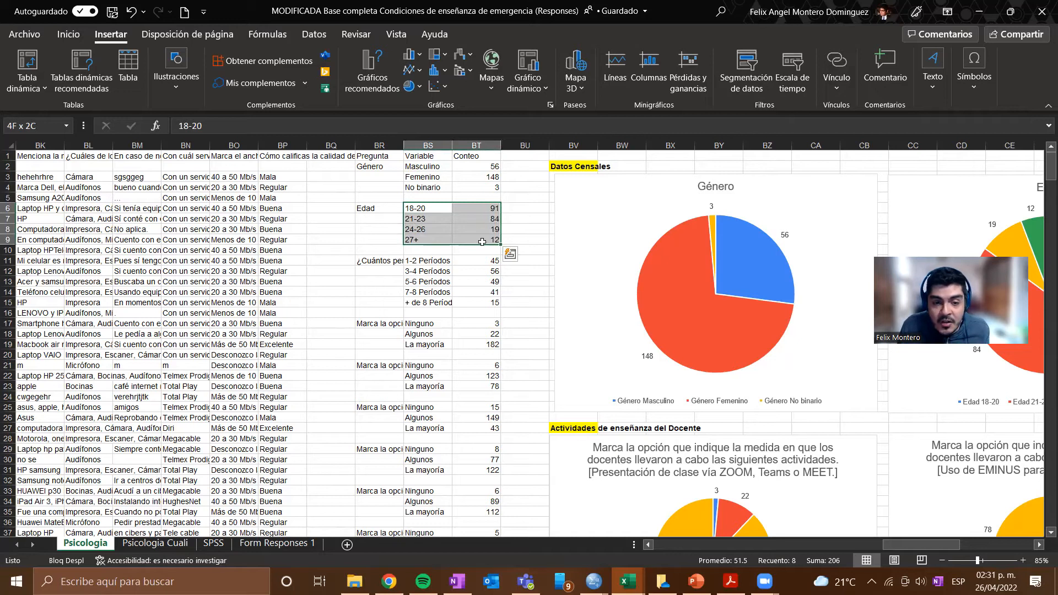
{"action": "left_click", "coordinate": [473, 206]}
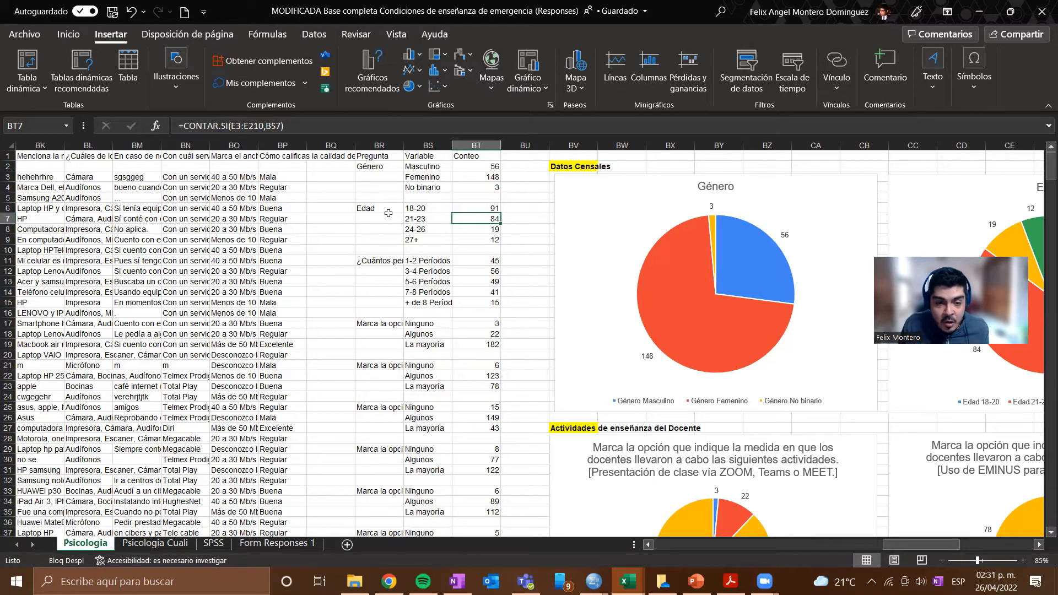
{"action": "left_click", "coordinate": [417, 207]}
{"action": "left_click_drag", "start_coordinate": [417, 207], "coordinate": [485, 243]}
{"action": "left_click", "coordinate": [368, 77]}
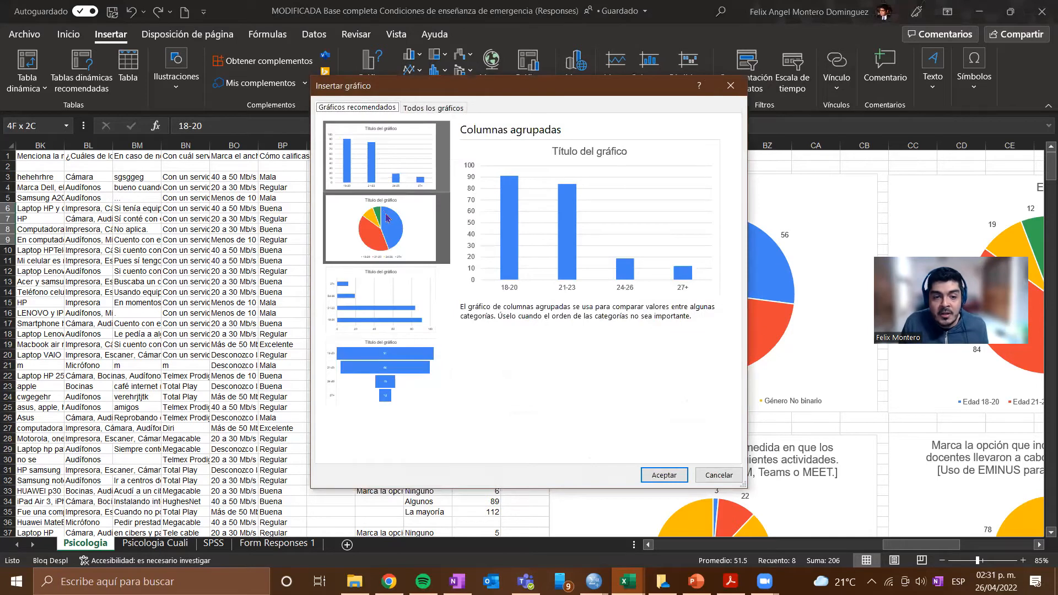
{"action": "left_click", "coordinate": [386, 223]}
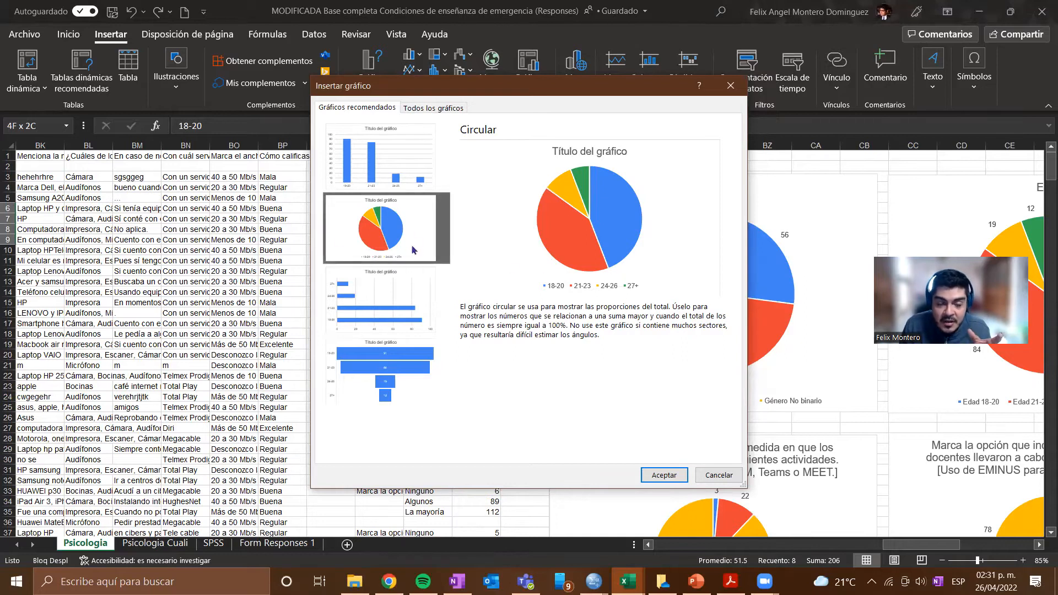
{"action": "left_click", "coordinate": [380, 184]}
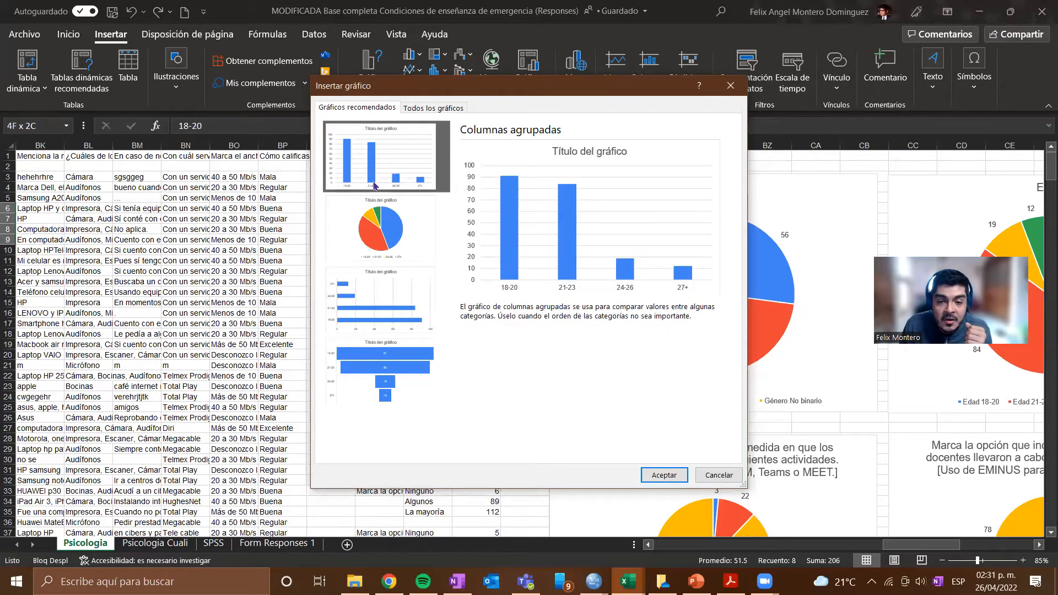
{"action": "left_click", "coordinate": [379, 255]}
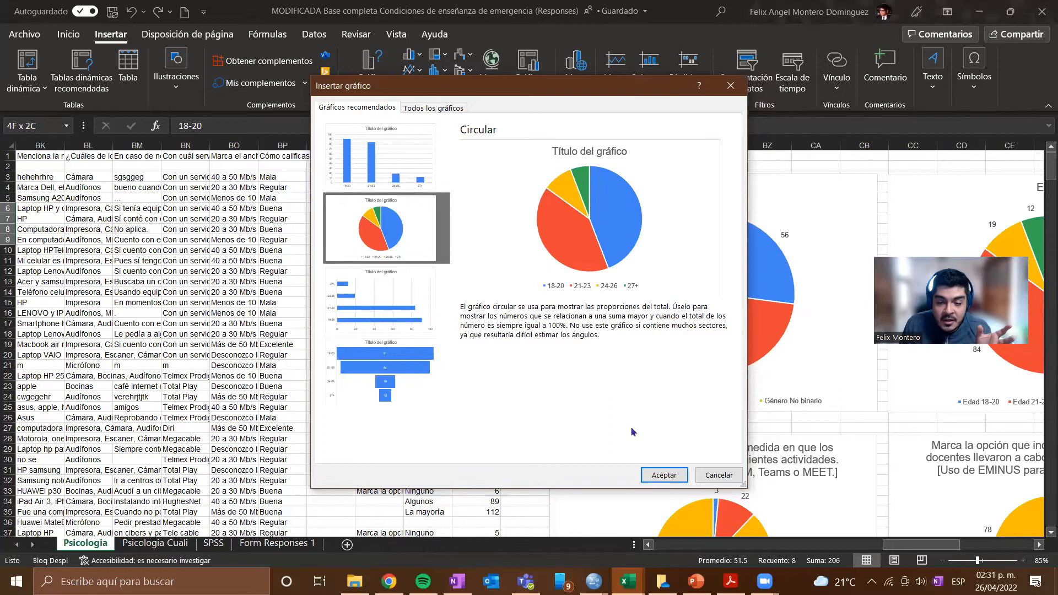
{"action": "left_click", "coordinate": [660, 475]}
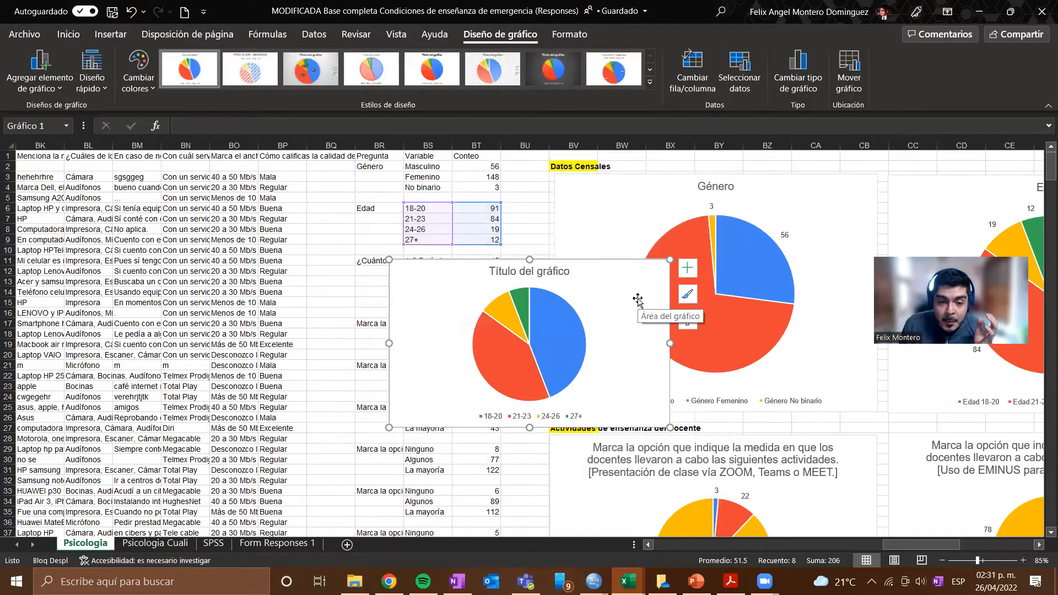
Examine the new age chart's filter options for its values and its series and category names
{"action": "left_click", "coordinate": [693, 329]}
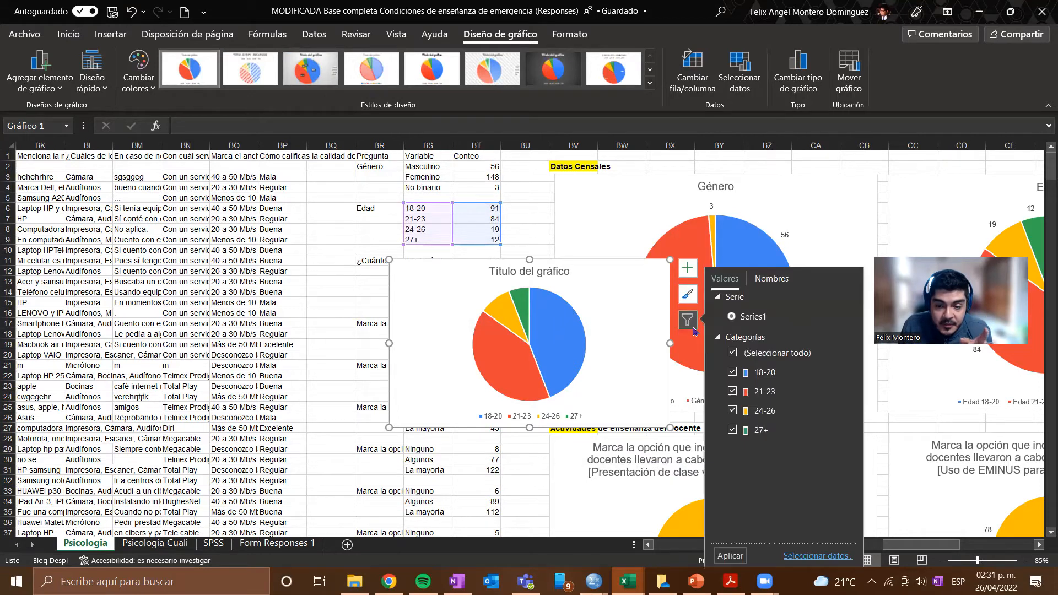
{"action": "left_click", "coordinate": [766, 279]}
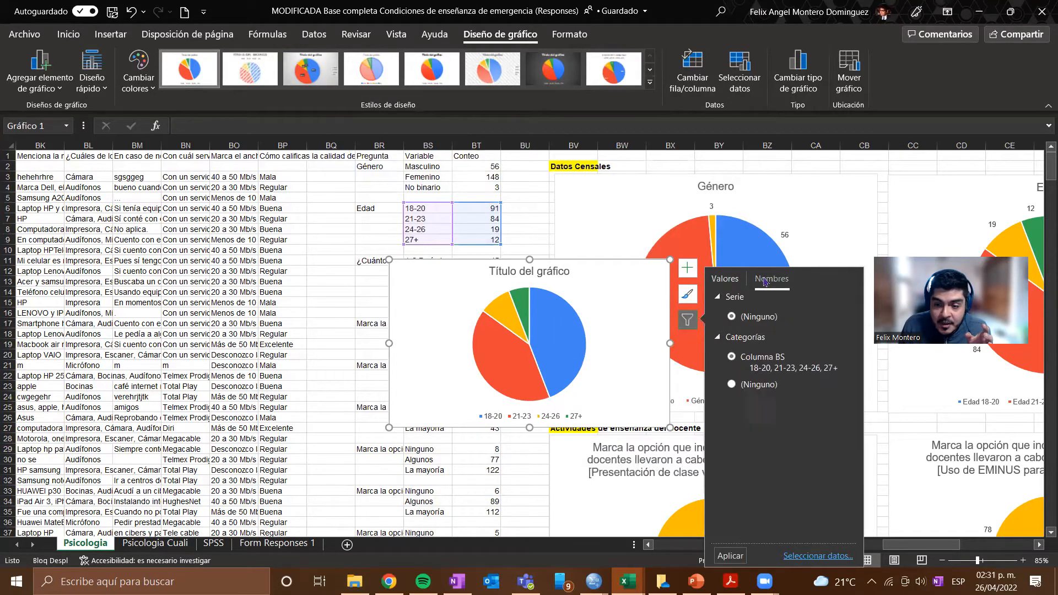
{"action": "left_click", "coordinate": [730, 280]}
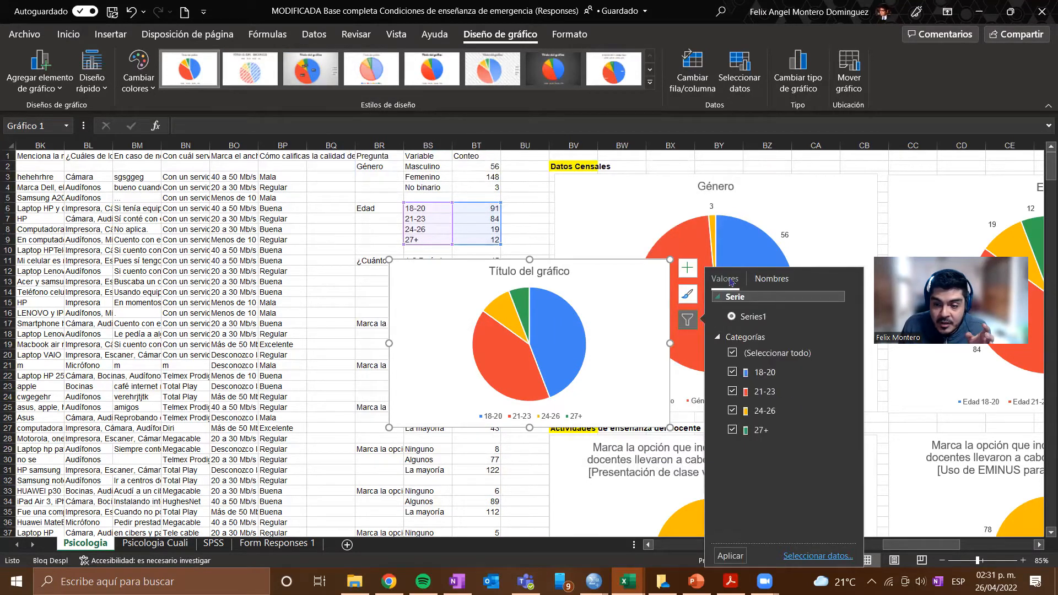
Add data labels to the age pie chart, keeping its title, and place its legend at Derecha
{"action": "left_click", "coordinate": [683, 275]}
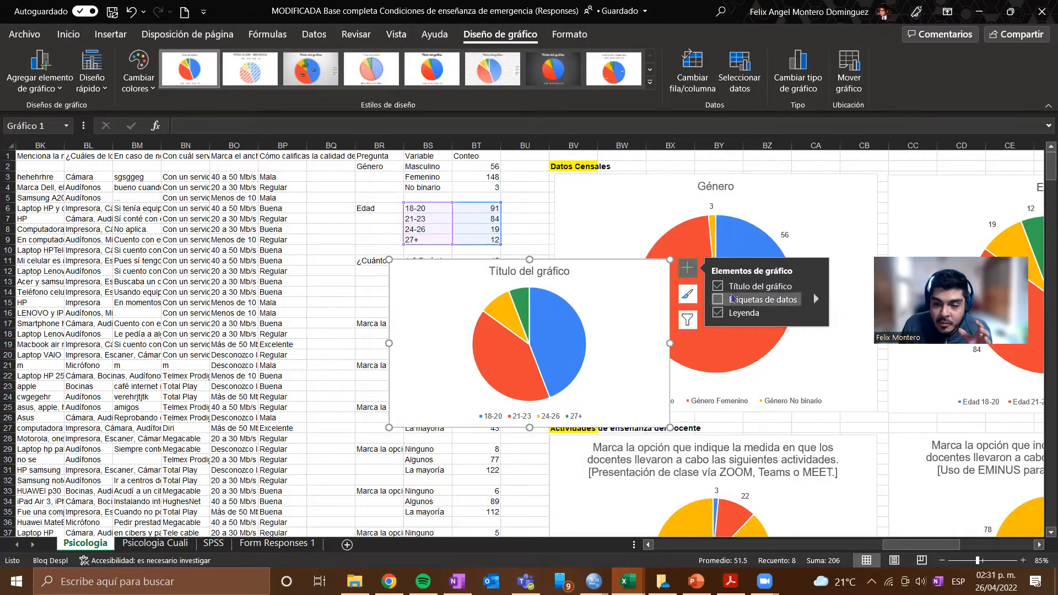
{"action": "left_click", "coordinate": [730, 301]}
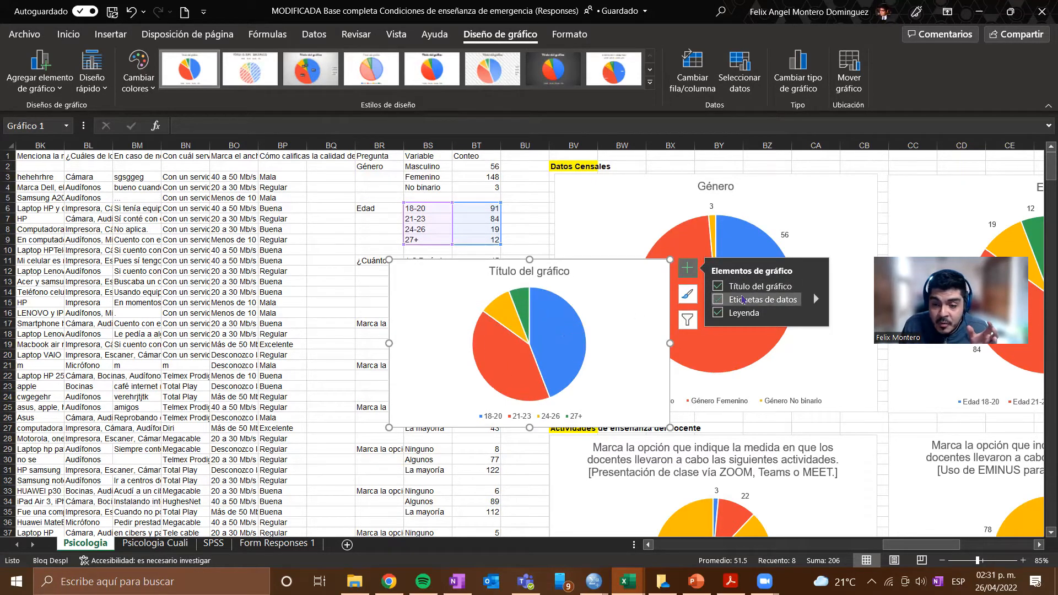
{"action": "left_click", "coordinate": [743, 285]}
{"action": "left_click", "coordinate": [743, 285]}
{"action": "left_click", "coordinate": [738, 314]}
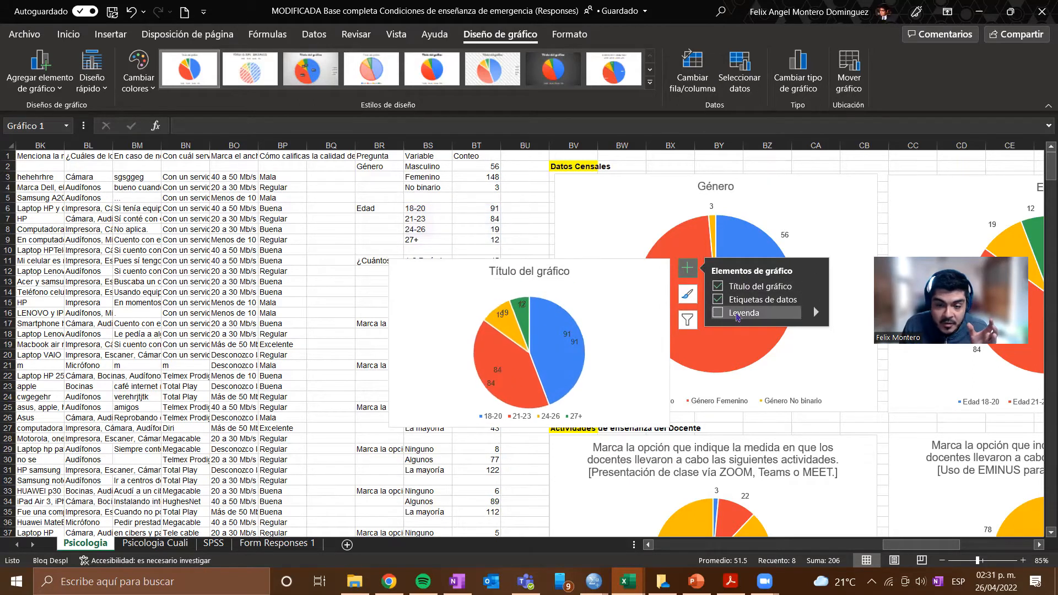
{"action": "left_click", "coordinate": [737, 315]}
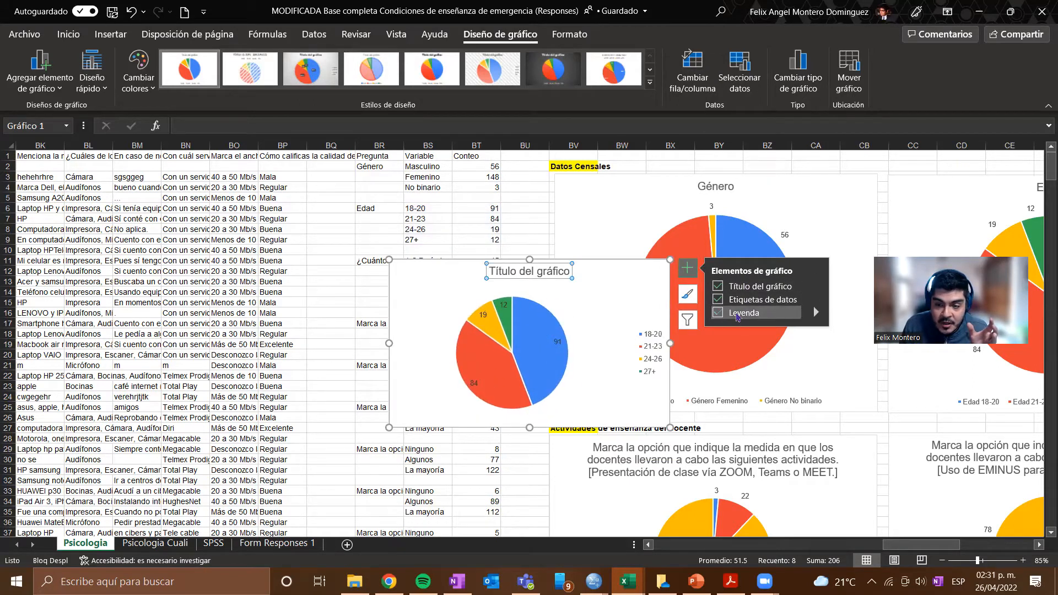
{"action": "left_click", "coordinate": [816, 311]}
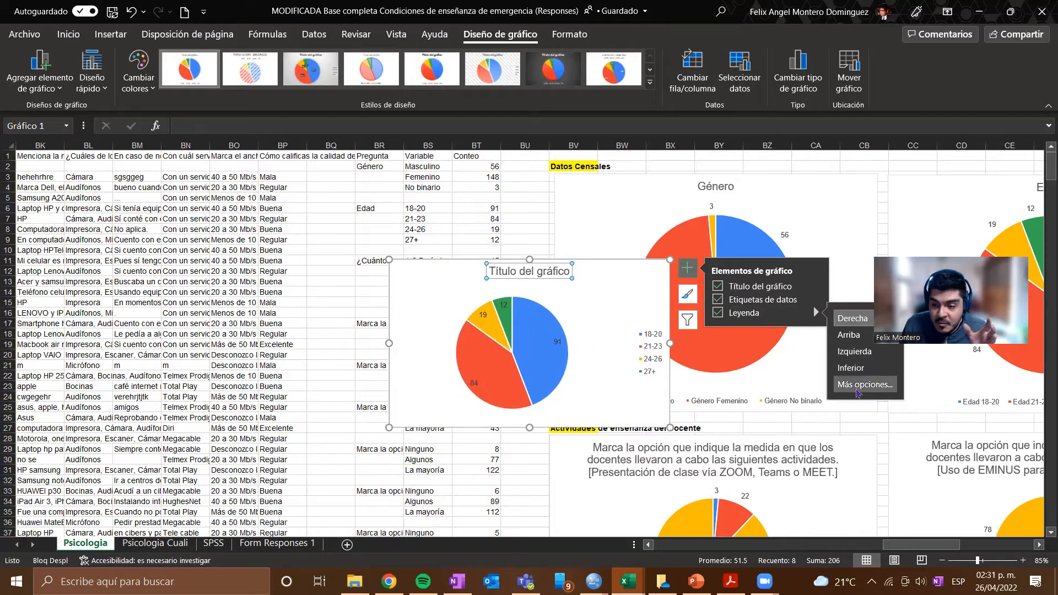
{"action": "left_click", "coordinate": [530, 276]}
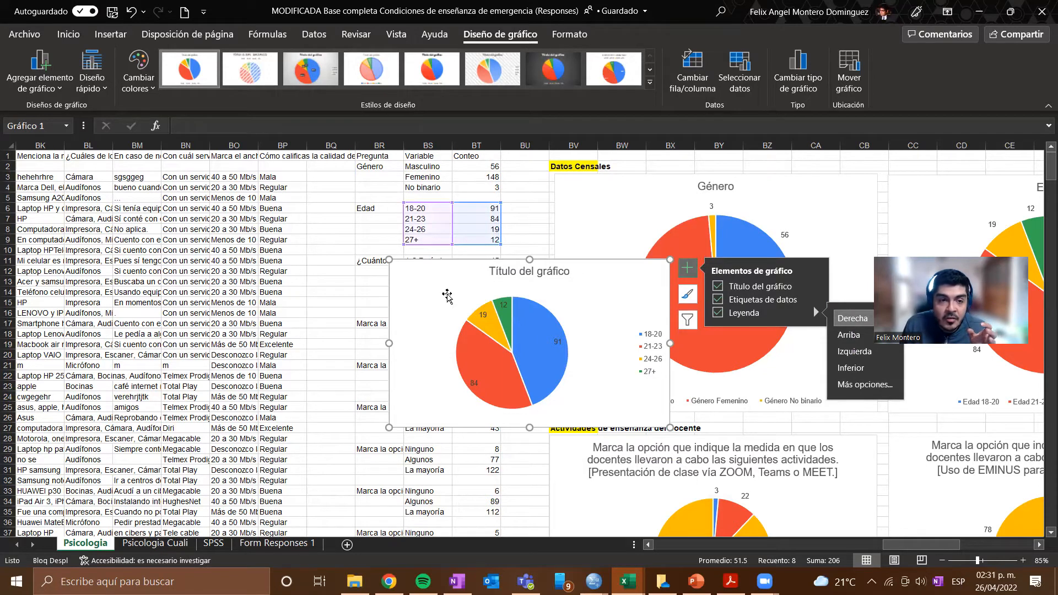
Try a grey gradient style and a solid blue style on the age pie chart, and delete the chart
{"action": "left_click", "coordinate": [319, 68]}
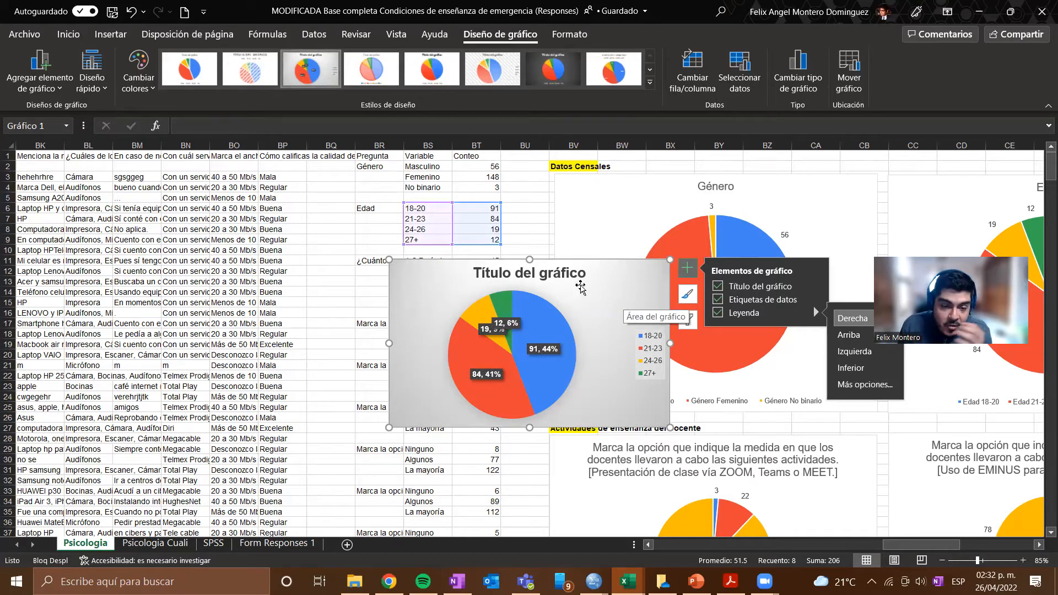
{"action": "mouse_move", "coordinate": [580, 286]}
{"action": "left_mouse_down"}
{"action": "mouse_move", "coordinate": [584, 330]}
{"action": "mouse_move", "coordinate": [736, 266]}
{"action": "mouse_move", "coordinate": [441, 269]}
{"action": "left_mouse_up"}
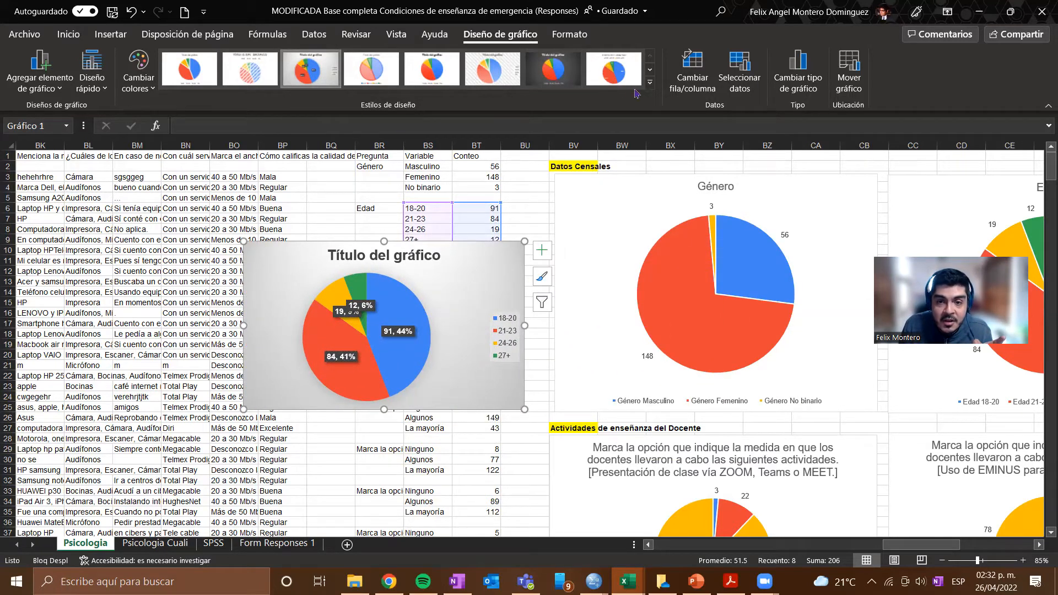
{"action": "left_click", "coordinate": [650, 83]}
{"action": "left_click", "coordinate": [249, 108]}
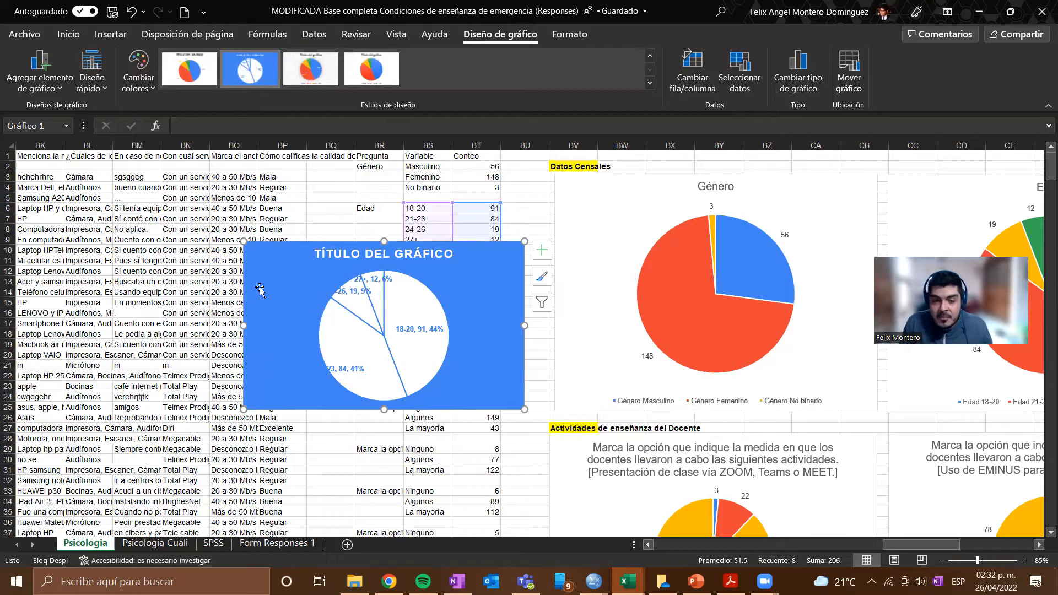
{"action": "key", "text": "Delete"}
{"action": "left_click", "coordinate": [386, 239]}
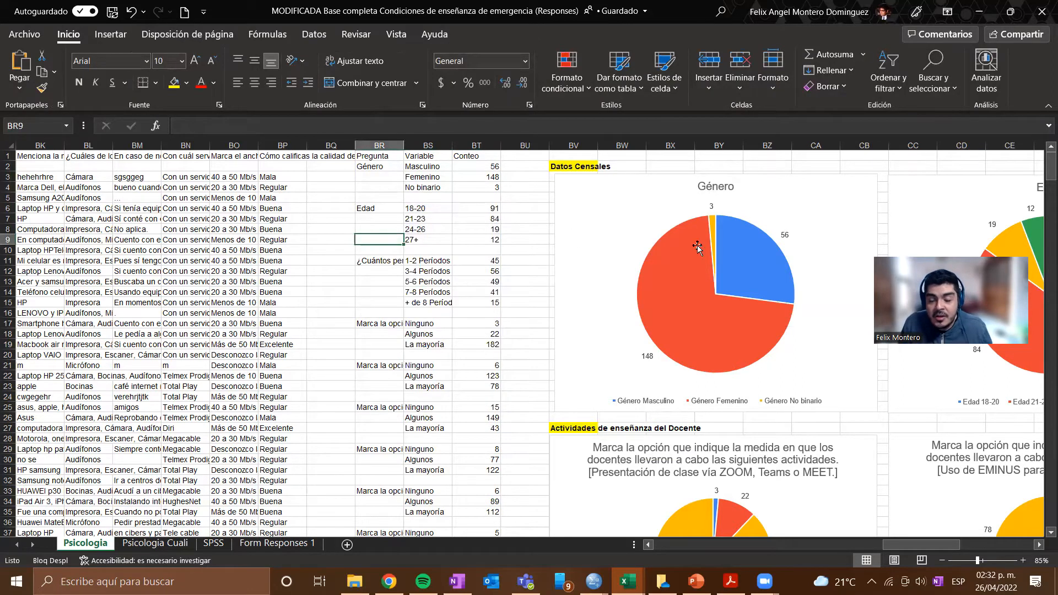
Inspect the source data of the Género chart and each age range with its count in BS6:BT9
{"action": "left_click", "coordinate": [755, 276]}
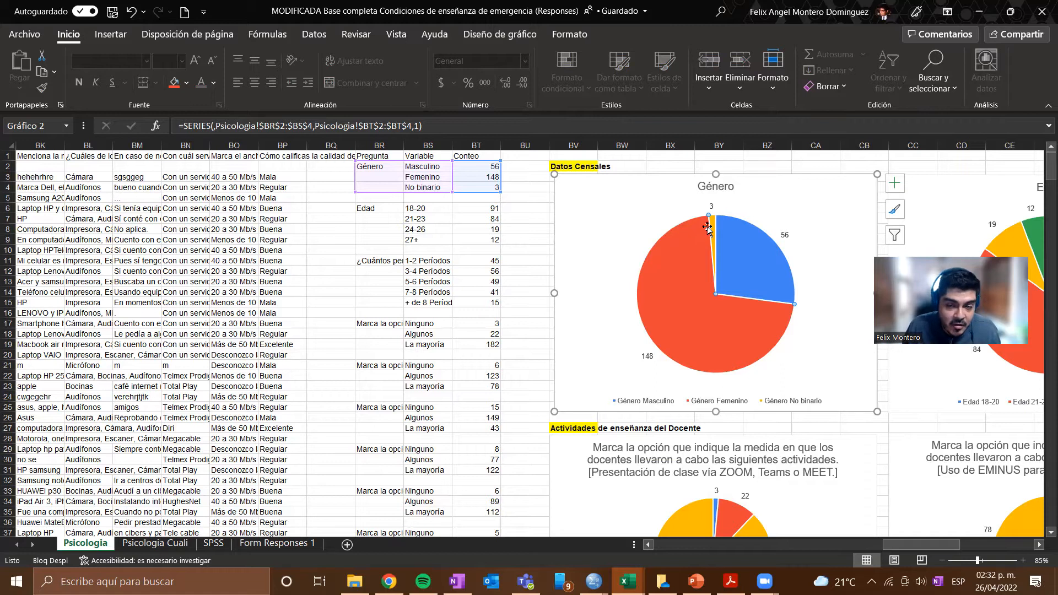
{"action": "mouse_move", "coordinate": [710, 226]}
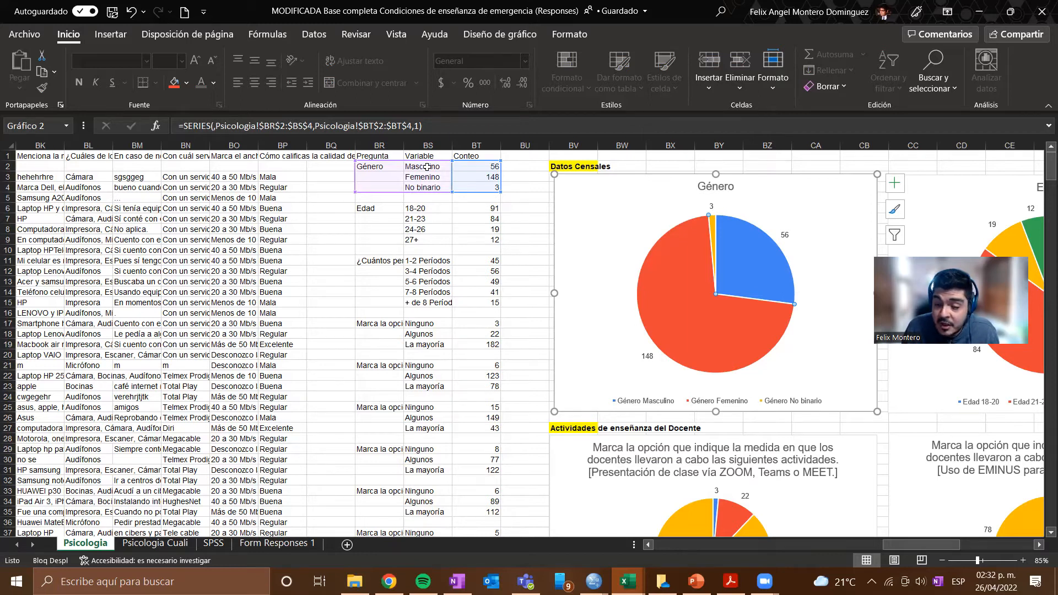
{"action": "left_click", "coordinate": [417, 221]}
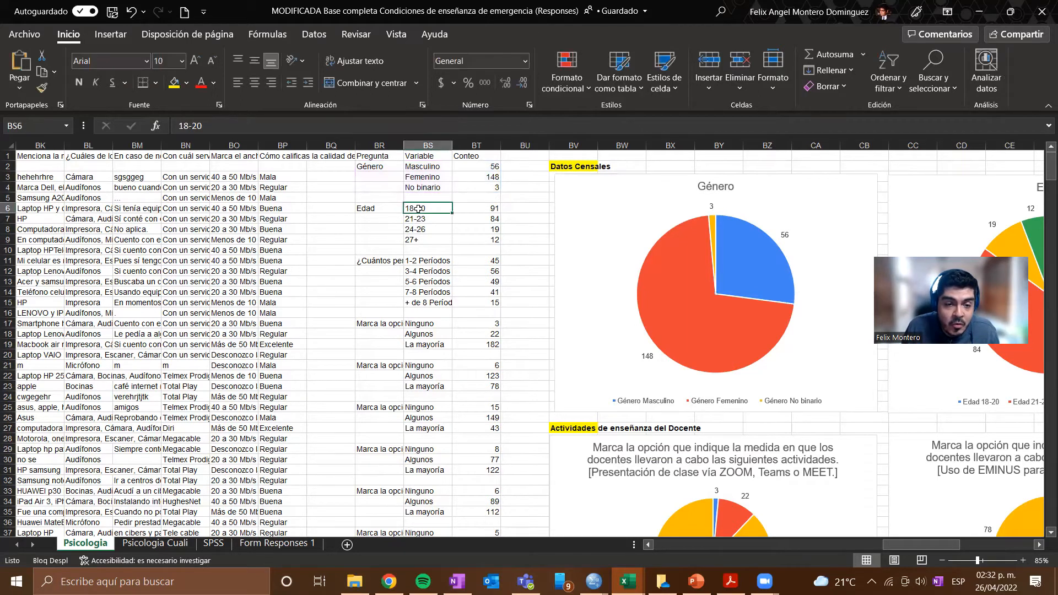
{"action": "left_click", "coordinate": [476, 218]}
{"action": "left_click", "coordinate": [417, 219]}
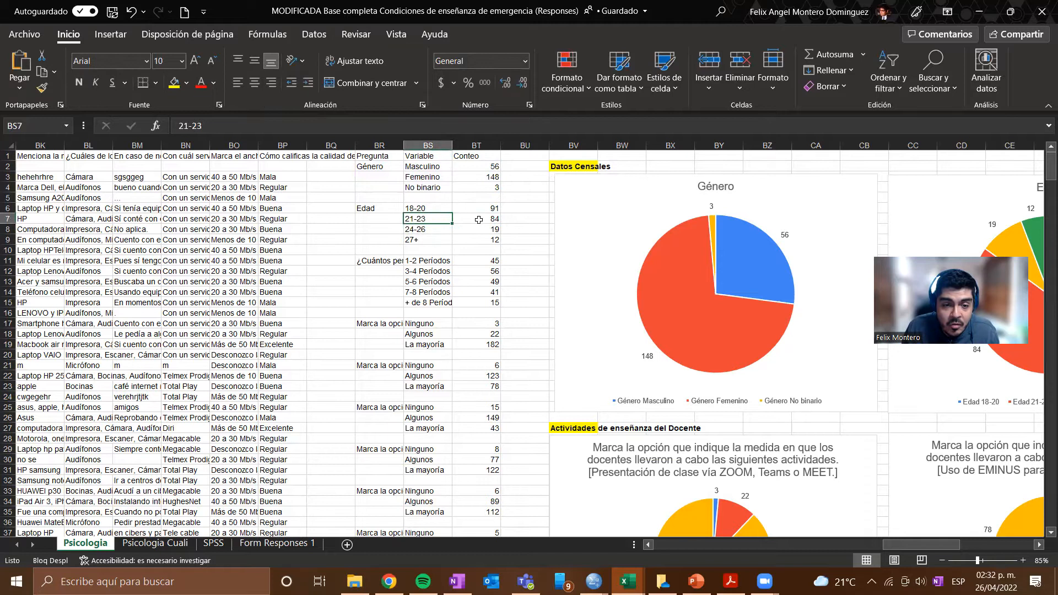
{"action": "key", "text": "Down"}
{"action": "key", "text": "Down"}
{"action": "left_click", "coordinate": [417, 226]}
{"action": "left_click", "coordinate": [468, 226]}
{"action": "left_click", "coordinate": [425, 240]}
{"action": "left_click", "coordinate": [471, 242]}
Inspect each option of the periods-studied question in BS11 to BS15 with its CONTAR.SI formula in BT11 to BT15
{"action": "left_click", "coordinate": [420, 261]}
{"action": "key", "text": "Right"}
{"action": "left_click", "coordinate": [417, 270]}
{"action": "key", "text": "Right"}
{"action": "left_click", "coordinate": [420, 281]}
{"action": "left_click", "coordinate": [459, 278]}
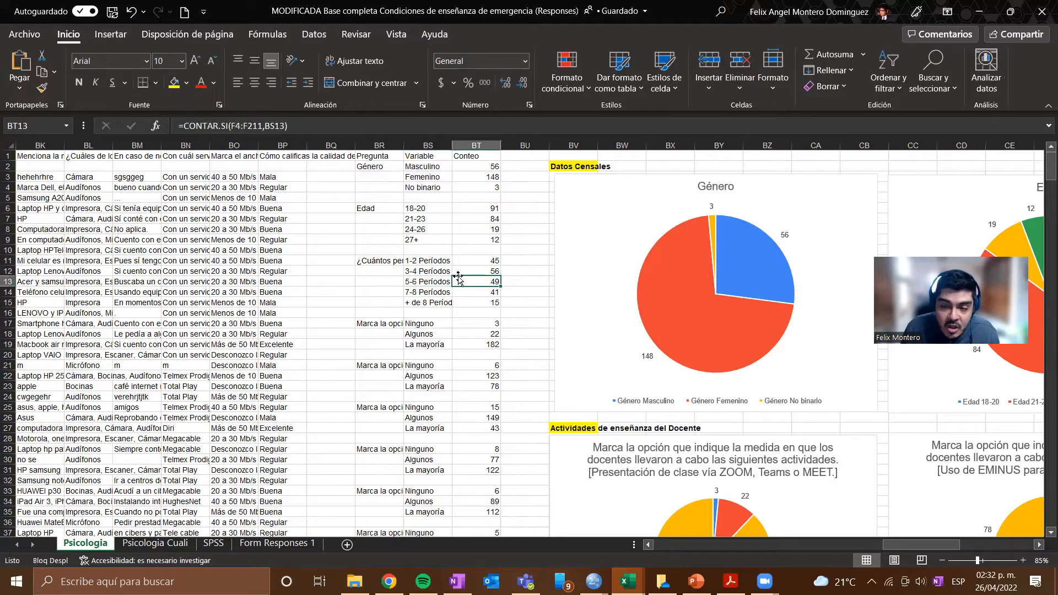
{"action": "left_click", "coordinate": [419, 292]}
{"action": "left_click", "coordinate": [481, 293]}
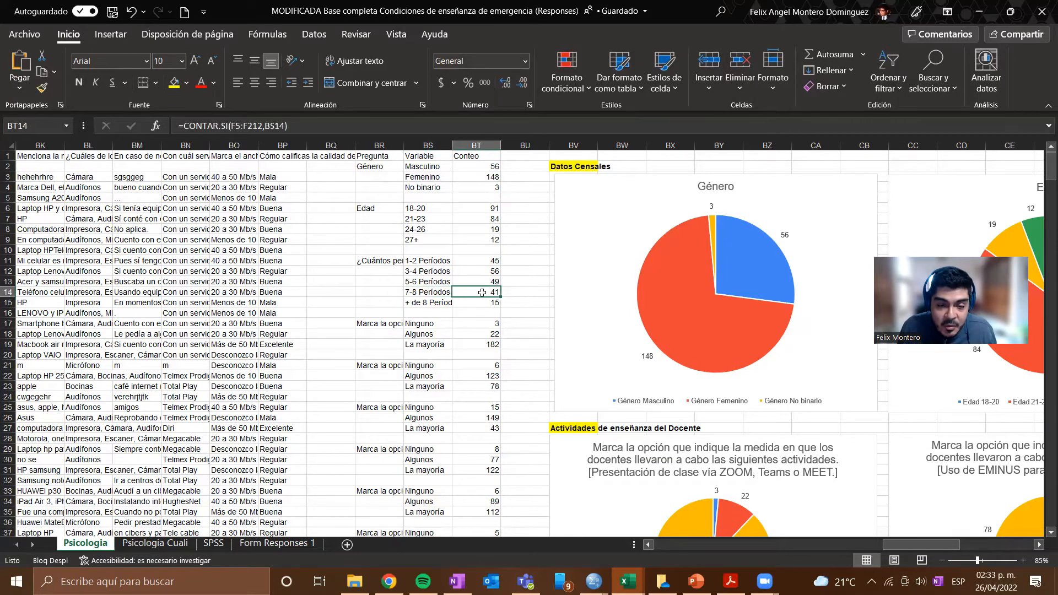
{"action": "left_click", "coordinate": [422, 303]}
{"action": "left_click", "coordinate": [466, 304]}
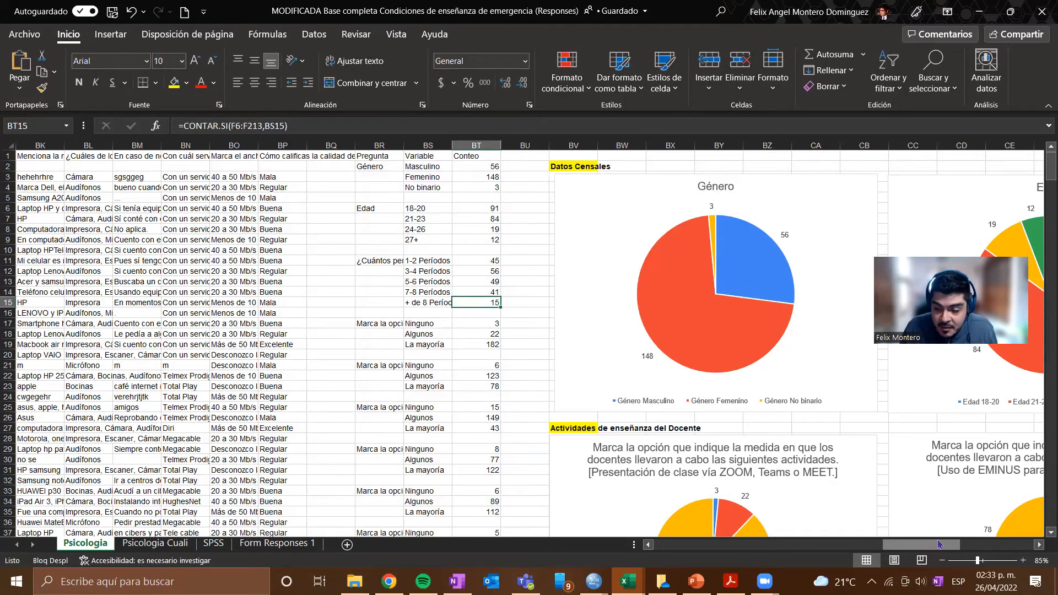
Return to the first columns of the Psicologia responses and switch to the variable list of Enseñanza Remota_1.sav in SPSS Statistics
{"action": "left_click_drag", "start_coordinate": [939, 544], "coordinate": [656, 549]}
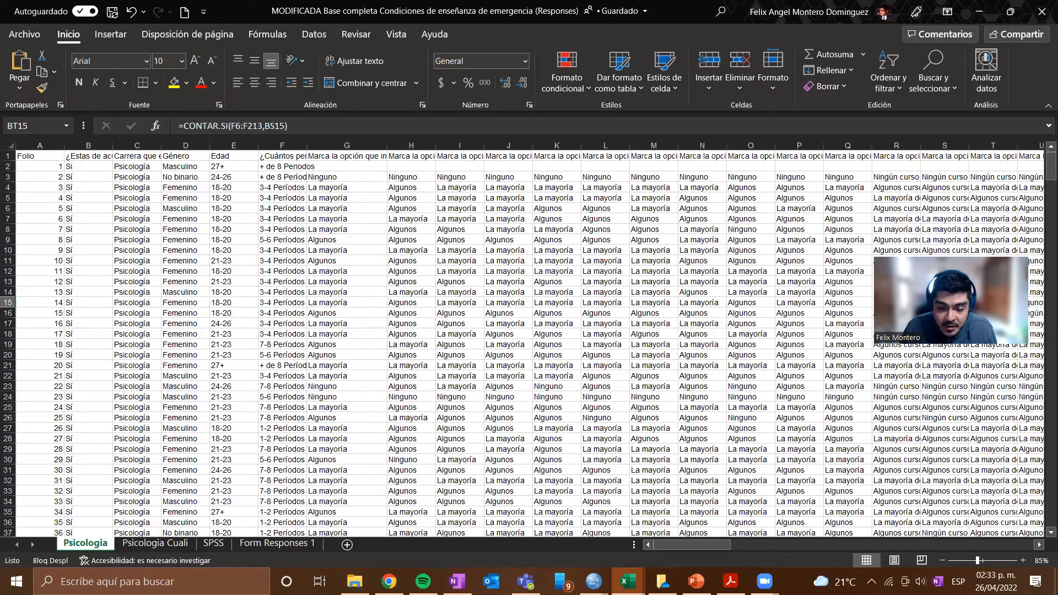
{"action": "mouse_move", "coordinate": [593, 581]}
{"action": "left_click", "coordinate": [672, 529]}
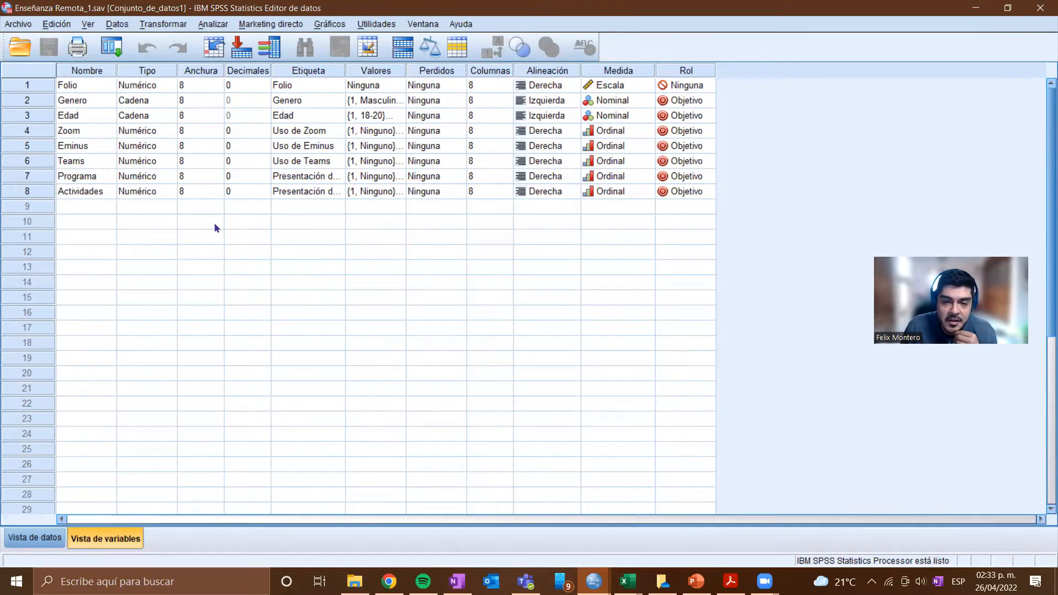
{"action": "left_click", "coordinate": [70, 205]}
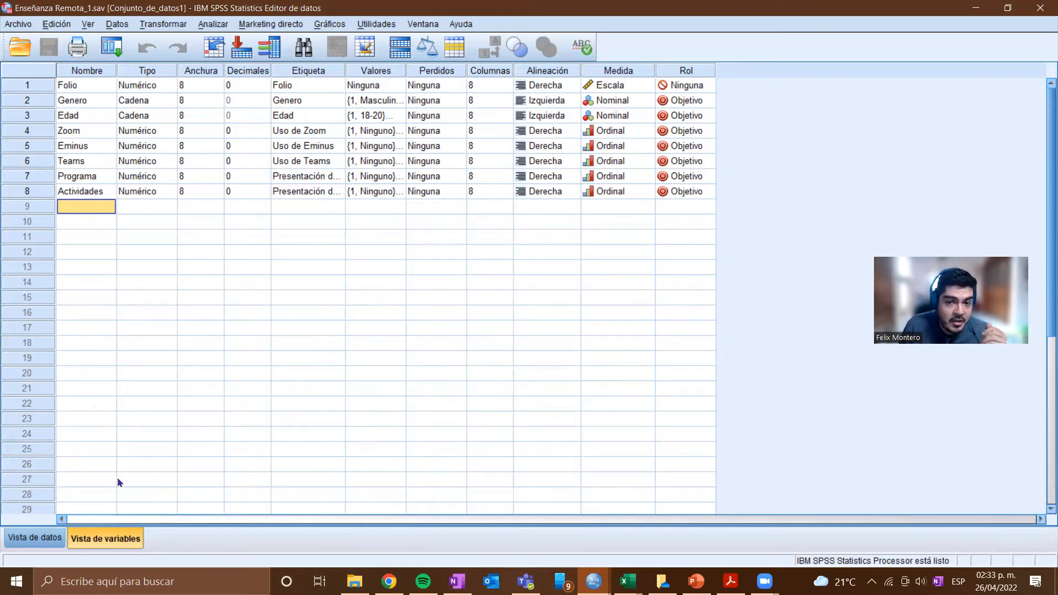
Compare the numerically coded responses in the SPSS data view with the definitions in the variable view
{"action": "left_click", "coordinate": [29, 538]}
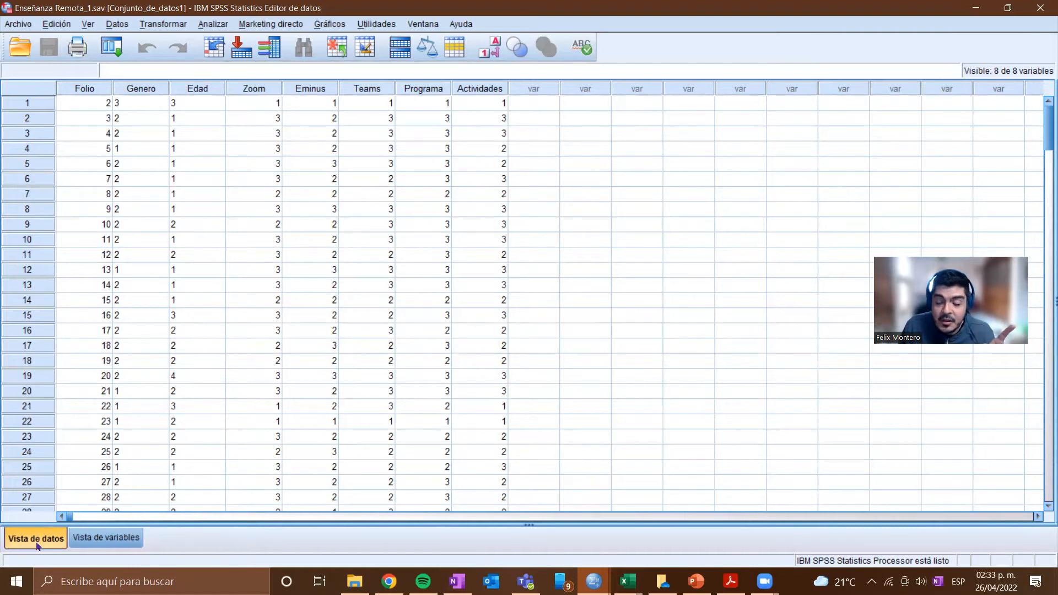
{"action": "left_click", "coordinate": [110, 544]}
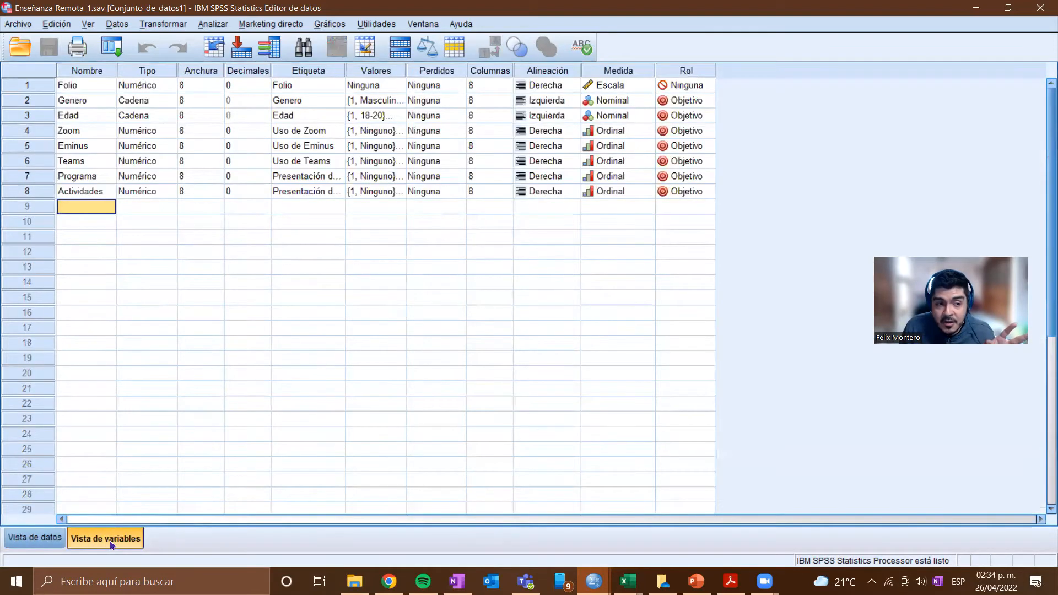
{"action": "left_click", "coordinate": [40, 543]}
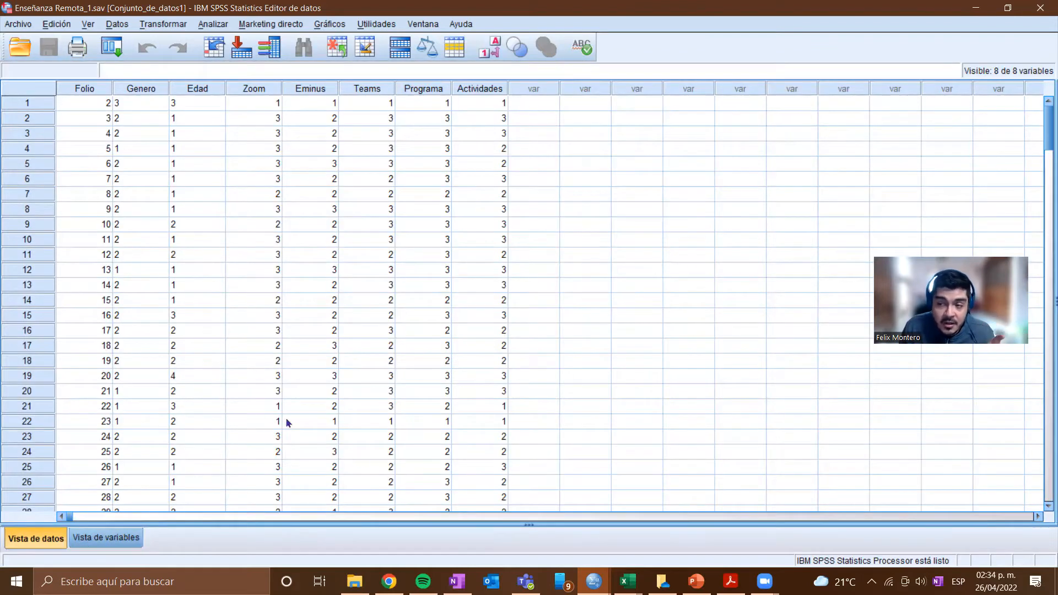
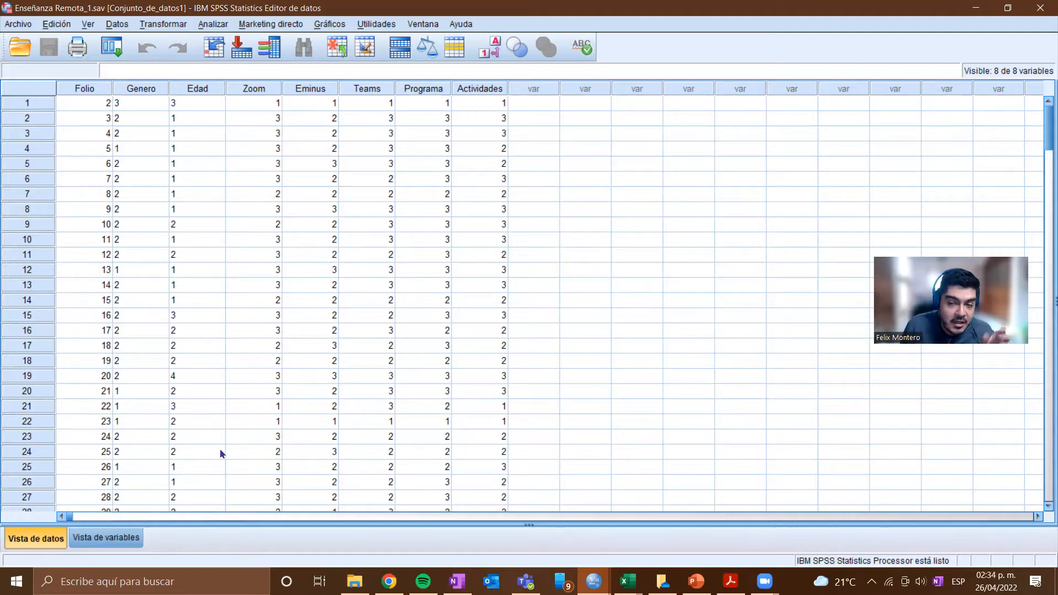
{"action": "left_click", "coordinate": [102, 539]}
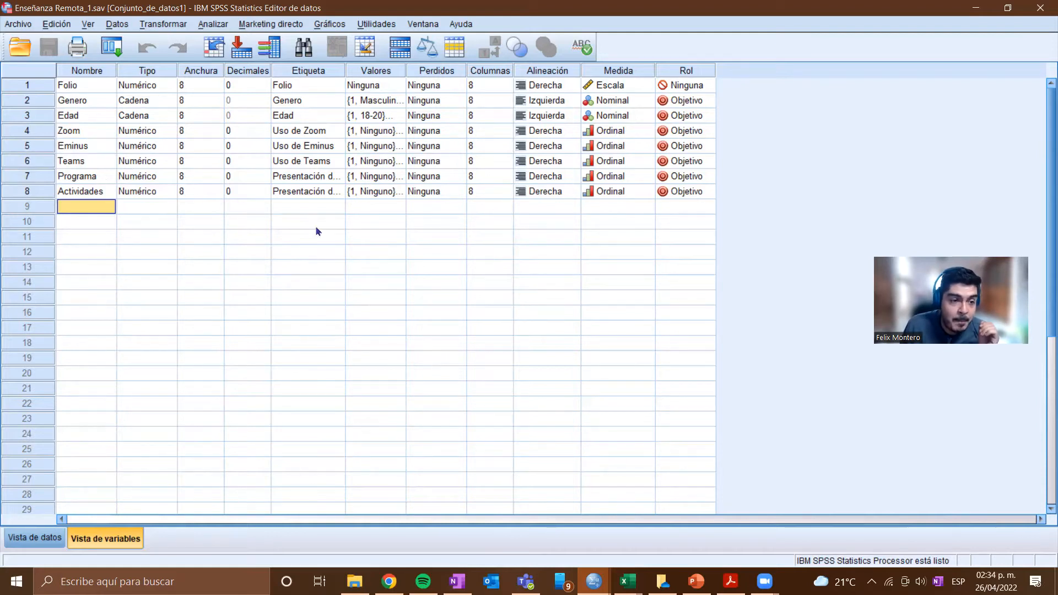
Switch from the SPSS data view to the MODIFICADA Base completa workbook in Excel and examine the coded responses on its SPSS sheet
{"action": "left_click", "coordinate": [35, 537]}
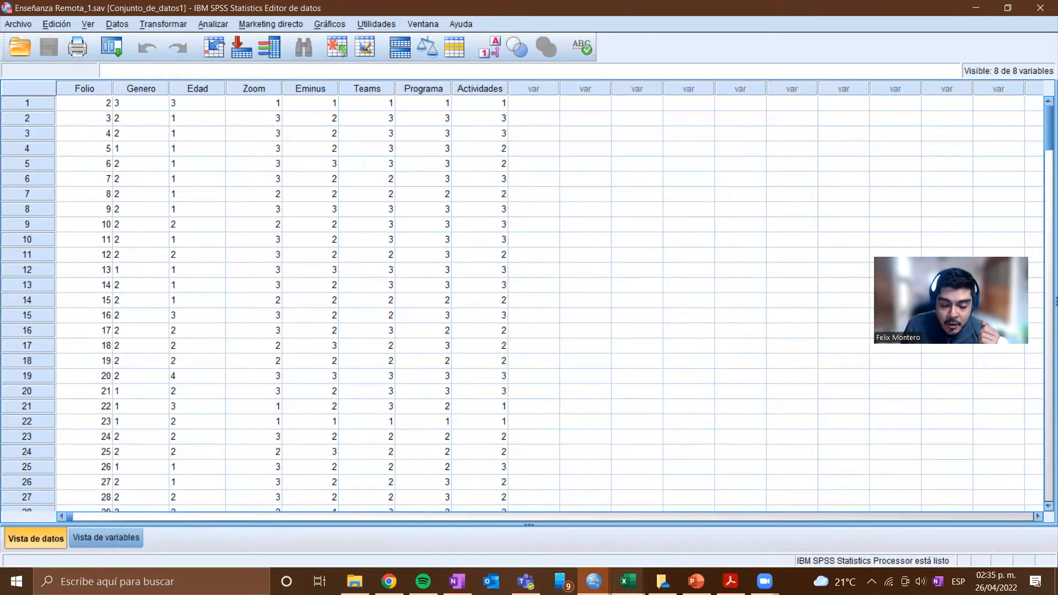
{"action": "left_click", "coordinate": [628, 581]}
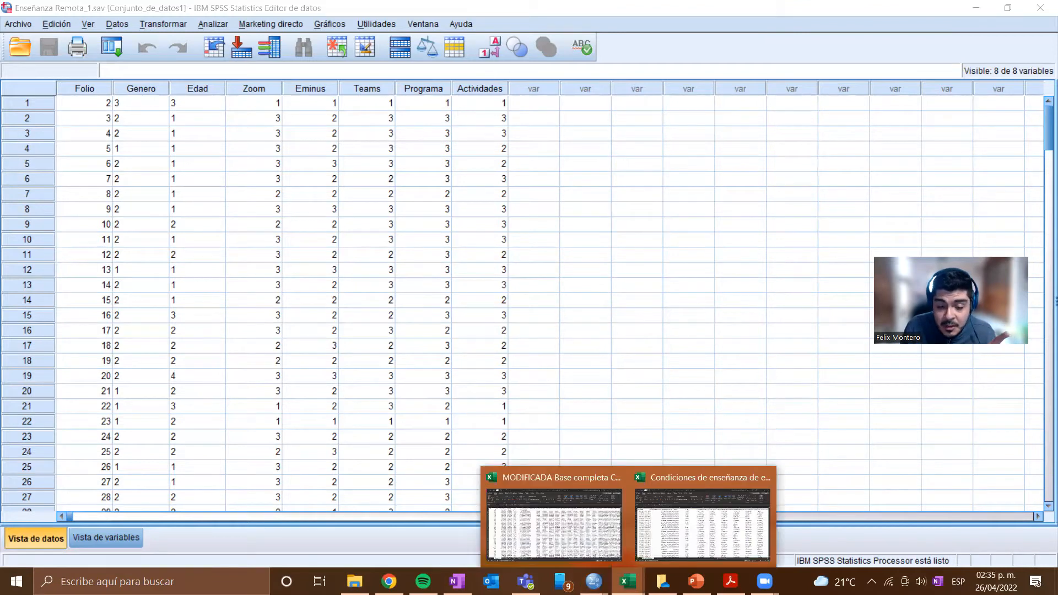
{"action": "left_click", "coordinate": [555, 529]}
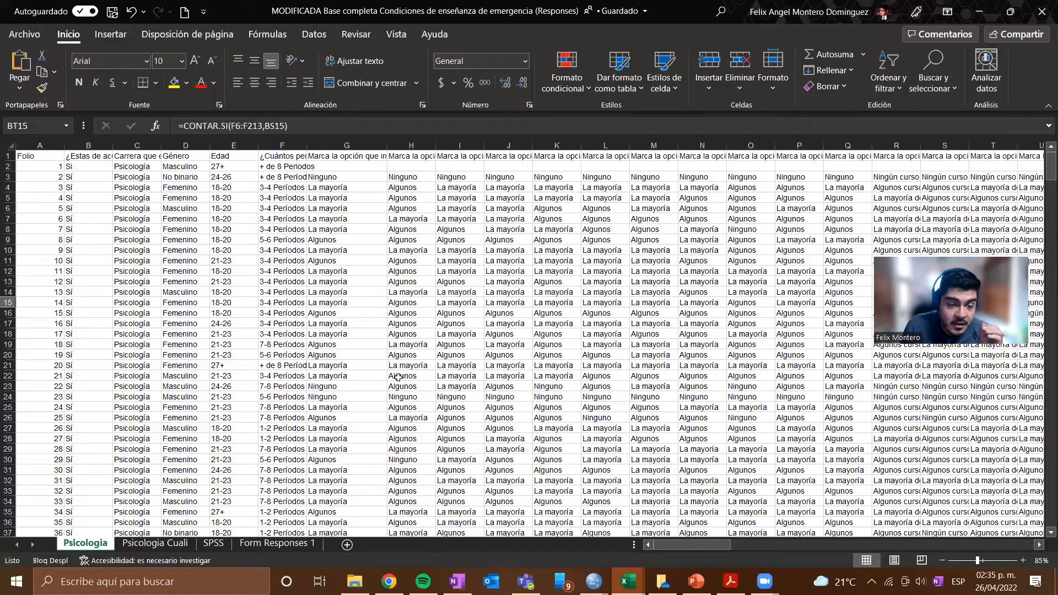
{"action": "left_click", "coordinate": [208, 545]}
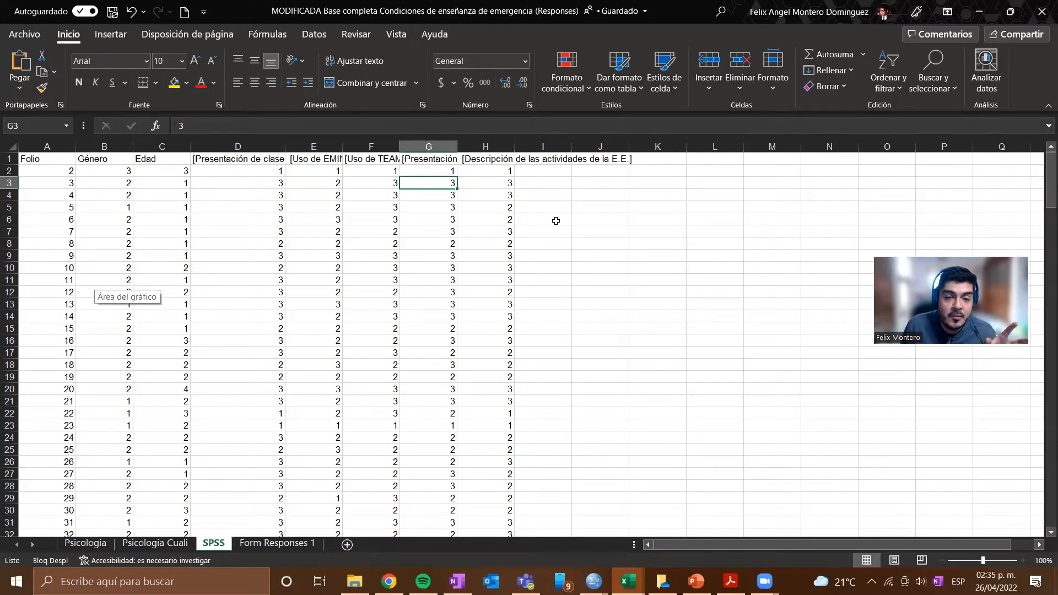
{"action": "left_click", "coordinate": [419, 246]}
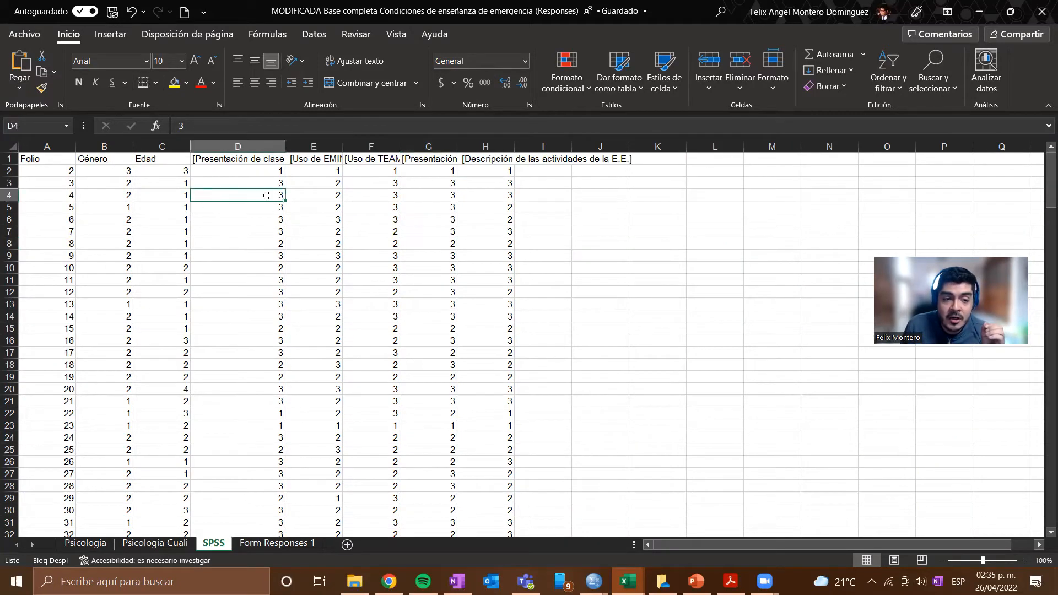
{"action": "left_click", "coordinate": [243, 172]}
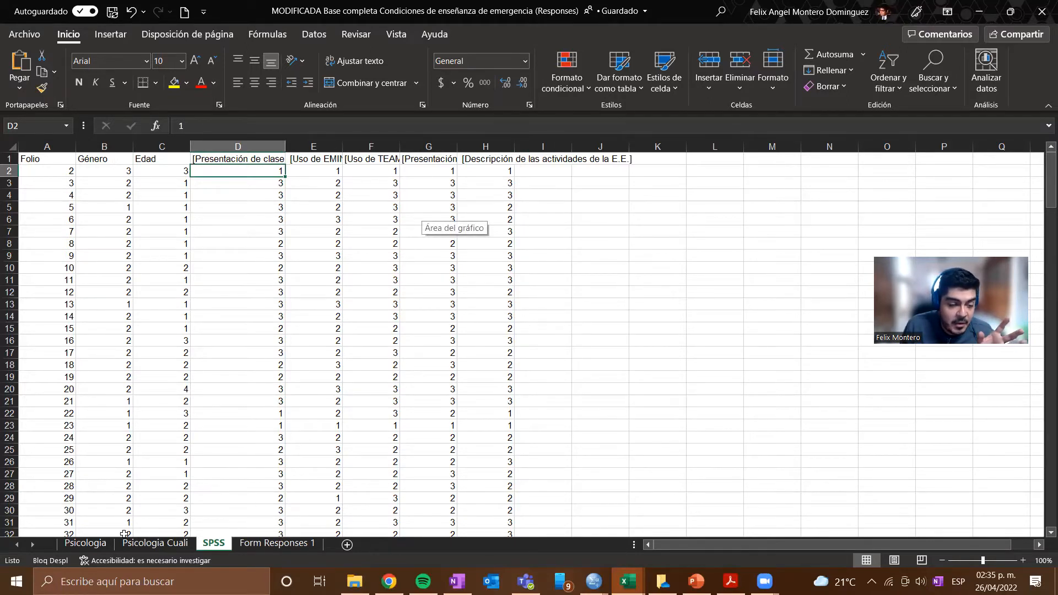
Examine the text responses on the Psicologia sheet and read the question headers from column E through I1
{"action": "left_click", "coordinate": [86, 543]}
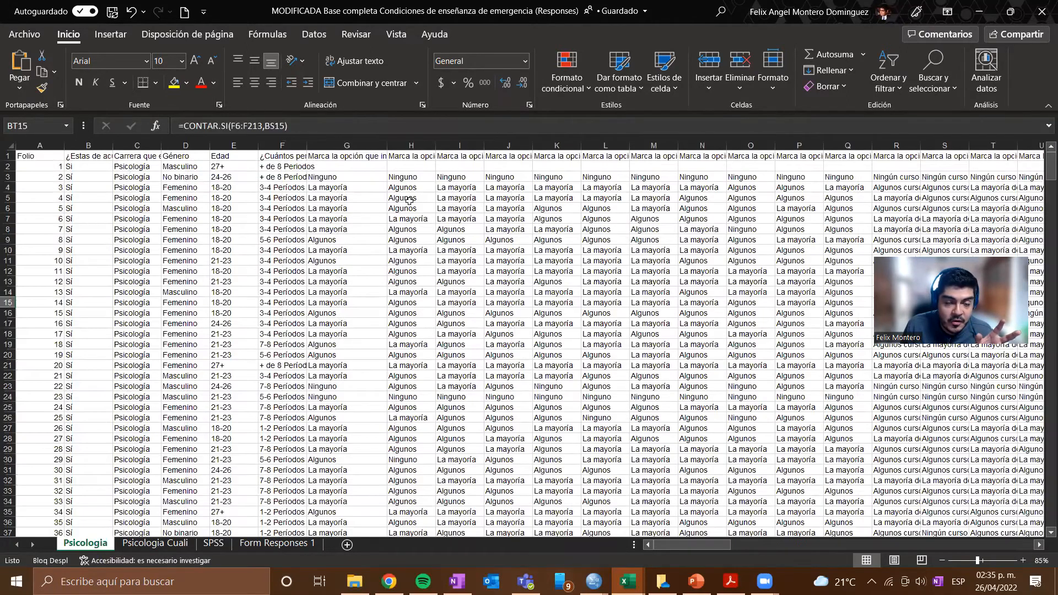
{"action": "left_click", "coordinate": [411, 263]}
{"action": "left_click", "coordinate": [243, 187]}
{"action": "left_click", "coordinate": [205, 166]}
{"action": "left_click", "coordinate": [232, 156]}
{"action": "left_click", "coordinate": [282, 156]}
{"action": "left_click", "coordinate": [428, 155]}
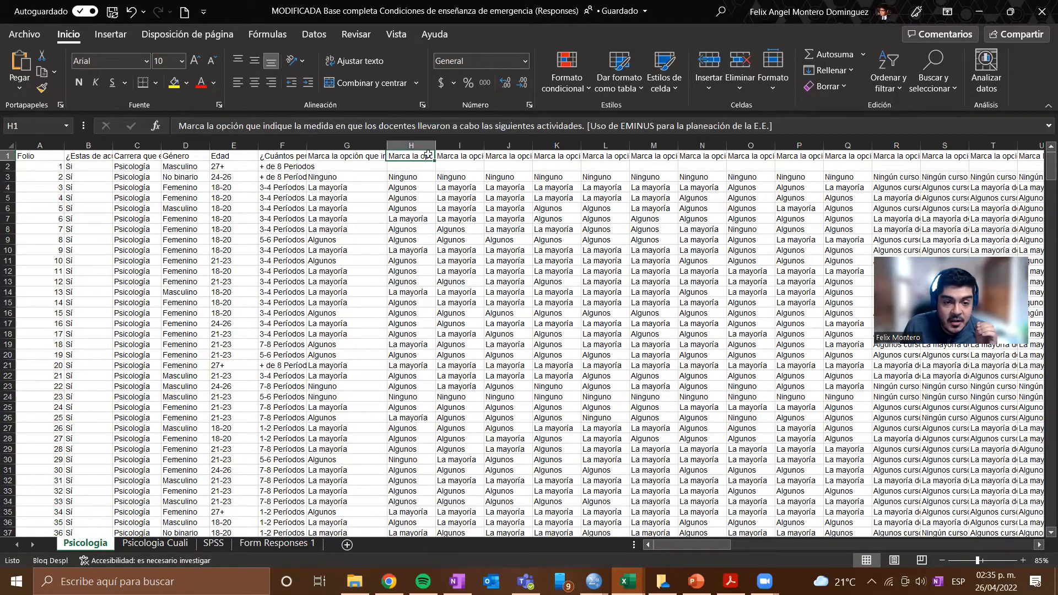
{"action": "left_click", "coordinate": [474, 156]}
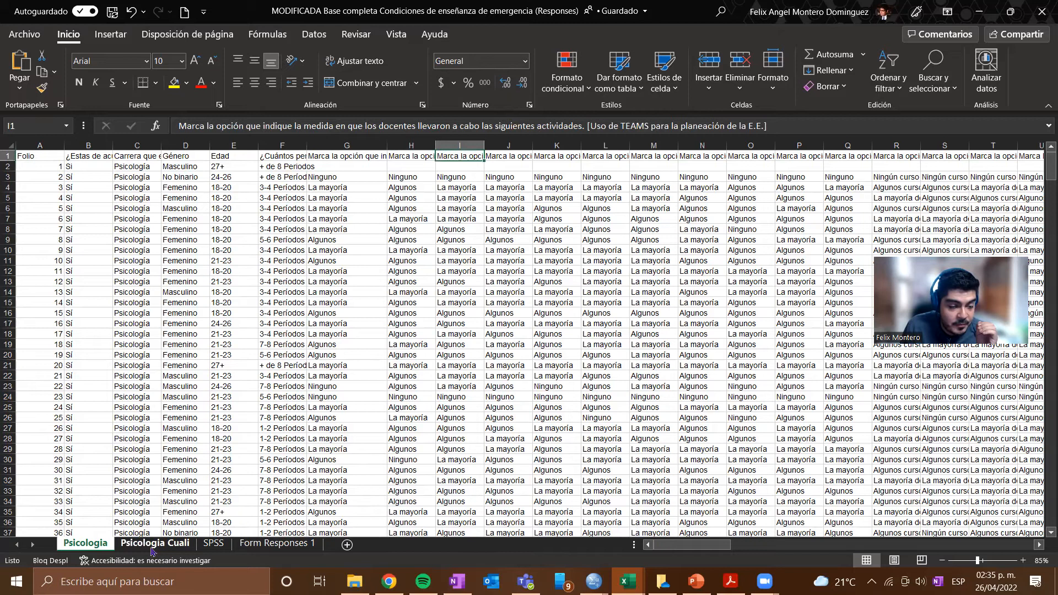
Compare the H1 header of the SPSS sheet with the Psicologia headers in K1 and L1 to find the next uncoded question
{"action": "left_click", "coordinate": [214, 543]}
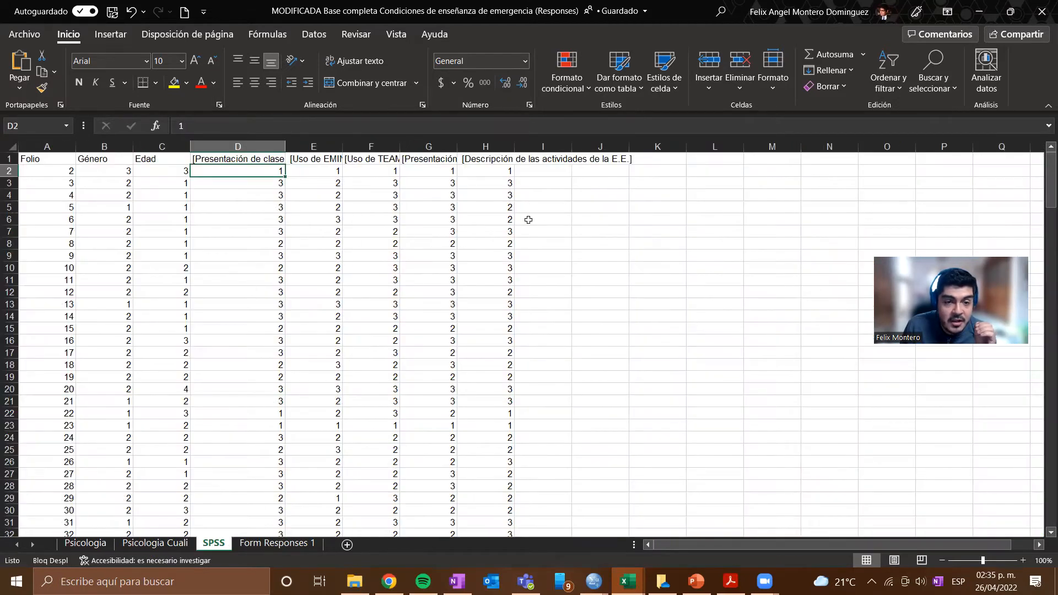
{"action": "left_click", "coordinate": [548, 159]}
{"action": "left_click", "coordinate": [487, 160]}
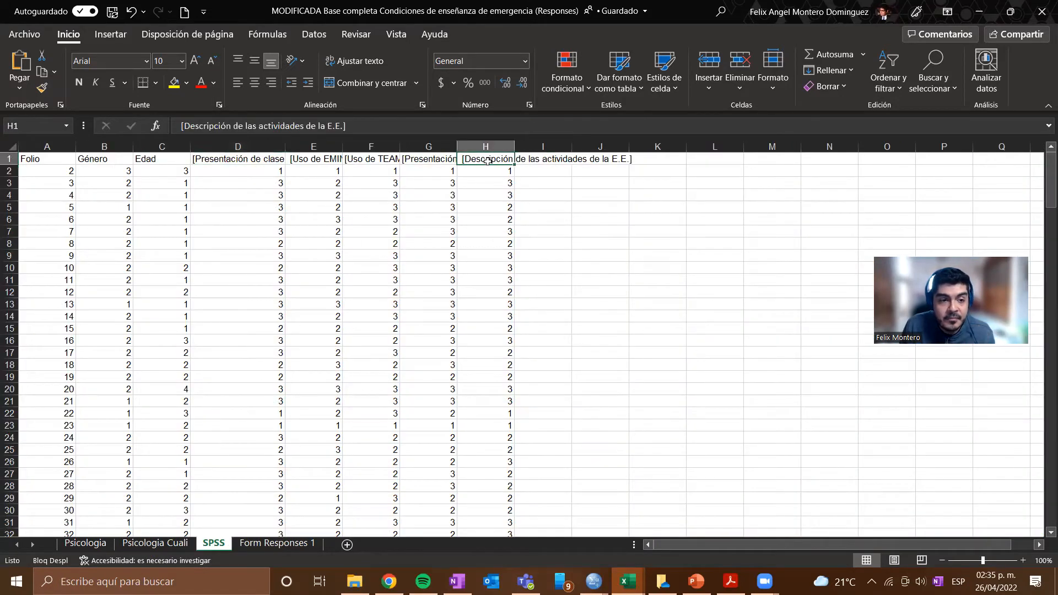
{"action": "left_click_drag", "start_coordinate": [350, 126], "coordinate": [176, 137]}
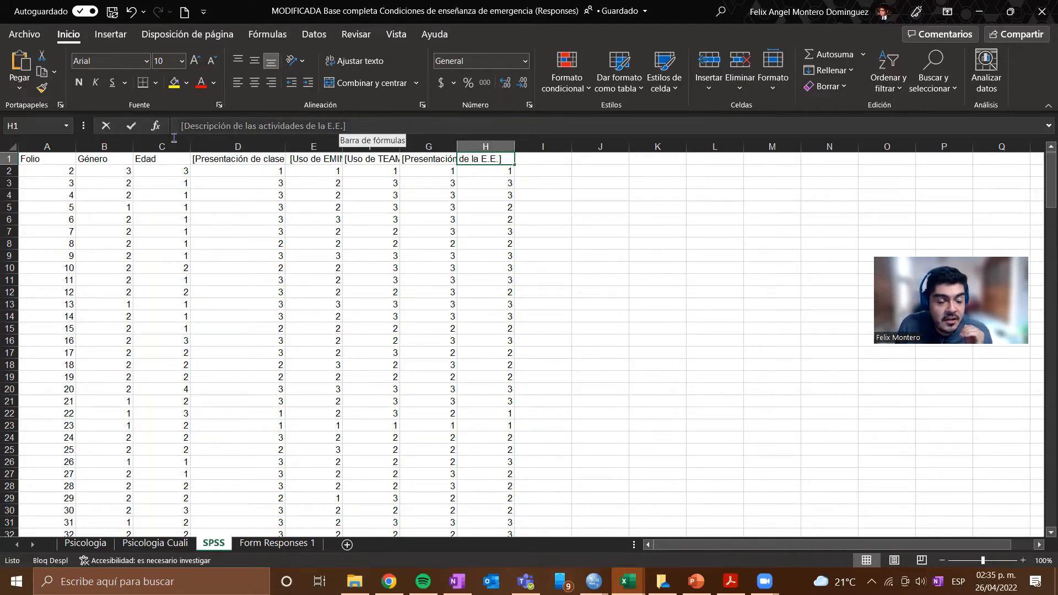
{"action": "left_click", "coordinate": [70, 547]}
{"action": "left_click", "coordinate": [567, 156]}
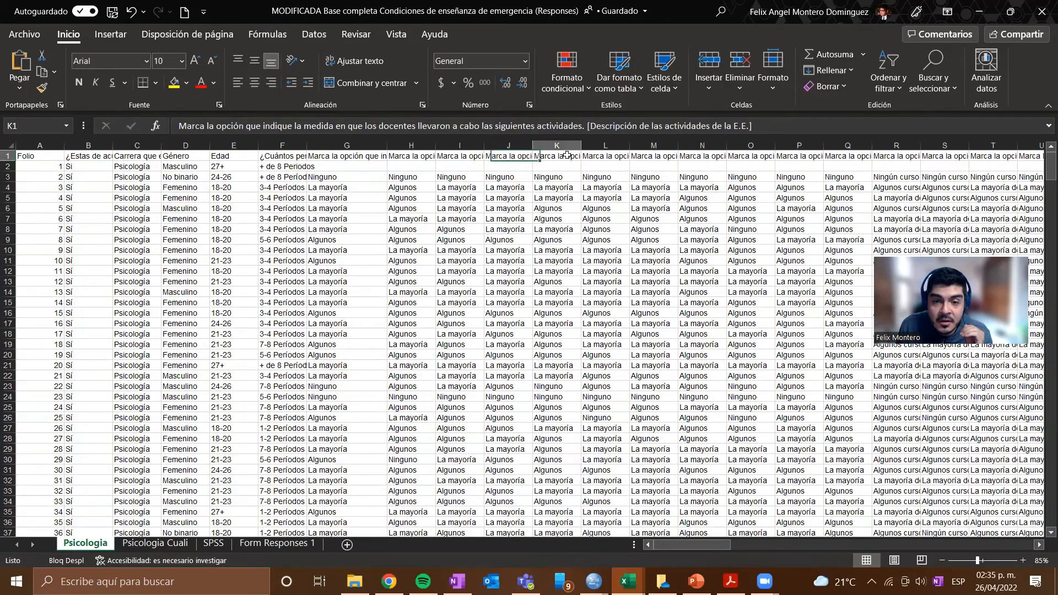
{"action": "left_click", "coordinate": [606, 157]}
{"action": "left_click", "coordinate": [573, 157]}
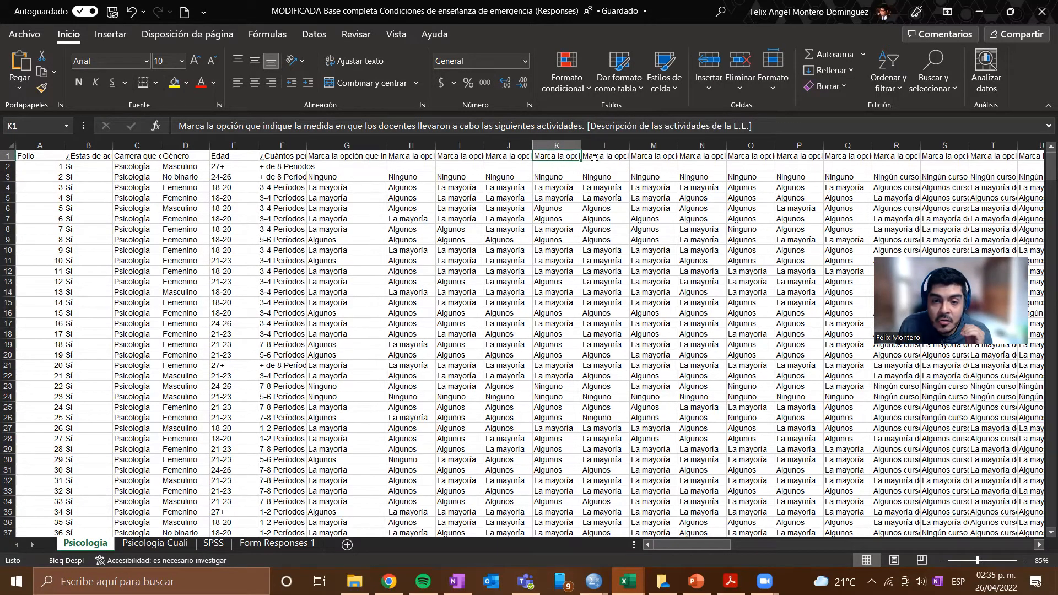
{"action": "left_click", "coordinate": [594, 159]}
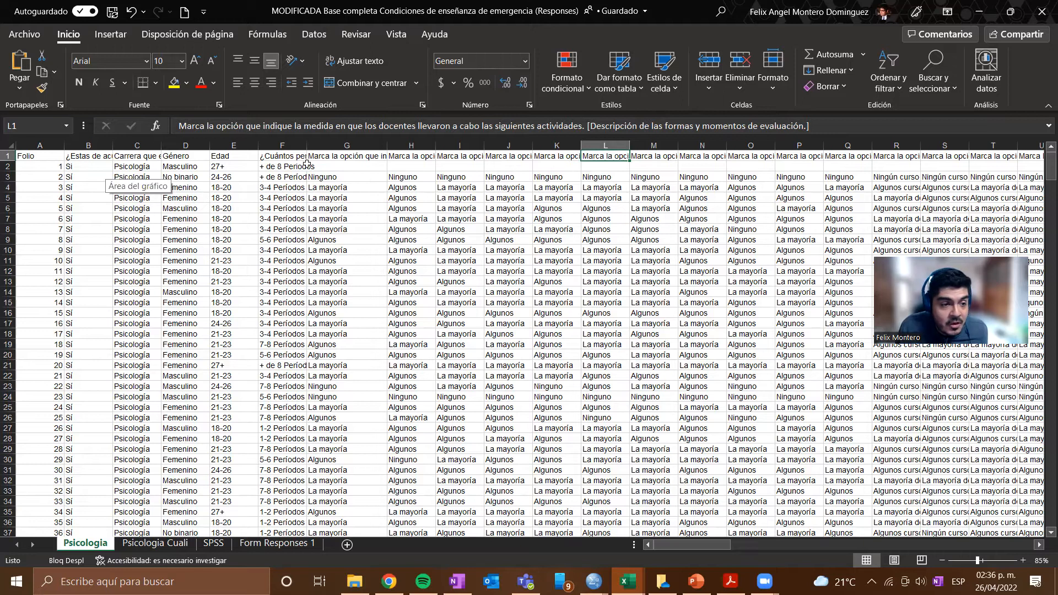
Select the evaluation-description responses in L3:L209 of the Psicologia sheet
{"action": "left_click", "coordinate": [604, 180]}
{"action": "scroll", "coordinate": [600, 284], "scroll_direction": "down", "scroll_amount": 3}
{"action": "scroll", "coordinate": [601, 308], "scroll_direction": "up", "scroll_amount": 3}
{"action": "scroll", "coordinate": [601, 342], "scroll_direction": "down", "scroll_amount": 17}
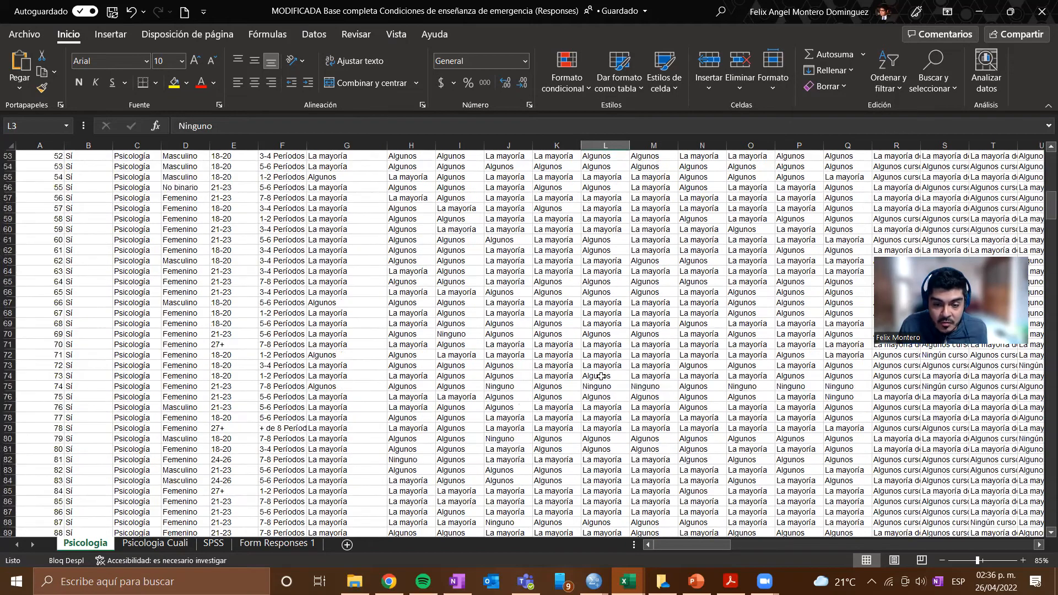
{"action": "scroll", "coordinate": [601, 408], "scroll_direction": "down", "scroll_amount": 20}
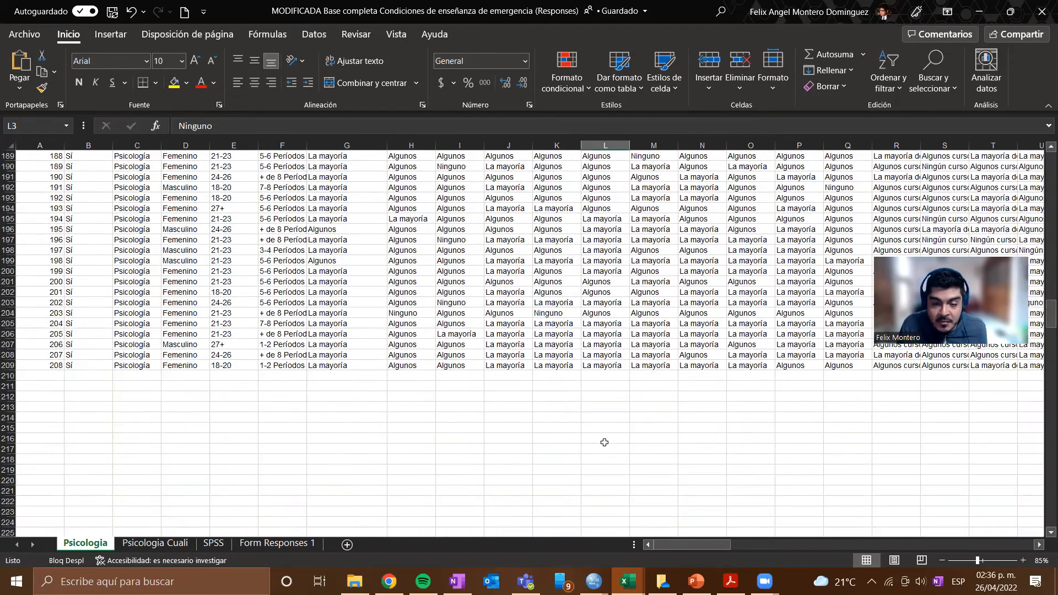
{"action": "left_click", "coordinate": [603, 365], "text": "shift"}
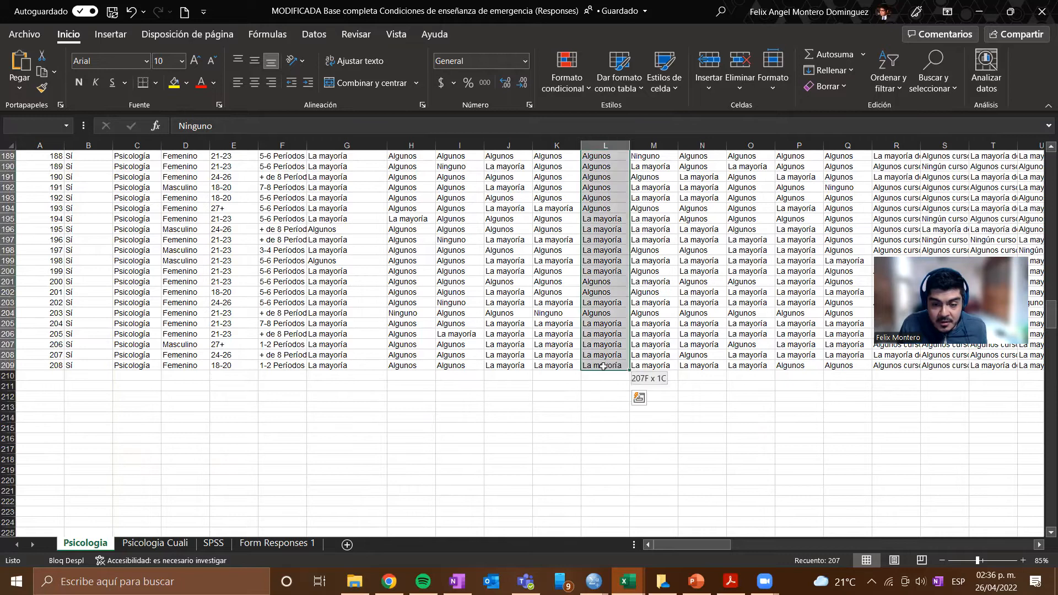
{"action": "scroll", "coordinate": [603, 366], "scroll_direction": "up", "scroll_amount": 20}
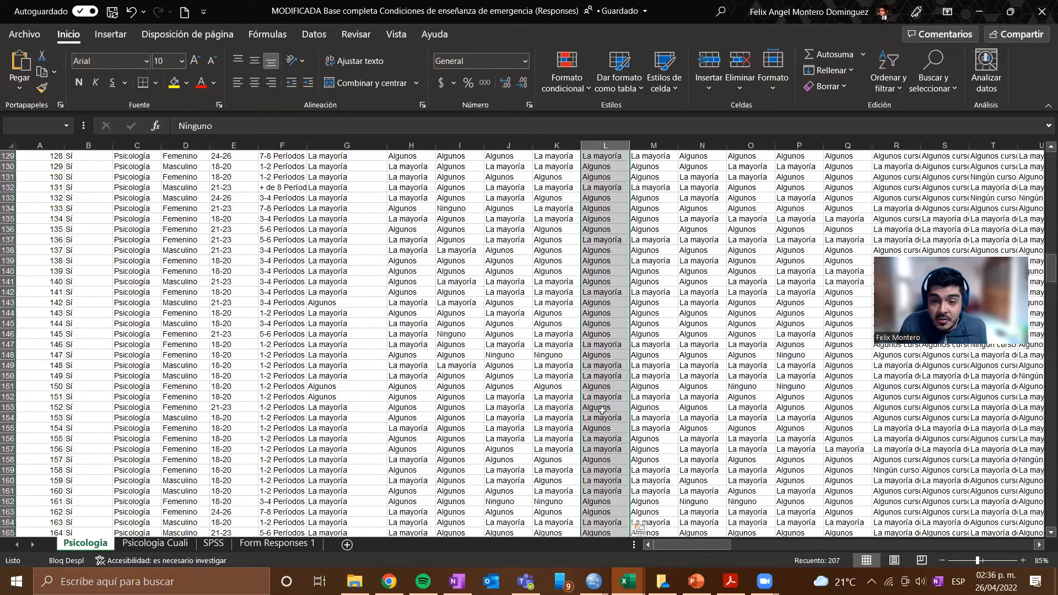
{"action": "scroll", "coordinate": [602, 411], "scroll_direction": "up", "scroll_amount": 20}
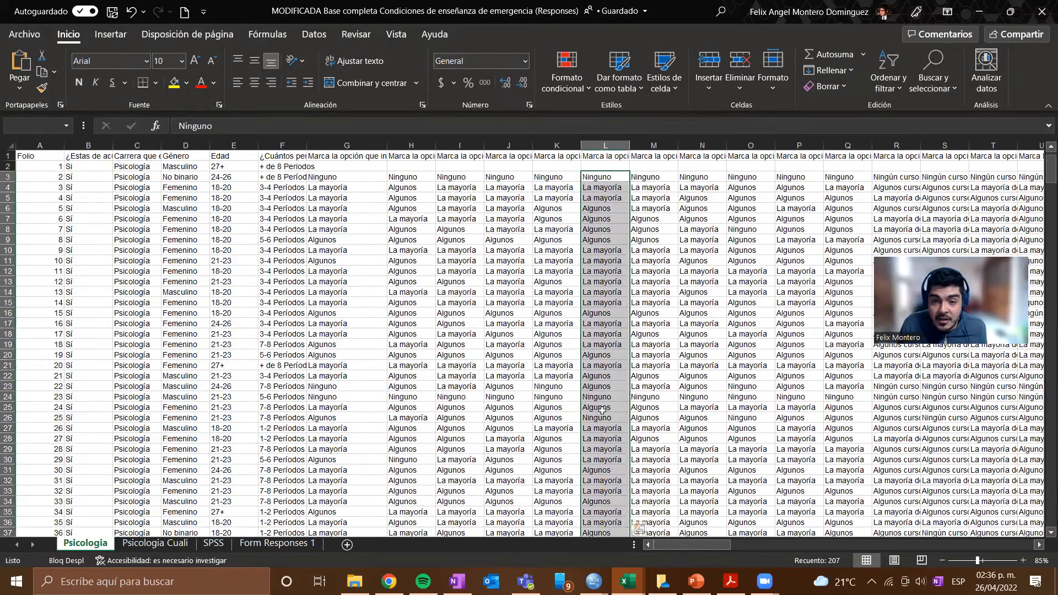
Extend the selection to include column M and copy the responses in L3:M209
{"action": "left_click", "coordinate": [648, 177], "text": "shift"}
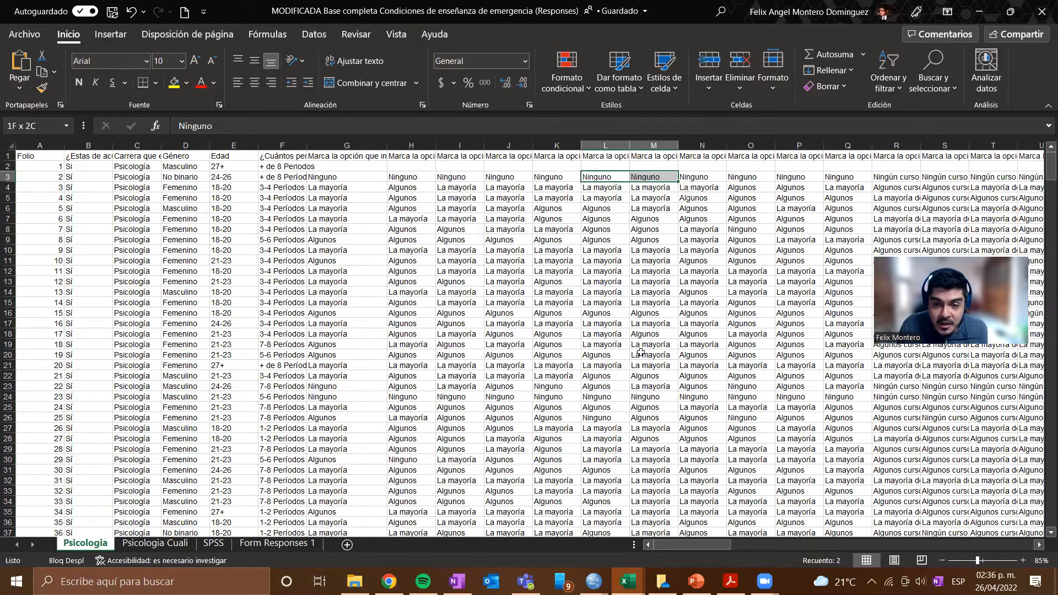
{"action": "scroll", "coordinate": [639, 352], "scroll_direction": "down", "scroll_amount": 12}
{"action": "scroll", "coordinate": [637, 427], "scroll_direction": "down", "scroll_amount": 20}
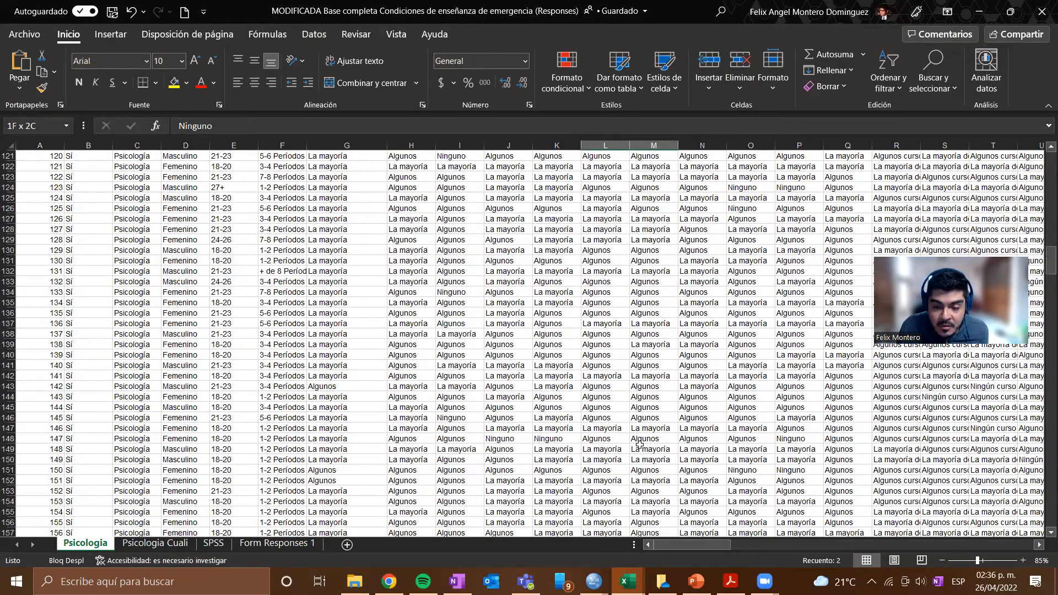
{"action": "scroll", "coordinate": [636, 362], "scroll_direction": "up", "scroll_amount": 5}
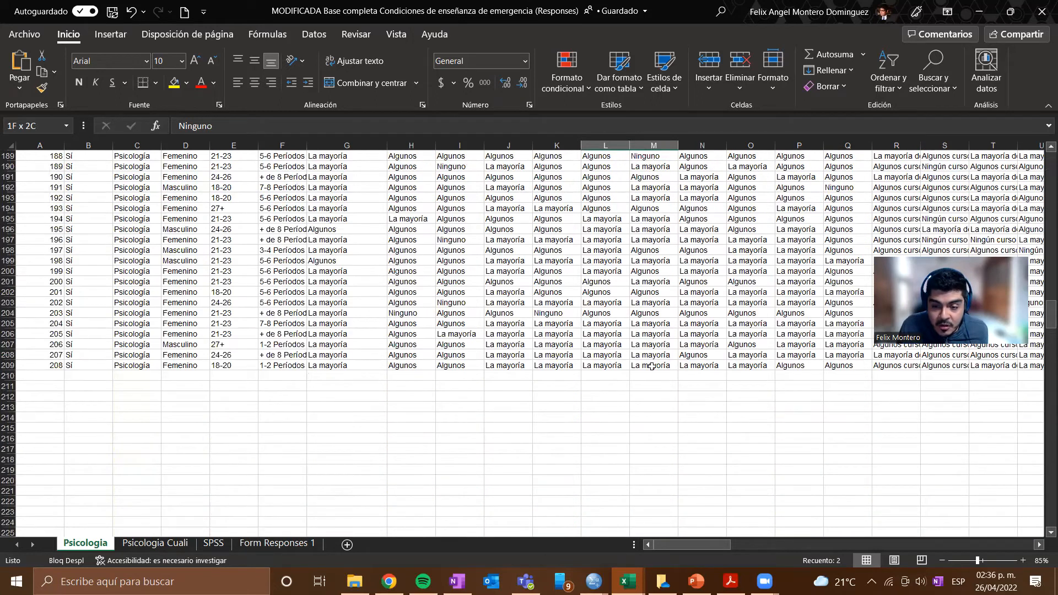
{"action": "left_click", "coordinate": [651, 366], "text": "shift"}
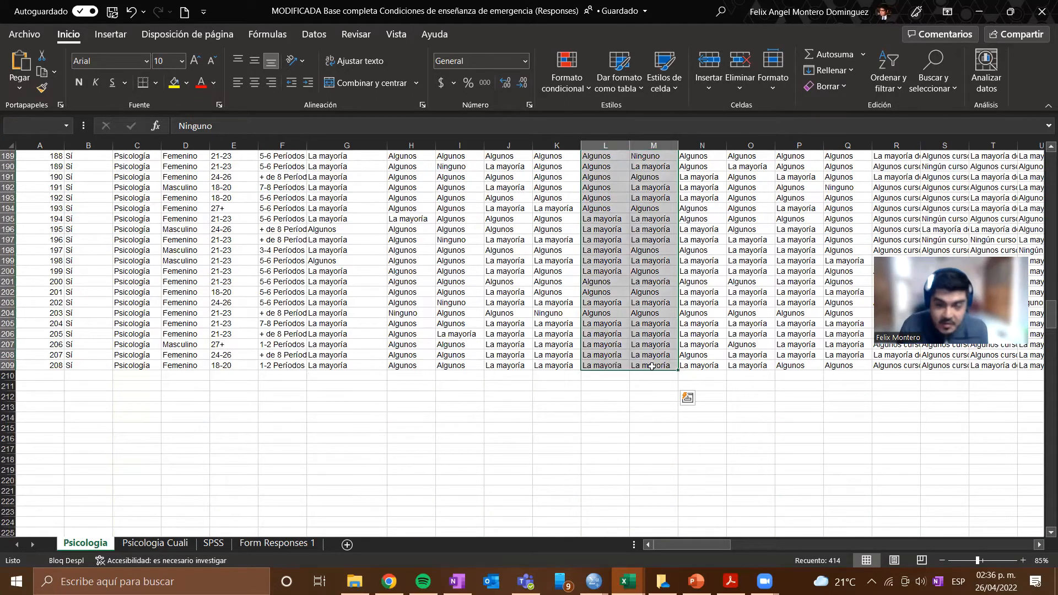
{"action": "key", "text": "ctrl+c"}
Paste the two copied response columns into the SPSS sheet starting at I2
{"action": "left_click", "coordinate": [214, 543]}
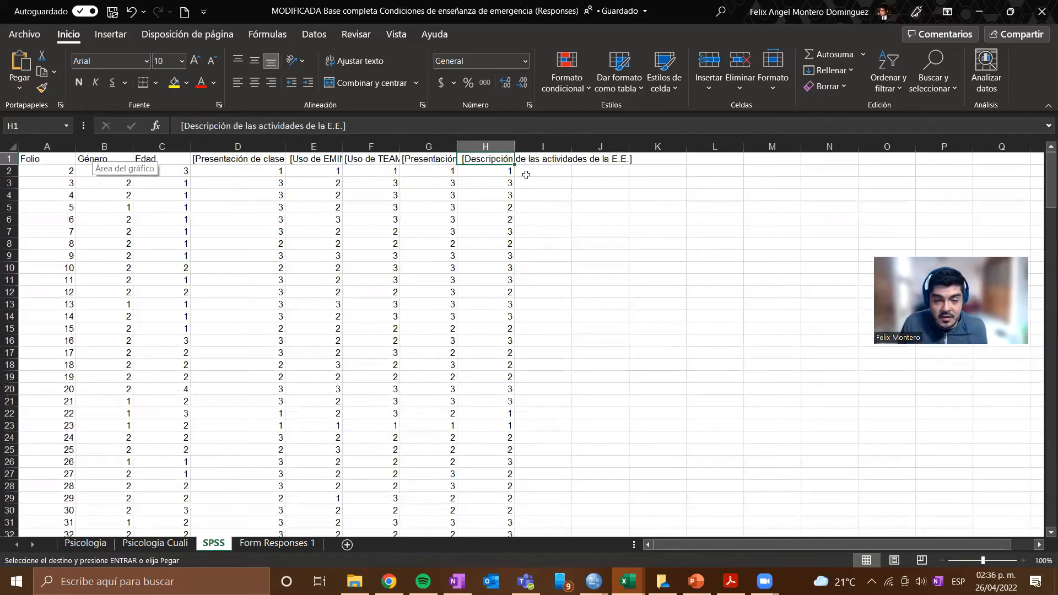
{"action": "left_click", "coordinate": [542, 163]}
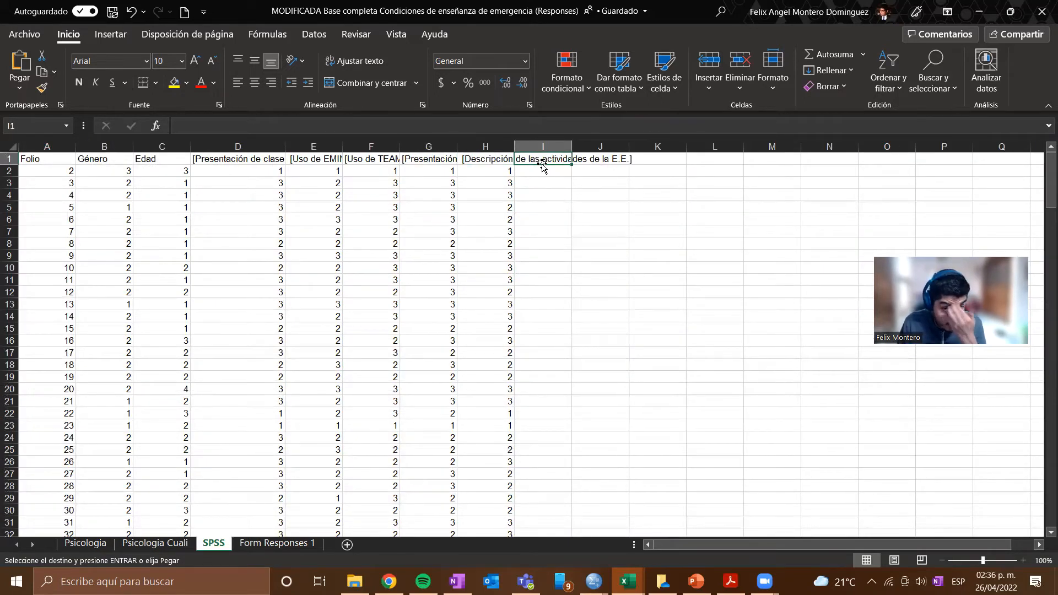
{"action": "left_click", "coordinate": [538, 171]}
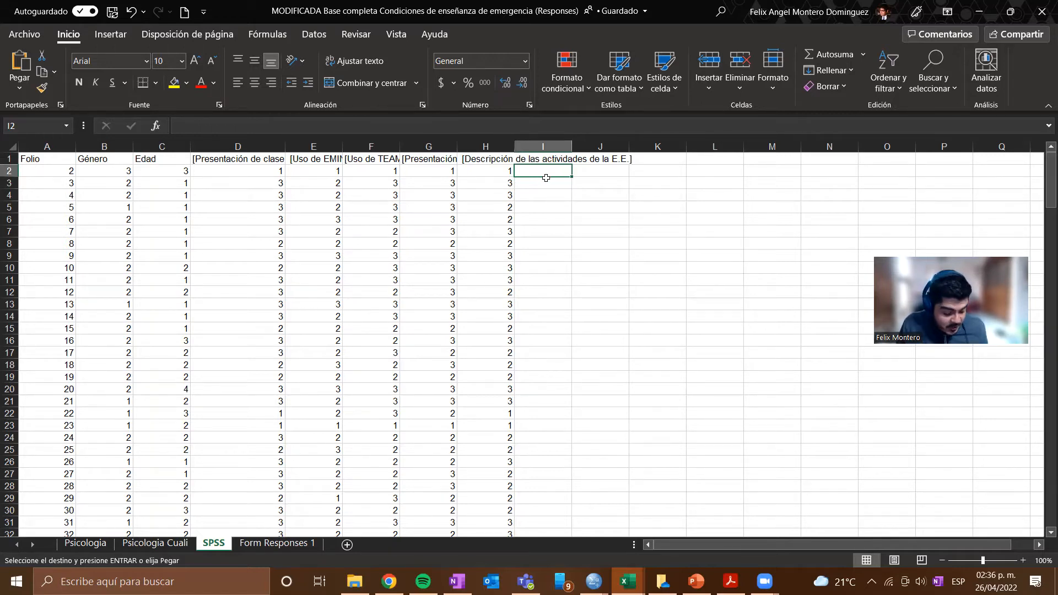
{"action": "key", "text": "ctrl+v"}
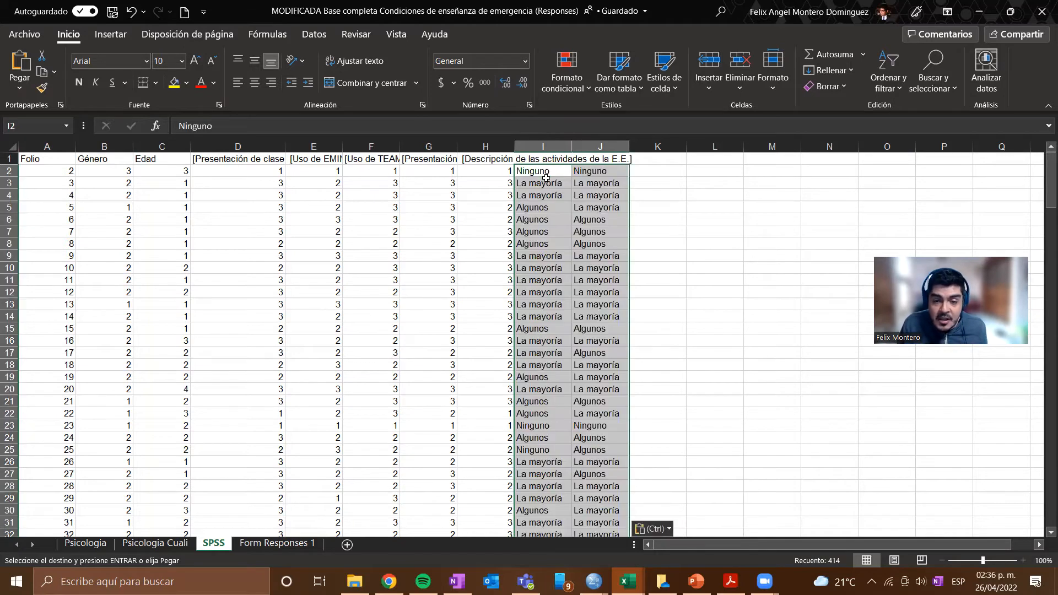
{"action": "left_click", "coordinate": [545, 178]}
{"action": "left_click", "coordinate": [538, 172]}
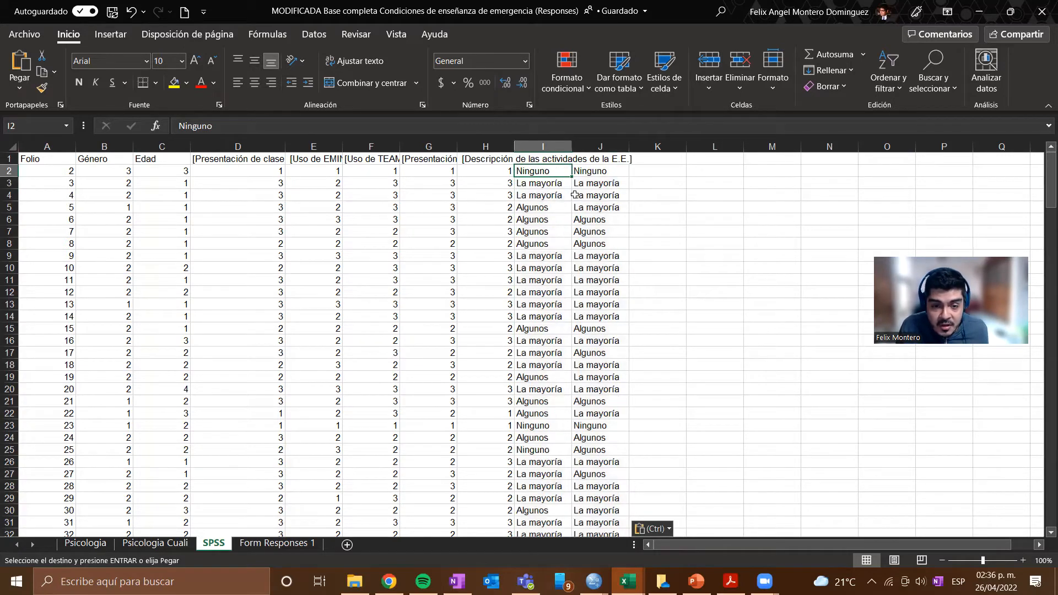
Copy the question headers in L1:M1 of the Psicologia sheet into I1:J1 of the SPSS sheet
{"action": "left_click", "coordinate": [85, 543]}
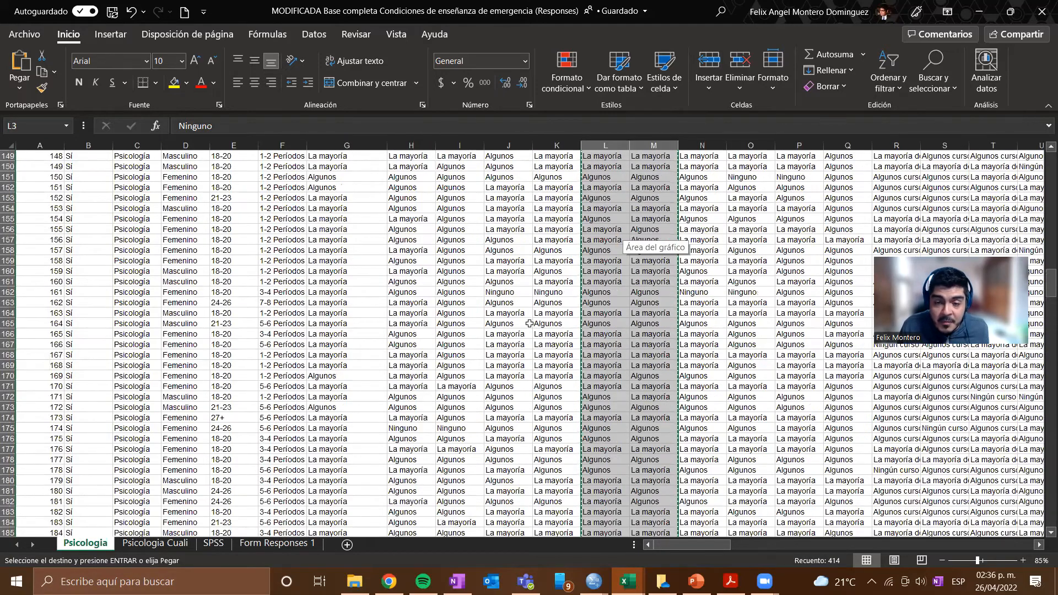
{"action": "scroll", "coordinate": [528, 323], "scroll_direction": "up", "scroll_amount": 20}
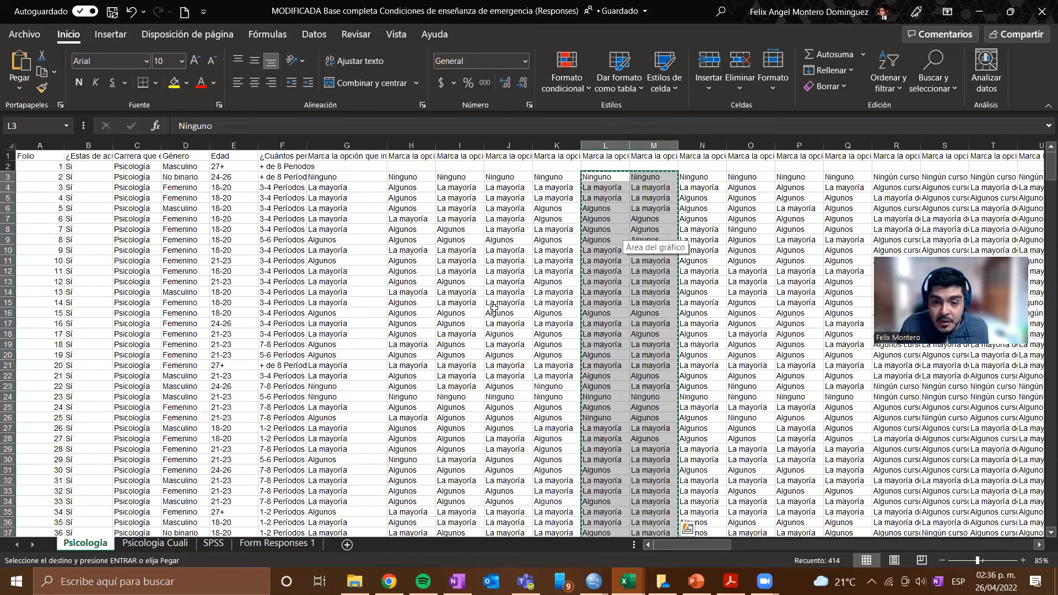
{"action": "left_click", "coordinate": [606, 157]}
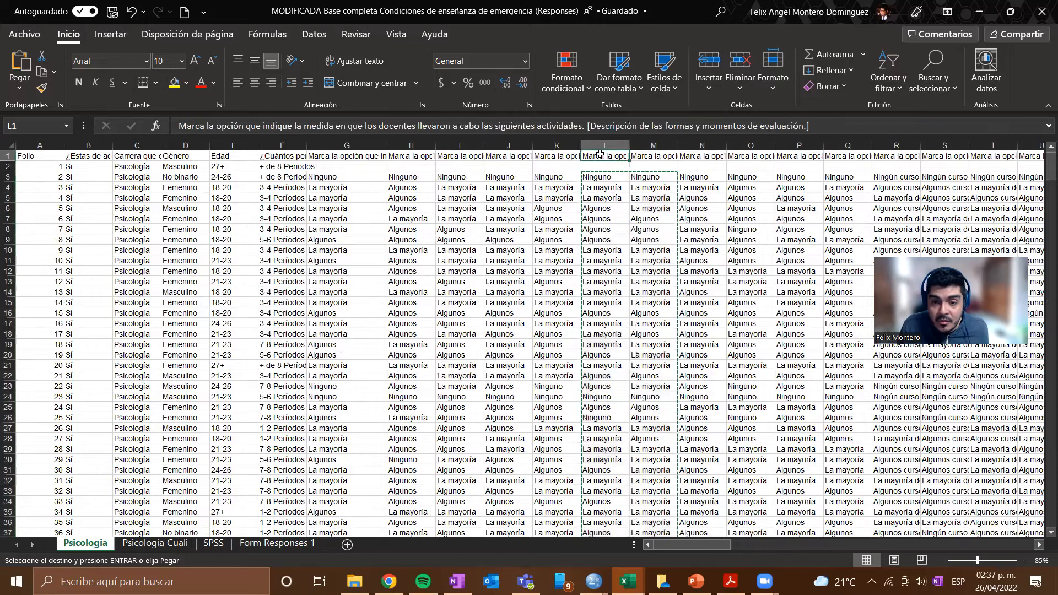
{"action": "left_click", "coordinate": [652, 156], "text": "shift"}
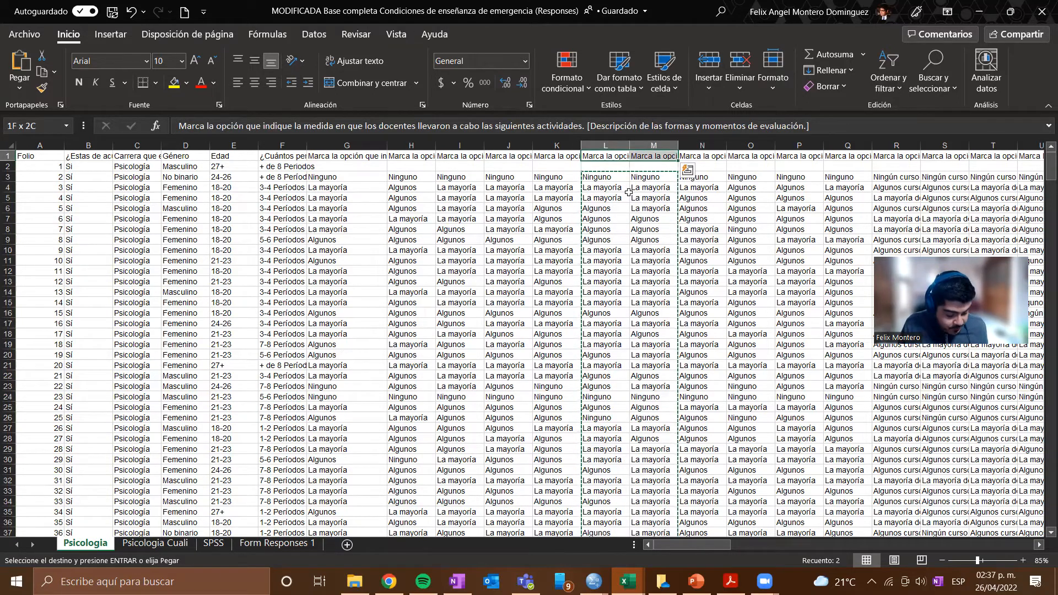
{"action": "key", "text": "ctrl+c"}
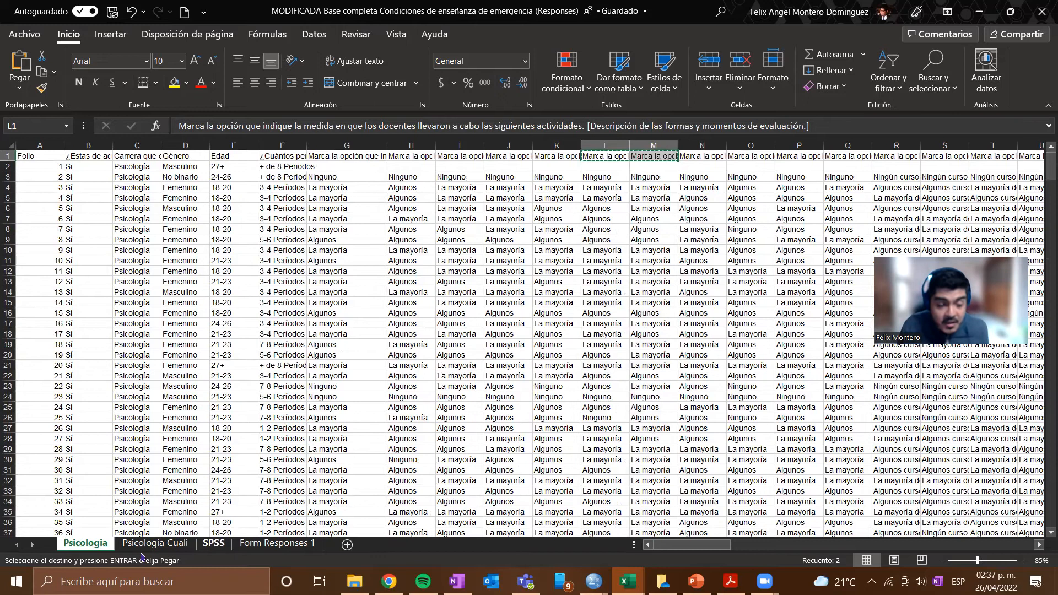
{"action": "left_click", "coordinate": [214, 543]}
{"action": "left_click", "coordinate": [484, 160]}
{"action": "left_click", "coordinate": [526, 160]}
{"action": "key", "text": "ctrl+v"}
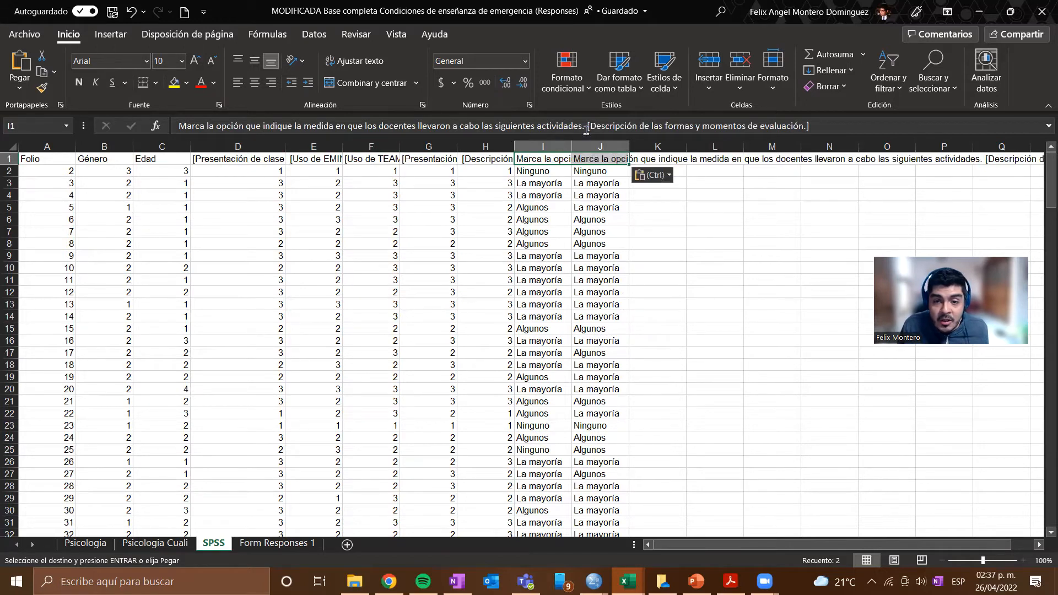
Shorten the headers in I1 and J1 to only their bracketed descriptions, removing the introductory "Marca la opción..." sentence
{"action": "left_click_drag", "start_coordinate": [587, 126], "coordinate": [158, 137]}
{"action": "key", "text": "BackSpace"}
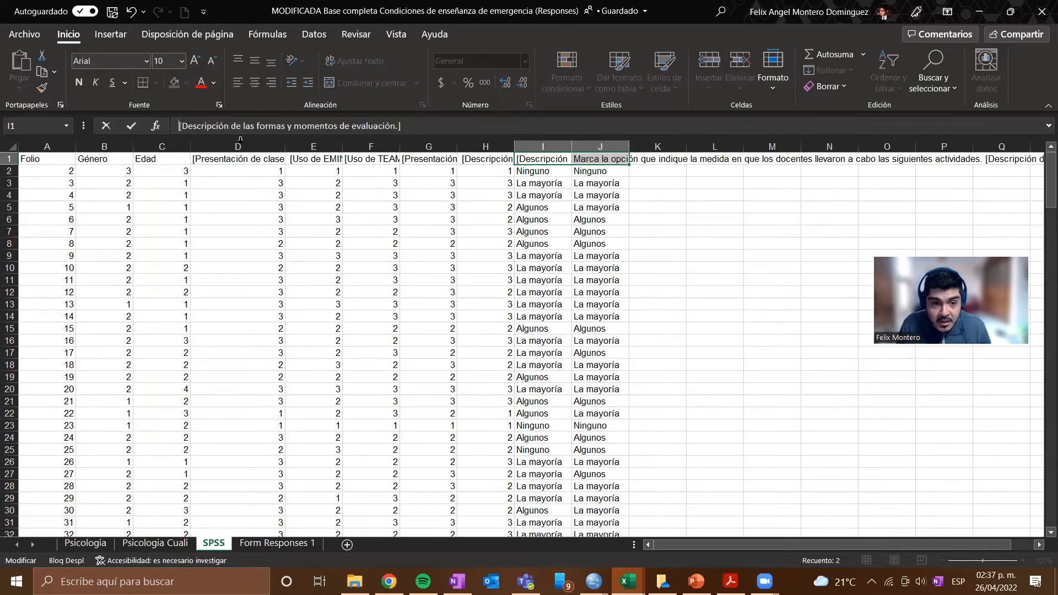
{"action": "left_click", "coordinate": [610, 180]}
{"action": "left_click", "coordinate": [604, 160]}
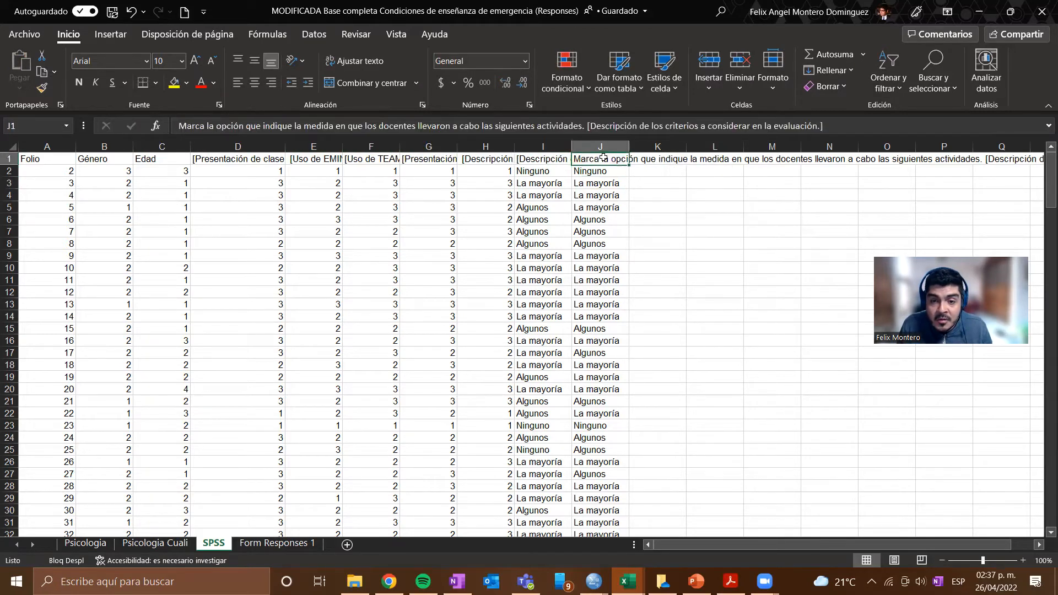
{"action": "left_click", "coordinate": [586, 126]}
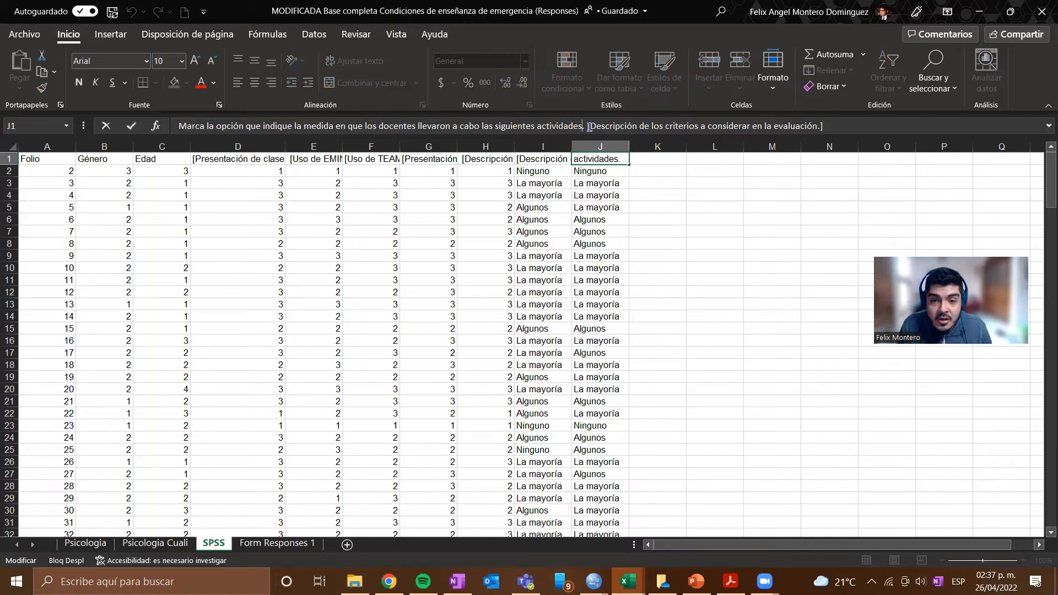
{"action": "left_click_drag", "start_coordinate": [589, 126], "coordinate": [269, 154]}
{"action": "key", "text": "BackSpace"}
{"action": "left_click", "coordinate": [633, 177]}
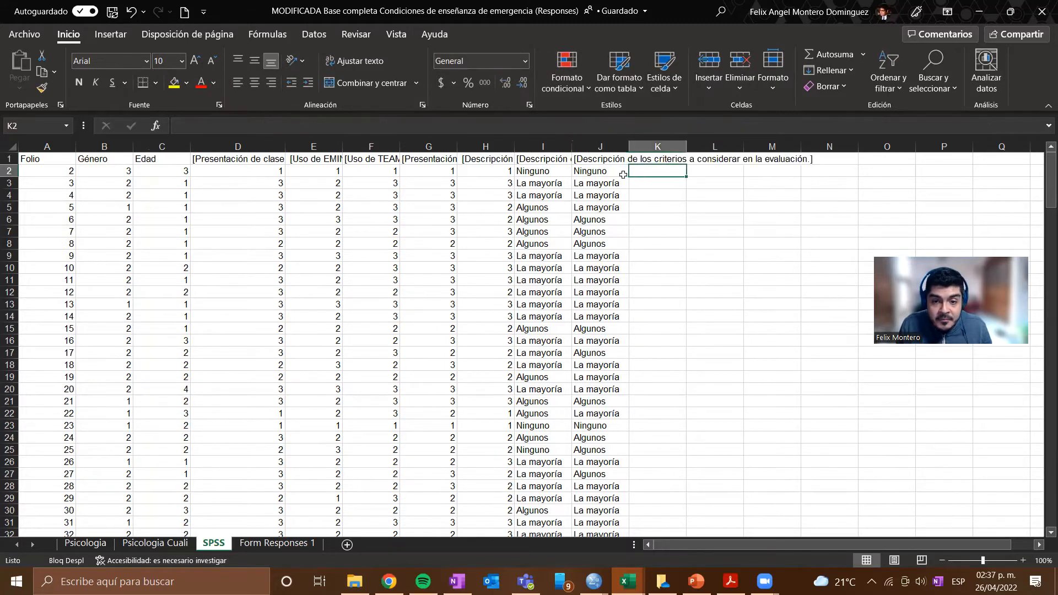
Replace every "Ninguno" response on the SPSS sheet with 1
{"action": "left_click", "coordinate": [544, 171]}
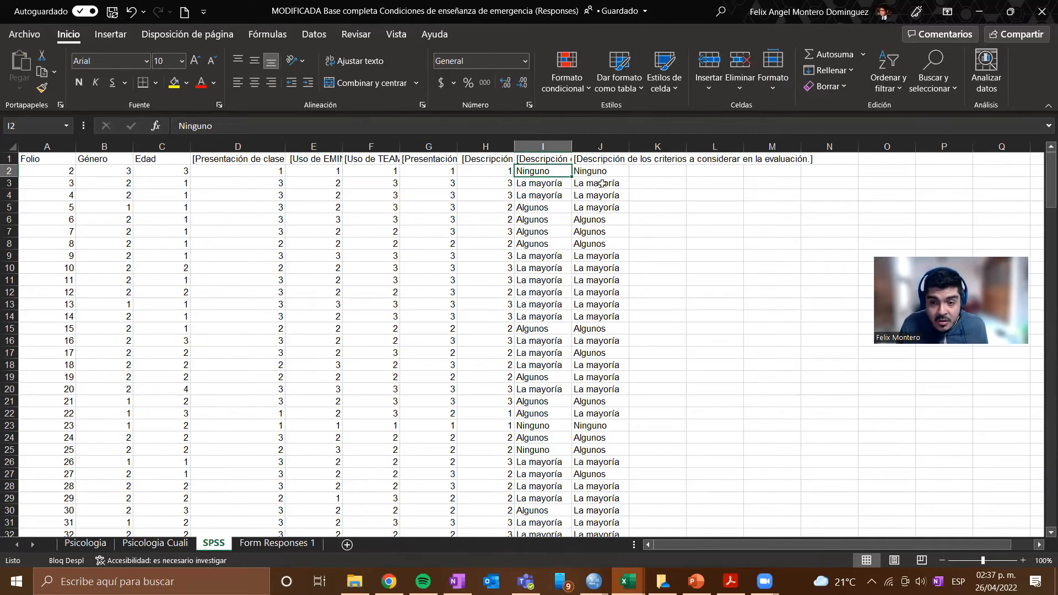
{"action": "key", "text": "ctrl+b"}
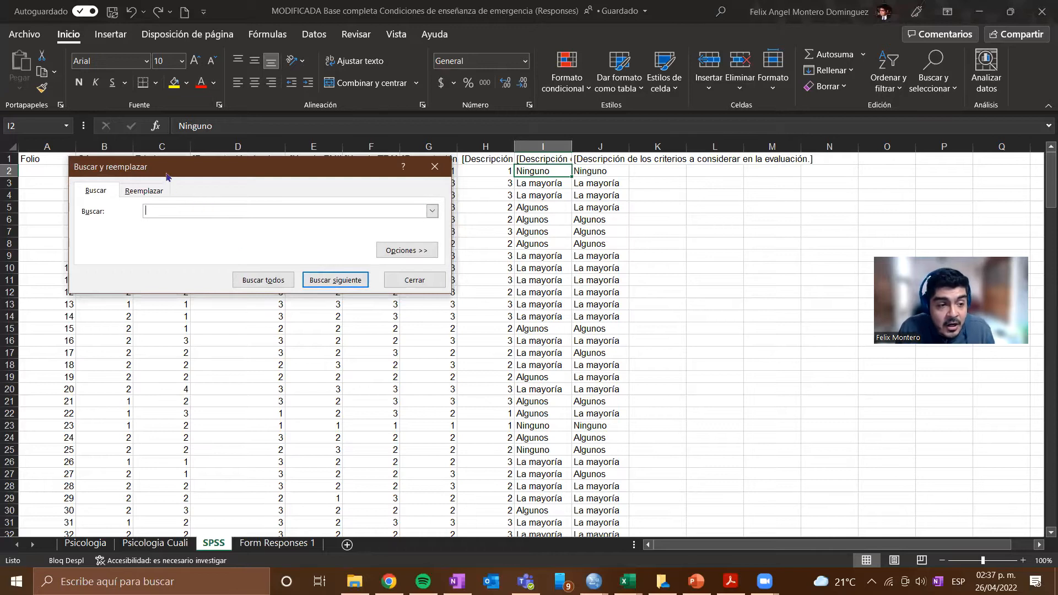
{"action": "left_click_drag", "start_coordinate": [169, 175], "coordinate": [720, 181]}
{"action": "left_click", "coordinate": [697, 196]}
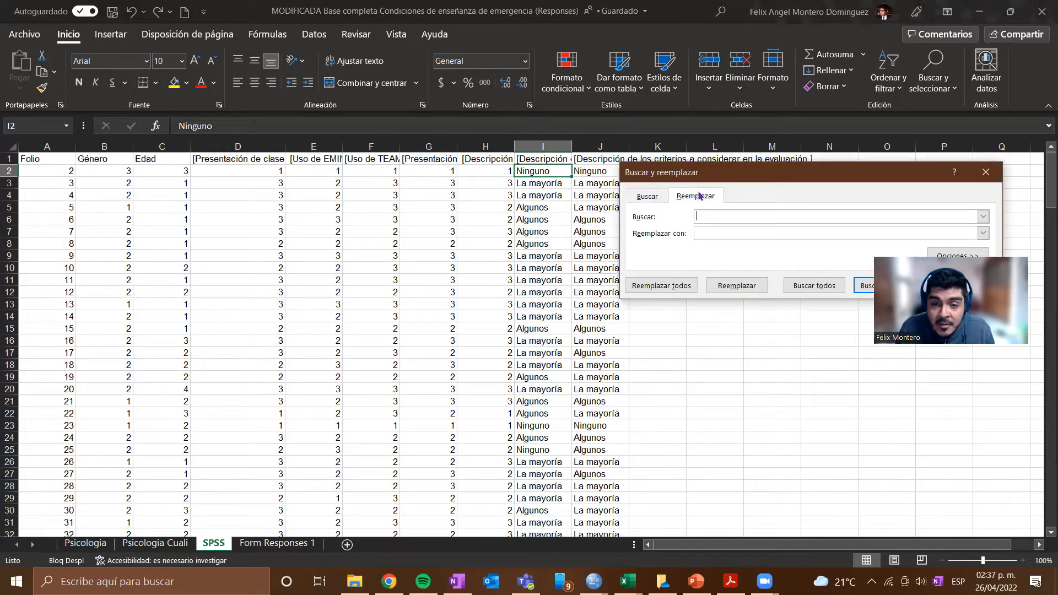
{"action": "double_click", "coordinate": [530, 171]}
{"action": "left_click_drag", "start_coordinate": [555, 169], "coordinate": [510, 171]}
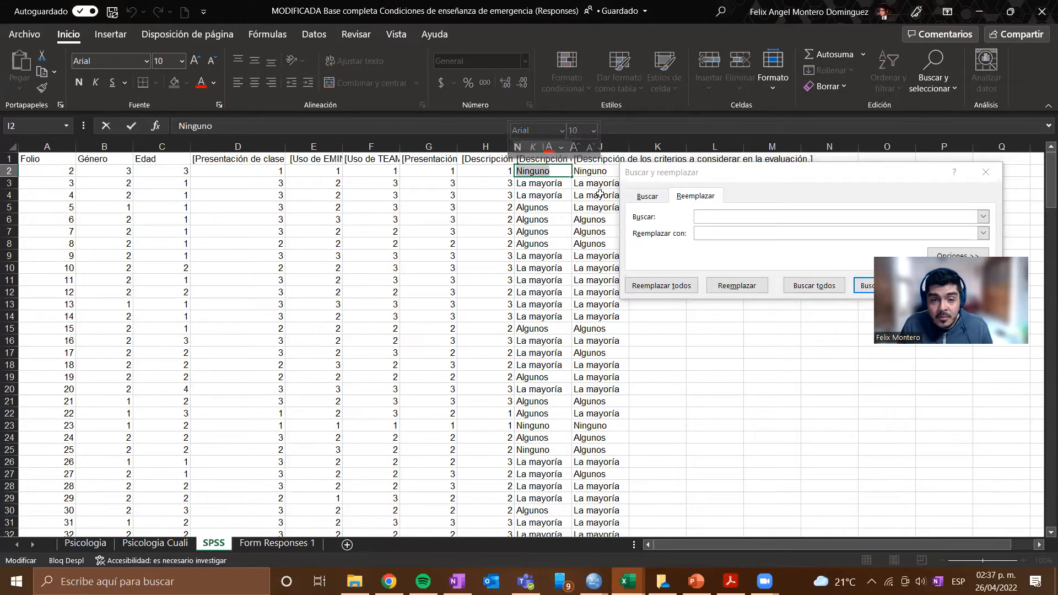
{"action": "key", "text": "ctrl+c"}
{"action": "left_click", "coordinate": [727, 216]}
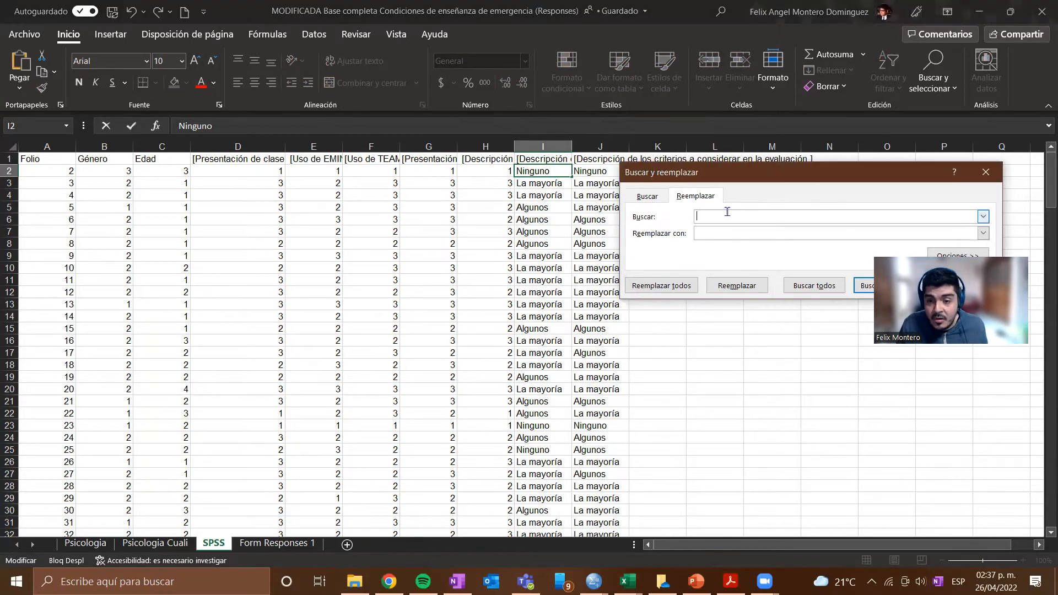
{"action": "key", "text": "ctrl+v"}
{"action": "left_click", "coordinate": [717, 232]}
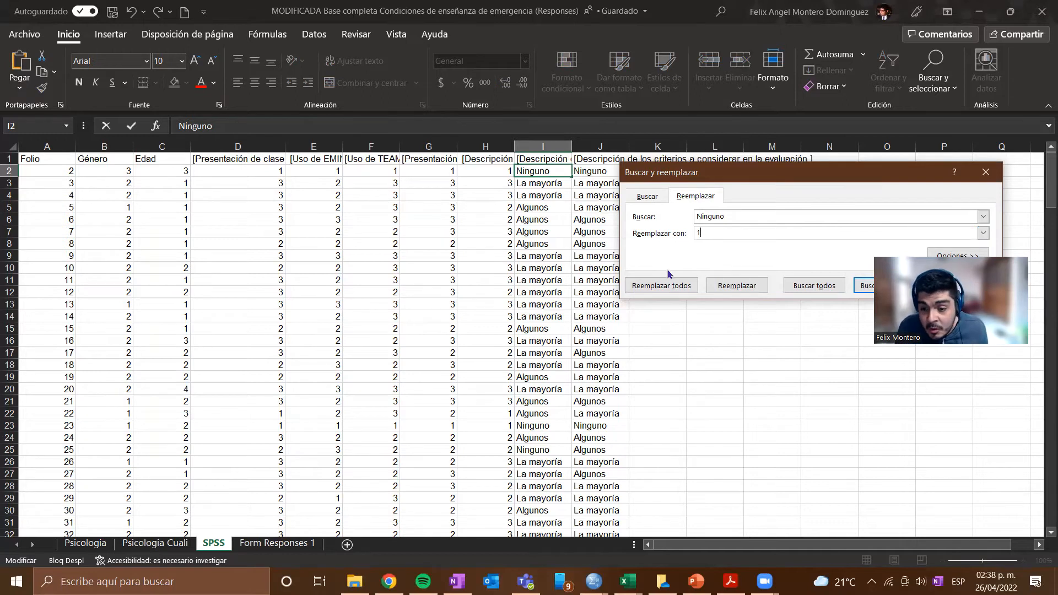
{"action": "left_click", "coordinate": [677, 287]}
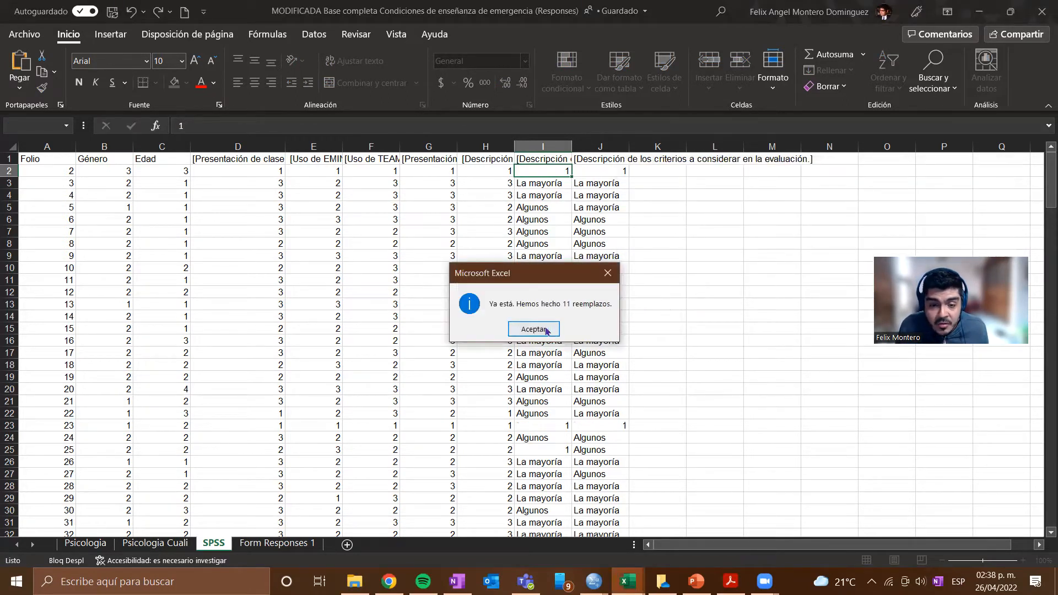
{"action": "left_click", "coordinate": [533, 329]}
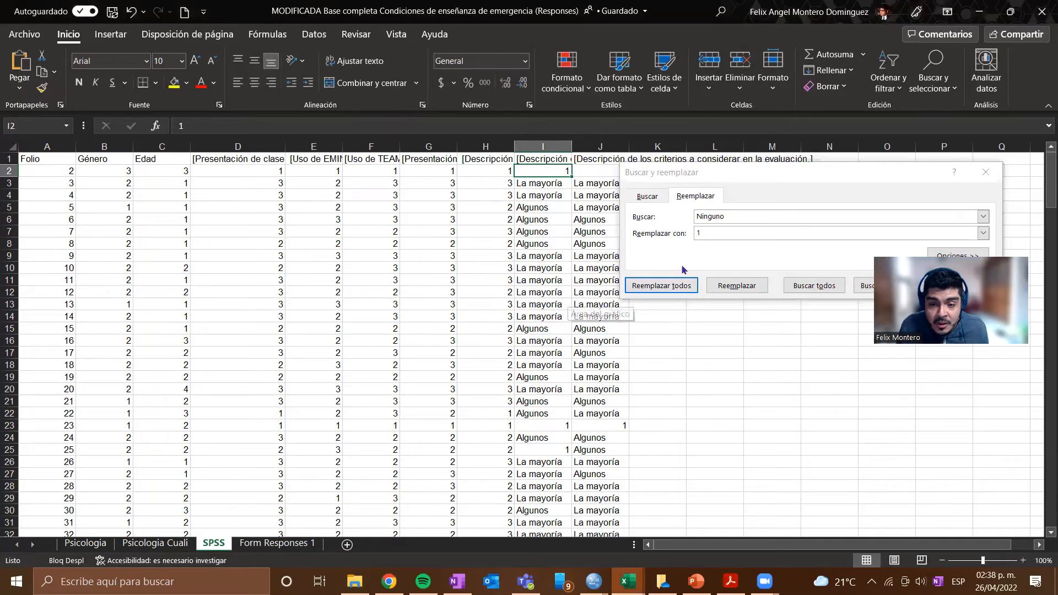
Replace every "Algunos" response on the SPSS sheet with 2
{"action": "left_click", "coordinate": [744, 216]}
{"action": "double_click", "coordinate": [738, 217]}
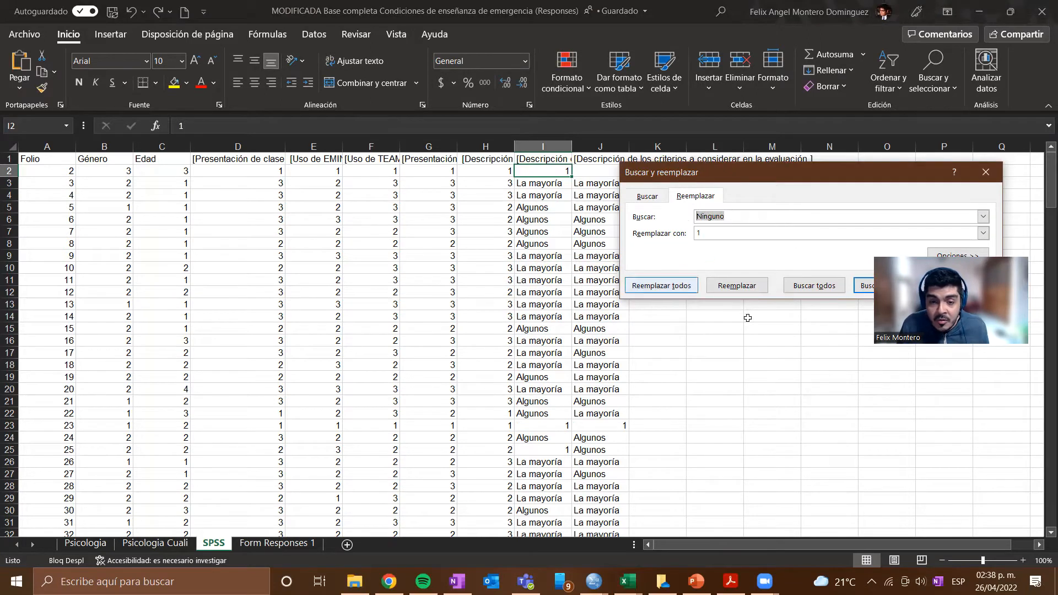
{"action": "left_click", "coordinate": [533, 209]}
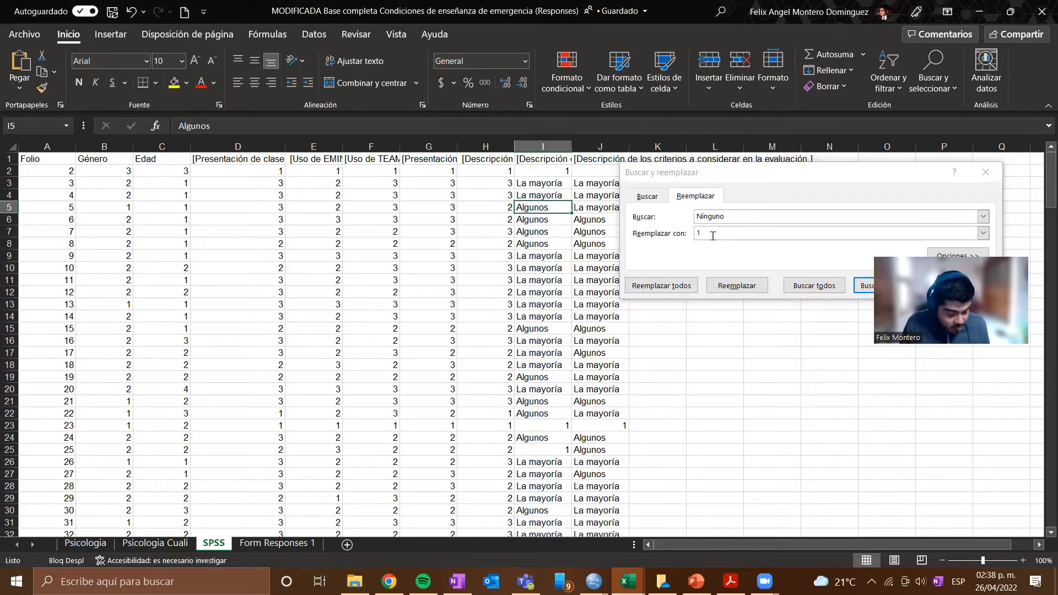
{"action": "key", "text": "ctrl+c"}
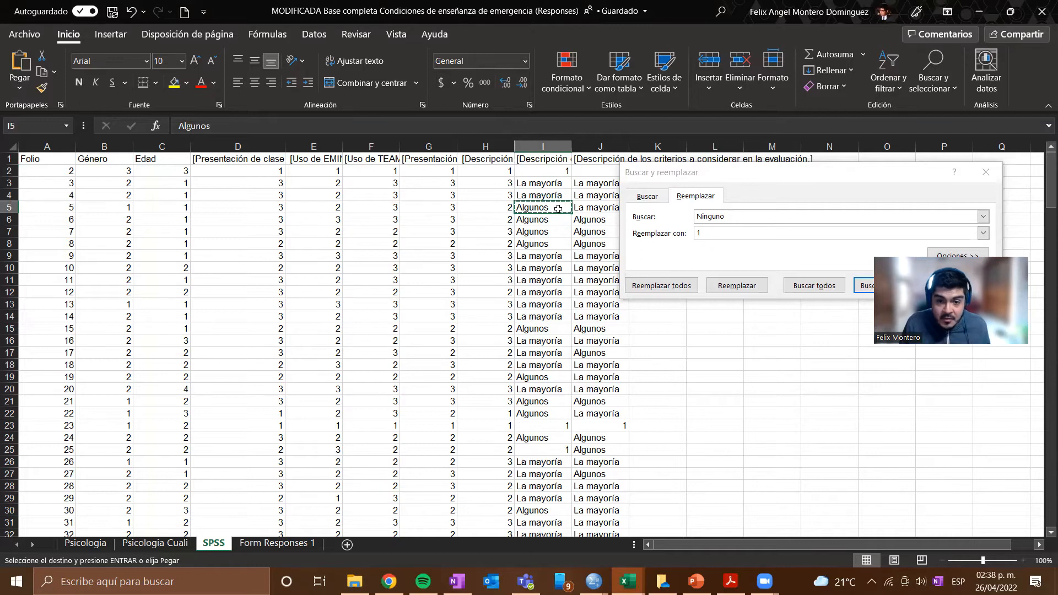
{"action": "left_click", "coordinate": [738, 216]}
{"action": "double_click", "coordinate": [738, 217]}
{"action": "key", "text": "ctrl+v"}
{"action": "left_click", "coordinate": [725, 231]}
{"action": "key", "text": "BackSpace"}
{"action": "type", "text": "2"}
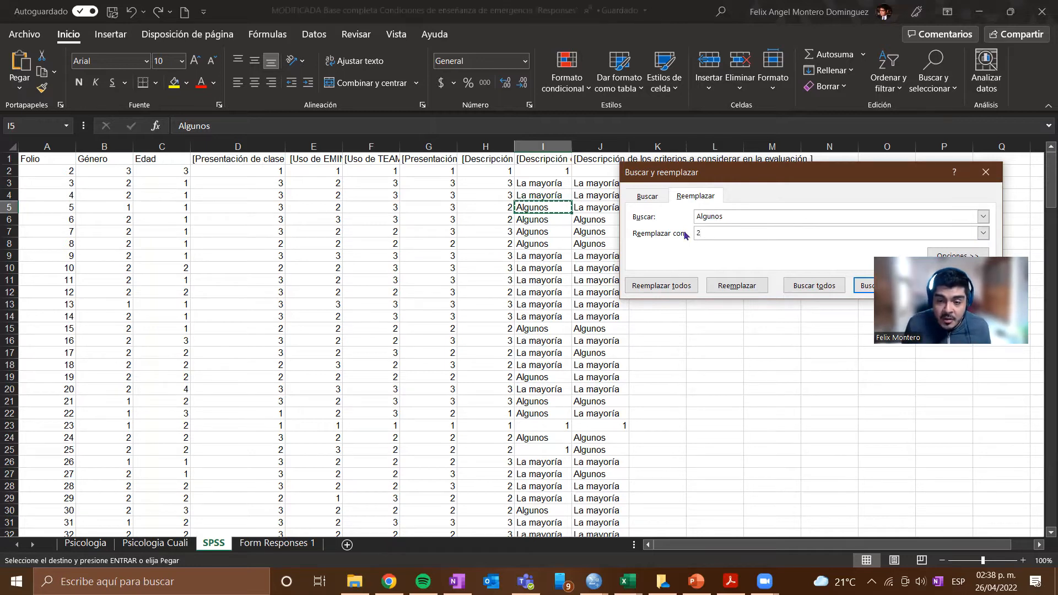
{"action": "left_click", "coordinate": [662, 286]}
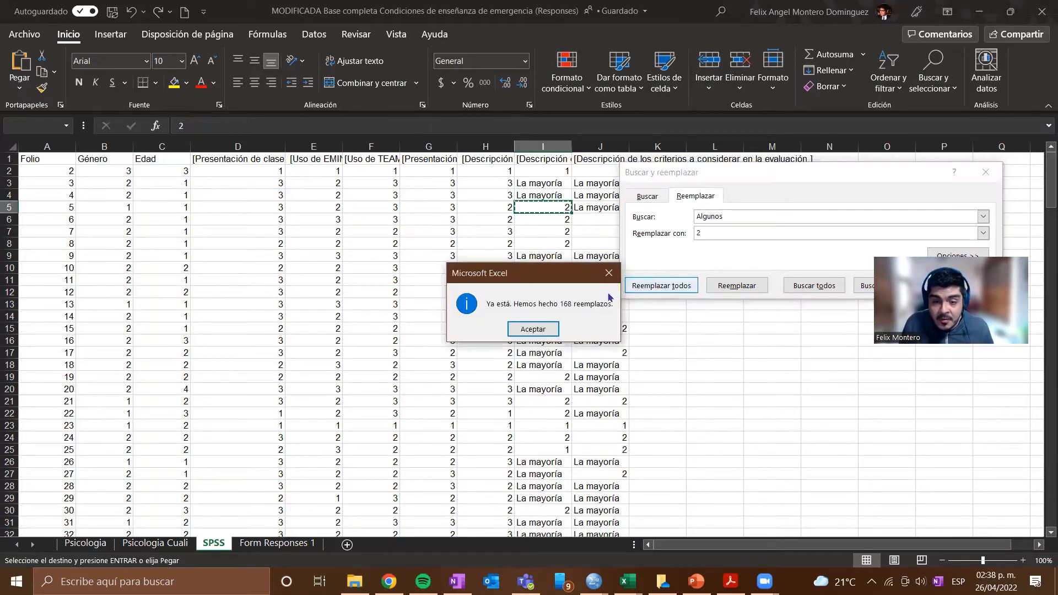
{"action": "left_click", "coordinate": [531, 328]}
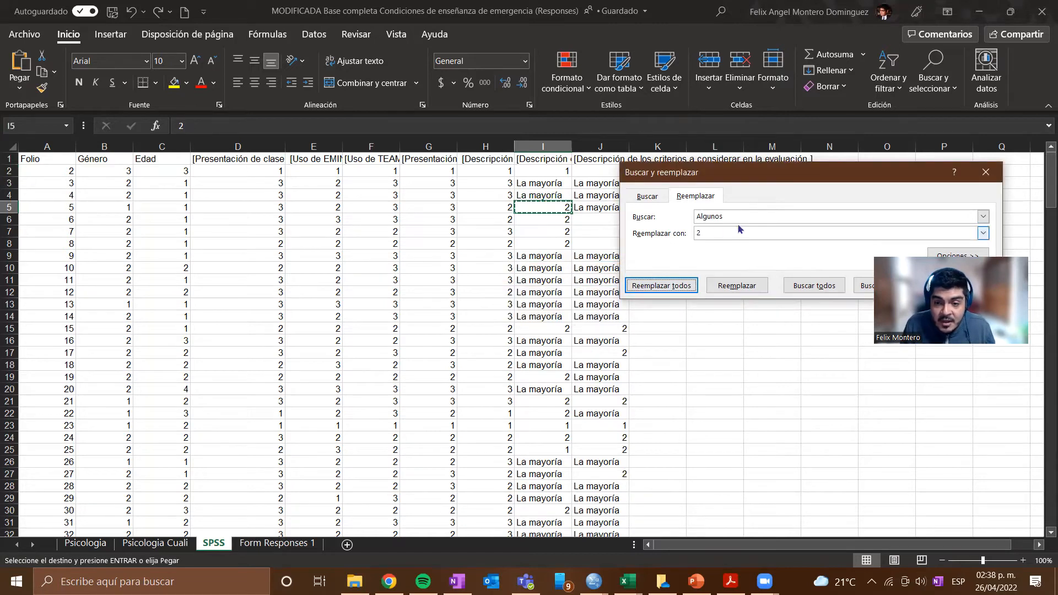
Replace every "La mayoría" response on the SPSS sheet with 3 and close Find and Replace
{"action": "left_click", "coordinate": [543, 202]}
{"action": "left_click", "coordinate": [539, 196]}
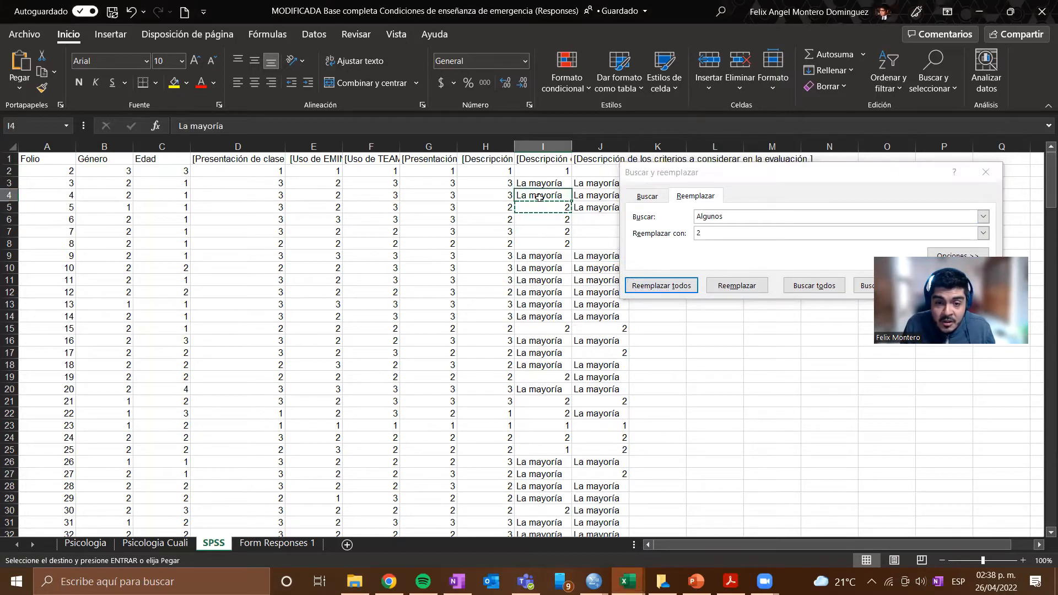
{"action": "left_click", "coordinate": [249, 133]}
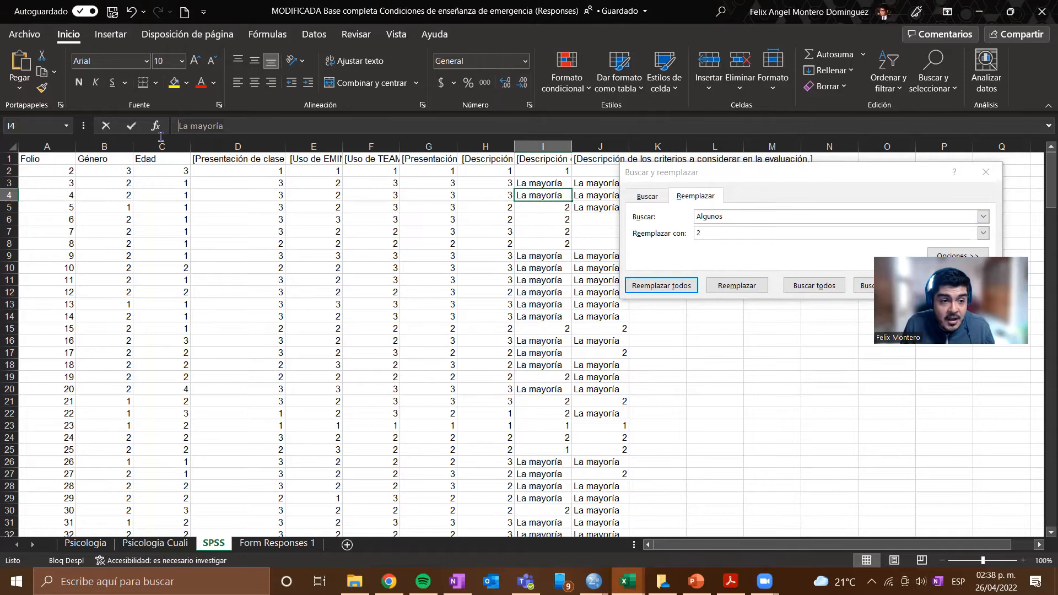
{"action": "left_click", "coordinate": [732, 214]}
{"action": "double_click", "coordinate": [733, 215]}
{"action": "key", "text": "ctrl+v"}
{"action": "key", "text": "Tab"}
{"action": "type", "text": "3"}
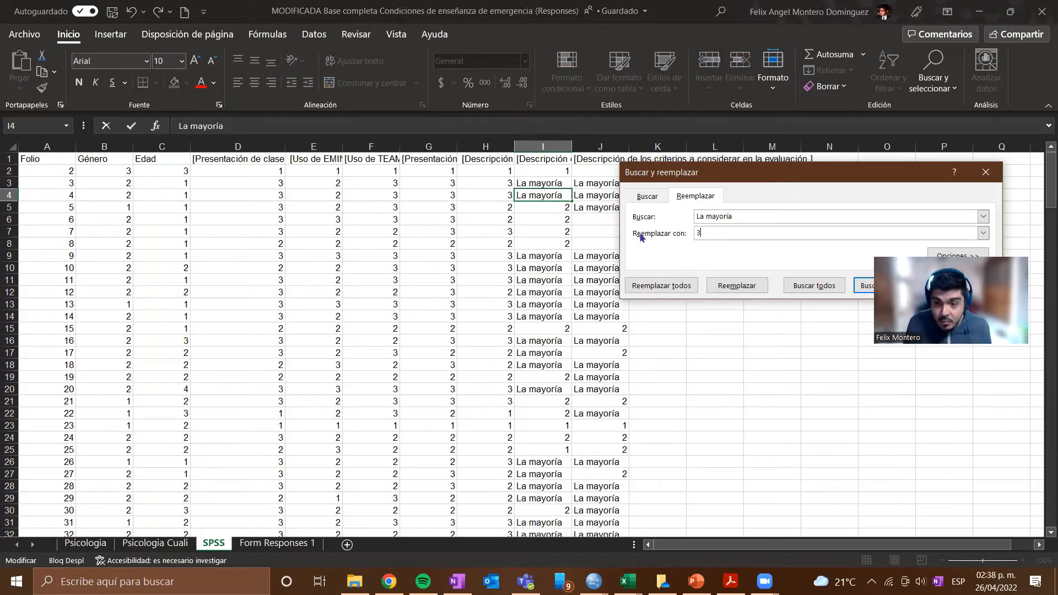
{"action": "left_click", "coordinate": [644, 284]}
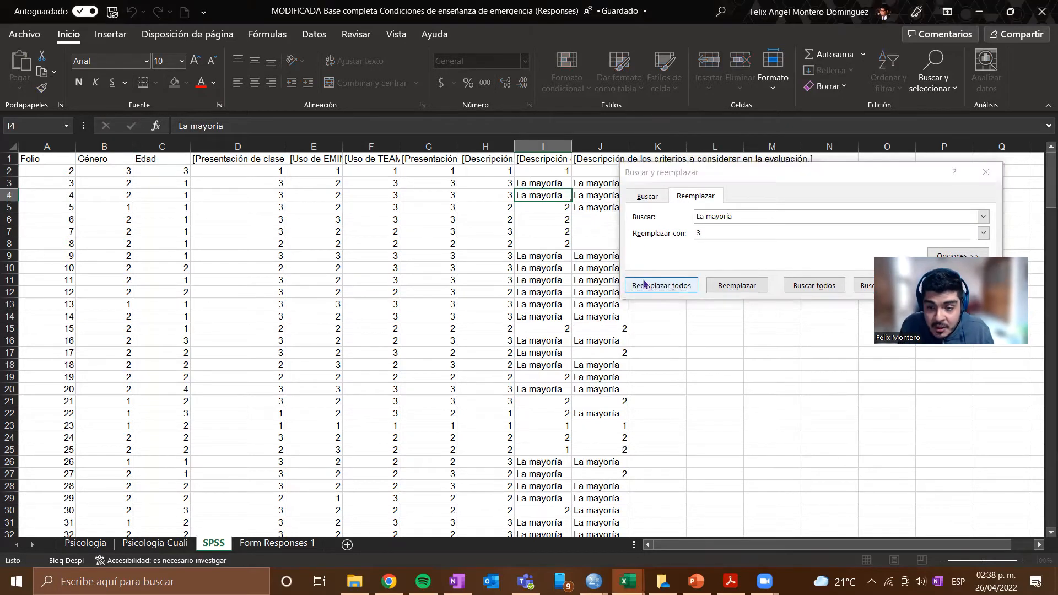
{"action": "left_click", "coordinate": [542, 330]}
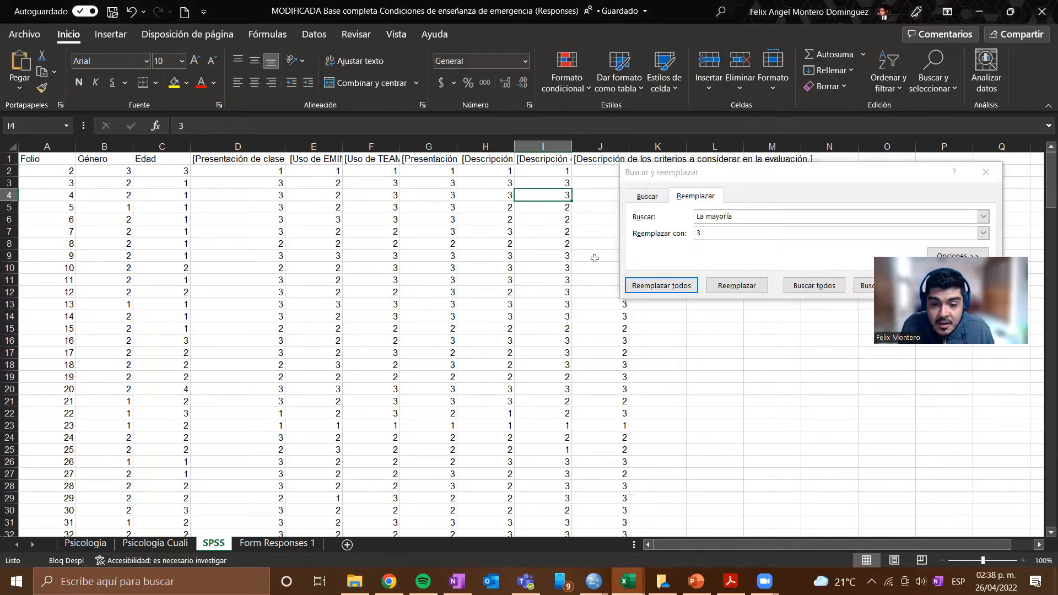
{"action": "left_click", "coordinate": [991, 171]}
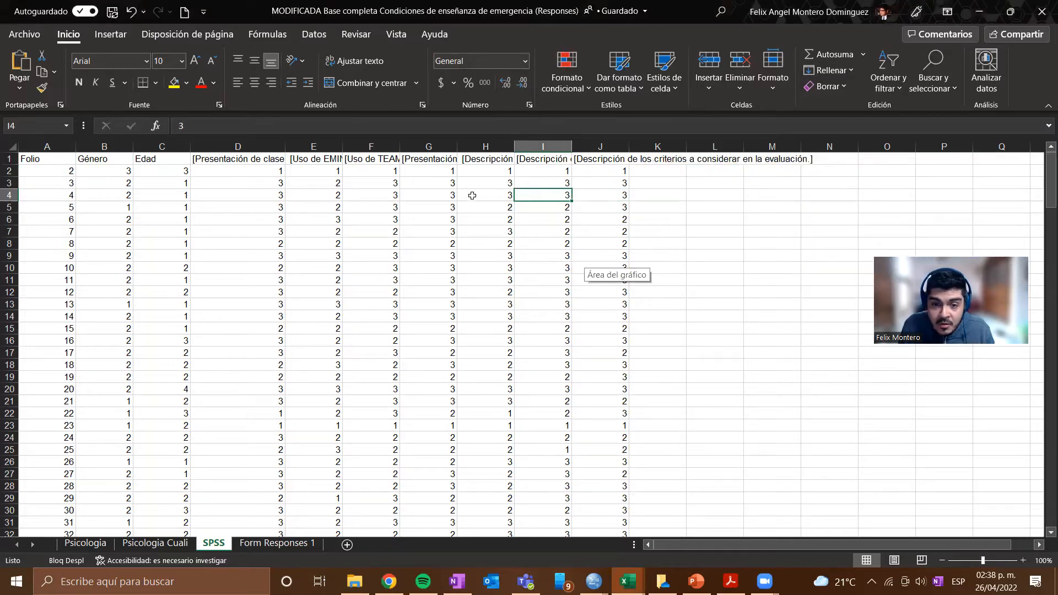
{"action": "left_click", "coordinate": [498, 171]}
{"action": "left_click", "coordinate": [564, 170]}
{"action": "left_click", "coordinate": [588, 170]}
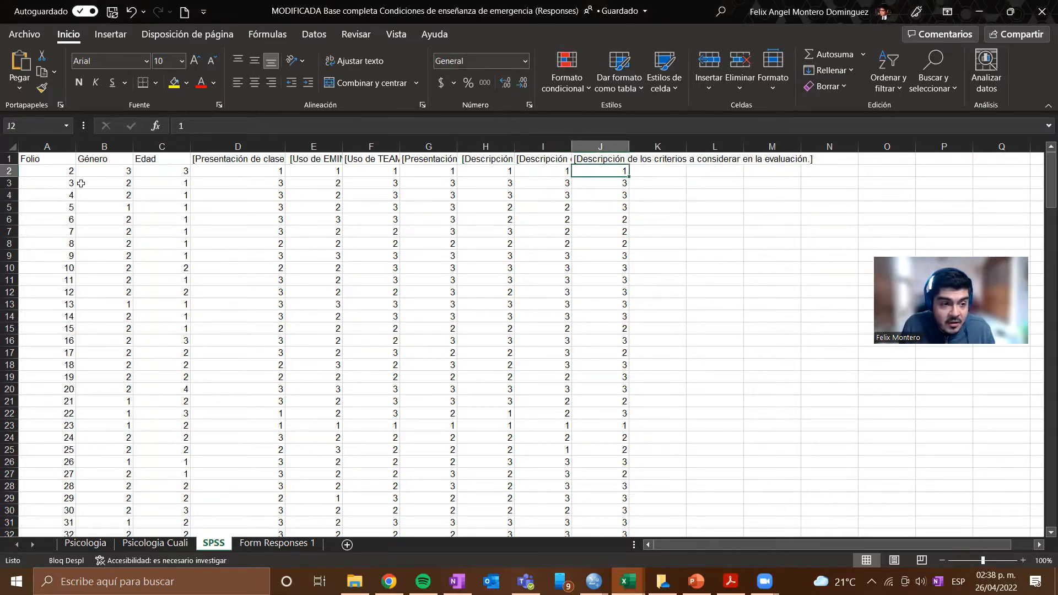
{"action": "left_click", "coordinate": [534, 173]}
{"action": "left_click", "coordinate": [593, 174]}
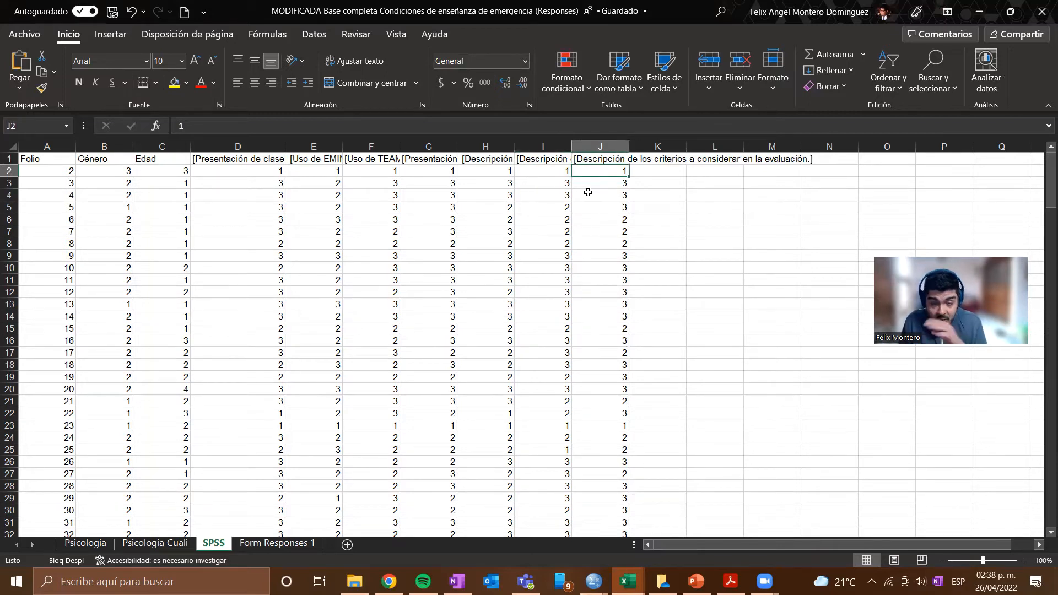
Select the coded responses in I2:J208 of the SPSS sheet and copy them
{"action": "left_click", "coordinate": [532, 177]}
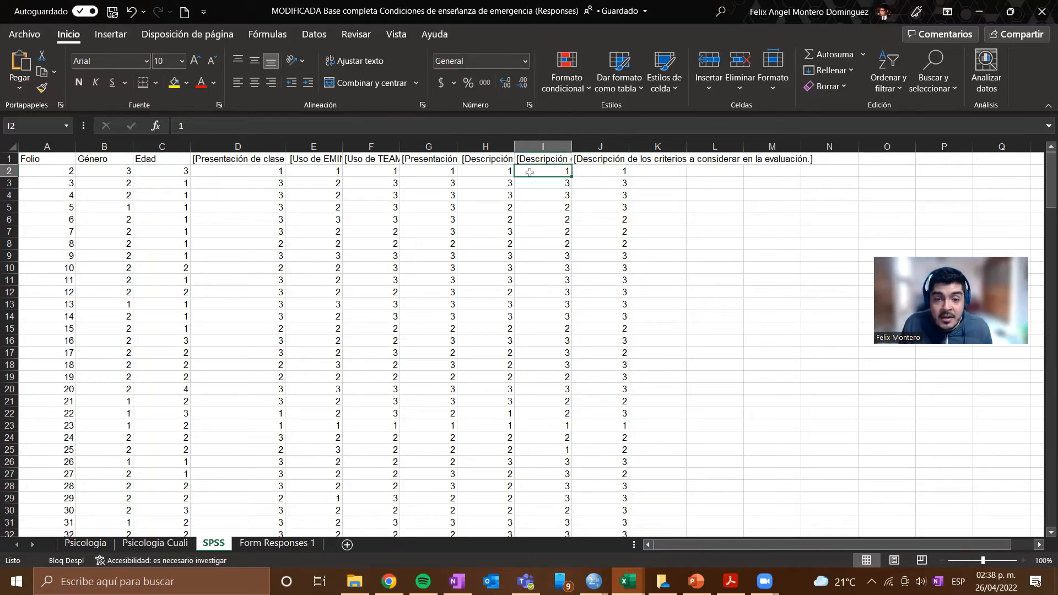
{"action": "scroll", "coordinate": [605, 351], "scroll_direction": "down", "scroll_amount": 1}
{"action": "scroll", "coordinate": [606, 351], "scroll_direction": "down", "scroll_amount": 20}
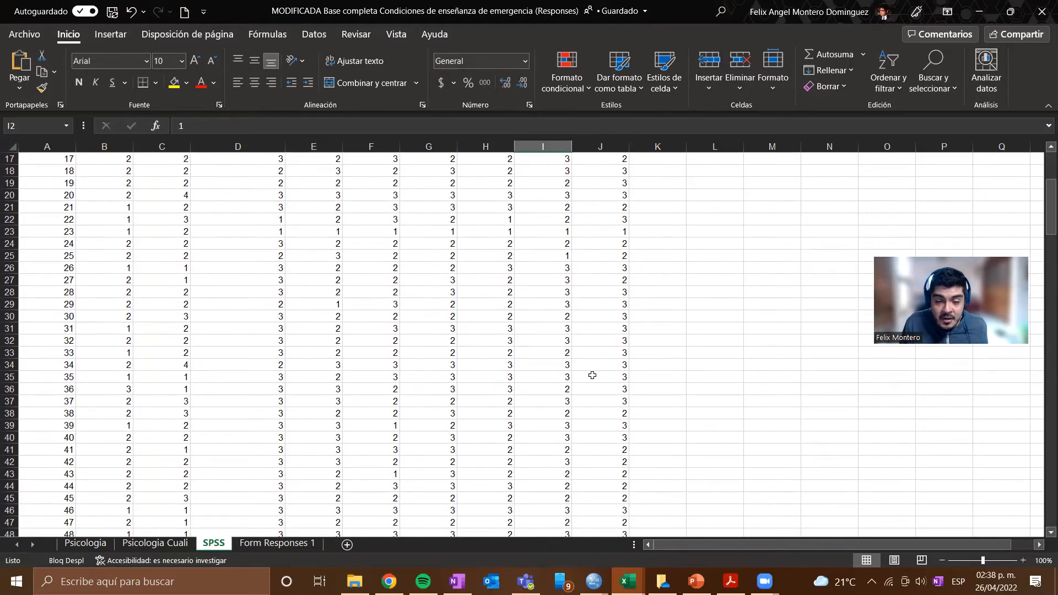
{"action": "scroll", "coordinate": [588, 387], "scroll_direction": "down", "scroll_amount": 20}
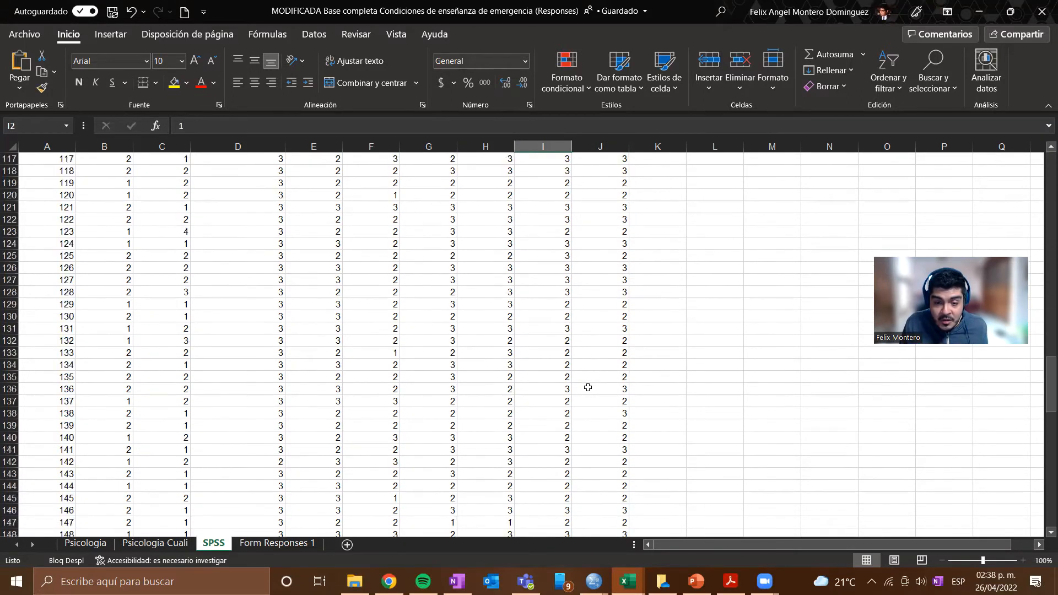
{"action": "scroll", "coordinate": [587, 387], "scroll_direction": "down", "scroll_amount": 4}
{"action": "scroll", "coordinate": [583, 389], "scroll_direction": "up", "scroll_amount": 4}
{"action": "left_click", "coordinate": [589, 341], "text": "shift"}
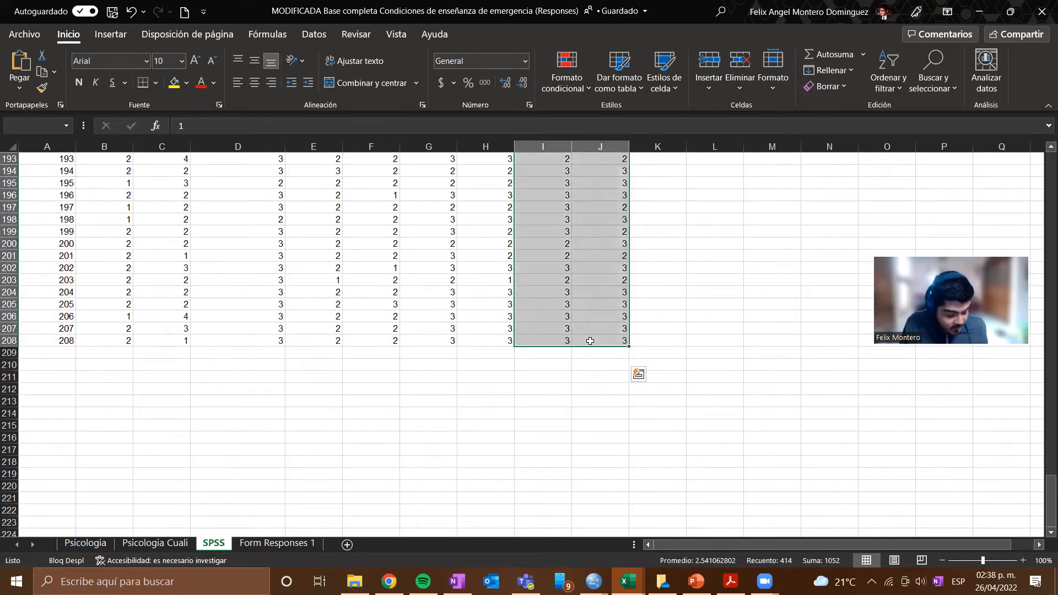
{"action": "key", "text": "ctrl+c"}
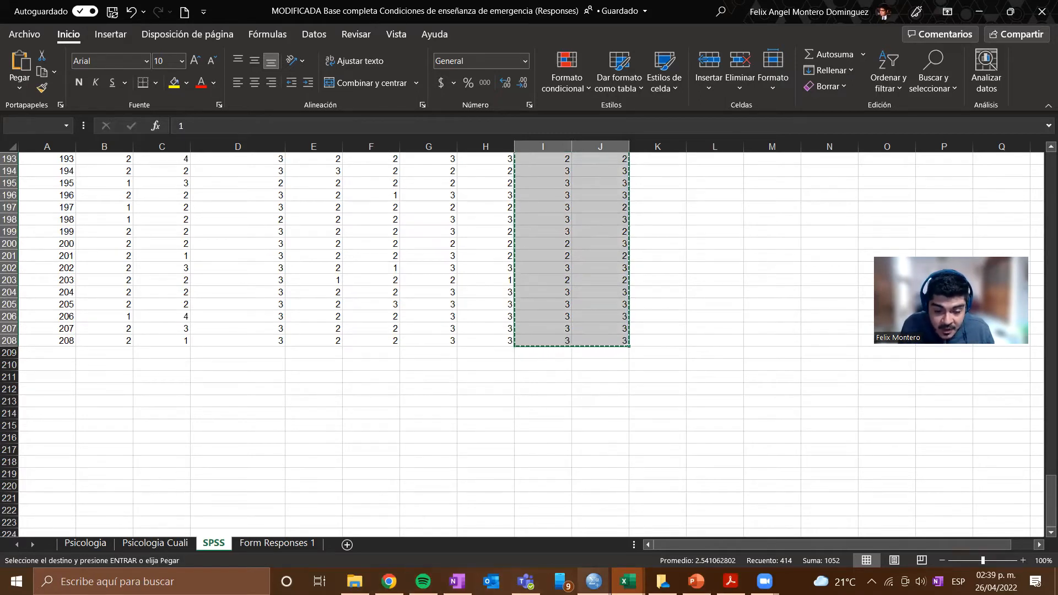
Switch to the SPSS Statistics data editor and paste the copied columns starting at row 1 of the first empty variable after Actividades
{"action": "mouse_move", "coordinate": [594, 581]}
{"action": "left_click", "coordinate": [677, 511]}
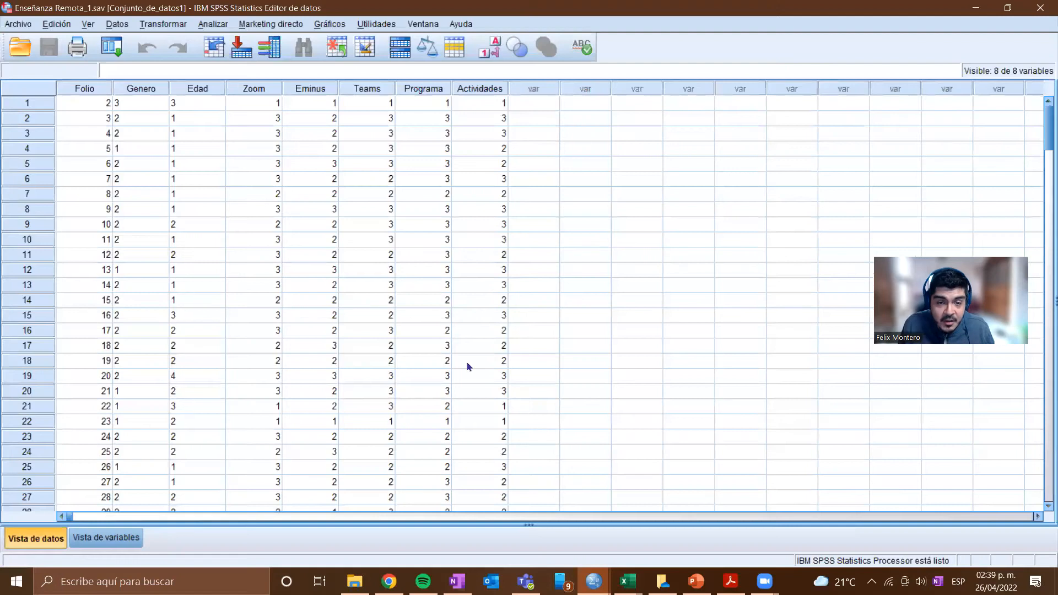
{"action": "left_click", "coordinate": [538, 104]}
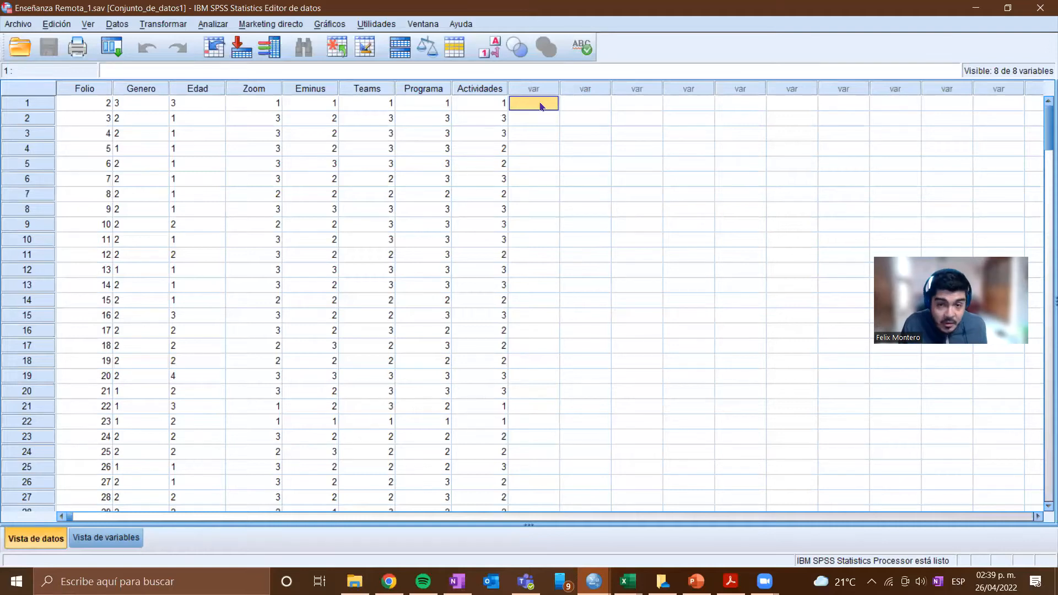
{"action": "key", "text": "ctrl+v"}
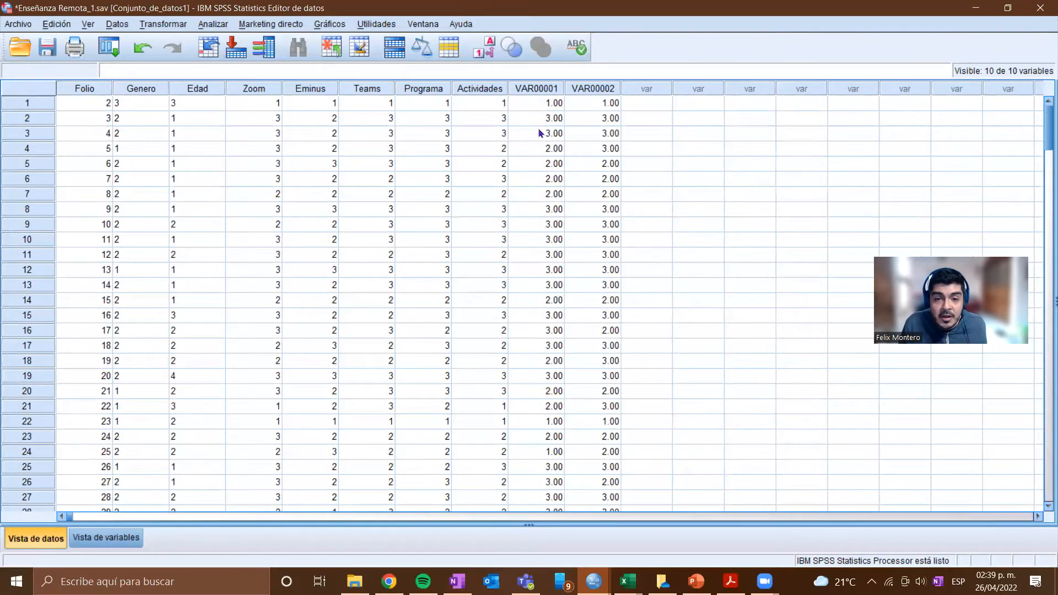
Examine the two newly pasted variable columns beside Actividades, checking their first-row values and column headings
{"action": "left_click", "coordinate": [550, 103]}
{"action": "left_click", "coordinate": [579, 102]}
{"action": "left_click", "coordinate": [481, 104]}
{"action": "left_click", "coordinate": [547, 109]}
{"action": "left_click", "coordinate": [603, 107]}
{"action": "left_click", "coordinate": [551, 103]}
{"action": "left_click", "coordinate": [532, 90]}
{"action": "left_click", "coordinate": [595, 89]}
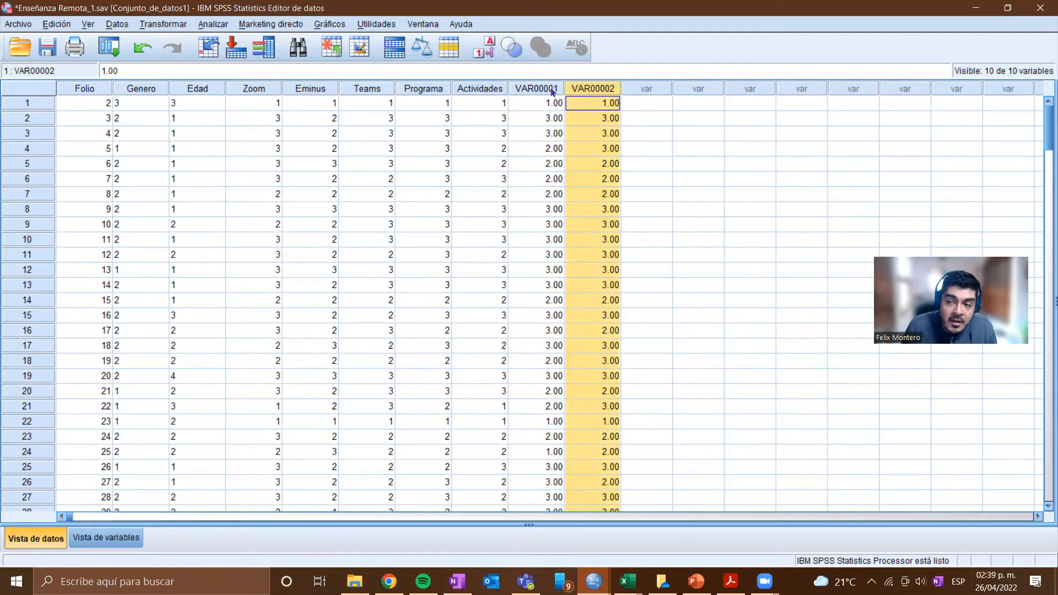
Switch to the variable definitions and open the name of the first new variable, VAR00001, for editing
{"action": "left_click", "coordinate": [533, 90]}
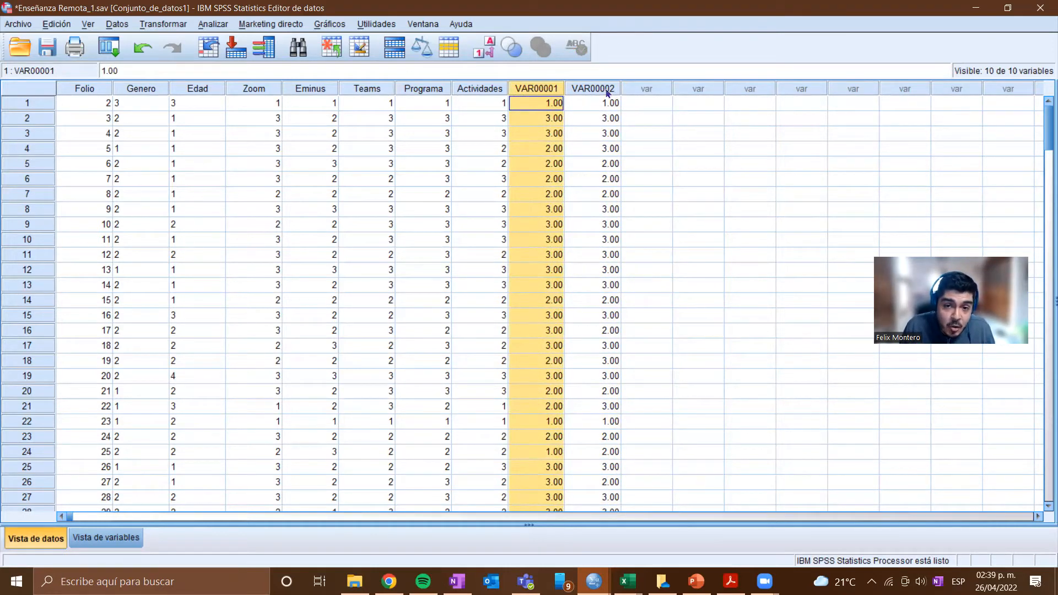
{"action": "left_click", "coordinate": [111, 538]}
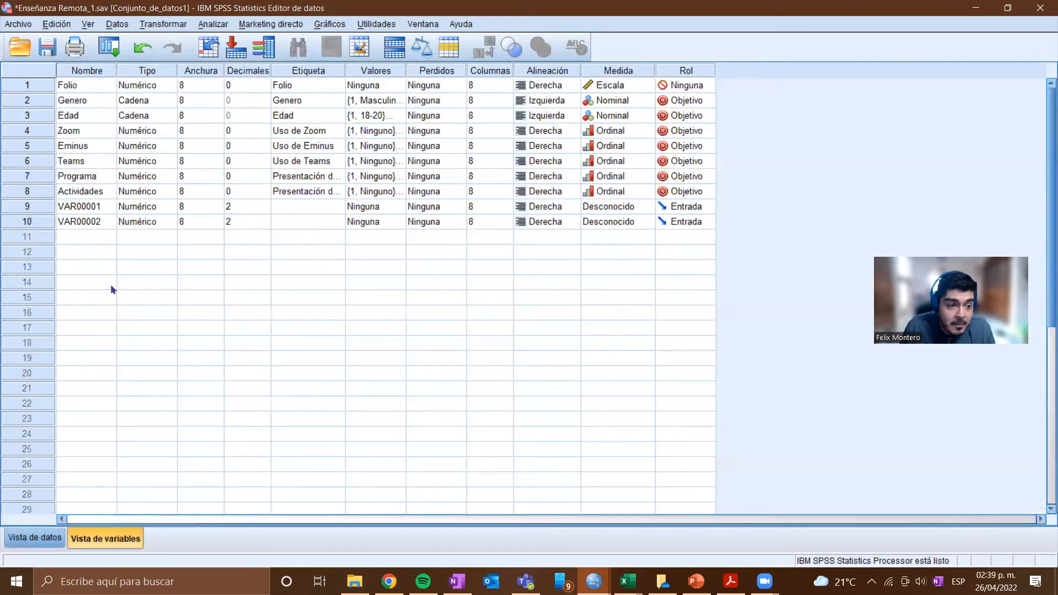
{"action": "left_click", "coordinate": [85, 208]}
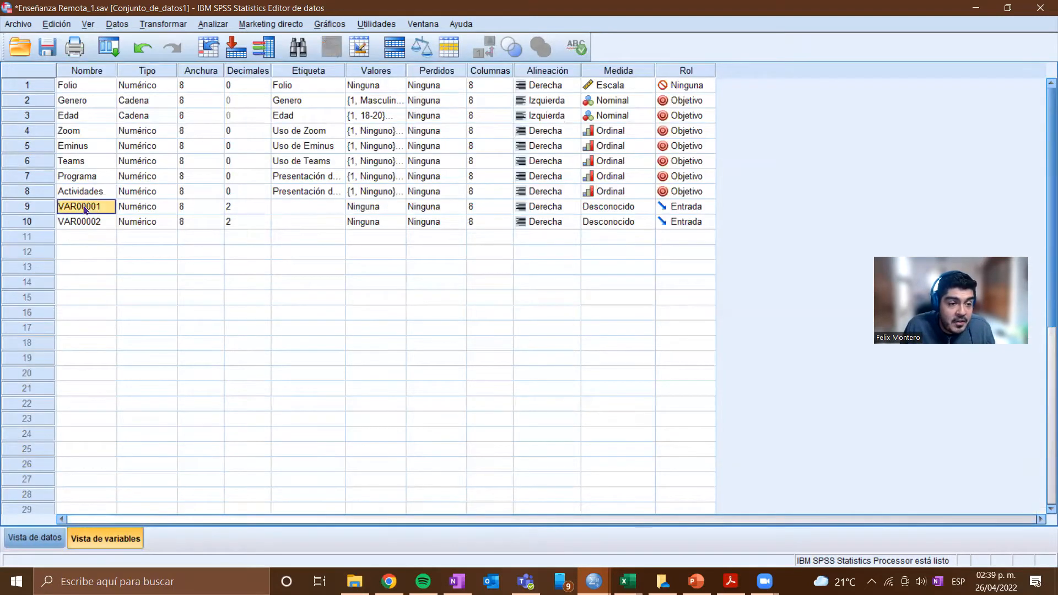
{"action": "left_click", "coordinate": [91, 226]}
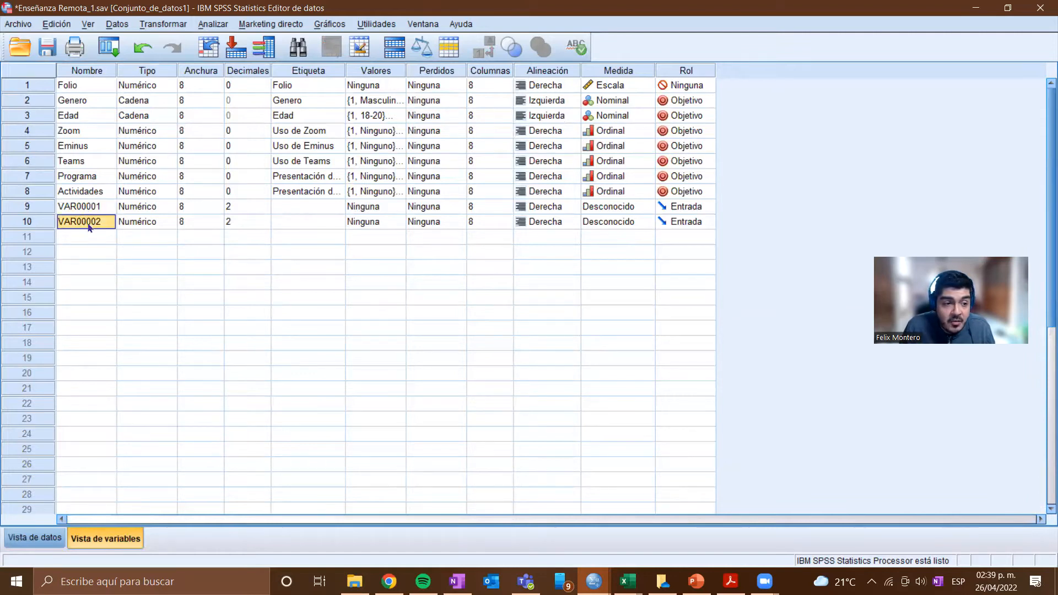
{"action": "left_click", "coordinate": [77, 210]}
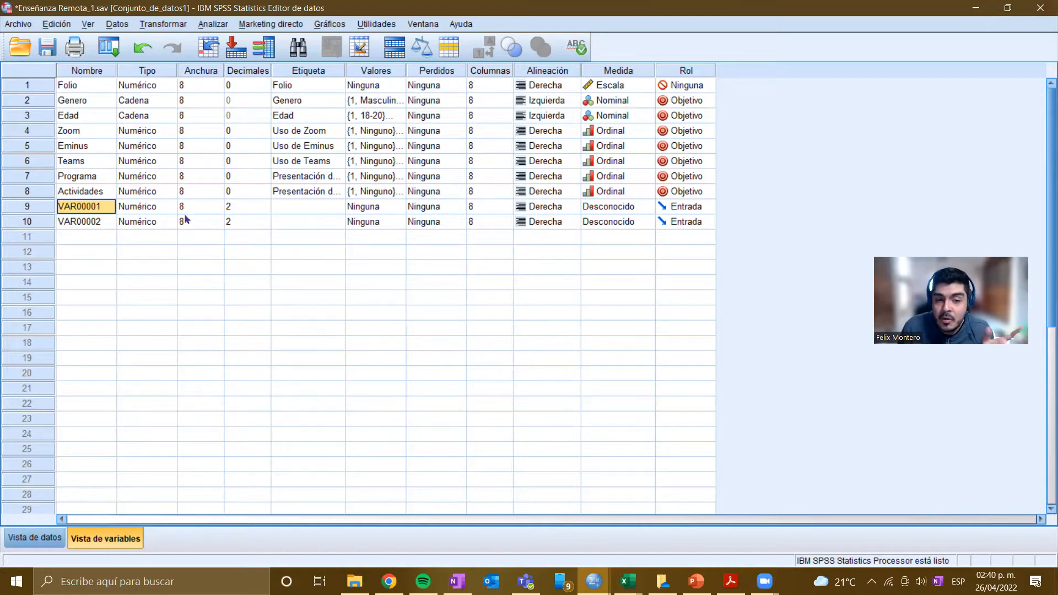
{"action": "double_click", "coordinate": [99, 207]}
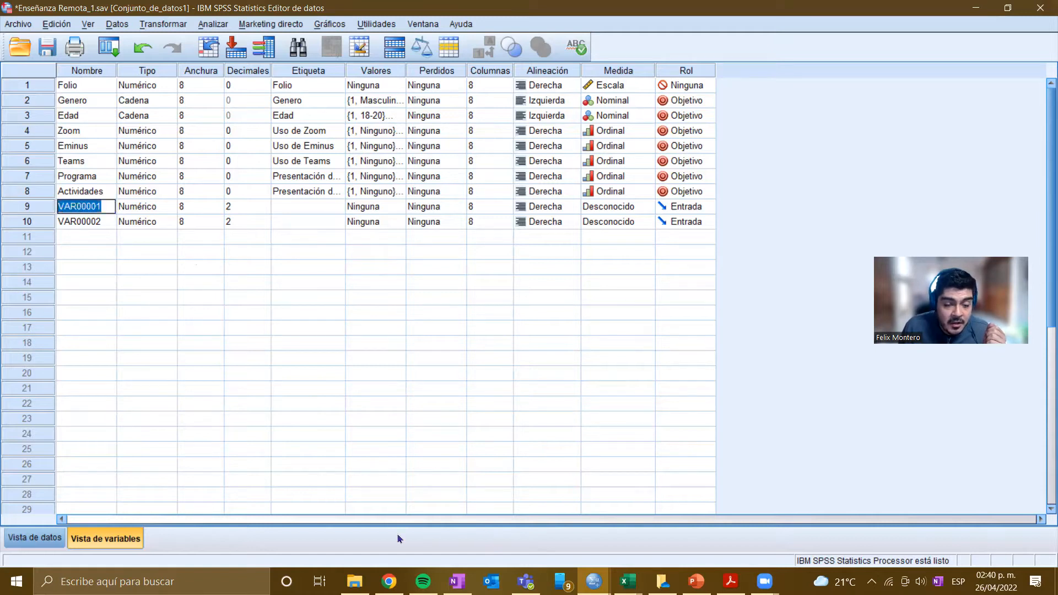
Switch to the MODIFICADA workbook in Excel, read the full headings in I1 and J1 of the SPSS sheet, and return to SPSS Statistics
{"action": "mouse_move", "coordinate": [628, 581]}
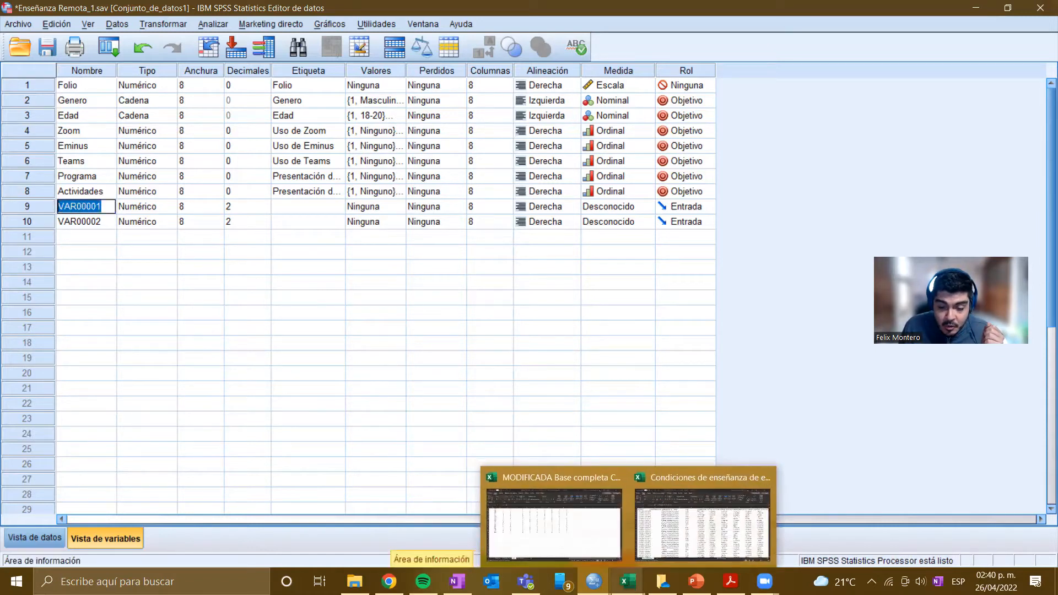
{"action": "left_click", "coordinate": [568, 524]}
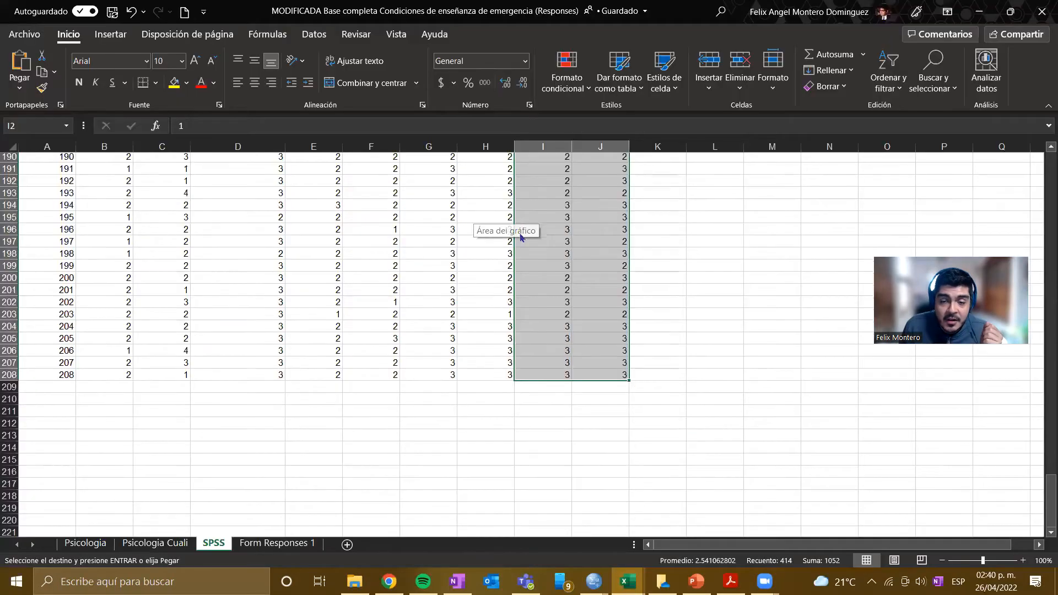
{"action": "scroll", "coordinate": [520, 237], "scroll_direction": "up", "scroll_amount": 20}
{"action": "scroll", "coordinate": [508, 206], "scroll_direction": "up", "scroll_amount": 19}
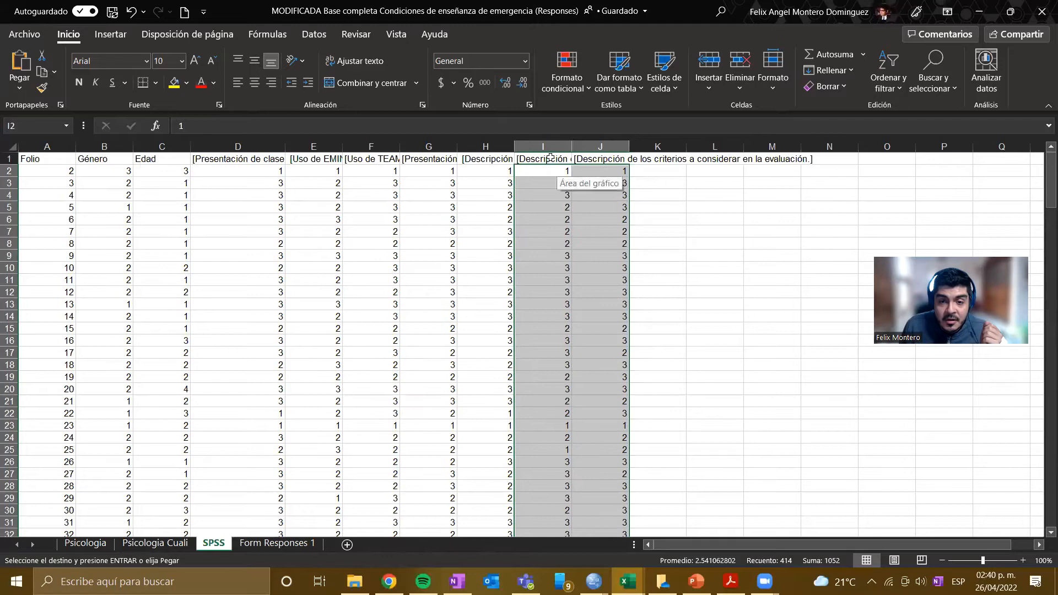
{"action": "left_click", "coordinate": [550, 158]}
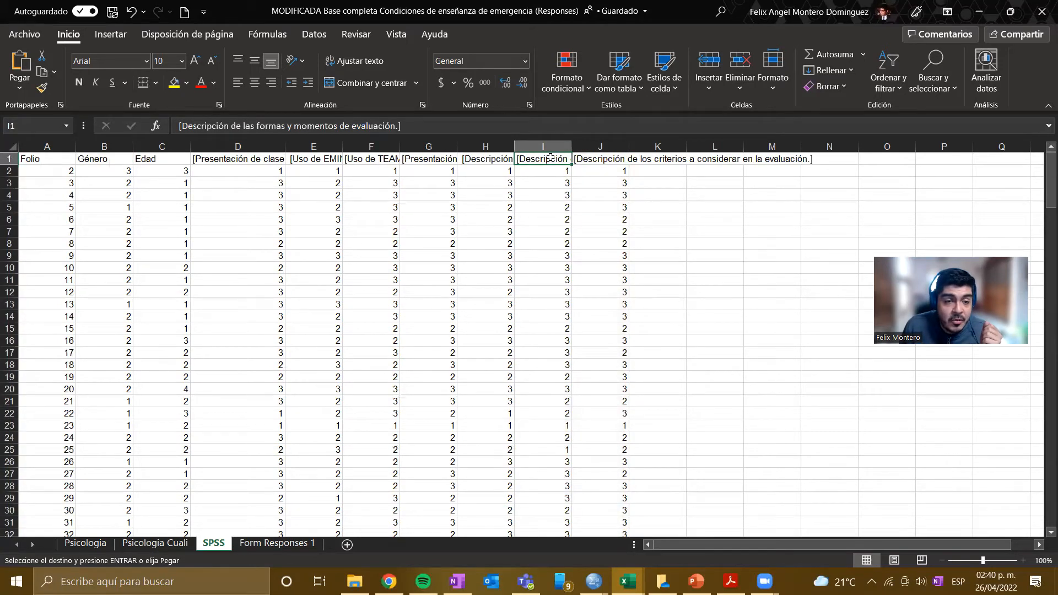
{"action": "left_click", "coordinate": [606, 162]}
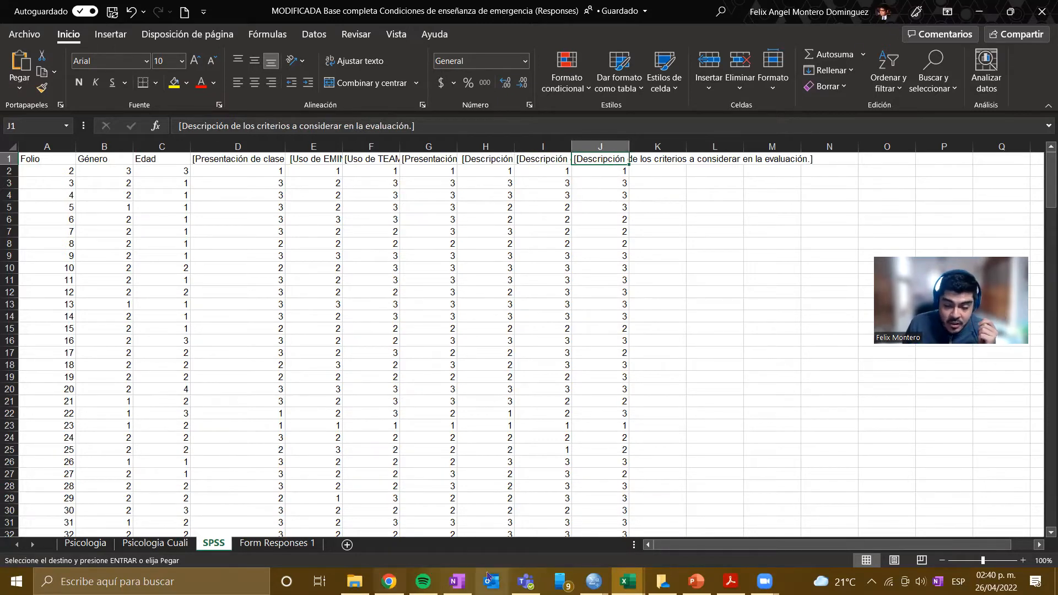
{"action": "key", "text": "alt+Tab"}
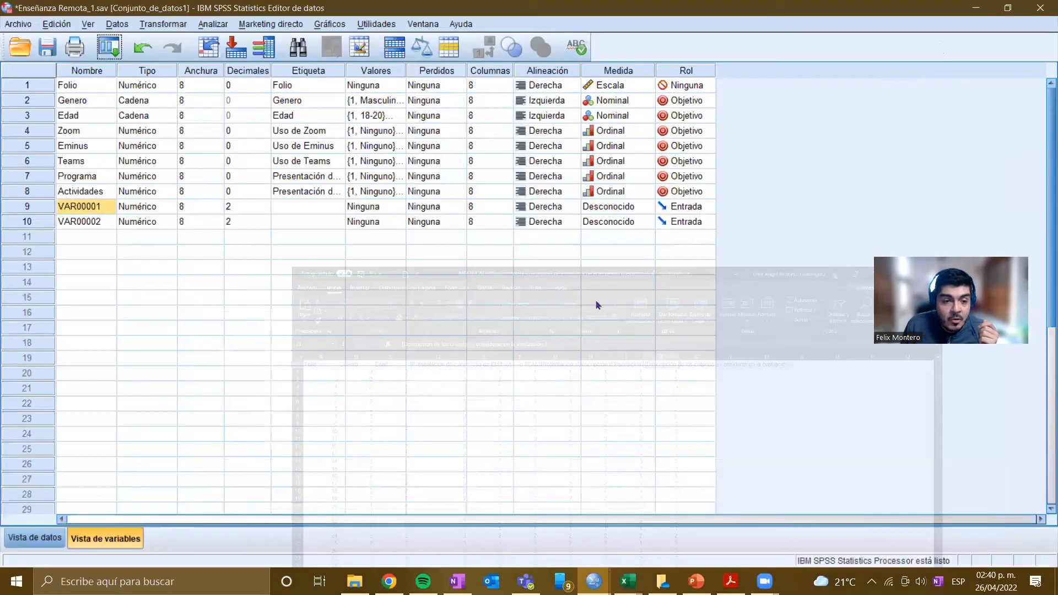
Rename the variables VAR00001 and VAR00002 as Evaluacion and Criterios
{"action": "left_click", "coordinate": [80, 206]}
{"action": "double_click", "coordinate": [79, 207]}
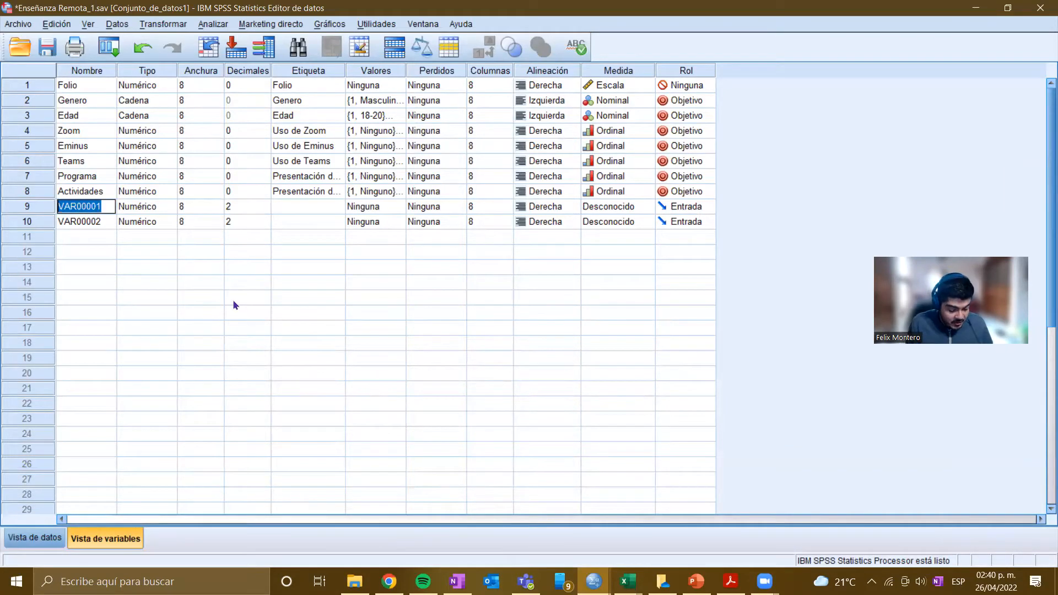
{"action": "type", "text": "Evaluacion"}
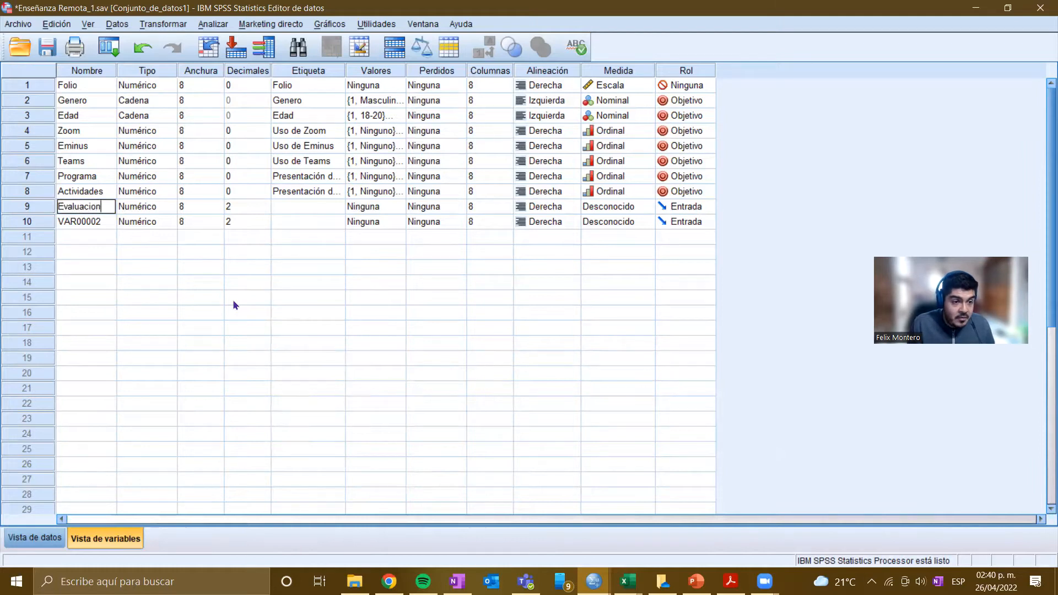
{"action": "left_click", "coordinate": [84, 224]}
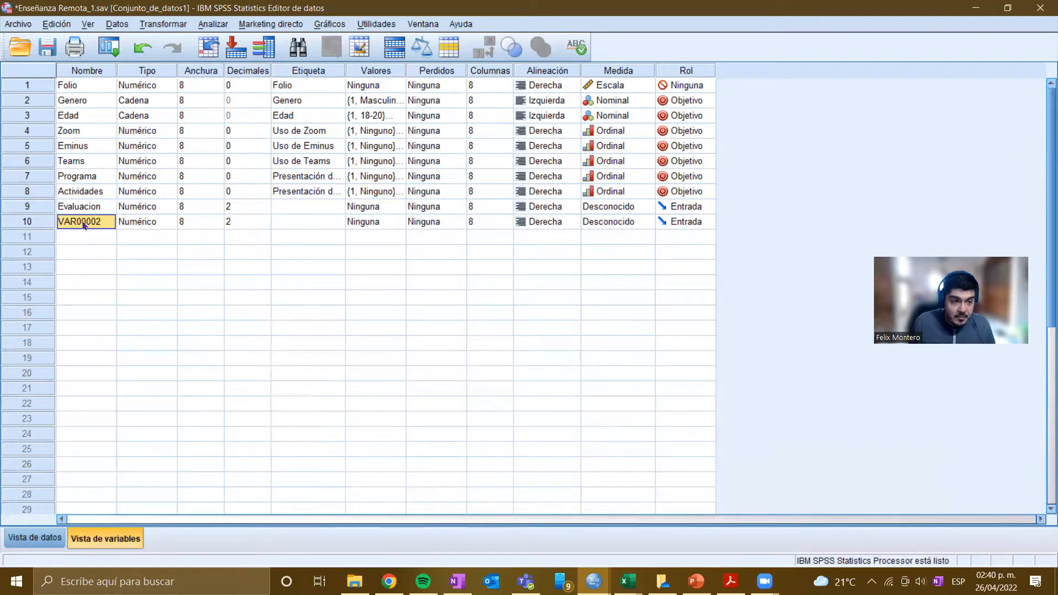
{"action": "left_click", "coordinate": [83, 223]}
{"action": "left_click_drag", "start_coordinate": [101, 221], "coordinate": [59, 217]}
{"action": "type", "text": "C"}
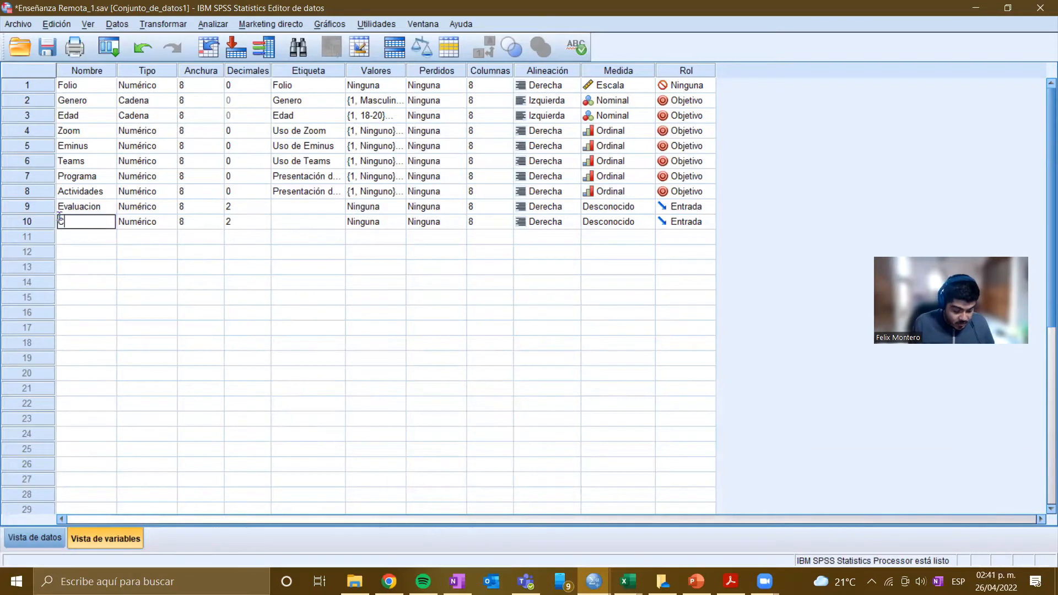
{"action": "type", "text": "riterios"}
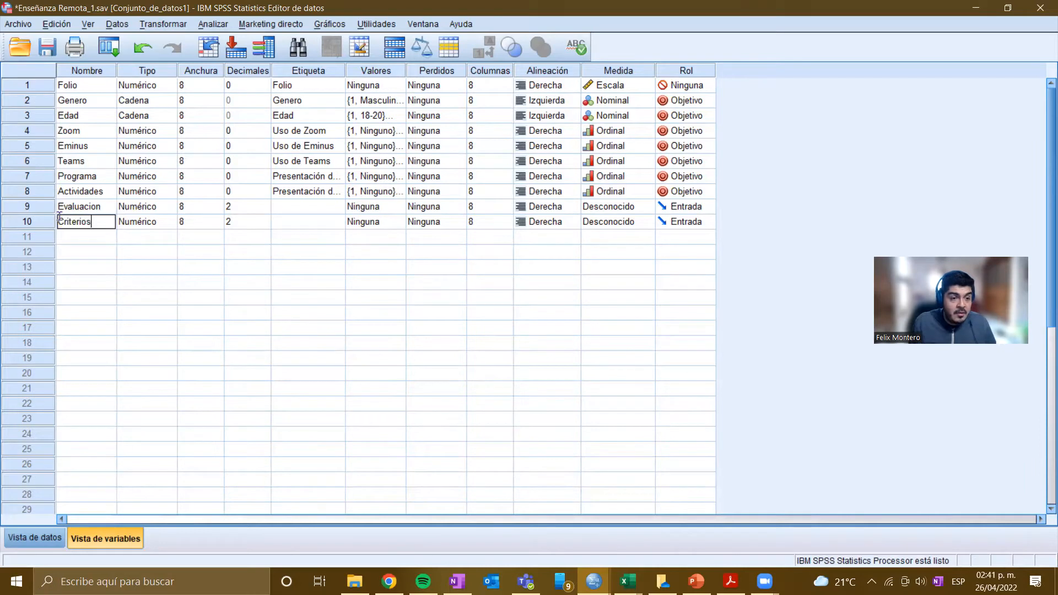
Examine the variable type options for Evaluacion, accepting Numérico, and check the width settings of Evaluacion and Criterios
{"action": "left_click", "coordinate": [135, 207]}
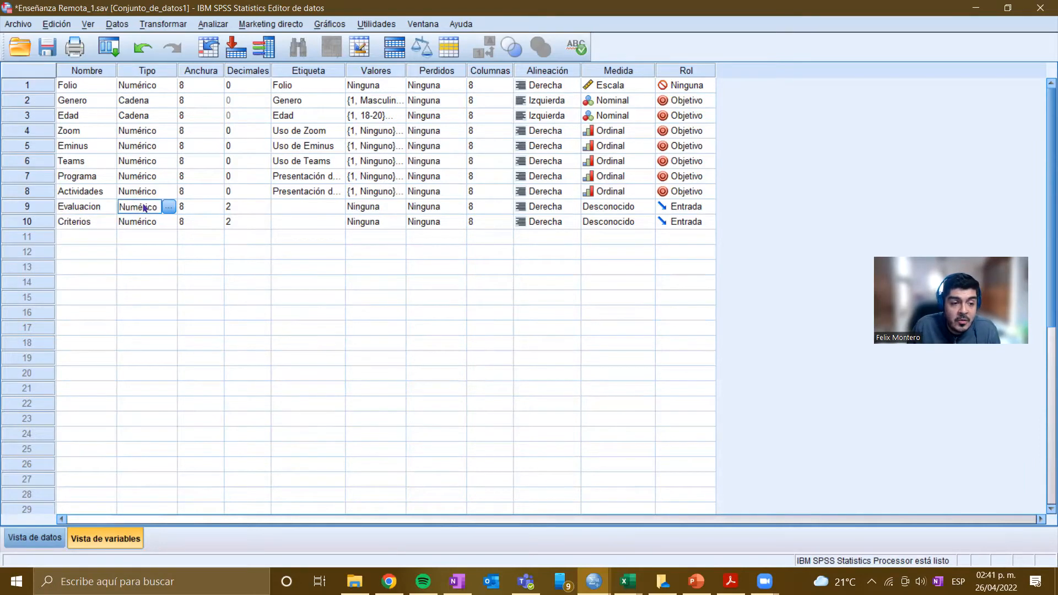
{"action": "left_click", "coordinate": [168, 207]}
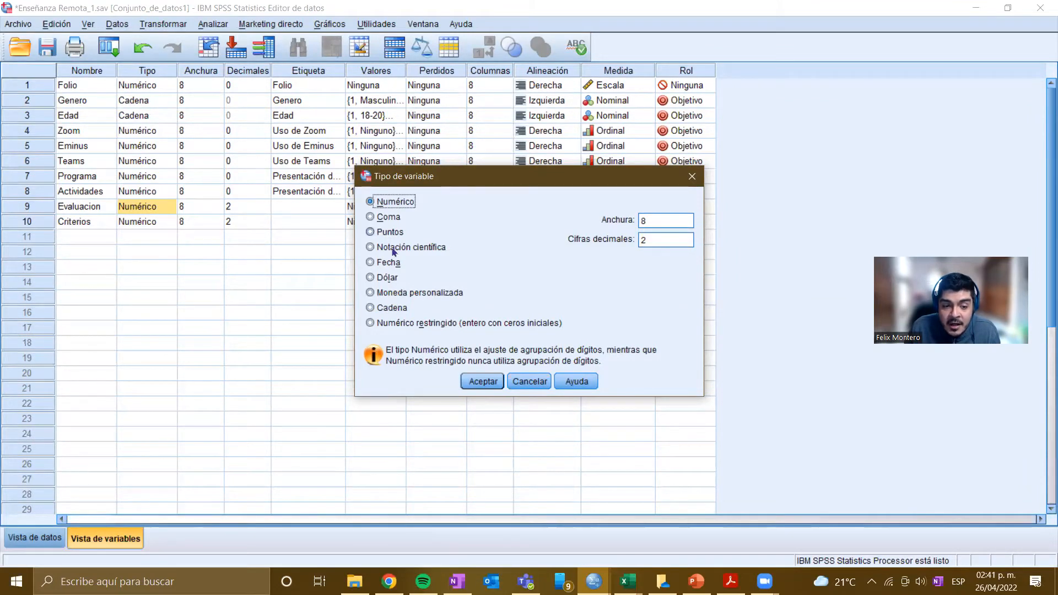
{"action": "left_click", "coordinate": [382, 308]}
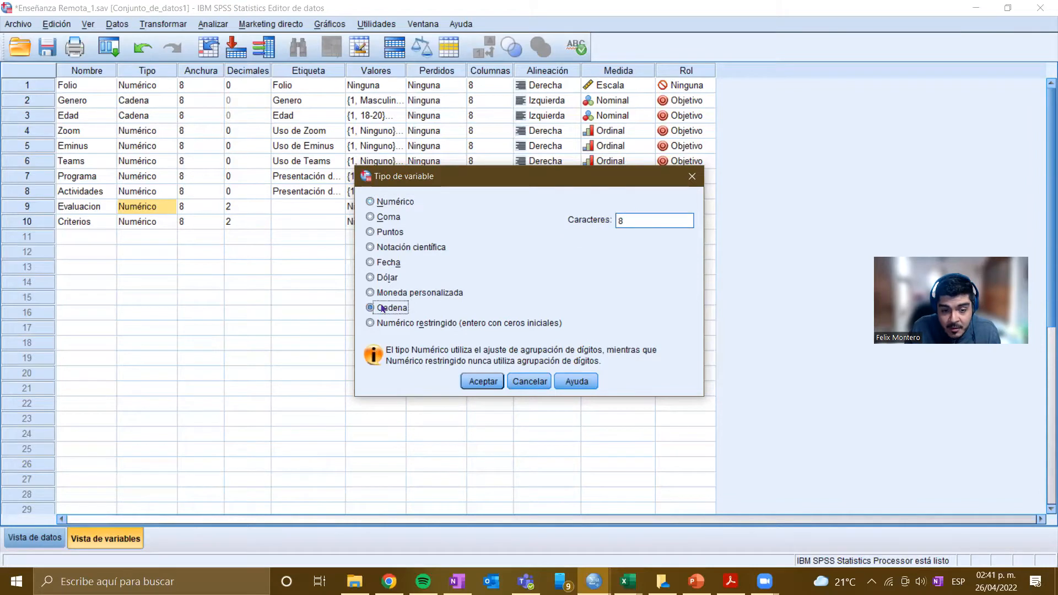
{"action": "left_click", "coordinate": [394, 203]}
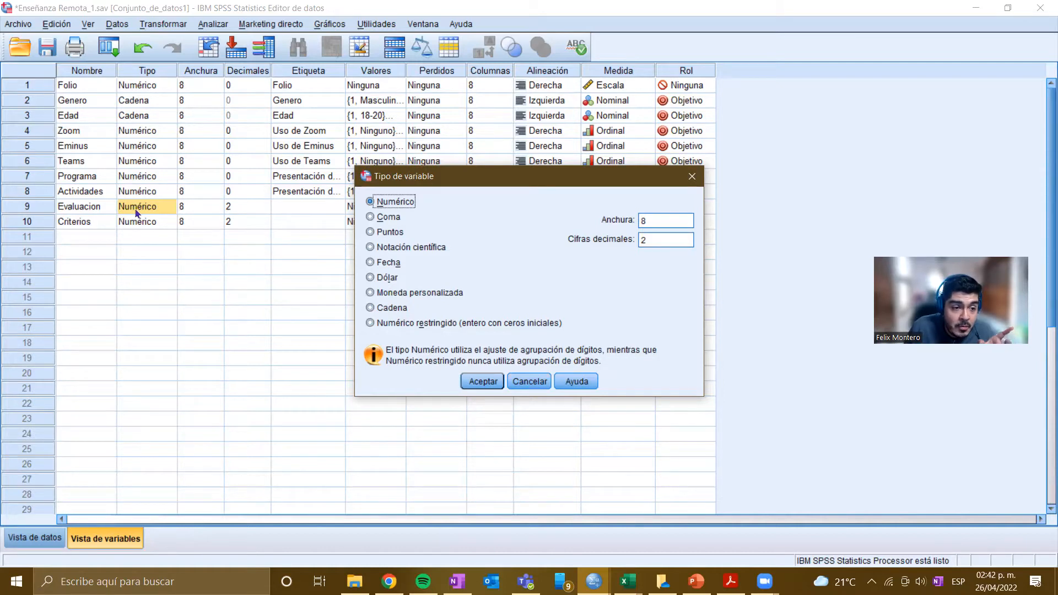
{"action": "left_click", "coordinate": [480, 385]}
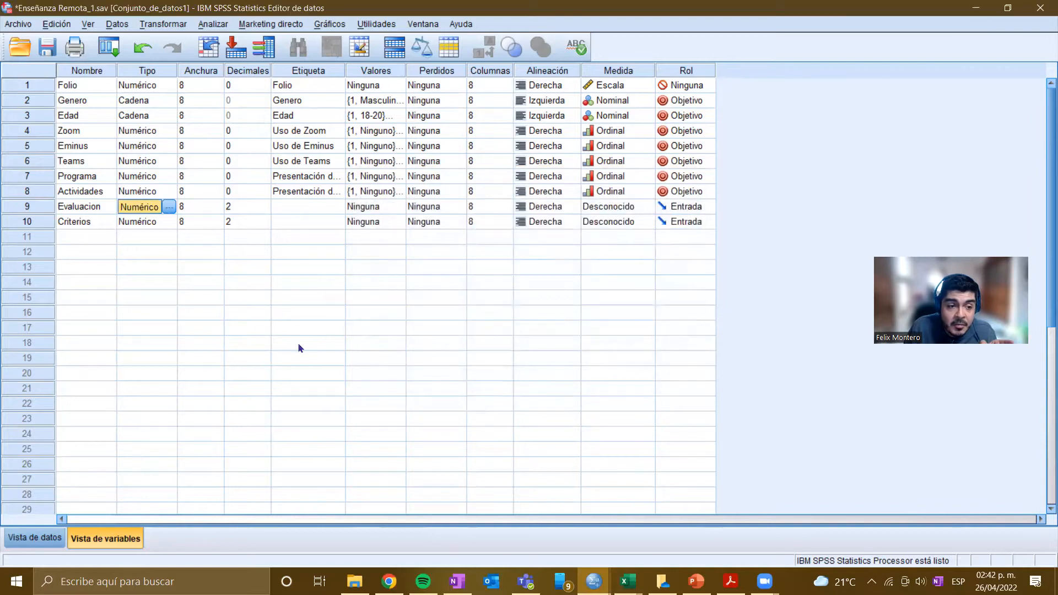
{"action": "left_click", "coordinate": [186, 205]}
{"action": "left_click", "coordinate": [196, 222]}
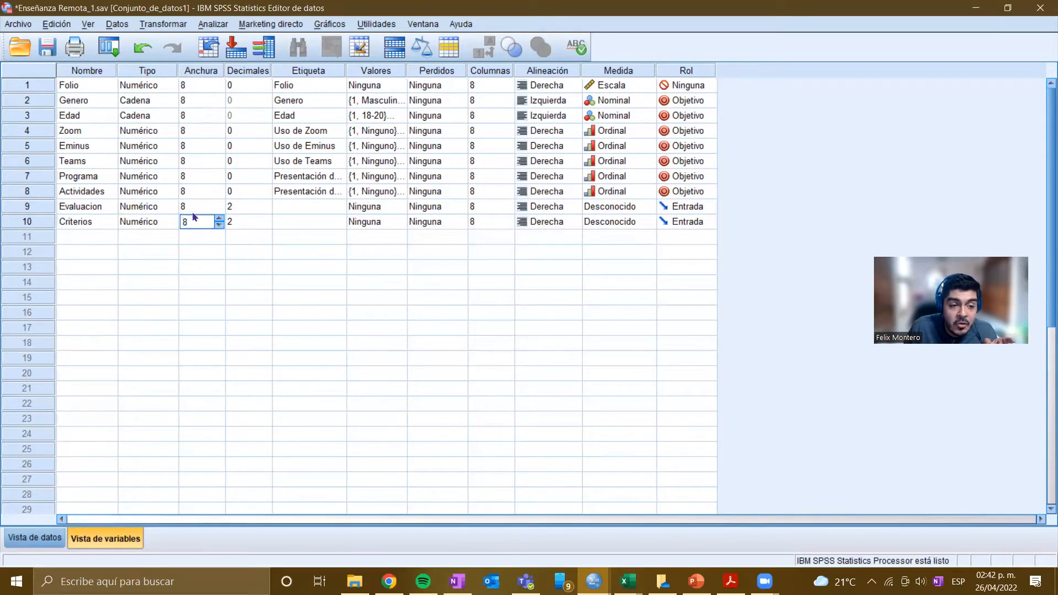
{"action": "left_click", "coordinate": [193, 211]}
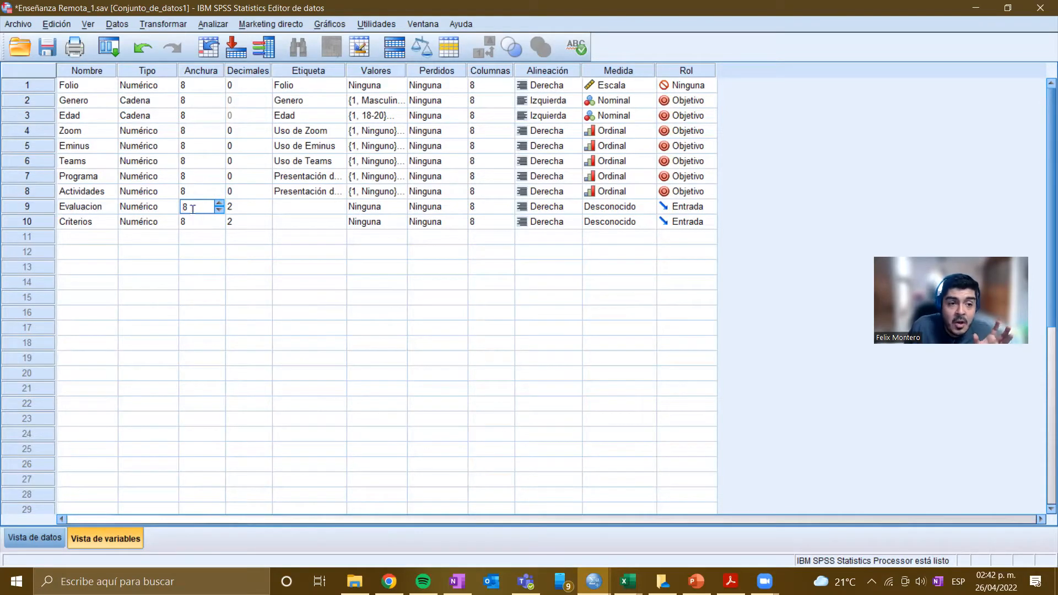
Set the number of decimals to 0 for both the Evaluacion and Criterios variables
{"action": "left_click", "coordinate": [249, 202]}
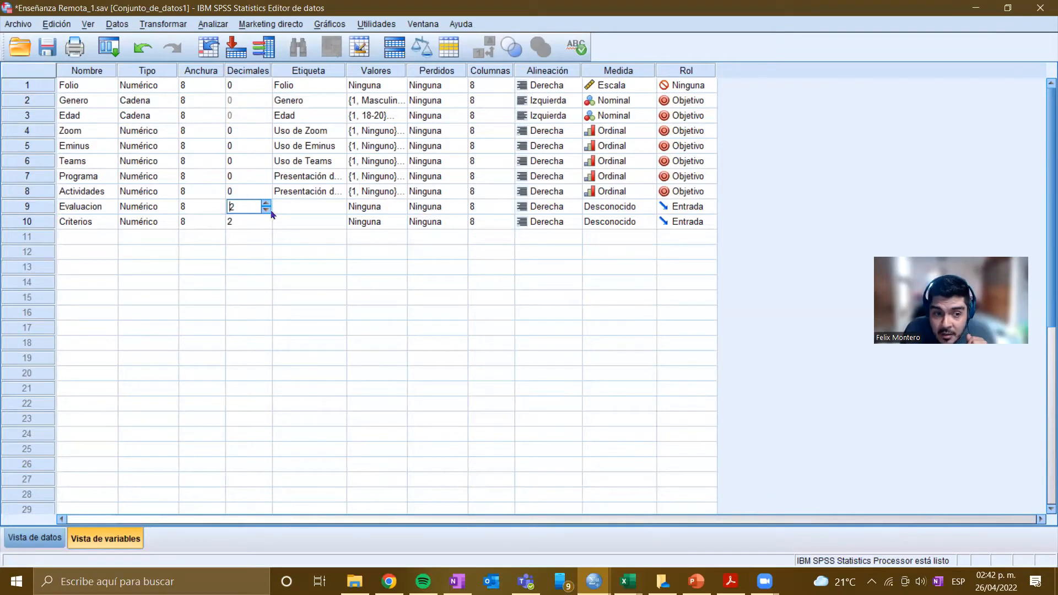
{"action": "left_click", "coordinate": [267, 211]}
{"action": "left_click", "coordinate": [267, 210]}
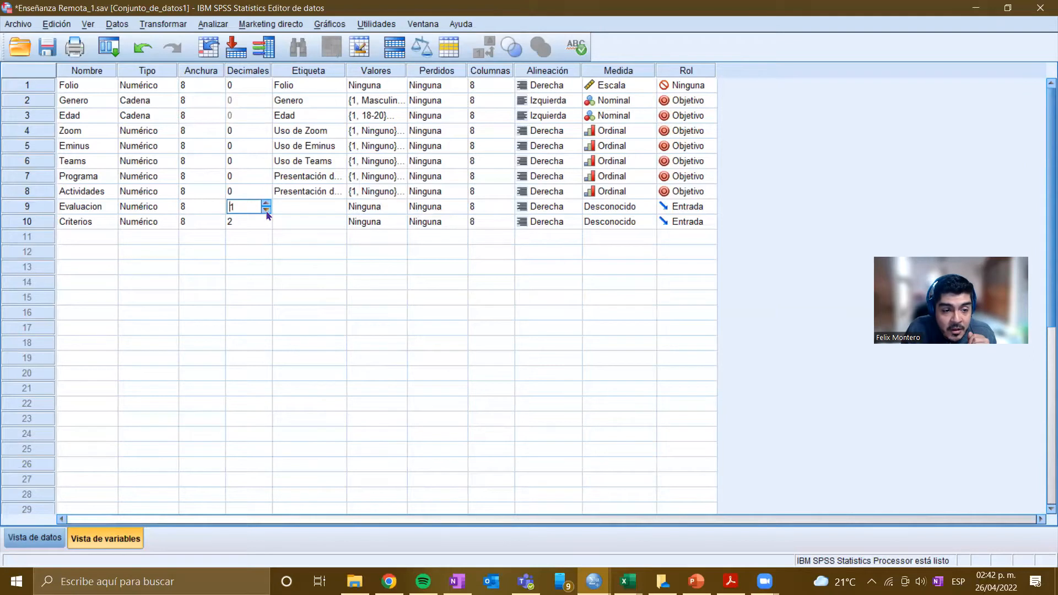
{"action": "left_click", "coordinate": [267, 227]}
{"action": "left_click", "coordinate": [267, 226]}
{"action": "left_click", "coordinate": [267, 226]}
{"action": "left_click", "coordinate": [241, 209]}
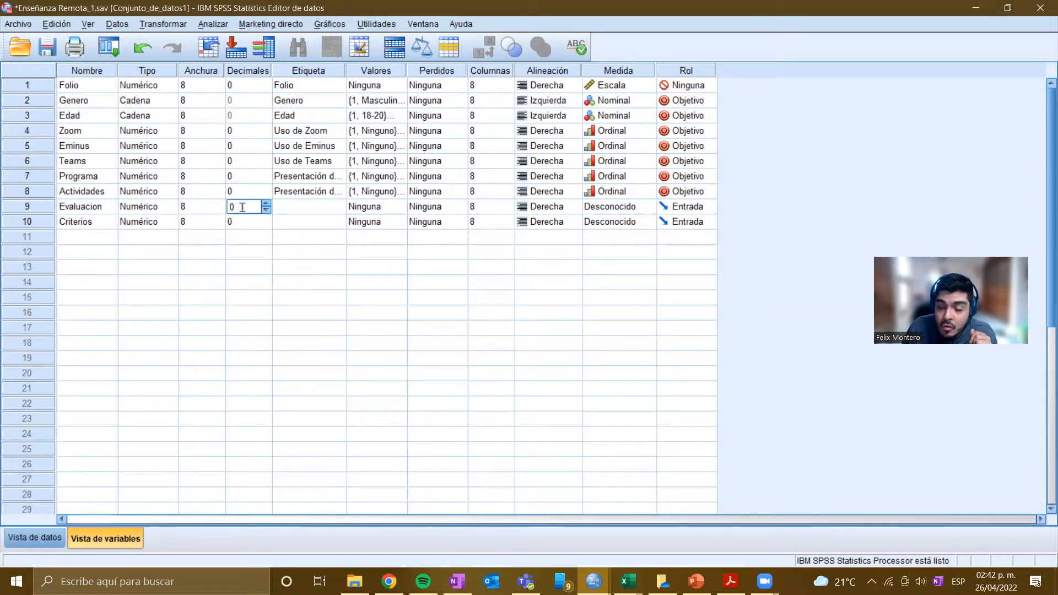
Label the Evaluacion variable "Fecha de evaluación" and the Criterios variable "Criterios de evaluación"
{"action": "left_click", "coordinate": [296, 212]}
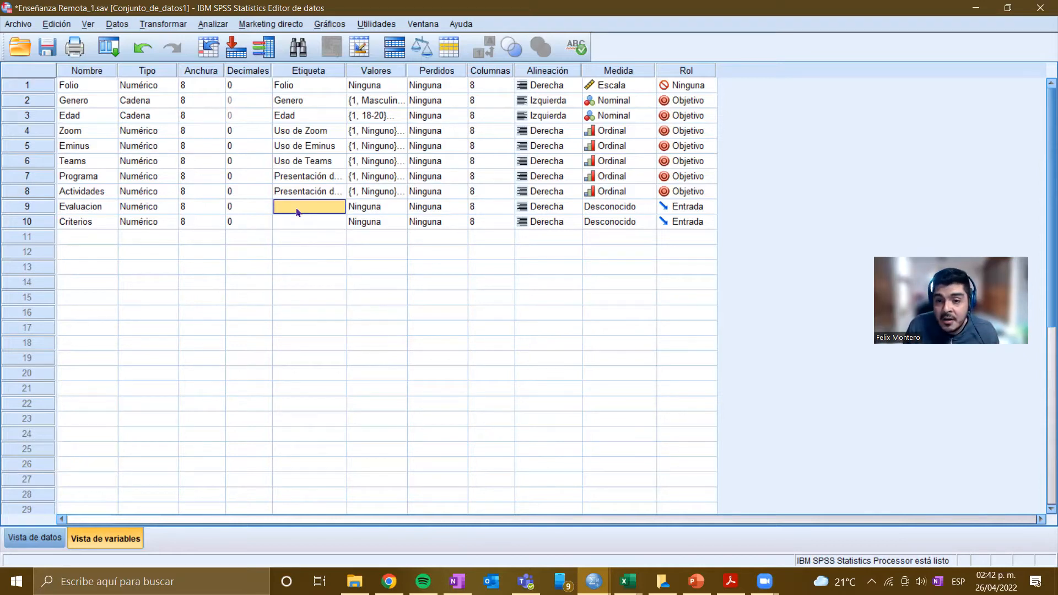
{"action": "left_click", "coordinate": [297, 208]}
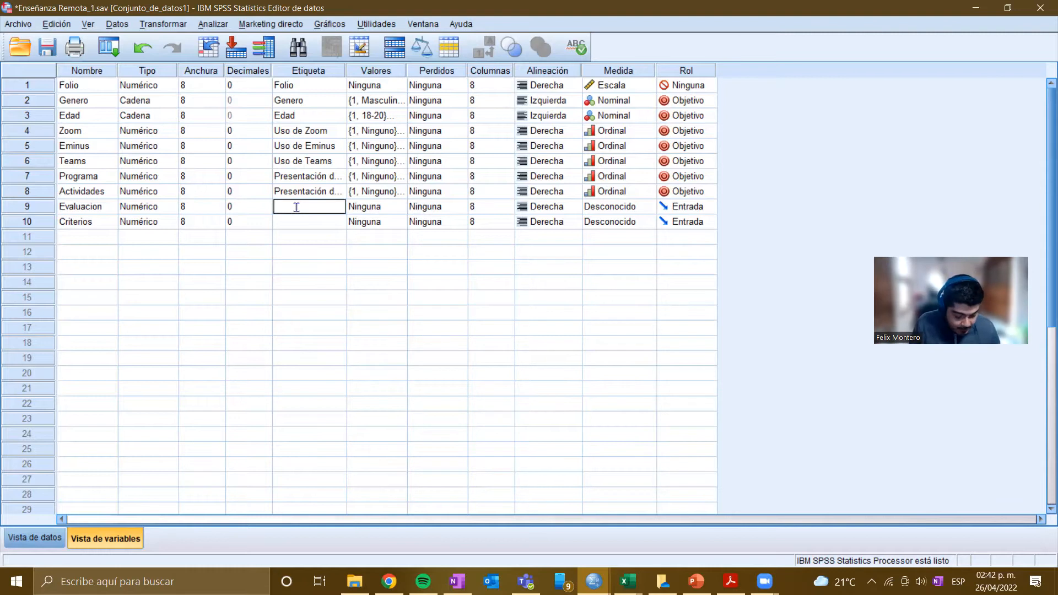
{"action": "type", "text": "F"}
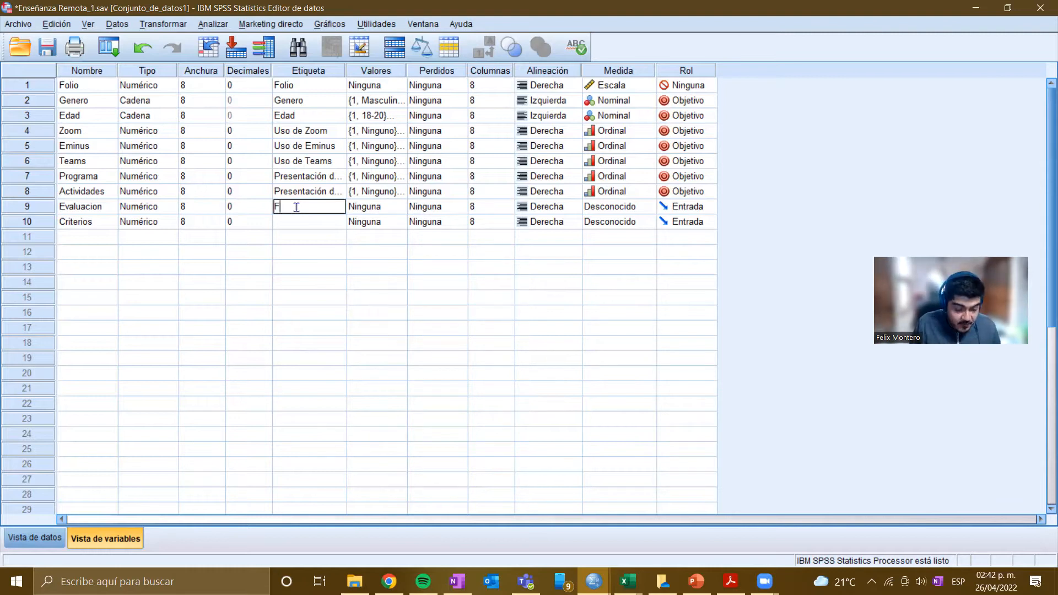
{"action": "type", "text": "echa de evaluacion"}
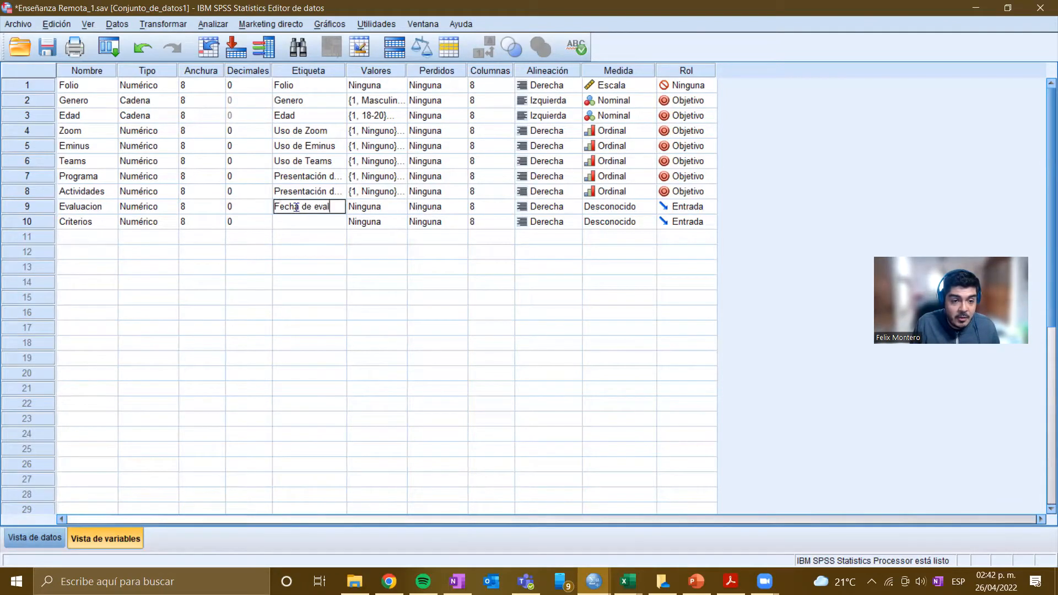
{"action": "left_click", "coordinate": [312, 220]}
{"action": "type", "text": "Criterios de evaluación"}
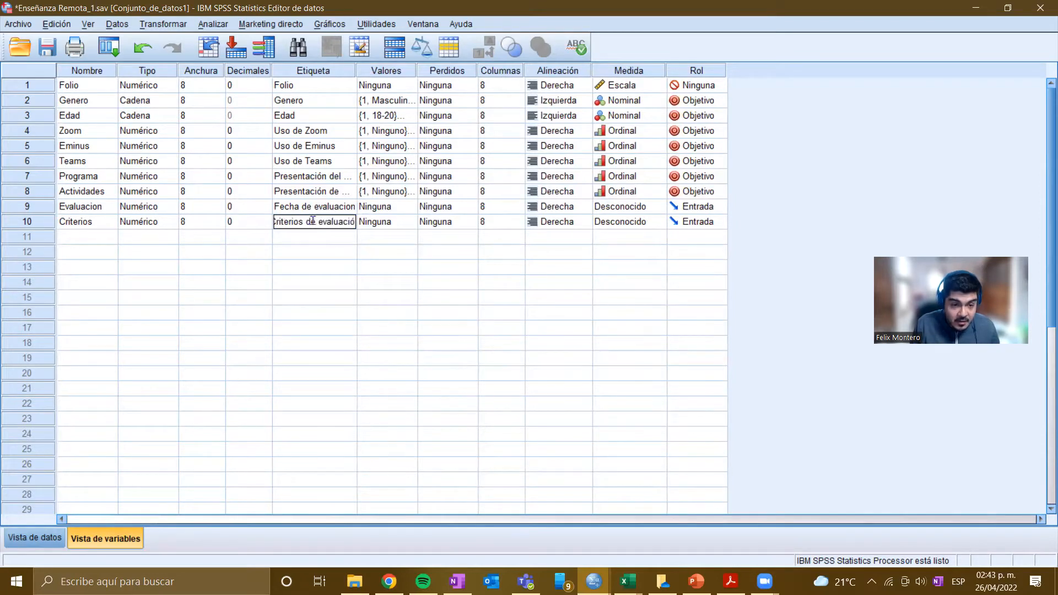
{"action": "left_click", "coordinate": [345, 207]}
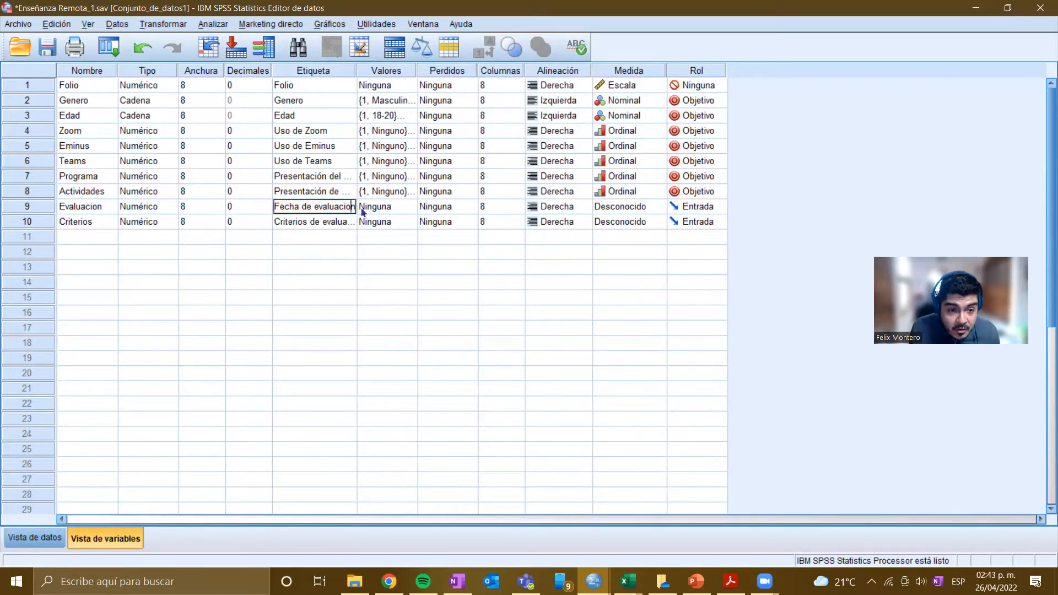
{"action": "type", "text": "ó"}
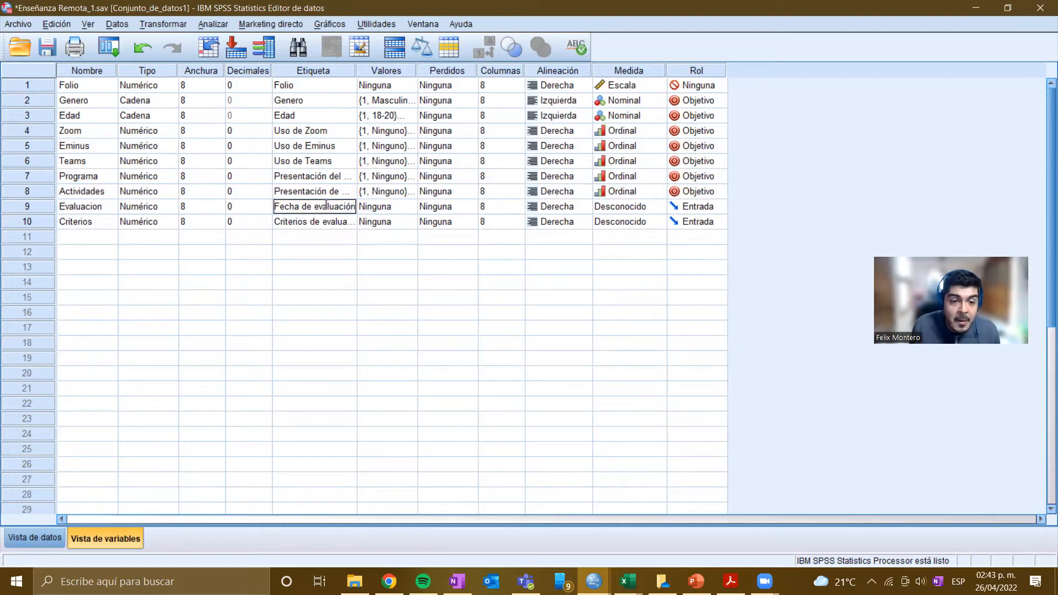
Start the value labels of the Evaluacion variable by adding value 1 as "Ninguno"
{"action": "left_click", "coordinate": [374, 207]}
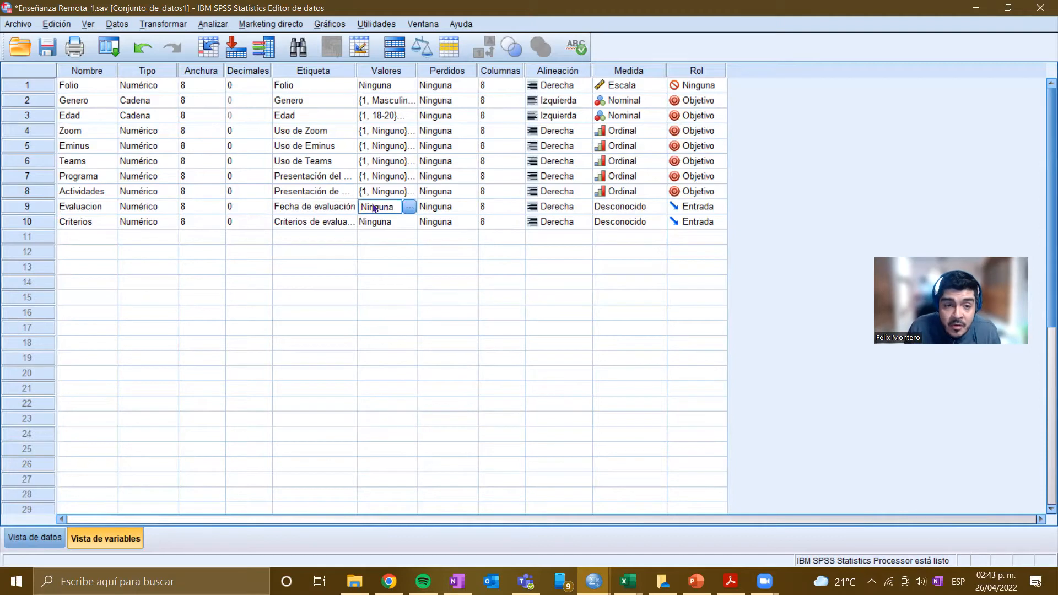
{"action": "left_click", "coordinate": [410, 207]}
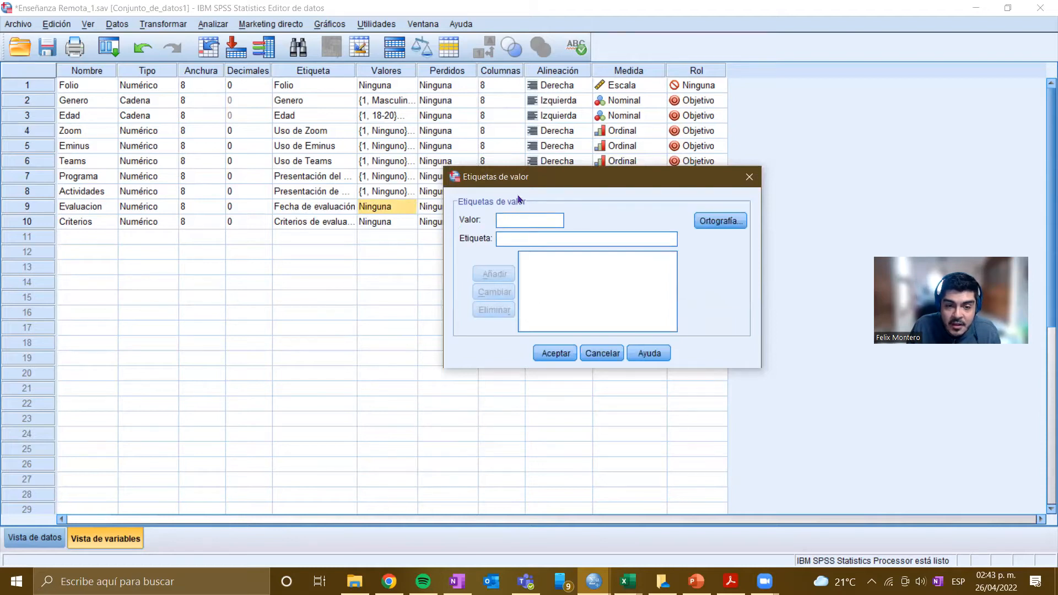
{"action": "left_click", "coordinate": [749, 176]}
{"action": "left_click", "coordinate": [410, 207]}
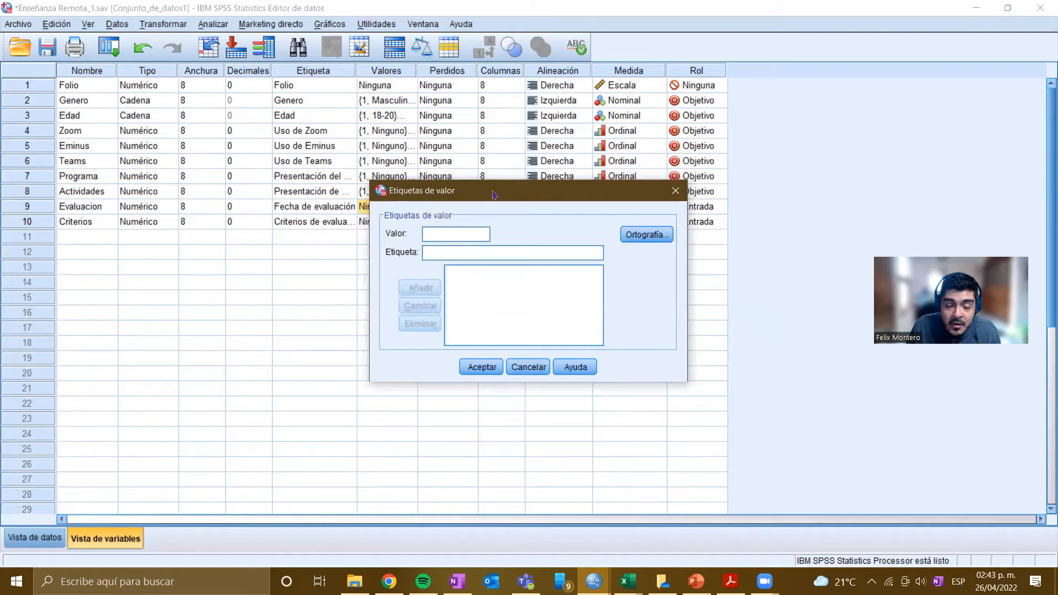
{"action": "left_click_drag", "start_coordinate": [593, 160], "coordinate": [593, 161]}
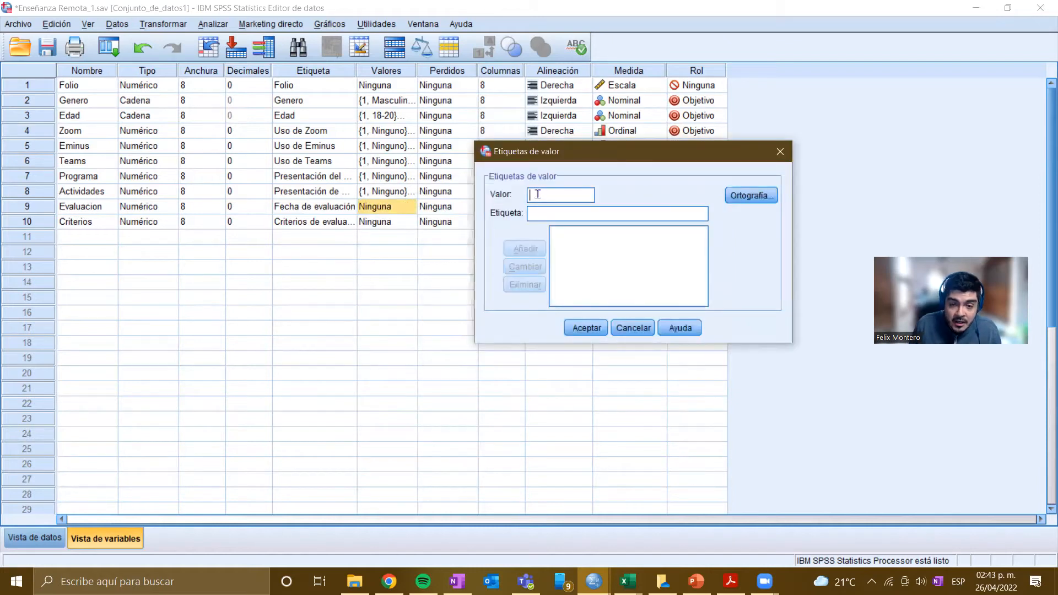
{"action": "type", "text": "1"}
{"action": "left_click", "coordinate": [556, 212]}
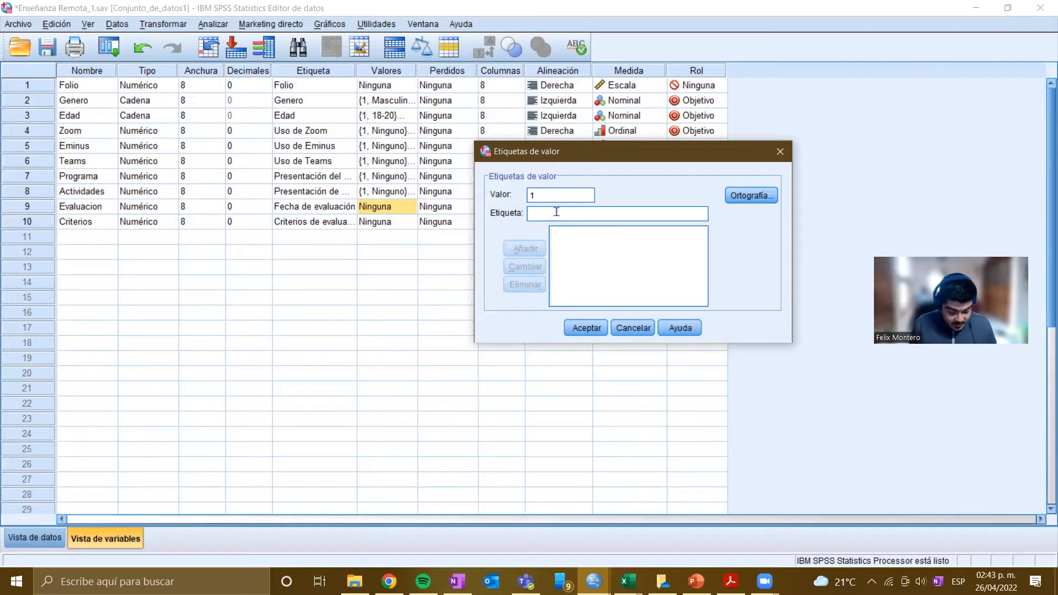
{"action": "type", "text": "Ninguno"}
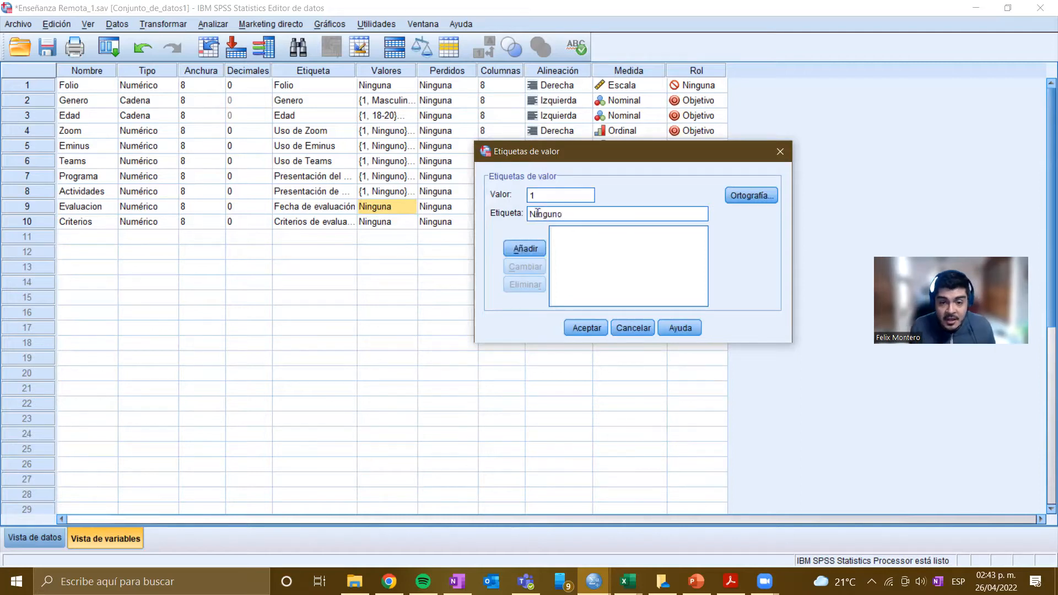
{"action": "left_click", "coordinate": [523, 251]}
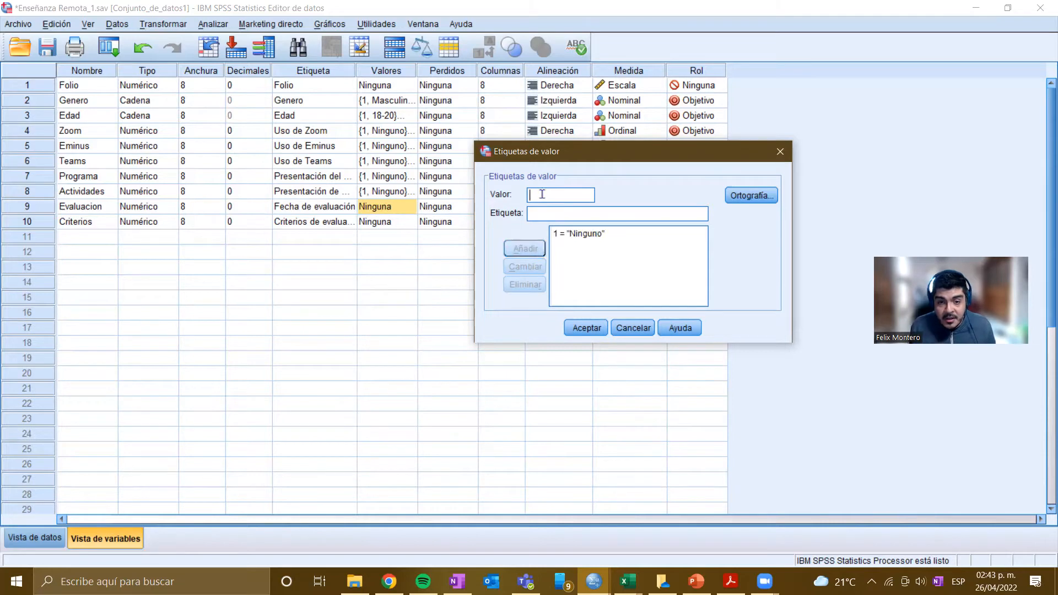
Add value labels 2 as "Algunos" and 3 as "La Mayoría" for Evaluacion, and accept the value label definitions
{"action": "type", "text": "2"}
{"action": "left_click", "coordinate": [536, 215]}
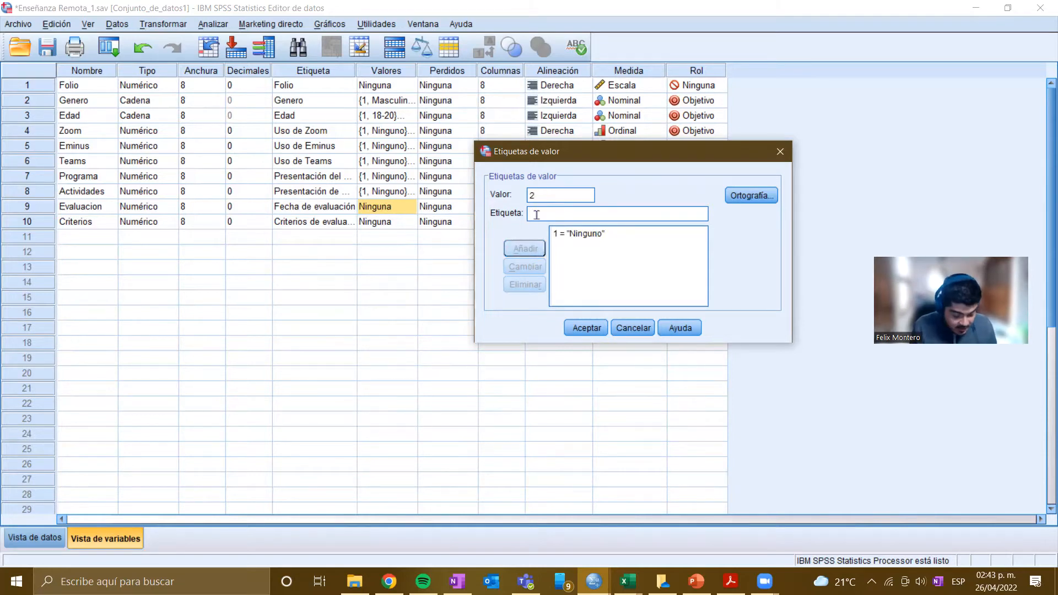
{"action": "type", "text": "Algunos"}
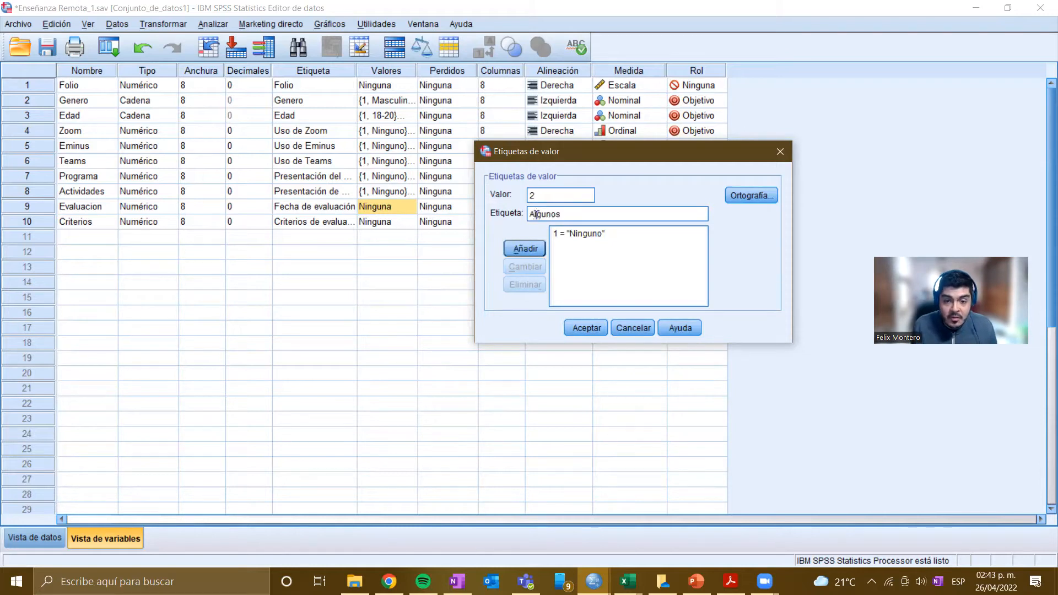
{"action": "left_click", "coordinate": [525, 248]}
{"action": "left_click", "coordinate": [538, 191]}
{"action": "type", "text": "3"}
{"action": "left_click", "coordinate": [553, 209]}
{"action": "type", "text": "L"}
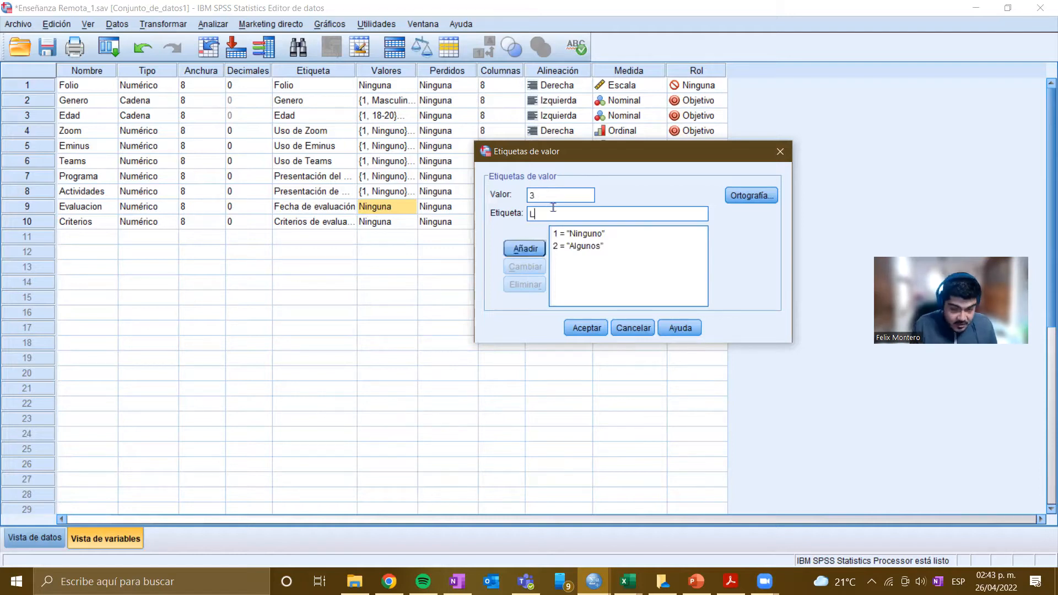
{"action": "type", "text": "a Mayoría"}
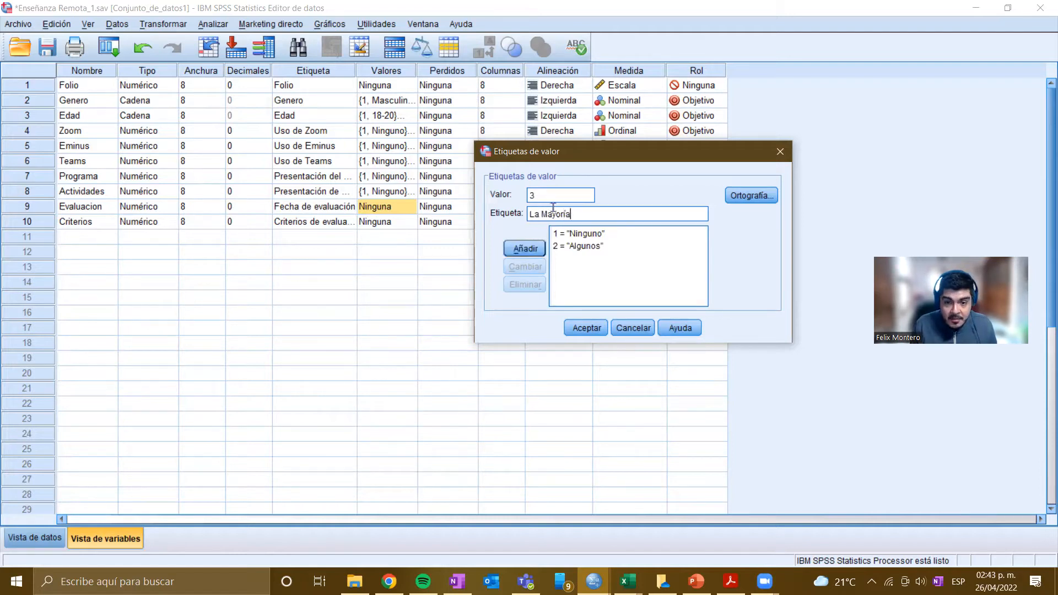
{"action": "left_click", "coordinate": [534, 248]}
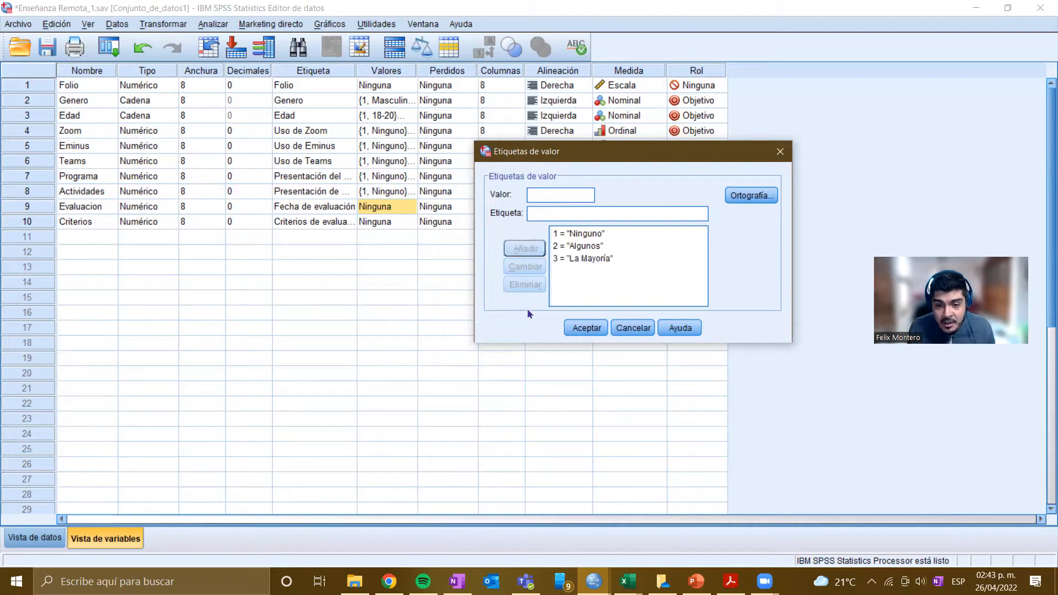
{"action": "left_click", "coordinate": [586, 328]}
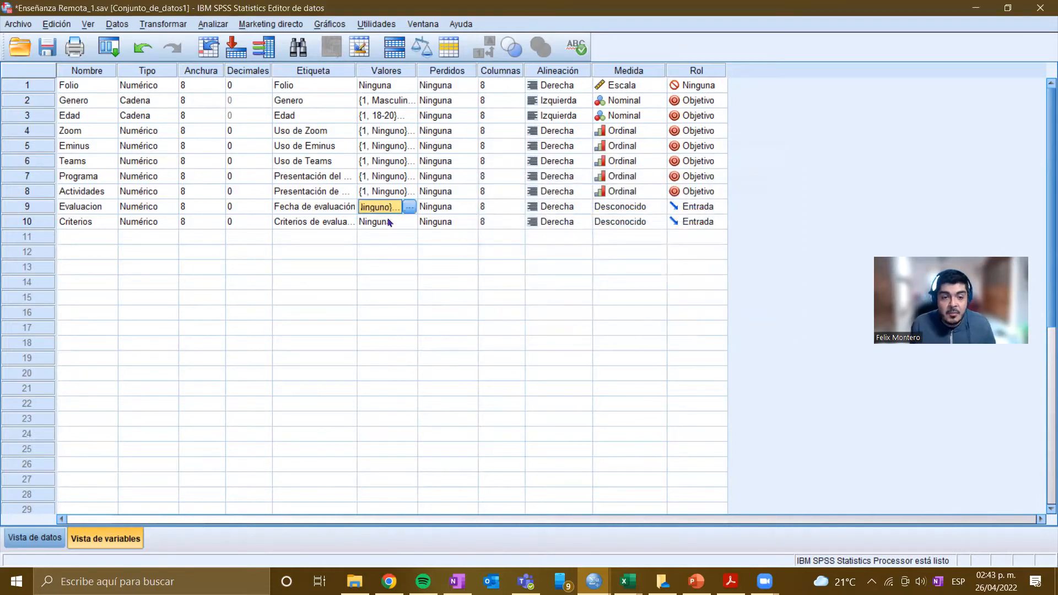
Copy the value labels of the Evaluacion variable and paste them onto the Criterios variable
{"action": "left_click", "coordinate": [372, 210]}
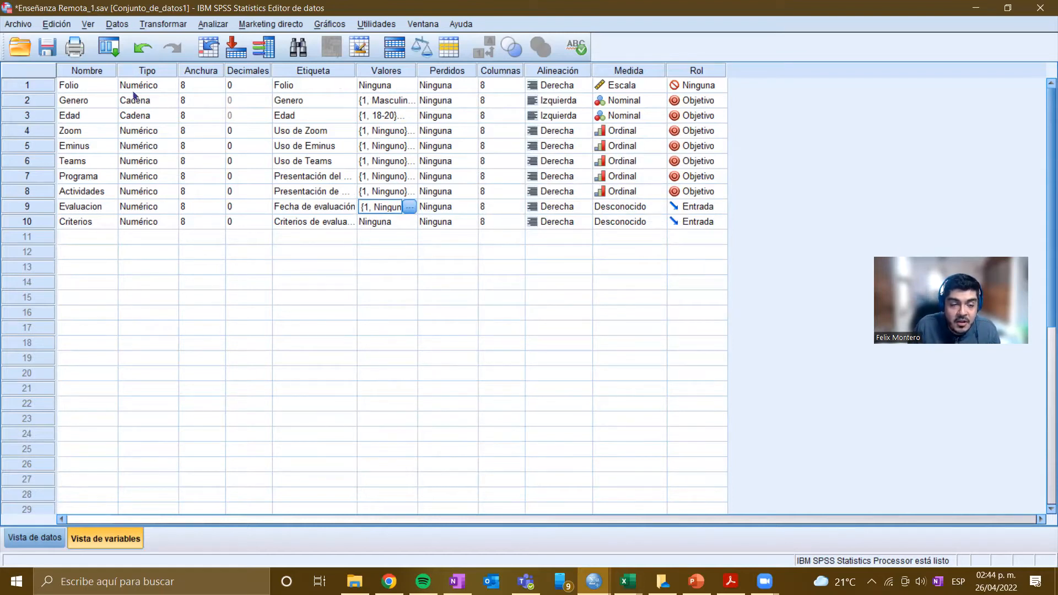
{"action": "left_click", "coordinate": [377, 222]}
{"action": "left_click", "coordinate": [385, 206]}
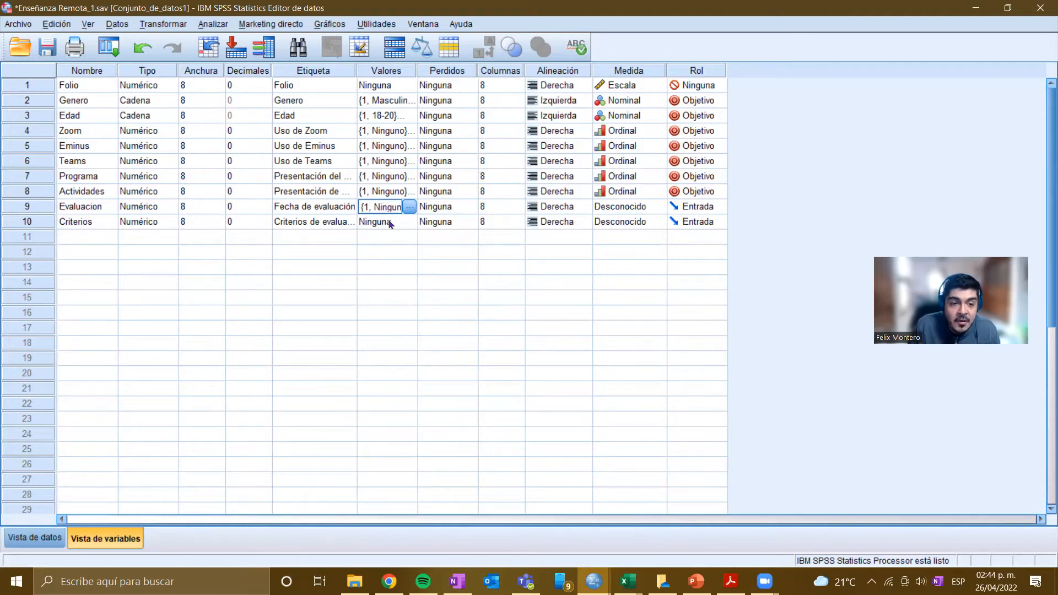
{"action": "left_click", "coordinate": [390, 223]}
{"action": "left_click", "coordinate": [394, 207]}
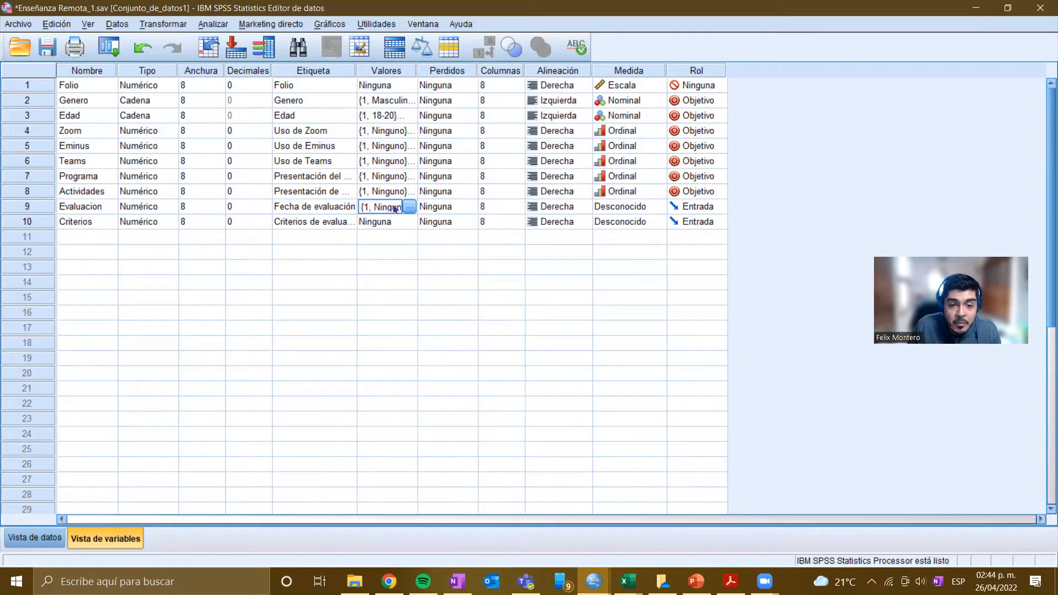
{"action": "right_click", "coordinate": [394, 209]}
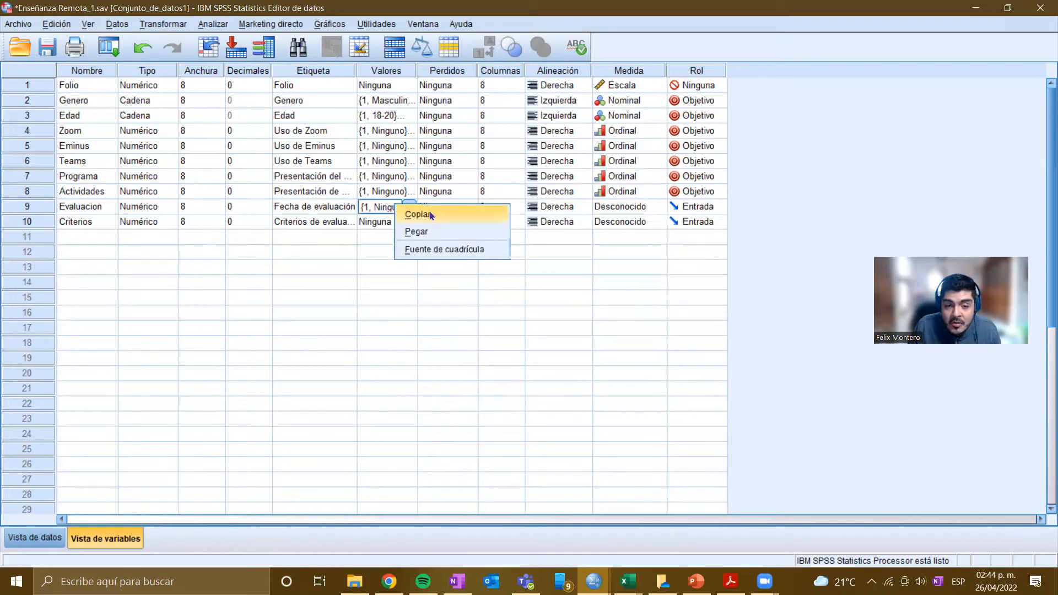
{"action": "left_click", "coordinate": [436, 216]}
{"action": "left_click", "coordinate": [380, 223]}
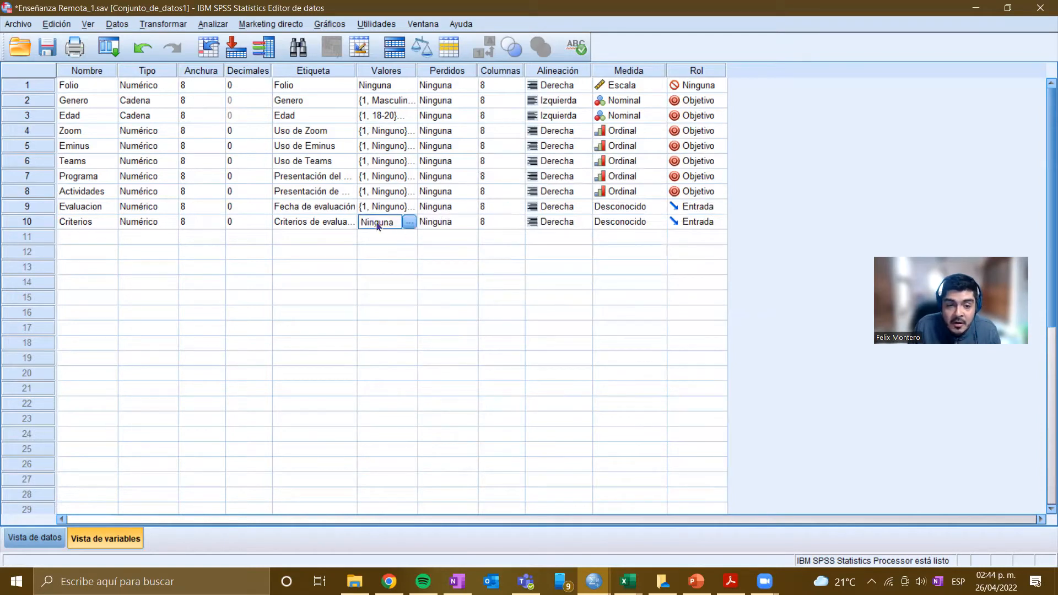
{"action": "right_click", "coordinate": [378, 223]}
{"action": "left_click", "coordinate": [400, 250]}
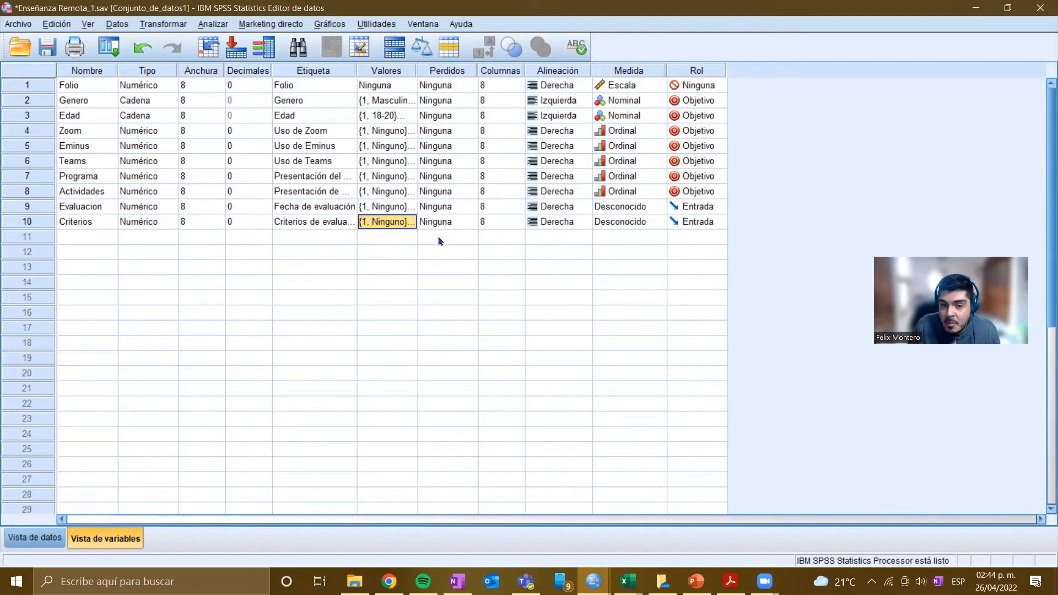
{"action": "left_click", "coordinate": [441, 222]}
{"action": "left_click", "coordinate": [392, 224]}
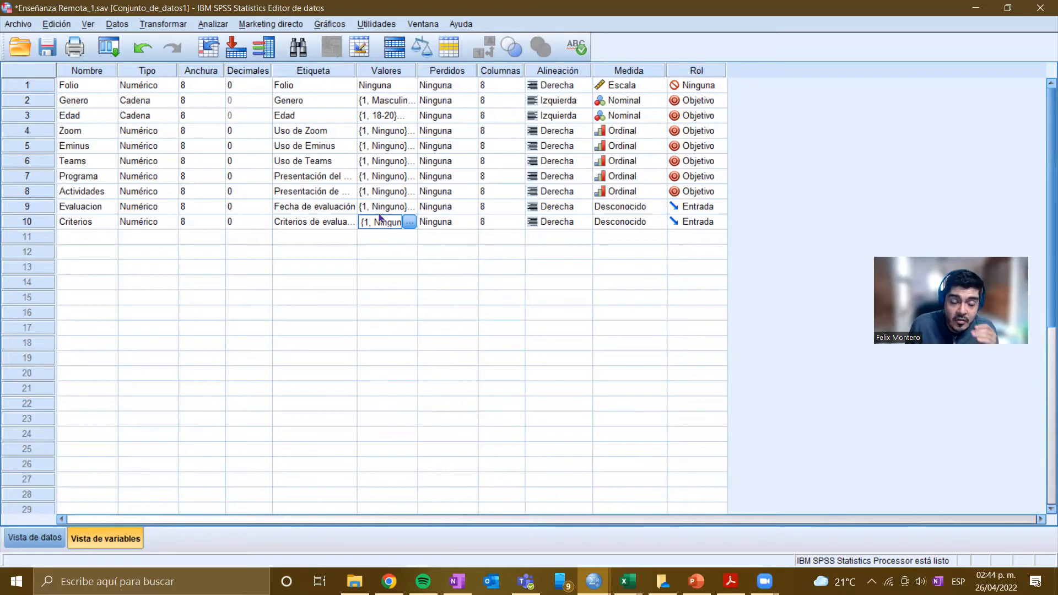
{"action": "left_click", "coordinate": [446, 208]}
{"action": "left_click", "coordinate": [443, 220]}
{"action": "left_click", "coordinate": [442, 212]}
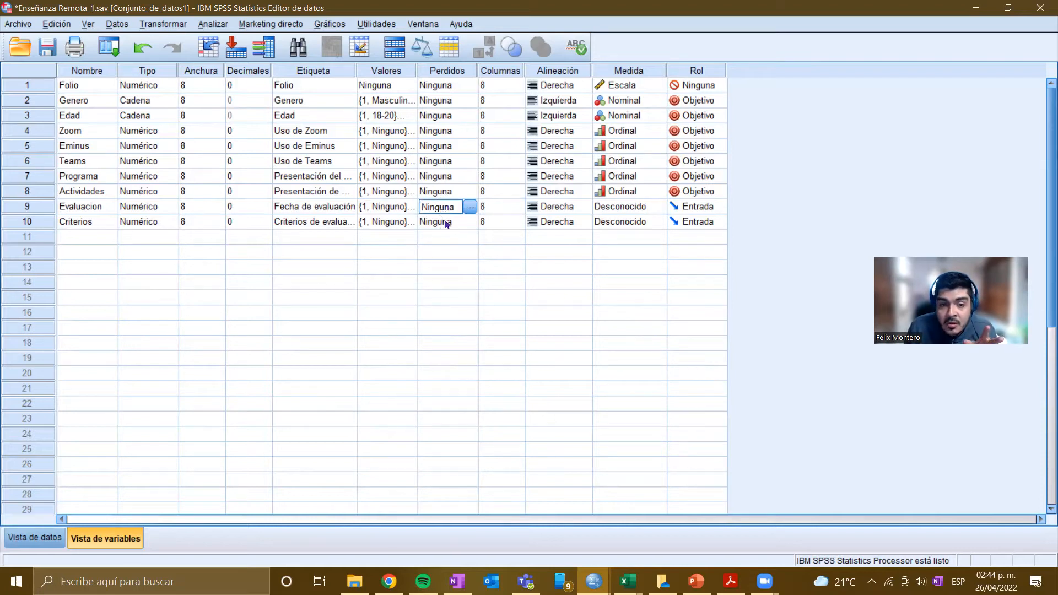
{"action": "left_click", "coordinate": [445, 221]}
{"action": "key", "text": "Tab"}
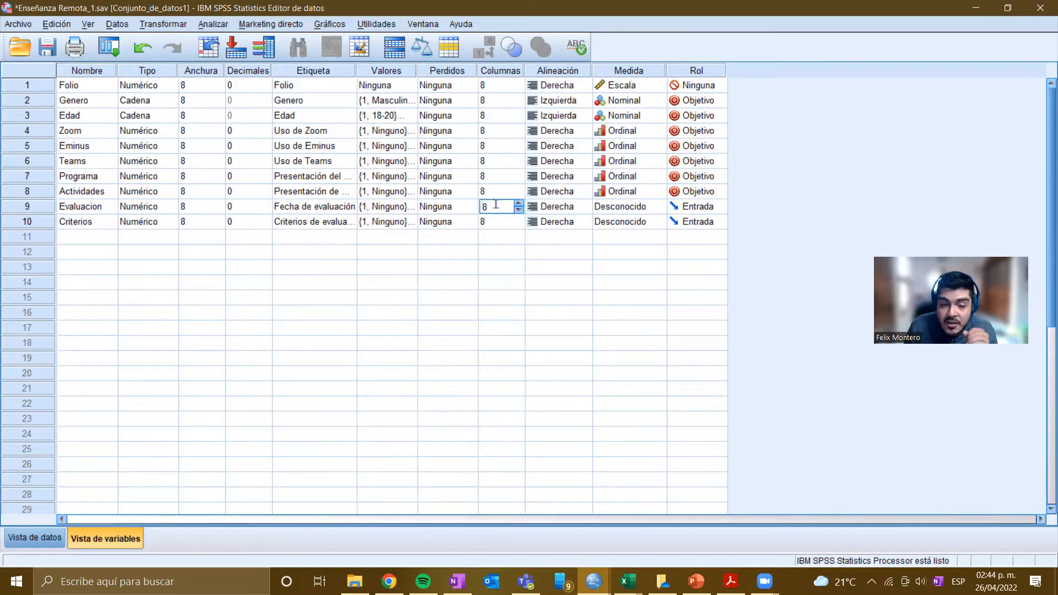
{"action": "left_click", "coordinate": [497, 210]}
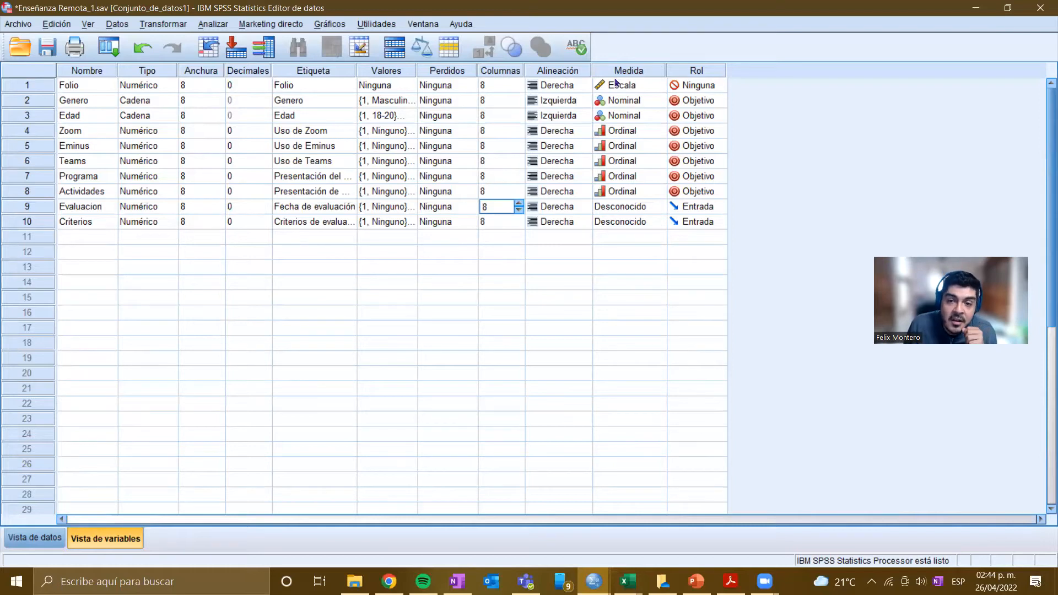
Set the measurement level of both the Evaluacion and Criterios variables to Ordinal
{"action": "left_click", "coordinate": [633, 210]}
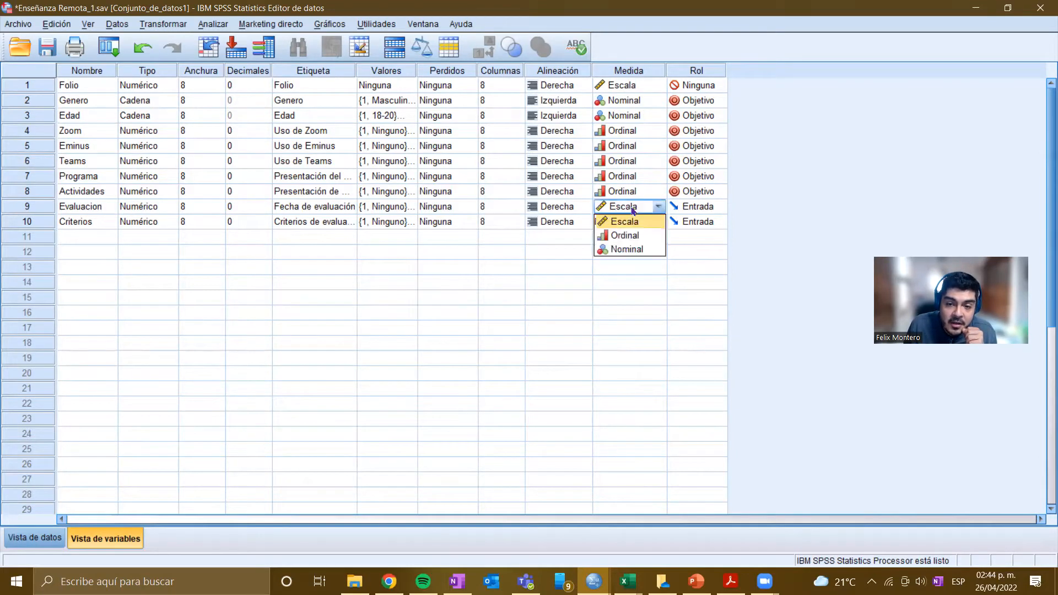
{"action": "left_click", "coordinate": [643, 235]}
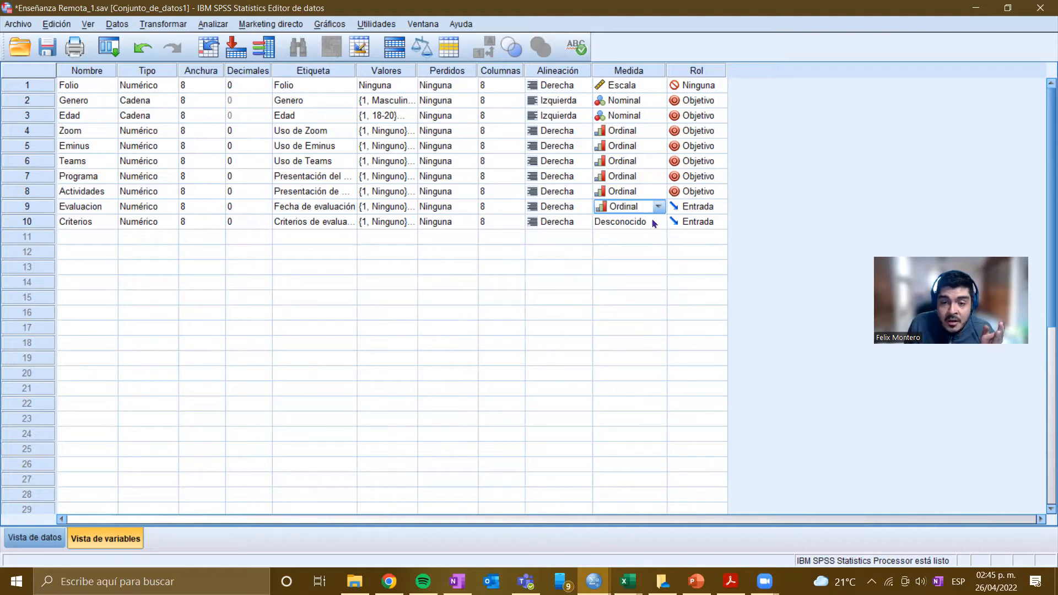
{"action": "left_click", "coordinate": [657, 222]}
{"action": "left_click", "coordinate": [628, 251]}
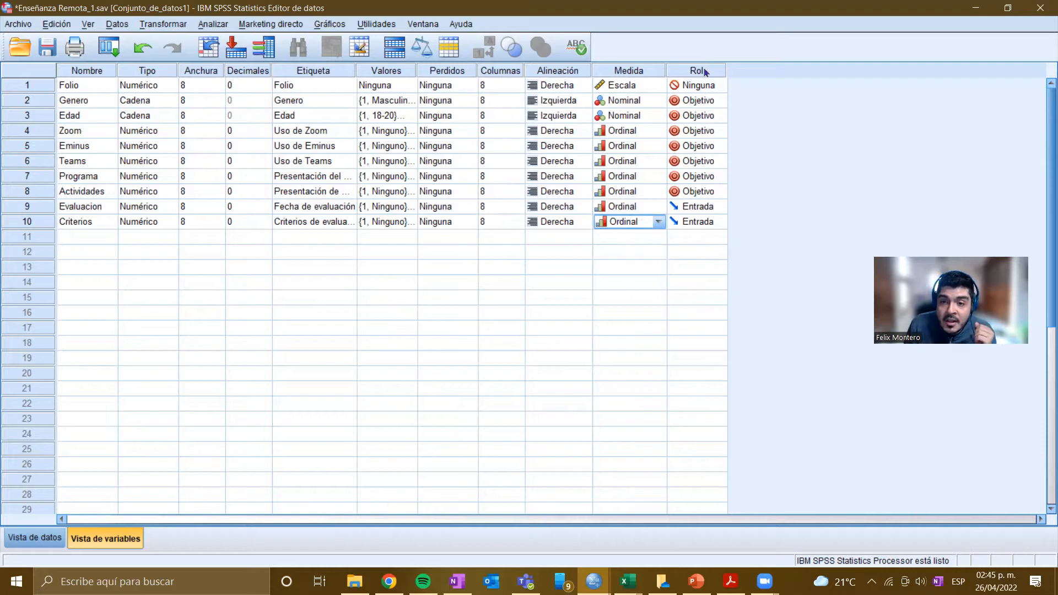
Set the role of the Evaluacion and Criterios variables to Objetivo
{"action": "left_click", "coordinate": [696, 208]}
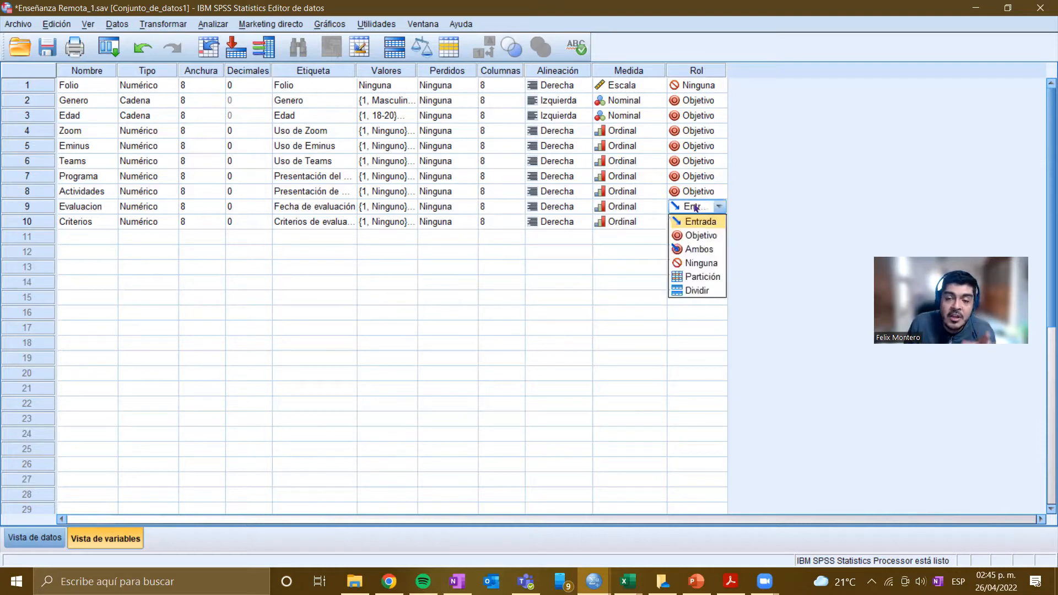
{"action": "left_click", "coordinate": [709, 236]}
{"action": "left_click", "coordinate": [710, 222]}
{"action": "left_click", "coordinate": [716, 223]}
{"action": "left_click", "coordinate": [693, 253]}
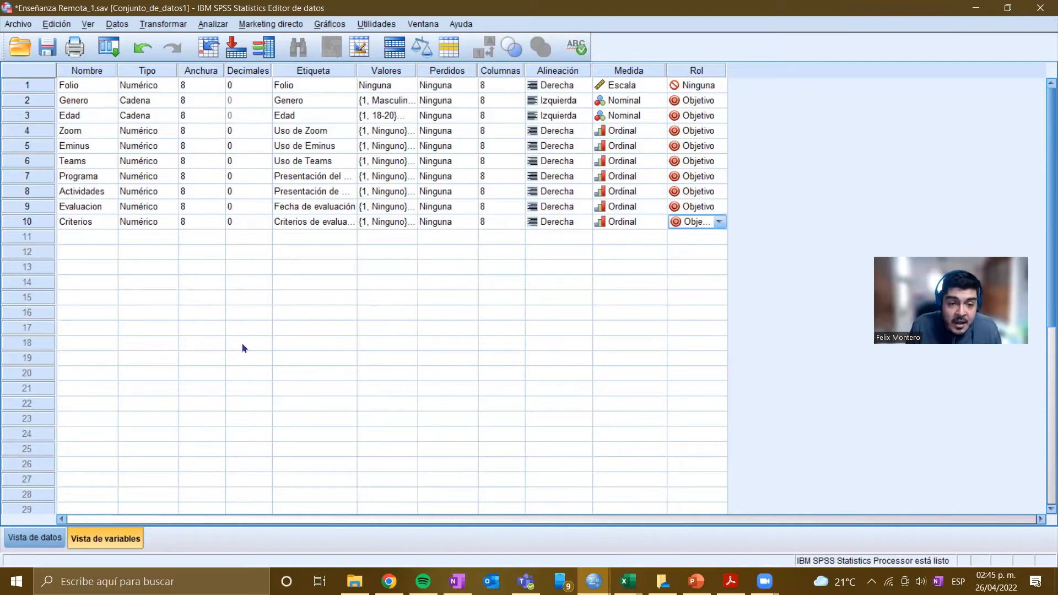
Switch to the data view and look through the case records of all ten variables
{"action": "left_click", "coordinate": [34, 537]}
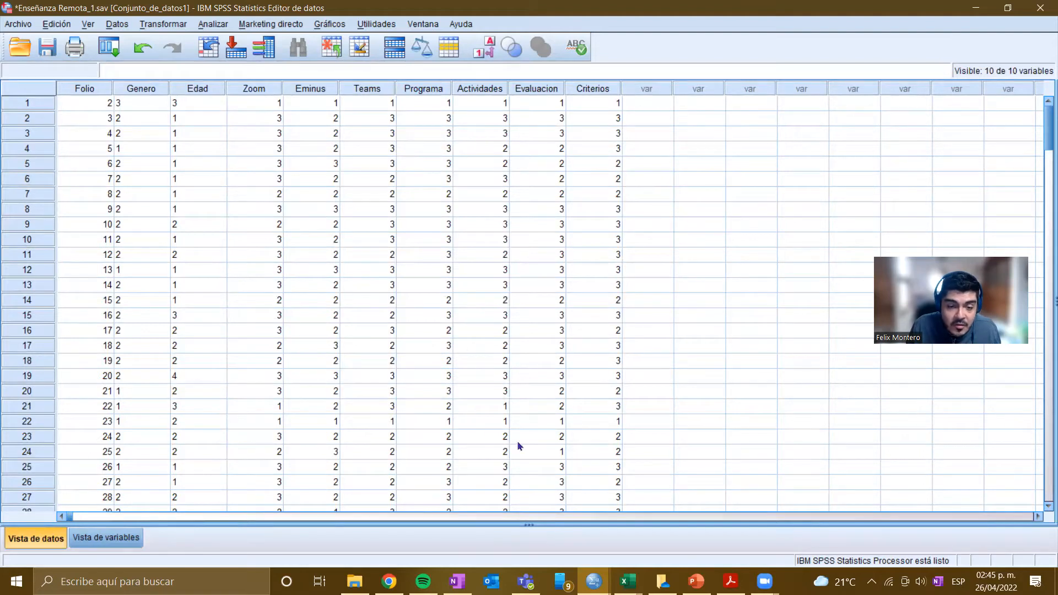
{"action": "scroll", "coordinate": [519, 447], "scroll_direction": "down", "scroll_amount": 20}
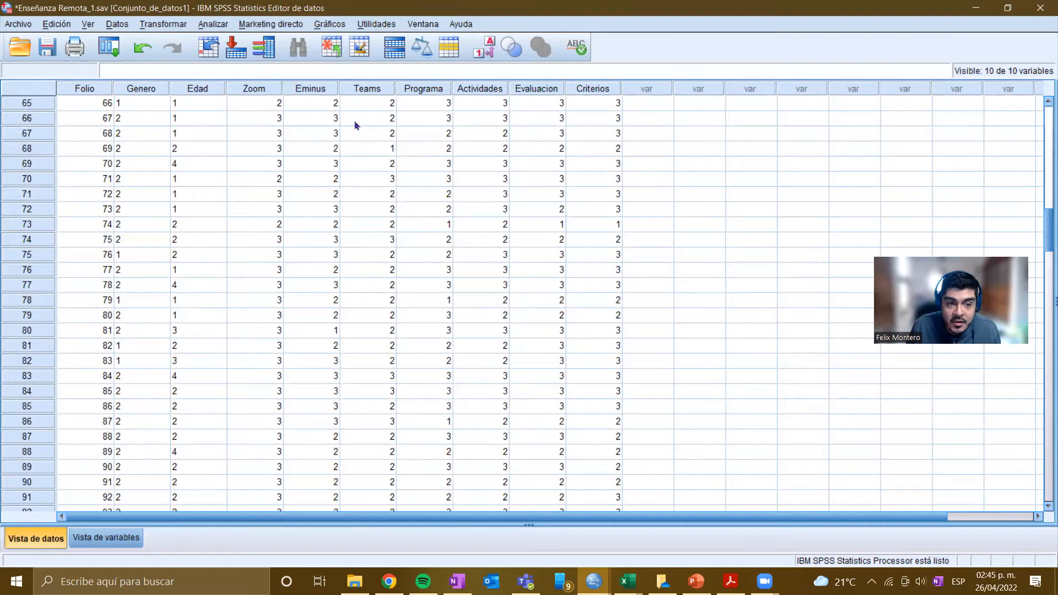
{"action": "scroll", "coordinate": [444, 338], "scroll_direction": "down", "scroll_amount": 20}
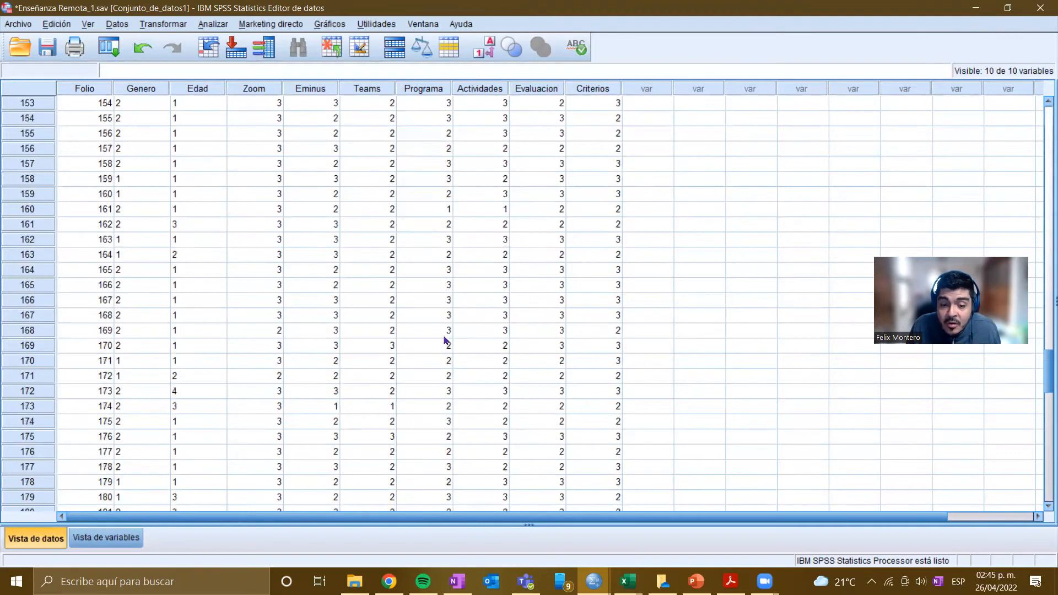
{"action": "scroll", "coordinate": [444, 336], "scroll_direction": "down", "scroll_amount": 17}
{"action": "scroll", "coordinate": [438, 342], "scroll_direction": "up", "scroll_amount": 20}
{"action": "scroll", "coordinate": [379, 341], "scroll_direction": "up", "scroll_amount": 20}
{"action": "scroll", "coordinate": [379, 337], "scroll_direction": "up", "scroll_amount": 3}
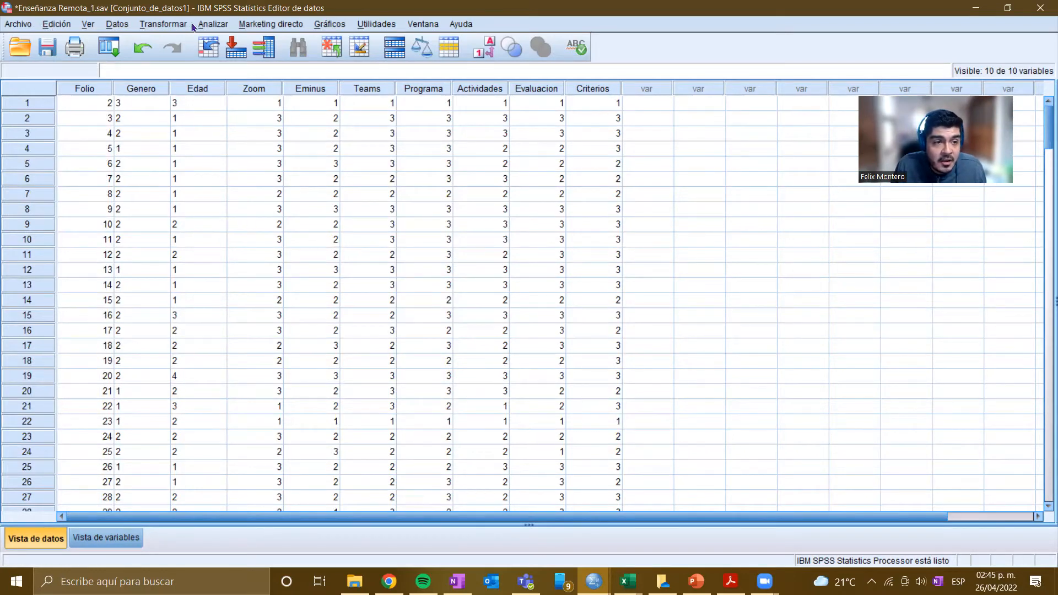
Start a Descriptives analysis and include the seven ordinal variables from Uso de Zoom through Criterios de evaluación, leaving out Folio
{"action": "left_click", "coordinate": [212, 25]}
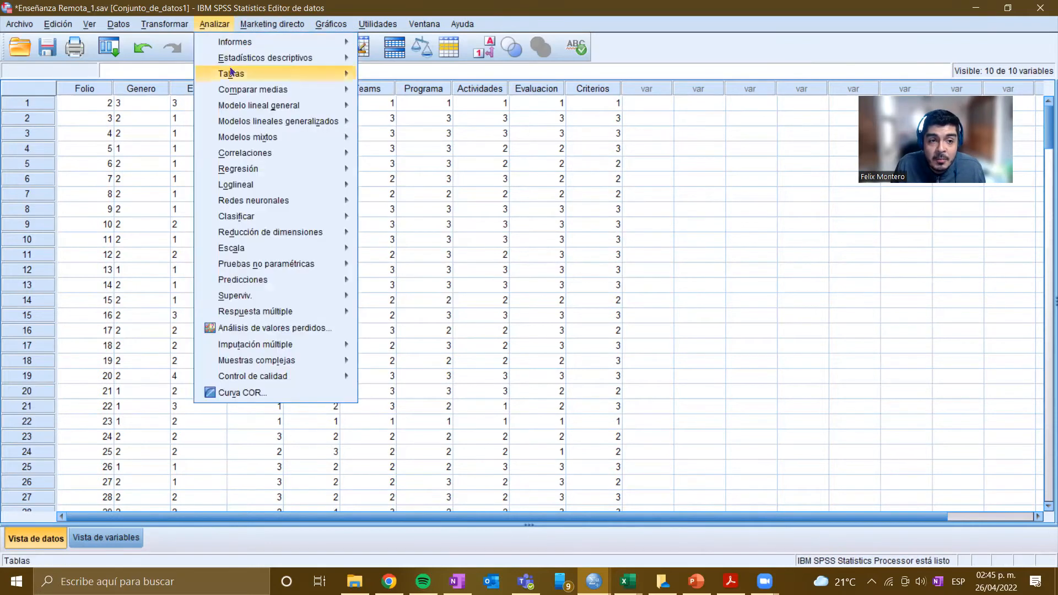
{"action": "mouse_move", "coordinate": [232, 60]}
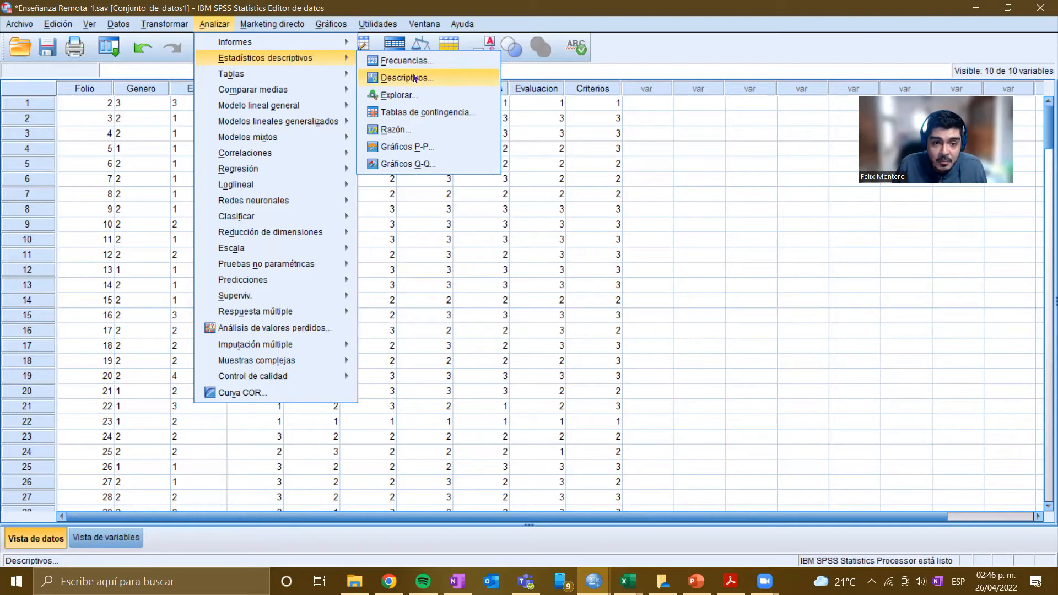
{"action": "left_click", "coordinate": [415, 78]}
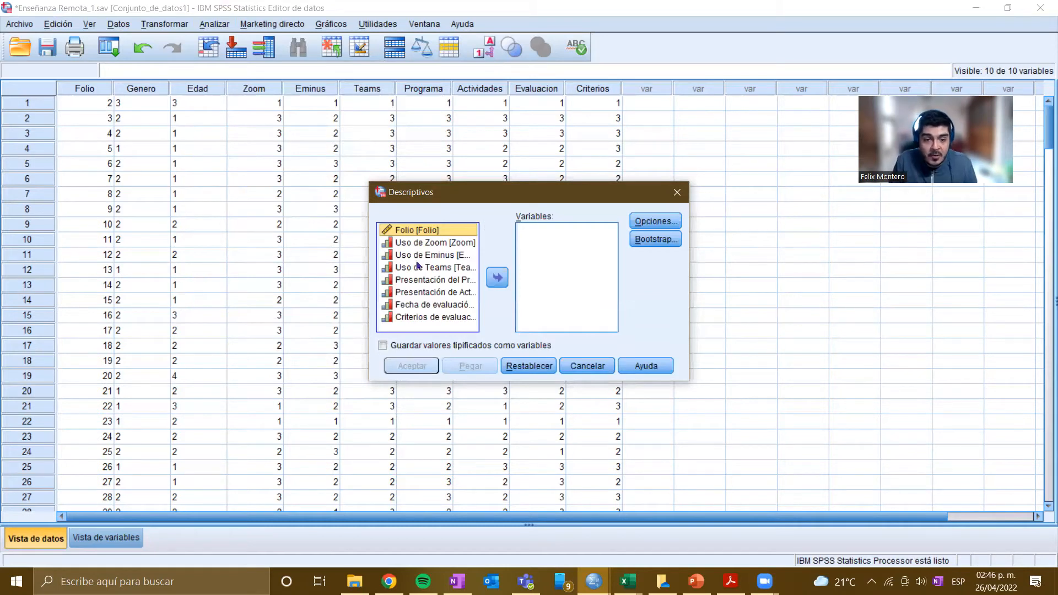
{"action": "left_click", "coordinate": [422, 243]}
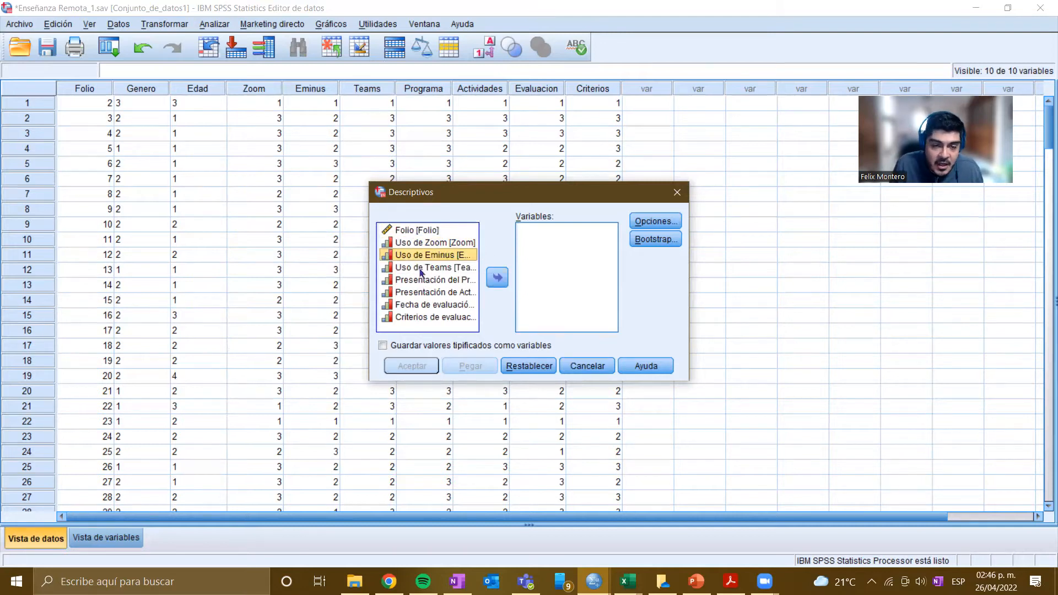
{"action": "left_click", "coordinate": [435, 319], "text": "shift"}
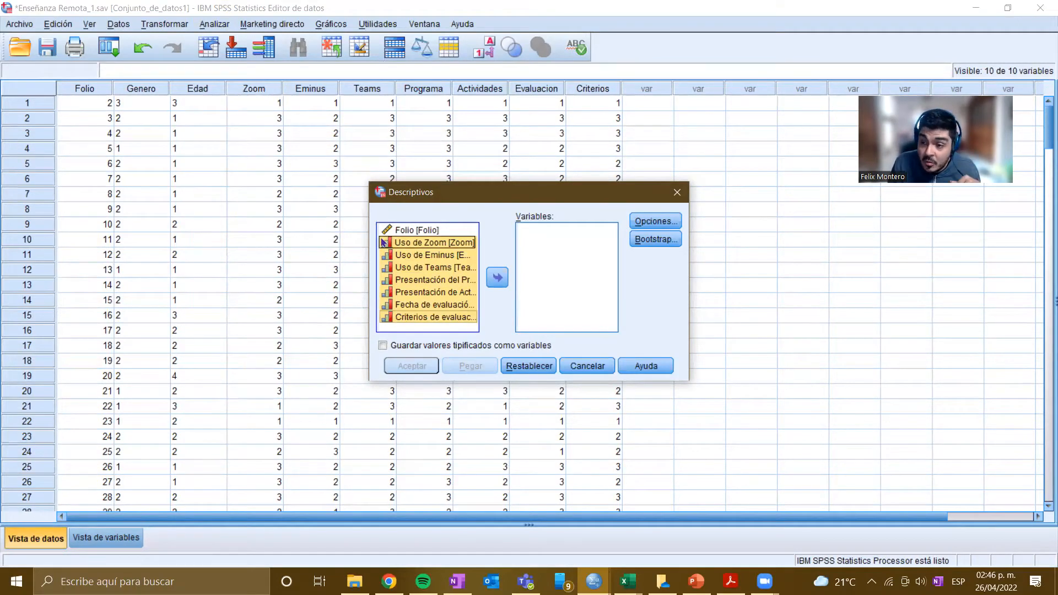
{"action": "left_click", "coordinate": [501, 283]}
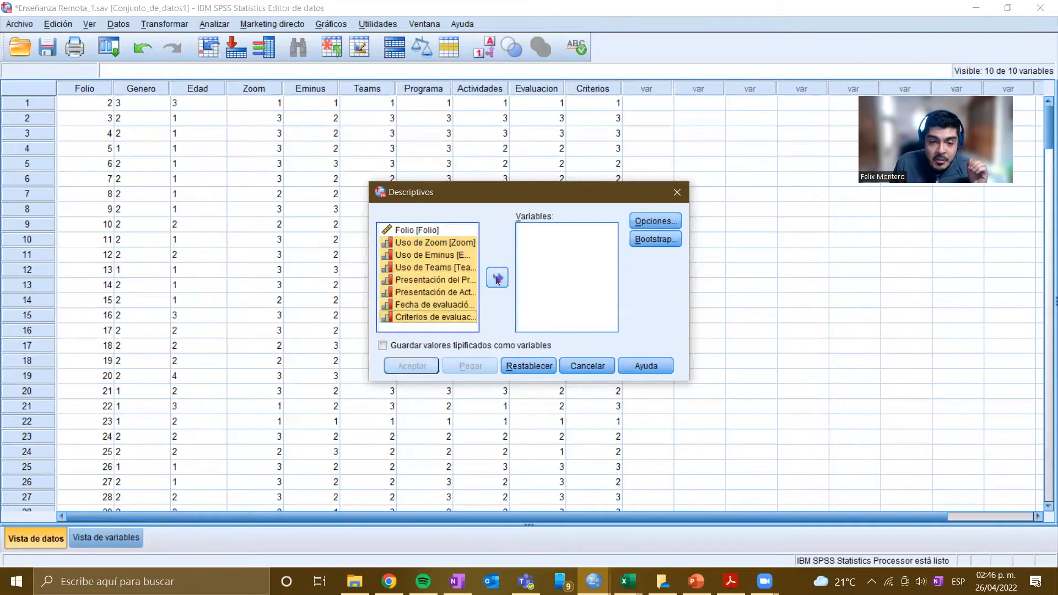
{"action": "left_click", "coordinate": [497, 279]}
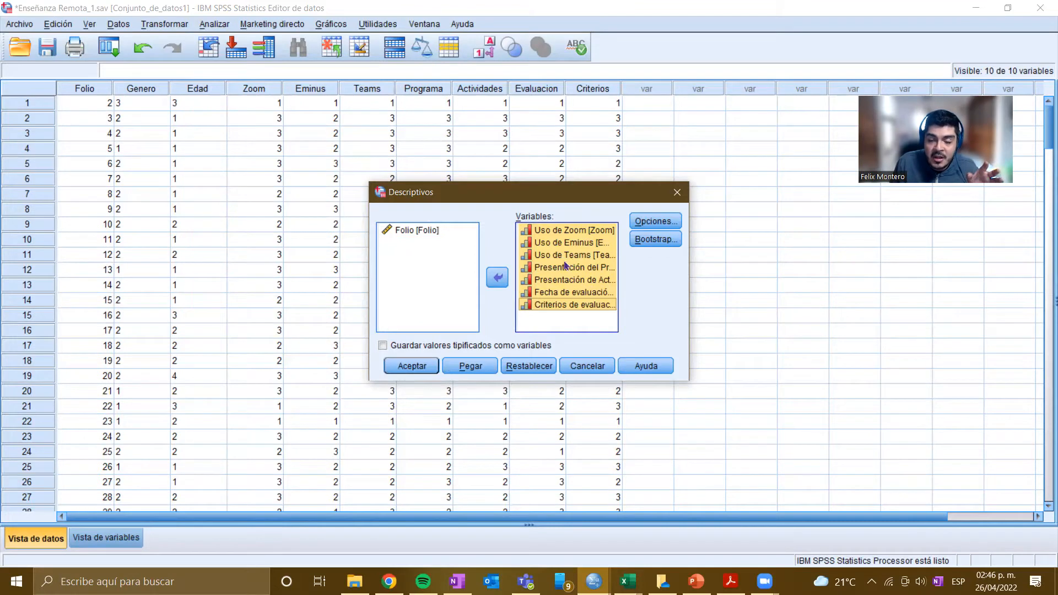
{"action": "left_click", "coordinate": [498, 278]}
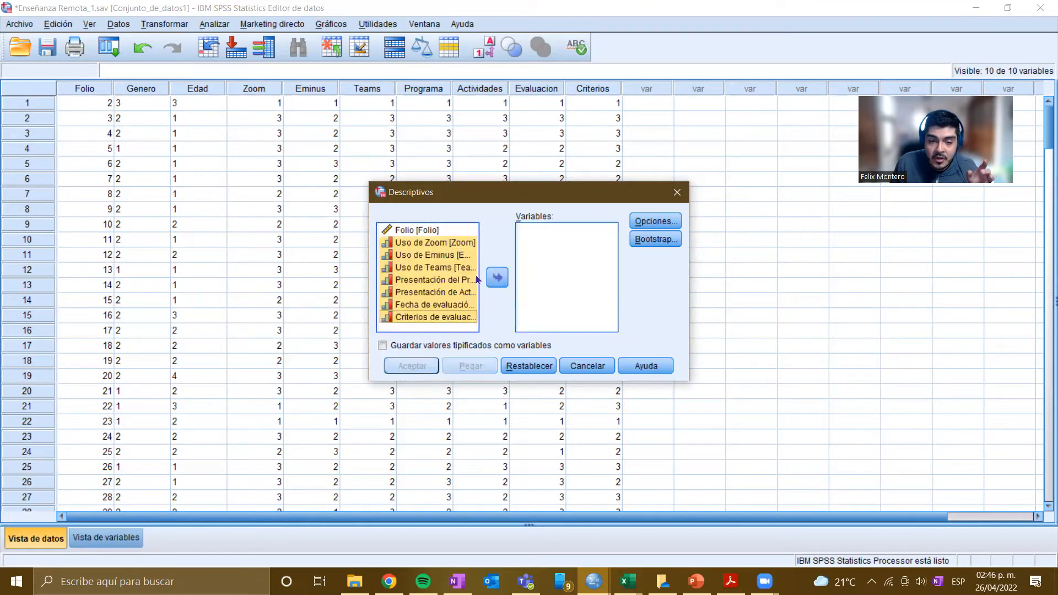
{"action": "left_click", "coordinate": [497, 277]}
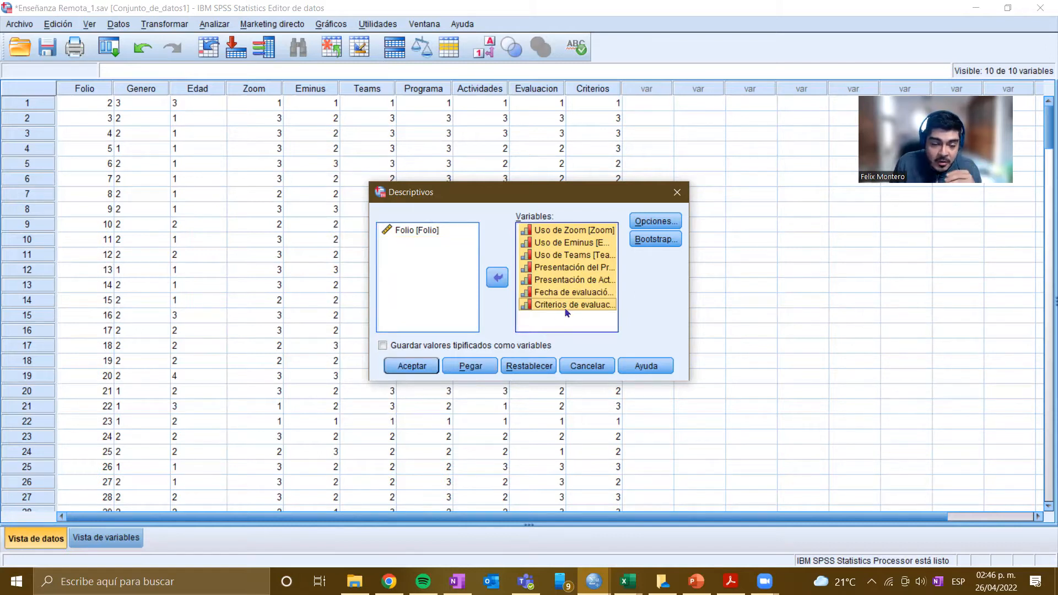
Add Suma, Varianza, Rango and Curtosis to the requested statistics, run the analysis and select the resulting descriptive statistics table
{"action": "left_click", "coordinate": [652, 222]}
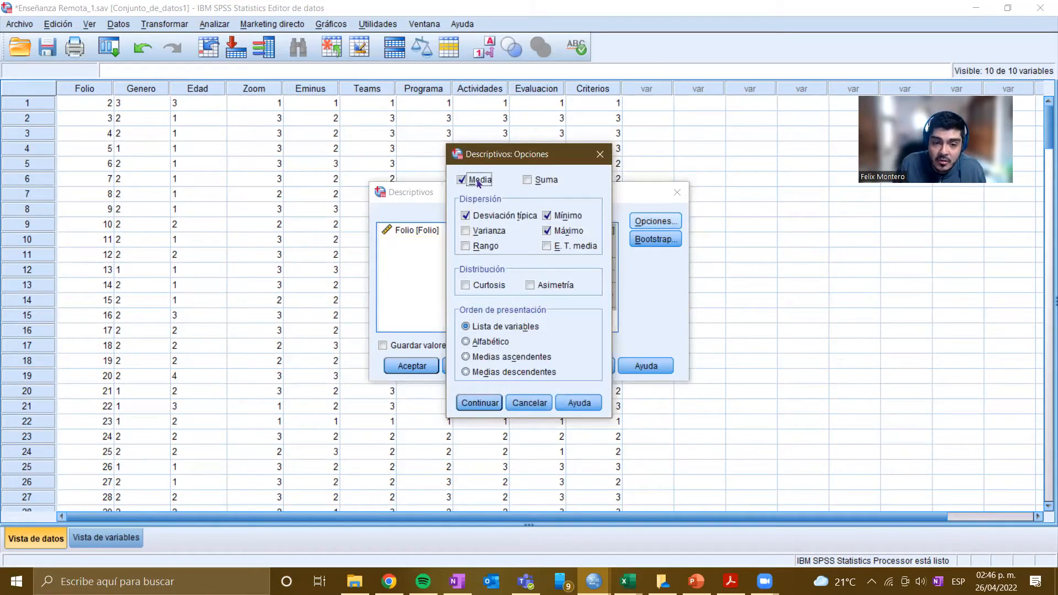
{"action": "left_click", "coordinate": [539, 182]}
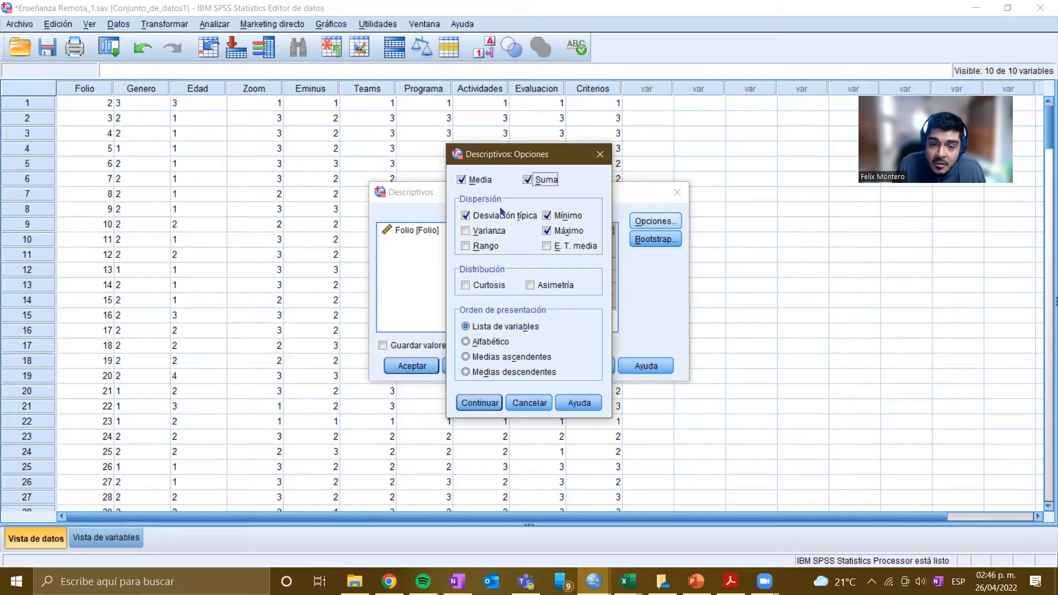
{"action": "left_click", "coordinate": [466, 231]}
{"action": "left_click", "coordinate": [466, 246]}
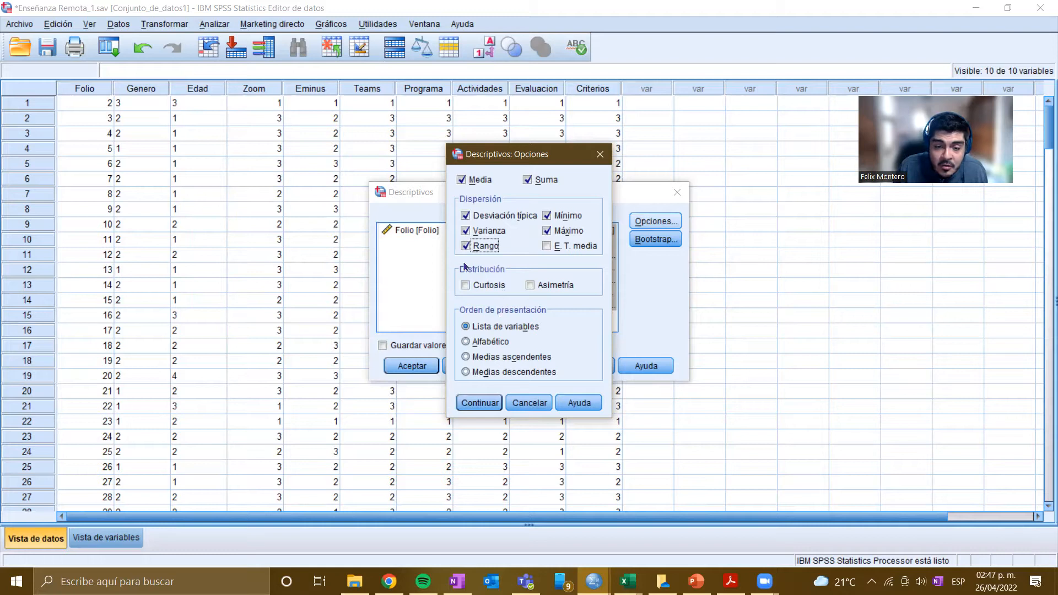
{"action": "left_click", "coordinate": [485, 290]}
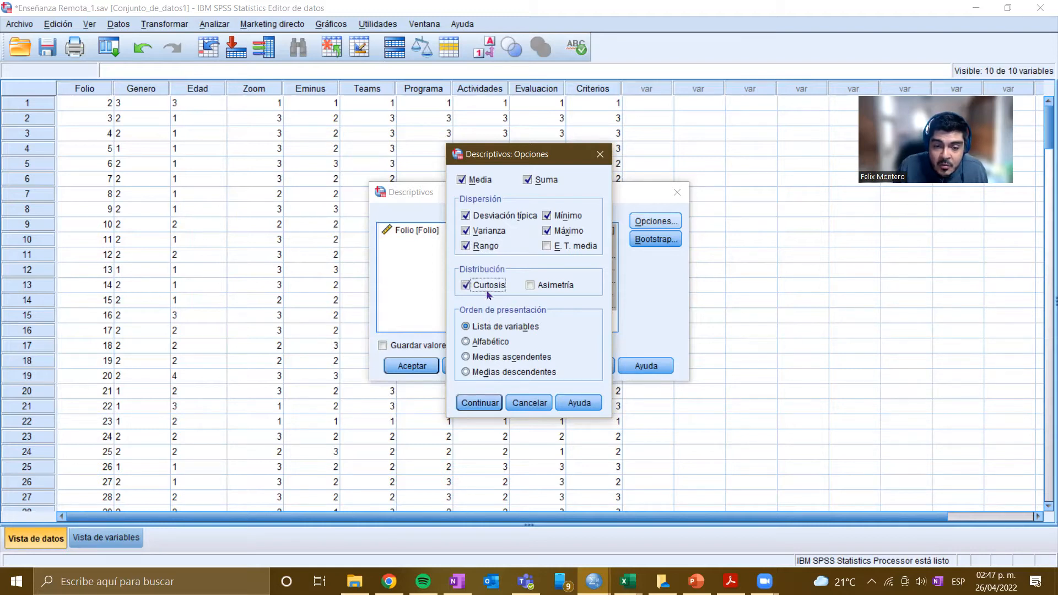
{"action": "left_click", "coordinate": [466, 404]}
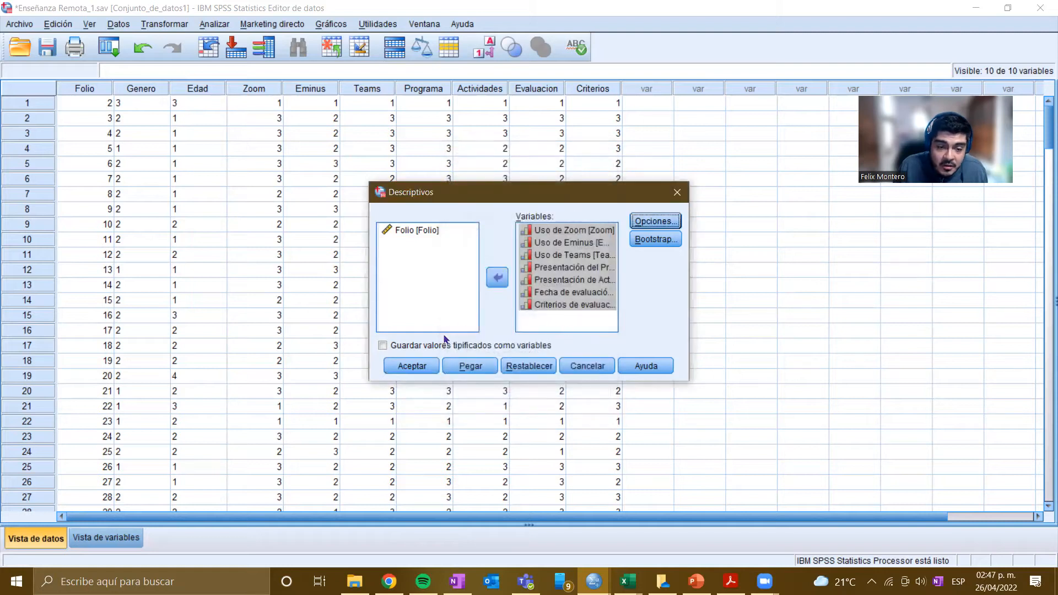
{"action": "left_click", "coordinate": [411, 366]}
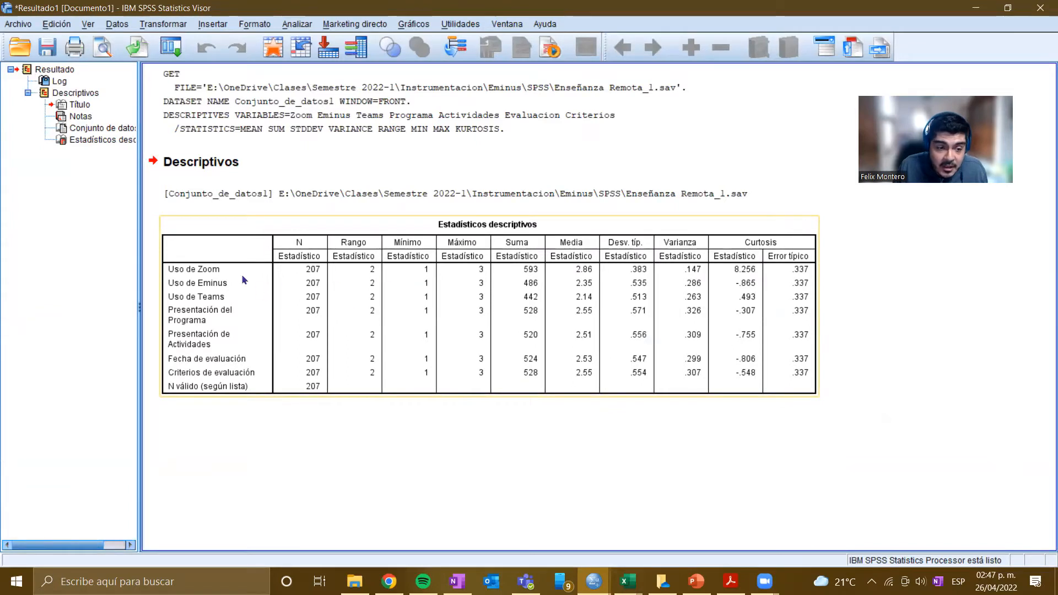
{"action": "left_click", "coordinate": [213, 275]}
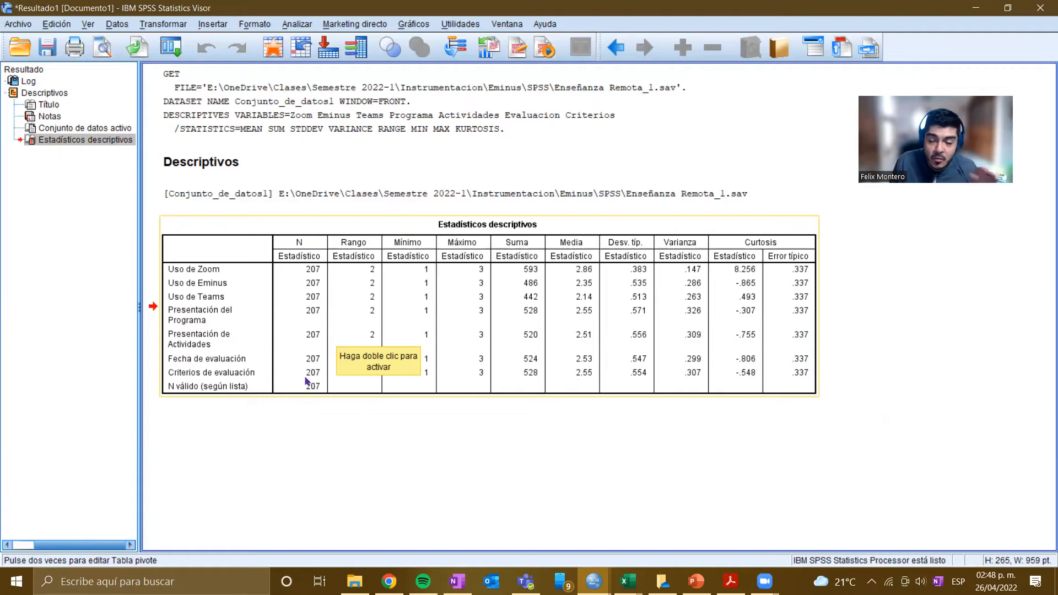
Start a Frecuencias analysis and include the nine variables from Genero through Criterios de evaluación, leaving out Folio
{"action": "left_click", "coordinate": [352, 415]}
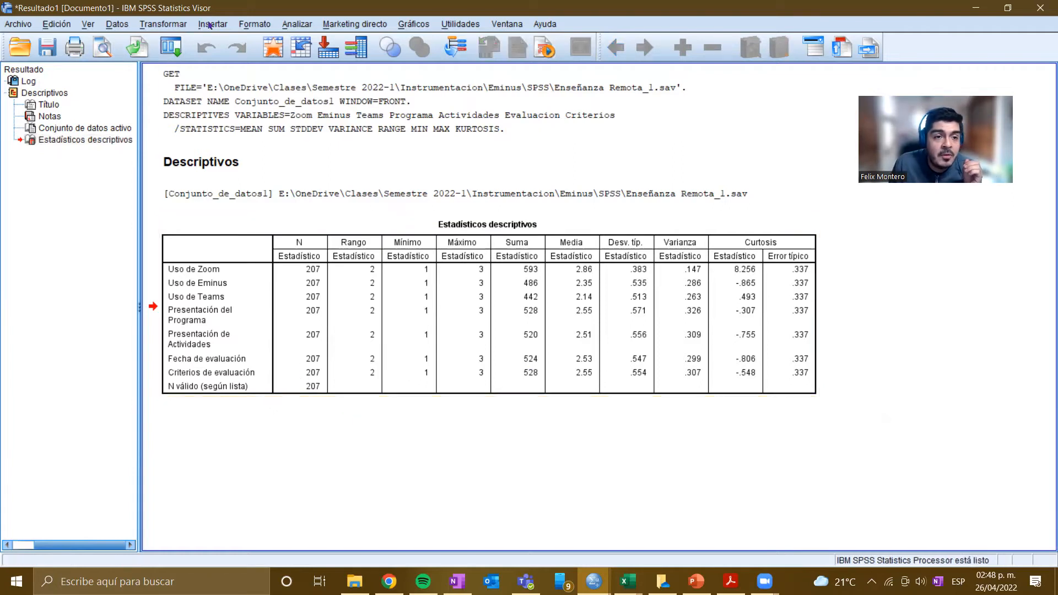
{"action": "left_click", "coordinate": [297, 25]}
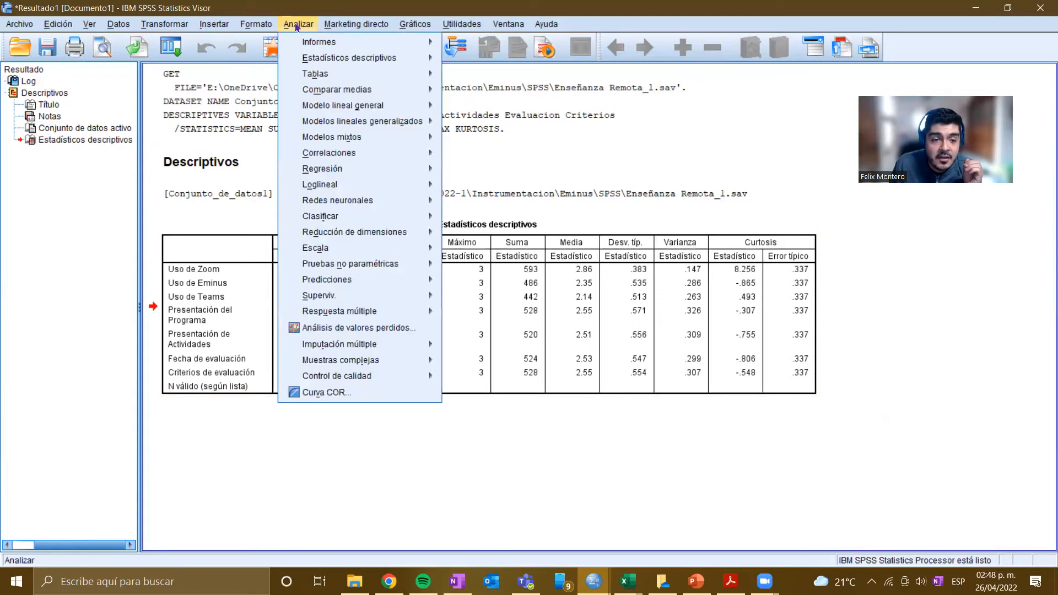
{"action": "mouse_move", "coordinate": [394, 64]}
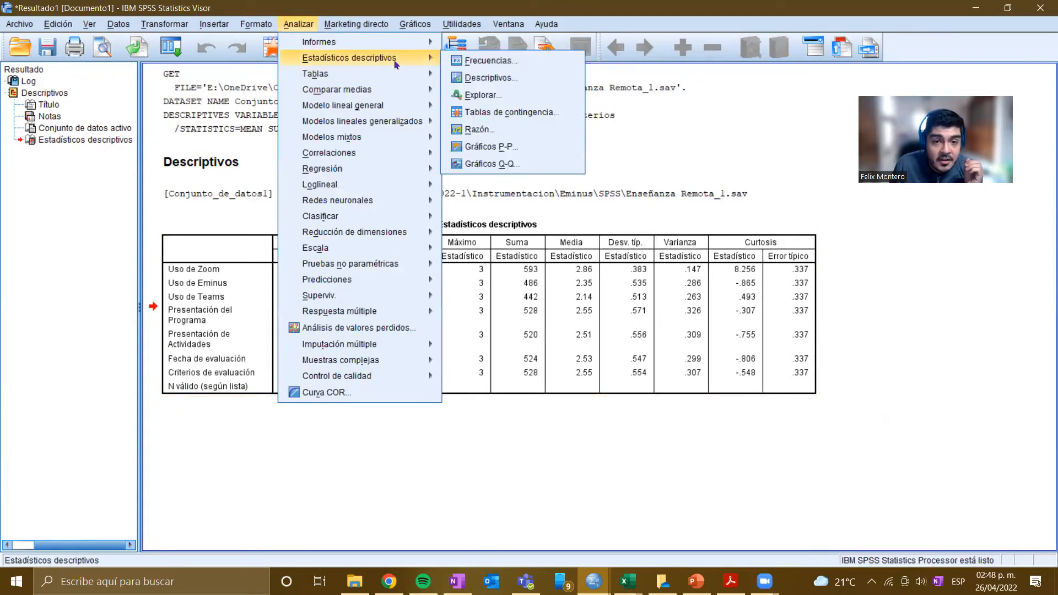
{"action": "left_click", "coordinate": [486, 62]}
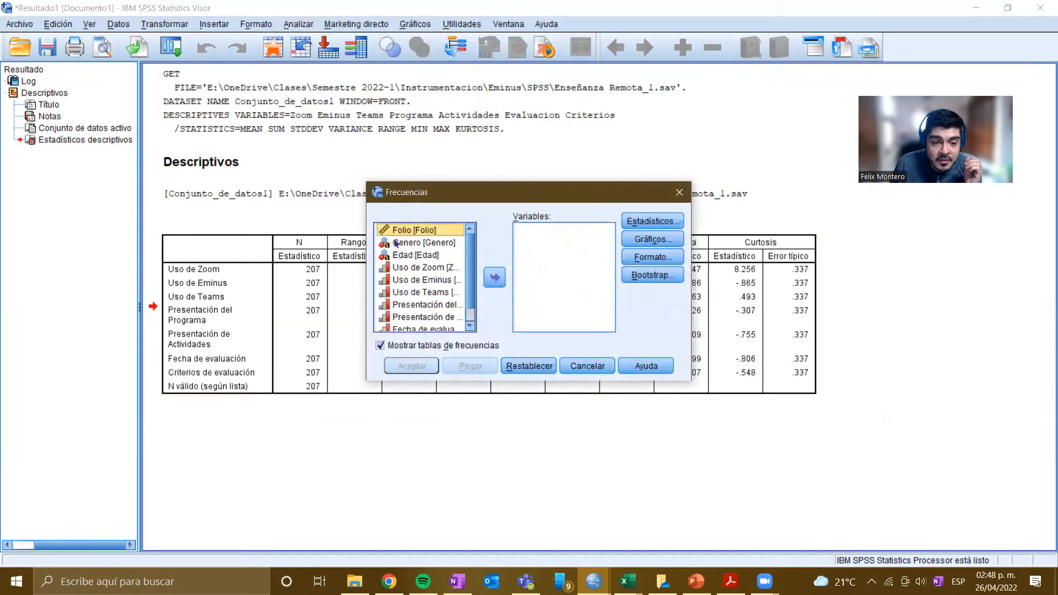
{"action": "left_click", "coordinate": [435, 243]}
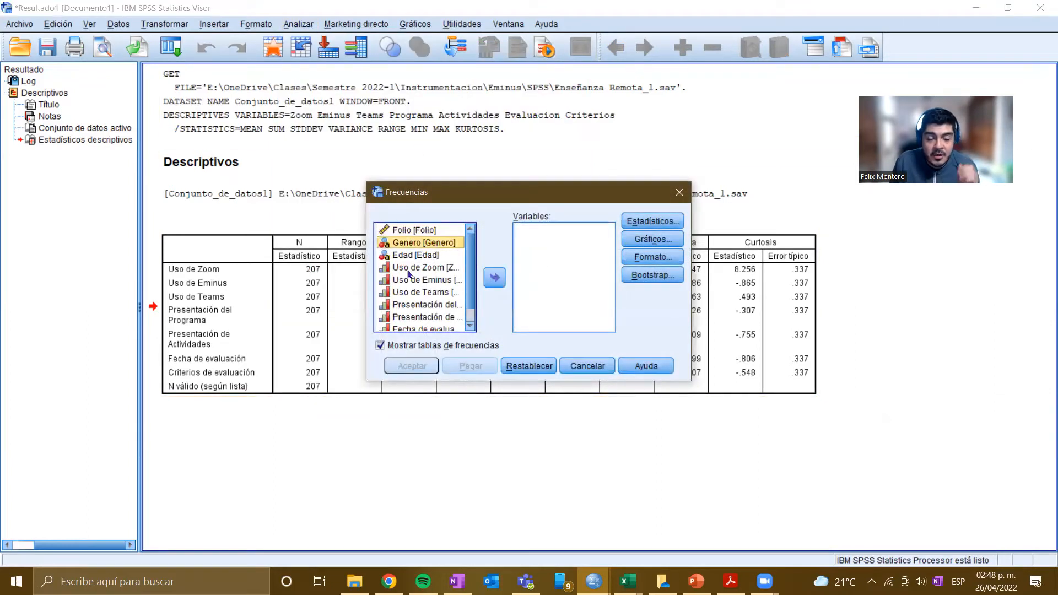
{"action": "left_click", "coordinate": [414, 229]}
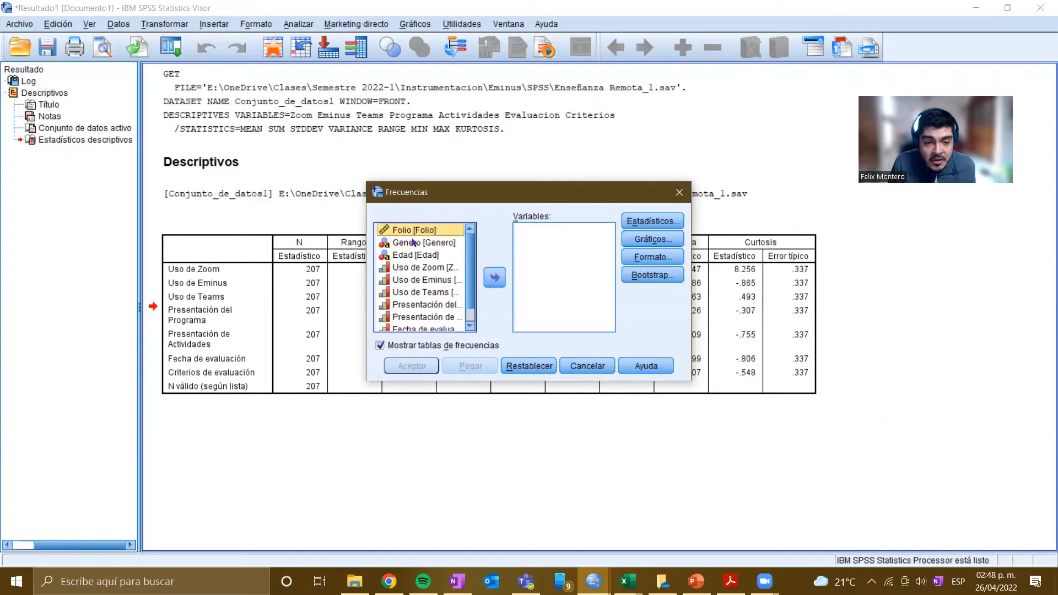
{"action": "left_click", "coordinate": [409, 242], "text": "ctrl"}
{"action": "scroll", "coordinate": [415, 300], "scroll_direction": "down", "scroll_amount": 1}
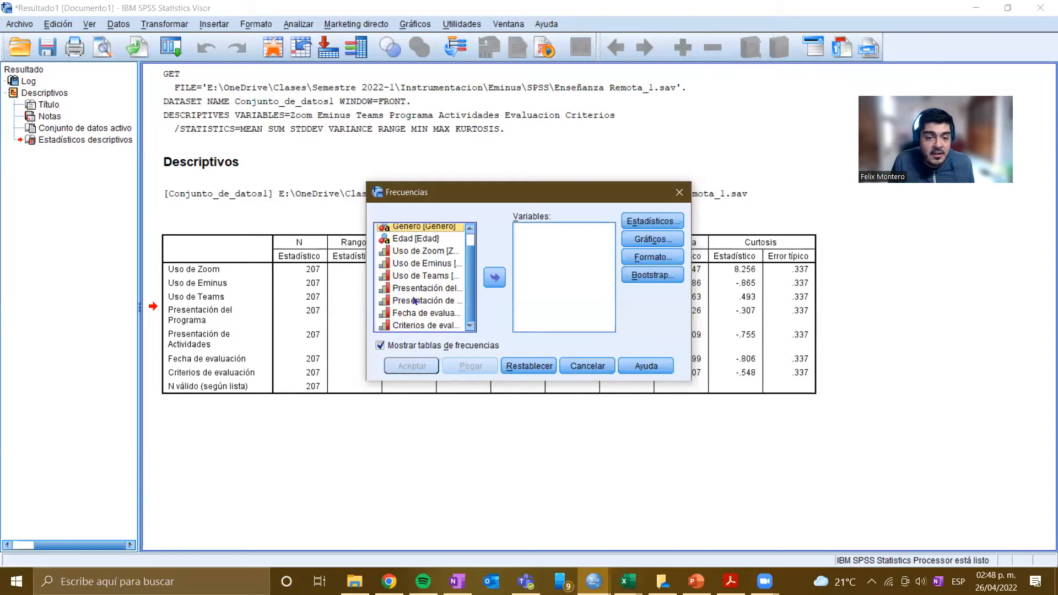
{"action": "left_click", "coordinate": [409, 326], "text": "shift"}
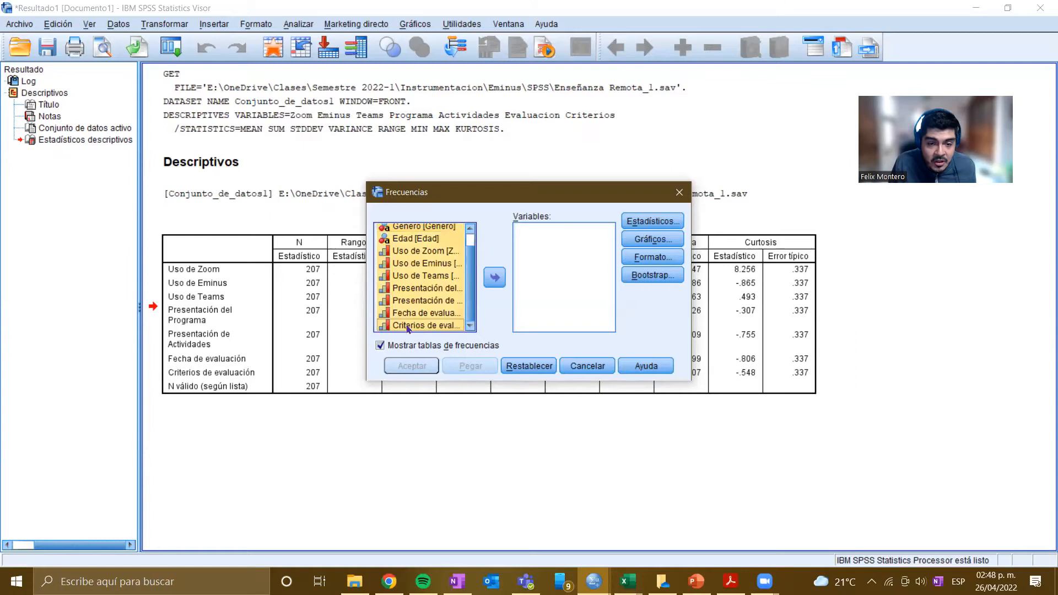
{"action": "left_click", "coordinate": [486, 285]}
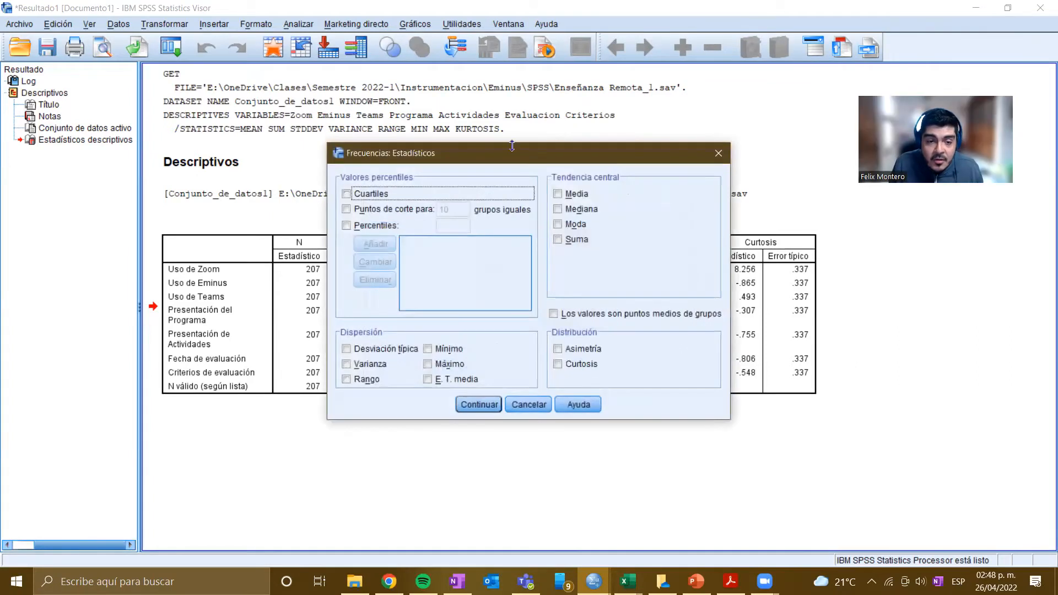
Request the central tendency statistics Media, Mediana, Moda and Suma for the frequency analysis
{"action": "left_click", "coordinate": [370, 226]}
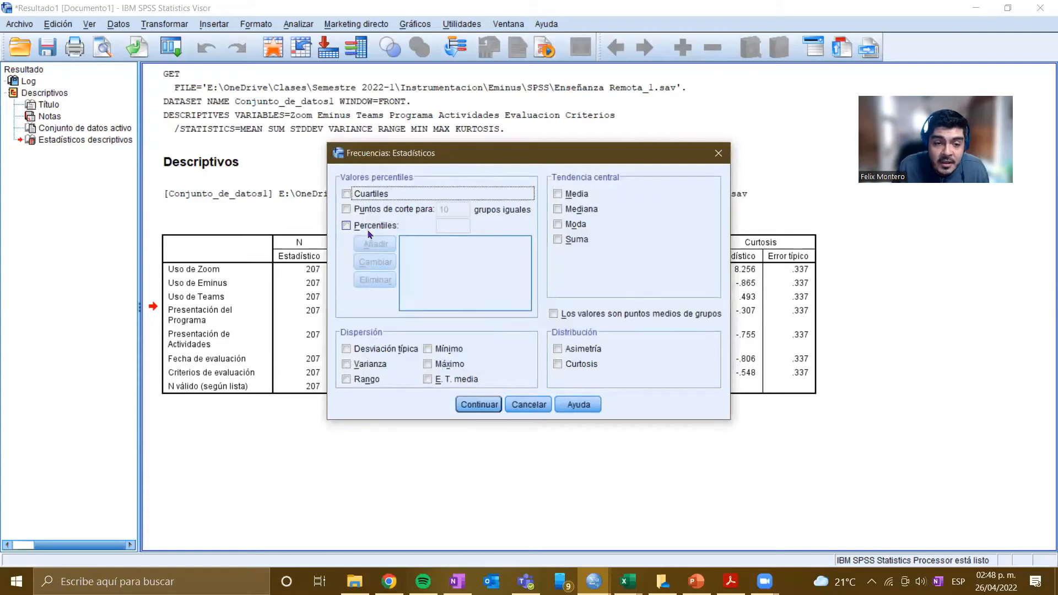
{"action": "left_click", "coordinate": [366, 229]}
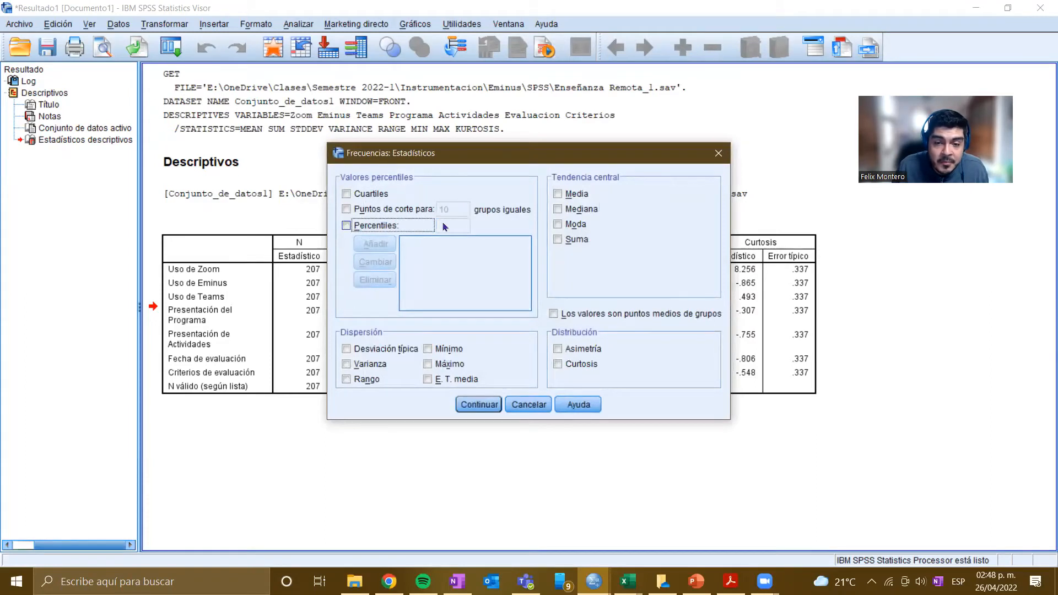
{"action": "left_click", "coordinate": [577, 197]}
{"action": "left_click", "coordinate": [579, 208]}
{"action": "left_click", "coordinate": [576, 225]}
{"action": "left_click", "coordinate": [576, 240]}
Add Desviación típica, Varianza, Rango, Mínimo, Máximo, E. T. media, Asimetría and Curtosis to the requested statistics and accept the selection
{"action": "left_click", "coordinate": [347, 350]}
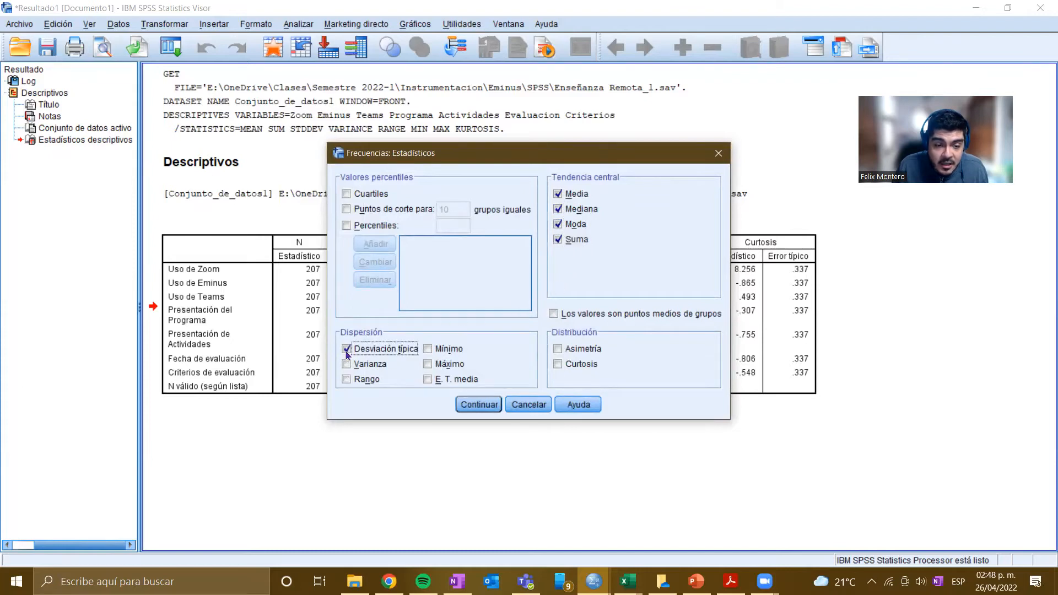
{"action": "left_click", "coordinate": [428, 349]}
{"action": "left_click", "coordinate": [370, 364]}
{"action": "left_click", "coordinate": [431, 365]}
{"action": "left_click", "coordinate": [353, 380]}
{"action": "left_click", "coordinate": [431, 381]}
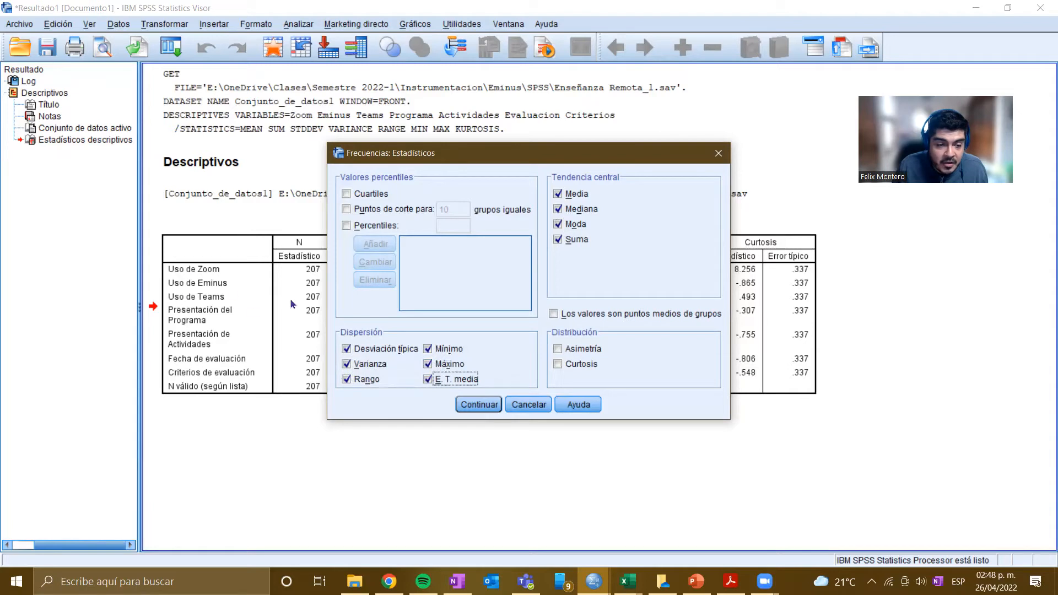
{"action": "left_click", "coordinate": [570, 352]}
{"action": "left_click", "coordinate": [568, 366]}
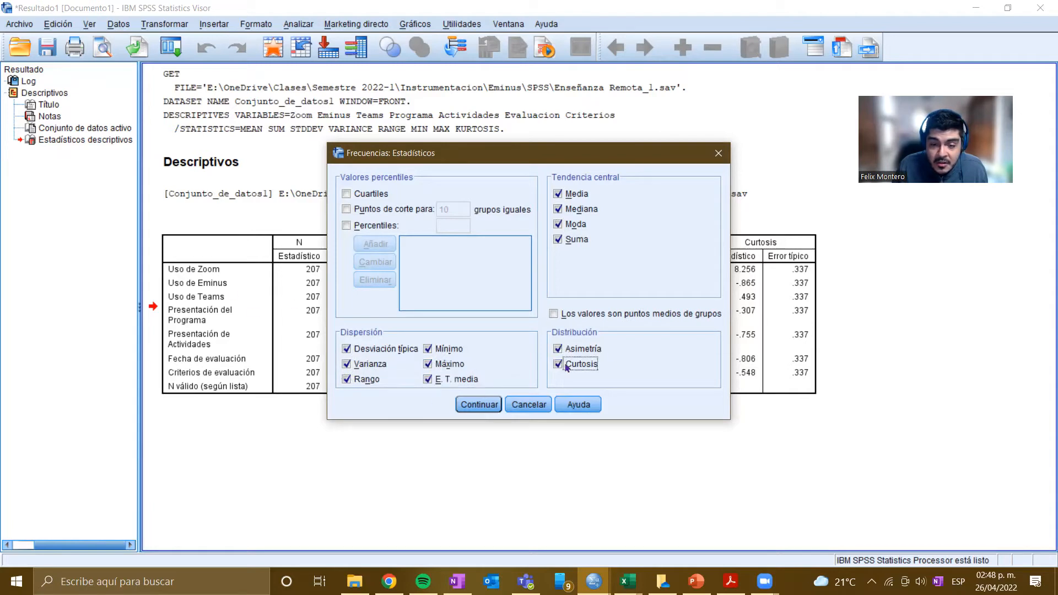
{"action": "left_click", "coordinate": [479, 405]}
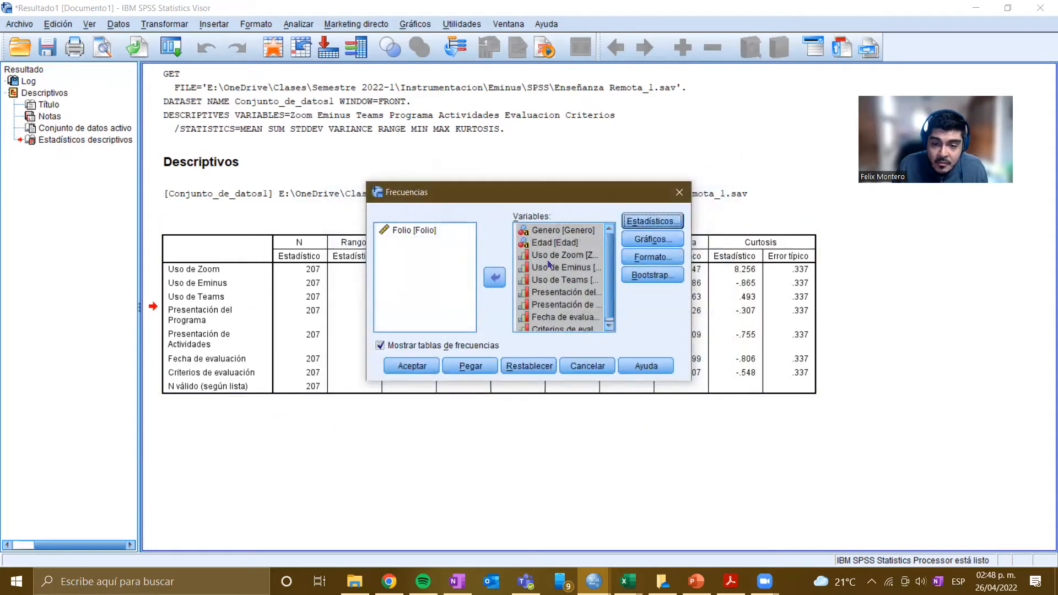
Set the charts to Gráficos de sectores with Frecuencias as chart values and run the frequency analysis
{"action": "left_click", "coordinate": [654, 239]}
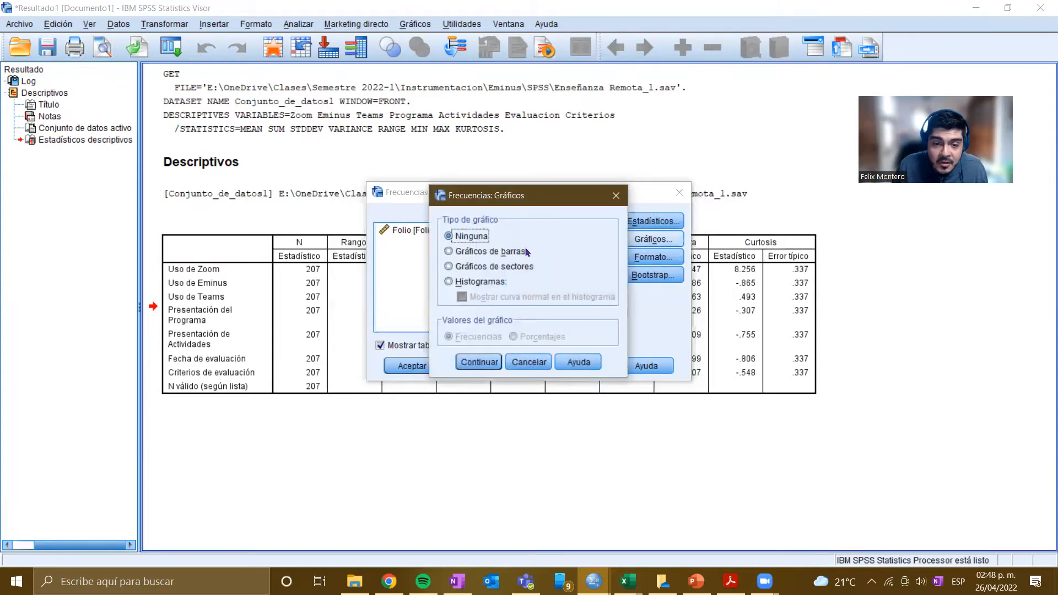
{"action": "left_click", "coordinate": [481, 267]}
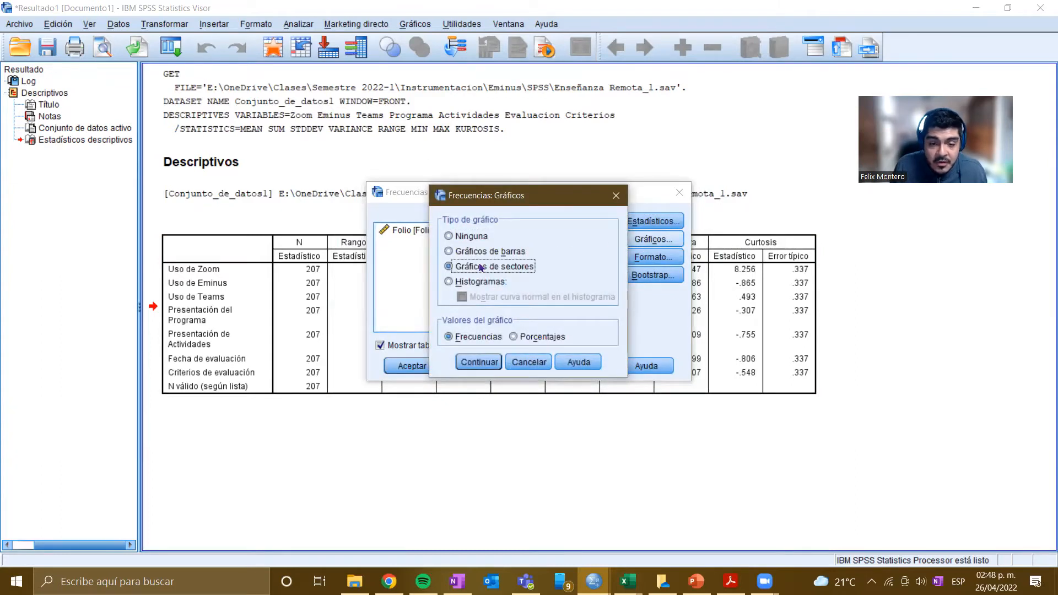
{"action": "left_click", "coordinate": [514, 338]}
{"action": "left_click", "coordinate": [466, 338]}
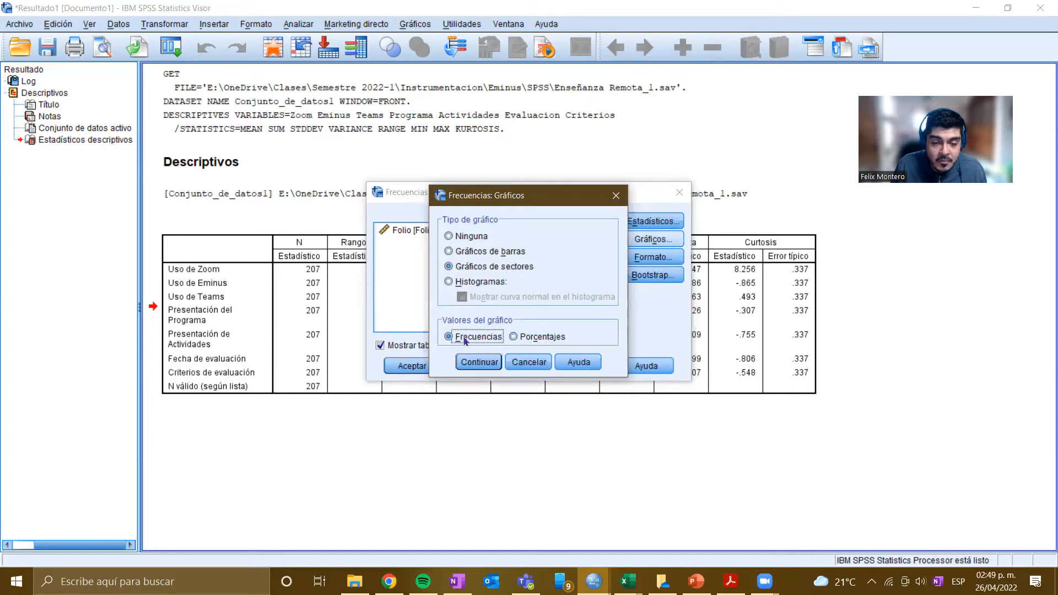
{"action": "left_click", "coordinate": [473, 363]}
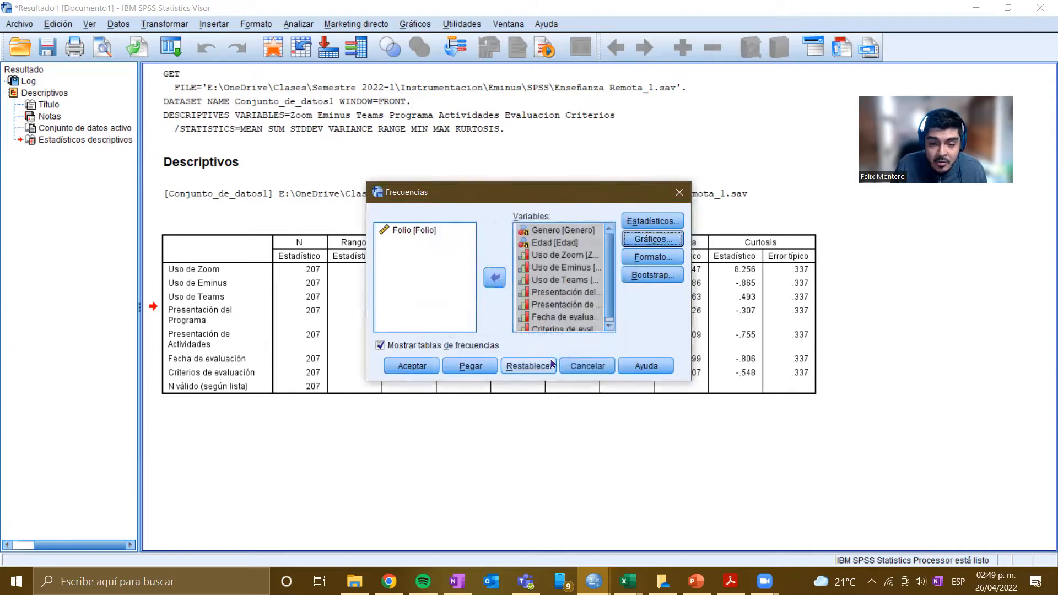
{"action": "left_click", "coordinate": [407, 367]}
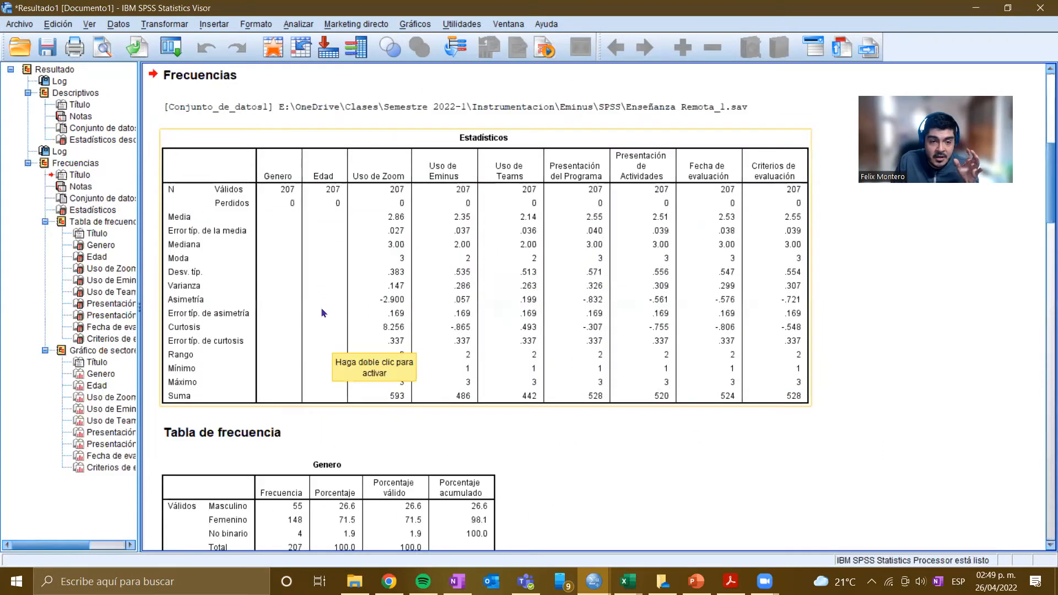
Compare the Descriptivos table with the Frecuencias statistics table and examine the percentages in the Genero frequency table
{"action": "scroll", "coordinate": [323, 312], "scroll_direction": "up", "scroll_amount": 10}
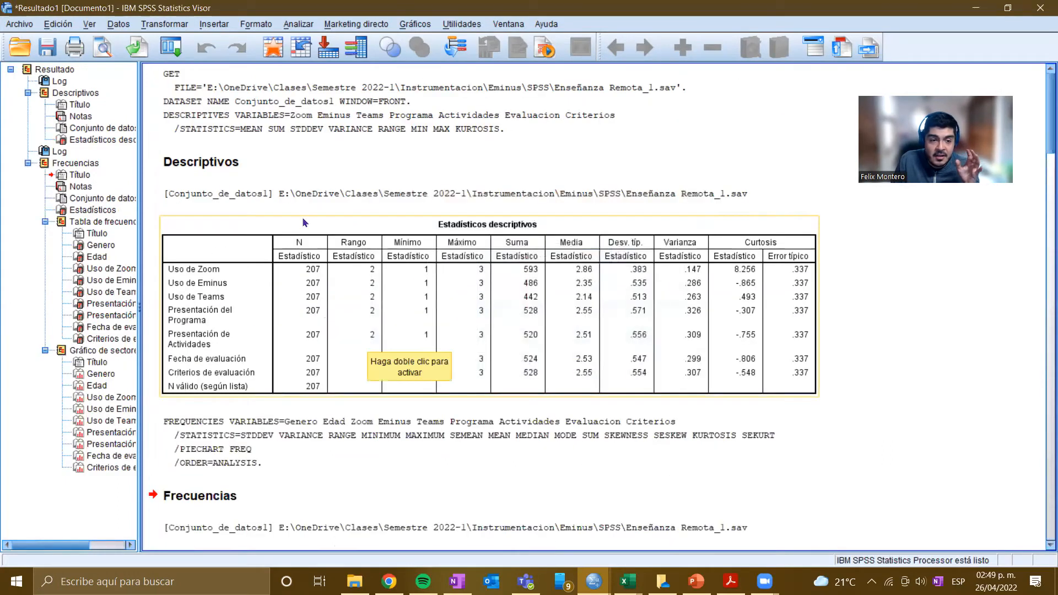
{"action": "scroll", "coordinate": [241, 253], "scroll_direction": "down", "scroll_amount": 10}
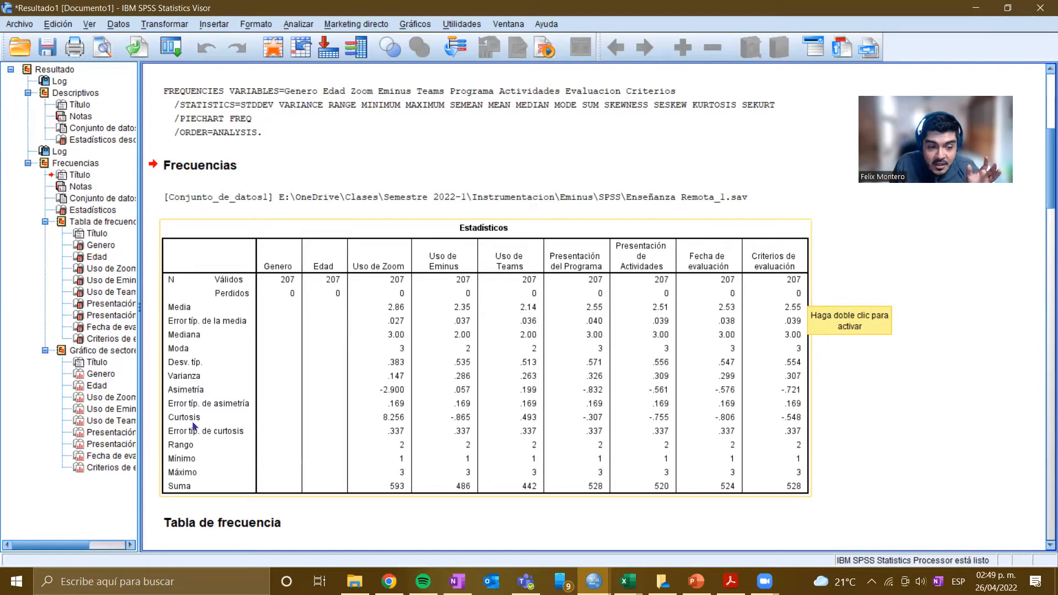
{"action": "scroll", "coordinate": [458, 424], "scroll_direction": "up", "scroll_amount": 5}
{"action": "scroll", "coordinate": [456, 441], "scroll_direction": "up", "scroll_amount": 3}
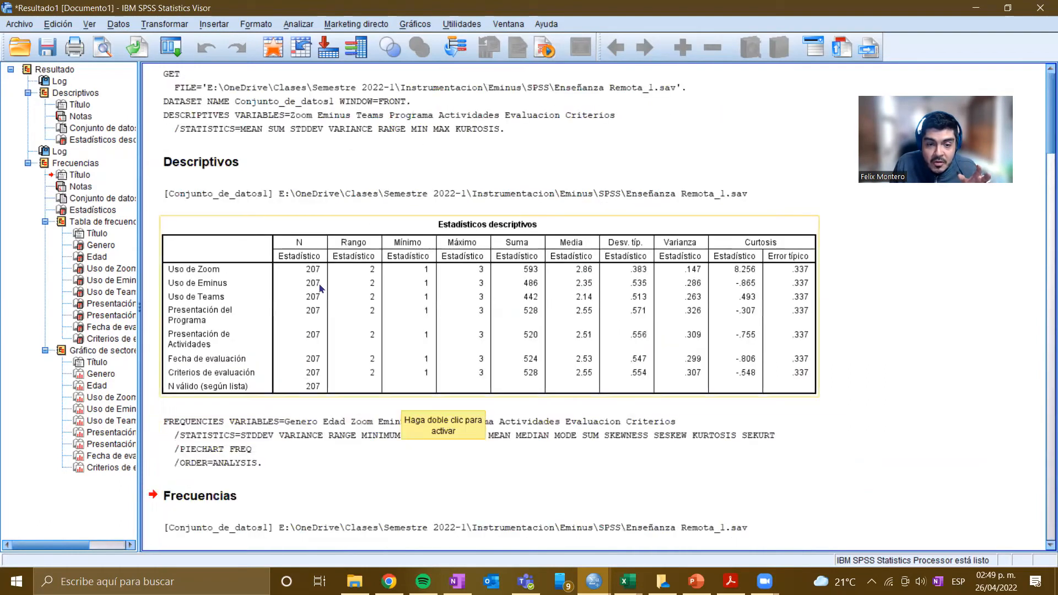
{"action": "scroll", "coordinate": [311, 318], "scroll_direction": "down", "scroll_amount": 15}
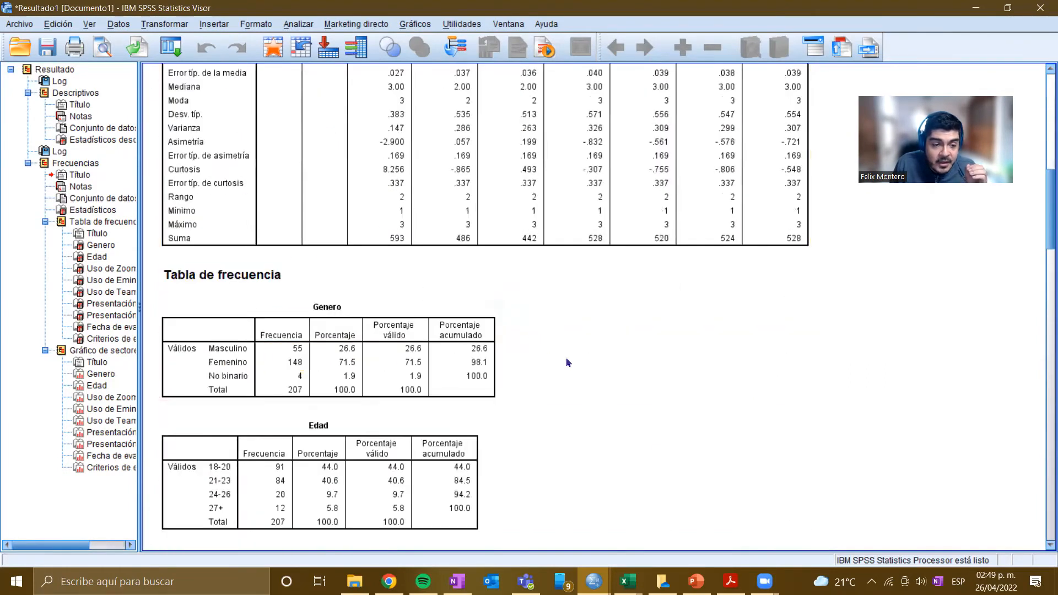
{"action": "scroll", "coordinate": [551, 342], "scroll_direction": "down", "scroll_amount": 3}
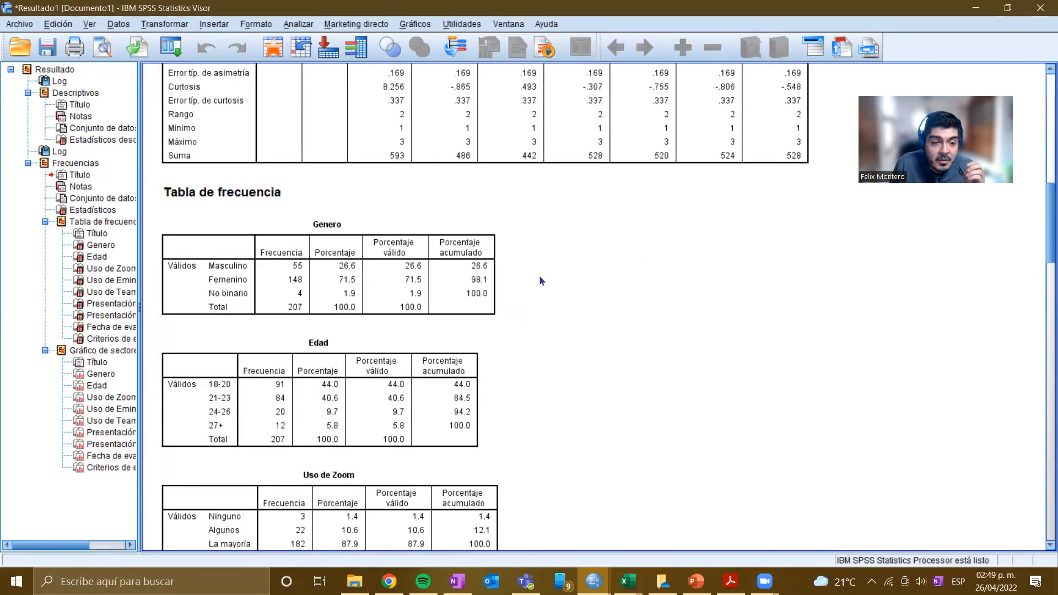
{"action": "left_click", "coordinate": [444, 241]}
{"action": "left_click", "coordinate": [500, 276]}
{"action": "left_click", "coordinate": [413, 268]}
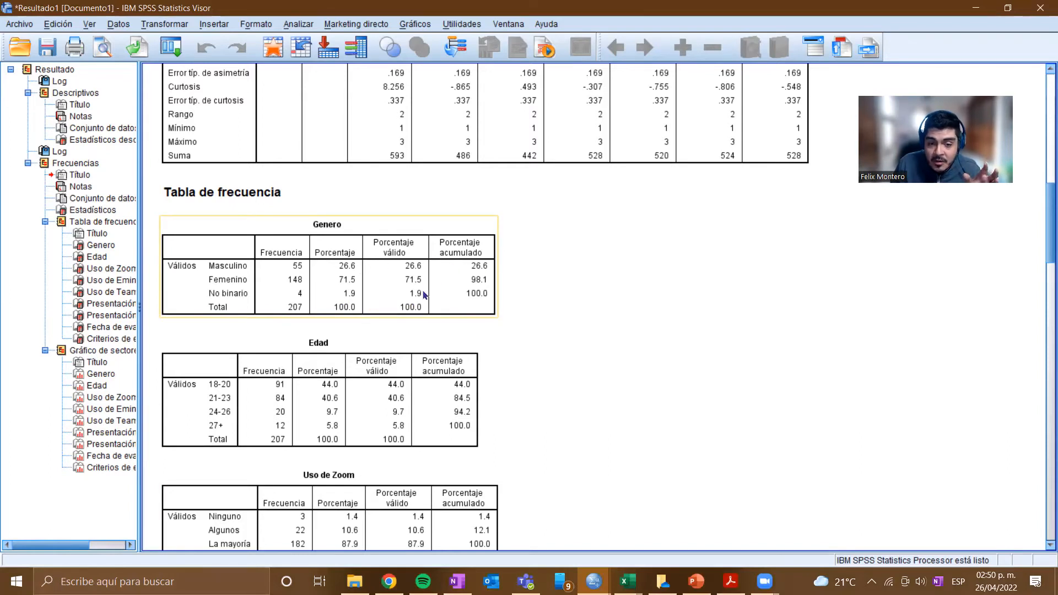
Look through the frequency tables from Edad to Criterios de evaluación and on to the Genero pie chart
{"action": "scroll", "coordinate": [249, 318], "scroll_direction": "down", "scroll_amount": 3}
{"action": "scroll", "coordinate": [243, 306], "scroll_direction": "down", "scroll_amount": 9}
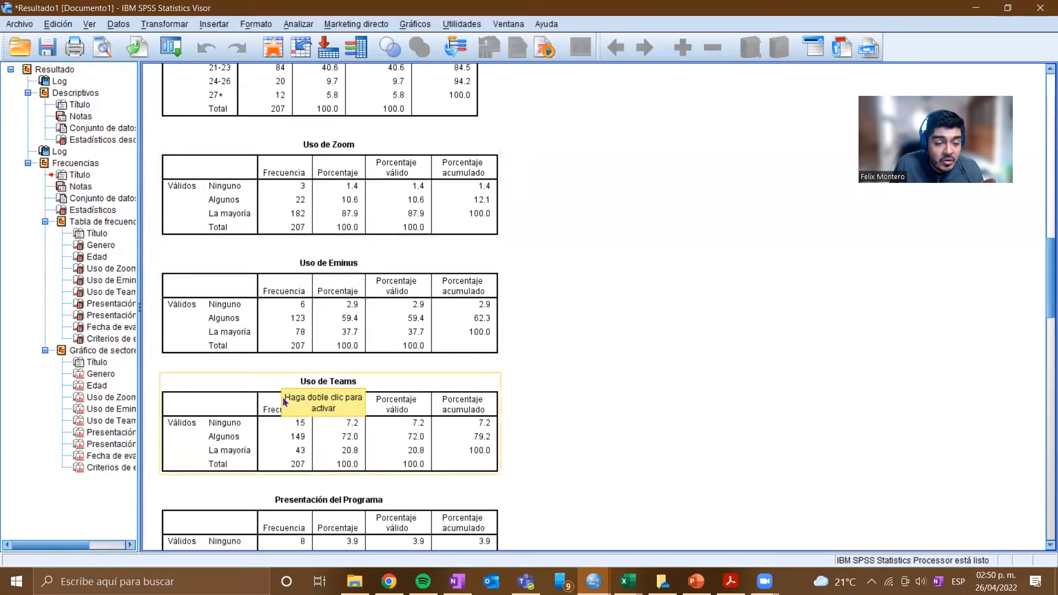
{"action": "scroll", "coordinate": [285, 402], "scroll_direction": "down", "scroll_amount": 3}
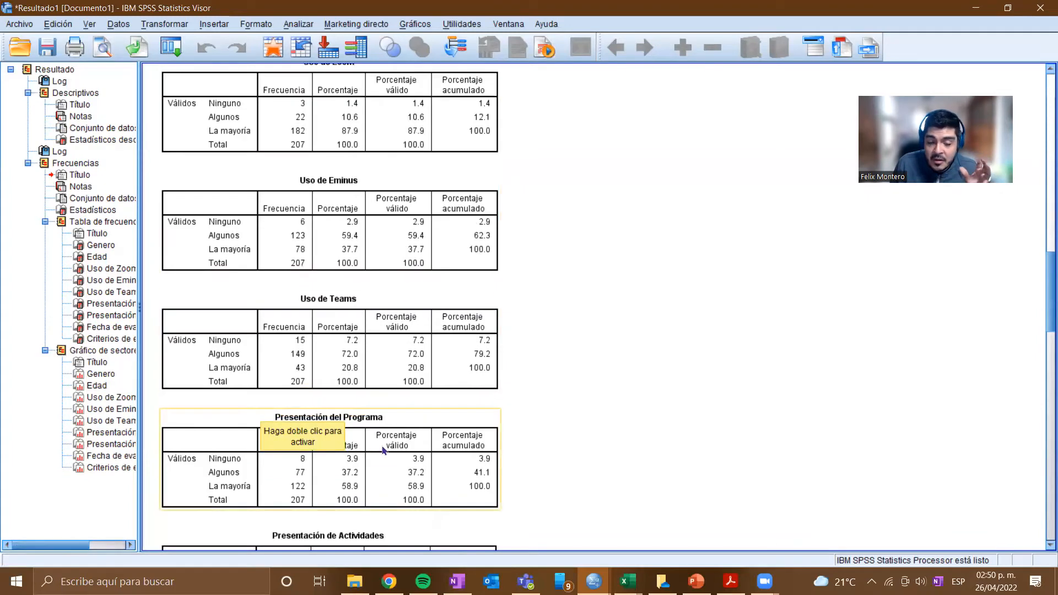
{"action": "scroll", "coordinate": [560, 435], "scroll_direction": "down", "scroll_amount": 6}
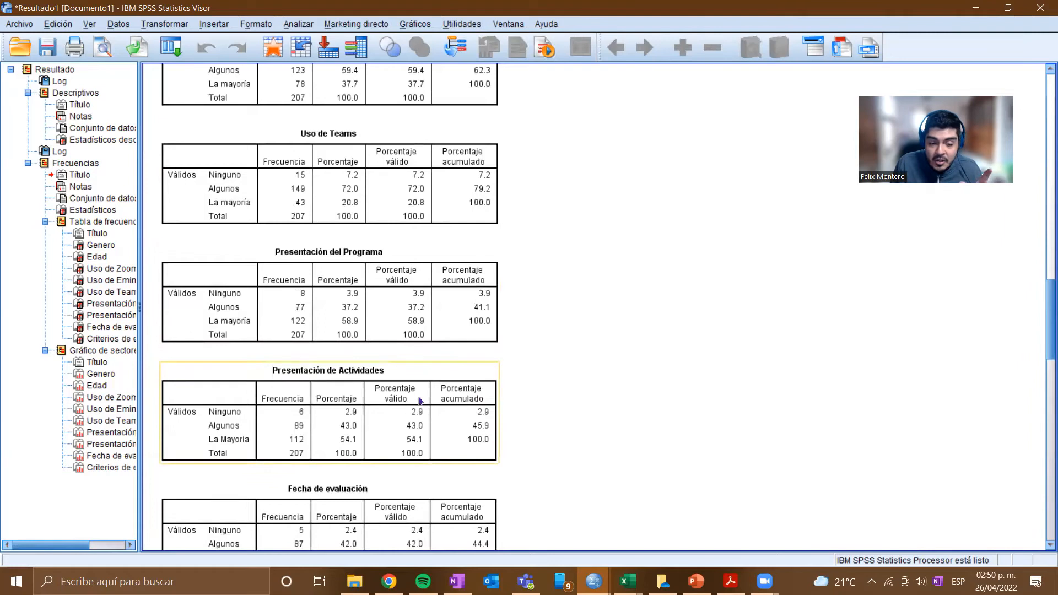
{"action": "scroll", "coordinate": [387, 422], "scroll_direction": "down", "scroll_amount": 3}
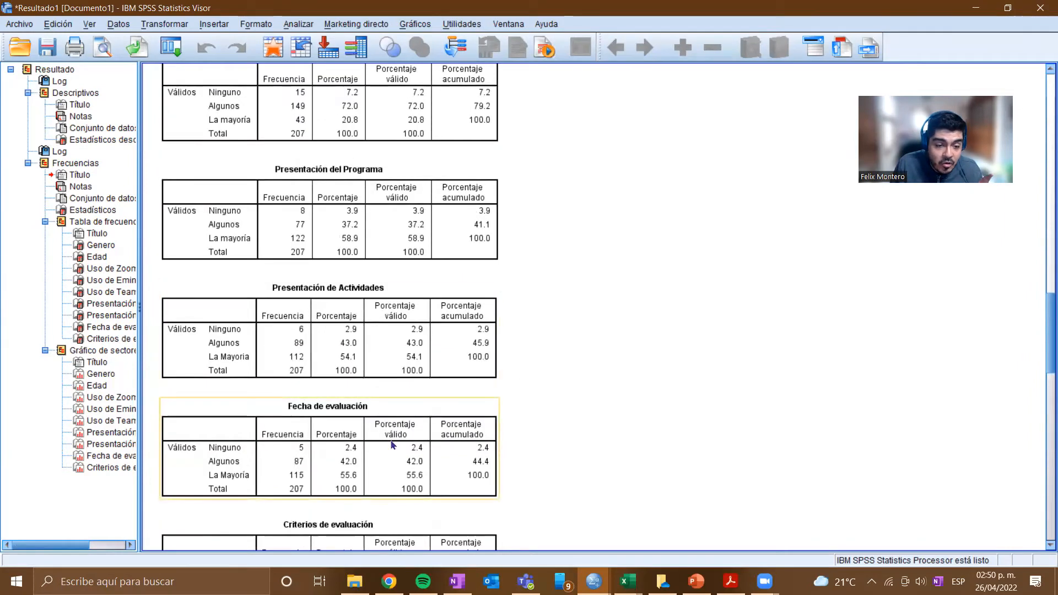
{"action": "scroll", "coordinate": [353, 441], "scroll_direction": "down", "scroll_amount": 3}
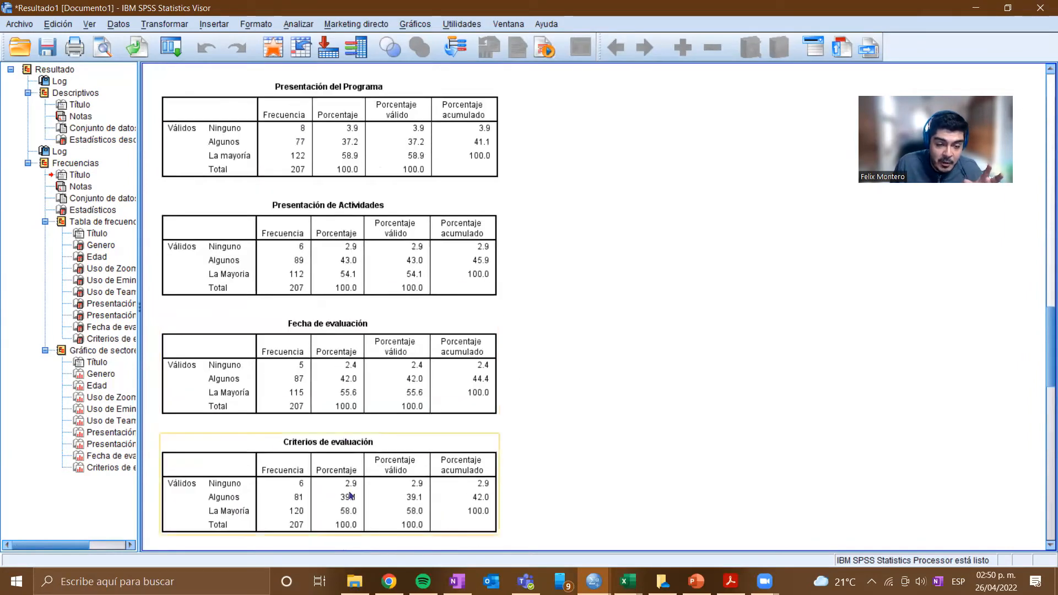
{"action": "scroll", "coordinate": [297, 468], "scroll_direction": "down", "scroll_amount": 3}
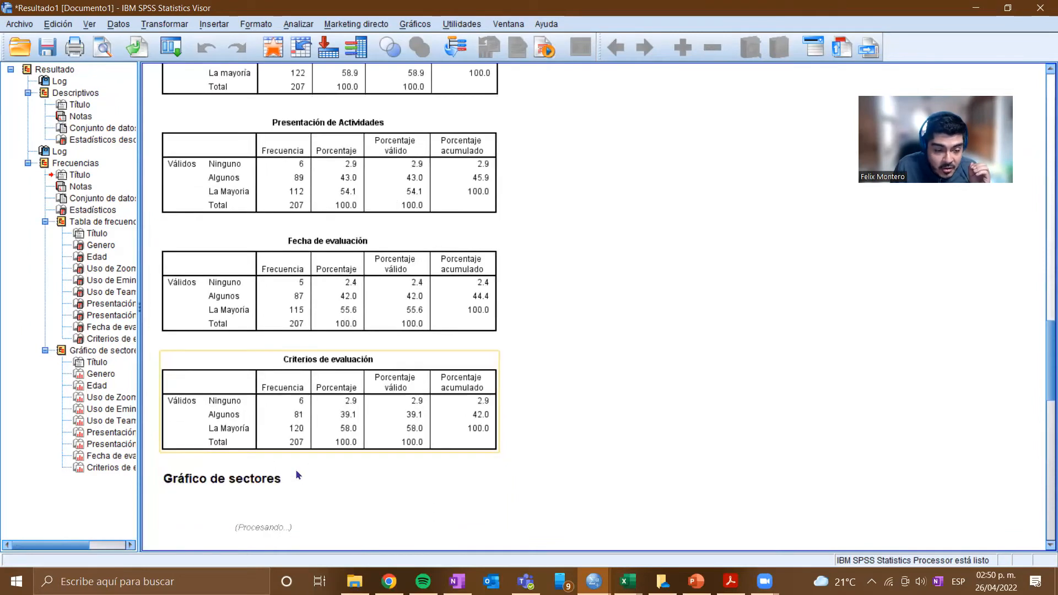
{"action": "scroll", "coordinate": [302, 414], "scroll_direction": "down", "scroll_amount": 3}
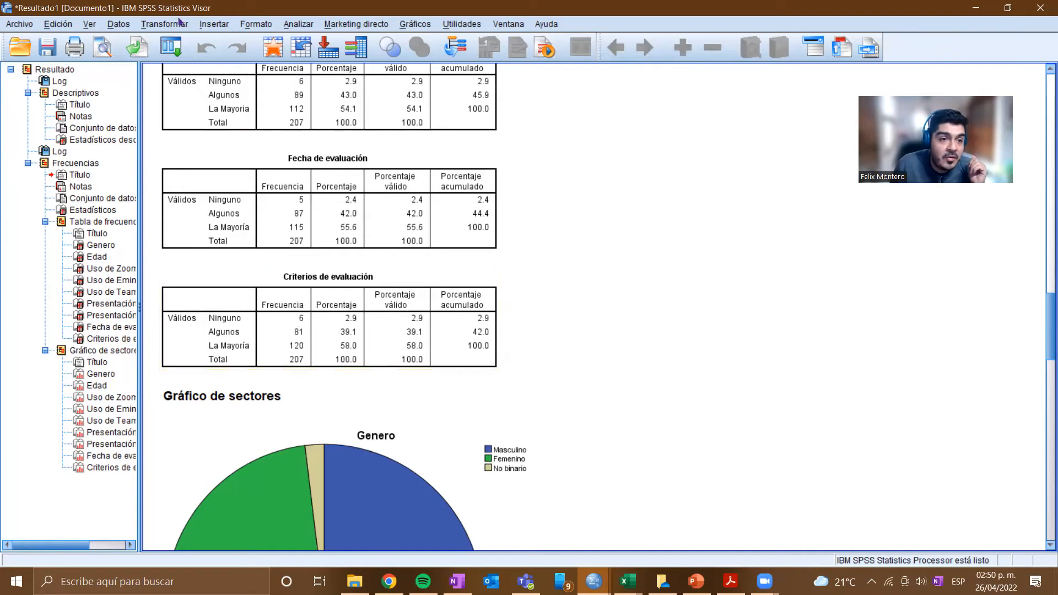
{"action": "left_click", "coordinate": [297, 25]}
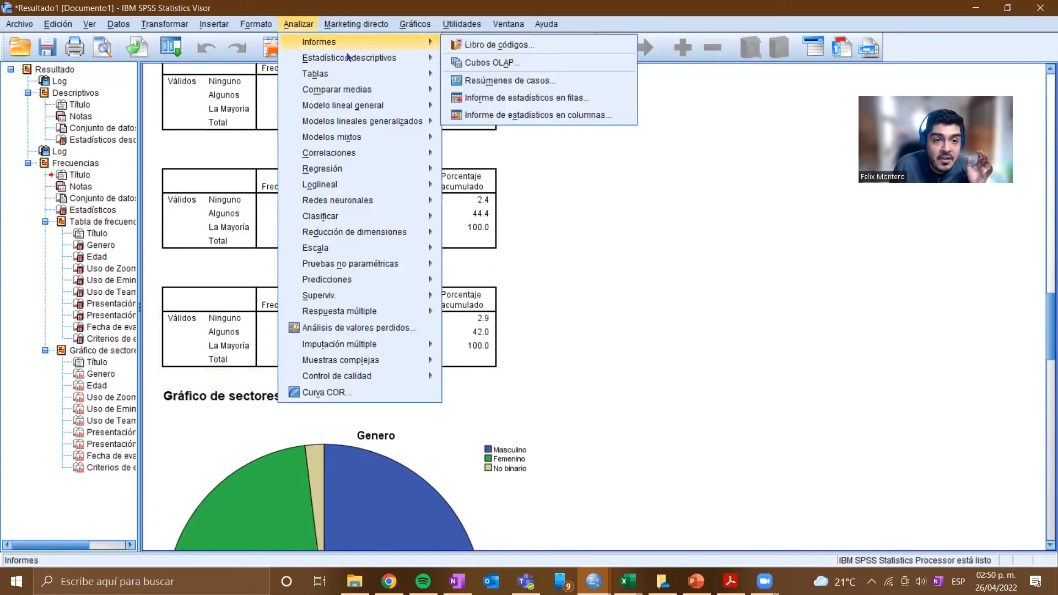
{"action": "mouse_move", "coordinate": [386, 57]}
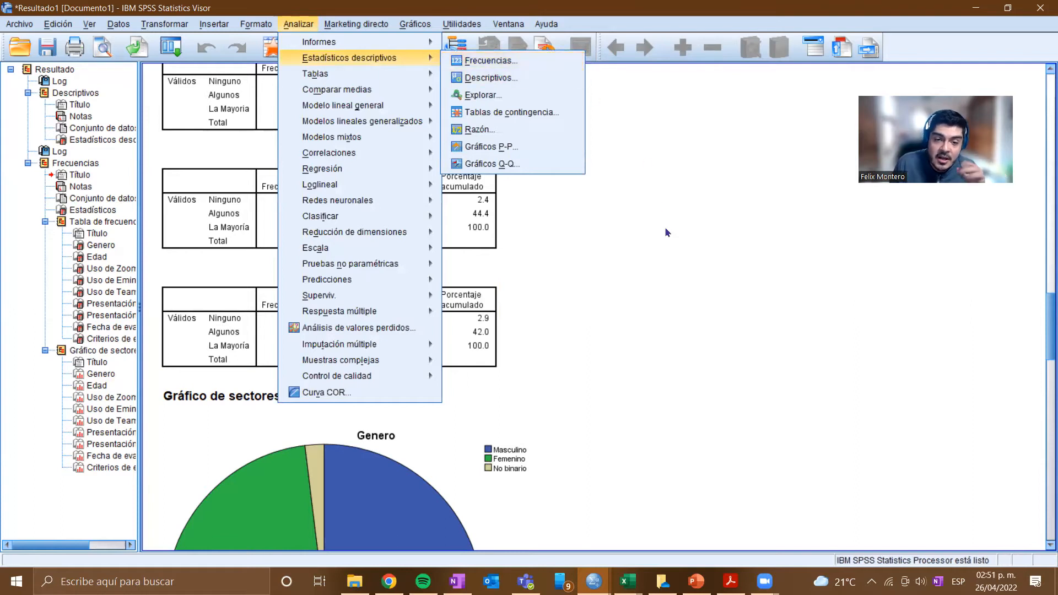
{"action": "left_click", "coordinate": [653, 276]}
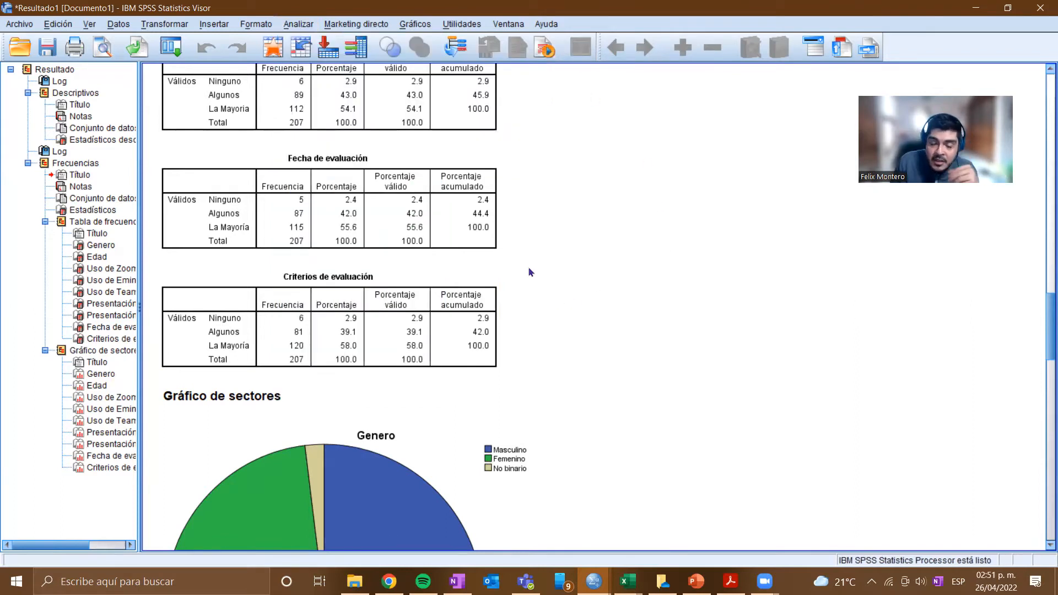
Examine the Genero pie chart and its legend below the Criterios de evaluación frequency table
{"action": "left_click", "coordinate": [329, 315]}
{"action": "scroll", "coordinate": [380, 308], "scroll_direction": "down", "scroll_amount": 3}
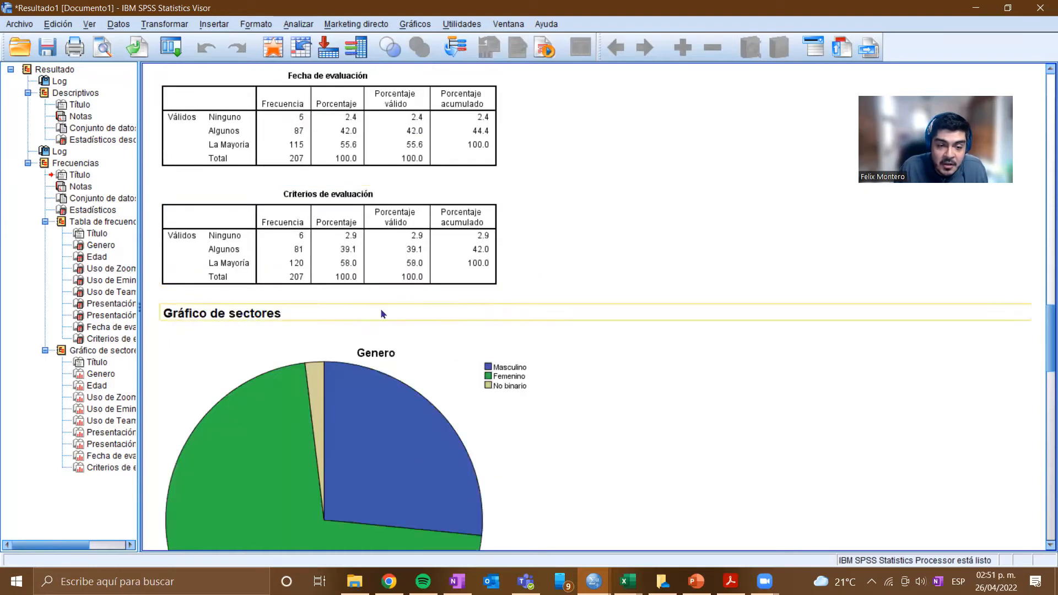
{"action": "scroll", "coordinate": [259, 292], "scroll_direction": "down", "scroll_amount": 5}
{"action": "left_click", "coordinate": [259, 292]}
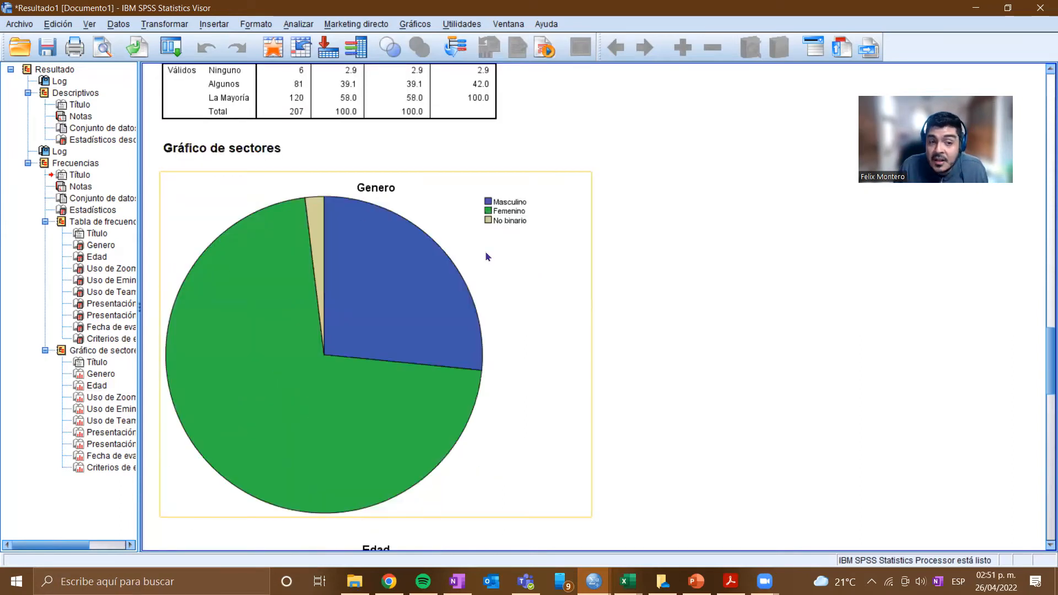
{"action": "scroll", "coordinate": [551, 314], "scroll_direction": "down", "scroll_amount": 2}
{"action": "scroll", "coordinate": [533, 328], "scroll_direction": "up", "scroll_amount": 2}
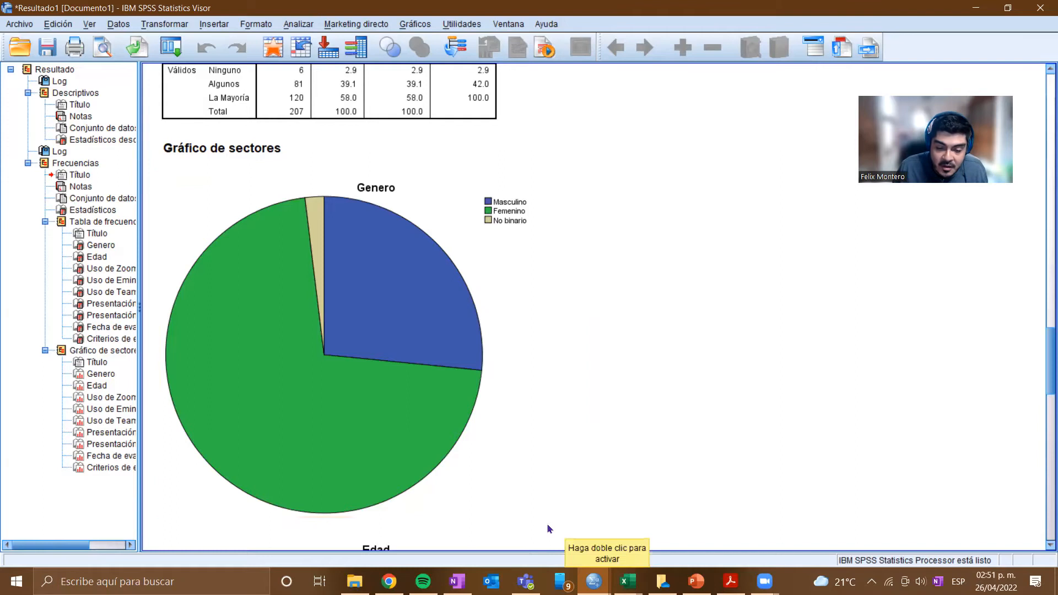
Switch to the MODIFICADA Base completa workbook in Excel, examine the Género and Edad pie charts on the Psicologia sheet, and return to SPSS
{"action": "left_click", "coordinate": [628, 581]}
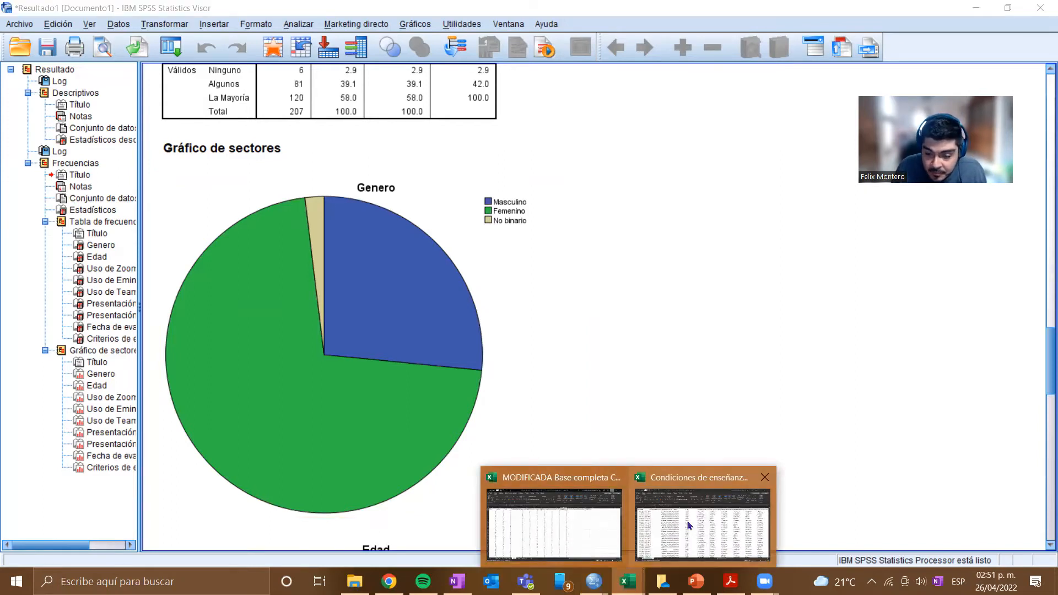
{"action": "left_click", "coordinate": [567, 513]}
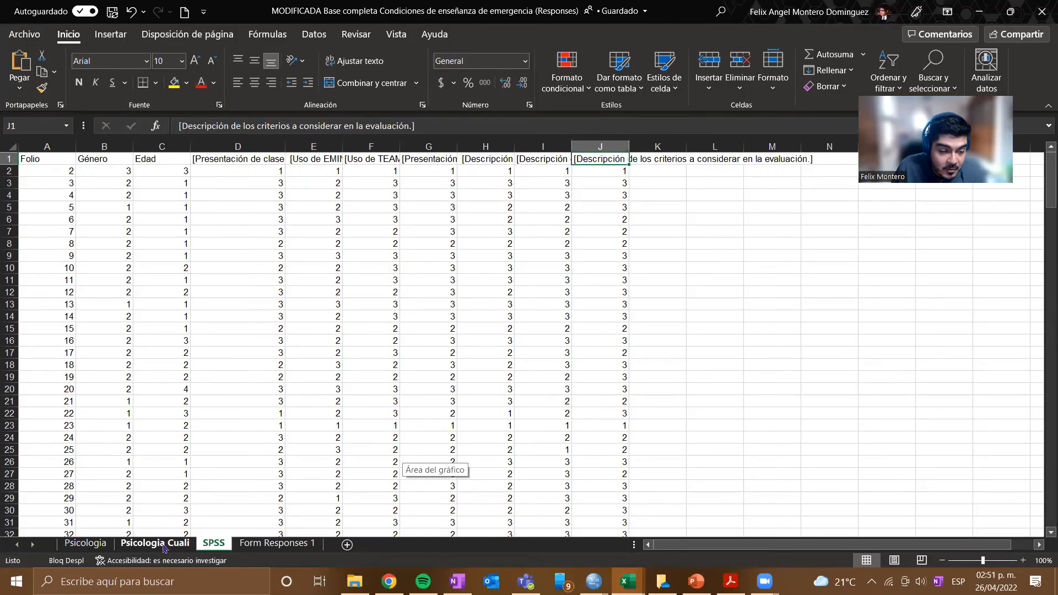
{"action": "left_click", "coordinate": [86, 543]}
{"action": "left_click_drag", "start_coordinate": [661, 544], "coordinate": [939, 547]}
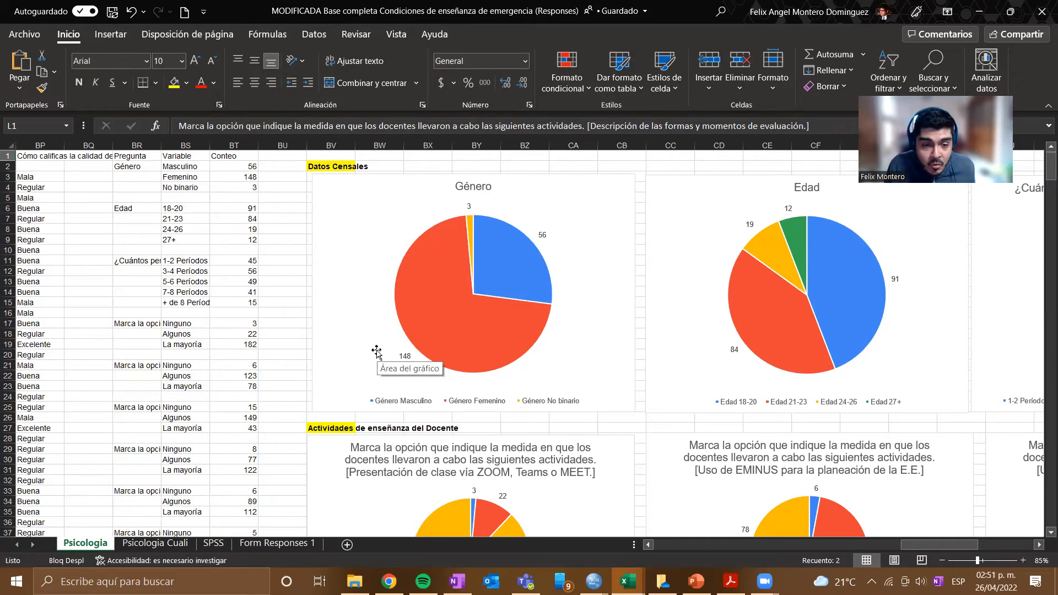
{"action": "key", "text": "alt+Tab"}
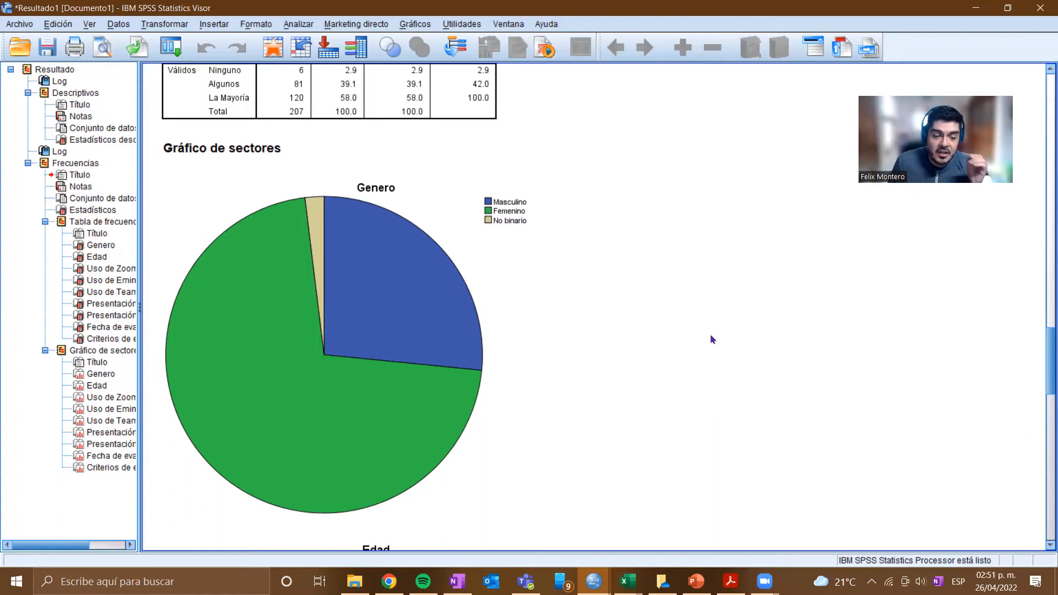
Review the Genero and Edad pie charts and go back to the Genero and Edad frequency tables
{"action": "scroll", "coordinate": [711, 335], "scroll_direction": "up", "scroll_amount": 3}
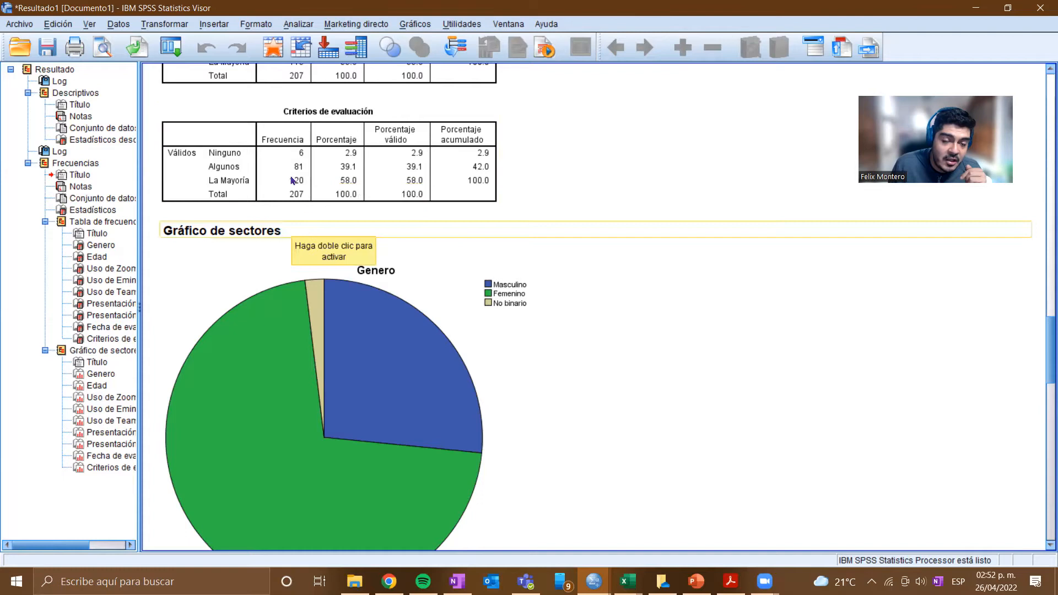
{"action": "scroll", "coordinate": [691, 405], "scroll_direction": "down", "scroll_amount": 6}
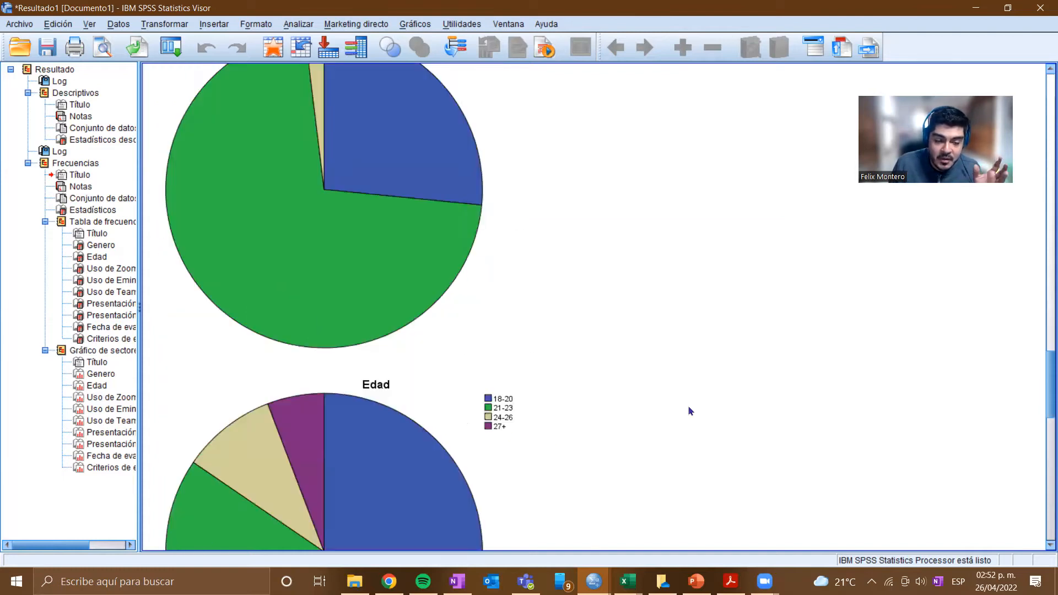
{"action": "scroll", "coordinate": [661, 394], "scroll_direction": "up", "scroll_amount": 4}
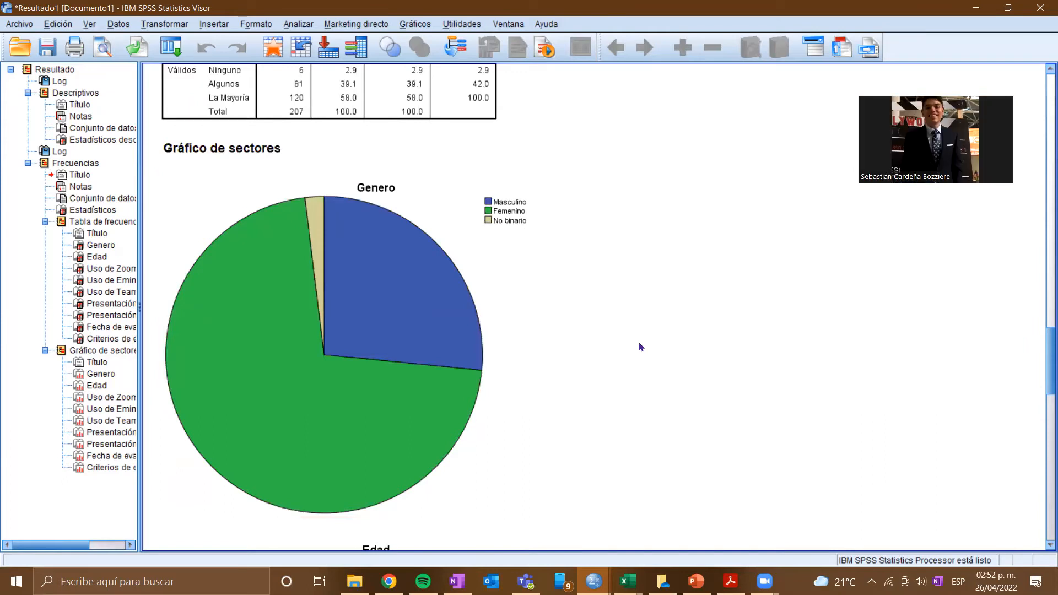
{"action": "scroll", "coordinate": [639, 346], "scroll_direction": "up", "scroll_amount": 3}
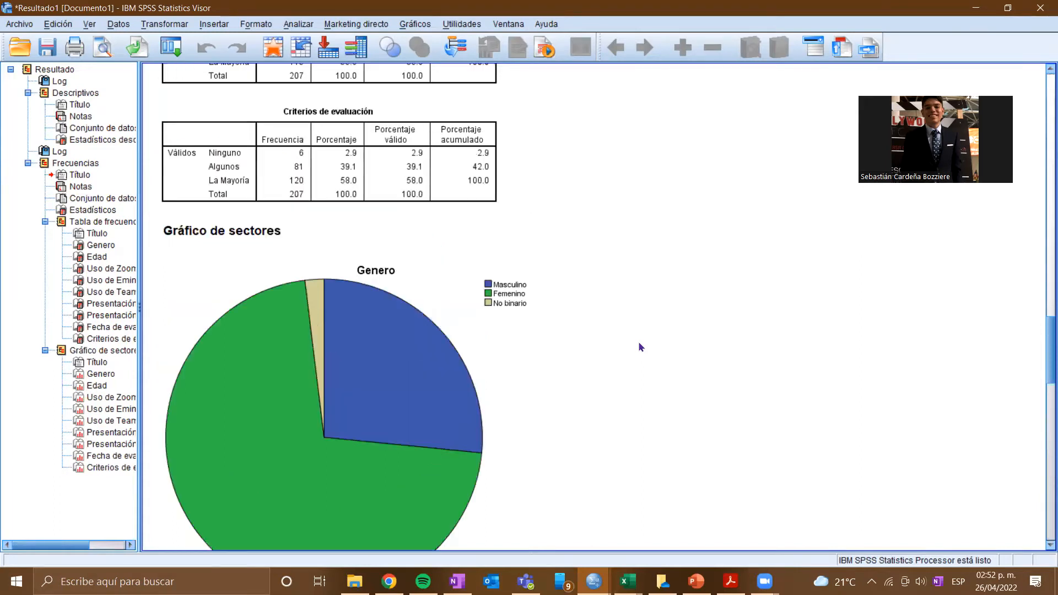
{"action": "scroll", "coordinate": [605, 380], "scroll_direction": "up", "scroll_amount": 20}
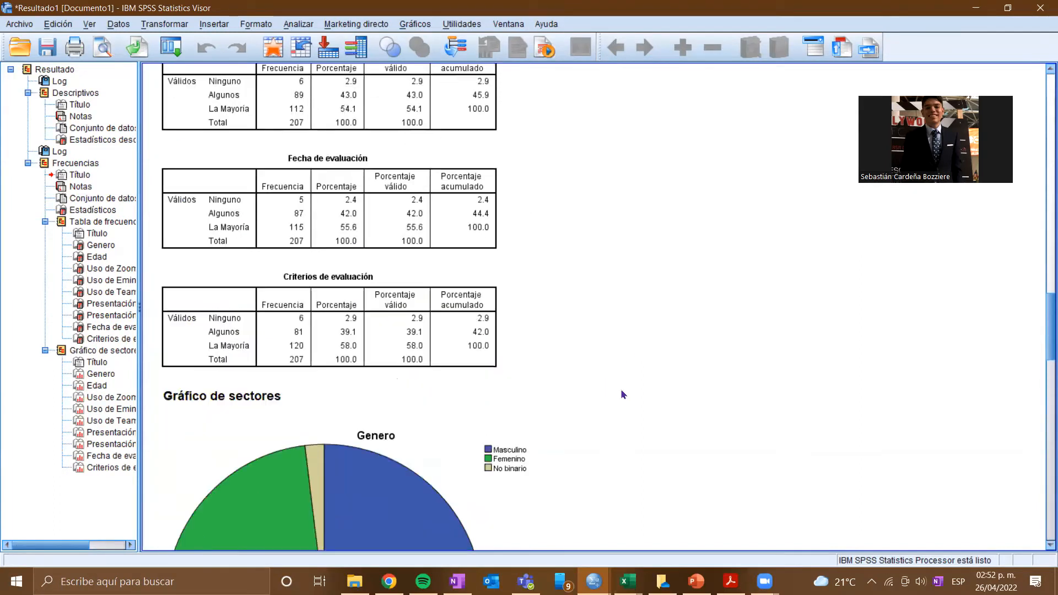
{"action": "scroll", "coordinate": [635, 414], "scroll_direction": "up", "scroll_amount": 6}
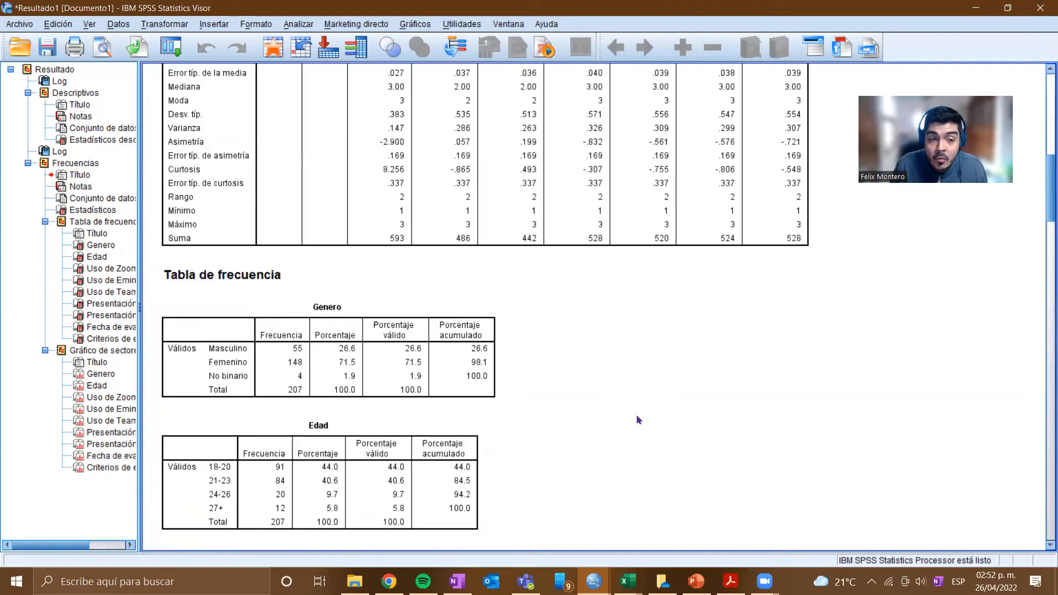
Read through the frequency tables from Genero to Fecha de evaluación
{"action": "scroll", "coordinate": [616, 419], "scroll_direction": "down", "scroll_amount": 3}
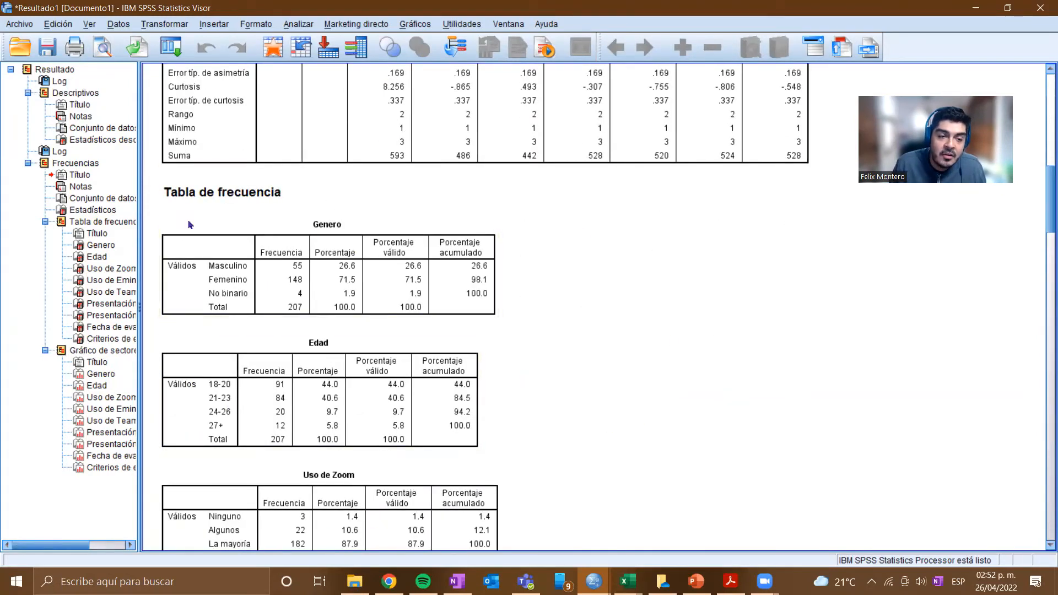
{"action": "scroll", "coordinate": [543, 382], "scroll_direction": "down", "scroll_amount": 3}
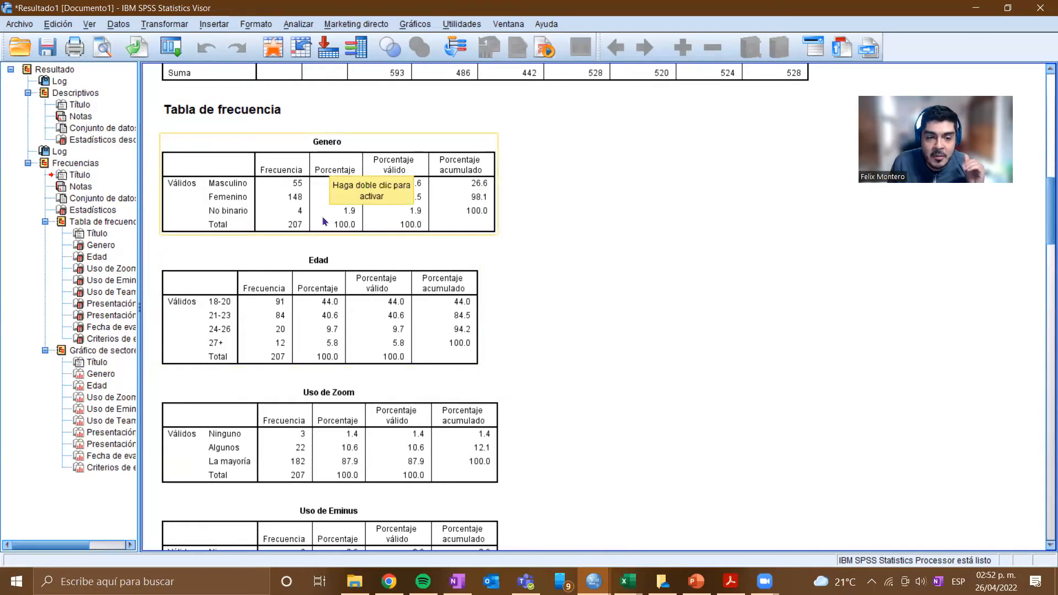
{"action": "scroll", "coordinate": [278, 434], "scroll_direction": "down", "scroll_amount": 5}
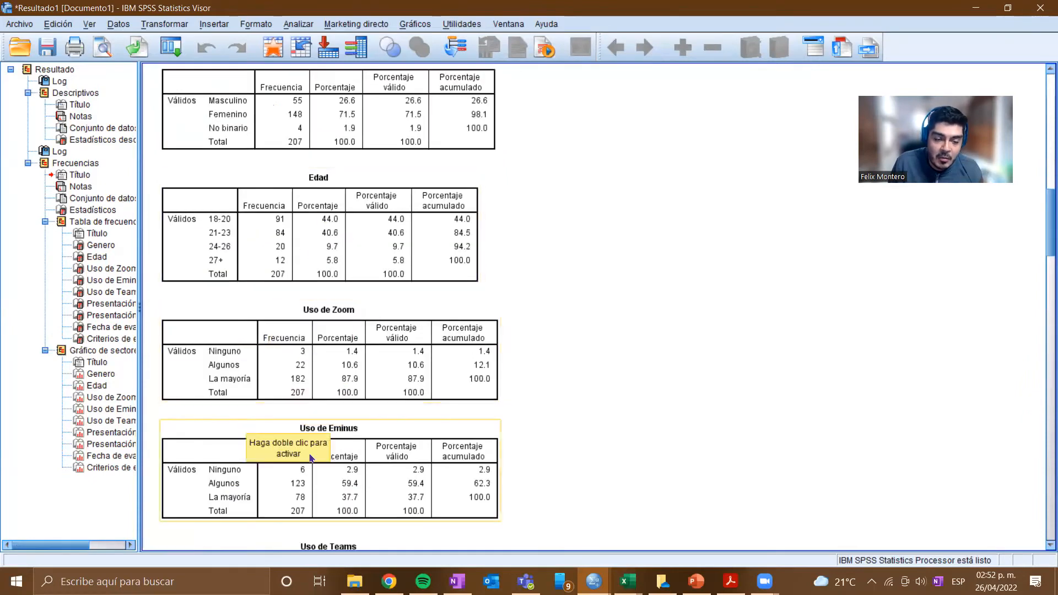
{"action": "scroll", "coordinate": [282, 425], "scroll_direction": "down", "scroll_amount": 3}
{"action": "scroll", "coordinate": [282, 424], "scroll_direction": "down", "scroll_amount": 5}
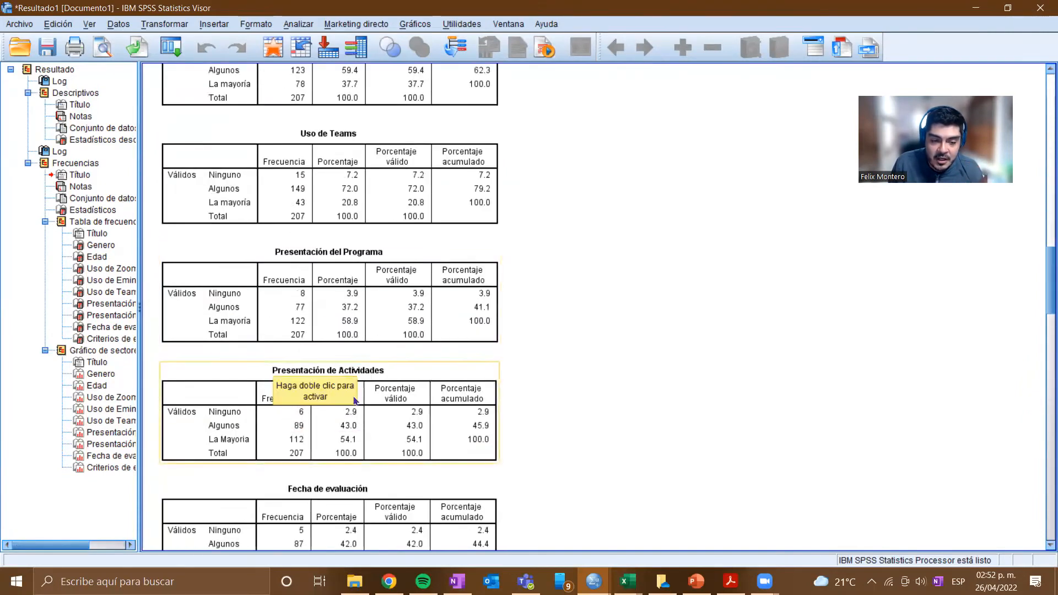
{"action": "scroll", "coordinate": [321, 413], "scroll_direction": "down", "scroll_amount": 3}
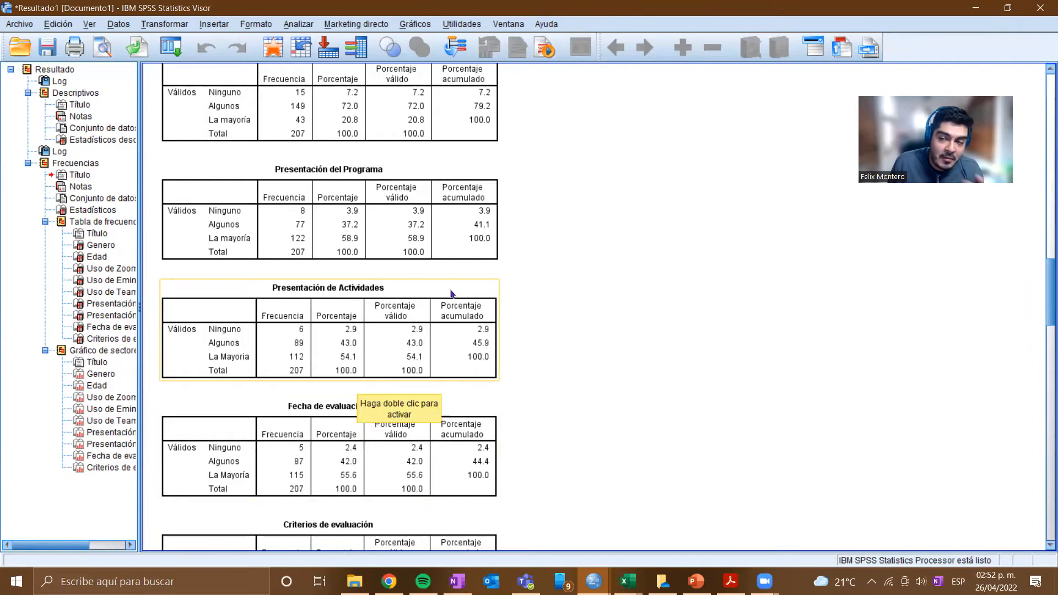
Look through the pie charts from Genero to Criterios de evaluación and return to the Descriptivos table at the start of the output
{"action": "scroll", "coordinate": [589, 326], "scroll_direction": "down", "scroll_amount": 10}
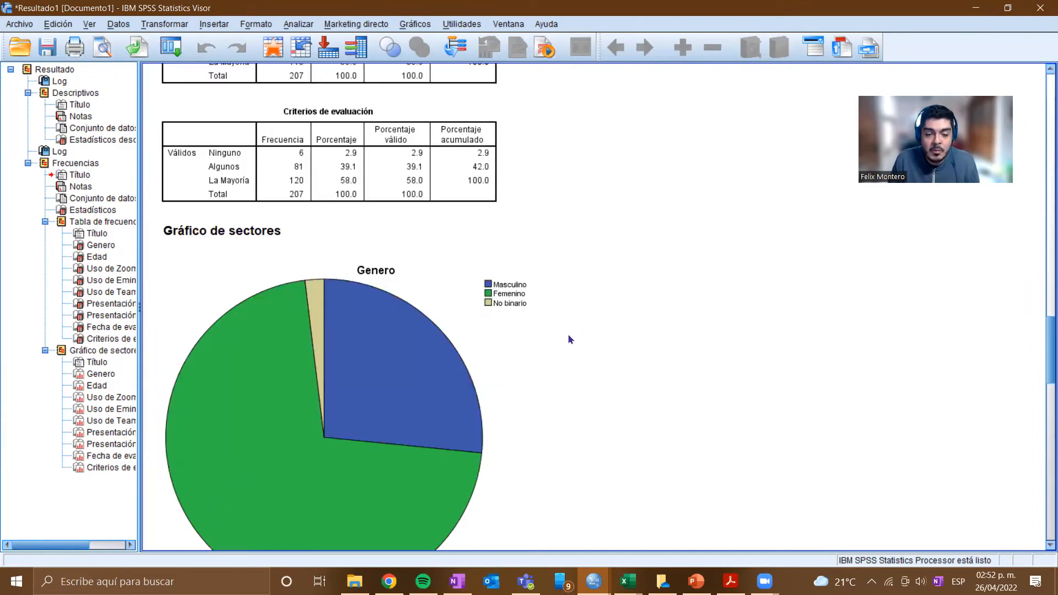
{"action": "scroll", "coordinate": [568, 337], "scroll_direction": "down", "scroll_amount": 12}
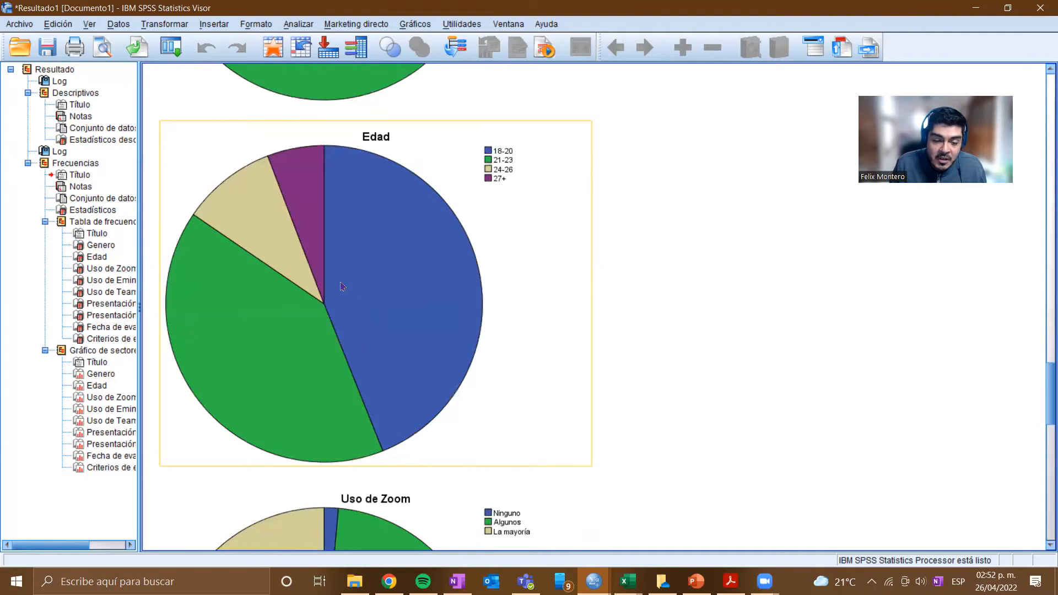
{"action": "scroll", "coordinate": [341, 286], "scroll_direction": "down", "scroll_amount": 20}
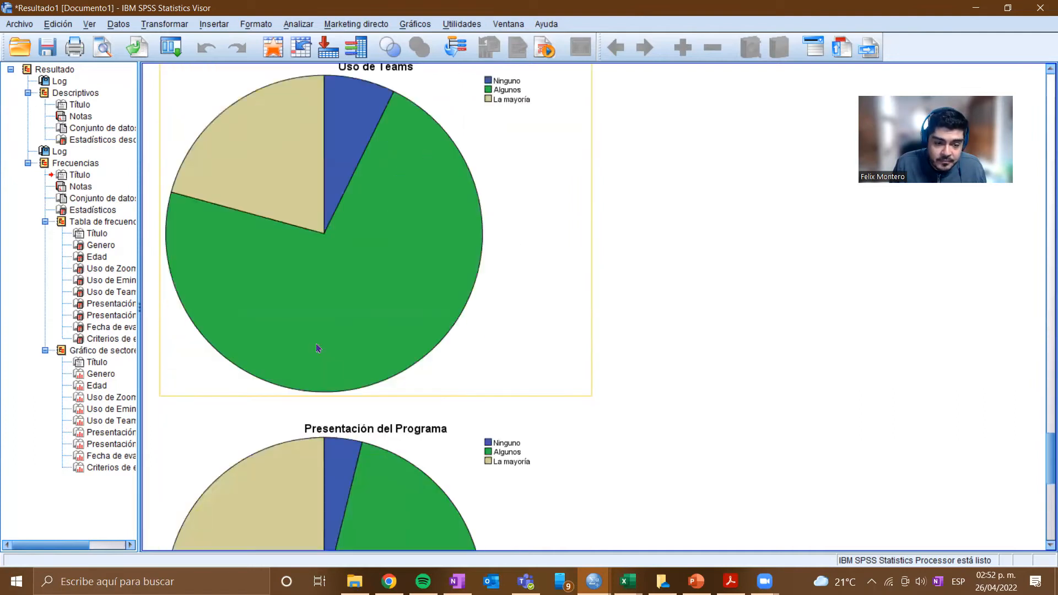
{"action": "scroll", "coordinate": [318, 348], "scroll_direction": "down", "scroll_amount": 20}
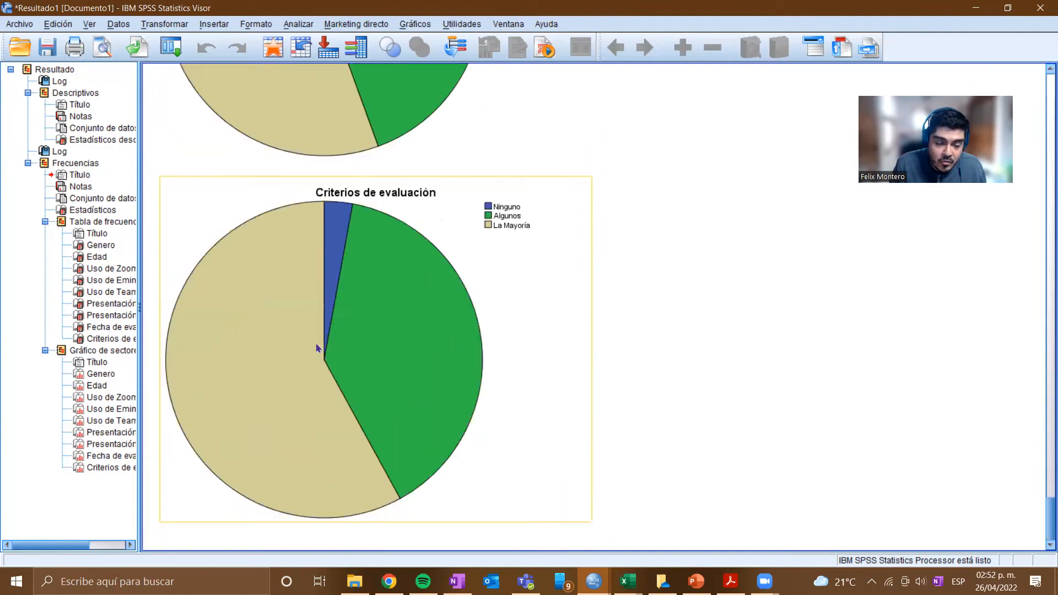
{"action": "scroll", "coordinate": [422, 408], "scroll_direction": "up", "scroll_amount": 20}
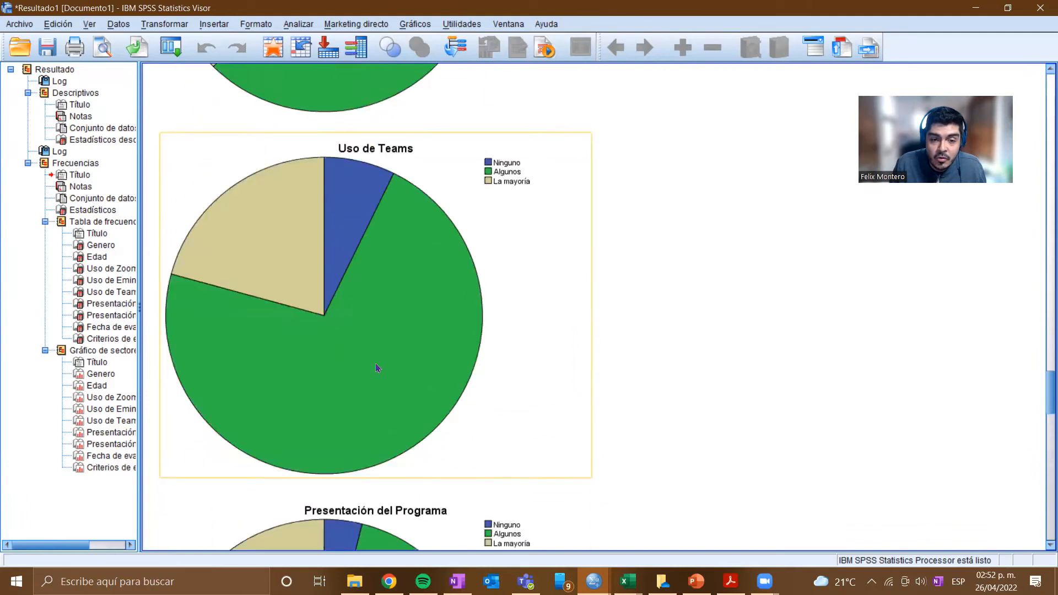
{"action": "scroll", "coordinate": [398, 362], "scroll_direction": "up", "scroll_amount": 20}
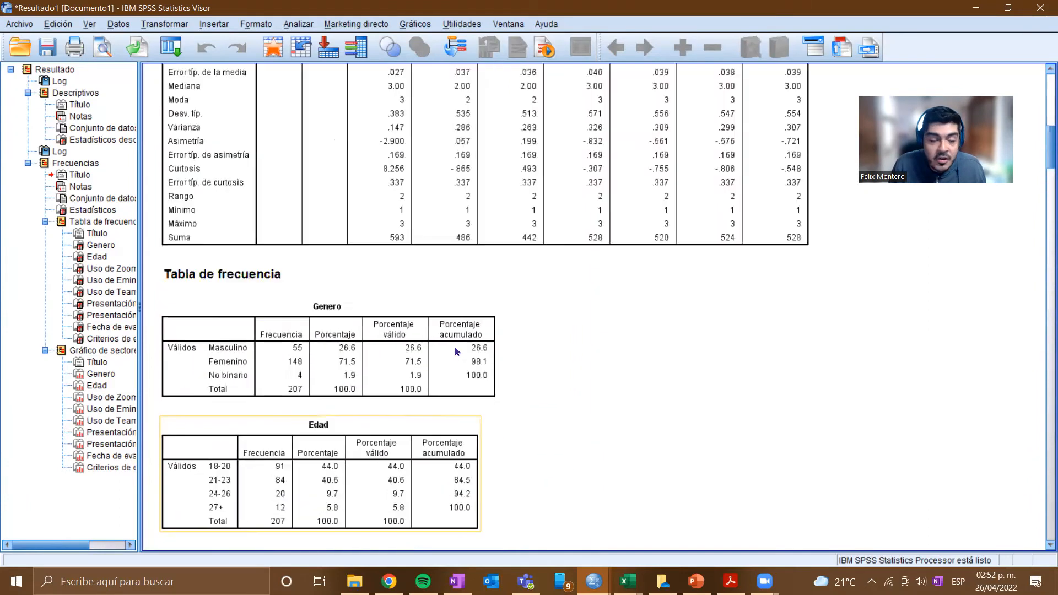
{"action": "scroll", "coordinate": [417, 357], "scroll_direction": "up", "scroll_amount": 4}
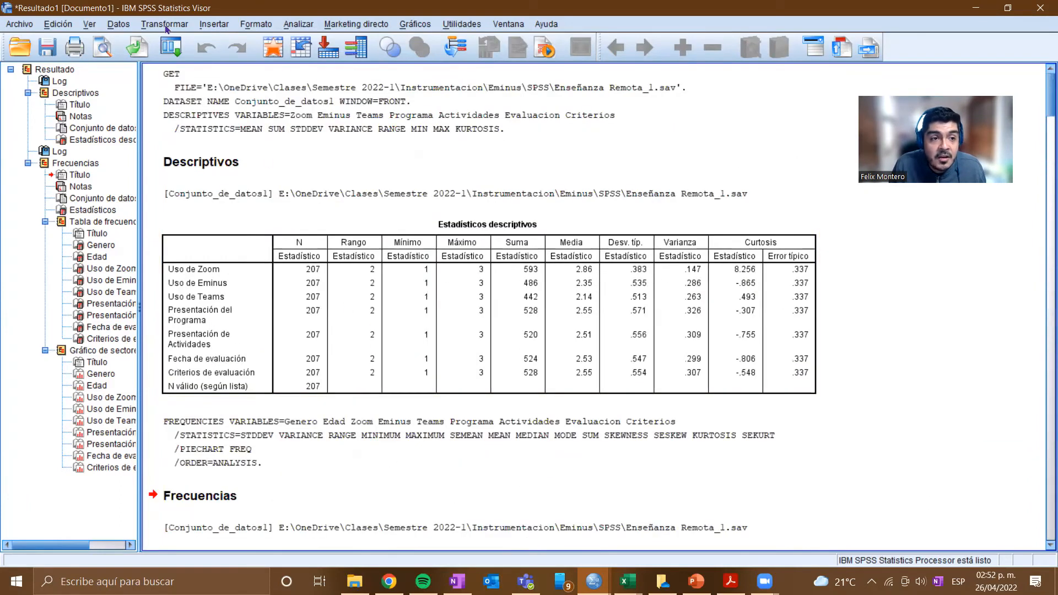
Start a Tablas de contingencia analysis with Genero and Edad as the row variables
{"action": "left_click", "coordinate": [298, 24]}
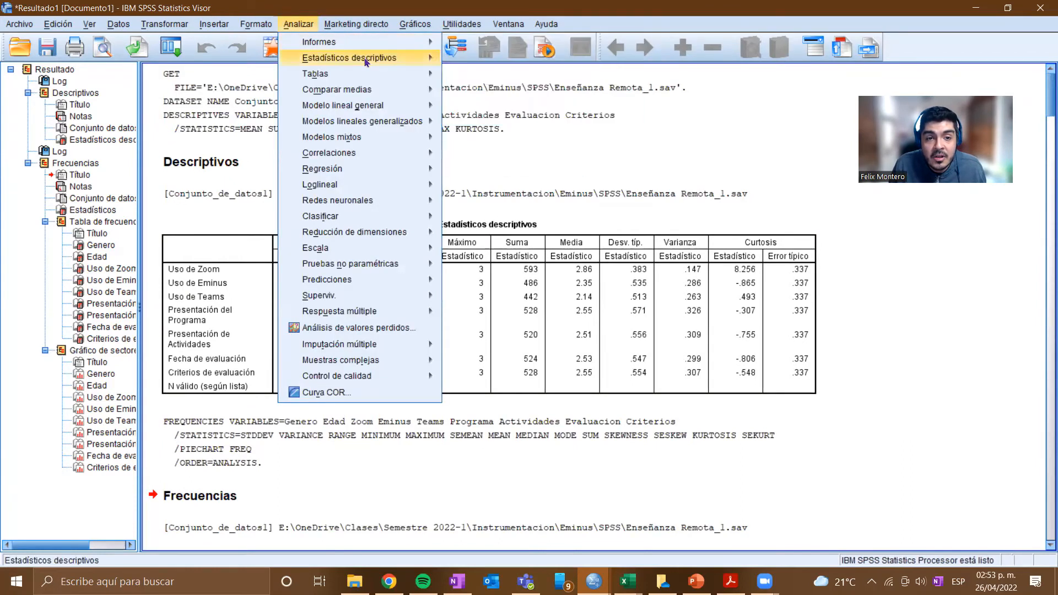
{"action": "mouse_move", "coordinate": [365, 59]}
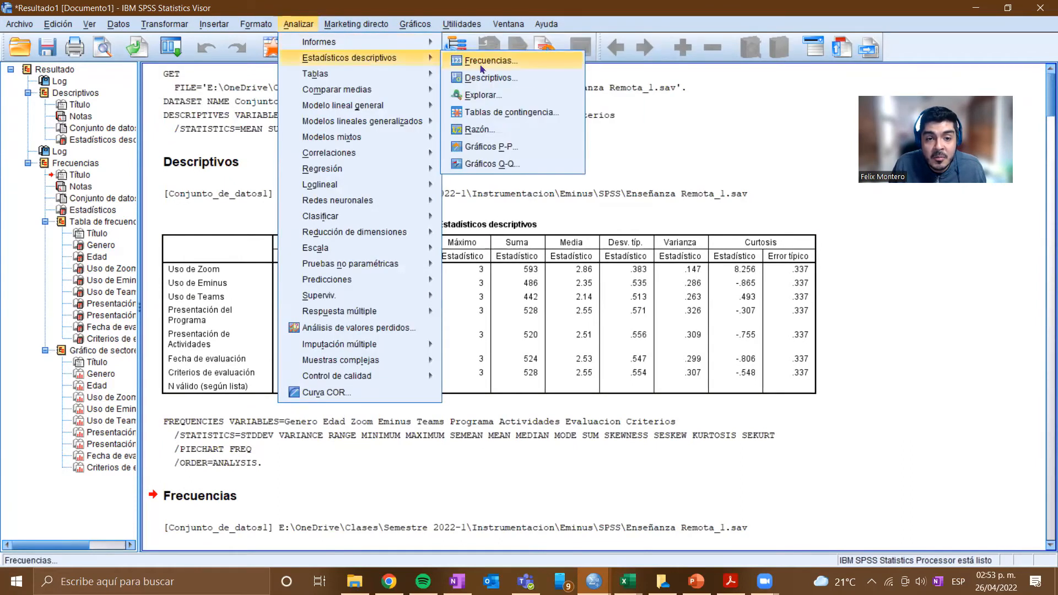
{"action": "left_click", "coordinate": [536, 114]}
{"action": "left_click", "coordinate": [413, 194]}
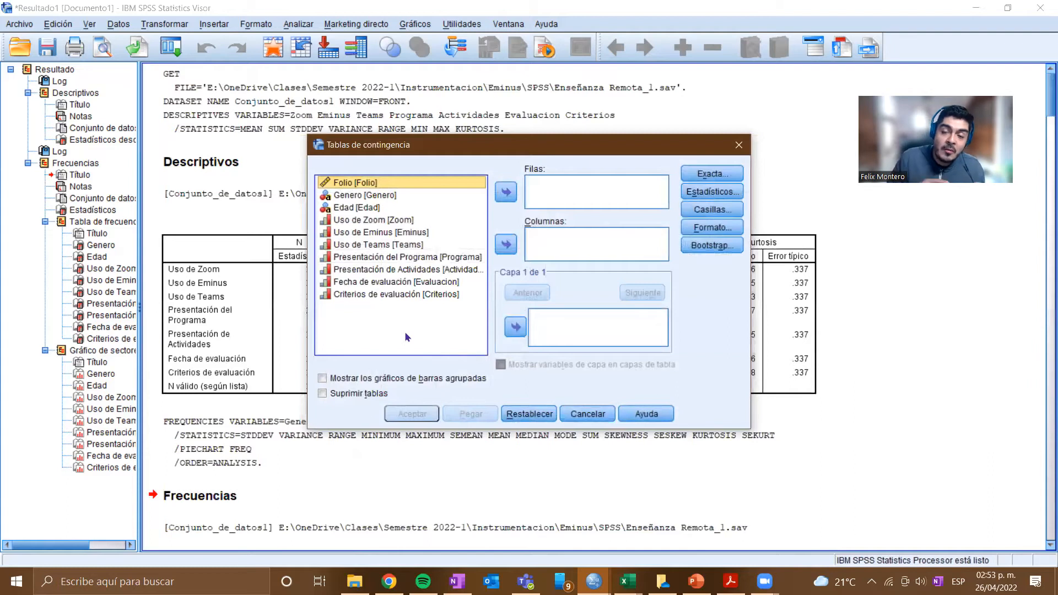
{"action": "left_click", "coordinate": [373, 196]}
{"action": "left_click", "coordinate": [504, 192]}
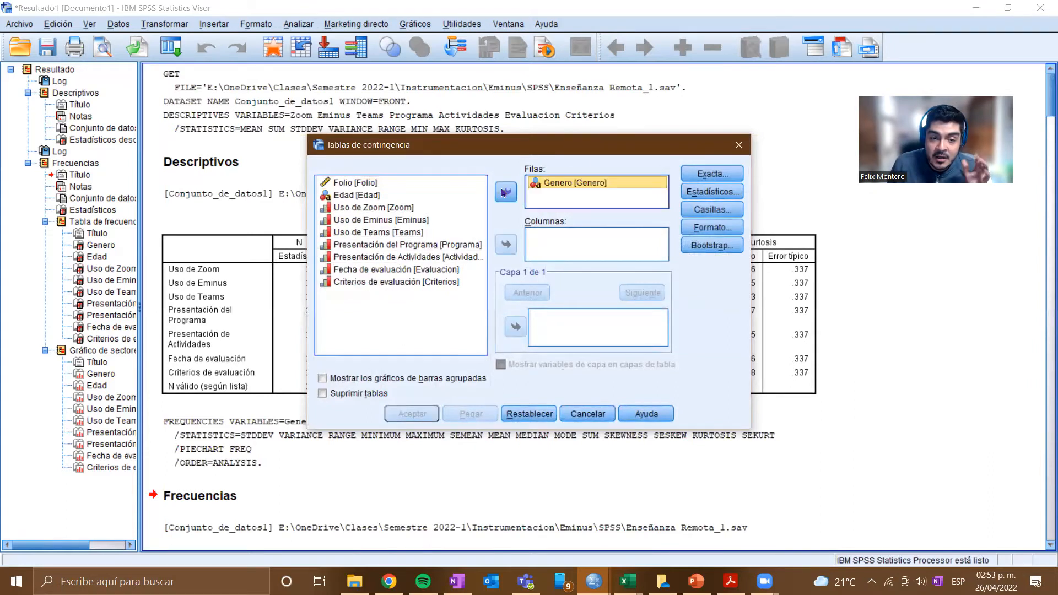
{"action": "left_click", "coordinate": [377, 194]}
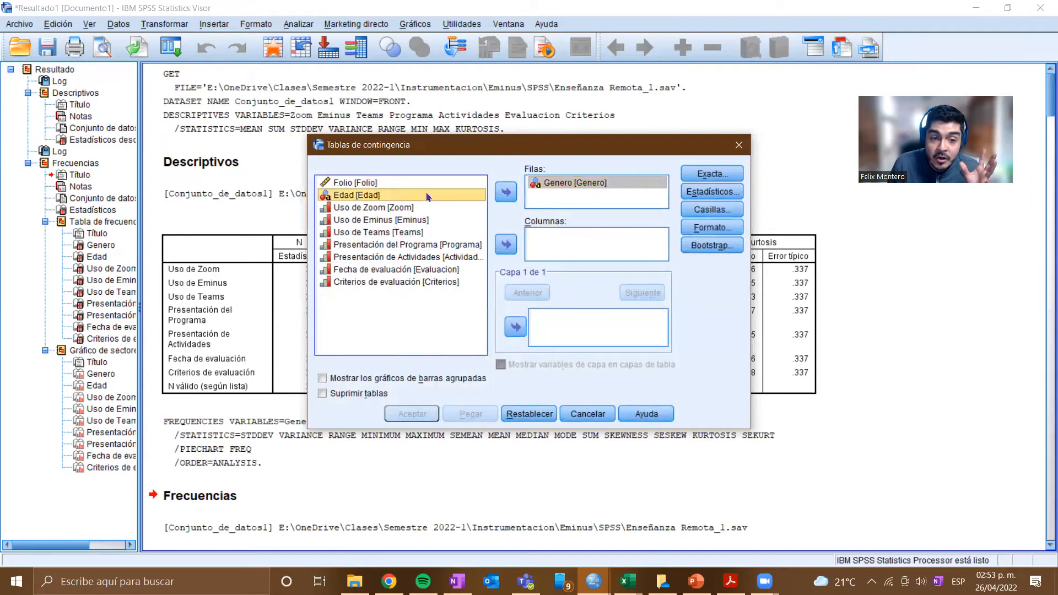
{"action": "left_click", "coordinate": [505, 191]}
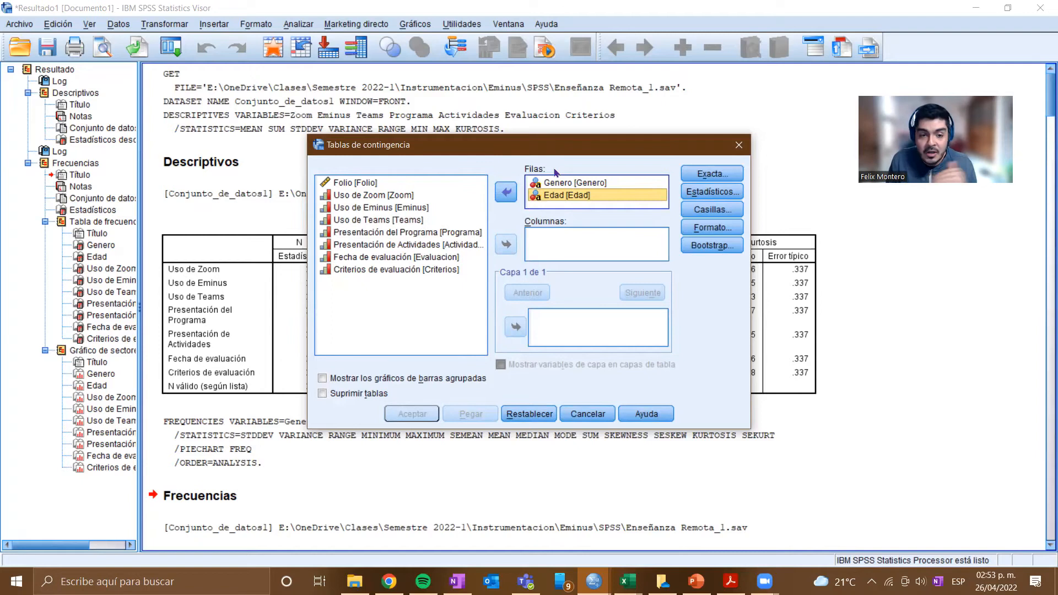
Add the seven variables from Uso de Zoom to Criterios de evaluación as the columns of the contingency tables
{"action": "left_click", "coordinate": [403, 197]}
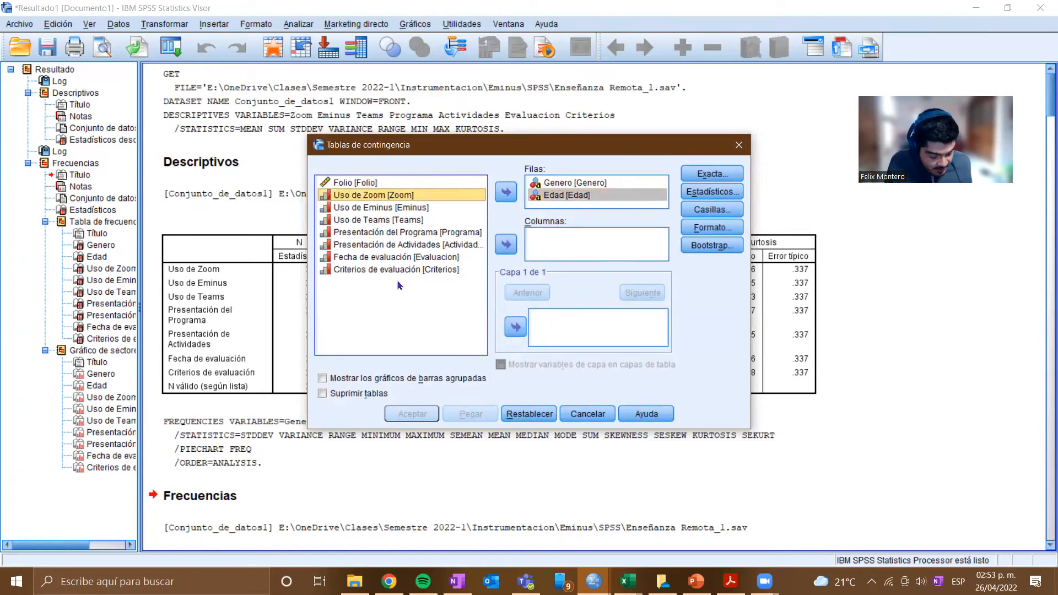
{"action": "left_click", "coordinate": [435, 258], "text": "shift"}
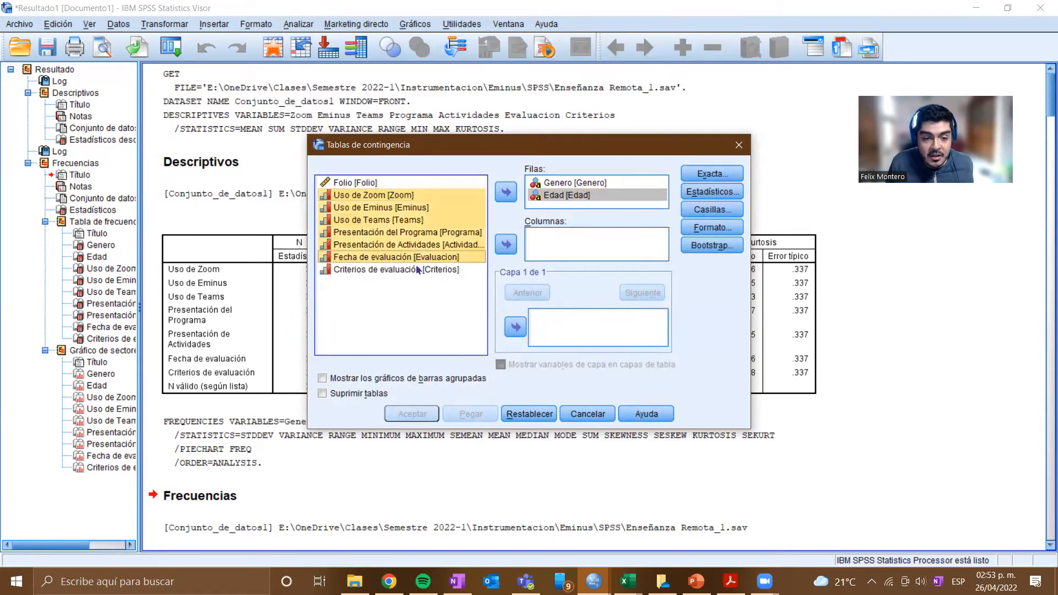
{"action": "left_click", "coordinate": [417, 269], "text": "shift"}
{"action": "left_click", "coordinate": [506, 244]}
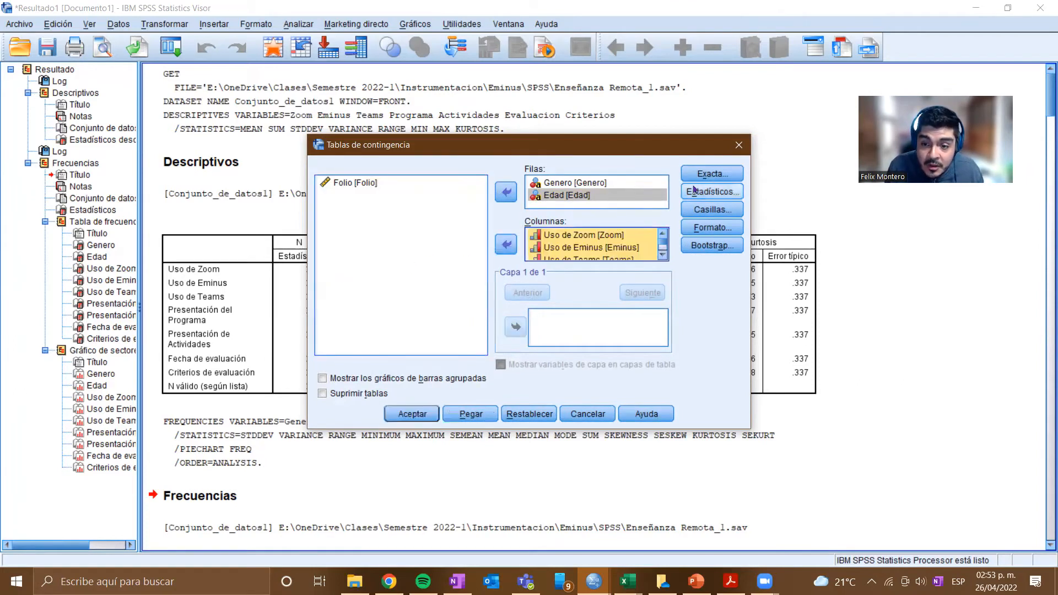
Enable the Chi-cuadrado and Correlaciones statistics and run the contingency table analysis
{"action": "left_click", "coordinate": [718, 191]}
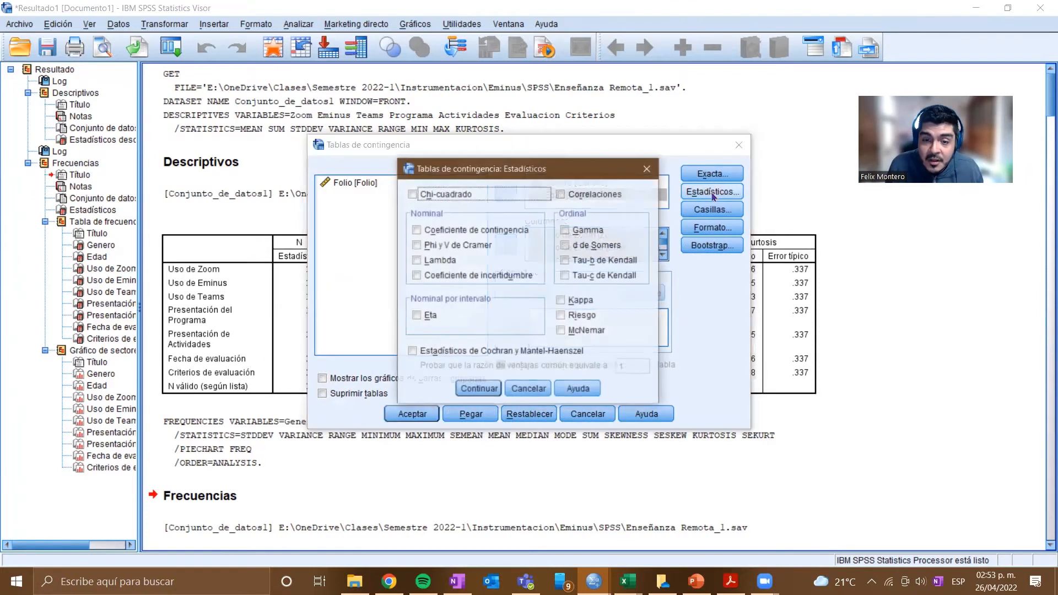
{"action": "left_click", "coordinate": [447, 196]}
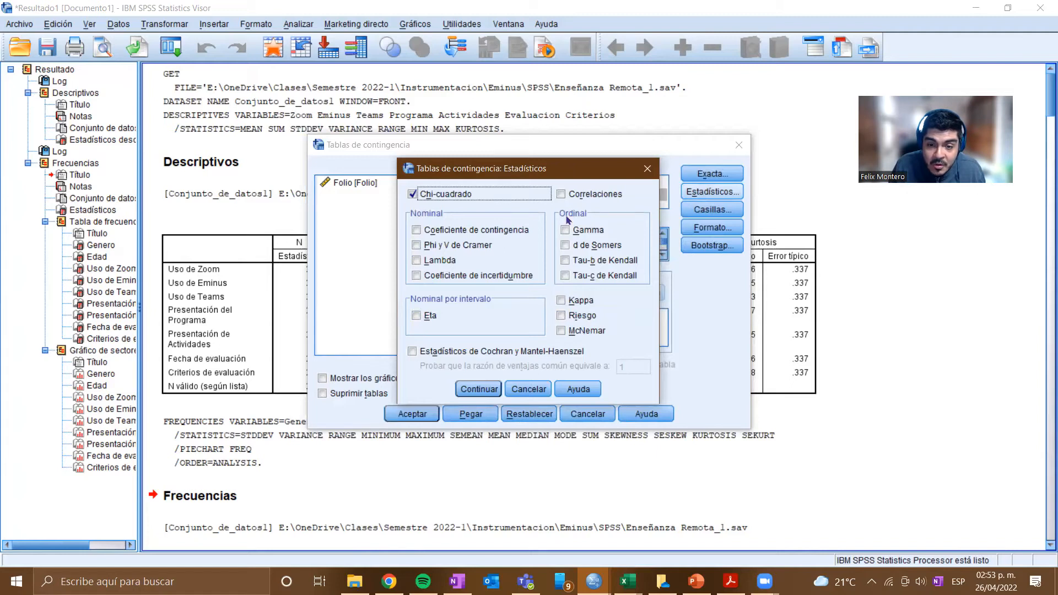
{"action": "left_click", "coordinate": [576, 198]}
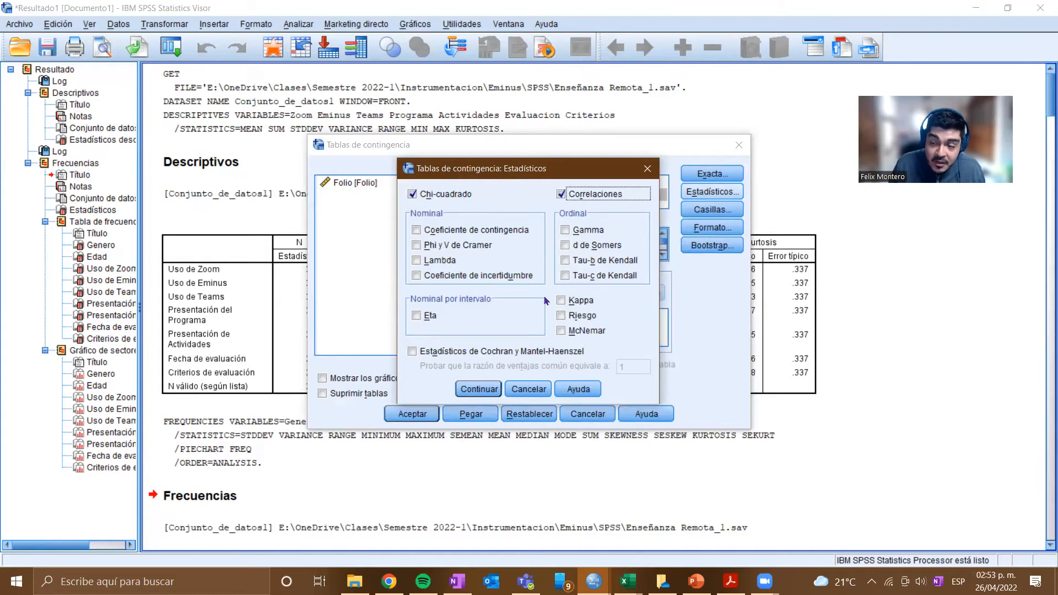
{"action": "left_click", "coordinate": [478, 389]}
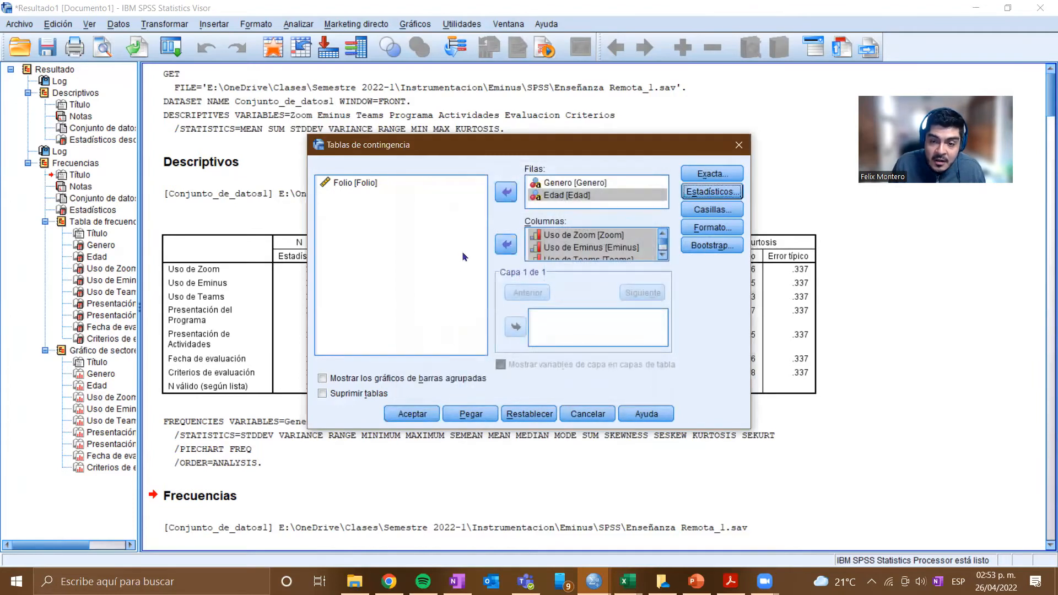
{"action": "left_click", "coordinate": [413, 414]}
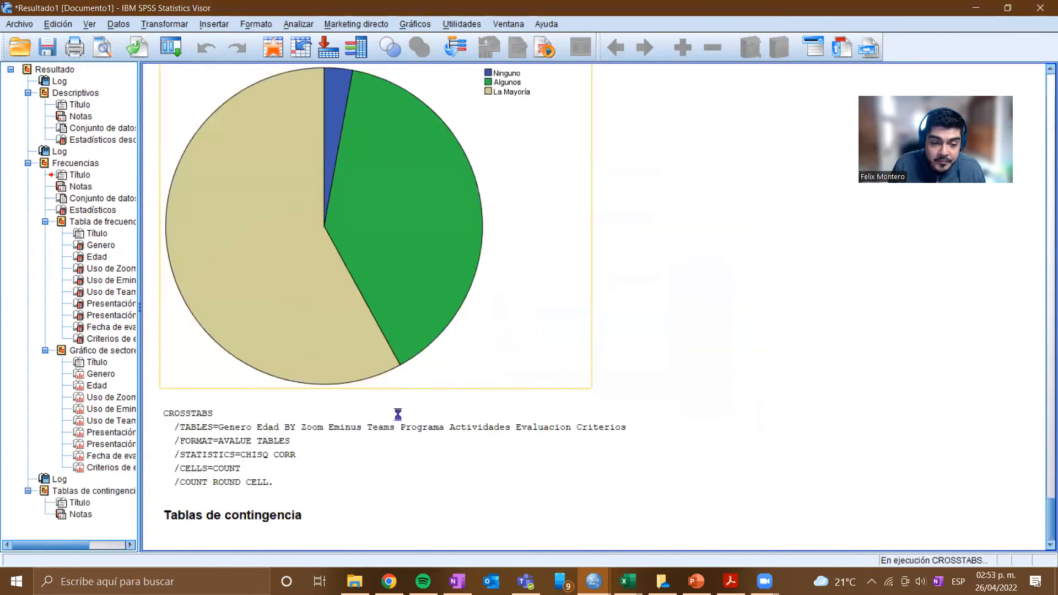
Return to the start of the Tablas de contingencia output and read the Advertencia box and the case processing summary
{"action": "scroll", "coordinate": [249, 309], "scroll_direction": "up", "scroll_amount": 15}
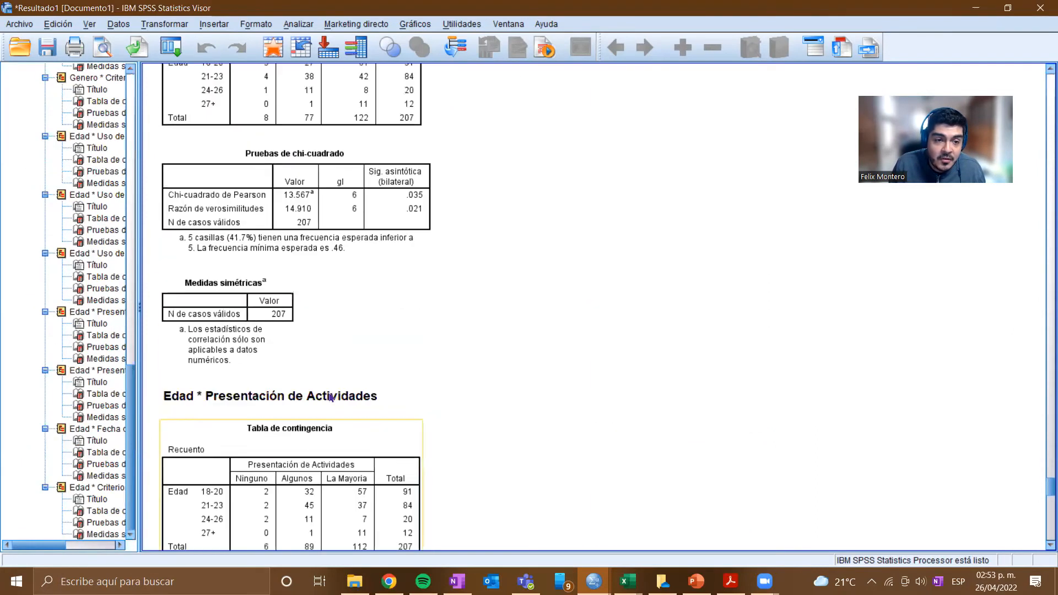
{"action": "scroll", "coordinate": [329, 408], "scroll_direction": "up", "scroll_amount": 20}
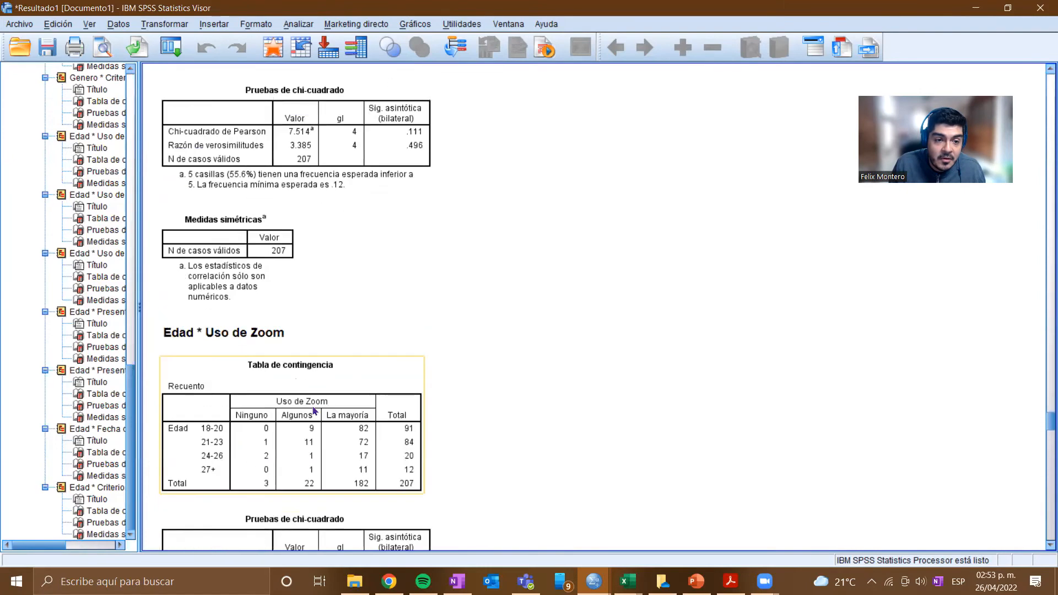
{"action": "scroll", "coordinate": [314, 410], "scroll_direction": "up", "scroll_amount": 20}
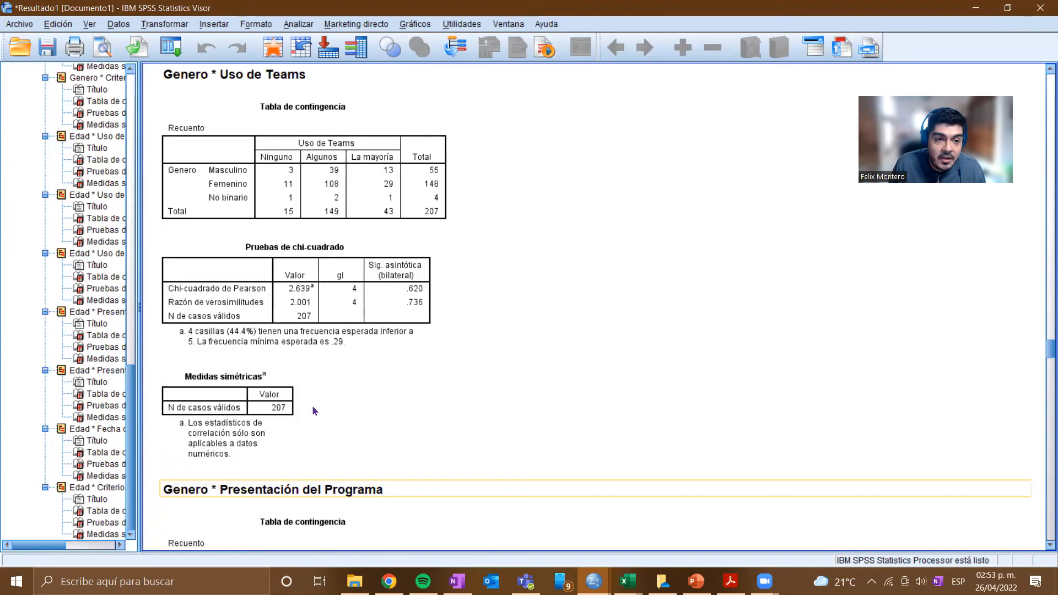
{"action": "scroll", "coordinate": [314, 409], "scroll_direction": "up", "scroll_amount": 20}
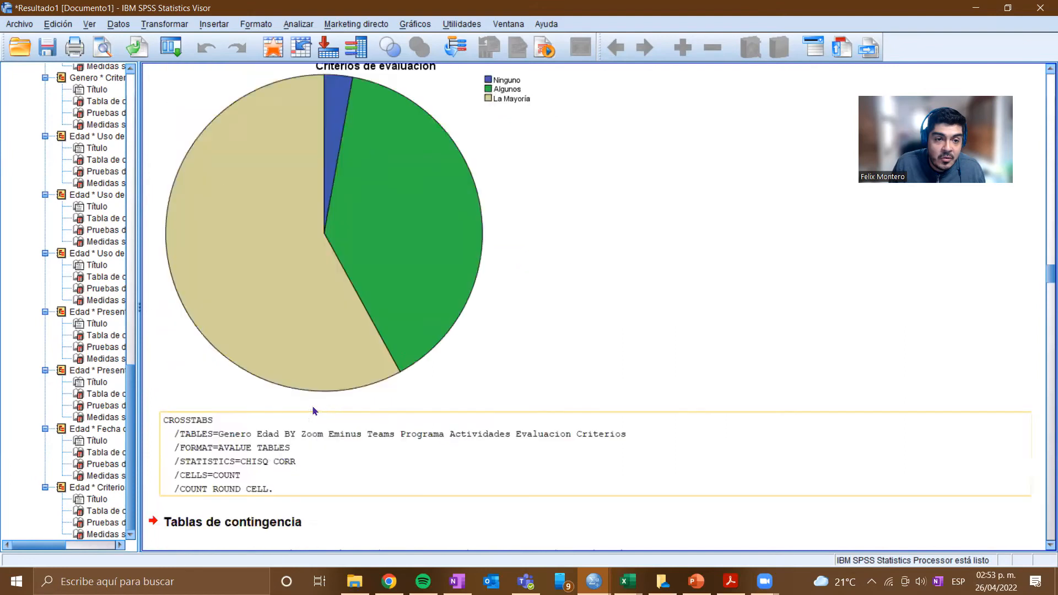
{"action": "scroll", "coordinate": [310, 387], "scroll_direction": "down", "scroll_amount": 3}
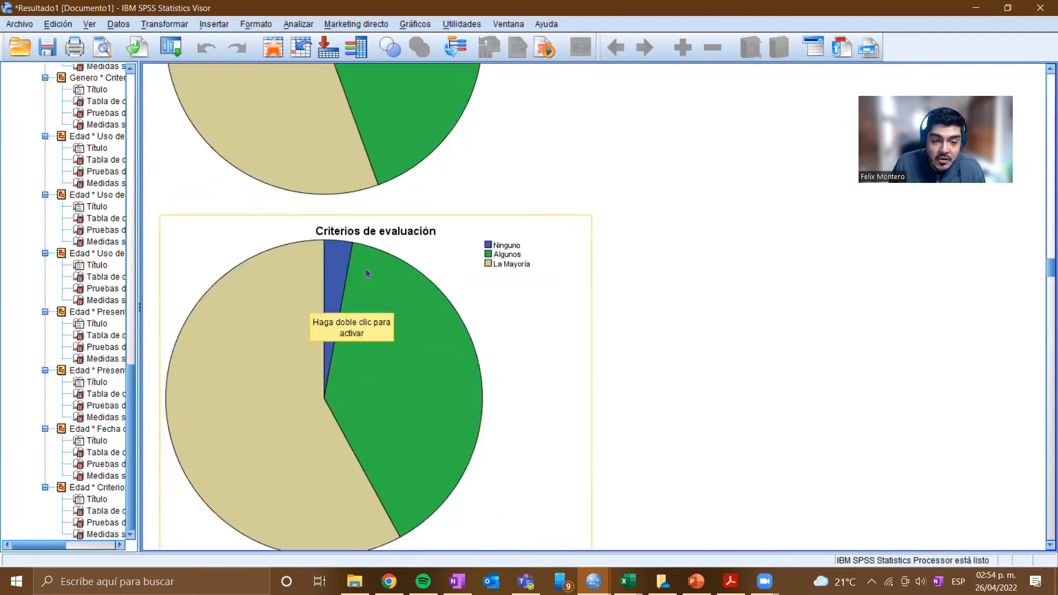
{"action": "scroll", "coordinate": [270, 397], "scroll_direction": "down", "scroll_amount": 15}
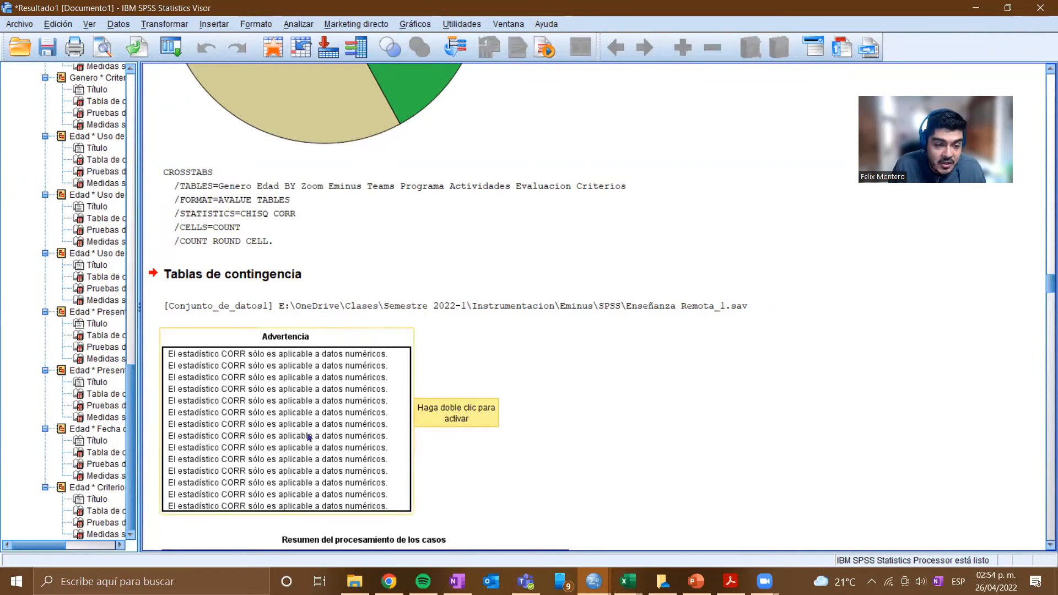
{"action": "scroll", "coordinate": [219, 422], "scroll_direction": "down", "scroll_amount": 3}
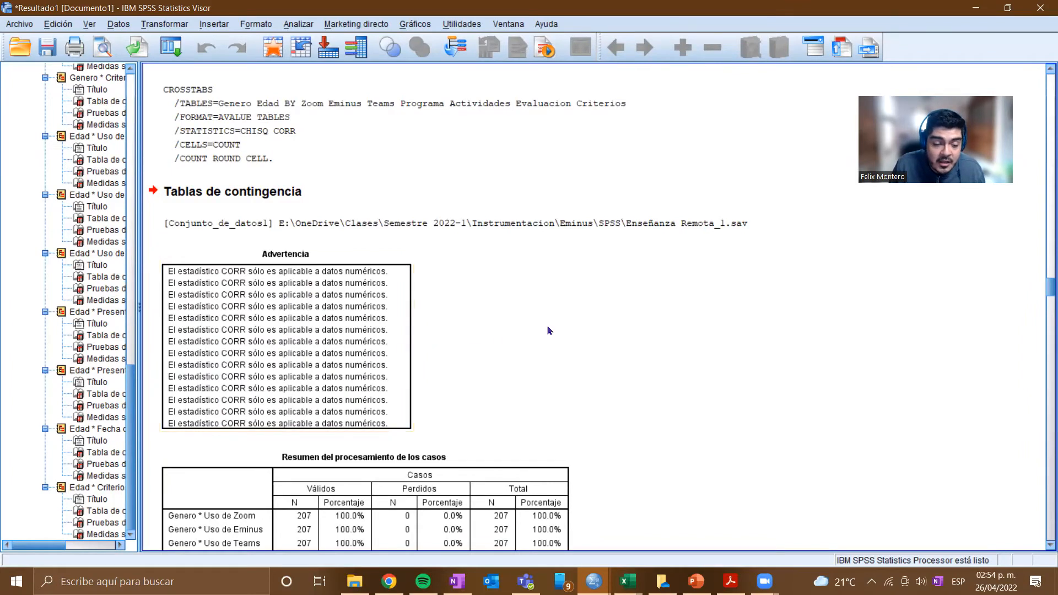
{"action": "scroll", "coordinate": [546, 325], "scroll_direction": "down", "scroll_amount": 9}
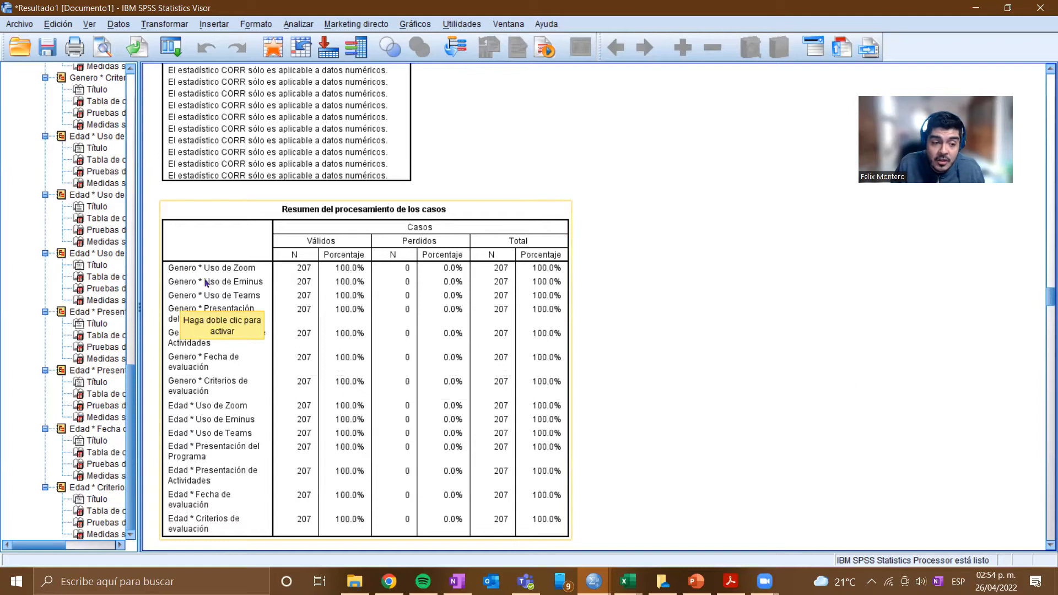
{"action": "left_click", "coordinate": [585, 289]}
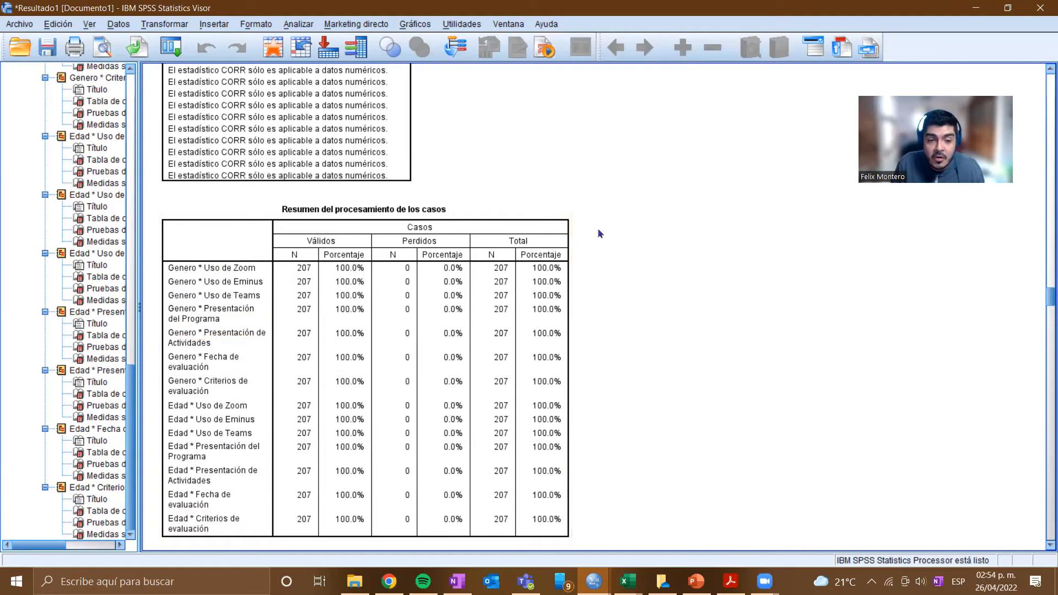
{"action": "left_click", "coordinate": [262, 194]}
{"action": "scroll", "coordinate": [263, 213], "scroll_direction": "down", "scroll_amount": 3}
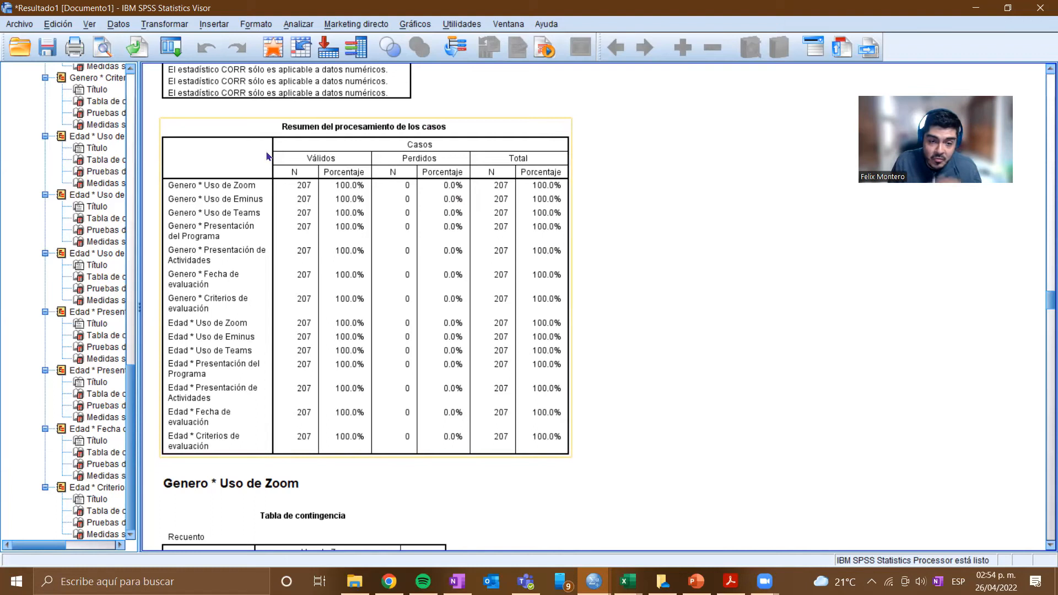
Read the contingency tables and chi-square tests of Genero by Uso de Zoom and Genero by Uso de Eminus
{"action": "scroll", "coordinate": [609, 303], "scroll_direction": "down", "scroll_amount": 5}
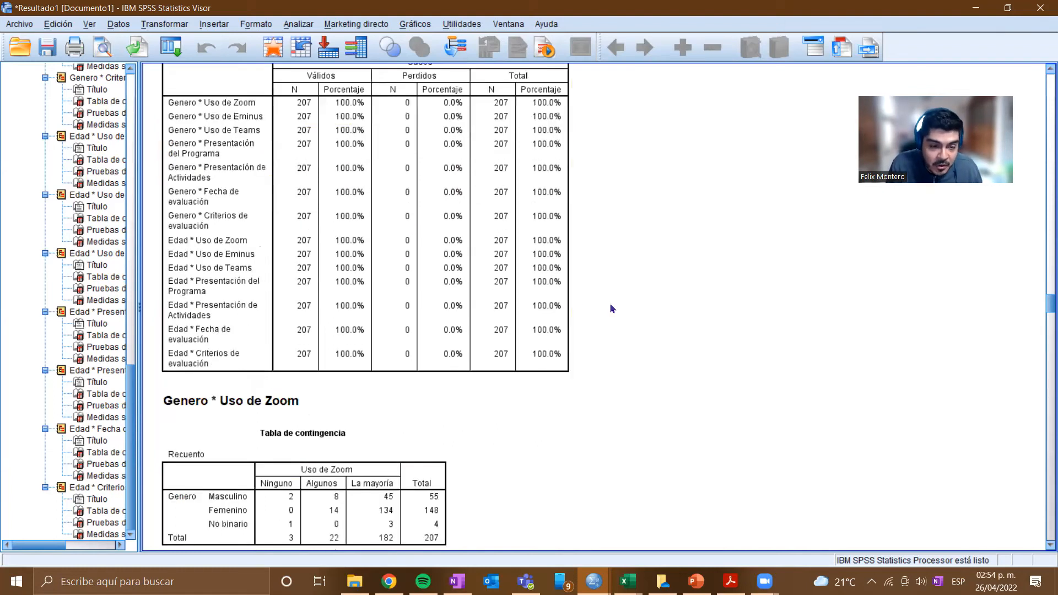
{"action": "scroll", "coordinate": [530, 257], "scroll_direction": "down", "scroll_amount": 2}
{"action": "scroll", "coordinate": [524, 279], "scroll_direction": "up", "scroll_amount": 2}
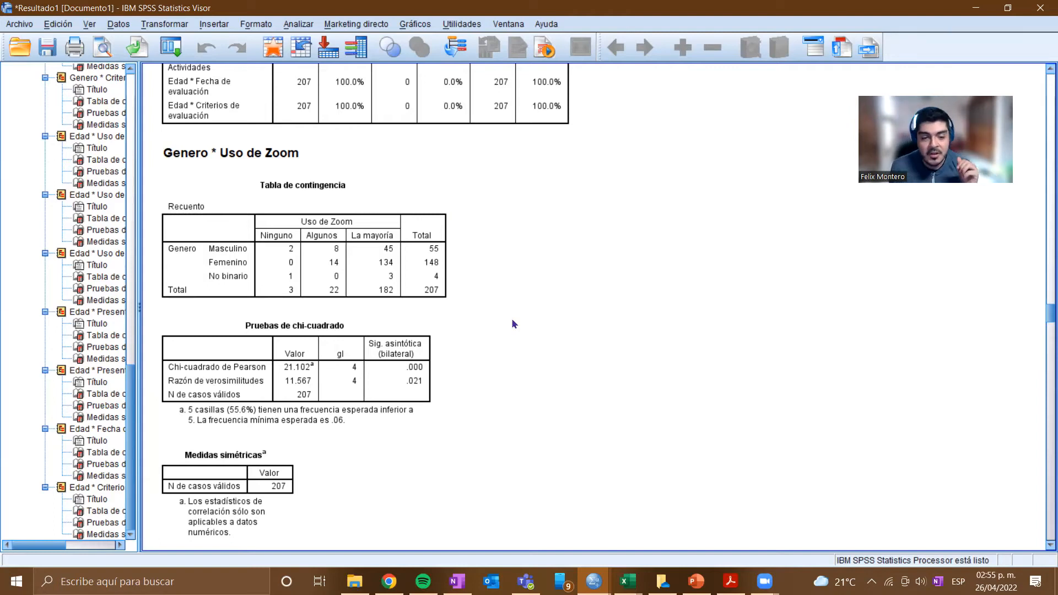
{"action": "scroll", "coordinate": [574, 287], "scroll_direction": "down", "scroll_amount": 3}
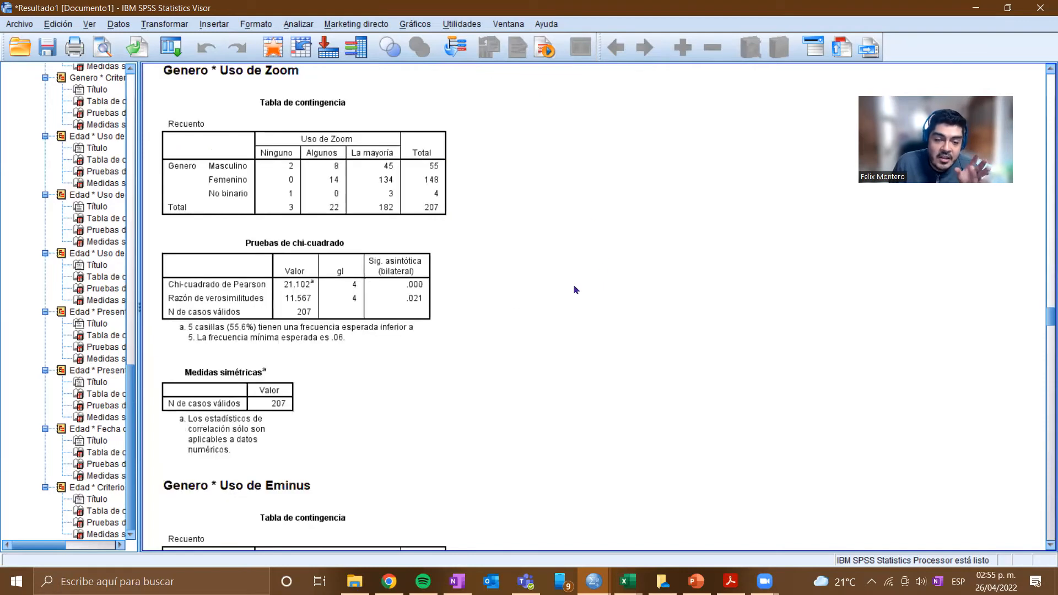
{"action": "scroll", "coordinate": [574, 289], "scroll_direction": "down", "scroll_amount": 3}
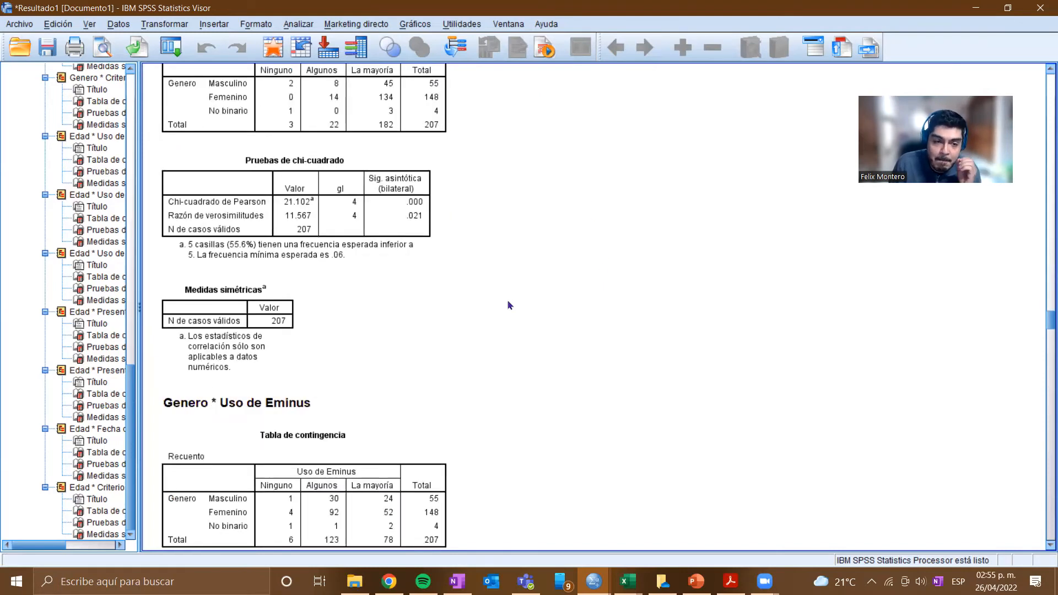
{"action": "scroll", "coordinate": [507, 303], "scroll_direction": "down", "scroll_amount": 6}
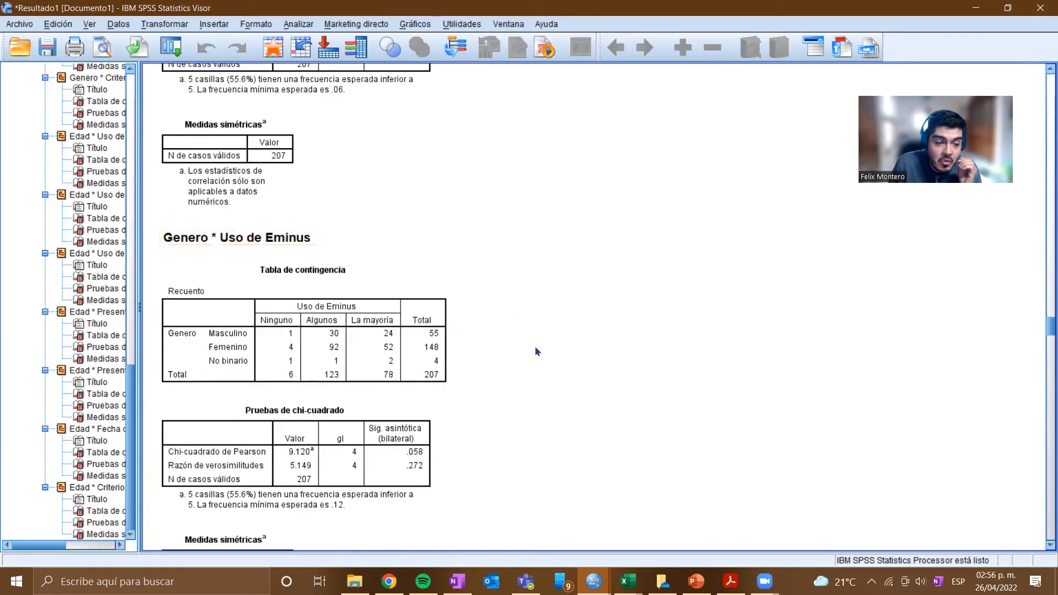
{"action": "scroll", "coordinate": [526, 339], "scroll_direction": "down", "scroll_amount": 3}
{"action": "left_click", "coordinate": [269, 277]}
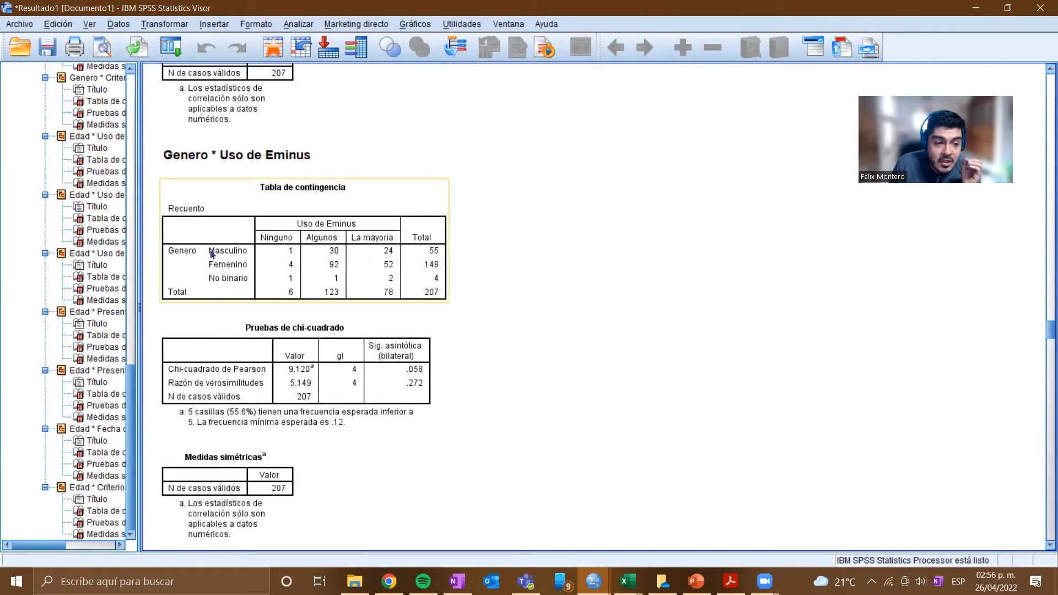
{"action": "left_click", "coordinate": [305, 330]}
{"action": "left_click", "coordinate": [238, 271]}
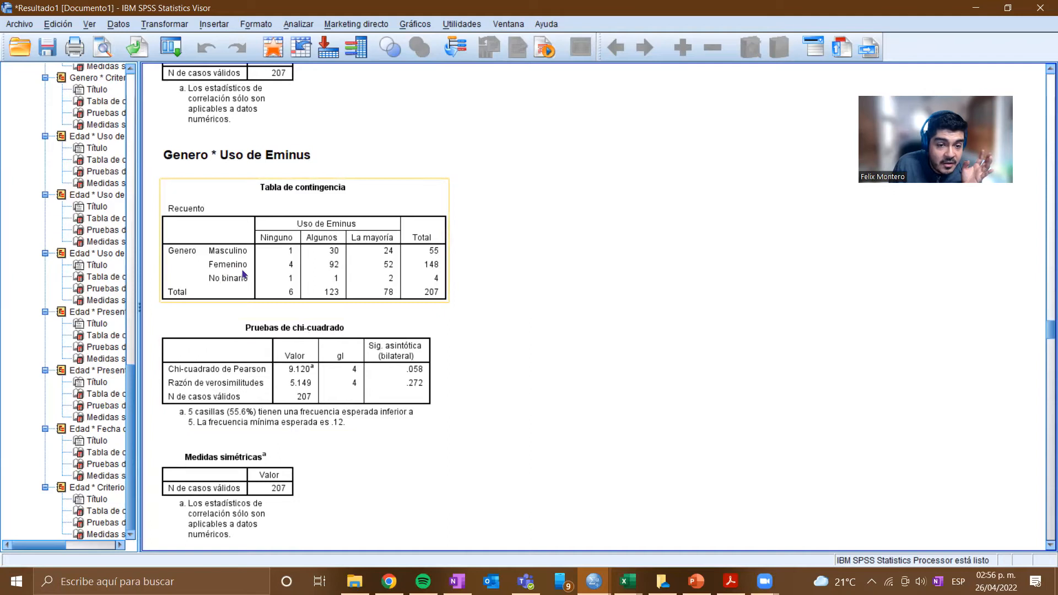
Compare the chi-square tests of Genero by Uso de Zoom and Uso de Eminus, and continue to the Uso de Teams tables
{"action": "scroll", "coordinate": [494, 368], "scroll_direction": "up", "scroll_amount": 15}
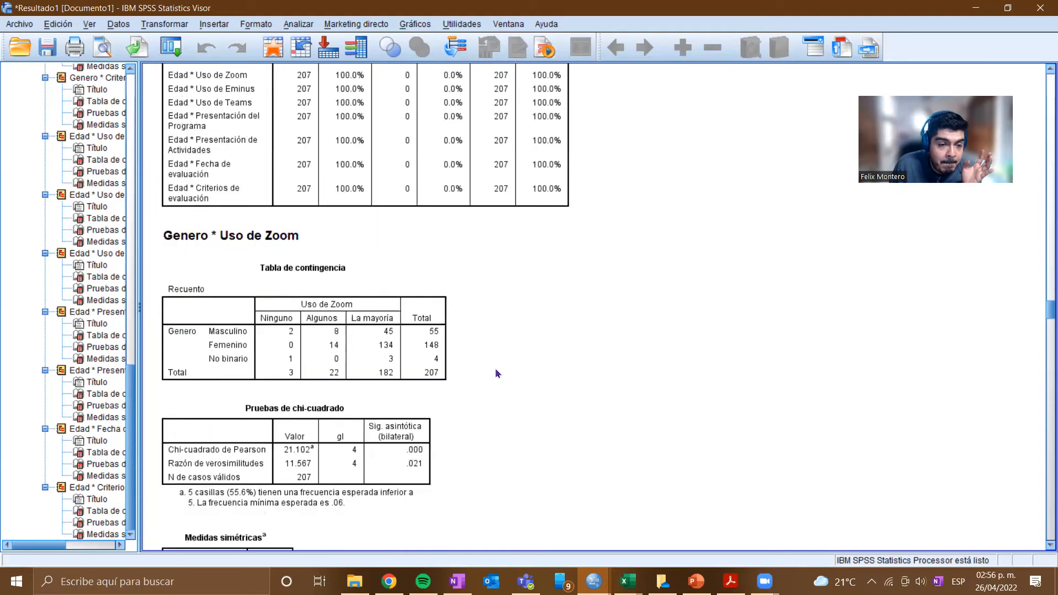
{"action": "scroll", "coordinate": [494, 368], "scroll_direction": "down", "scroll_amount": 3}
{"action": "left_click", "coordinate": [247, 342]}
{"action": "scroll", "coordinate": [246, 368], "scroll_direction": "down", "scroll_amount": 3}
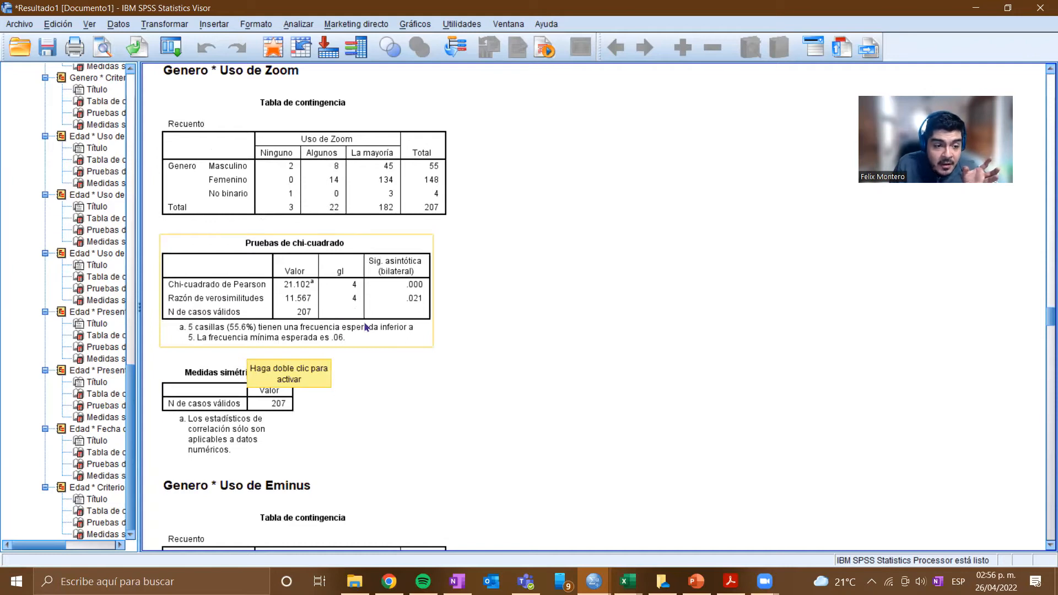
{"action": "scroll", "coordinate": [365, 327], "scroll_direction": "down", "scroll_amount": 3}
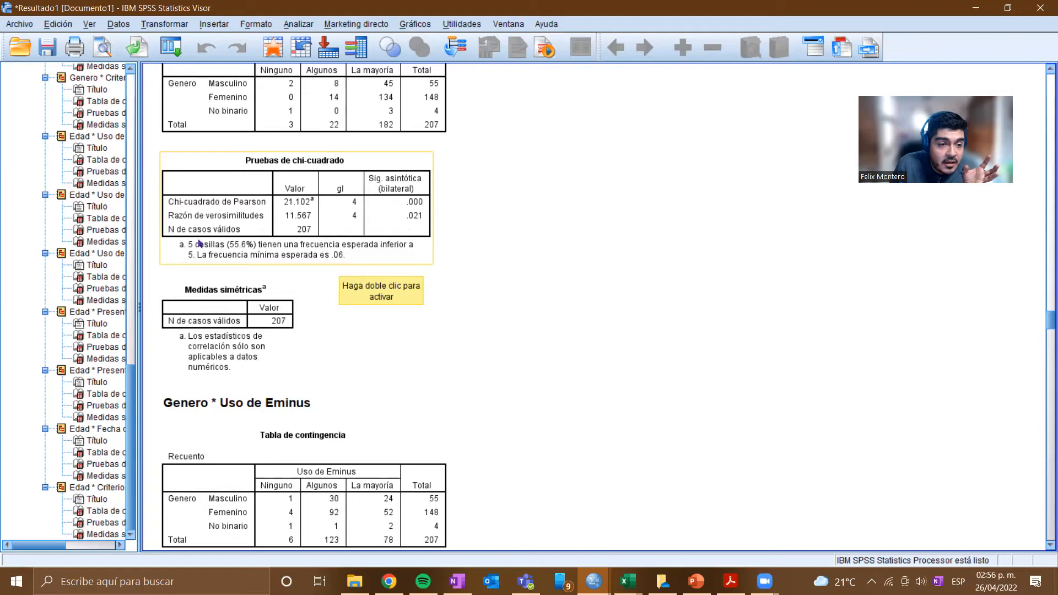
{"action": "scroll", "coordinate": [310, 303], "scroll_direction": "down", "scroll_amount": 3}
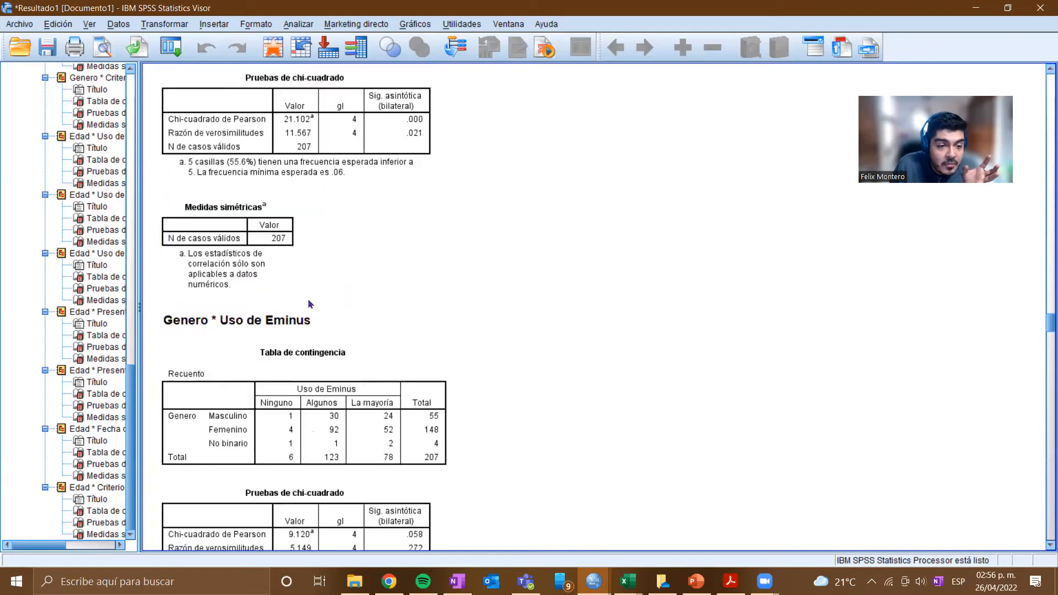
{"action": "scroll", "coordinate": [314, 325], "scroll_direction": "down", "scroll_amount": 3}
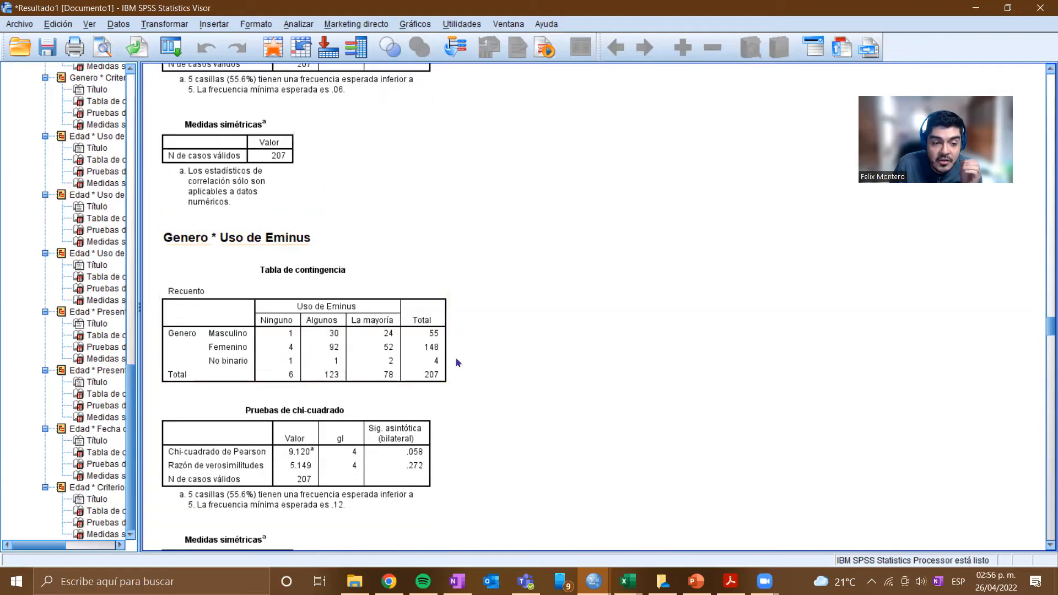
{"action": "scroll", "coordinate": [337, 273], "scroll_direction": "up", "scroll_amount": 6}
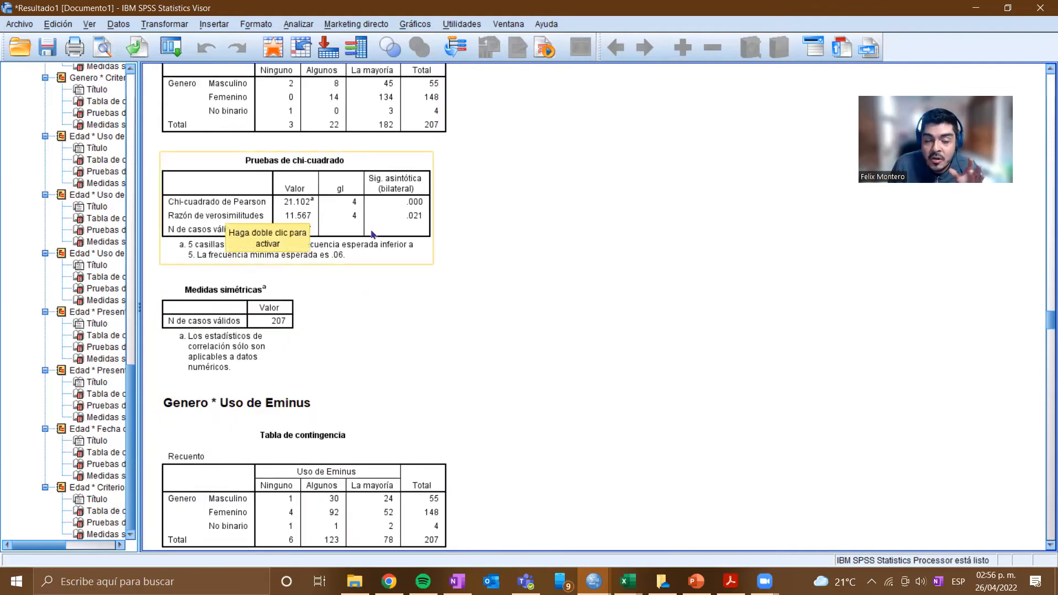
{"action": "scroll", "coordinate": [356, 247], "scroll_direction": "down", "scroll_amount": 3}
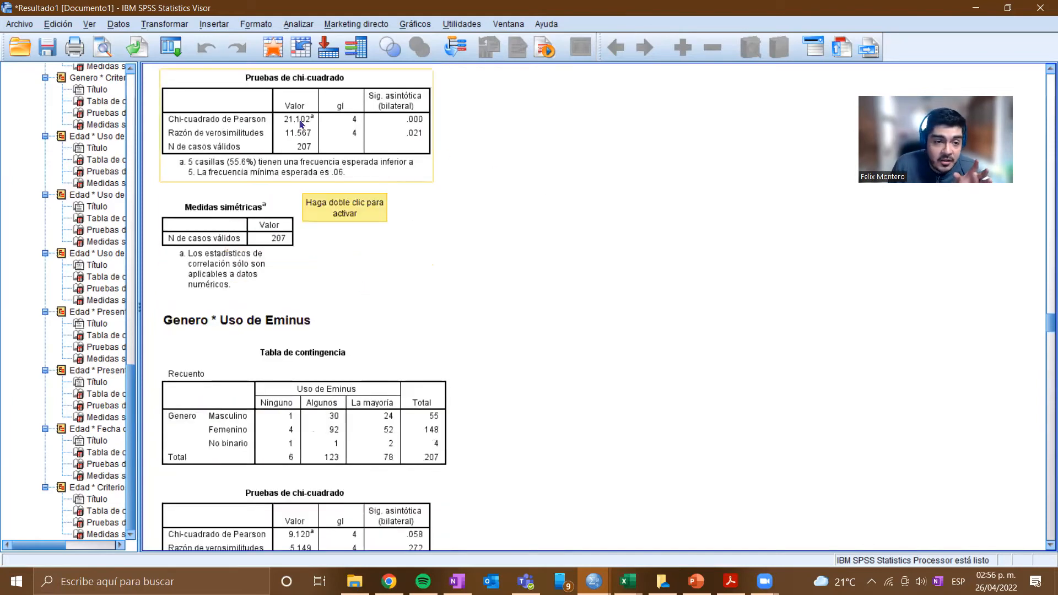
{"action": "scroll", "coordinate": [357, 194], "scroll_direction": "down", "scroll_amount": 9}
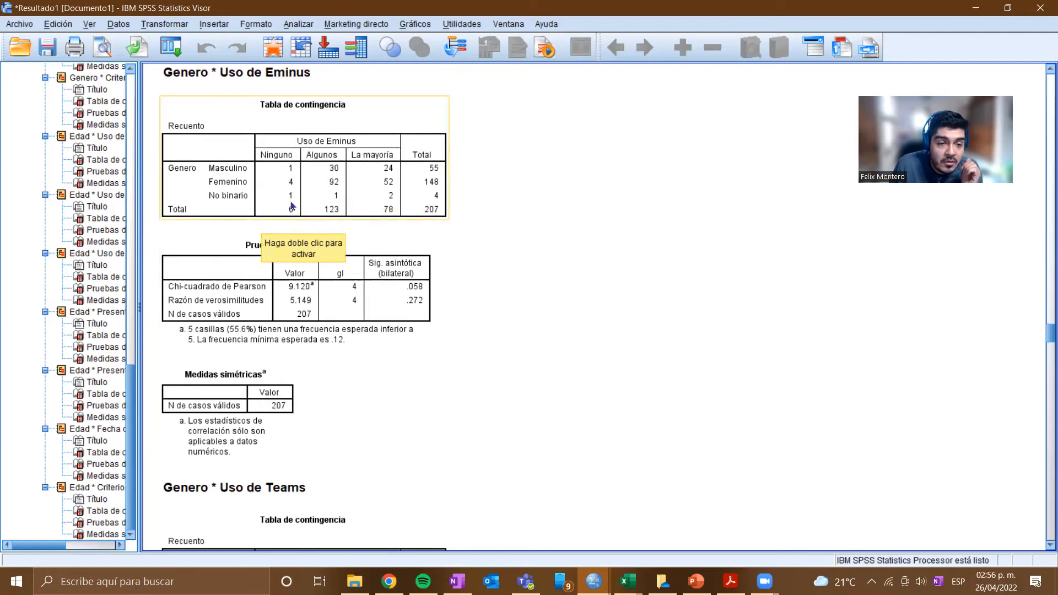
{"action": "scroll", "coordinate": [352, 108], "scroll_direction": "down", "scroll_amount": 3}
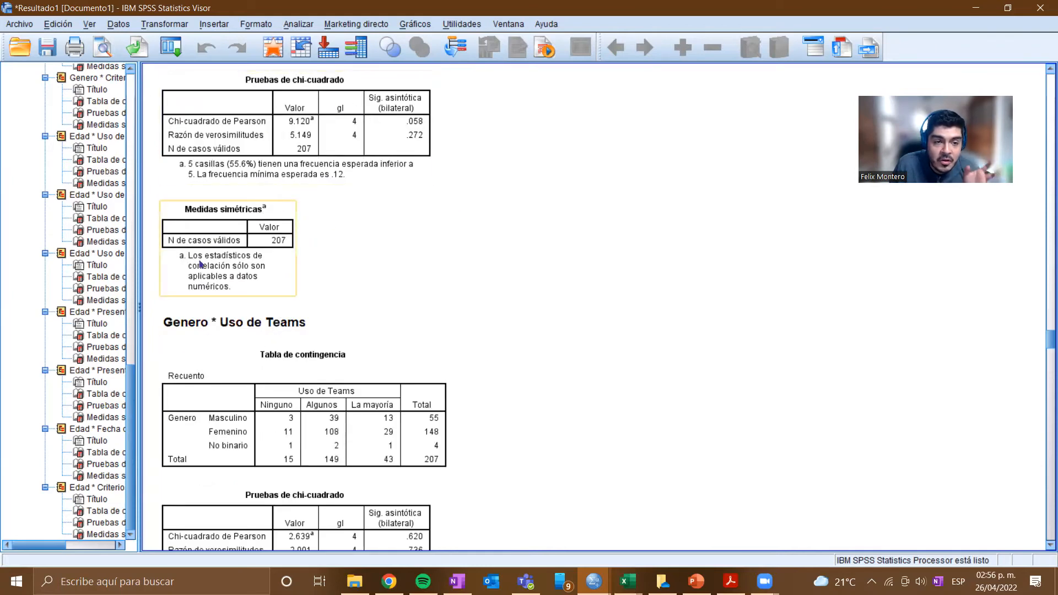
{"action": "scroll", "coordinate": [415, 259], "scroll_direction": "down", "scroll_amount": 2}
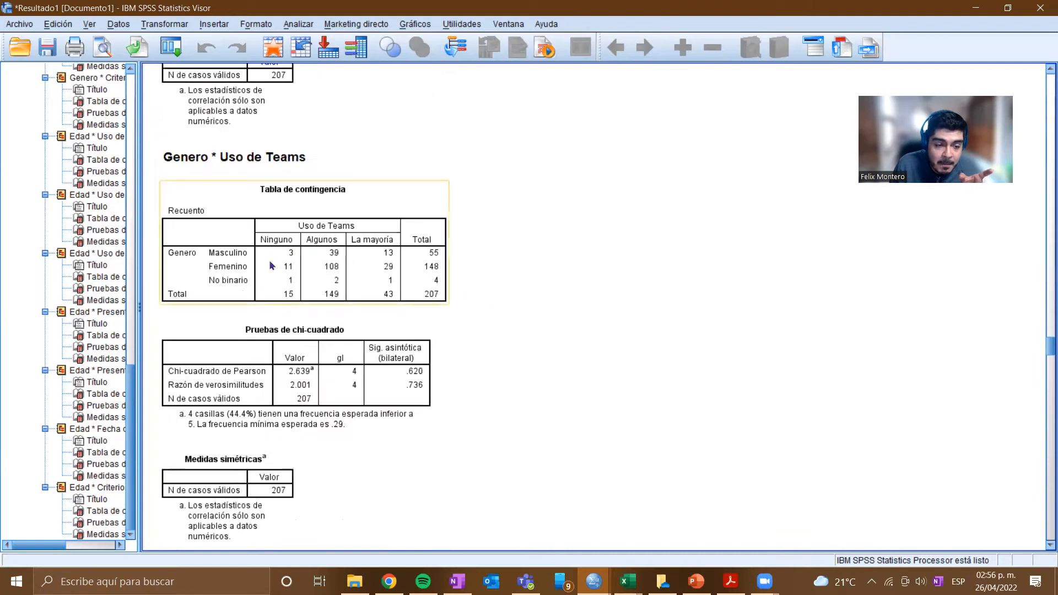
Skim the remaining Genero and Edad contingency tables and chi-square tests, and return to Genero by Uso de Zoom
{"action": "scroll", "coordinate": [295, 472], "scroll_direction": "down", "scroll_amount": 1}
{"action": "scroll", "coordinate": [460, 372], "scroll_direction": "down", "scroll_amount": 18}
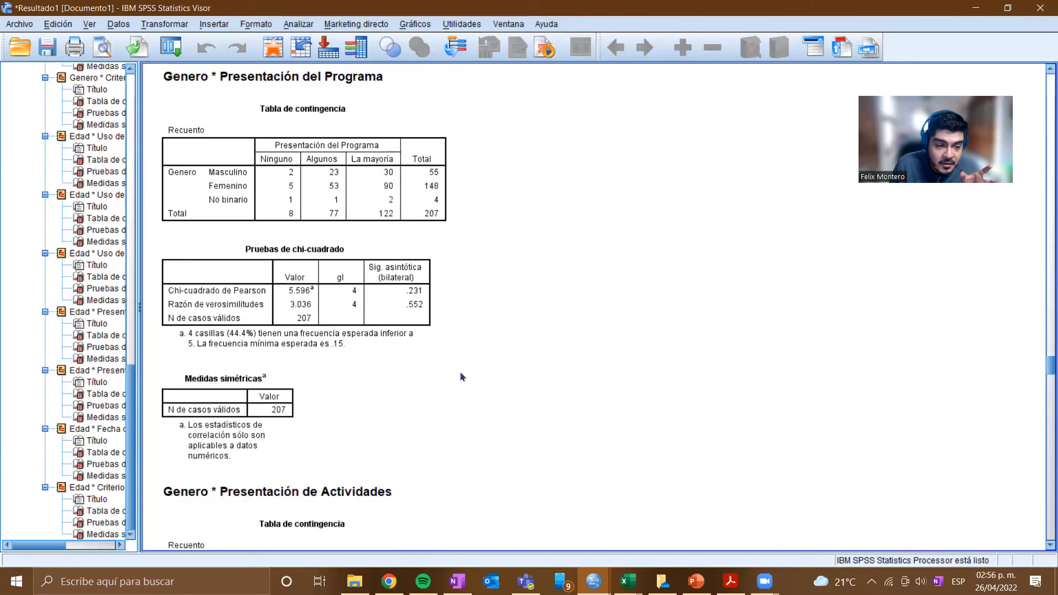
{"action": "scroll", "coordinate": [460, 371], "scroll_direction": "down", "scroll_amount": 20}
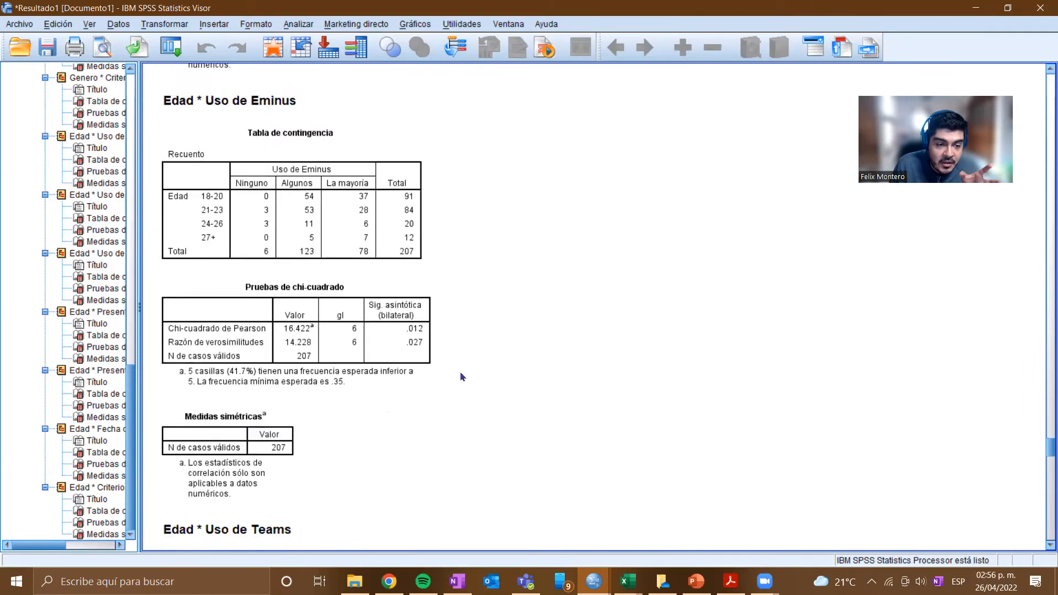
{"action": "scroll", "coordinate": [462, 377], "scroll_direction": "down", "scroll_amount": 10}
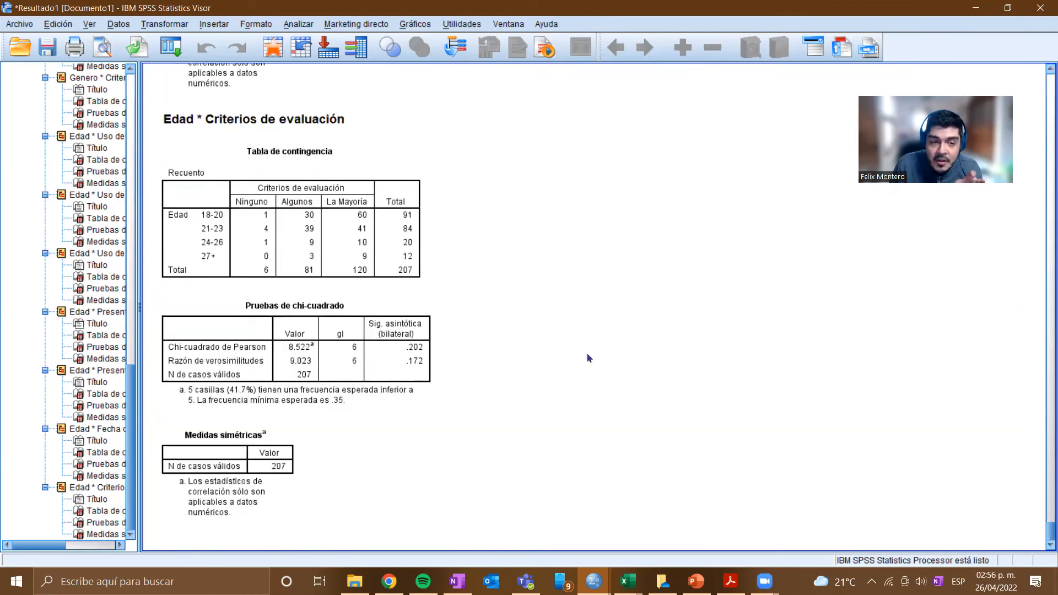
{"action": "scroll", "coordinate": [596, 256], "scroll_direction": "up", "scroll_amount": 20}
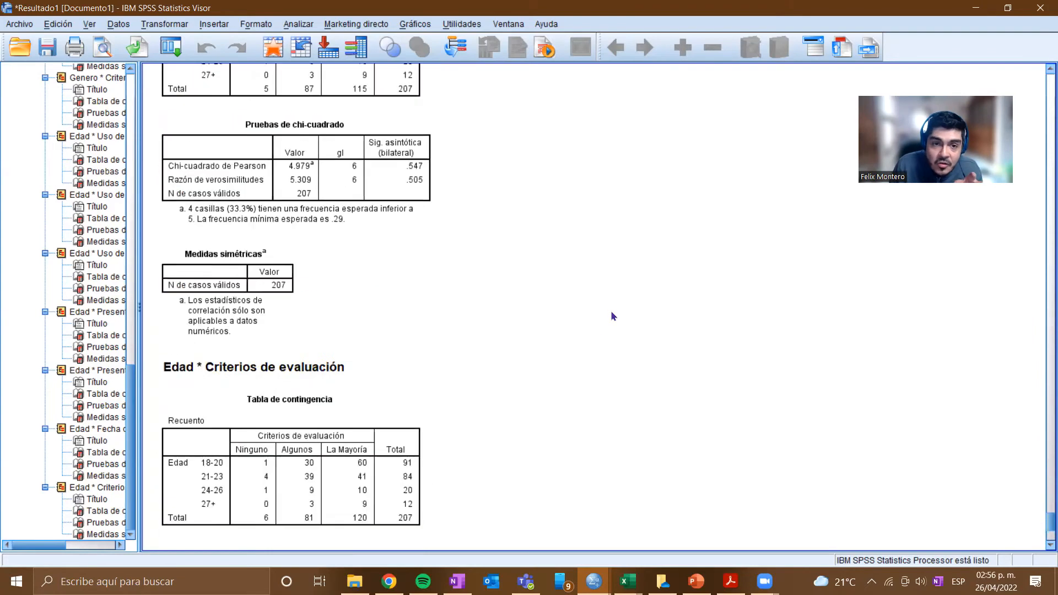
{"action": "scroll", "coordinate": [599, 349], "scroll_direction": "up", "scroll_amount": 20}
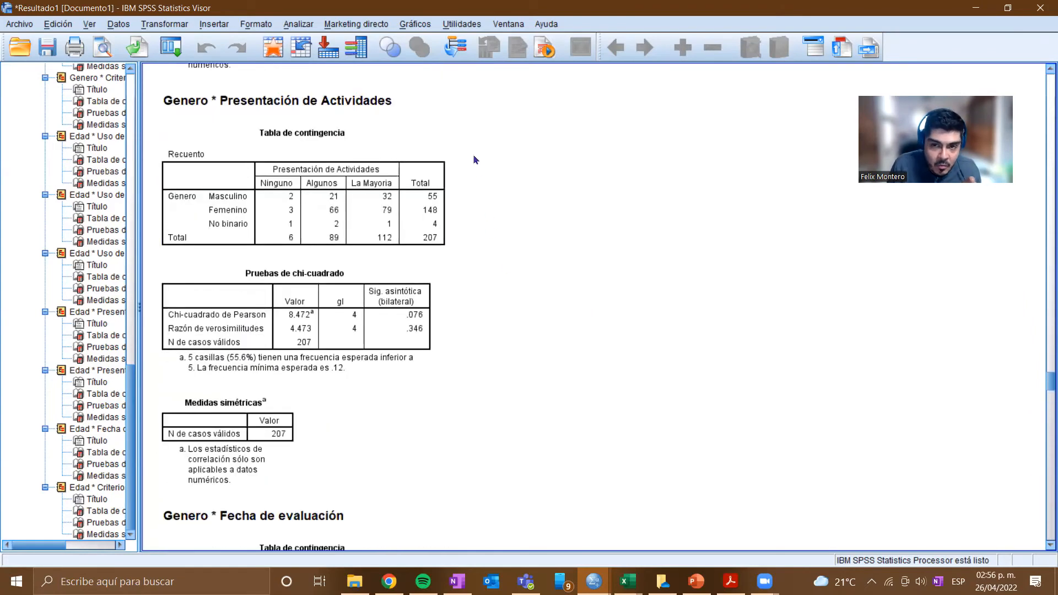
{"action": "scroll", "coordinate": [465, 167], "scroll_direction": "up", "scroll_amount": 15}
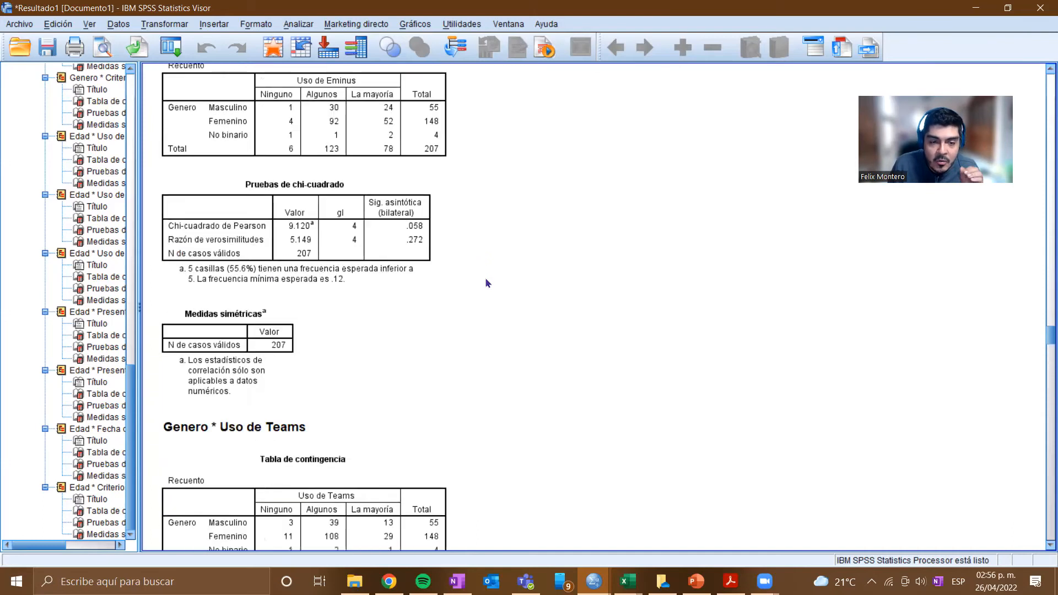
{"action": "scroll", "coordinate": [491, 281], "scroll_direction": "up", "scroll_amount": 8}
{"action": "left_click", "coordinate": [446, 231]}
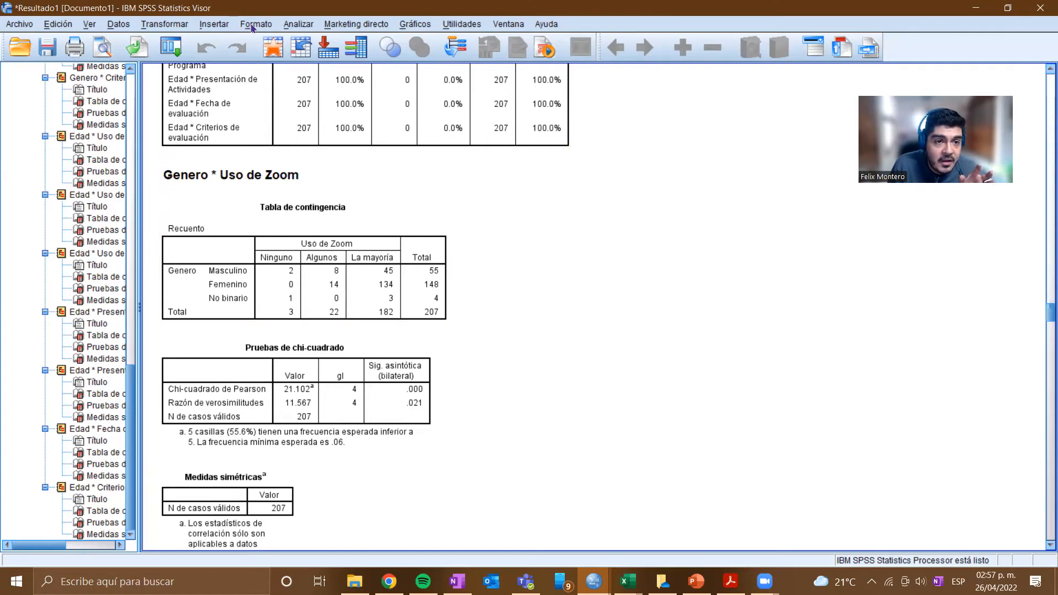
Run bivariate Pearson correlations, two-tailed, on the seven variables from Uso de Zoom to Criterios de evaluación
{"action": "left_click", "coordinate": [289, 25]}
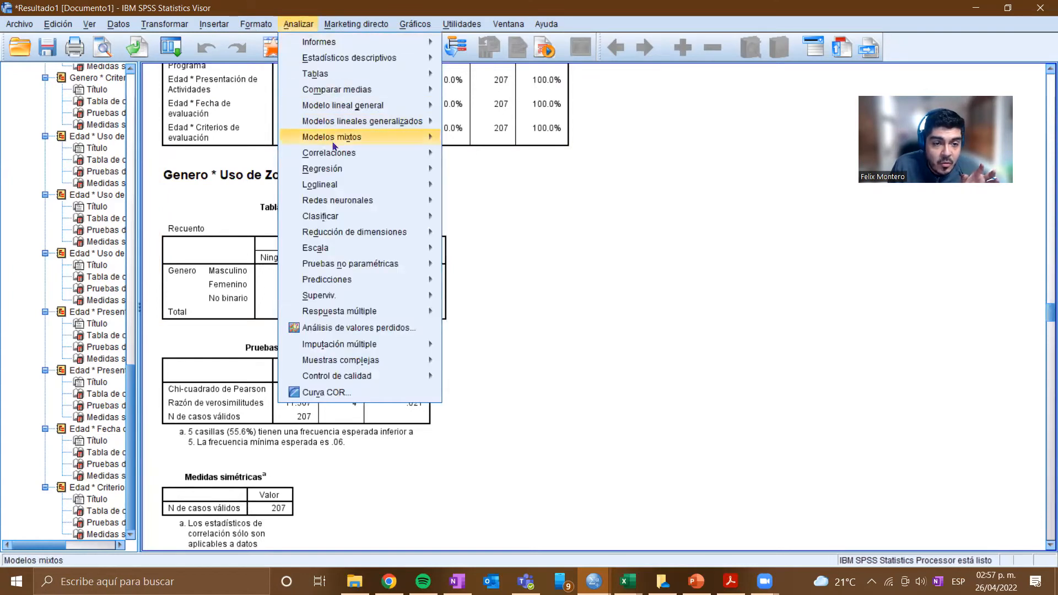
{"action": "mouse_move", "coordinate": [337, 155]}
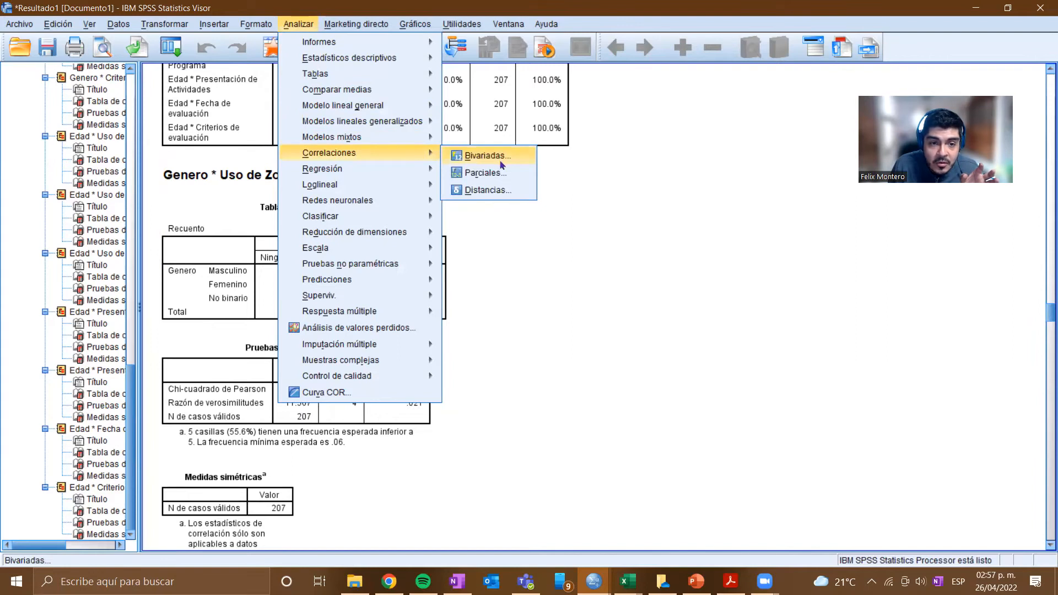
{"action": "left_click", "coordinate": [485, 155]}
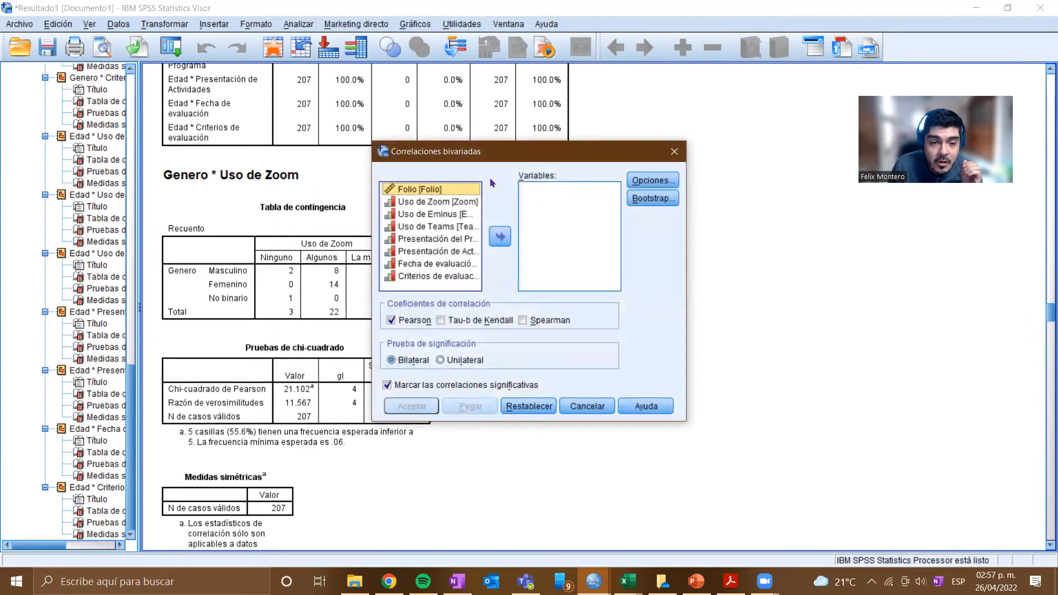
{"action": "left_click", "coordinate": [435, 202]}
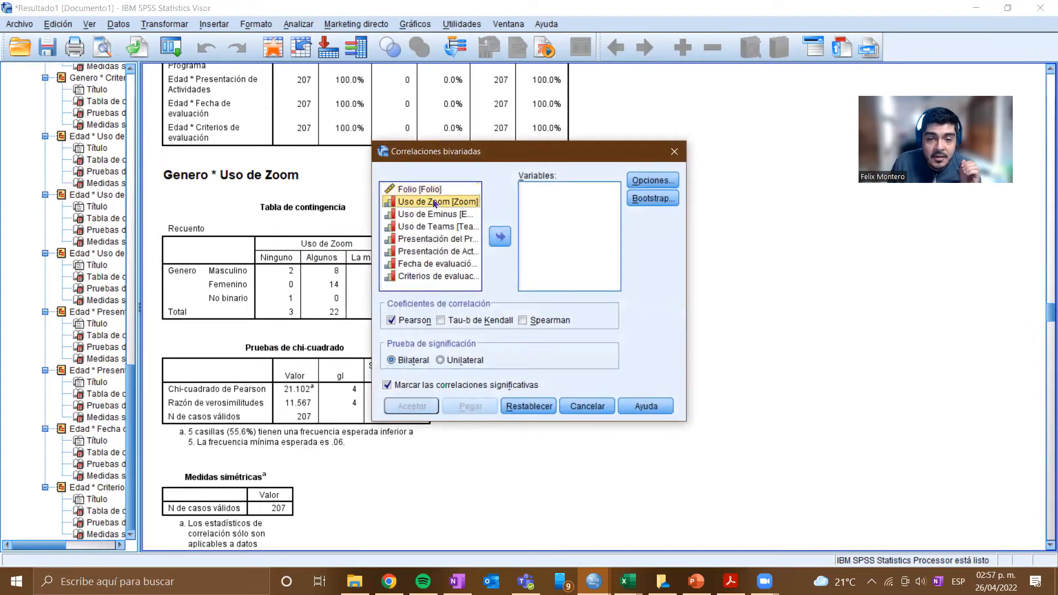
{"action": "left_click", "coordinate": [427, 278], "text": "shift"}
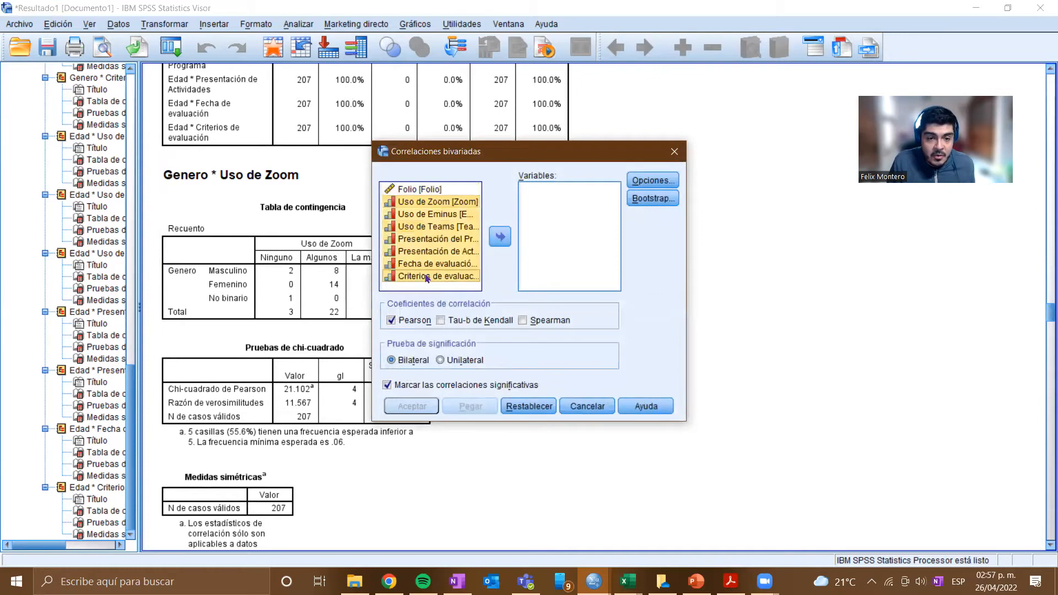
{"action": "left_click", "coordinate": [500, 236]}
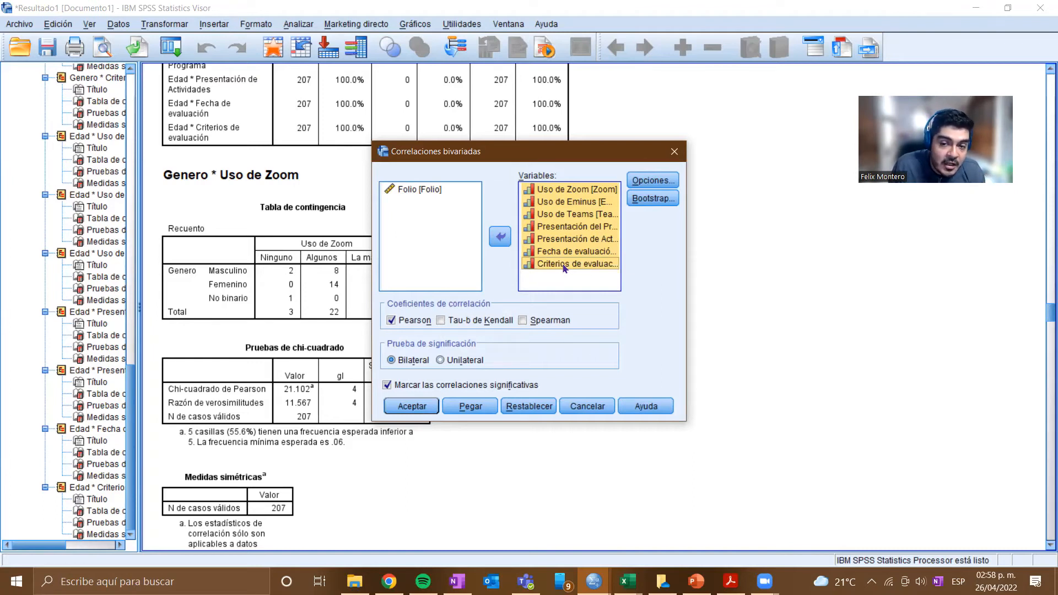
{"action": "left_click", "coordinate": [413, 406]}
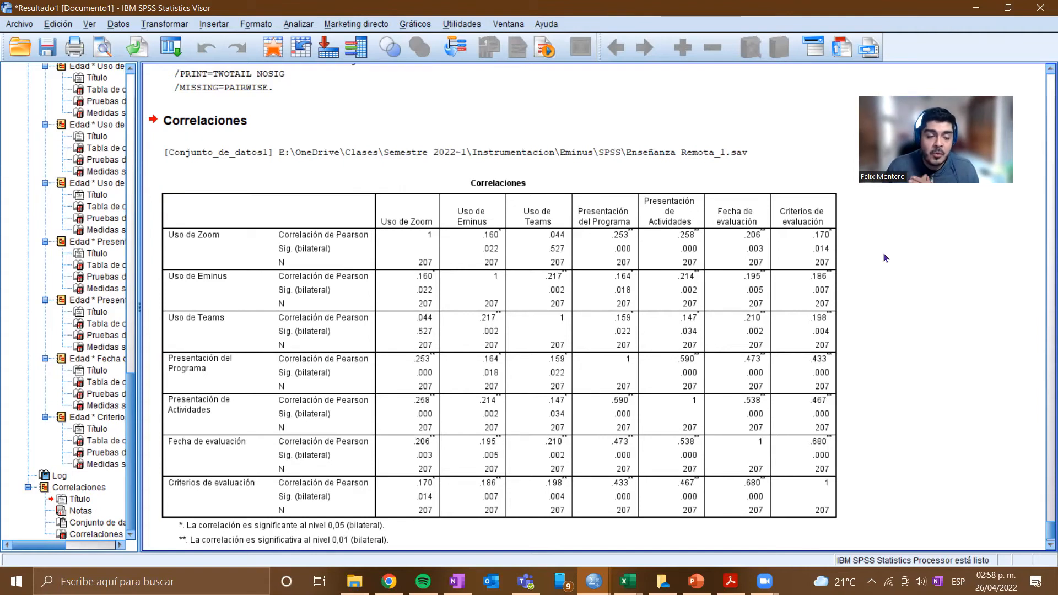
Read the Correlaciones matrix, comparing the Pearson coefficients, bilateral significance and the significance-level footnotes
{"action": "left_click", "coordinate": [632, 296]}
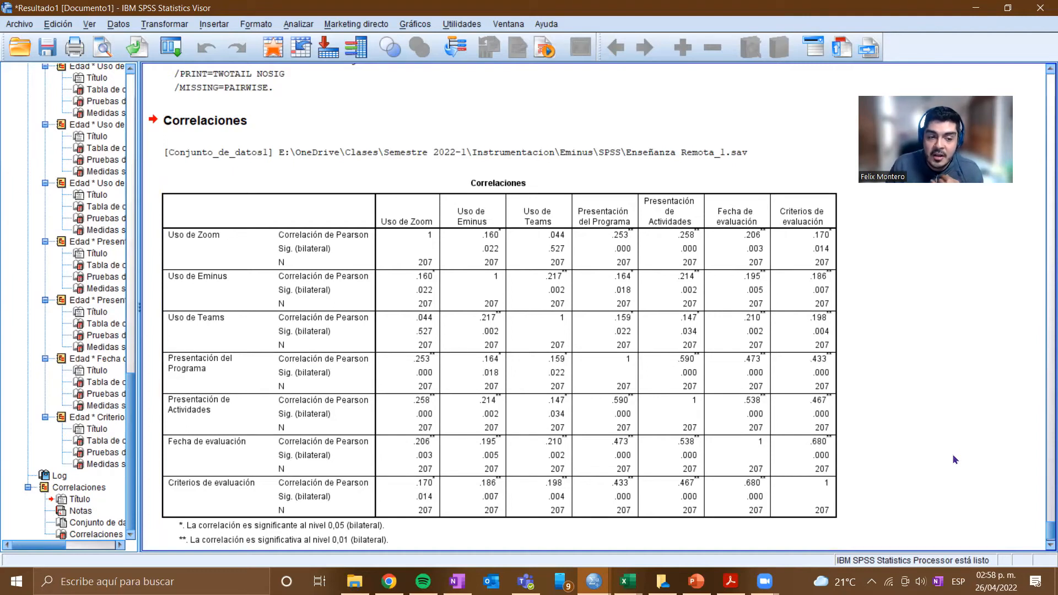
{"action": "left_click", "coordinate": [766, 379]}
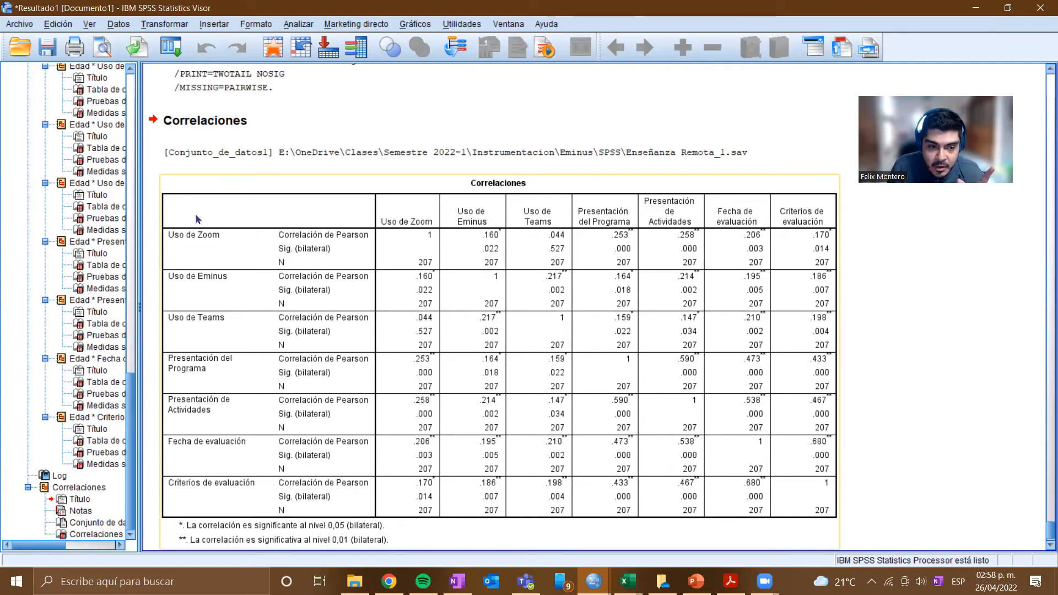
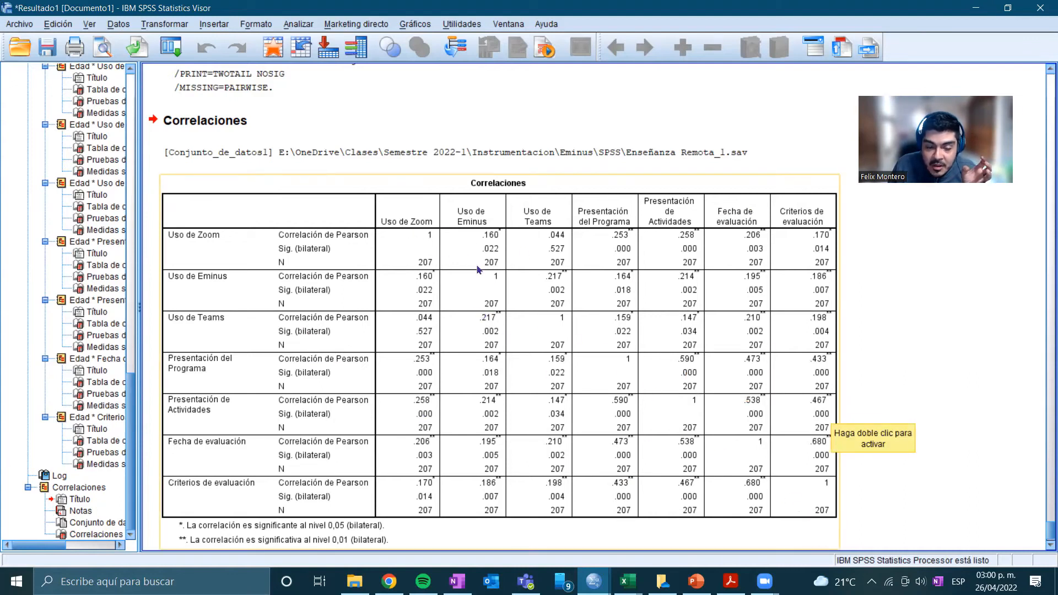
{"action": "scroll", "coordinate": [342, 227], "scroll_direction": "down", "scroll_amount": 1}
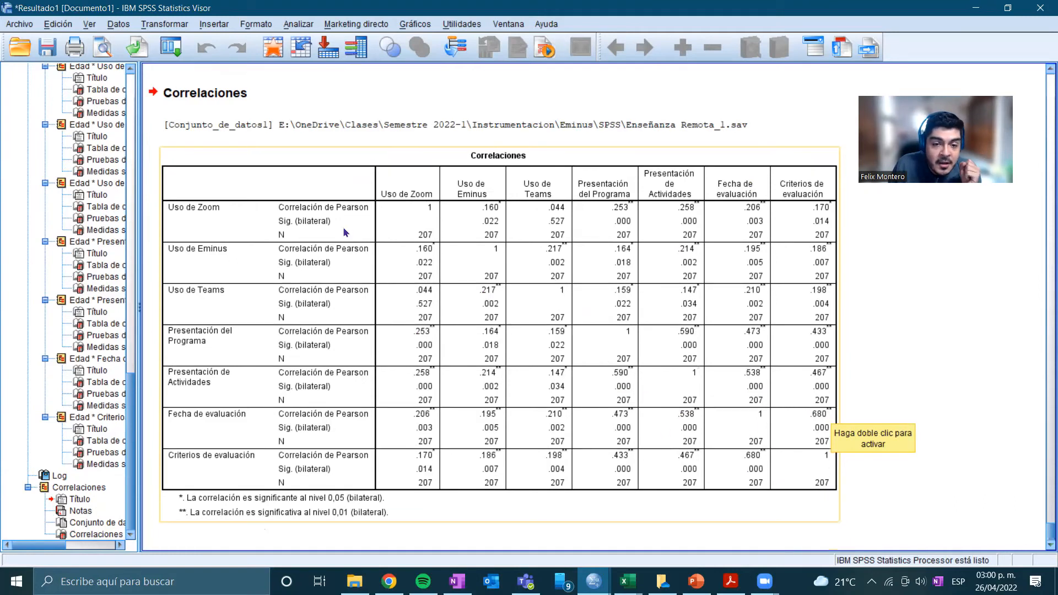
Go back to the start of the output and review the Estadísticos descriptivos table
{"action": "scroll", "coordinate": [263, 307], "scroll_direction": "up", "scroll_amount": 20}
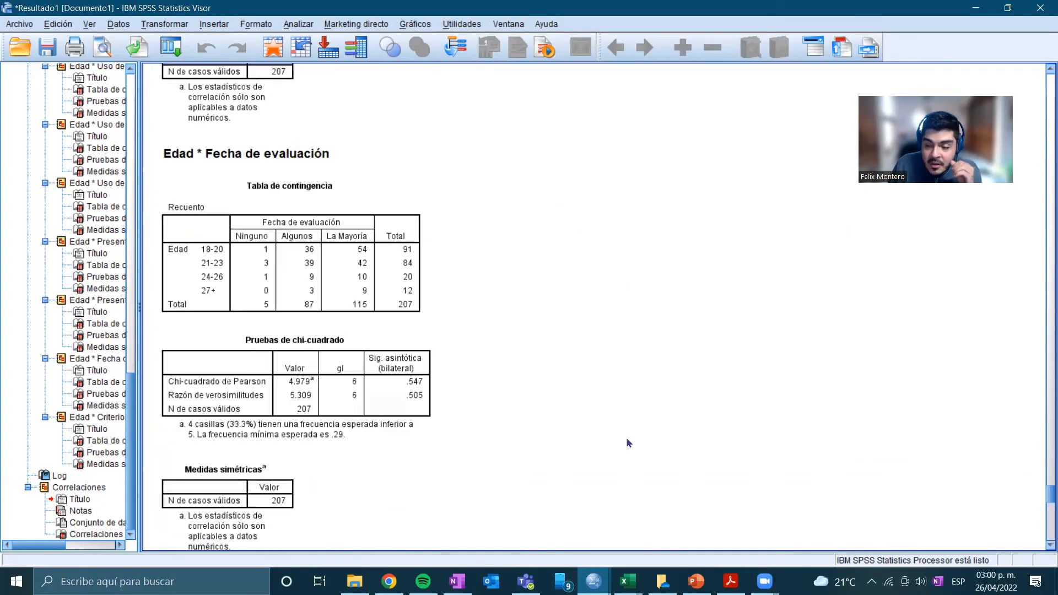
{"action": "scroll", "coordinate": [640, 438], "scroll_direction": "up", "scroll_amount": 20}
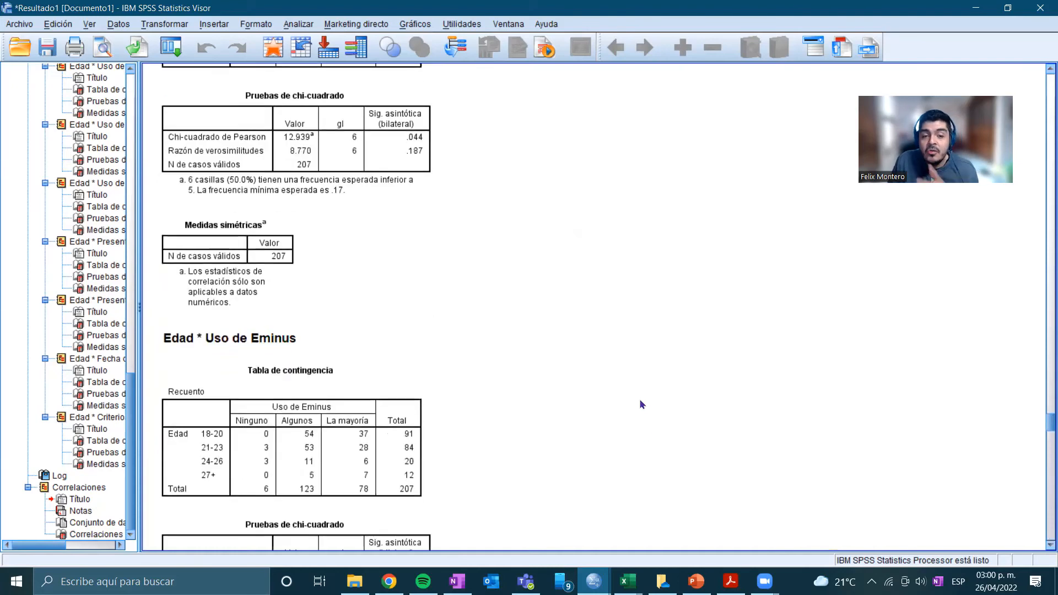
{"action": "scroll", "coordinate": [643, 407], "scroll_direction": "up", "scroll_amount": 15}
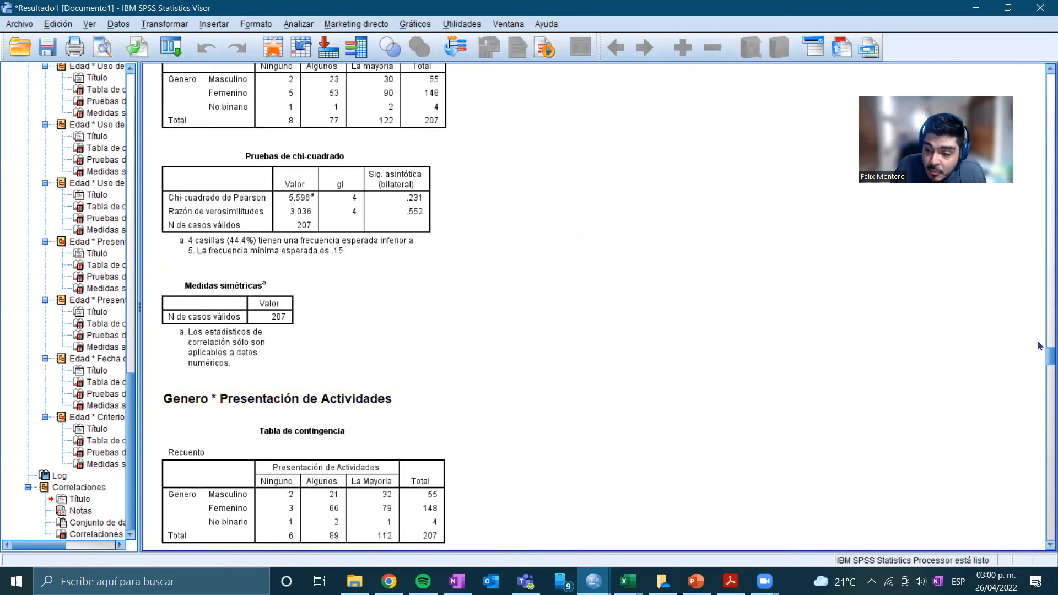
{"action": "left_click_drag", "start_coordinate": [1043, 354], "coordinate": [1043, 76]}
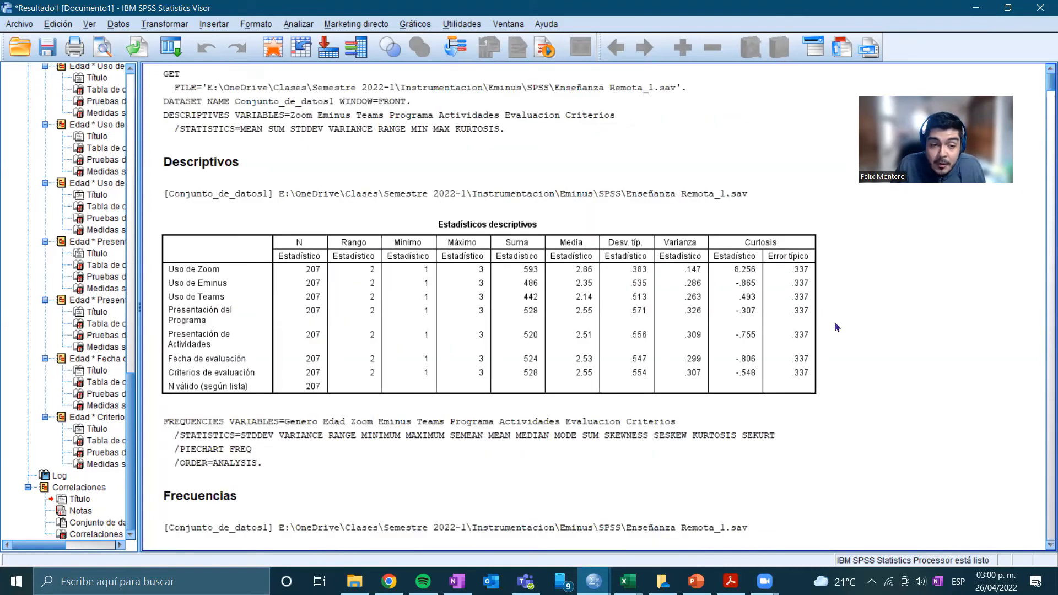
{"action": "scroll", "coordinate": [386, 347], "scroll_direction": "down", "scroll_amount": 5}
{"action": "scroll", "coordinate": [268, 411], "scroll_direction": "up", "scroll_amount": 5}
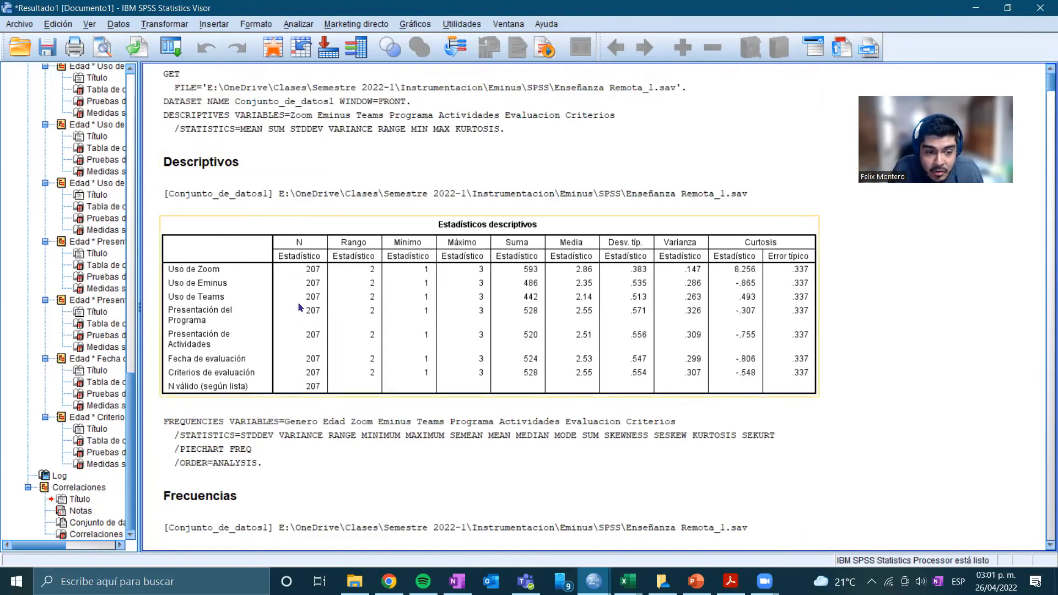
Select the Estadísticos descriptivos table in the output and copy it
{"action": "left_click", "coordinate": [387, 269]}
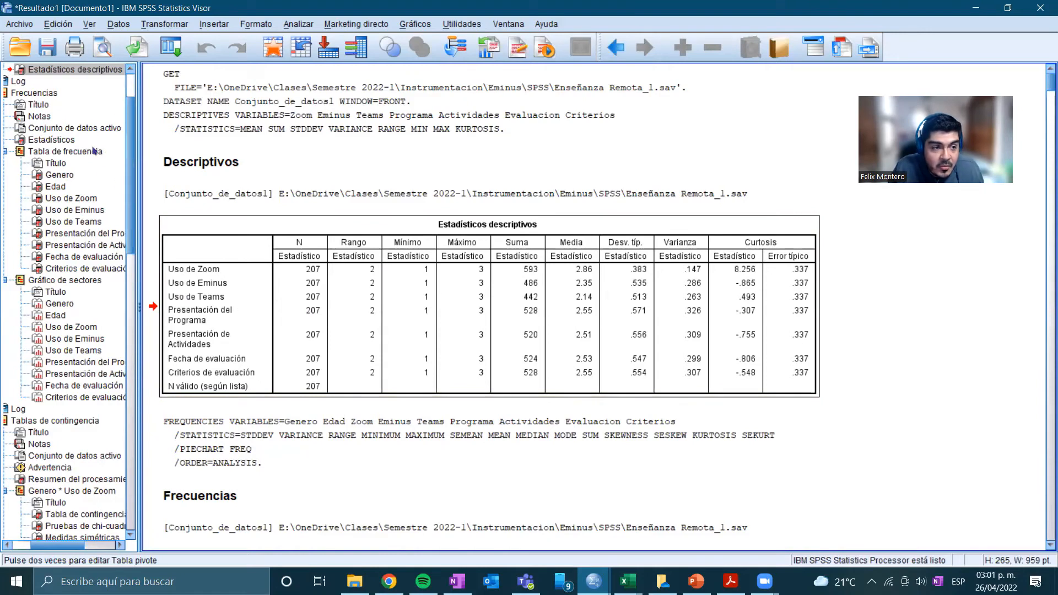
{"action": "scroll", "coordinate": [88, 146], "scroll_direction": "up", "scroll_amount": 2}
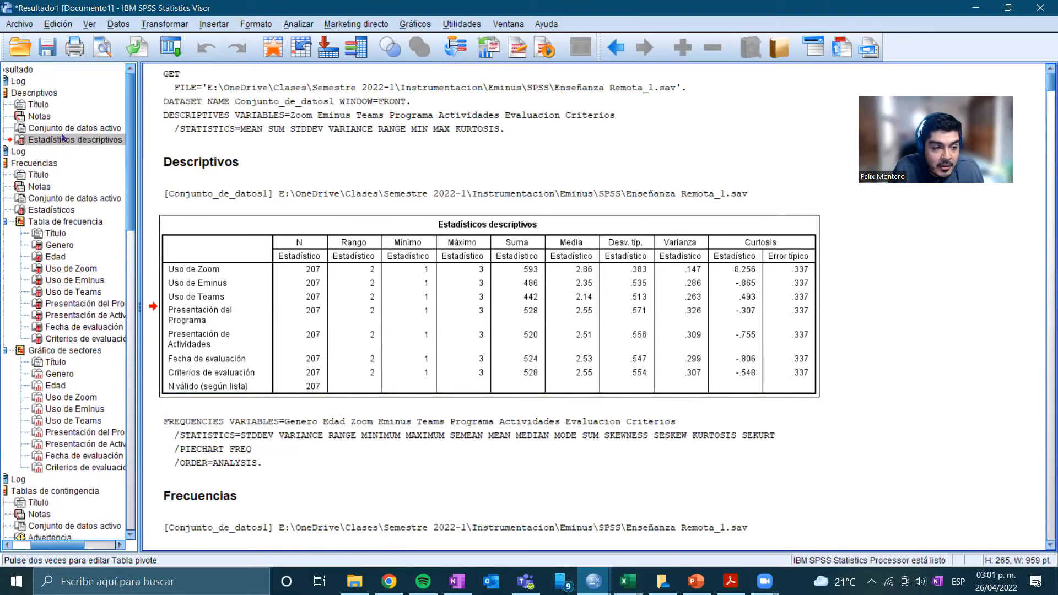
{"action": "scroll", "coordinate": [72, 496], "scroll_direction": "down", "scroll_amount": 5}
{"action": "left_click", "coordinate": [204, 166]}
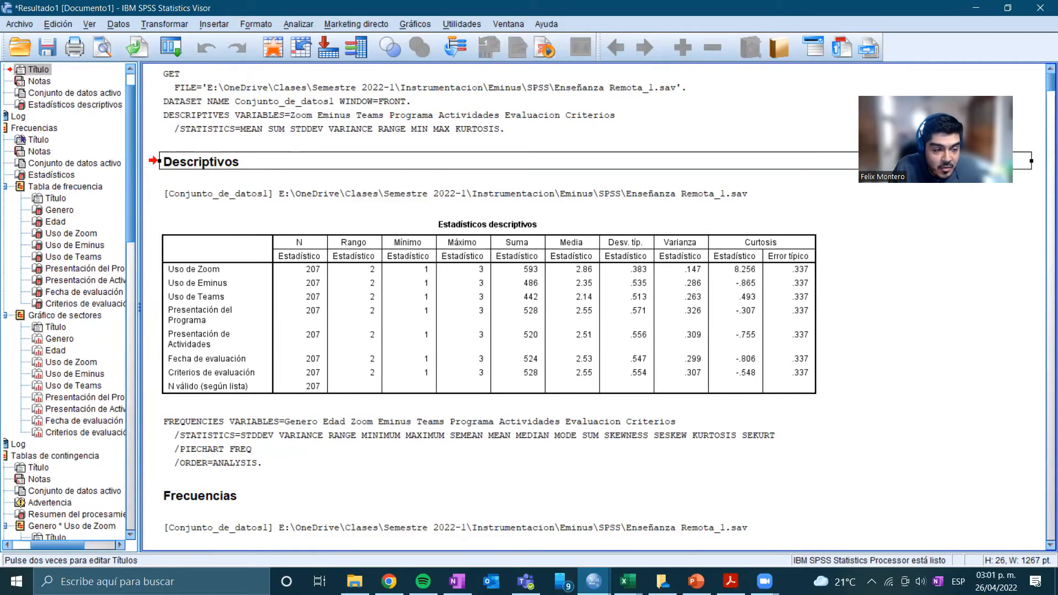
{"action": "left_click", "coordinate": [288, 292]}
{"action": "right_click", "coordinate": [256, 283]}
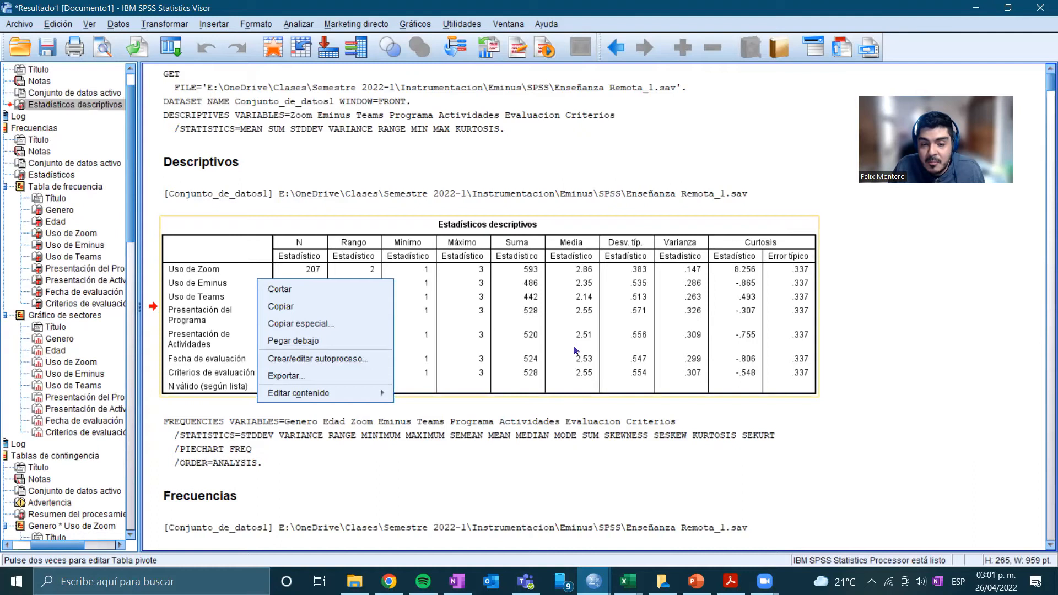
{"action": "left_click", "coordinate": [313, 306]}
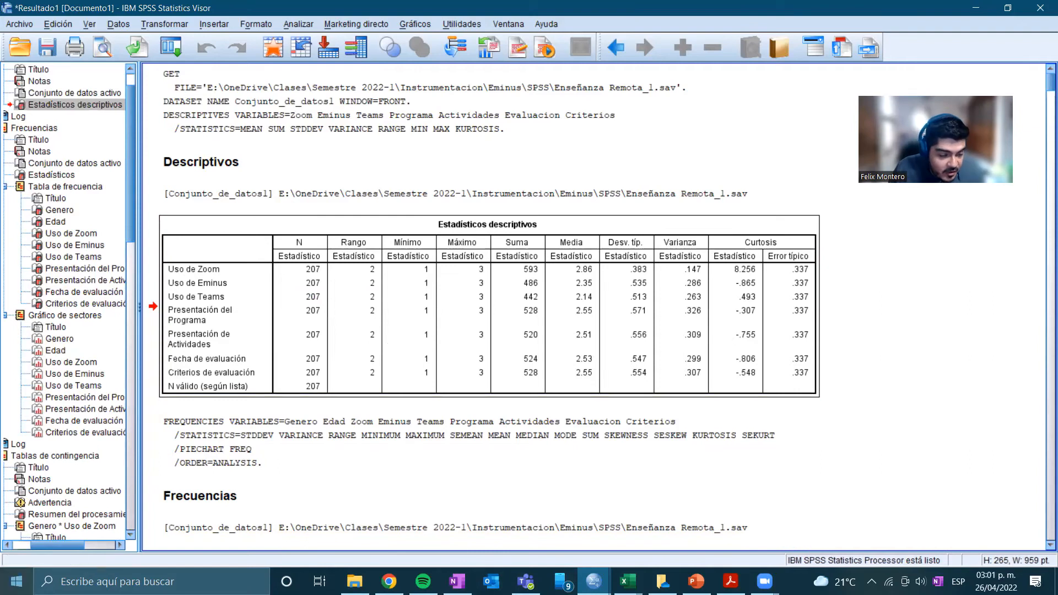
Switch to Word and create a new blank document
{"action": "left_click", "coordinate": [16, 581]}
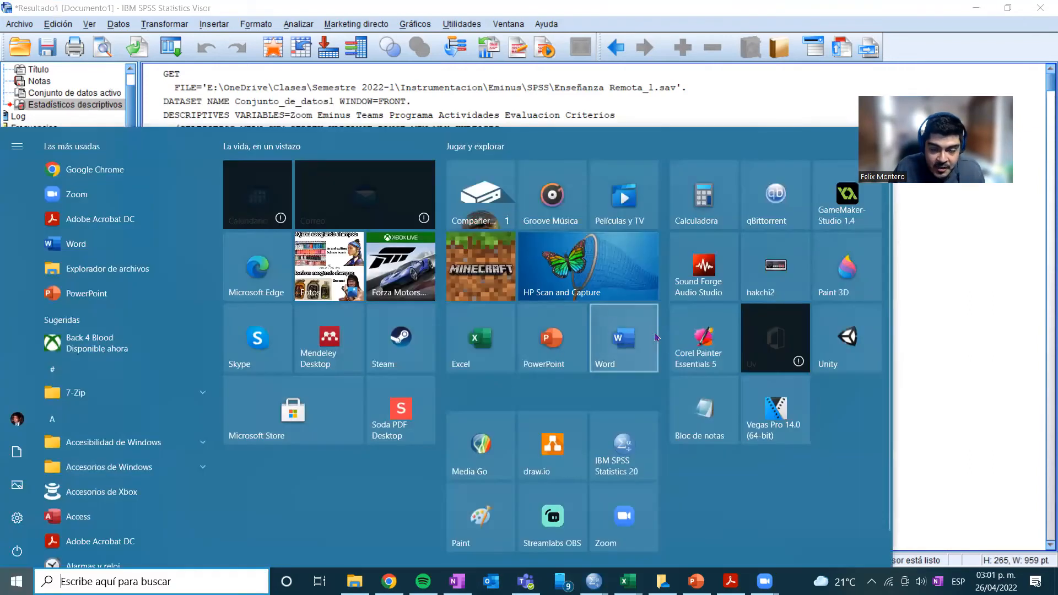
{"action": "left_click", "coordinate": [617, 338]}
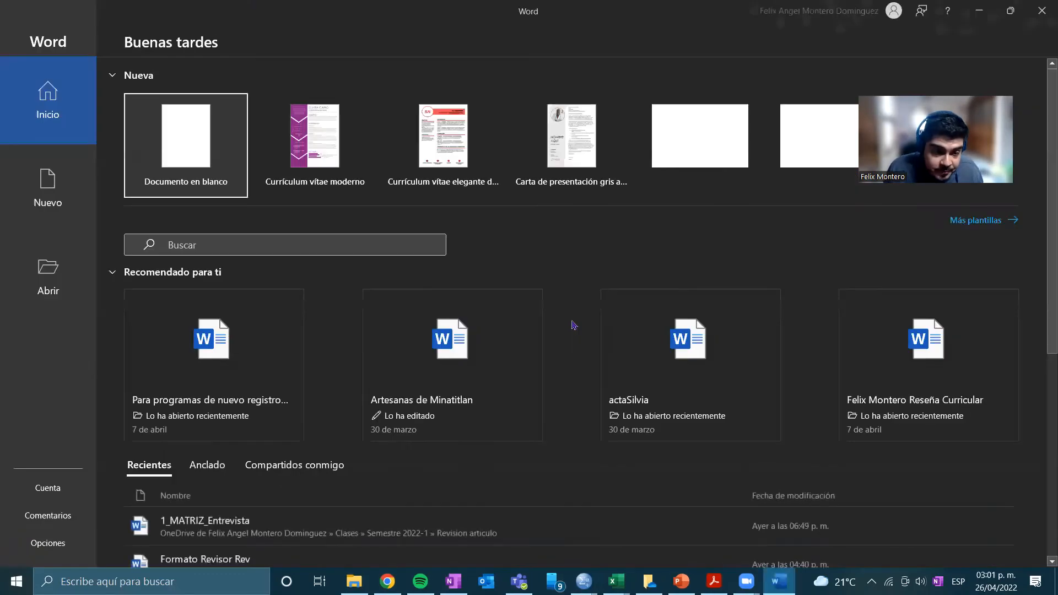
{"action": "left_click", "coordinate": [185, 182]}
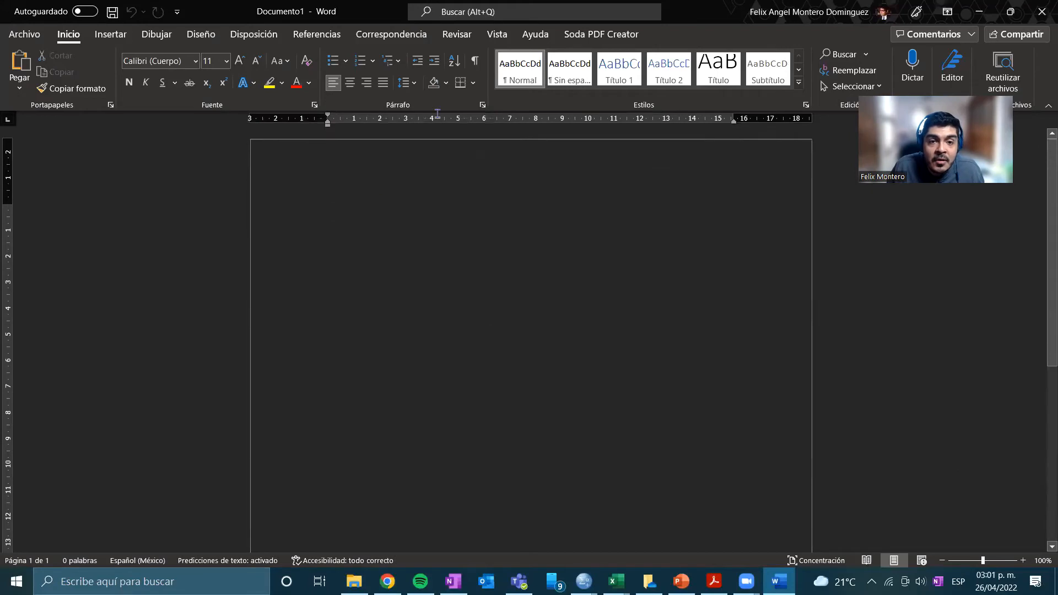
Set the blank document's page orientation to Horizontal, leaving the margins at Normal
{"action": "left_click", "coordinate": [209, 31]}
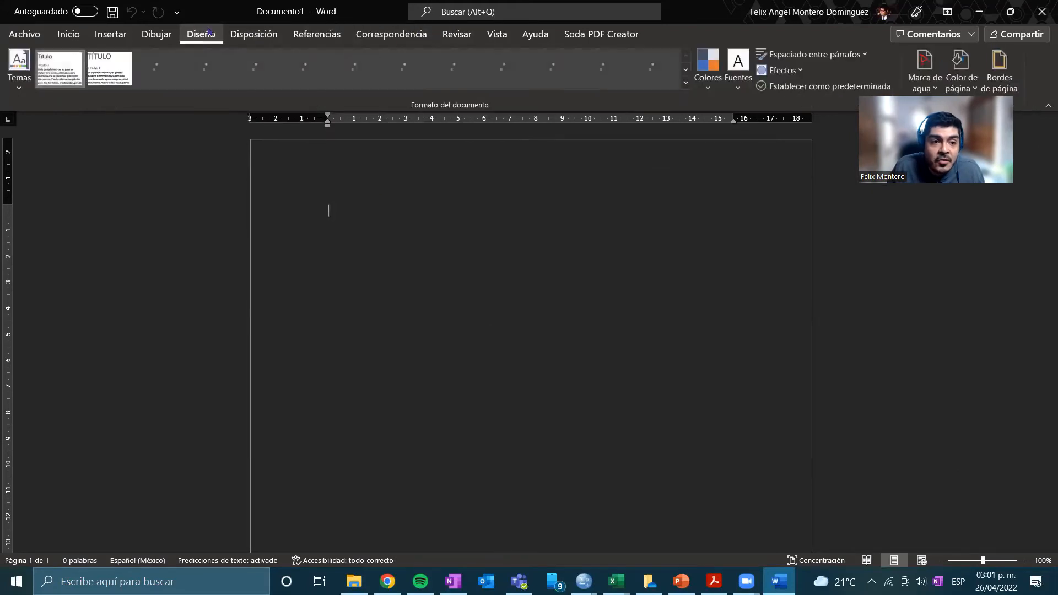
{"action": "left_click", "coordinate": [253, 34]}
{"action": "left_click", "coordinate": [24, 65]}
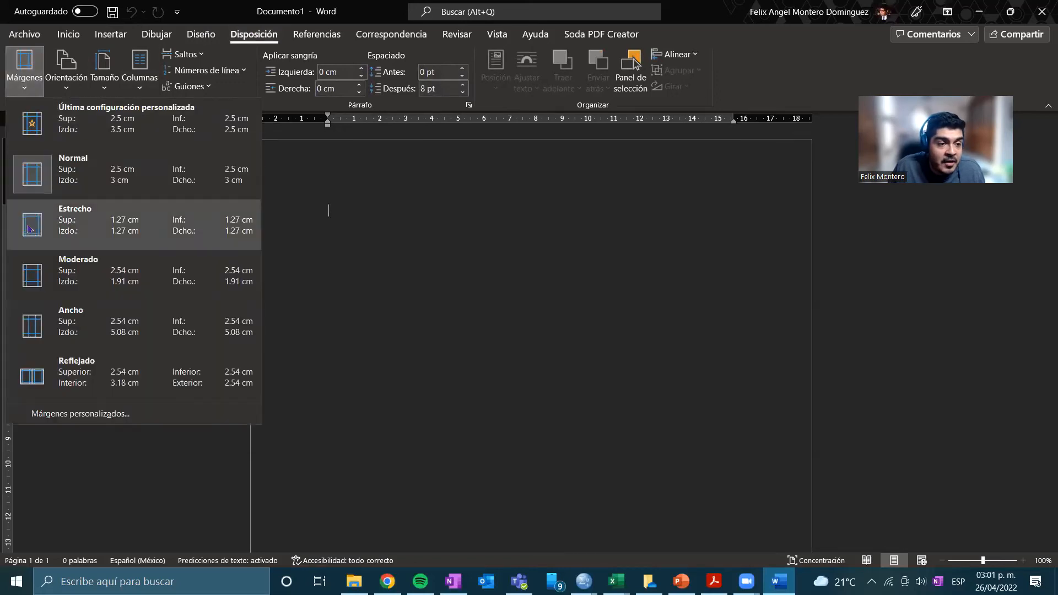
{"action": "left_click", "coordinate": [65, 69]}
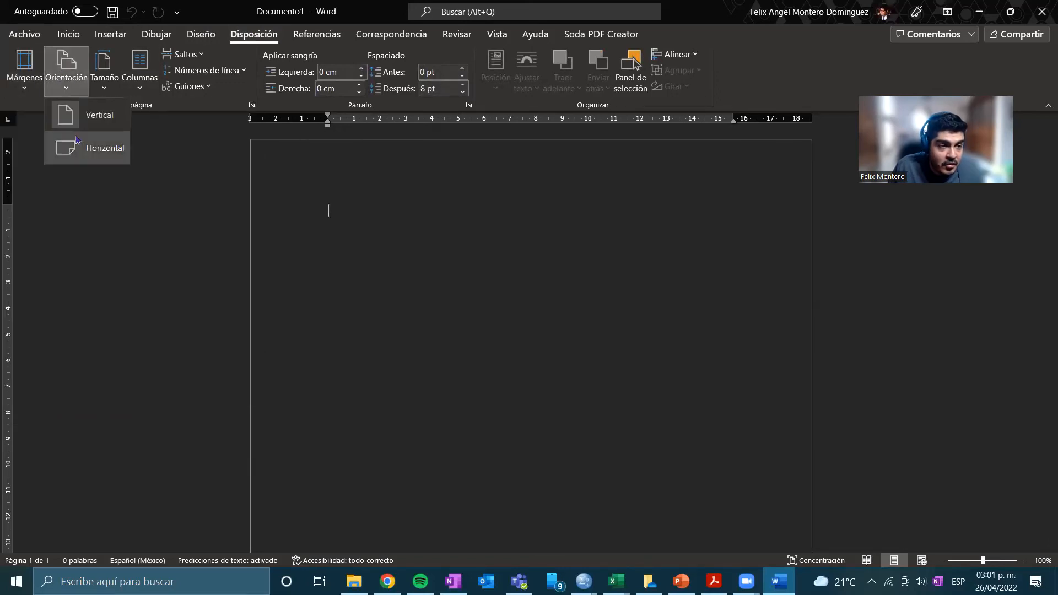
{"action": "left_click", "coordinate": [80, 160]}
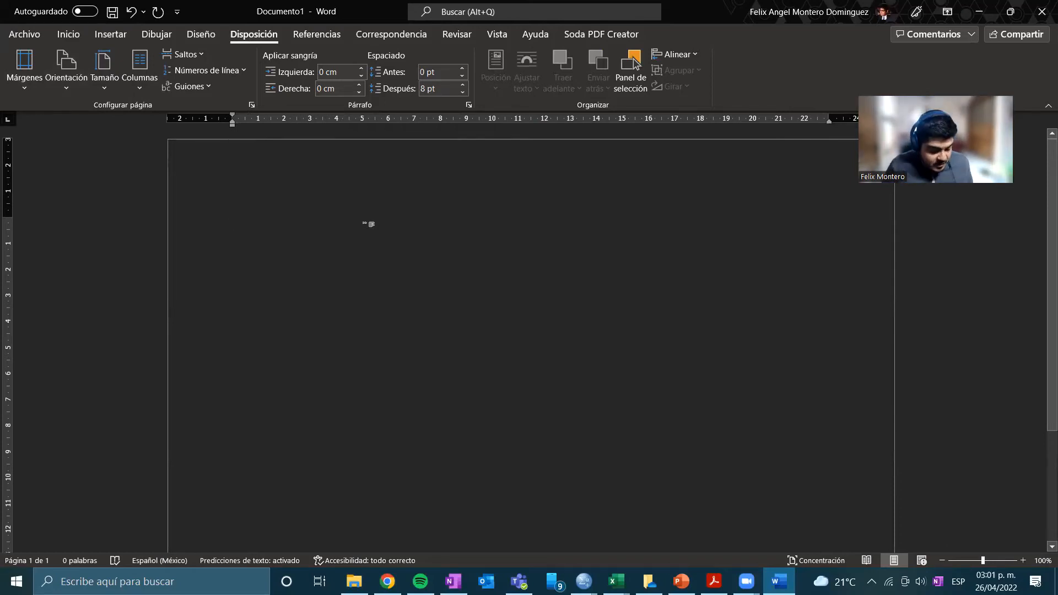
Paste the copied Estadísticos descriptivos table into the horizontal Word document
{"action": "key", "text": "ctrl+v"}
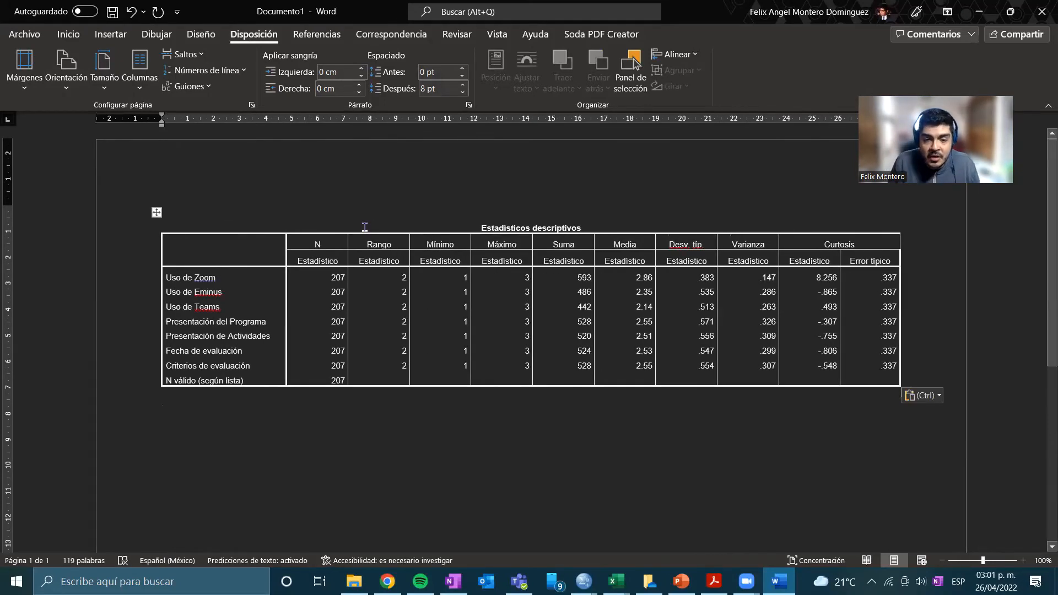
{"action": "left_click", "coordinate": [174, 238]}
{"action": "right_click", "coordinate": [198, 292]}
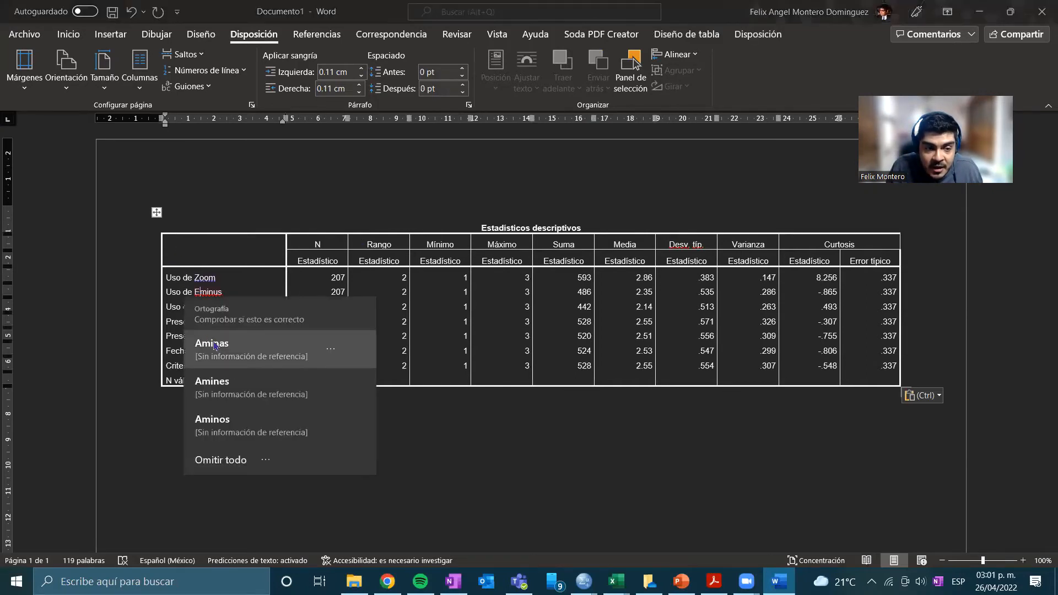
{"action": "left_click", "coordinate": [438, 226]}
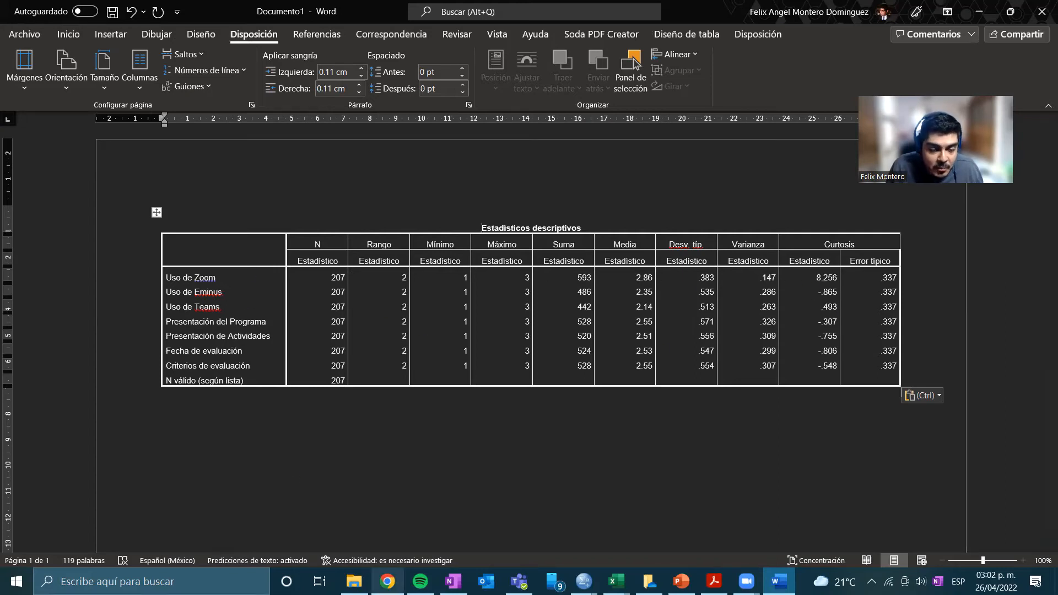
Switch to the Enseñanza Remota_1.sav data window in SPSS and start a scale reliability analysis (Análisis de fiabilidad)
{"action": "left_click", "coordinate": [387, 581]}
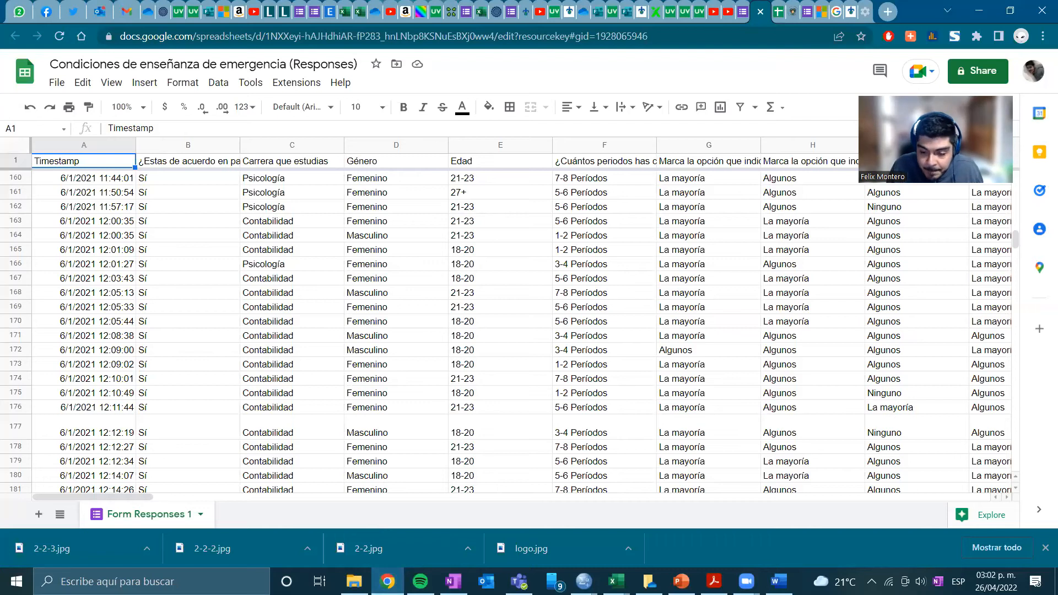
{"action": "left_click", "coordinate": [779, 581]}
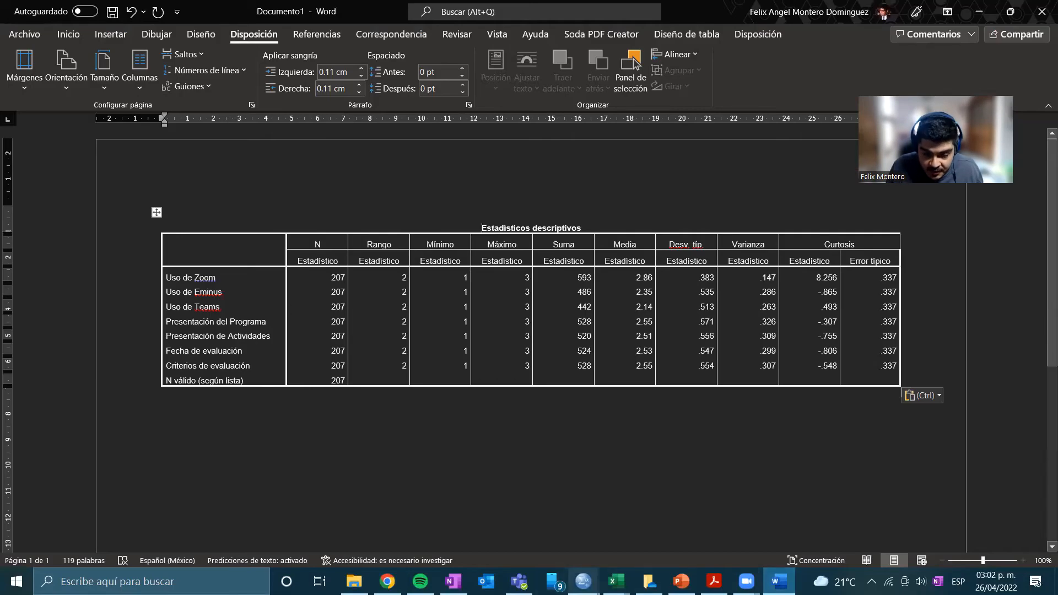
{"action": "mouse_move", "coordinate": [584, 582]}
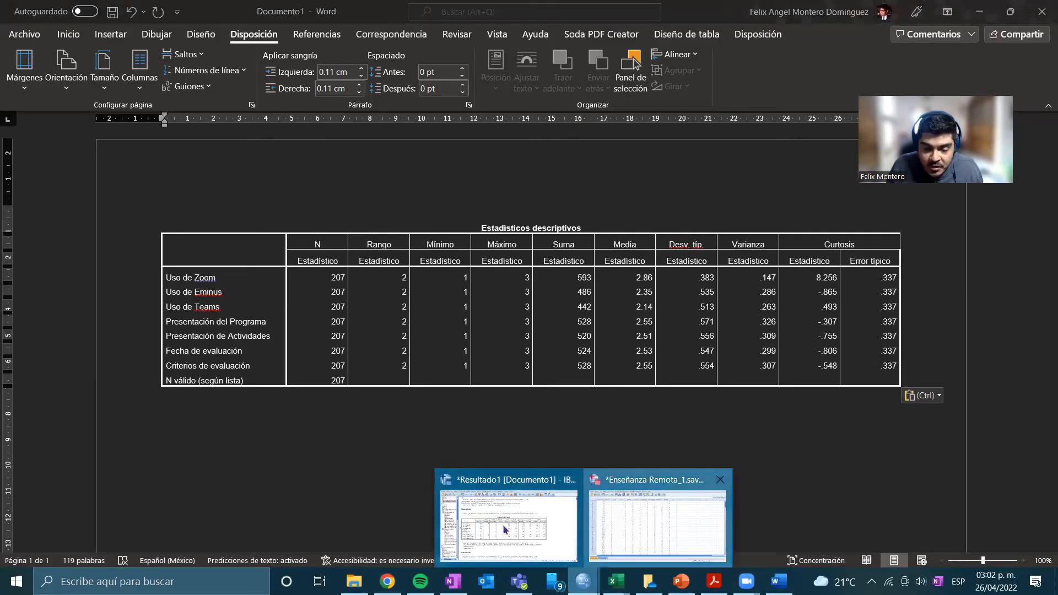
{"action": "left_click", "coordinate": [659, 523]}
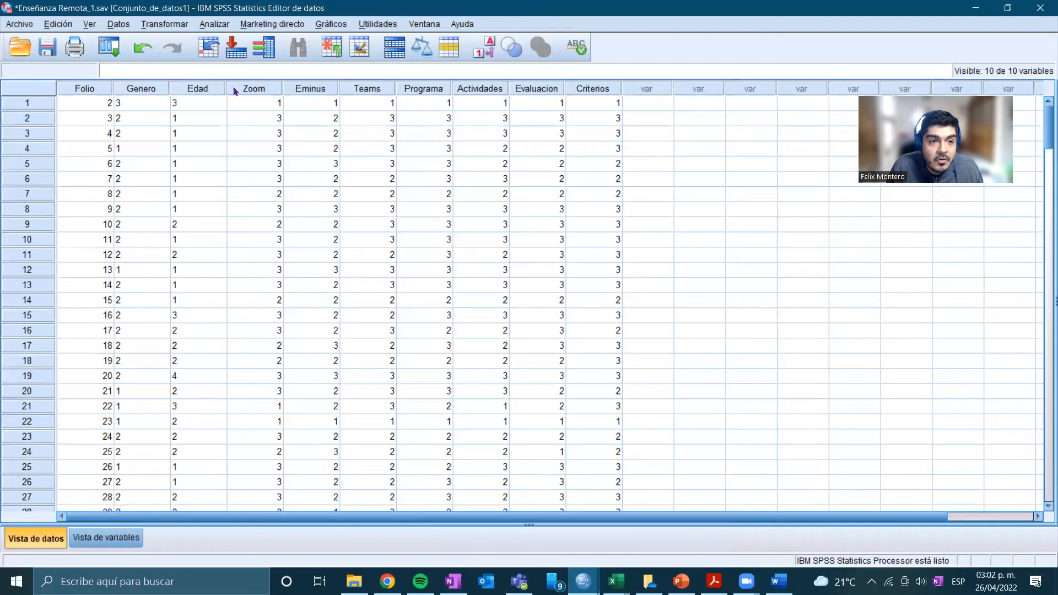
{"action": "left_click", "coordinate": [213, 24]}
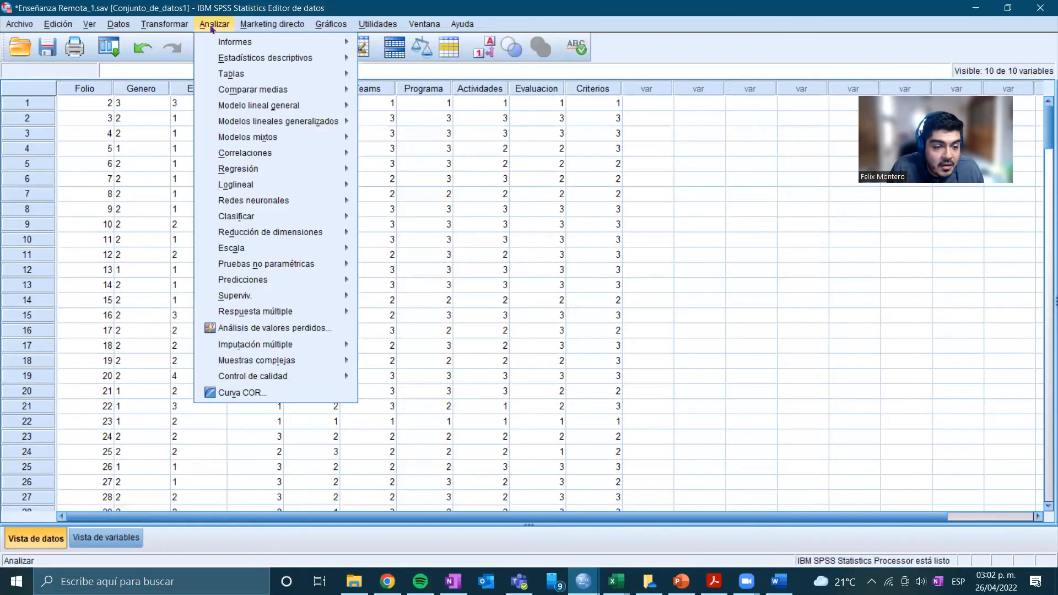
{"action": "mouse_move", "coordinate": [226, 46]}
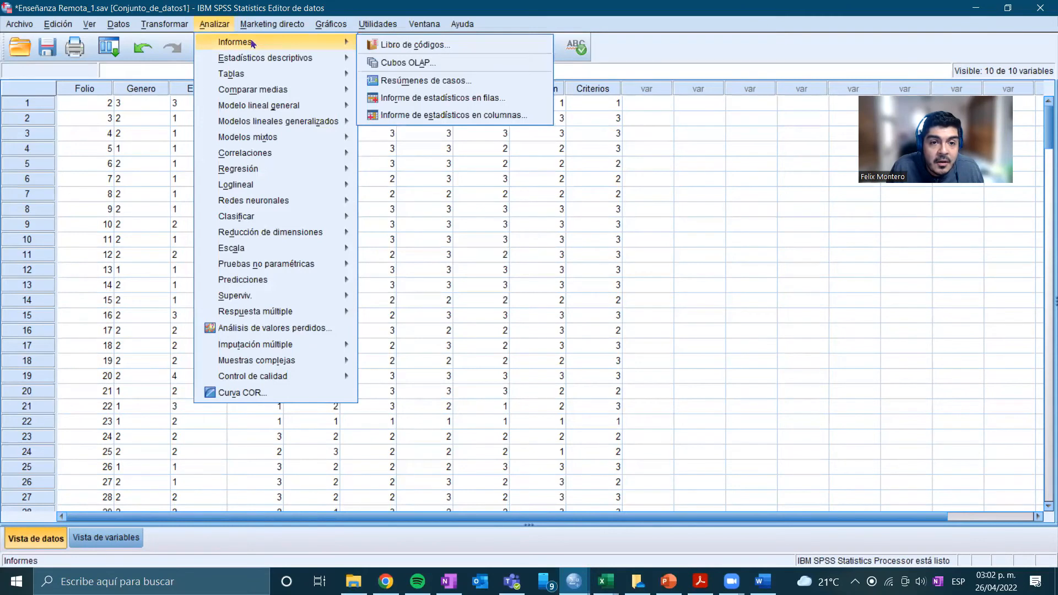
{"action": "mouse_move", "coordinate": [319, 59]}
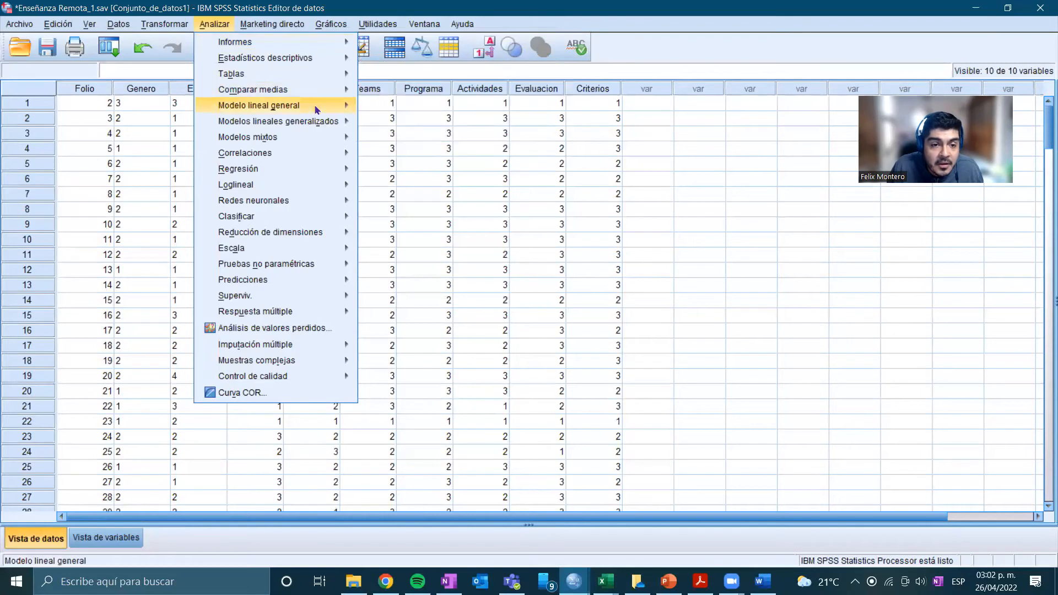
{"action": "mouse_move", "coordinate": [317, 127]}
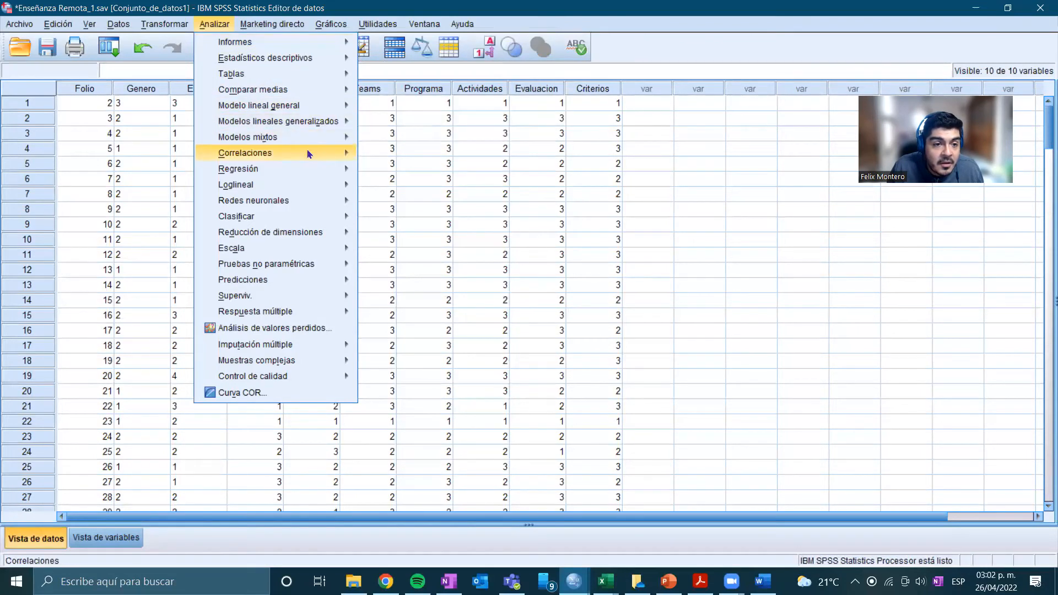
{"action": "mouse_move", "coordinate": [307, 159]}
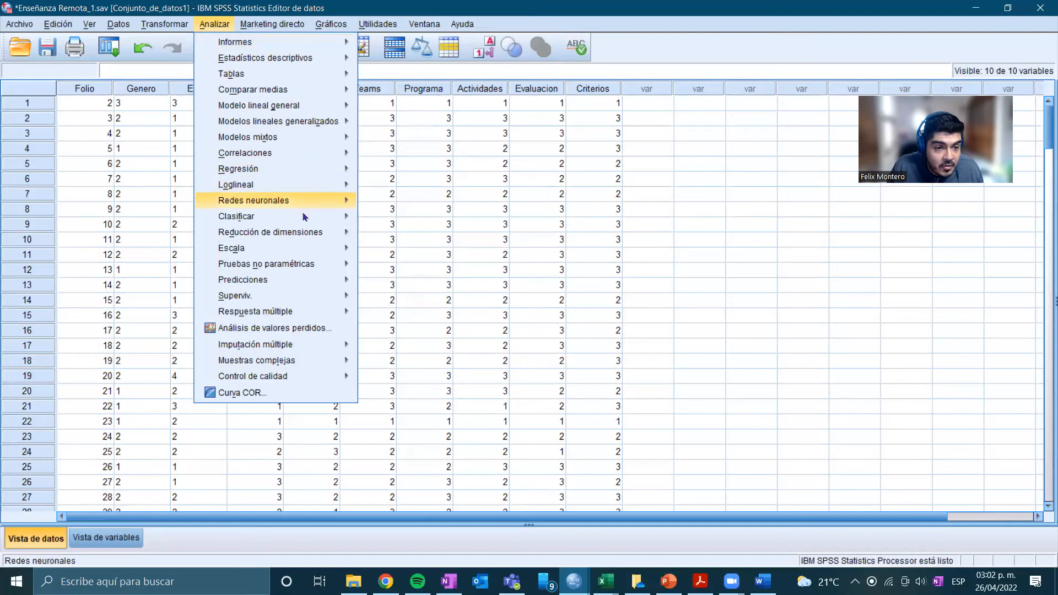
{"action": "mouse_move", "coordinate": [301, 253]}
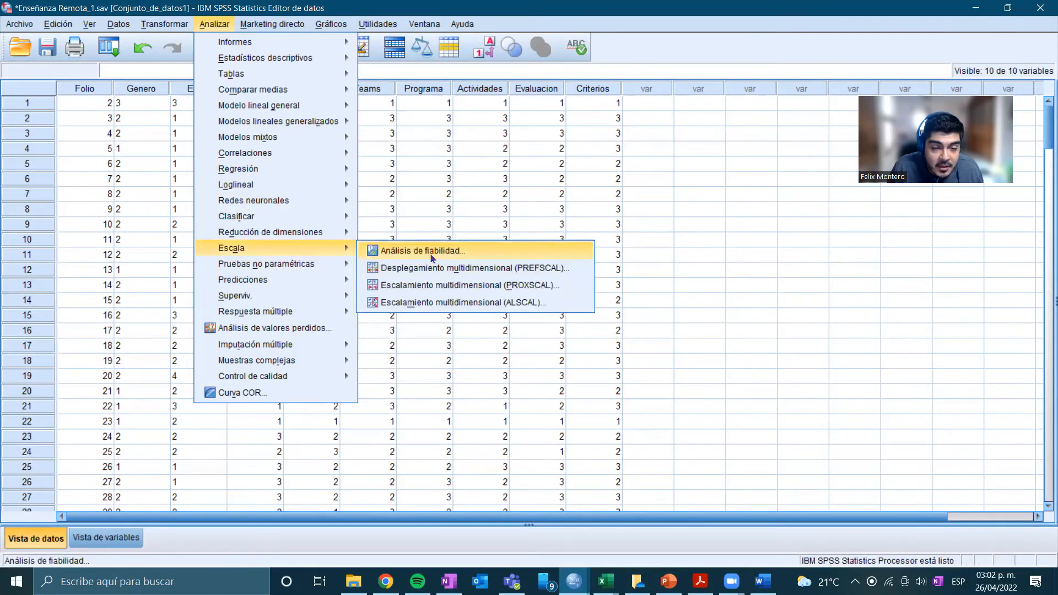
{"action": "left_click", "coordinate": [433, 257]}
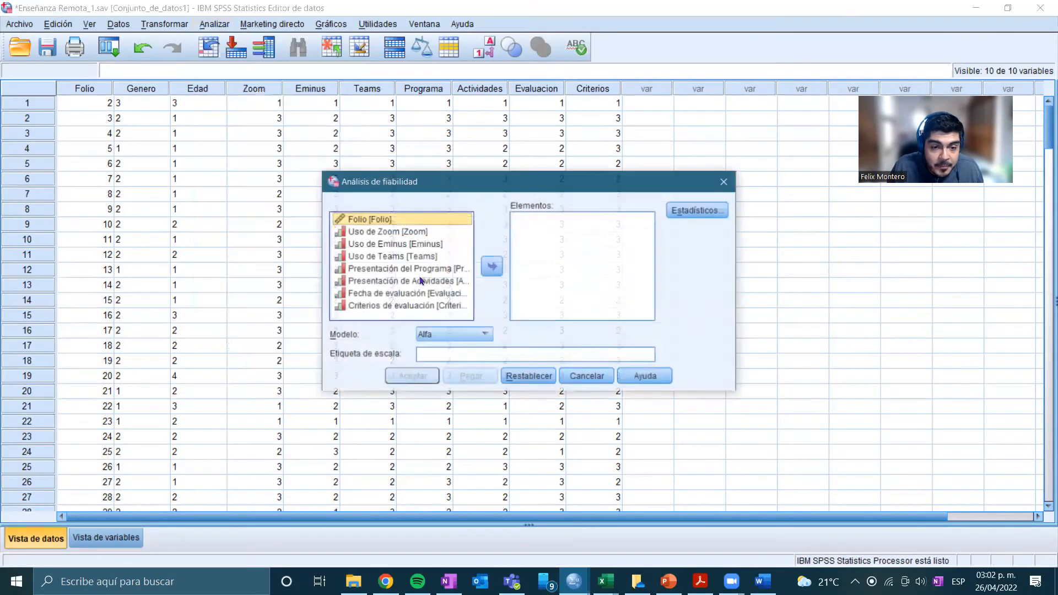
Add all variables from Uso de Zoom through Criterios de evaluación as elements of the reliability analysis, leaving out Folio
{"action": "left_click", "coordinate": [385, 231]}
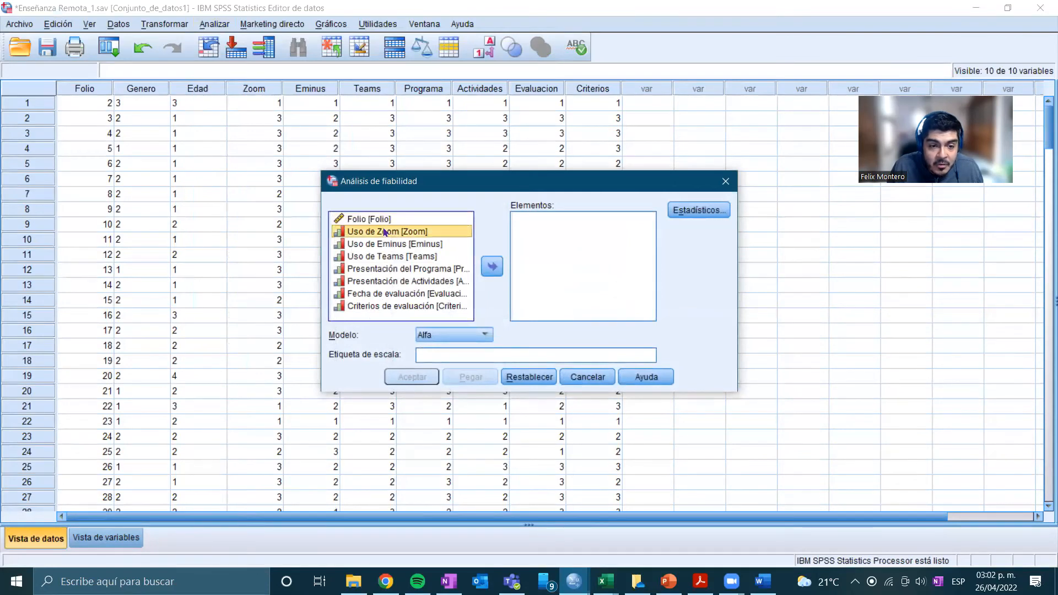
{"action": "left_click", "coordinate": [374, 307], "text": "shift"}
{"action": "left_click", "coordinate": [491, 266]}
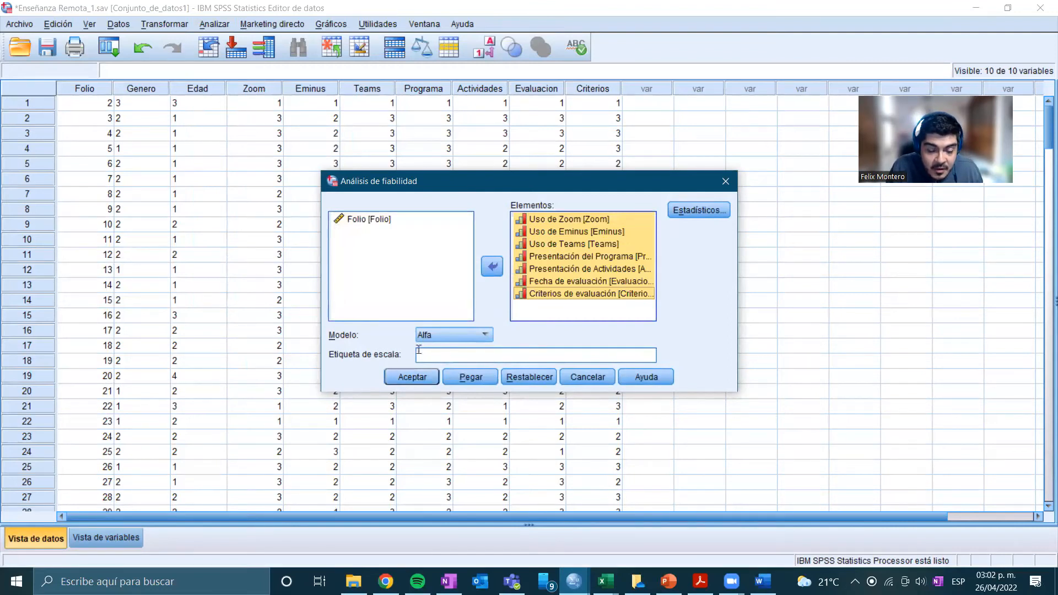
Keep Alfa as the reliability model and label the scale "Escala 1"
{"action": "left_click", "coordinate": [453, 336]}
{"action": "left_click", "coordinate": [439, 350]}
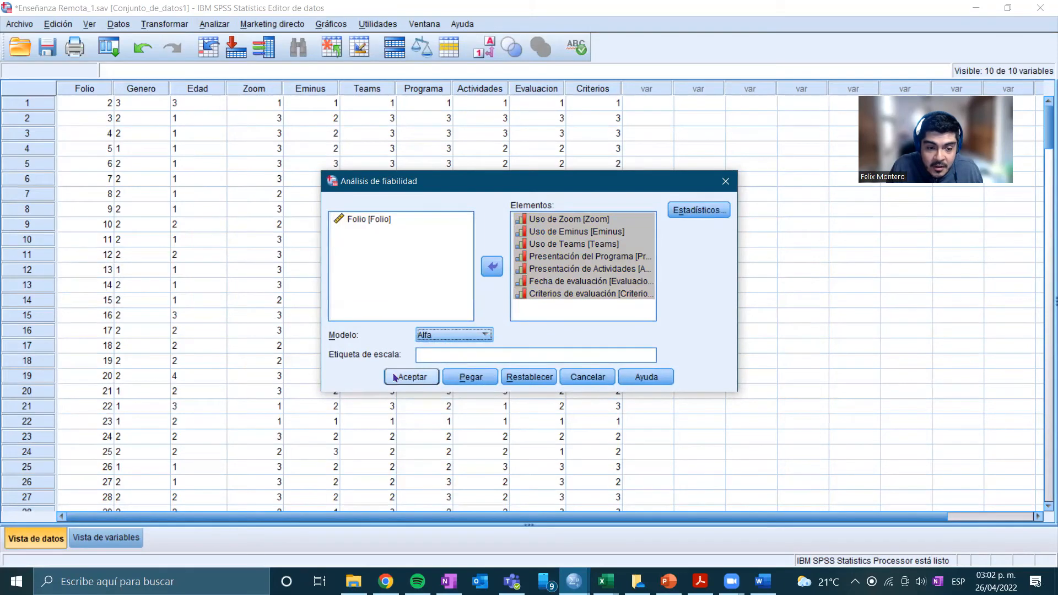
{"action": "left_click", "coordinate": [451, 354]}
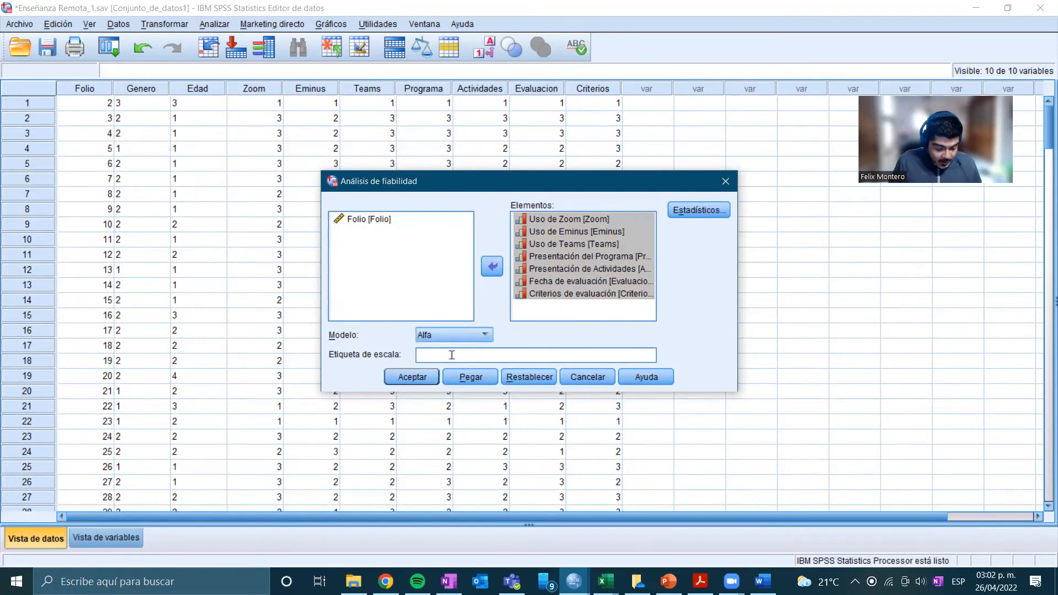
{"action": "type", "text": "Escala 1"}
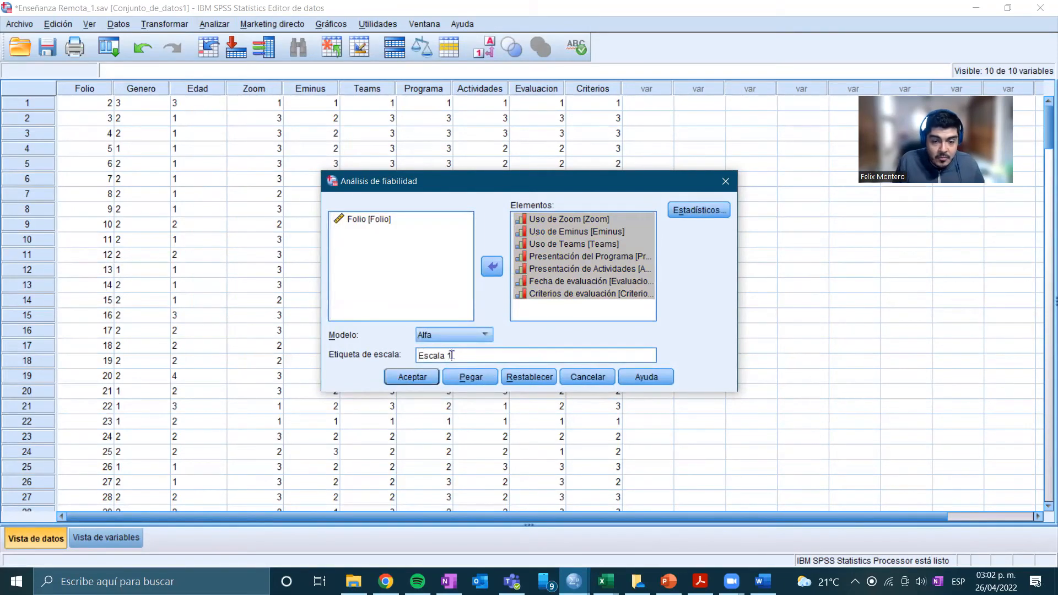
Request descriptives for Elemento, Escala and Escala si se elimina el elemento, plus inter-element Correlaciones and Covarianzas
{"action": "left_click", "coordinate": [698, 210]}
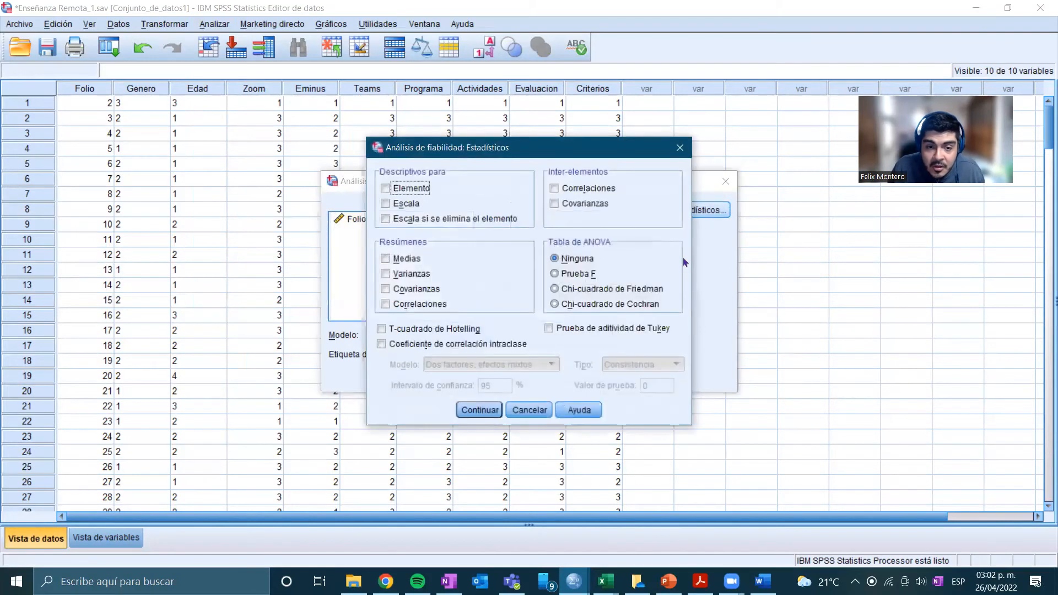
{"action": "left_click", "coordinate": [415, 188]}
{"action": "left_click", "coordinate": [402, 204]}
{"action": "left_click", "coordinate": [395, 218]}
{"action": "left_click", "coordinate": [589, 189]}
{"action": "left_click", "coordinate": [584, 204]}
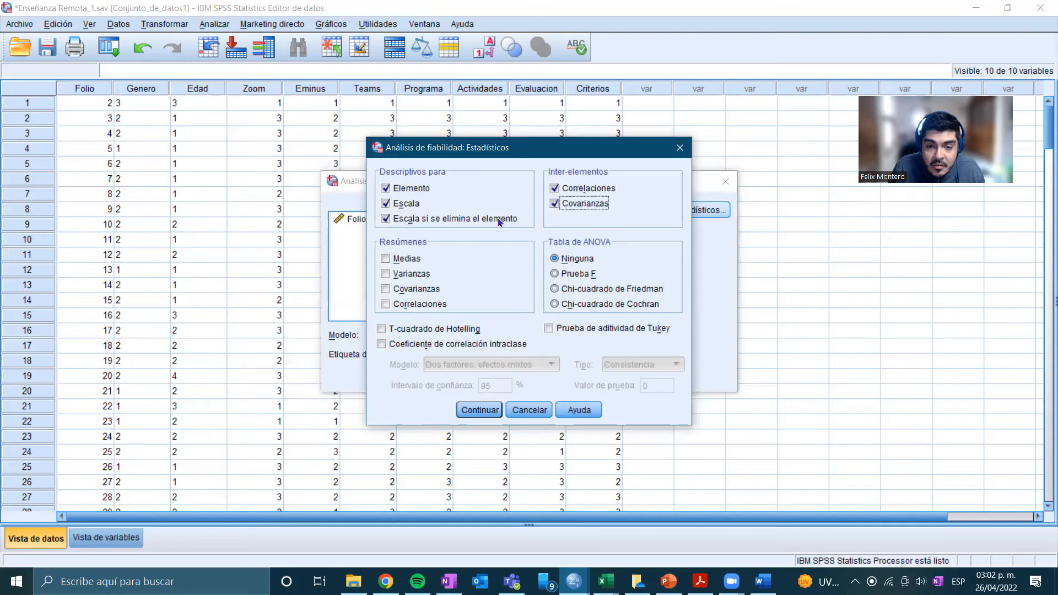
Include the Medias, Varianzas, Covarianzas and Correlaciones summaries and run the reliability analysis
{"action": "left_click", "coordinate": [397, 259]}
{"action": "left_click", "coordinate": [402, 273]}
{"action": "left_click", "coordinate": [408, 289]}
{"action": "left_click", "coordinate": [405, 306]}
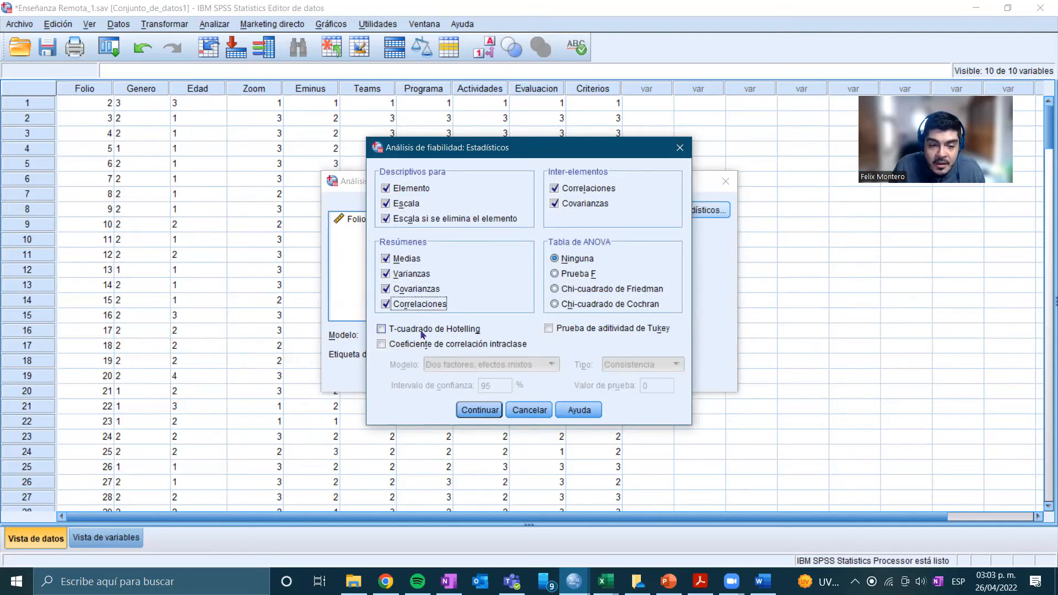
{"action": "left_click", "coordinate": [466, 410]}
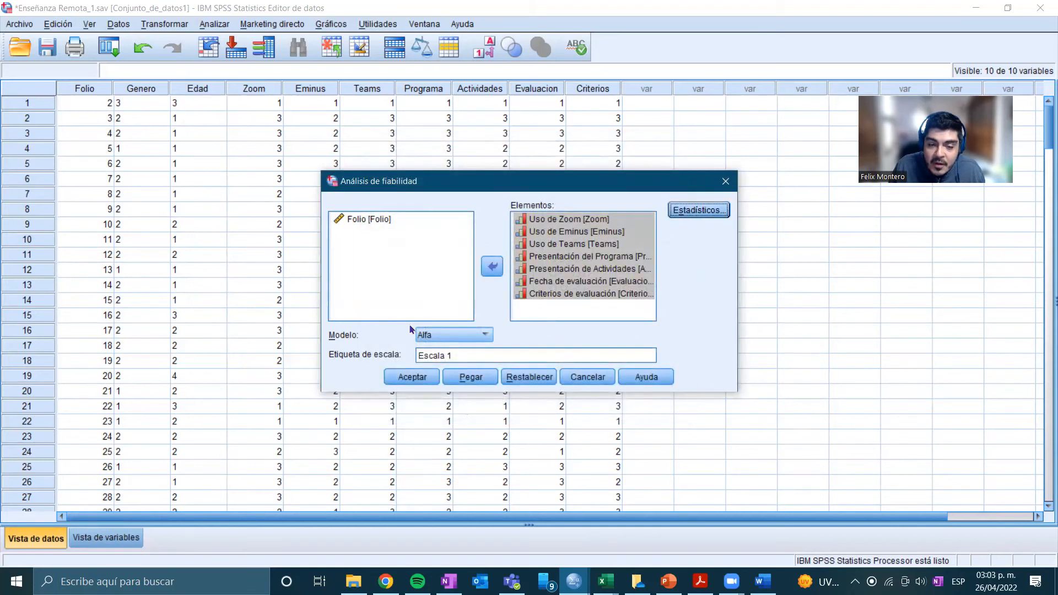
{"action": "left_click", "coordinate": [392, 377]}
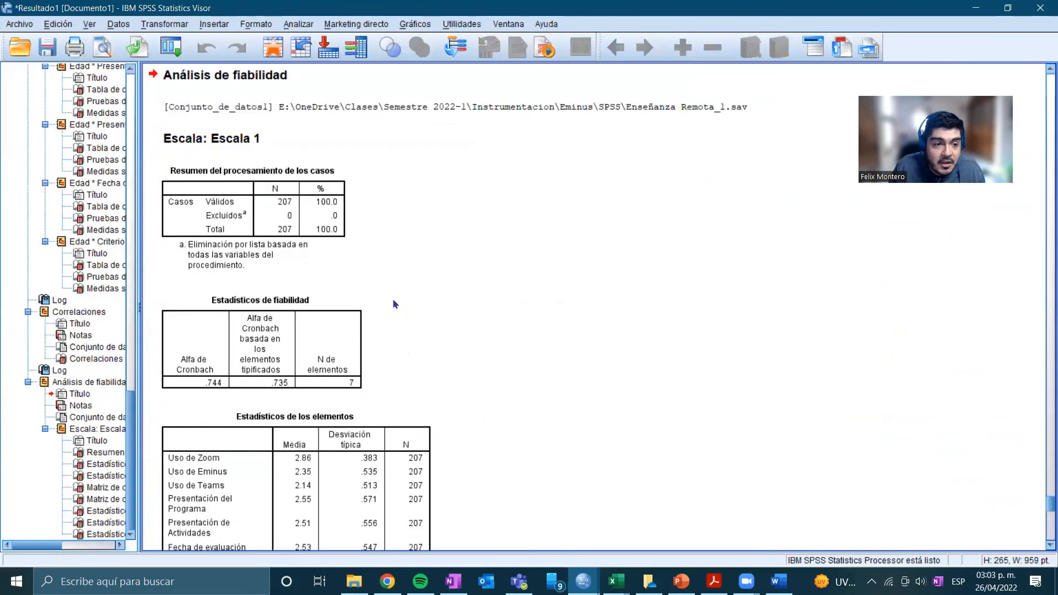
Examine the case processing summary and the Cronbach's alpha values in the Estadísticos de fiabilidad table
{"action": "left_click", "coordinate": [199, 175]}
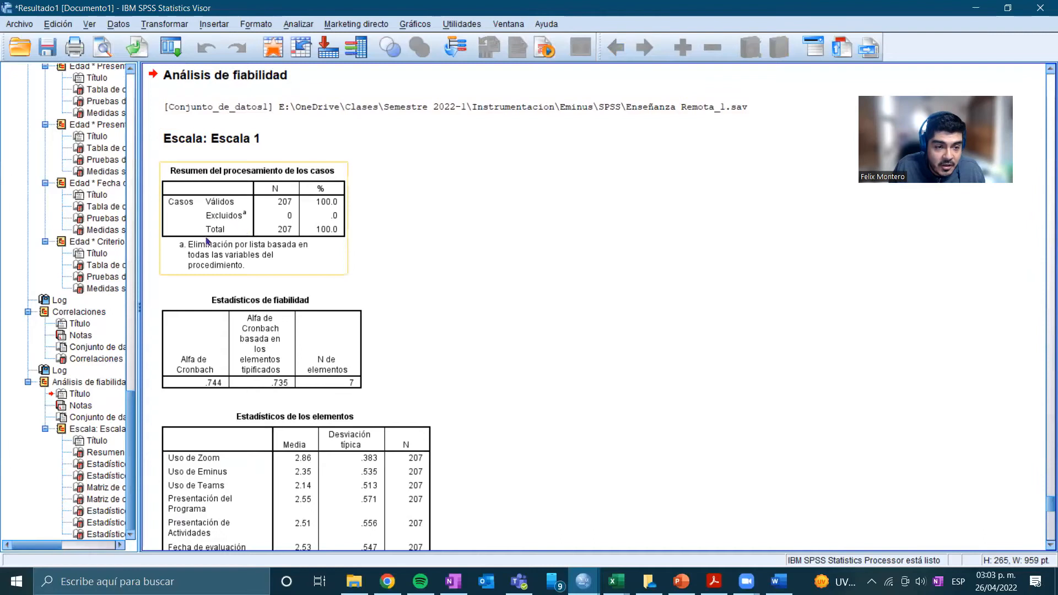
{"action": "left_click", "coordinate": [256, 301]}
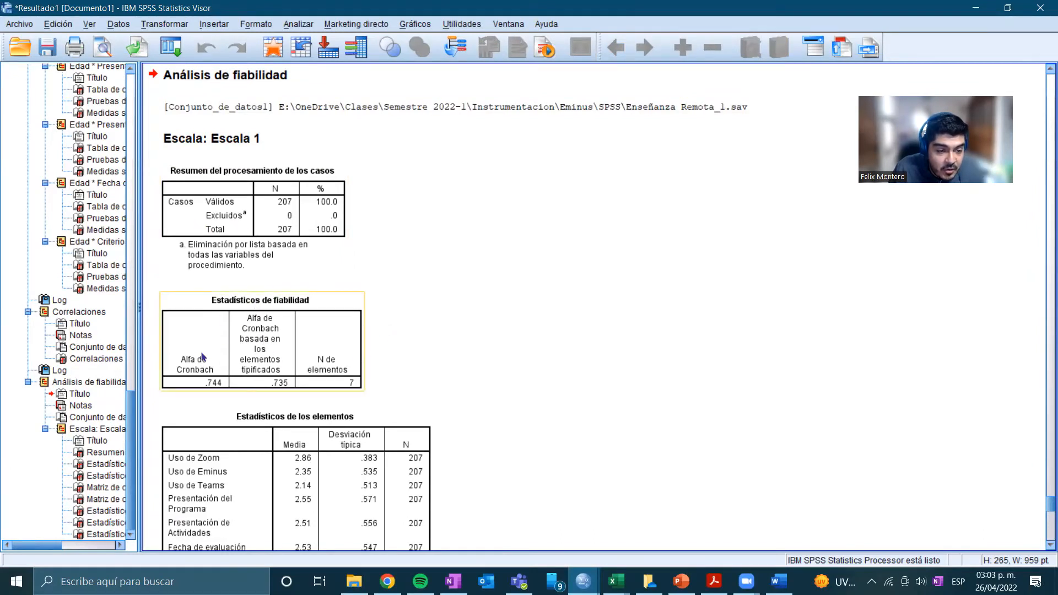
{"action": "scroll", "coordinate": [216, 347], "scroll_direction": "down", "scroll_amount": 3}
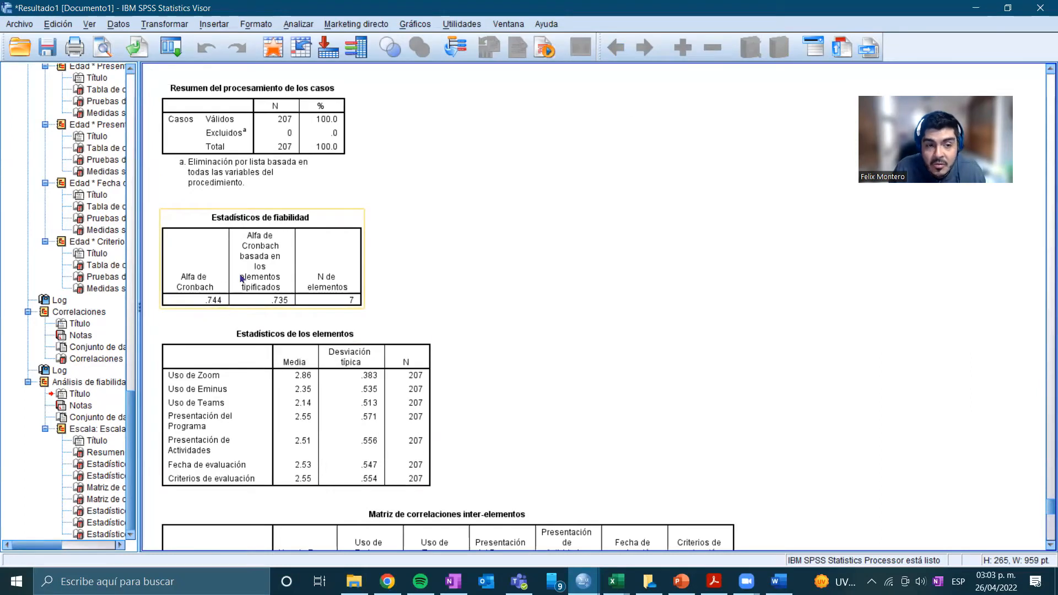
{"action": "left_click", "coordinate": [265, 134]}
{"action": "left_click", "coordinate": [481, 204]}
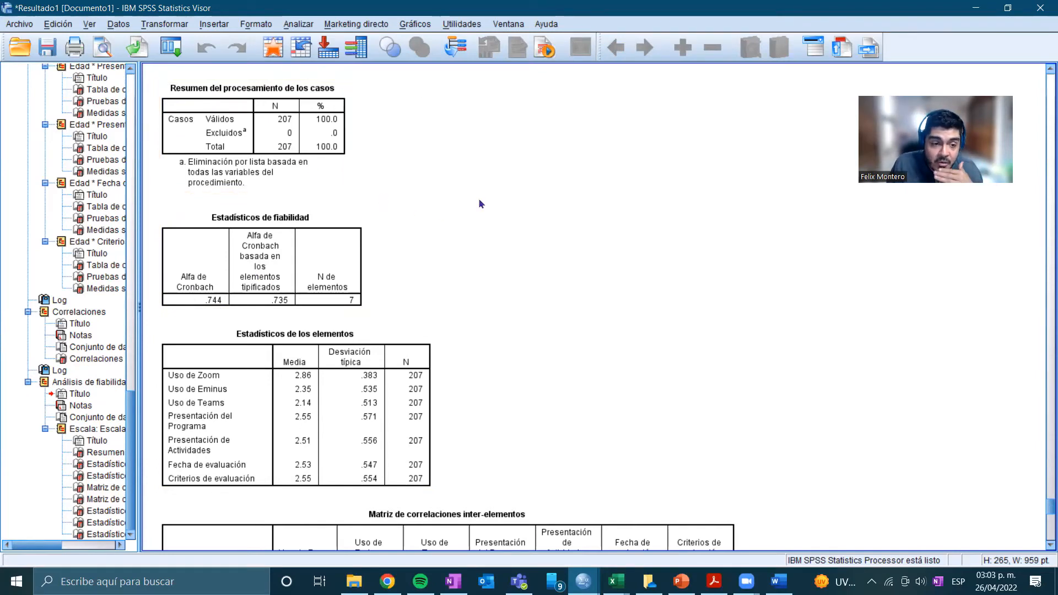
{"action": "scroll", "coordinate": [452, 226], "scroll_direction": "down", "scroll_amount": 3}
{"action": "left_click", "coordinate": [196, 210]}
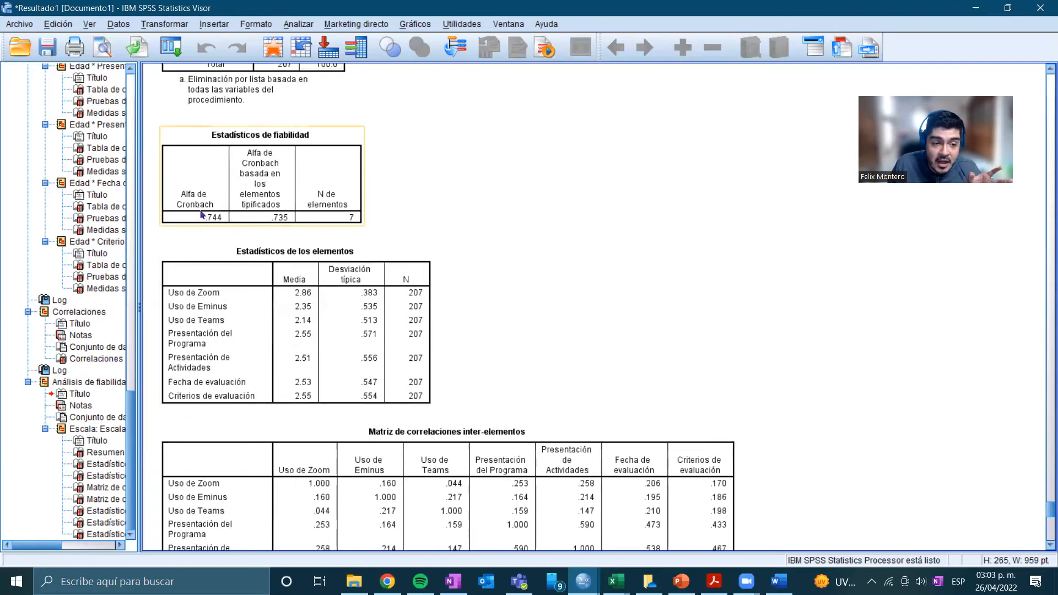
{"action": "left_click", "coordinate": [347, 227]}
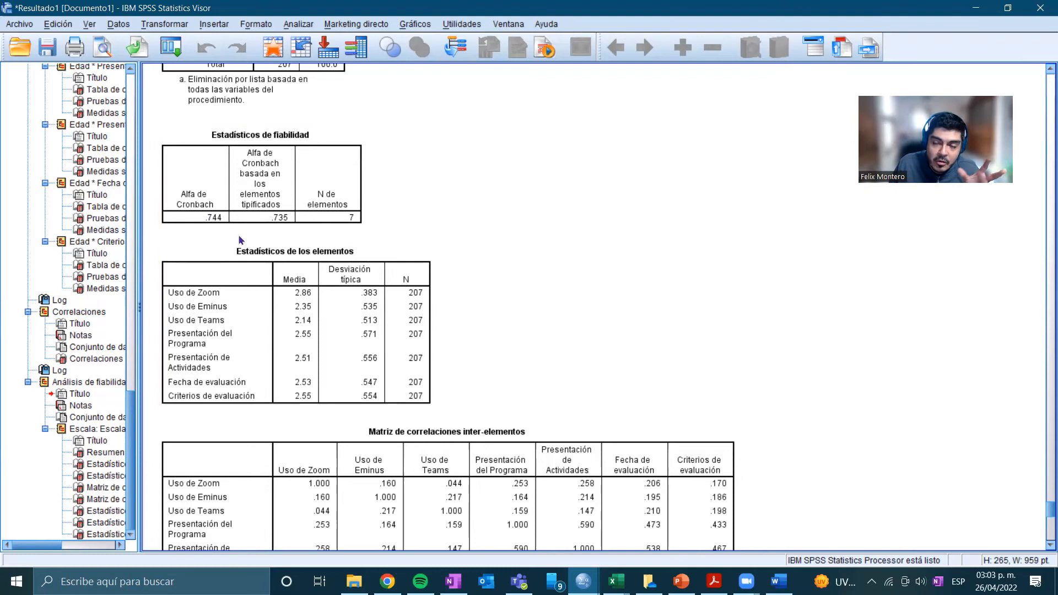
Review the inter-element correlation and covariance matrices, the summary and total-element statistics, and return to the Estadísticos de fiabilidad table
{"action": "scroll", "coordinate": [432, 302], "scroll_direction": "down", "scroll_amount": 9}
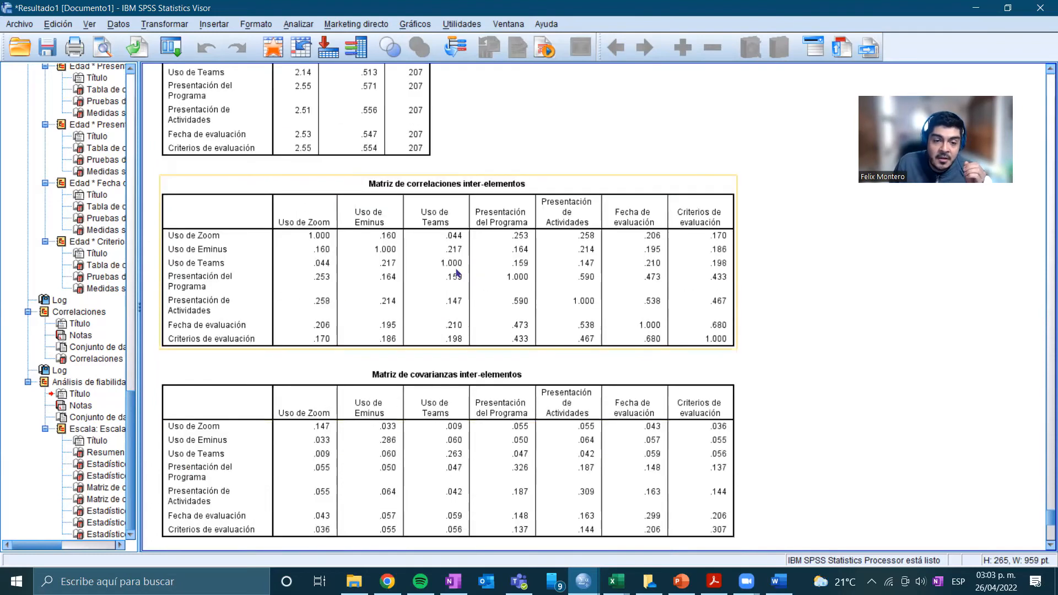
{"action": "scroll", "coordinate": [457, 272], "scroll_direction": "down", "scroll_amount": 3}
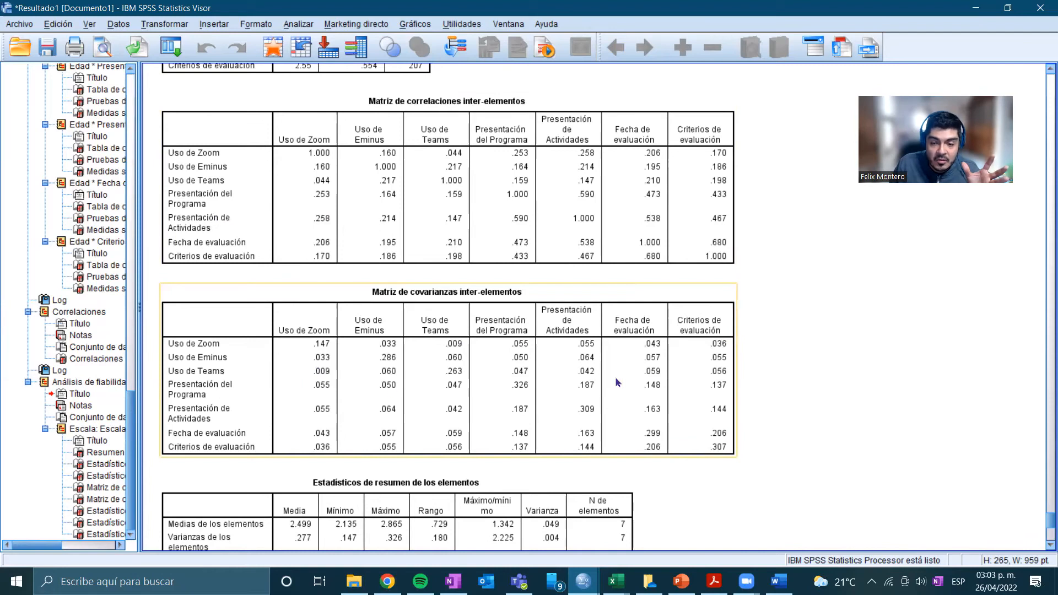
{"action": "scroll", "coordinate": [435, 400], "scroll_direction": "down", "scroll_amount": 6}
{"action": "scroll", "coordinate": [447, 398], "scroll_direction": "down", "scroll_amount": 6}
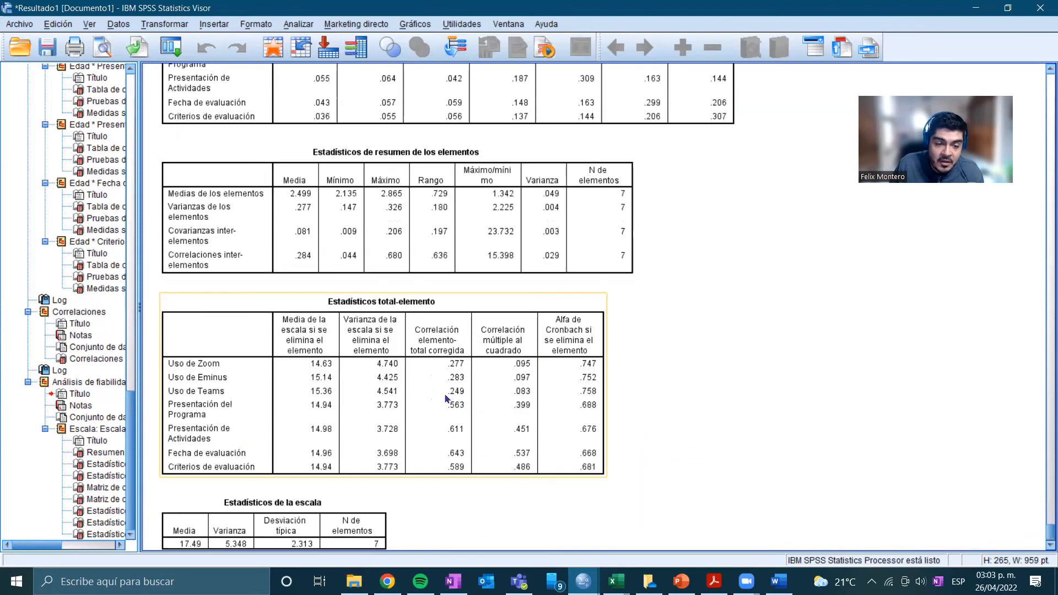
{"action": "scroll", "coordinate": [446, 398], "scroll_direction": "down", "scroll_amount": 1}
{"action": "scroll", "coordinate": [267, 376], "scroll_direction": "up", "scroll_amount": 15}
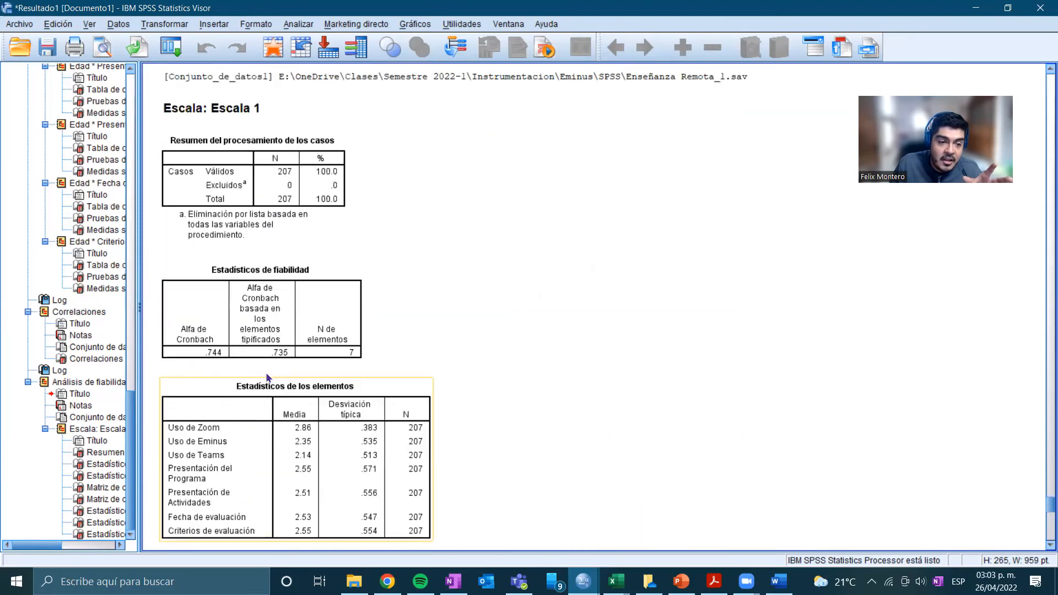
{"action": "left_click", "coordinate": [405, 368]}
{"action": "scroll", "coordinate": [405, 368], "scroll_direction": "down", "scroll_amount": 3}
{"action": "left_click", "coordinate": [289, 377]}
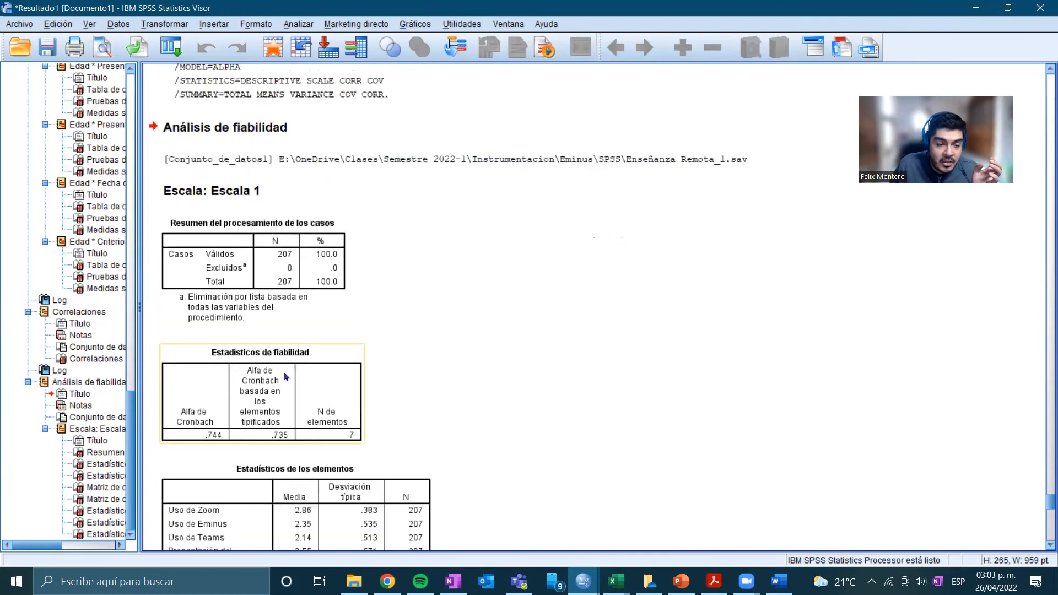
Copy the Estadísticos de fiabilidad table into the Word document below the Estadísticos descriptivos table and check the pasted result
{"action": "right_click", "coordinate": [333, 380]}
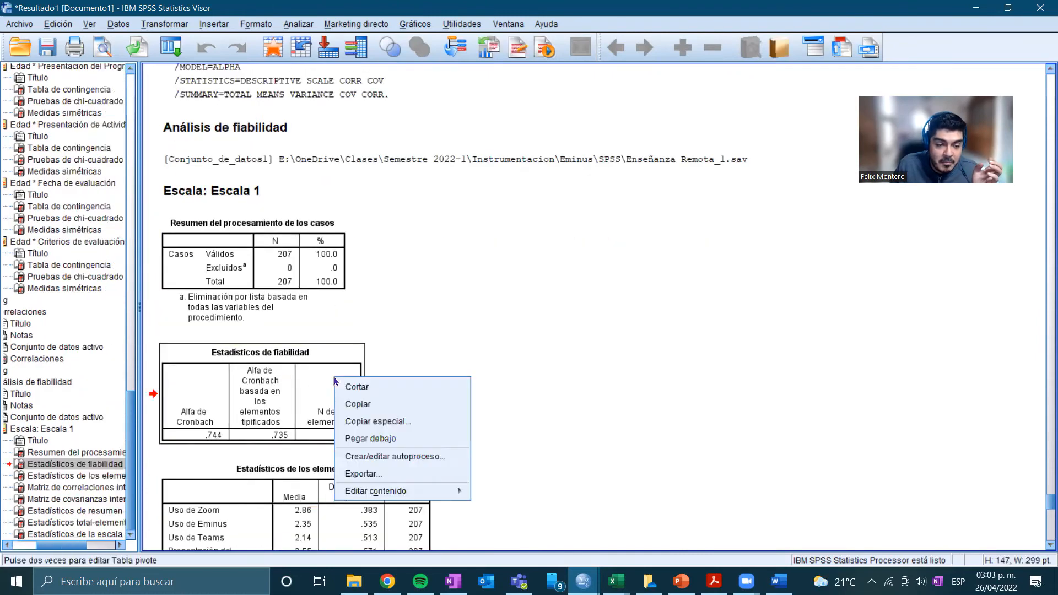
{"action": "left_click", "coordinate": [365, 404]}
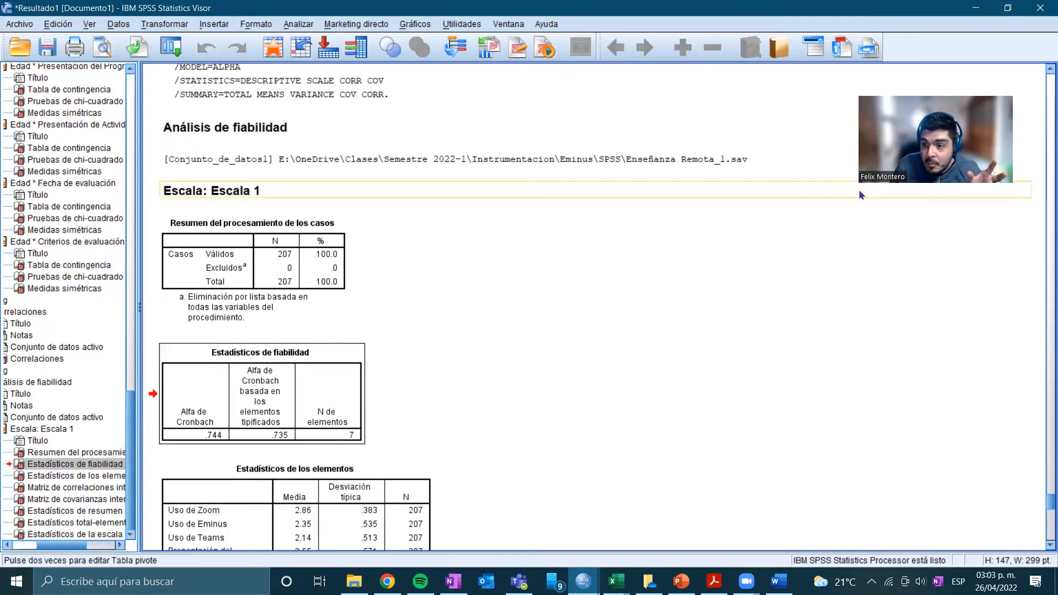
{"action": "key", "text": "alt+Tab"}
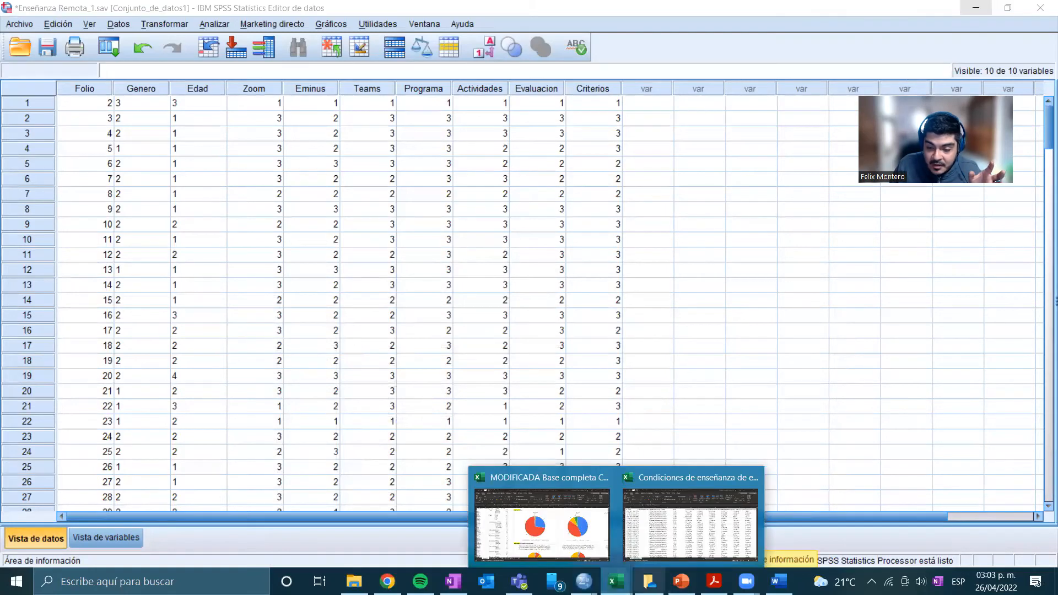
{"action": "left_click", "coordinate": [779, 581]}
{"action": "left_click", "coordinate": [365, 459]}
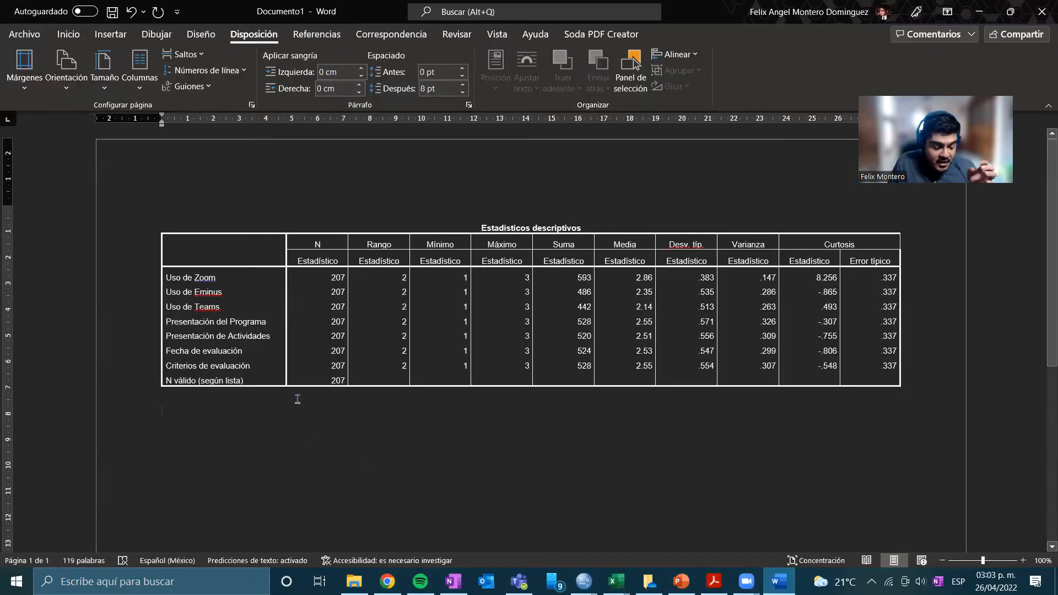
{"action": "type", "text": "Estadísticos de fiabilidad Alfa de Cronbach\tAlfa de Cronbach basada en los elementos tipificados\tN de elementos .744\t.735\t7"}
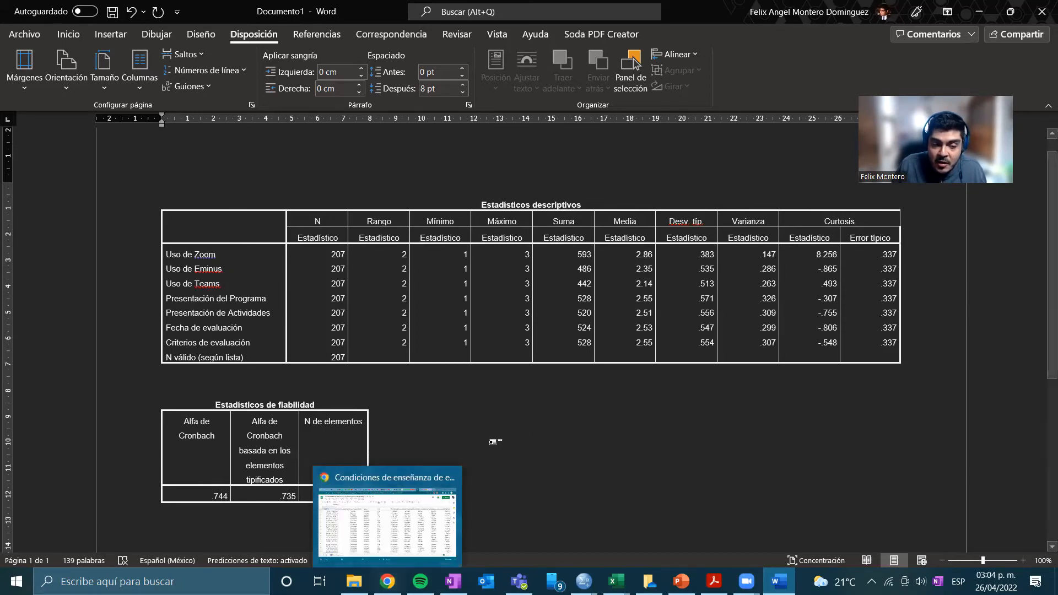
{"action": "key", "text": "Up"}
{"action": "scroll", "coordinate": [496, 441], "scroll_direction": "down", "scroll_amount": 5}
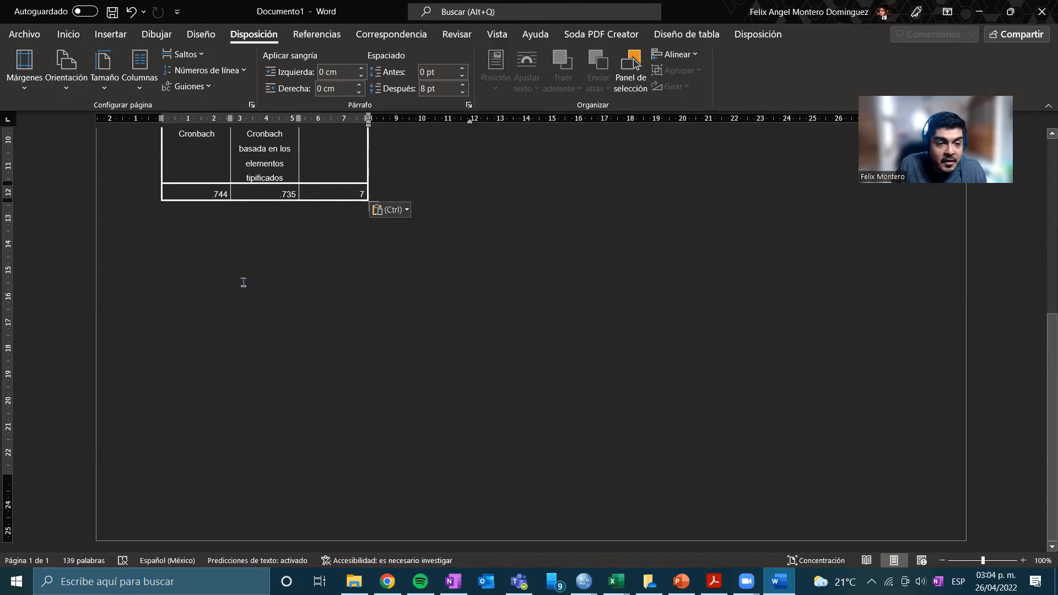
{"action": "scroll", "coordinate": [283, 310], "scroll_direction": "up", "scroll_amount": 6}
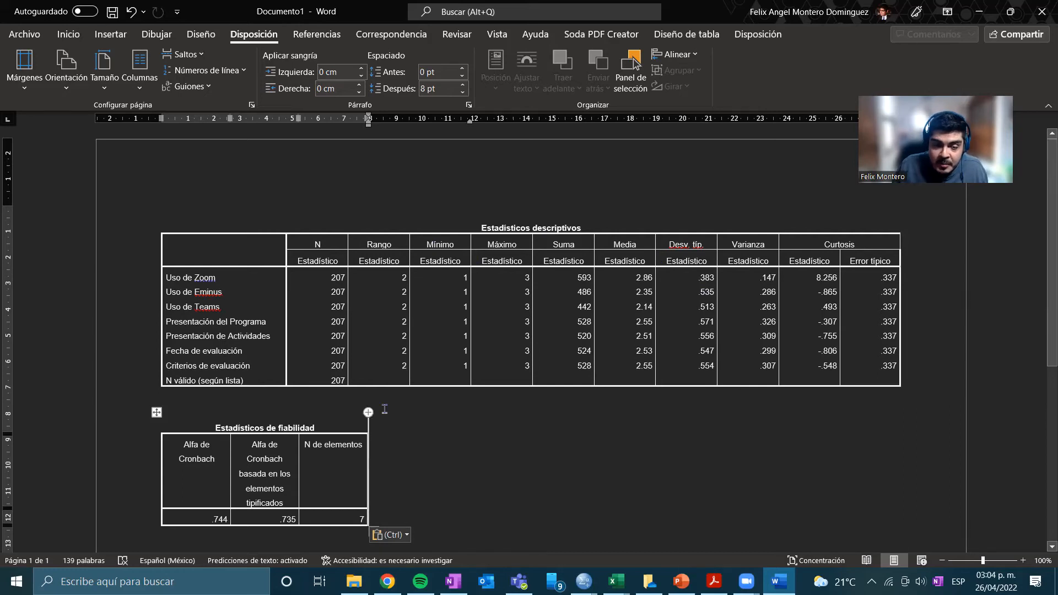
{"action": "scroll", "coordinate": [447, 385], "scroll_direction": "down", "scroll_amount": 2}
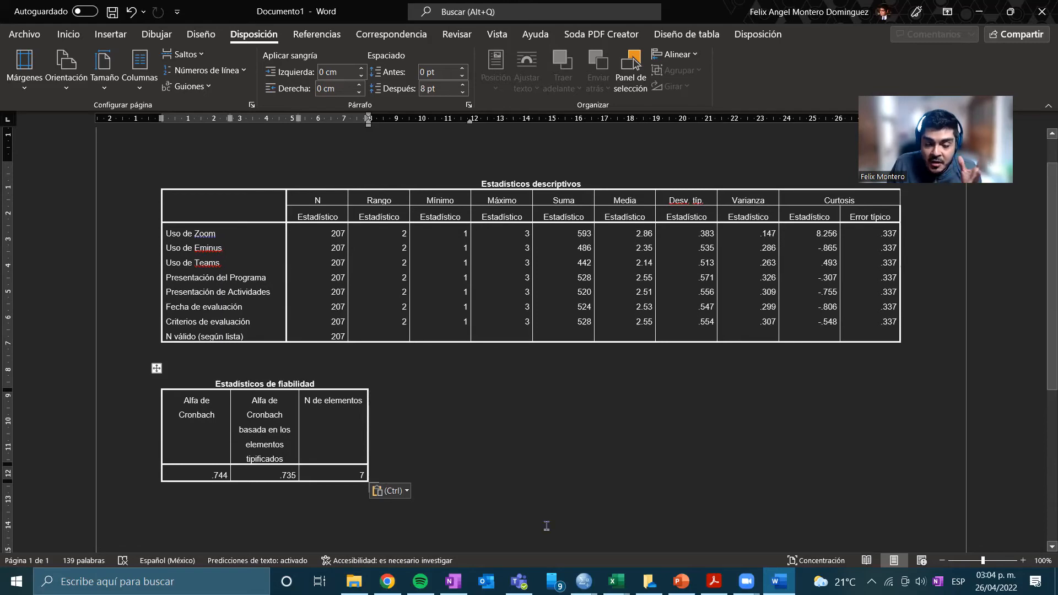
Switch to the SPSS data editor and look through the survey data rows, returning to the first case
{"action": "left_click", "coordinate": [583, 581]}
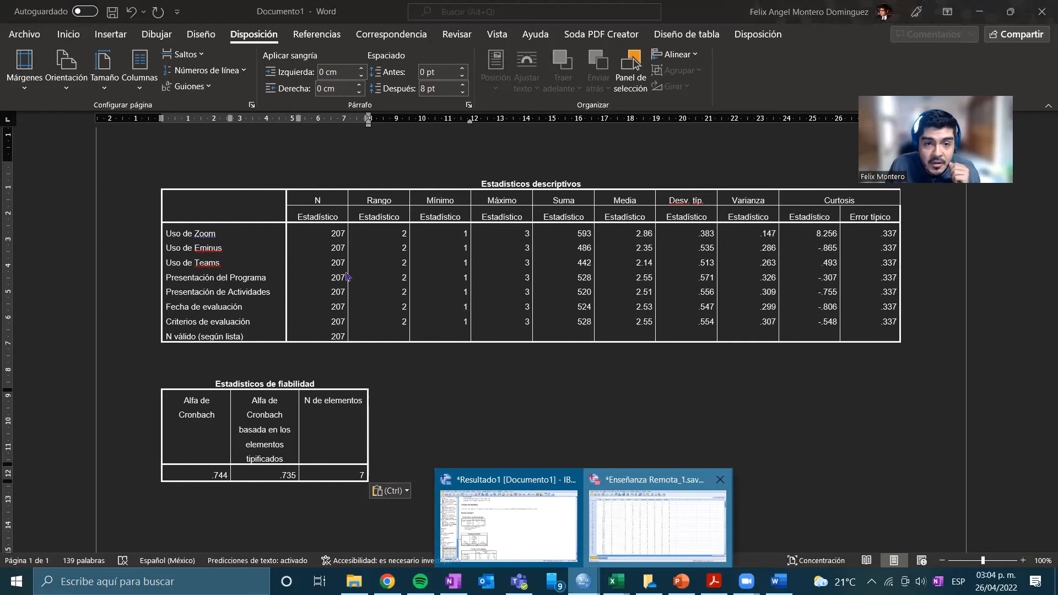
{"action": "key", "text": "alt+Tab"}
{"action": "scroll", "coordinate": [292, 286], "scroll_direction": "down", "scroll_amount": 20}
{"action": "scroll", "coordinate": [251, 333], "scroll_direction": "up", "scroll_amount": 11}
{"action": "scroll", "coordinate": [251, 332], "scroll_direction": "up", "scroll_amount": 12}
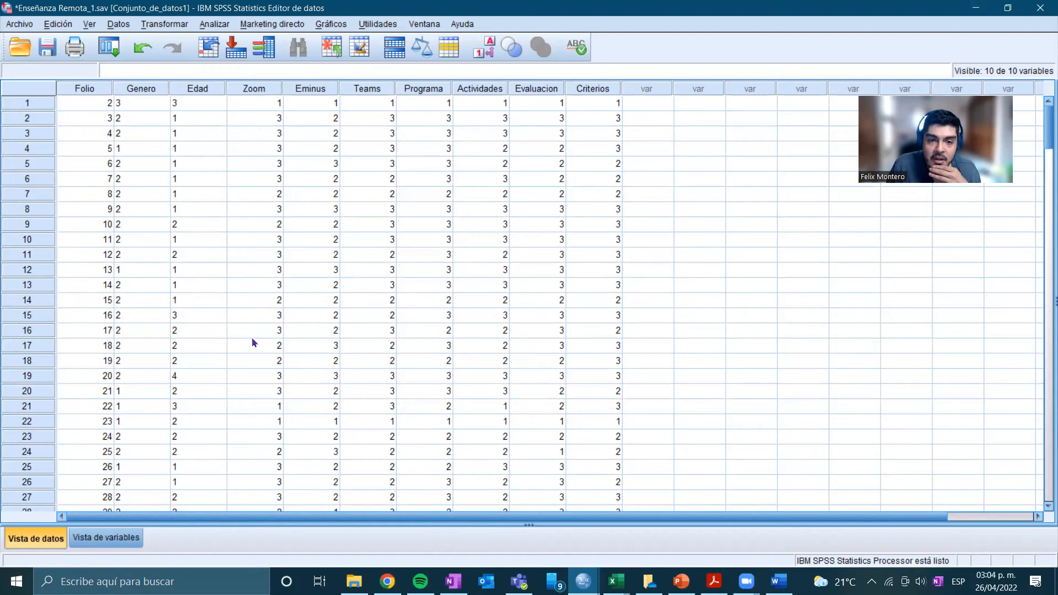
{"action": "scroll", "coordinate": [243, 365], "scroll_direction": "down", "scroll_amount": 20}
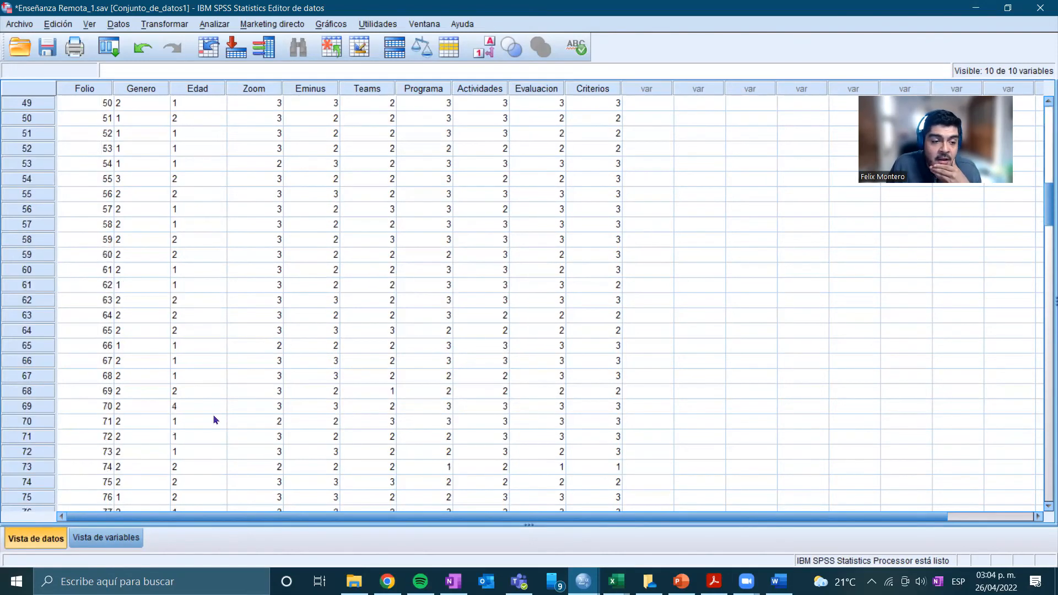
{"action": "scroll", "coordinate": [214, 419], "scroll_direction": "up", "scroll_amount": 20}
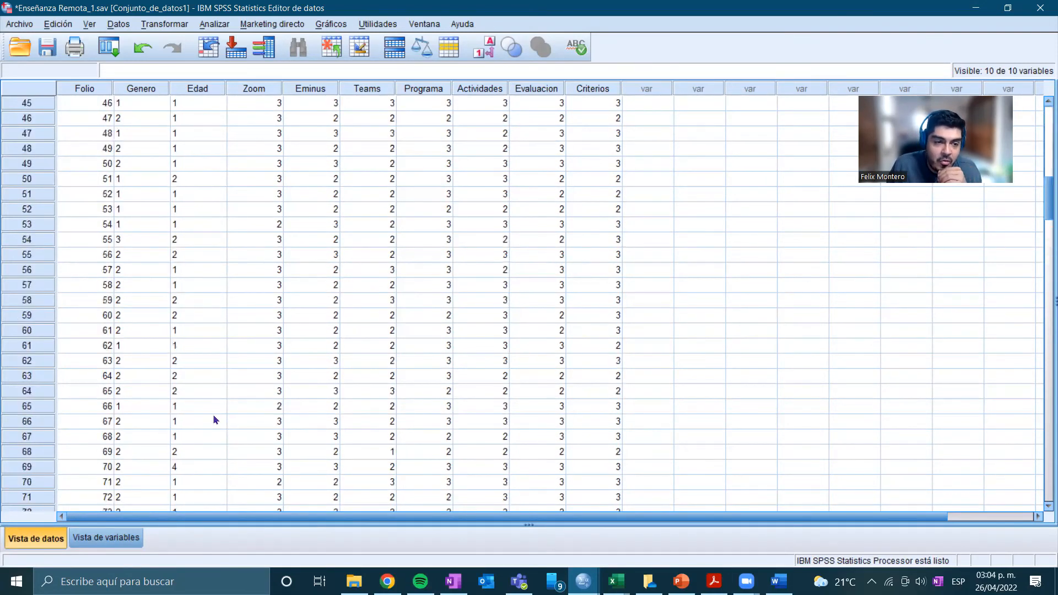
{"action": "scroll", "coordinate": [363, 318], "scroll_direction": "up", "scroll_amount": 9}
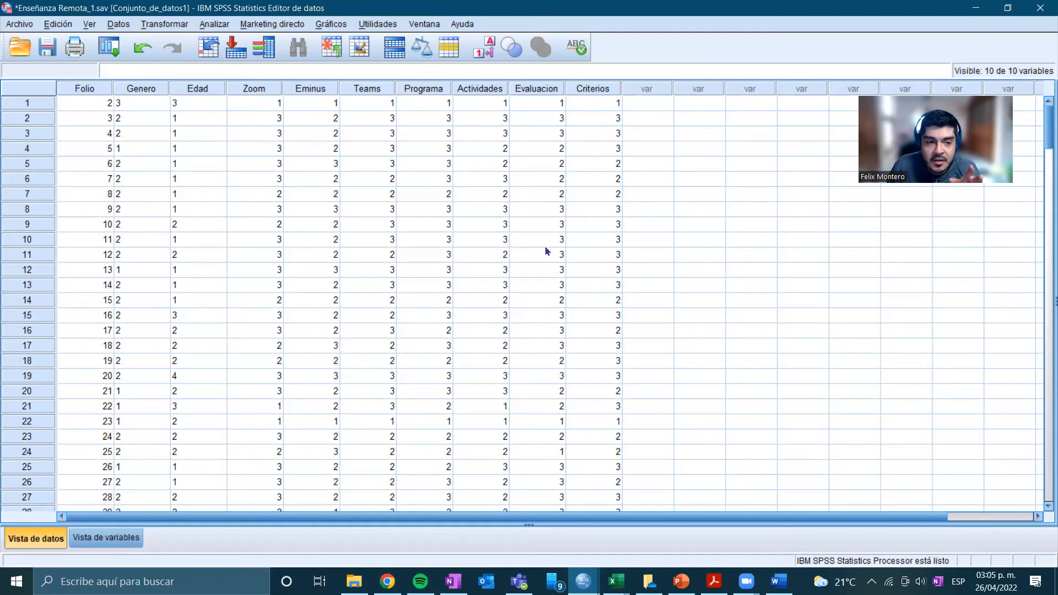
Save the dataset, then also save it as the SPSS Statistics file Enseñanza Remota_1.sav in the Documentos folder
{"action": "left_click", "coordinate": [22, 25]}
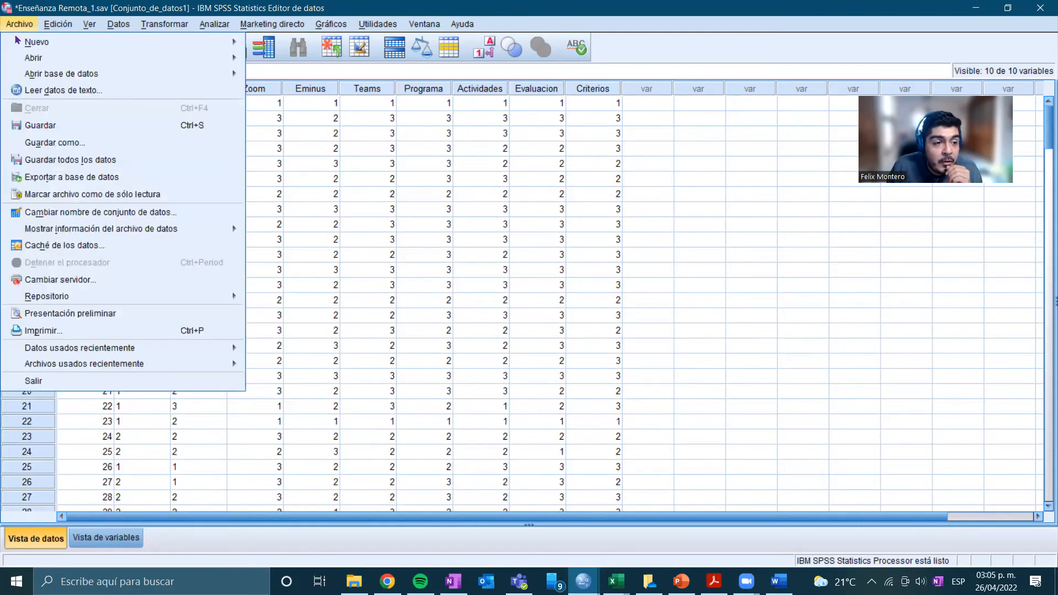
{"action": "left_click", "coordinate": [53, 132]}
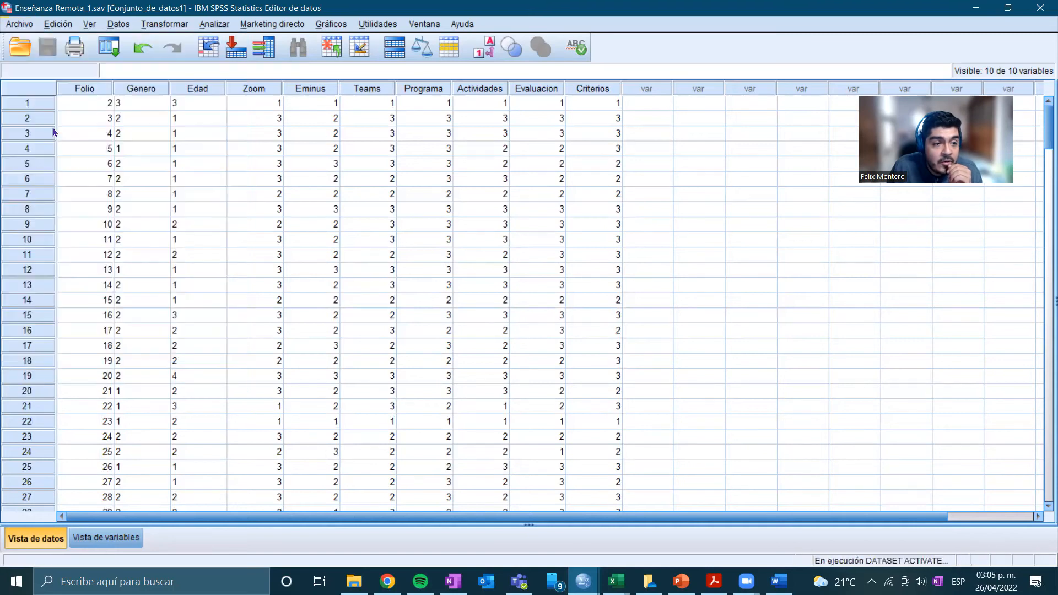
{"action": "left_click", "coordinate": [19, 25]}
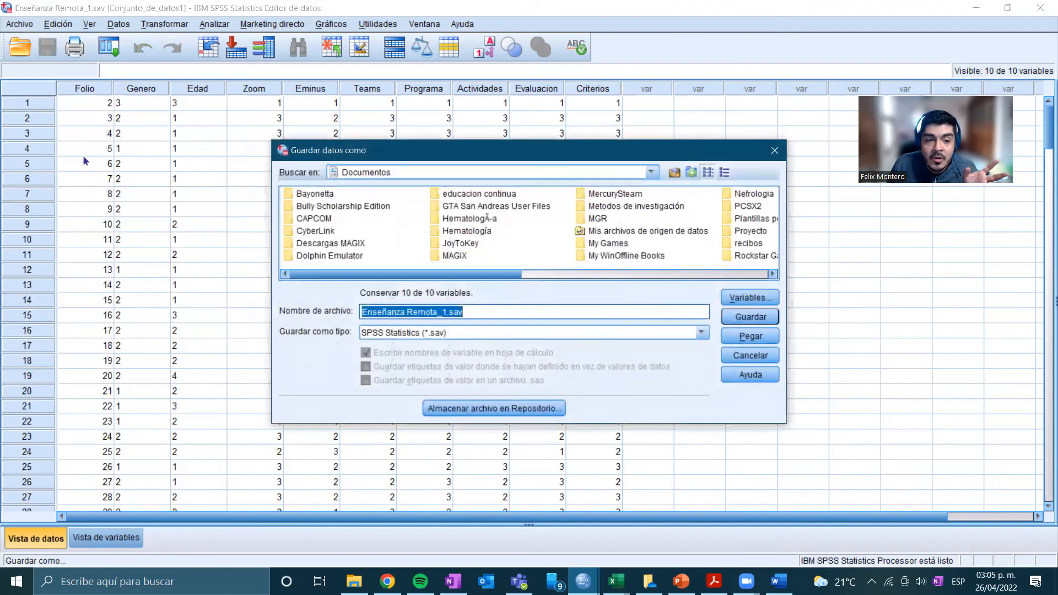
{"action": "left_click_drag", "start_coordinate": [479, 278], "coordinate": [446, 282]}
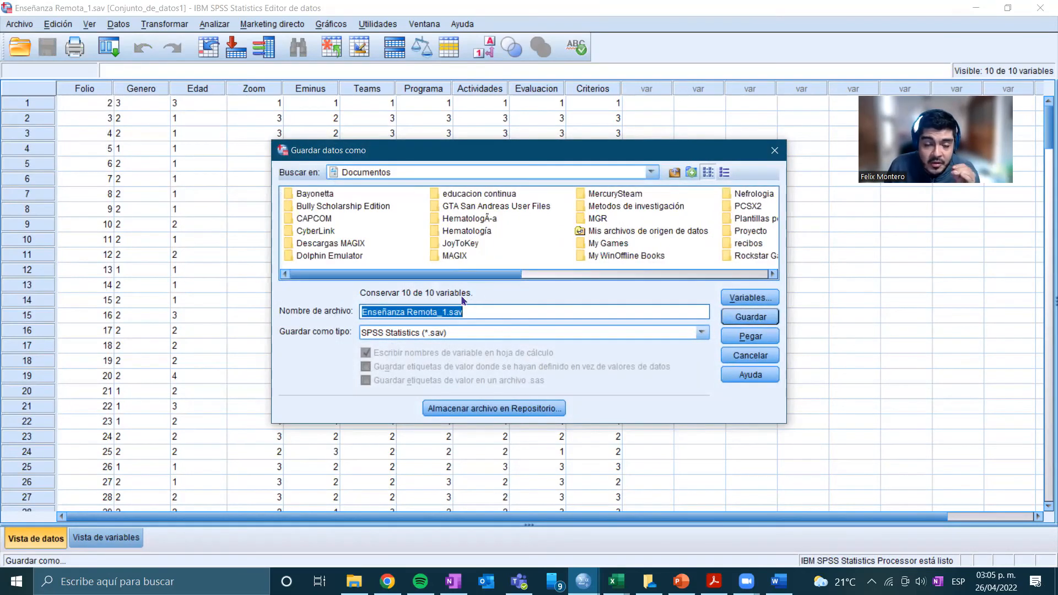
{"action": "left_click", "coordinate": [484, 308]}
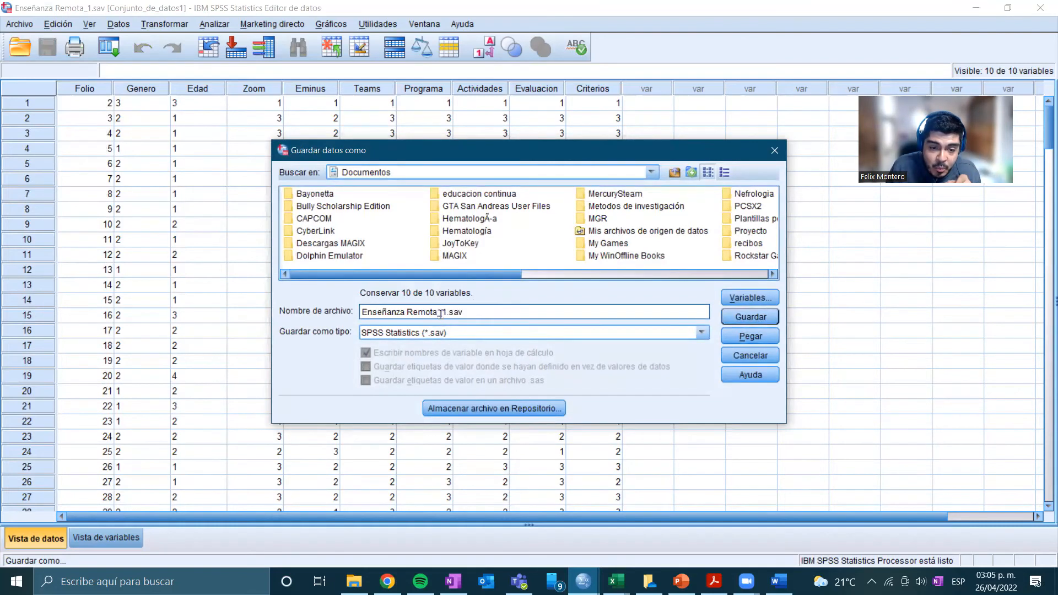
{"action": "left_click_drag", "start_coordinate": [487, 310], "coordinate": [338, 312]}
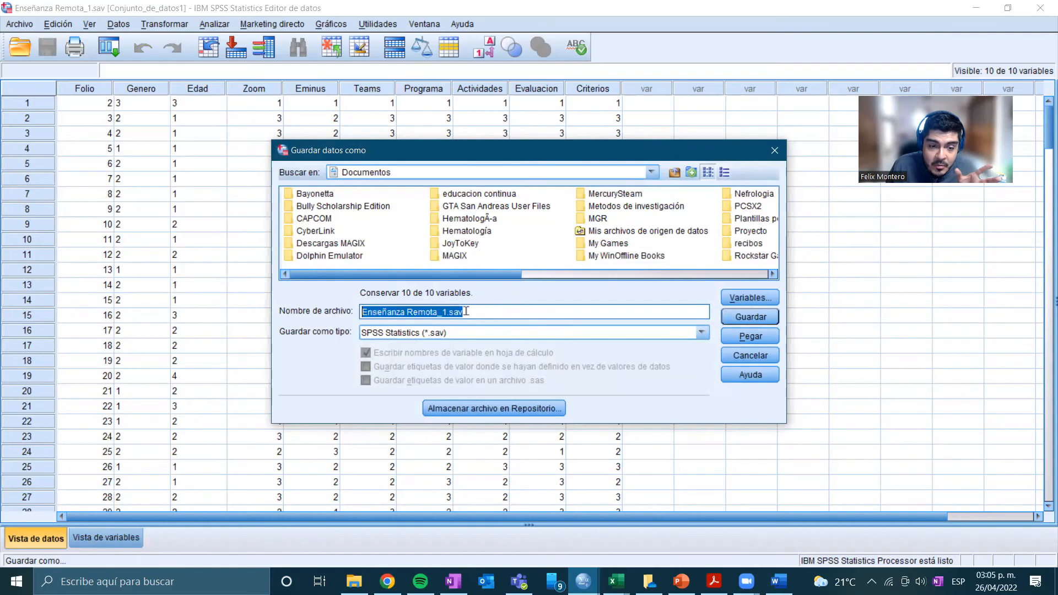
{"action": "left_click", "coordinate": [477, 311]}
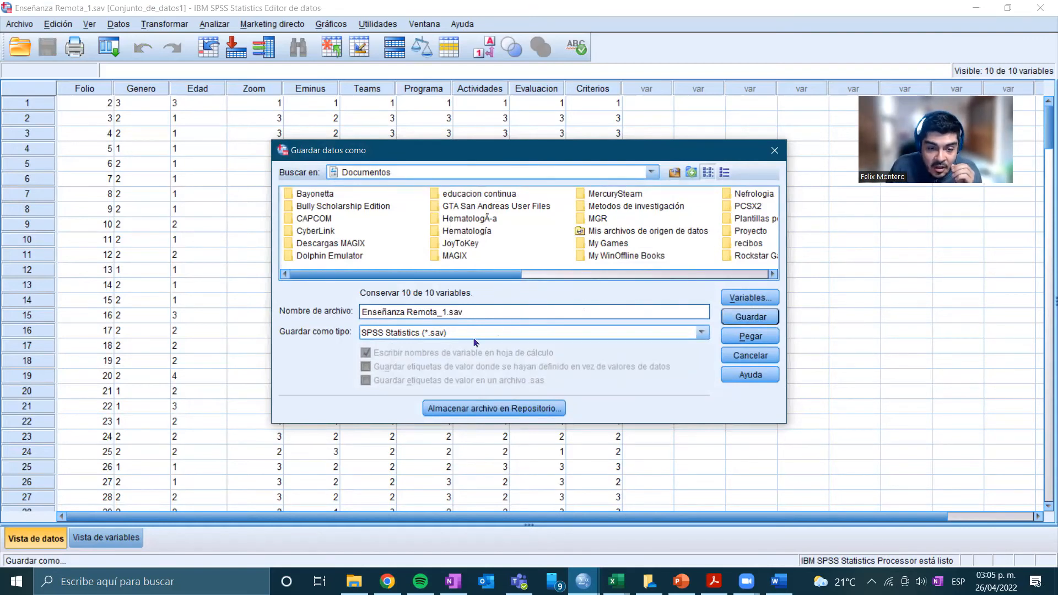
{"action": "left_click", "coordinate": [735, 319]}
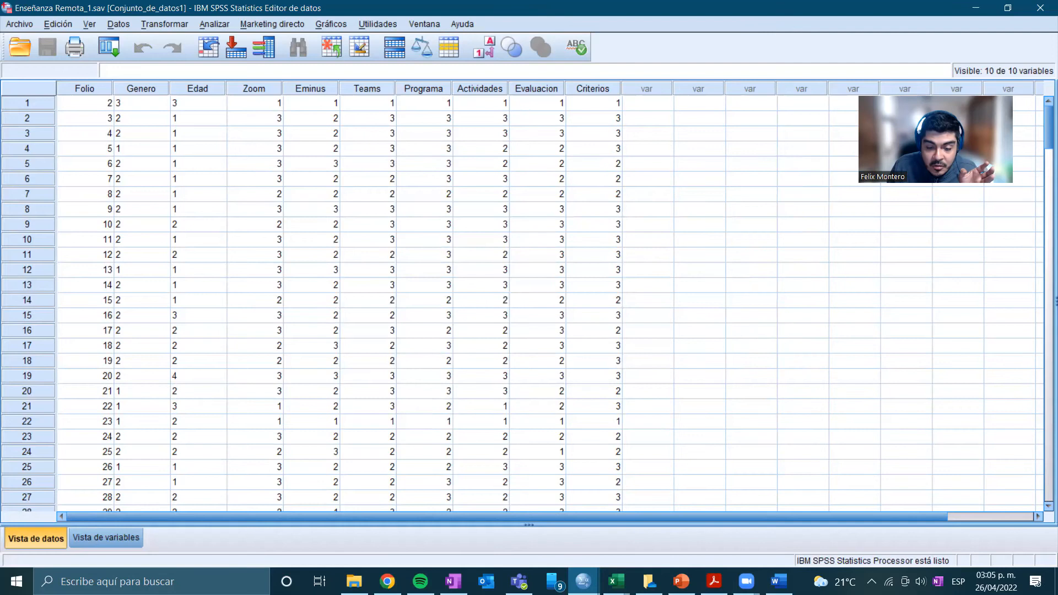
Switch to the SPSS output viewer and save the results in Documentos as the viewer file Resultado1 (*.spv)
{"action": "key", "text": "alt+Tab"}
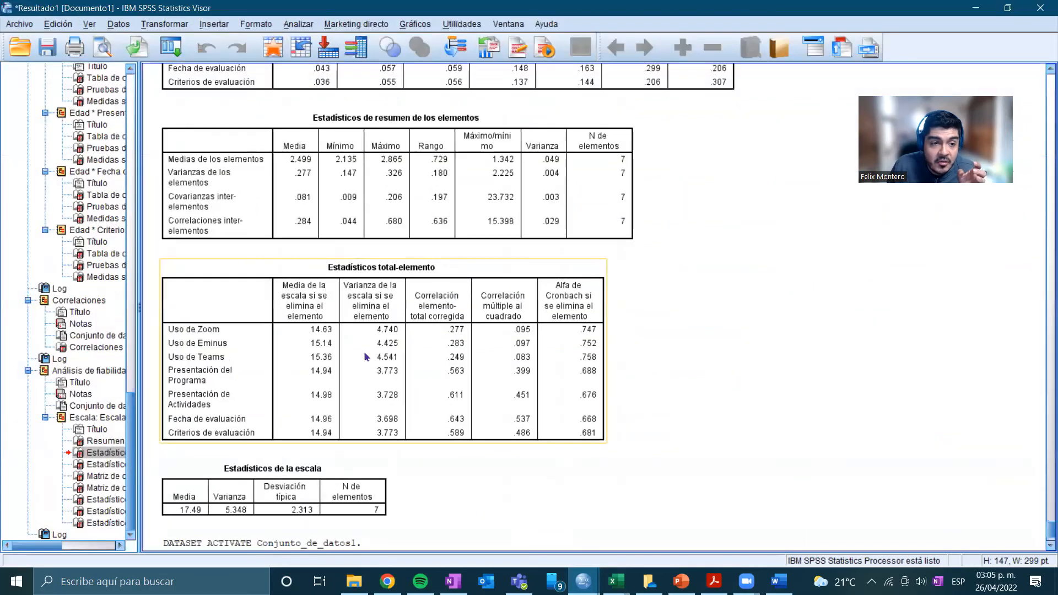
{"action": "scroll", "coordinate": [235, 307], "scroll_direction": "up", "scroll_amount": 20}
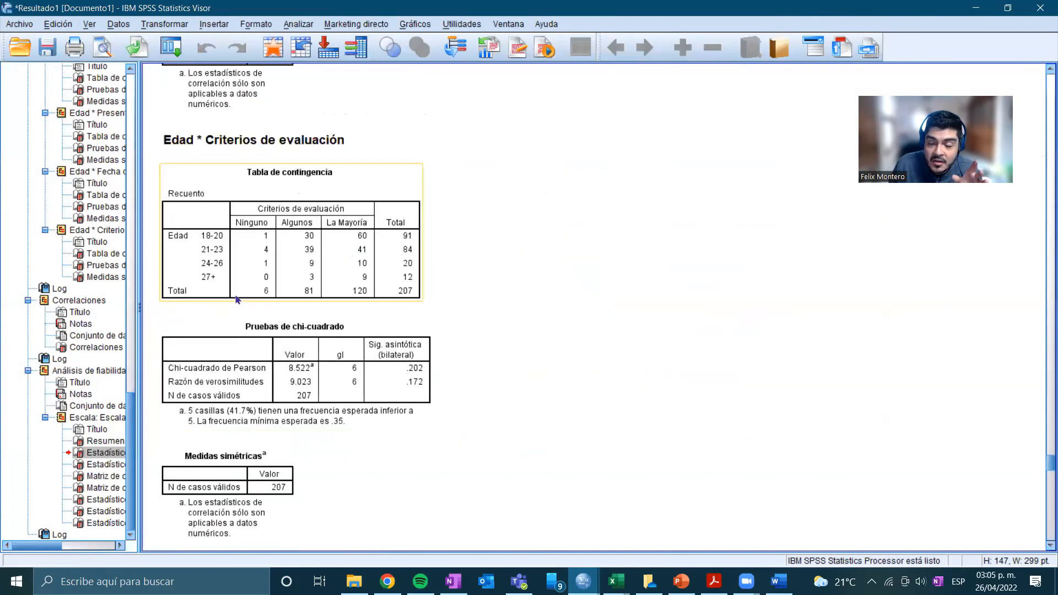
{"action": "scroll", "coordinate": [349, 293], "scroll_direction": "up", "scroll_amount": 10}
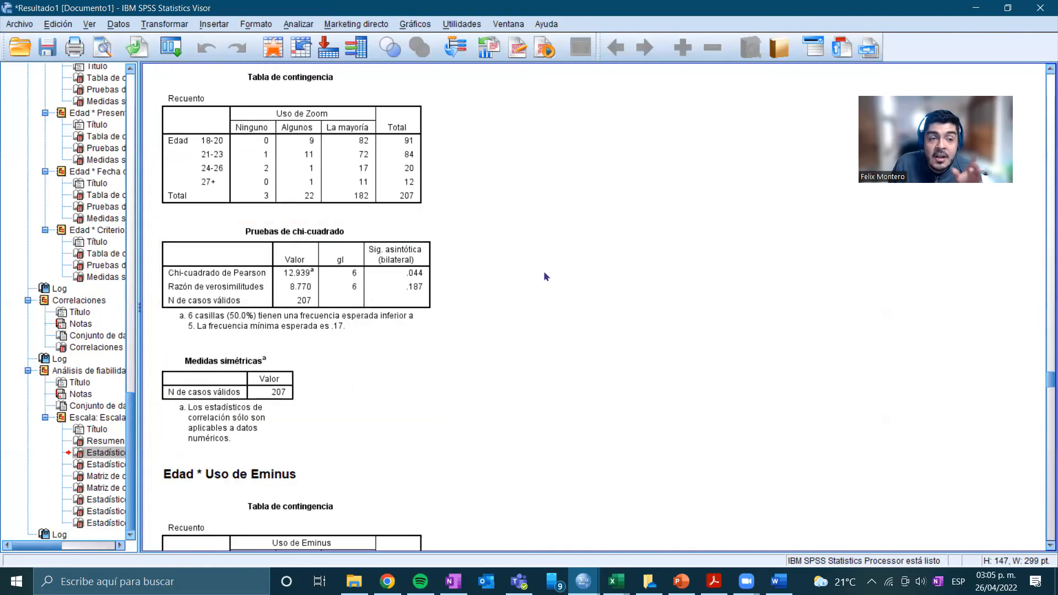
{"action": "left_click_drag", "start_coordinate": [1048, 379], "coordinate": [1042, 62]}
{"action": "left_click", "coordinate": [19, 24]}
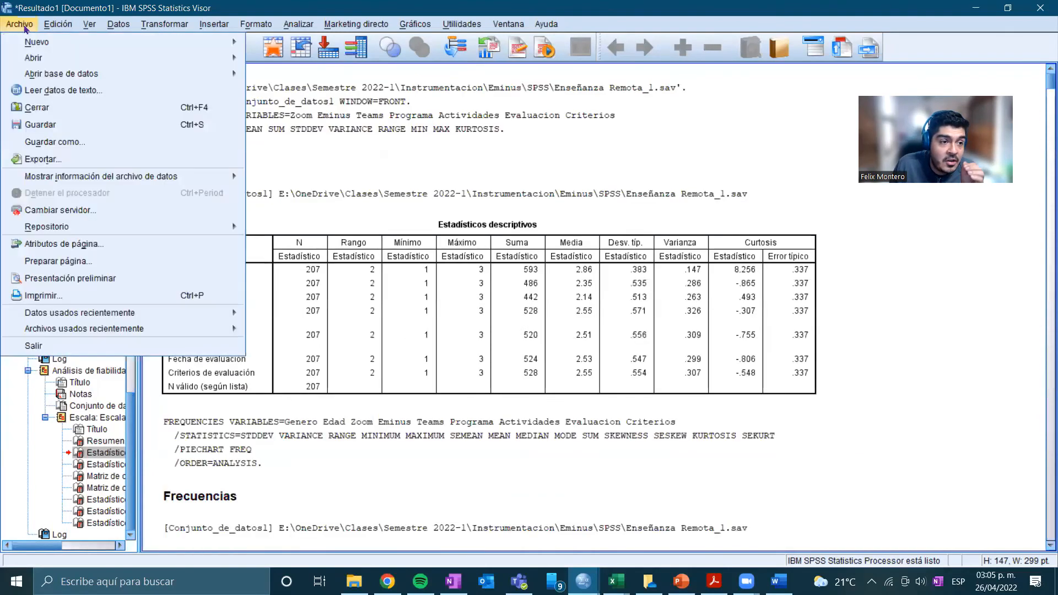
{"action": "left_click", "coordinate": [40, 125]}
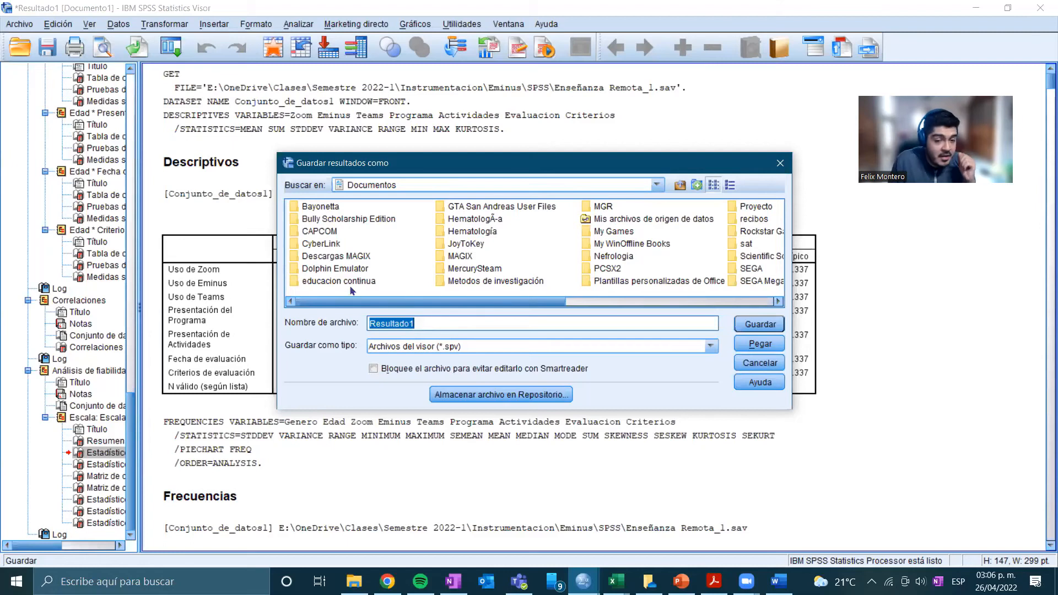
{"action": "key", "text": "Return"}
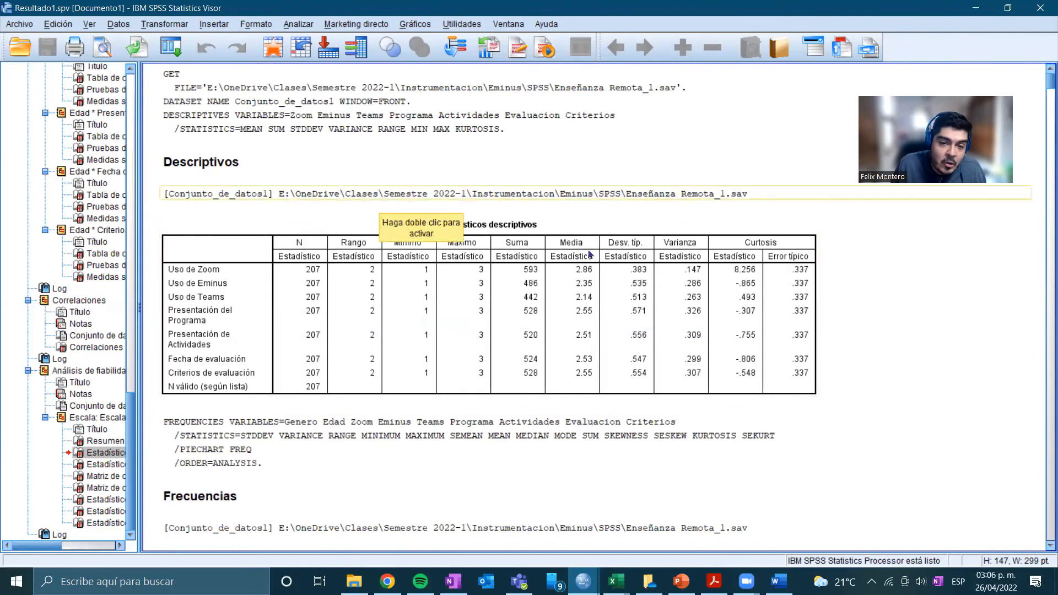
Look over the frequency statistics and pie charts in the output, the PowerPoint presentation and the Google Sheets survey responses
{"action": "scroll", "coordinate": [259, 322], "scroll_direction": "down", "scroll_amount": 20}
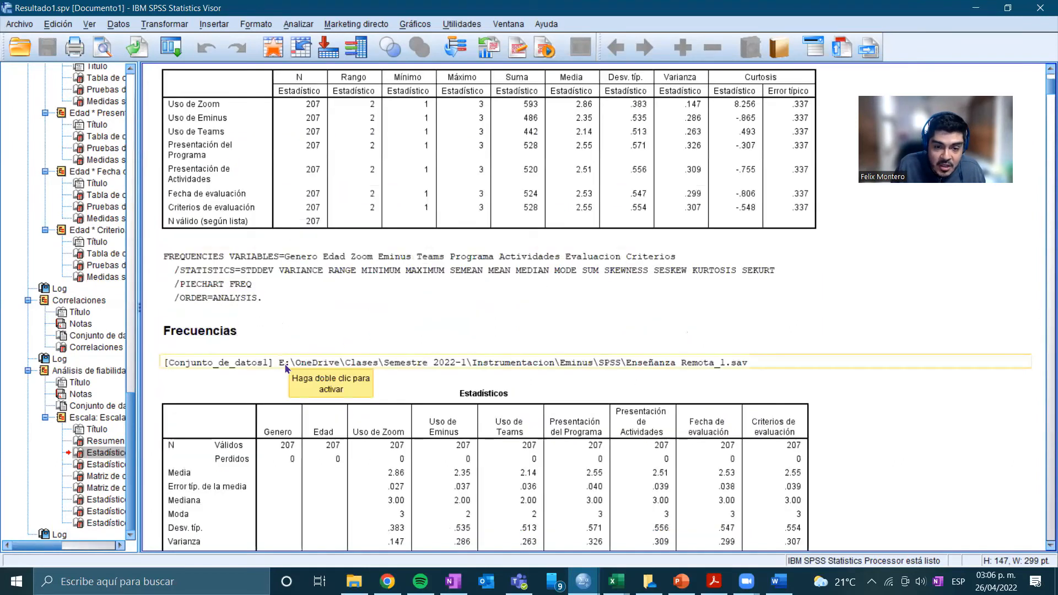
{"action": "scroll", "coordinate": [281, 383], "scroll_direction": "down", "scroll_amount": 10}
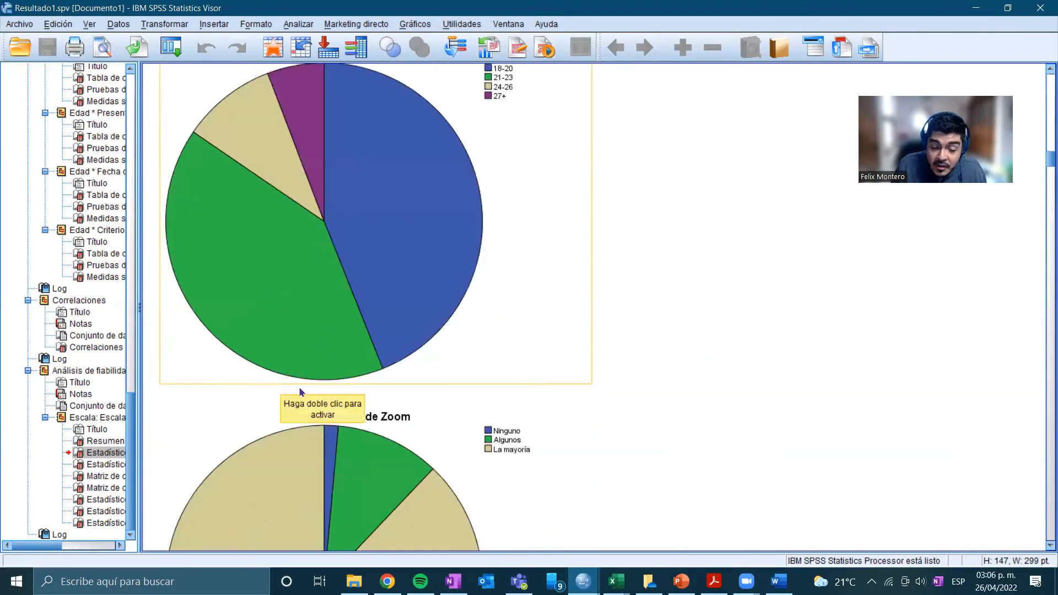
{"action": "left_click", "coordinate": [681, 581]}
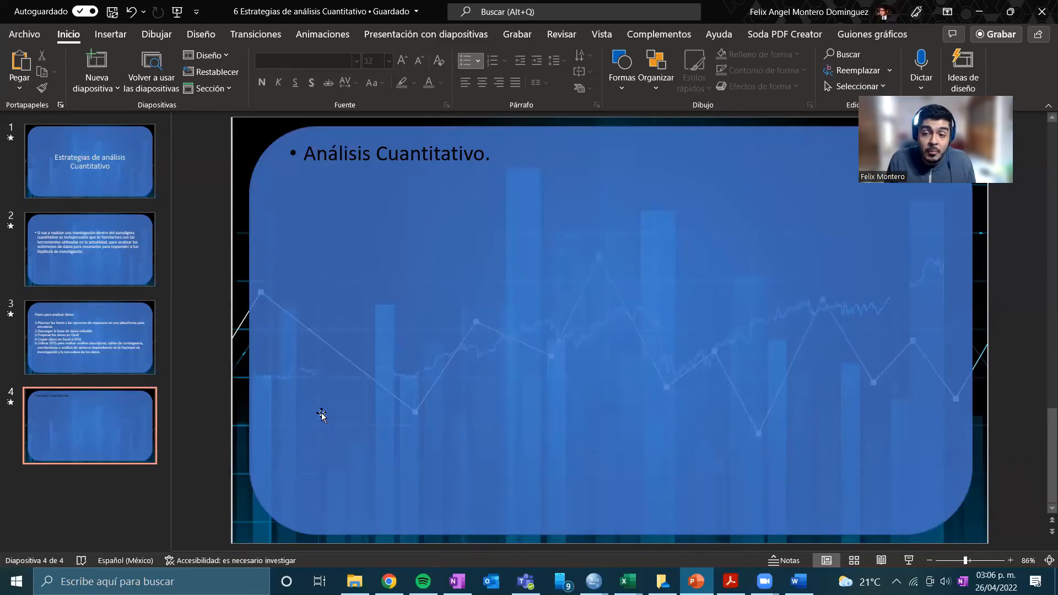
{"action": "left_click", "coordinate": [389, 581]}
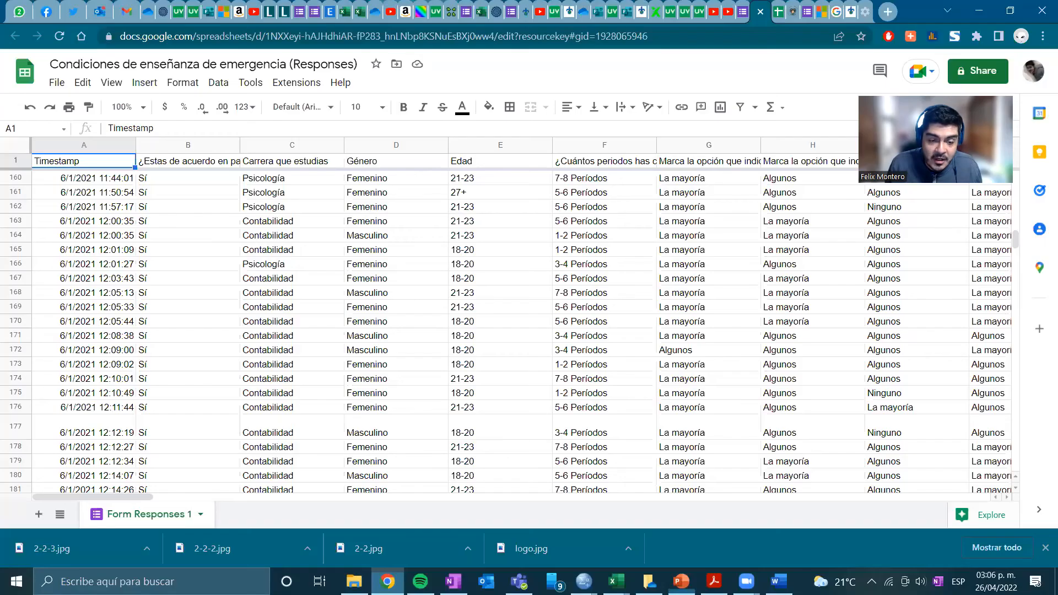
{"action": "left_click", "coordinate": [681, 581]}
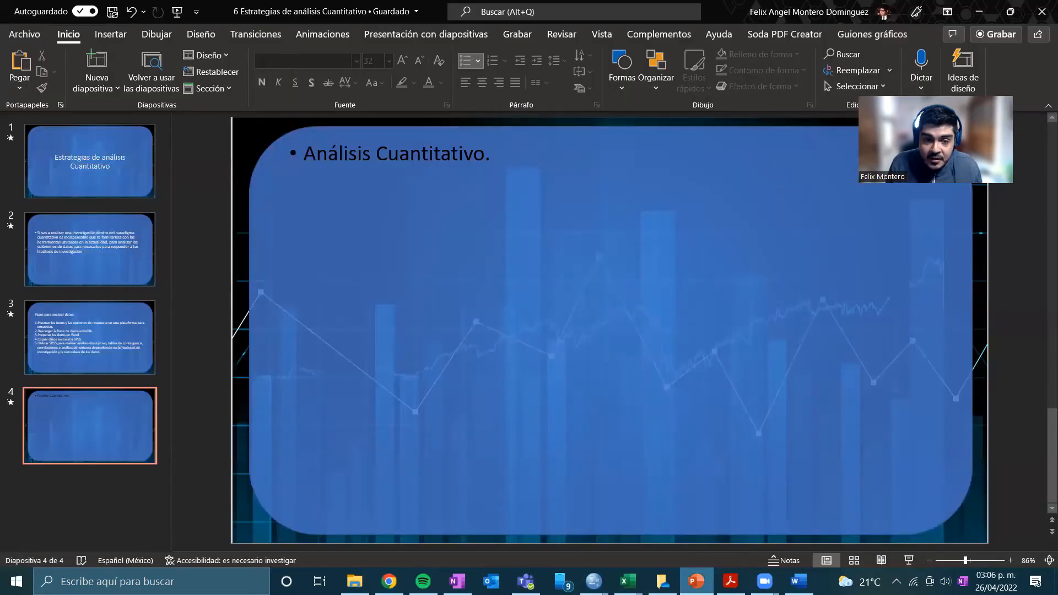
Switch to the MODIFICADA Base completa workbook in Excel and select the whole Género pie chart on the Psicologia sheet
{"action": "mouse_move", "coordinate": [628, 581]}
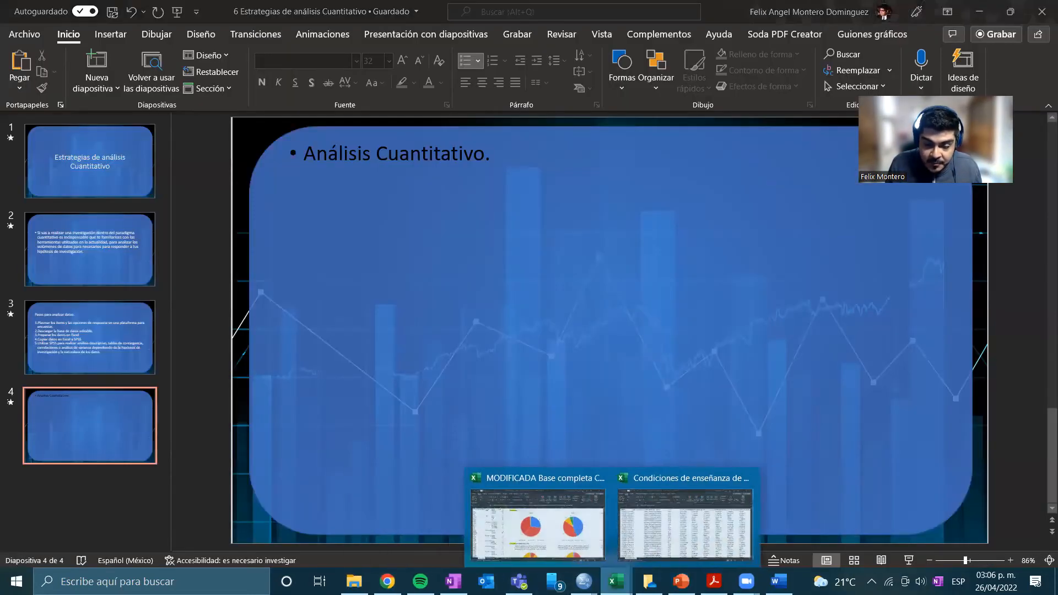
{"action": "left_click", "coordinate": [537, 523]}
{"action": "left_click", "coordinate": [511, 293]}
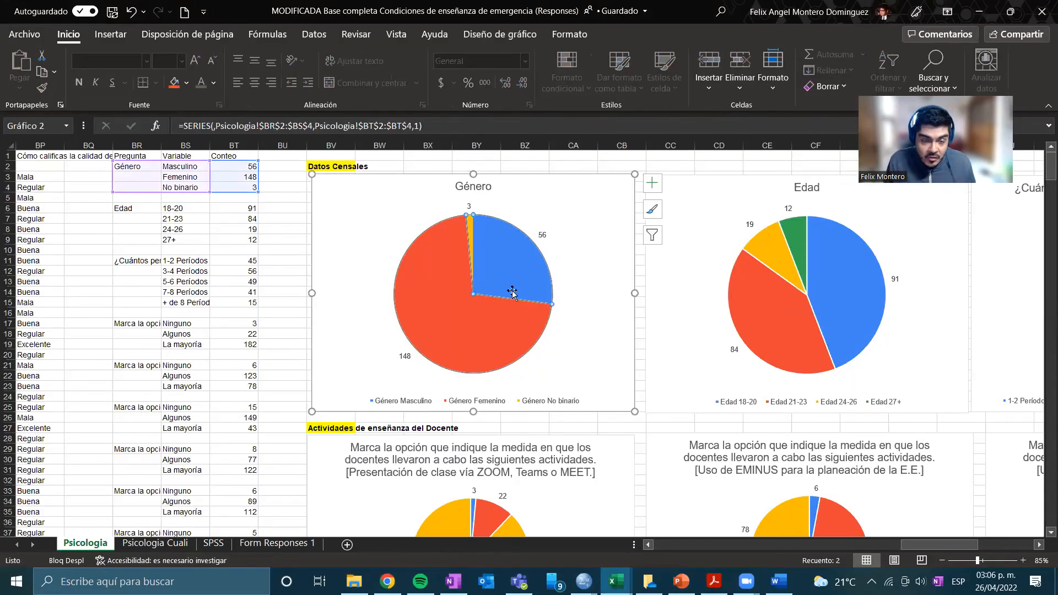
{"action": "left_click", "coordinate": [556, 227]}
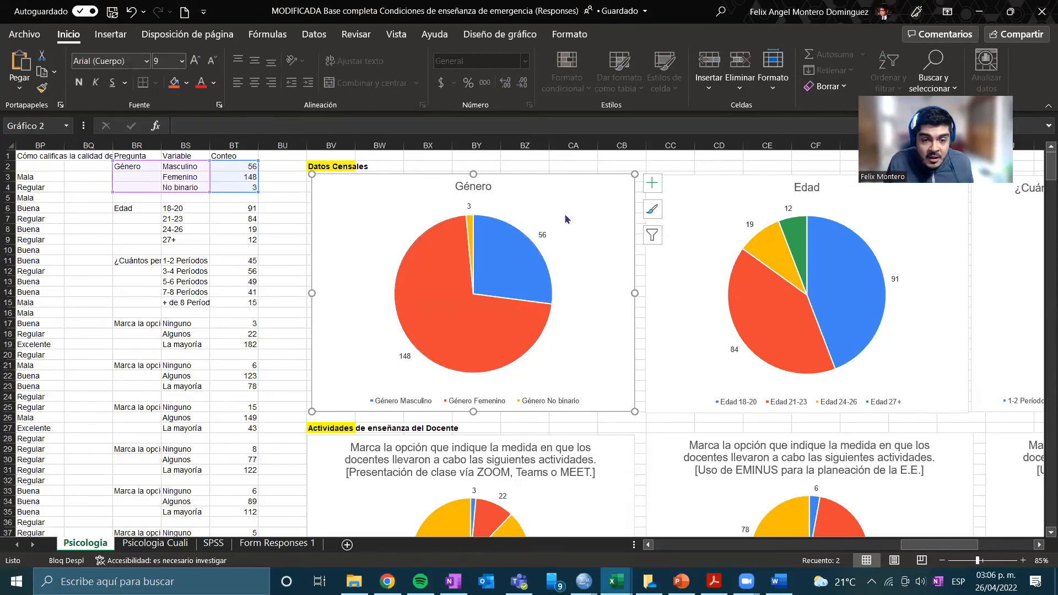
Try placing the Género pie chart on slide 4 of the PowerPoint presentation with the default paste format, and delete it
{"action": "key", "text": "alt+Tab"}
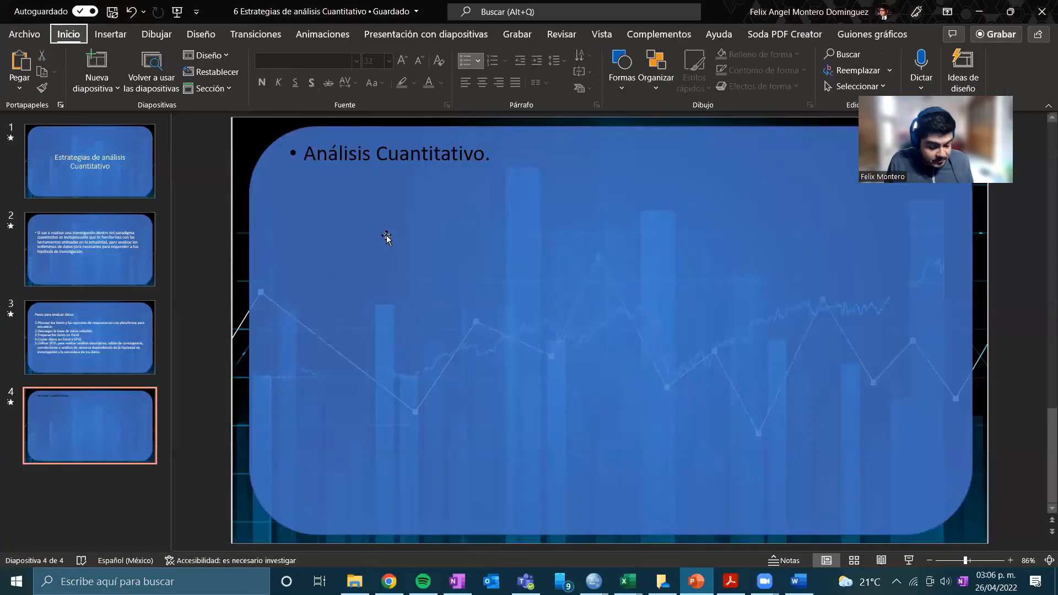
{"action": "left_click", "coordinate": [387, 237]}
{"action": "left_click", "coordinate": [244, 230]}
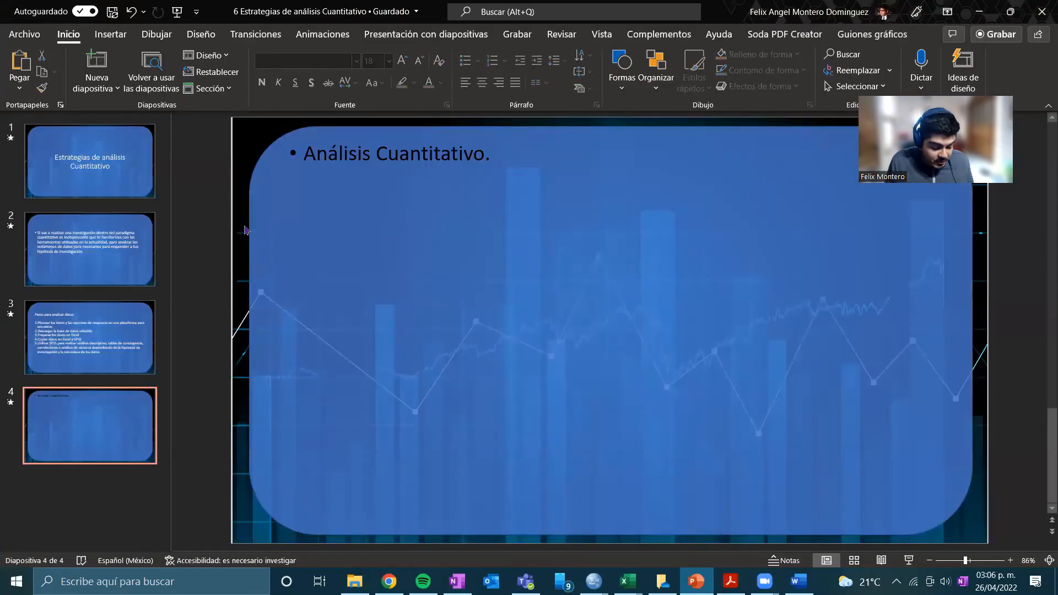
{"action": "key", "text": "ctrl+v"}
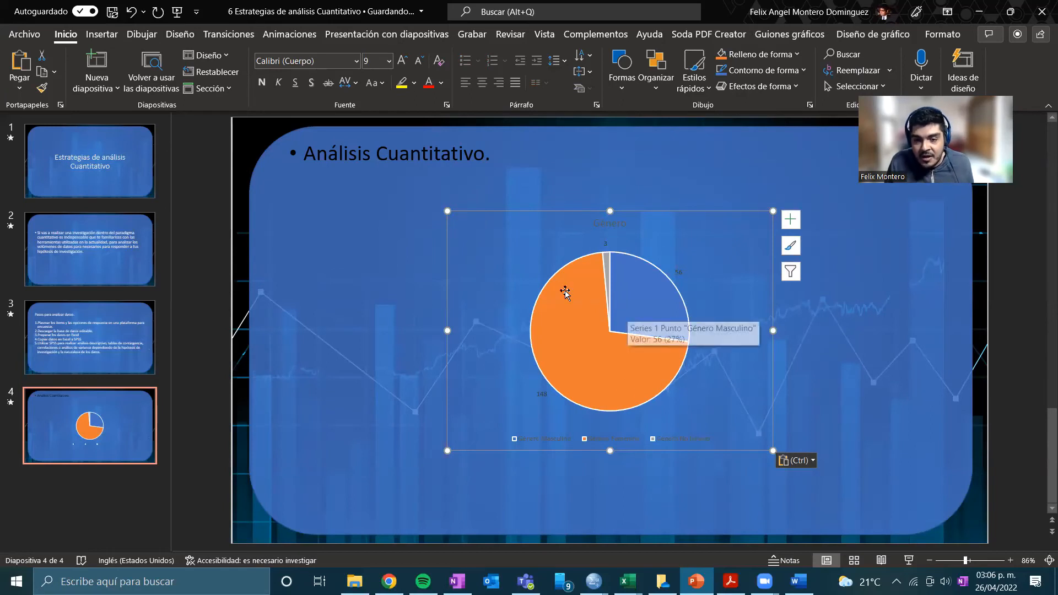
{"action": "left_click_drag", "start_coordinate": [509, 269], "coordinate": [301, 254]}
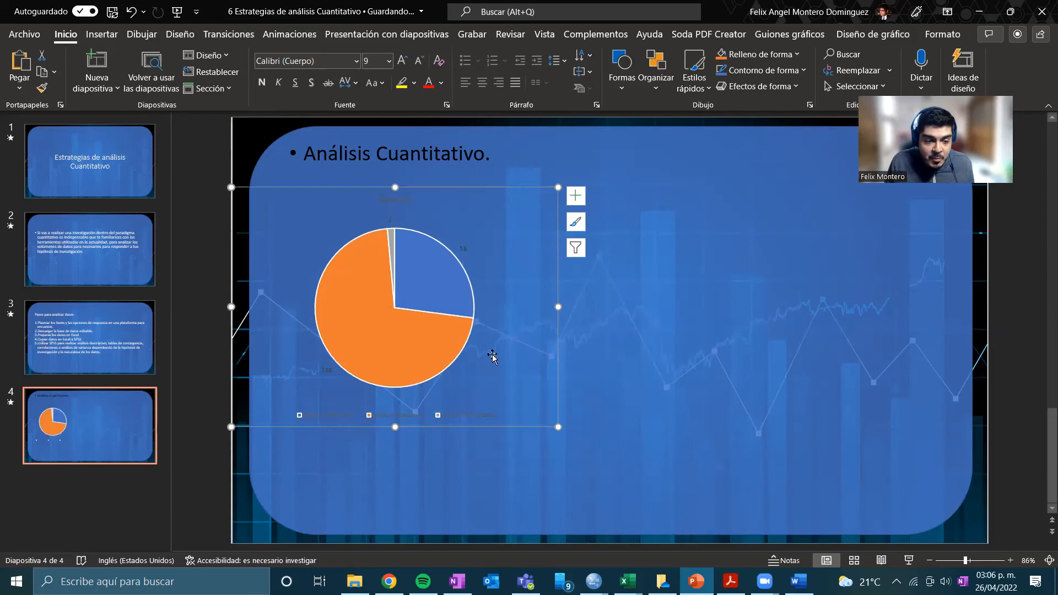
{"action": "key", "text": "Delete"}
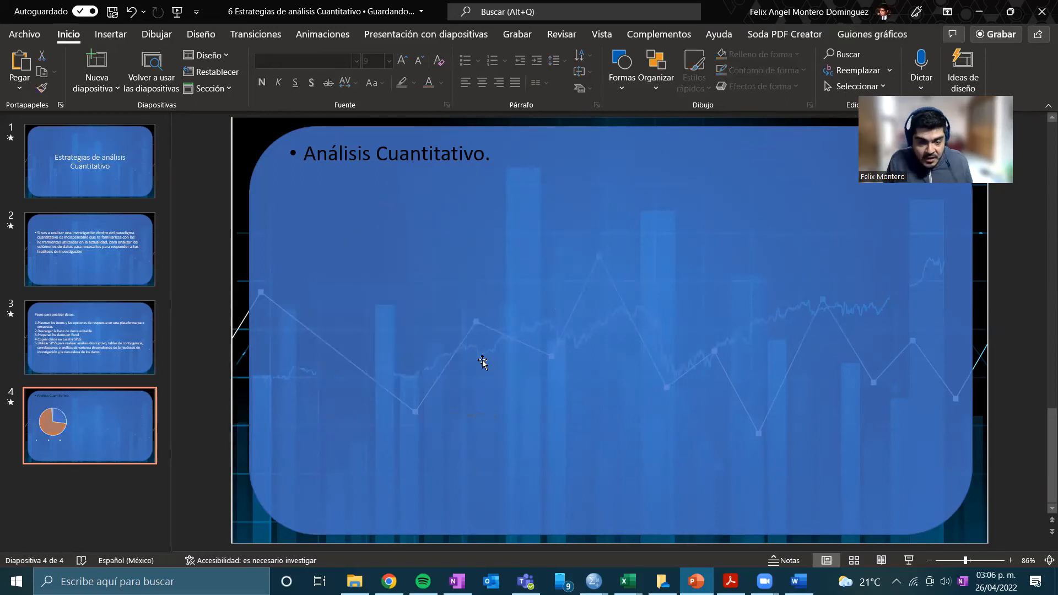
Copy the Género pie chart from the Excel workbook and paste it as a picture on PowerPoint slide 4, below the Análisis Cuantitativo text
{"action": "key", "text": "alt+Tab"}
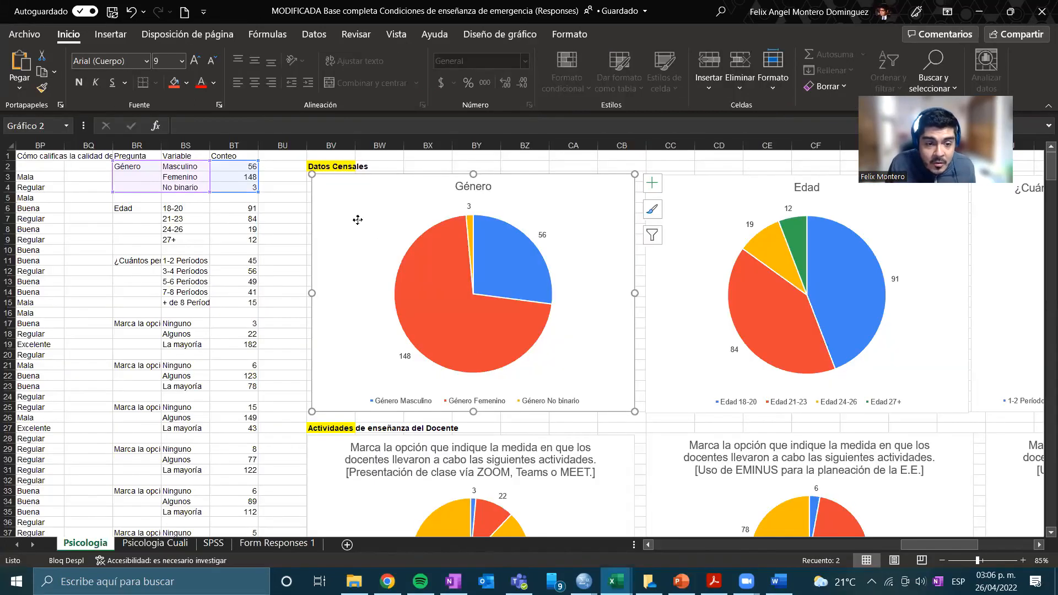
{"action": "right_click", "coordinate": [359, 225]}
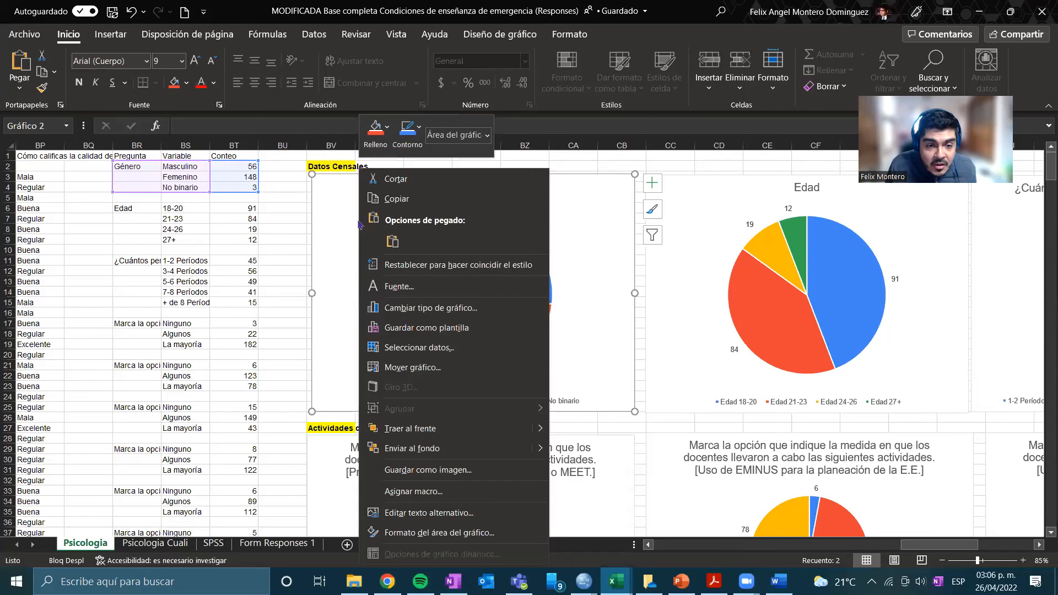
{"action": "left_click", "coordinate": [394, 203]}
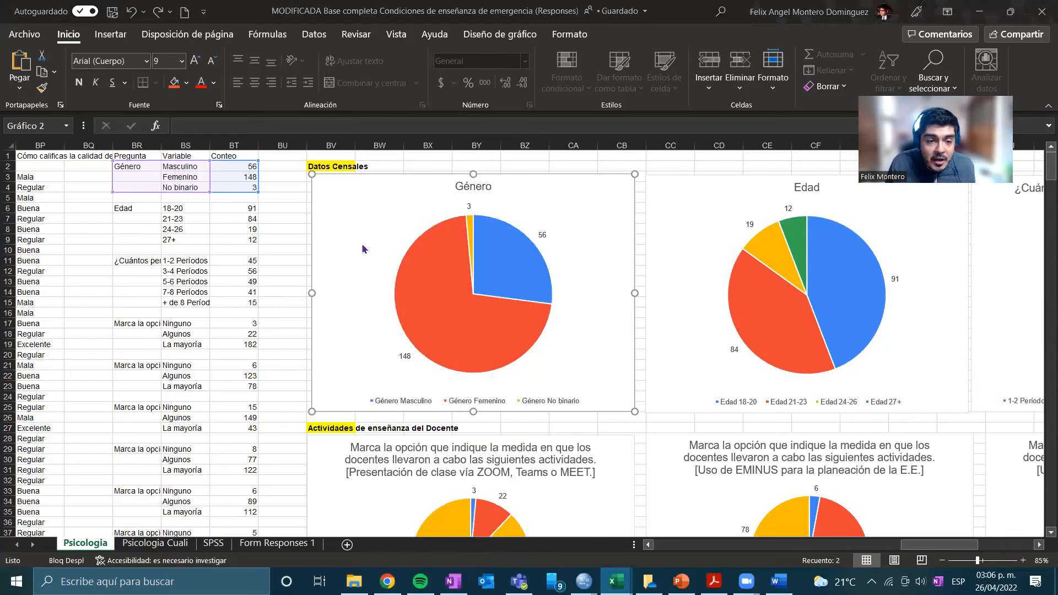
{"action": "key", "text": "alt+Tab"}
{"action": "left_click", "coordinate": [312, 258]}
{"action": "right_click", "coordinate": [312, 257]}
{"action": "key", "text": "Escape"}
{"action": "right_click", "coordinate": [238, 257]}
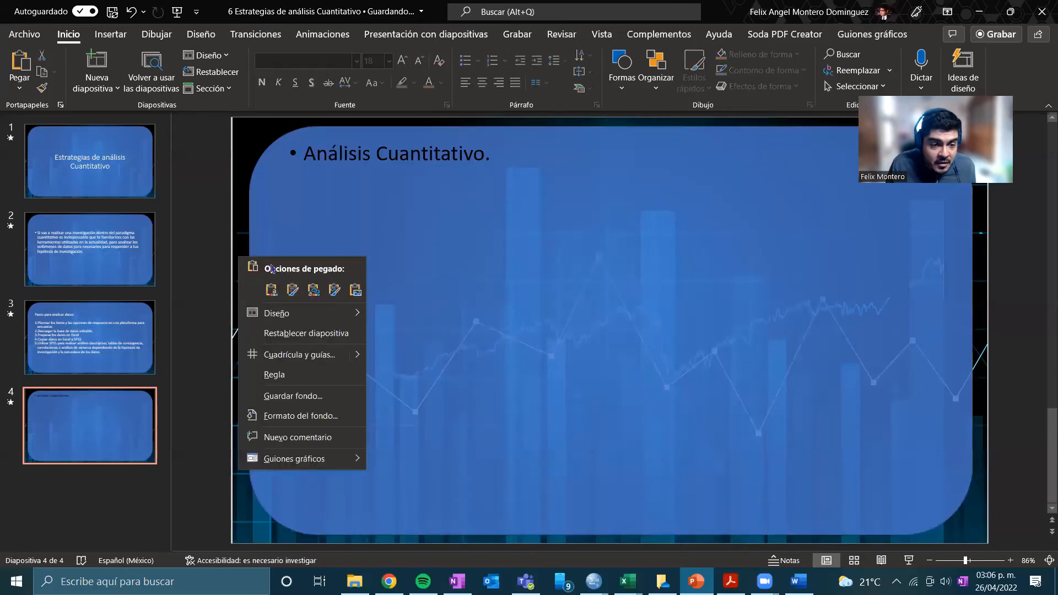
{"action": "left_click", "coordinate": [355, 289]}
{"action": "left_click_drag", "start_coordinate": [392, 302], "coordinate": [364, 309]}
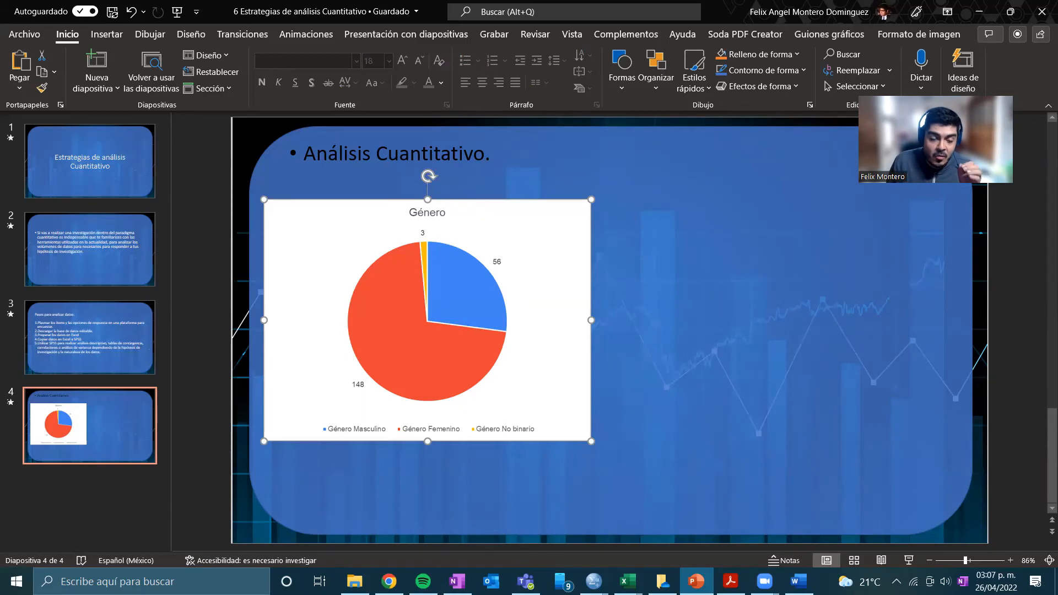
Switch to the SPSS output Resultado1.spv and try to transfer the Edad pie chart to PowerPoint slide 4, beside the Género picture
{"action": "mouse_move", "coordinate": [593, 582]}
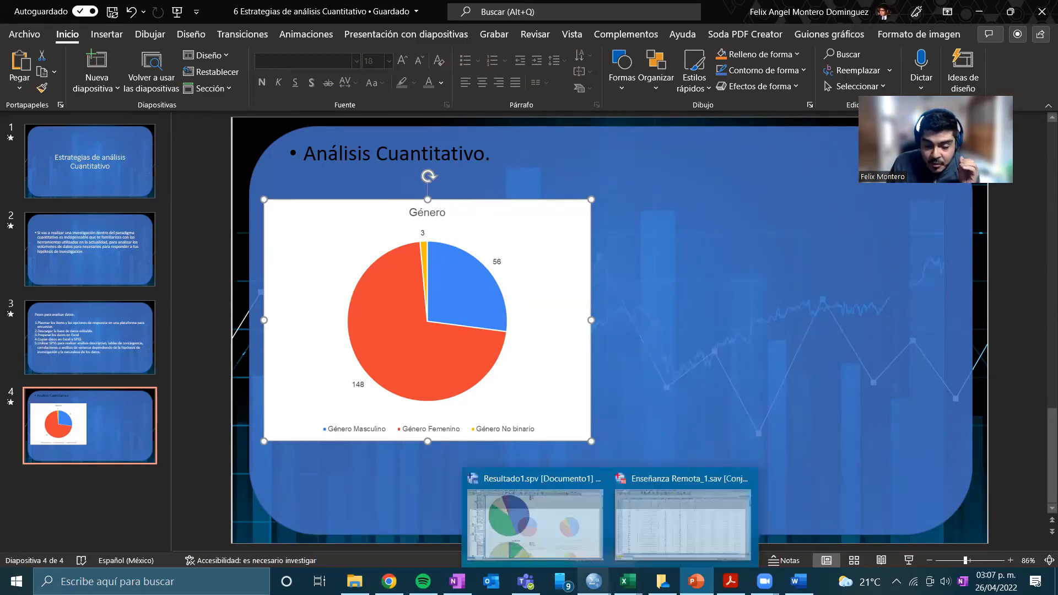
{"action": "left_click", "coordinate": [531, 515]}
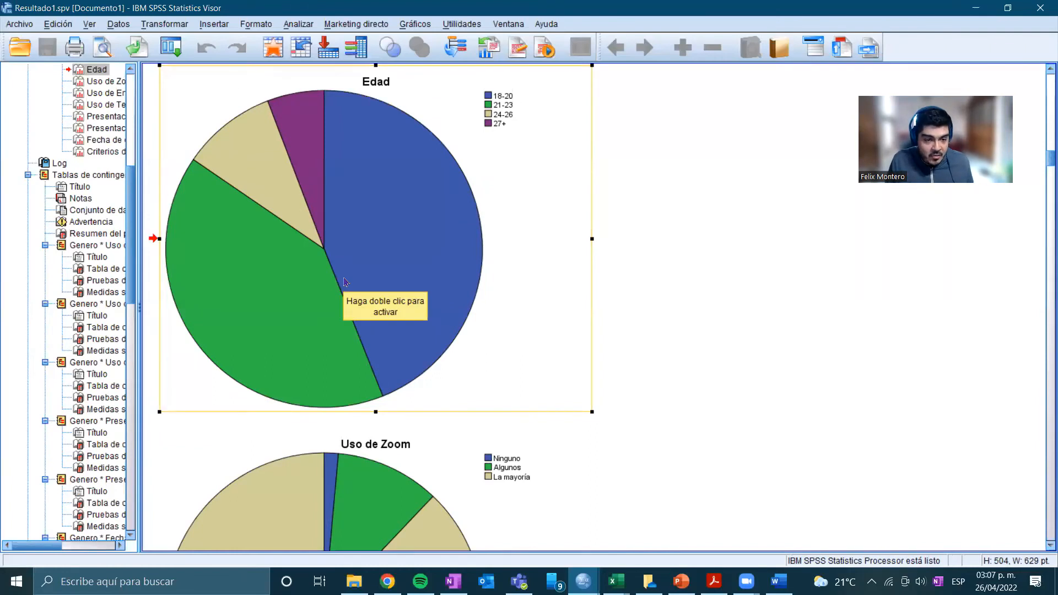
{"action": "key", "text": "alt+Tab"}
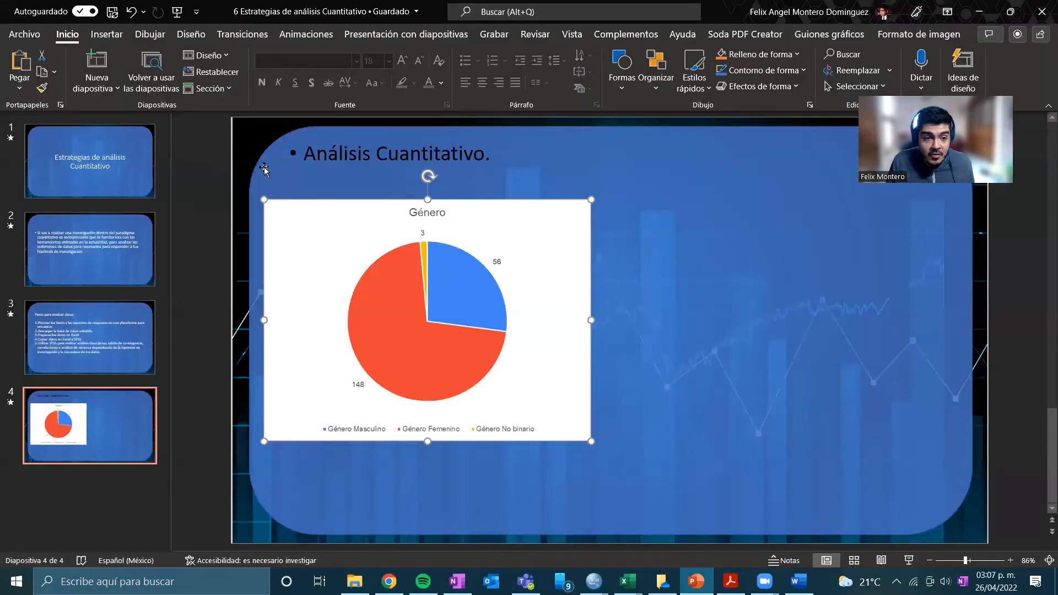
{"action": "key", "text": "ctrl+v"}
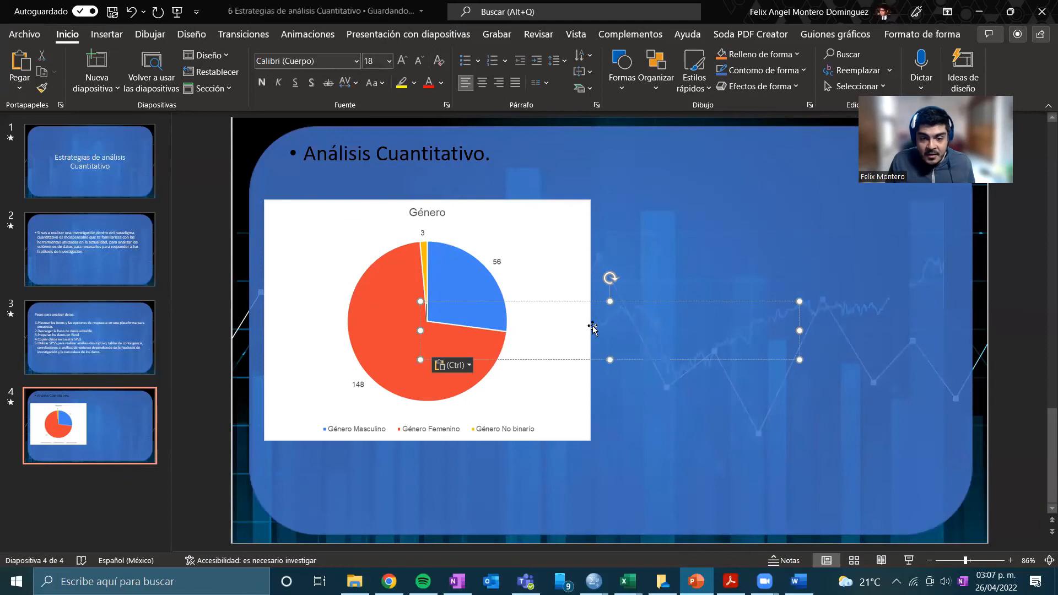
{"action": "left_click_drag", "start_coordinate": [650, 305], "coordinate": [742, 267]}
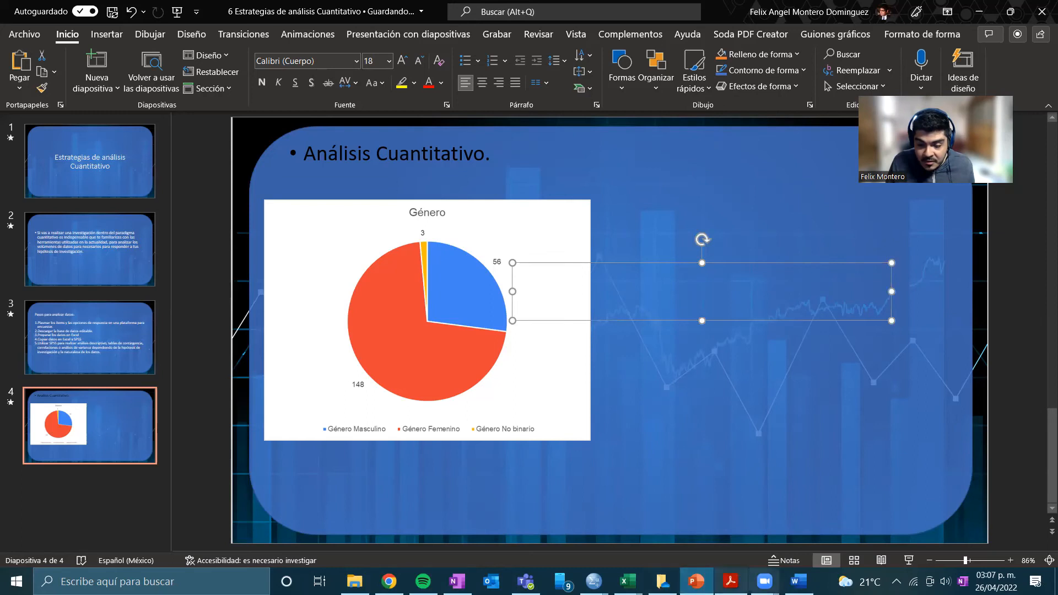
Switch to the Word document and paste the Edad pie chart below the Estadísticos de fiabilidad table
{"action": "left_click", "coordinate": [798, 581]}
{"action": "scroll", "coordinate": [496, 489], "scroll_direction": "down", "scroll_amount": 4}
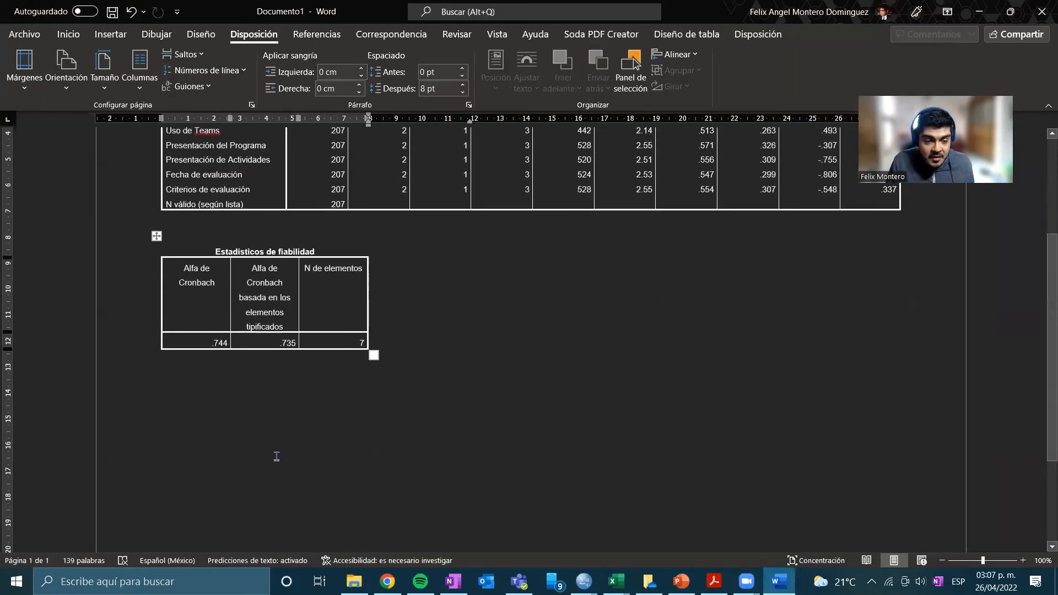
{"action": "left_click", "coordinate": [281, 454]}
{"action": "key", "text": "ctrl+v"}
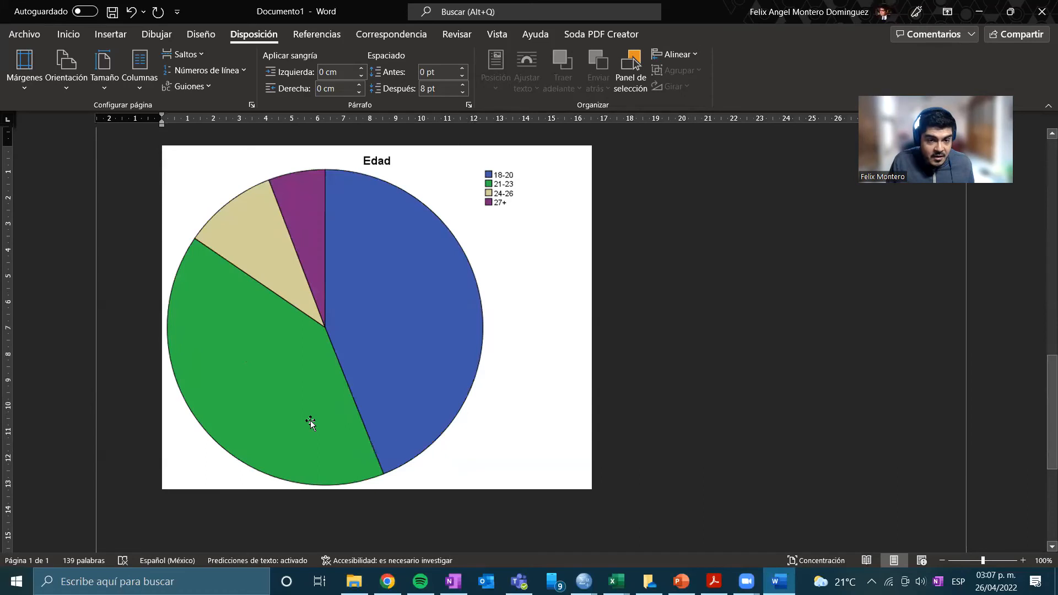
{"action": "left_click", "coordinate": [325, 419]}
Review the Edad chart and the Estadísticos de fiabilidad and Estadísticos descriptivos tables in the Word document, selecting each table in turn
{"action": "scroll", "coordinate": [327, 435], "scroll_direction": "up", "scroll_amount": 10}
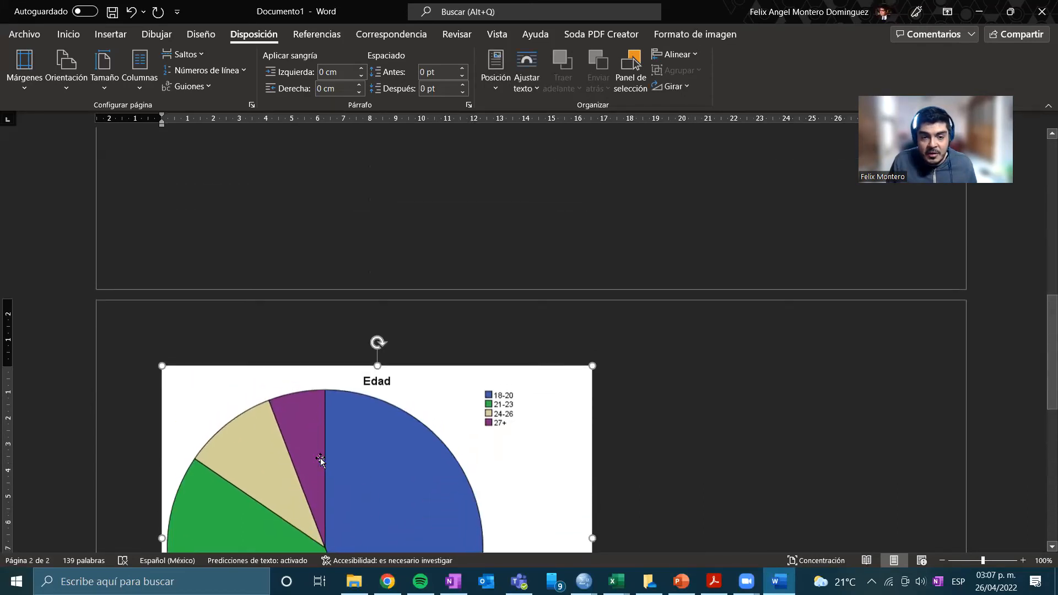
{"action": "scroll", "coordinate": [309, 467], "scroll_direction": "down", "scroll_amount": 10}
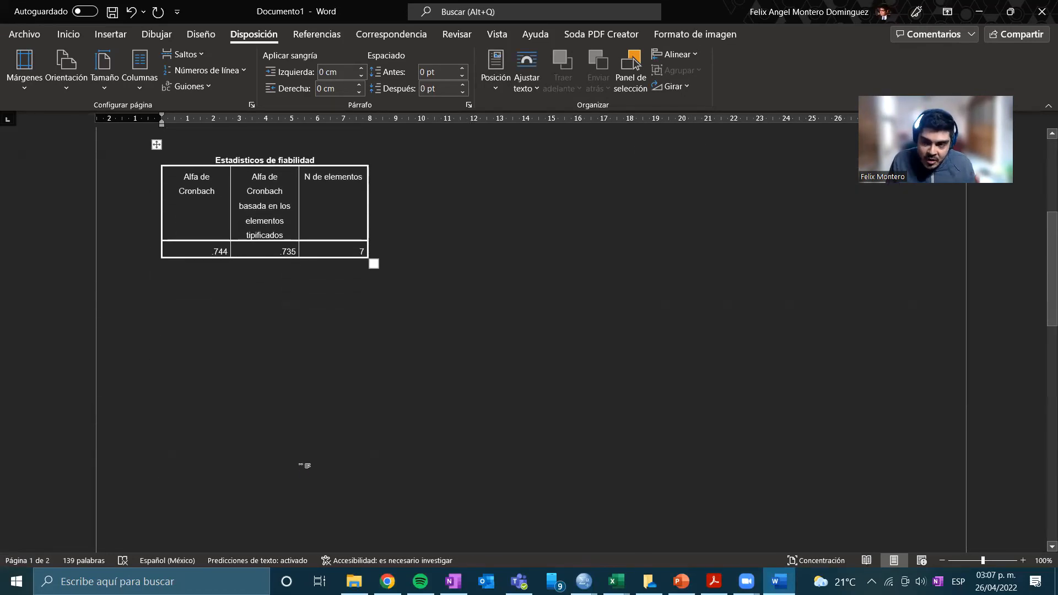
{"action": "scroll", "coordinate": [299, 468], "scroll_direction": "down", "scroll_amount": 4}
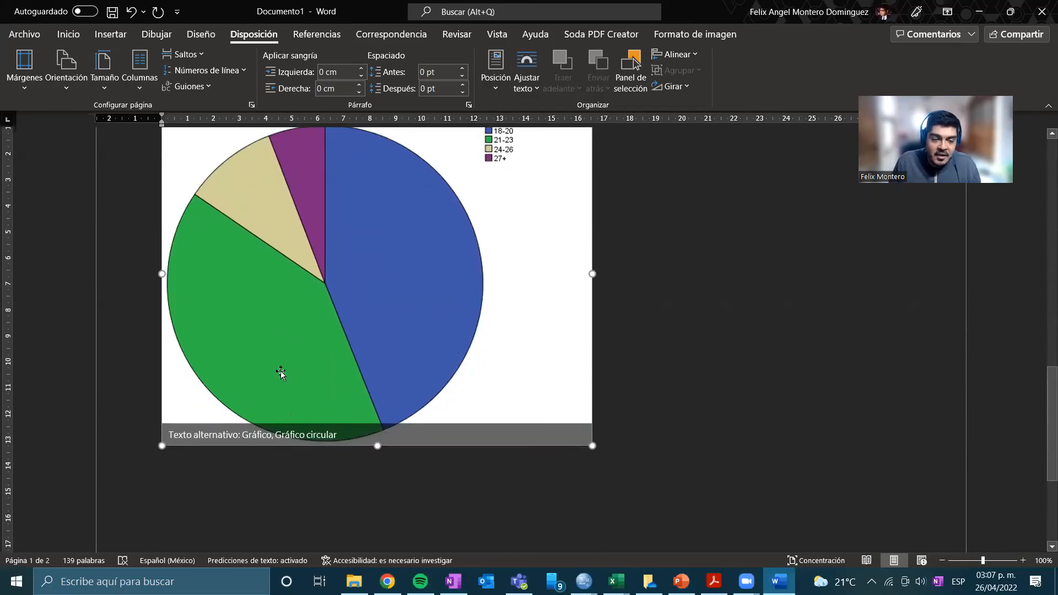
{"action": "scroll", "coordinate": [295, 333], "scroll_direction": "up", "scroll_amount": 1}
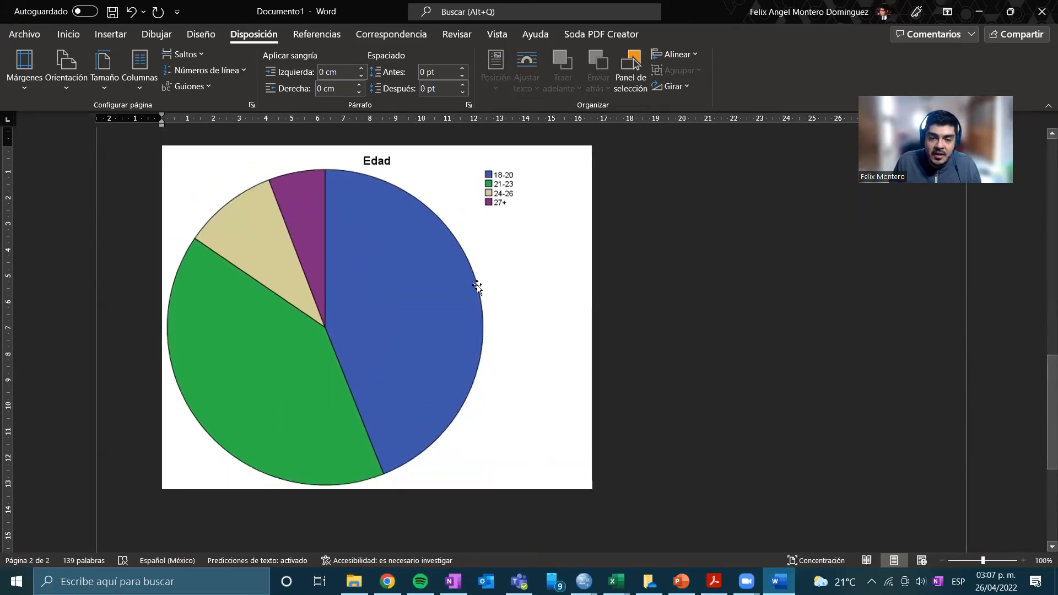
{"action": "scroll", "coordinate": [385, 386], "scroll_direction": "up", "scroll_amount": 2}
{"action": "scroll", "coordinate": [381, 404], "scroll_direction": "up", "scroll_amount": 1}
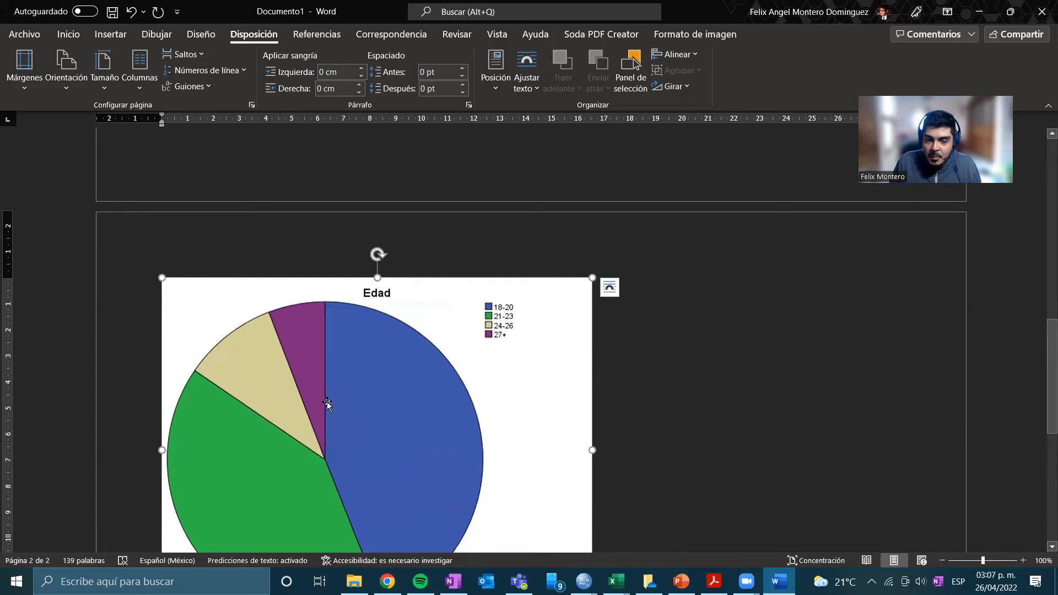
{"action": "scroll", "coordinate": [336, 425], "scroll_direction": "down", "scroll_amount": 2}
{"action": "scroll", "coordinate": [329, 428], "scroll_direction": "up", "scroll_amount": 15}
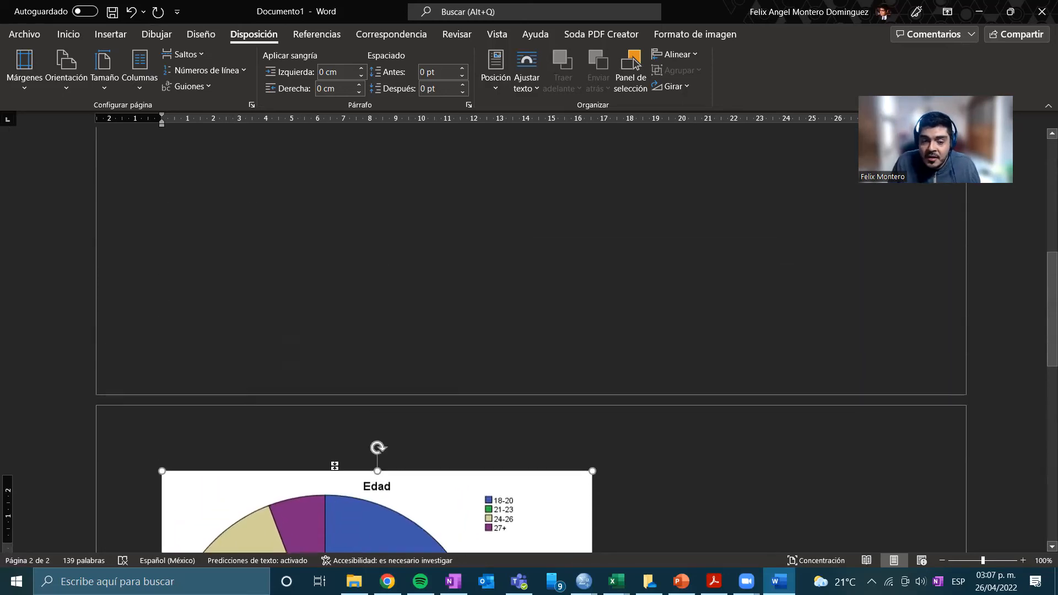
{"action": "left_click", "coordinate": [216, 335]}
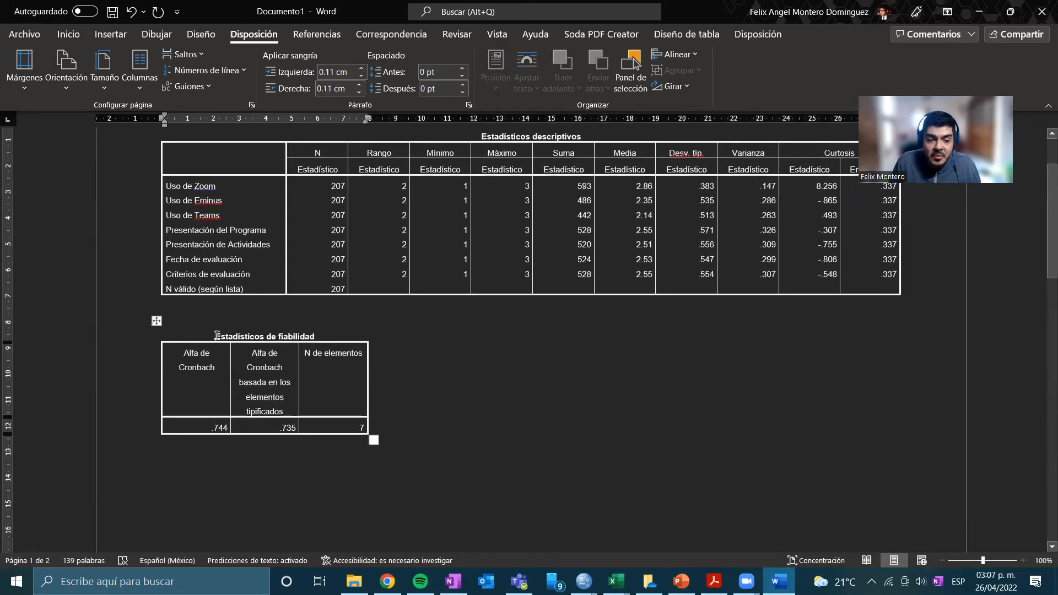
{"action": "left_click", "coordinate": [156, 321]}
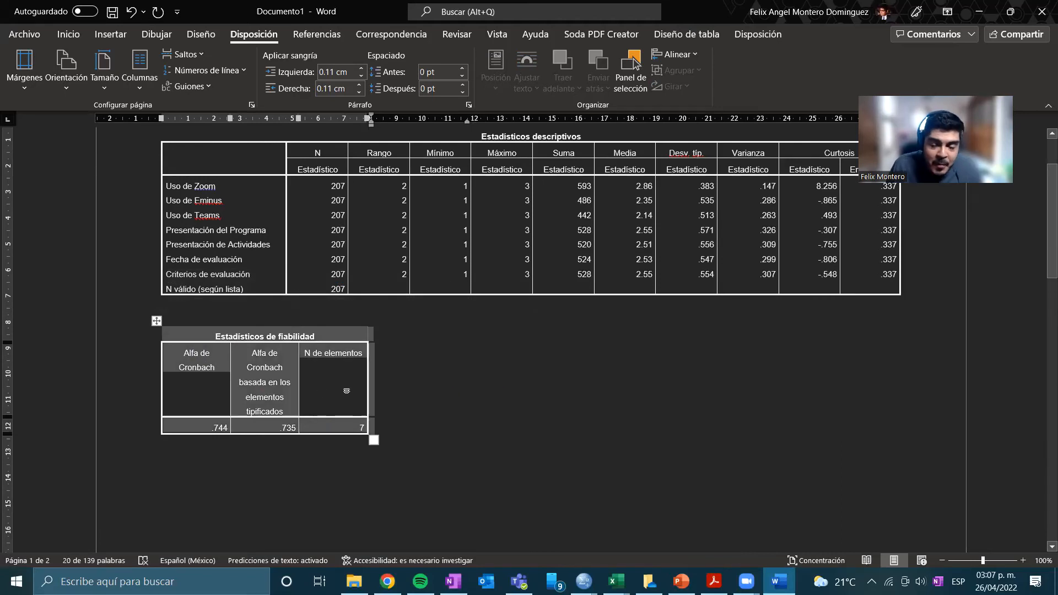
{"action": "scroll", "coordinate": [380, 402], "scroll_direction": "up", "scroll_amount": 2}
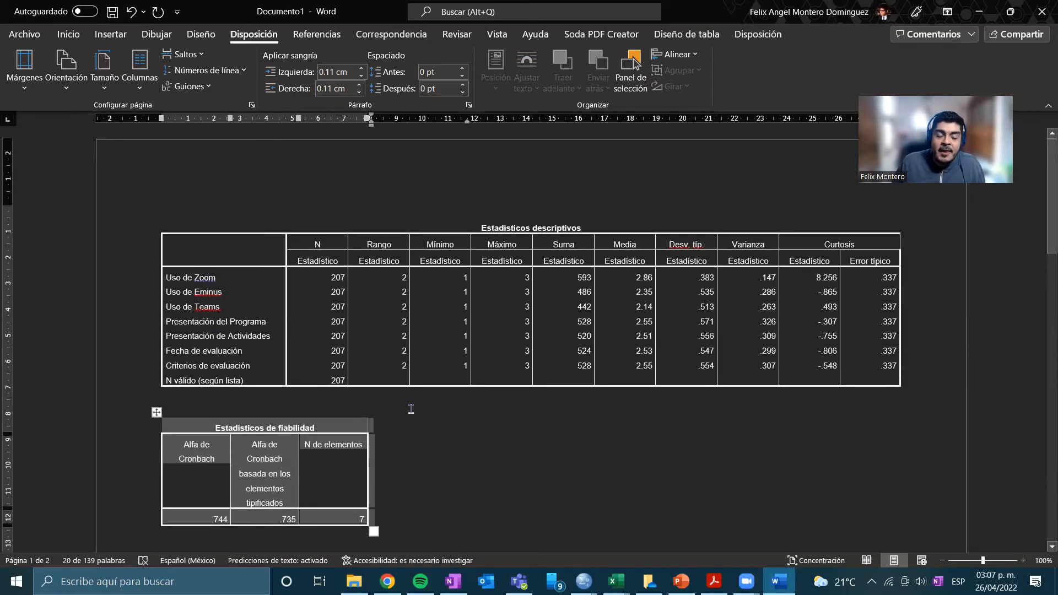
{"action": "scroll", "coordinate": [412, 413], "scroll_direction": "down", "scroll_amount": 2}
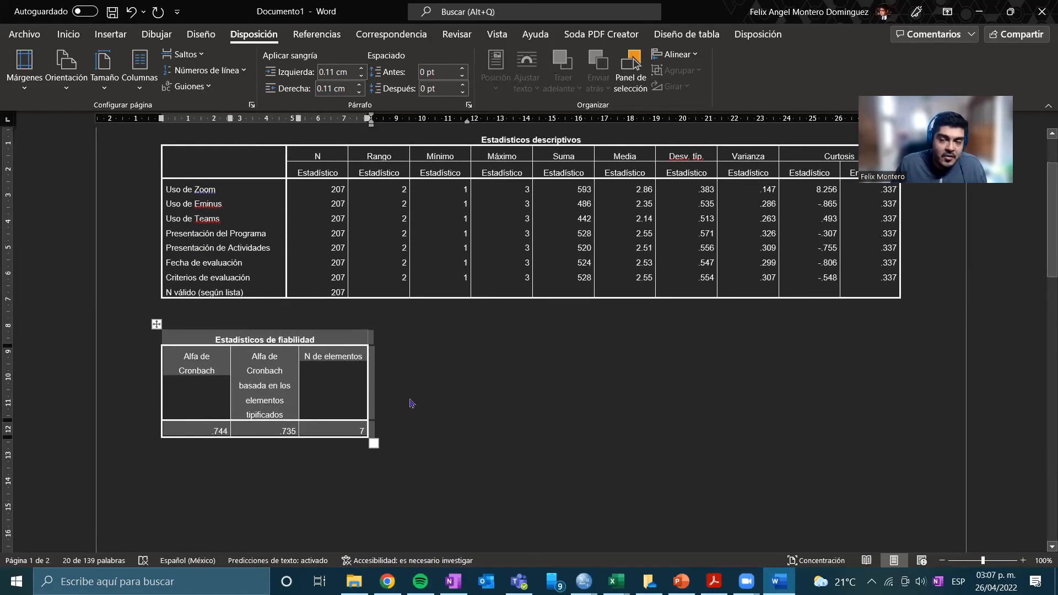
{"action": "scroll", "coordinate": [409, 404], "scroll_direction": "up", "scroll_amount": 3}
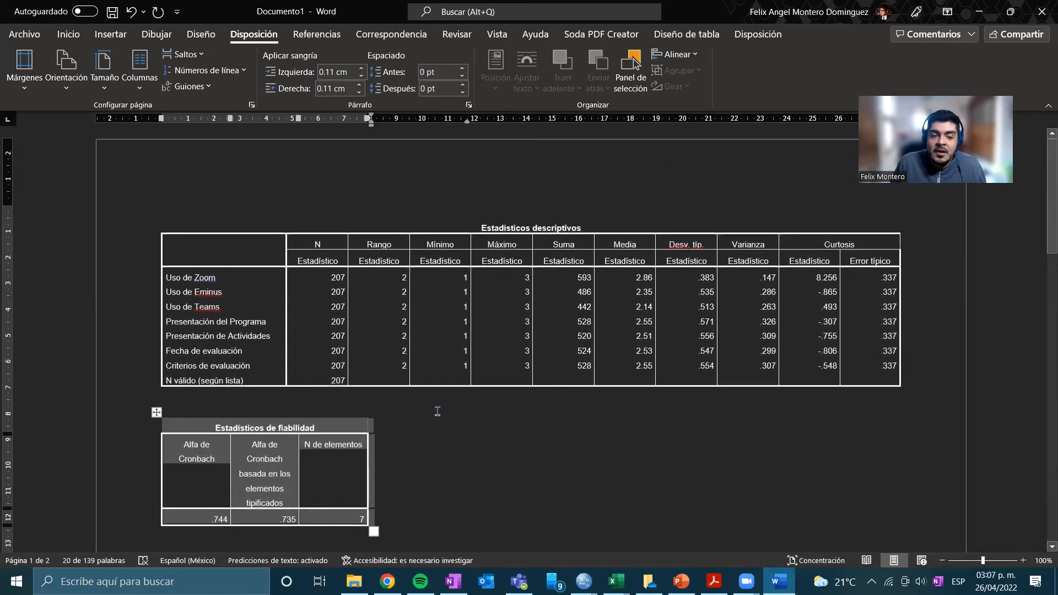
{"action": "left_click", "coordinate": [156, 212]}
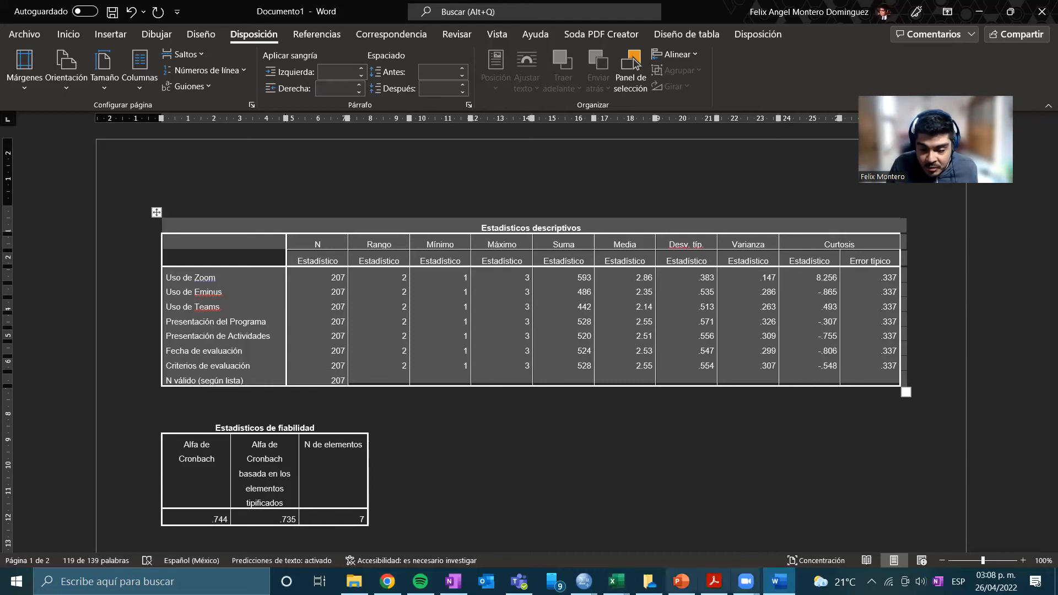
Look over the Enseñanza Remota_1 dataset, the contingency table results in the SPSS output and the Google Sheets survey responses
{"action": "mouse_move", "coordinate": [584, 581]}
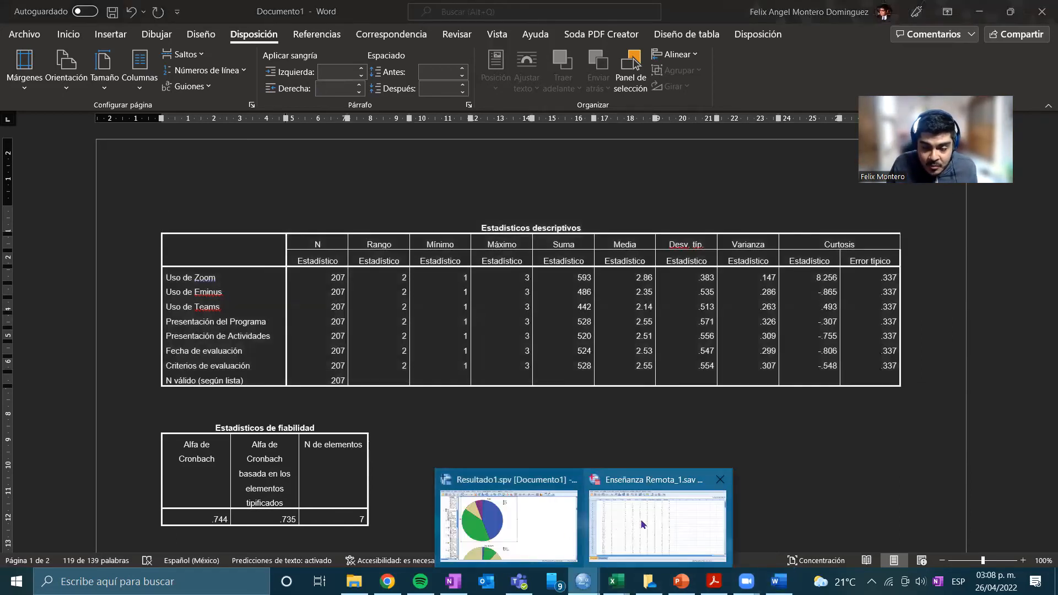
{"action": "left_click", "coordinate": [641, 518]}
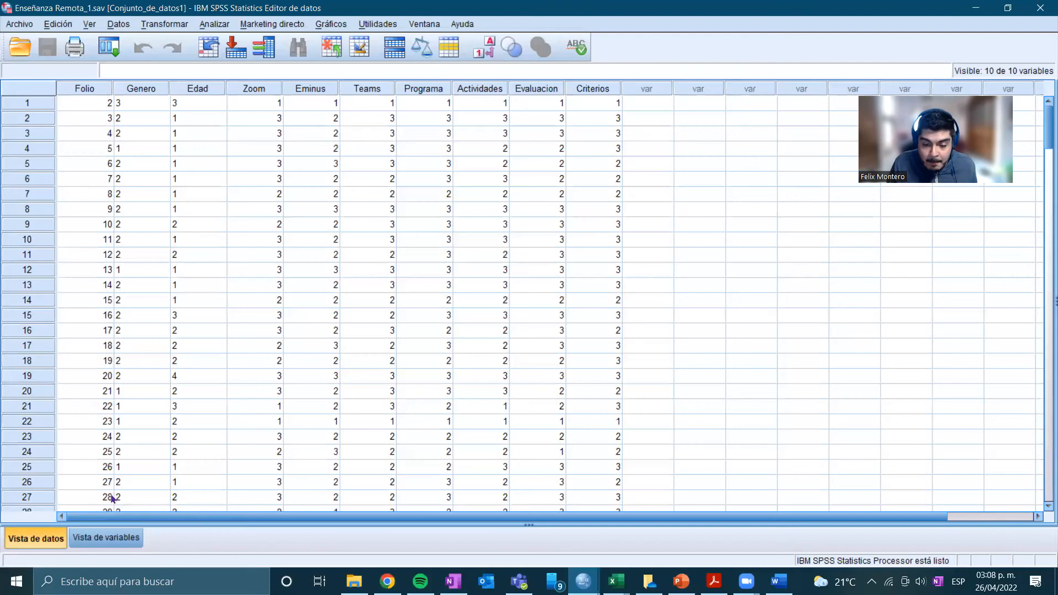
{"action": "mouse_move", "coordinate": [584, 581]}
{"action": "left_click", "coordinate": [507, 546]}
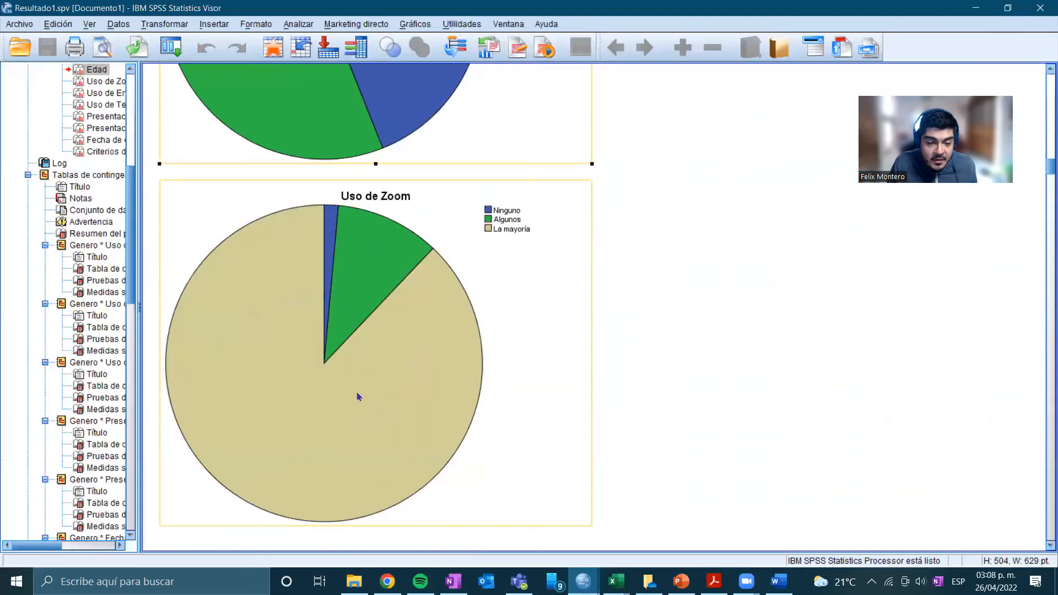
{"action": "scroll", "coordinate": [327, 388], "scroll_direction": "down", "scroll_amount": 15}
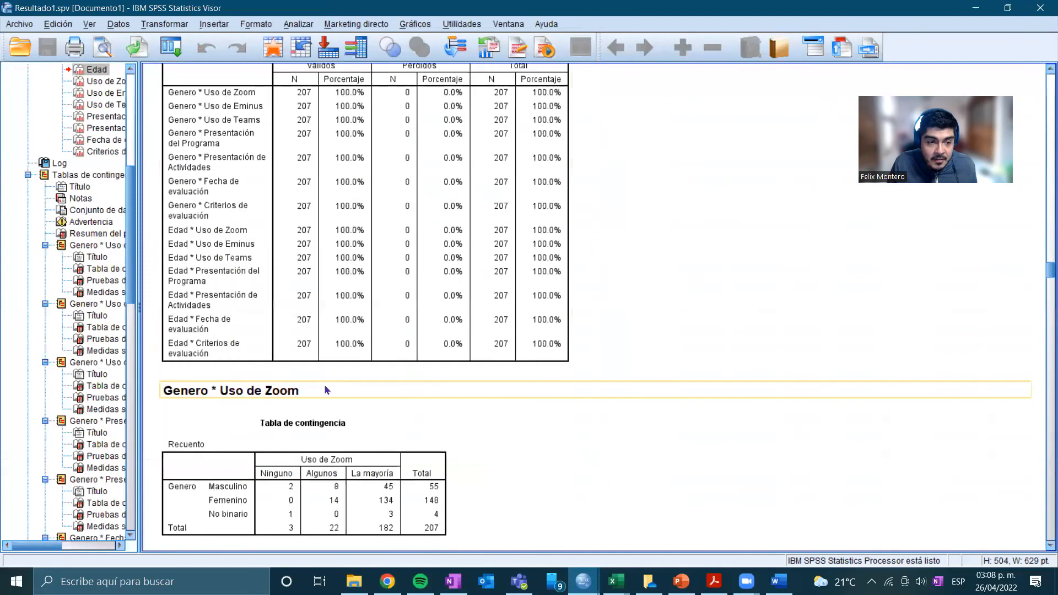
{"action": "scroll", "coordinate": [328, 390], "scroll_direction": "up", "scroll_amount": 9}
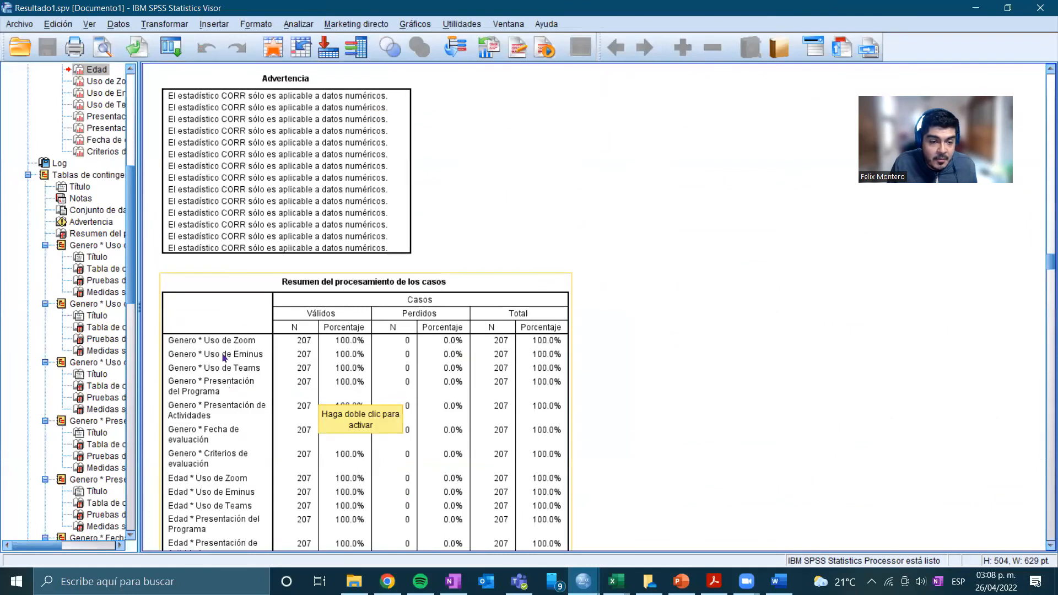
{"action": "scroll", "coordinate": [243, 321], "scroll_direction": "down", "scroll_amount": 7}
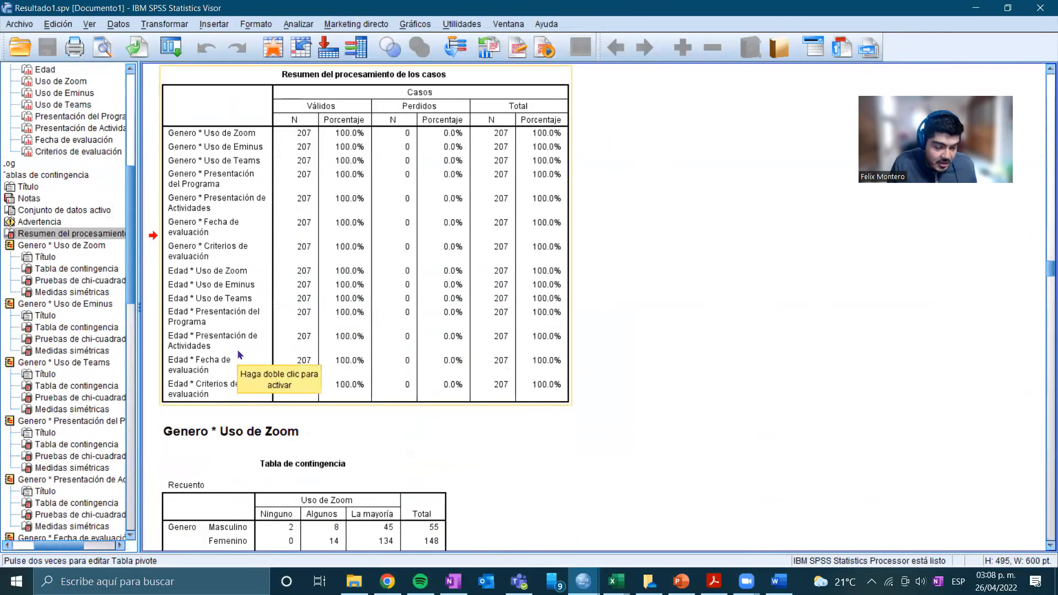
{"action": "left_click", "coordinate": [398, 575]}
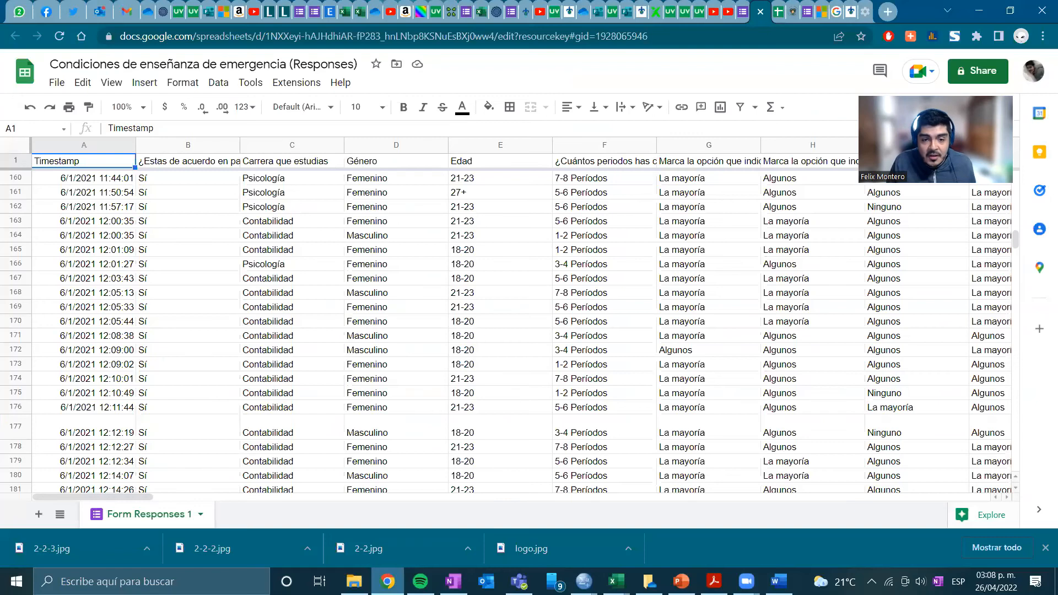
{"action": "left_click", "coordinate": [387, 581]}
{"action": "mouse_move", "coordinate": [453, 581]}
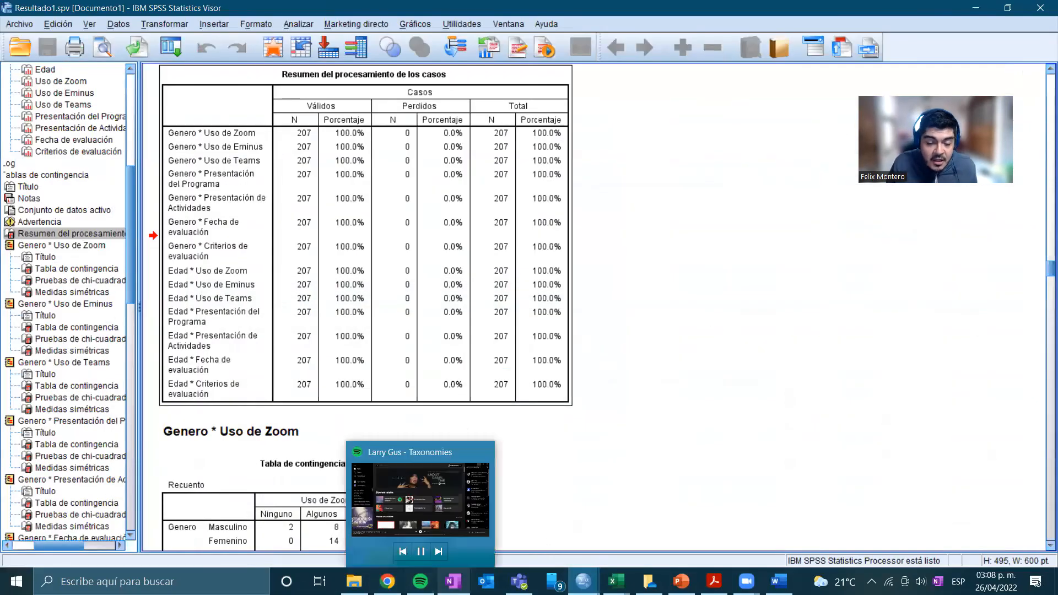